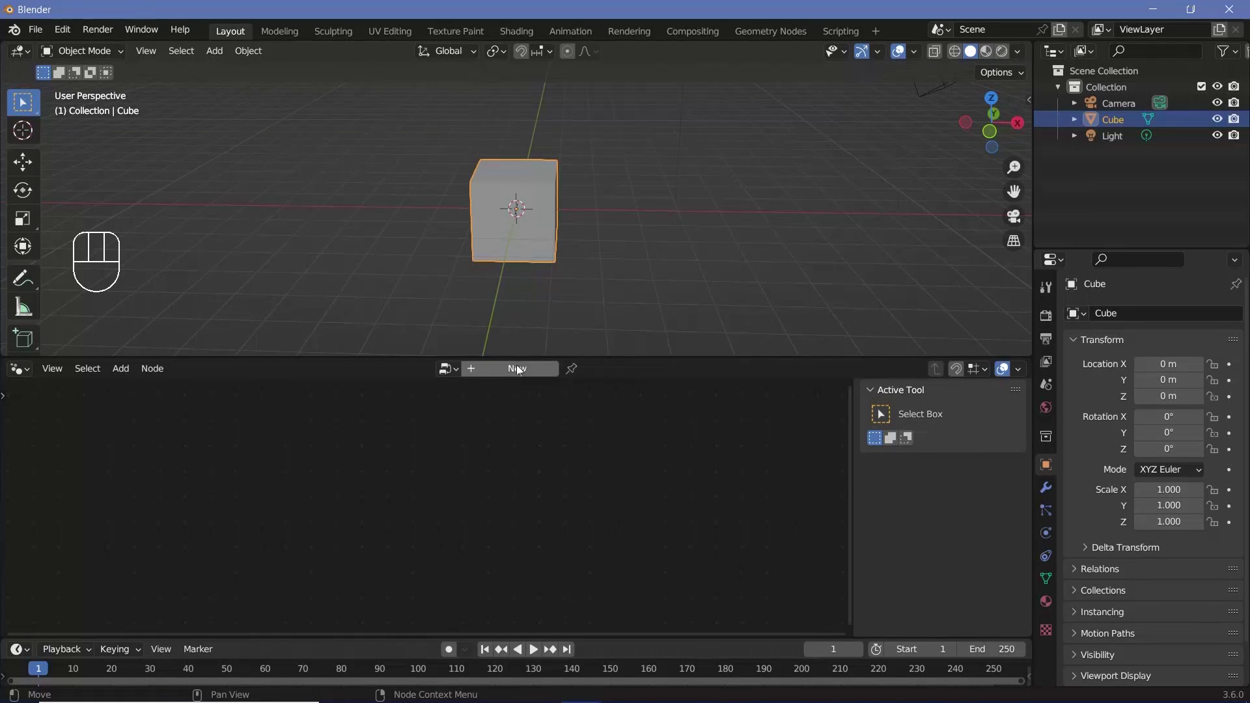
- Create a new geometry node tree on the cube and move the Group Input and Group Output nodes further apart
{"action": "left_click", "coordinate": [512, 367]}
{"action": "middle_click_drag", "start_coordinate": [464, 502], "coordinate": [566, 434]}
{"action": "scroll", "coordinate": [565, 475], "scroll_direction": "up", "scroll_amount": 6}
{"action": "scroll", "coordinate": [565, 481], "scroll_direction": "up", "scroll_amount": 4}
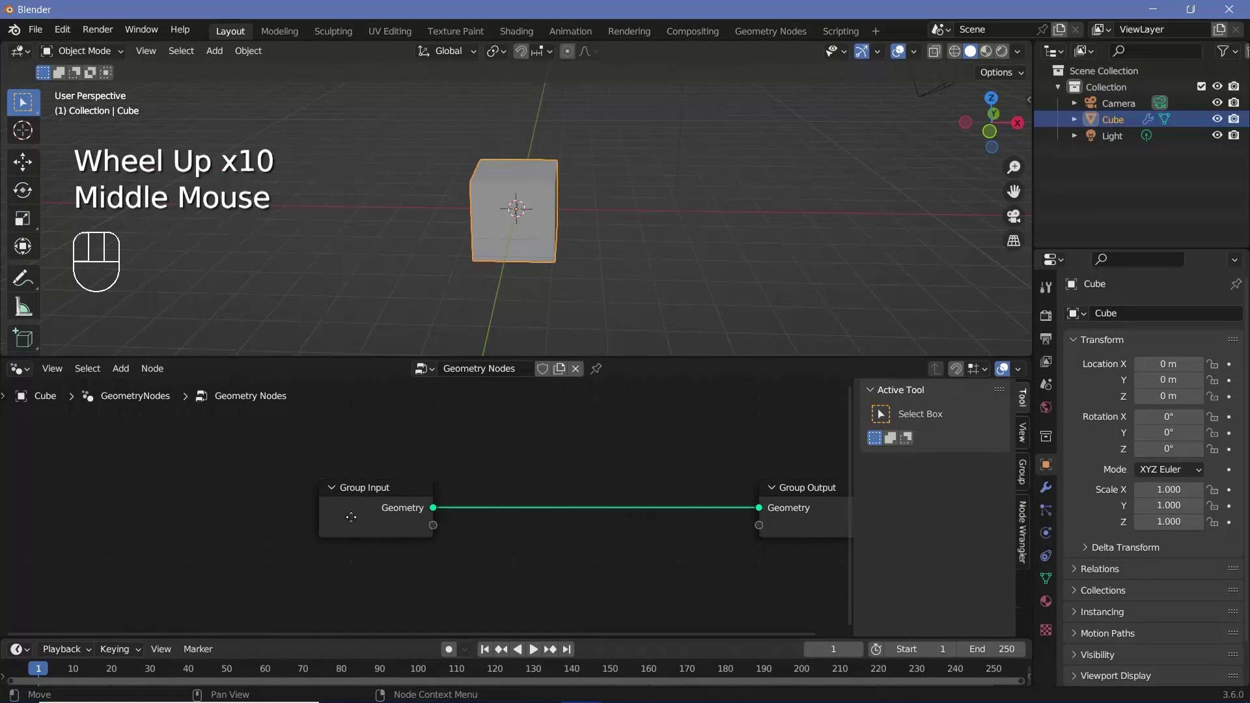
{"action": "left_click_drag", "start_coordinate": [357, 518], "coordinate": [45, 518]}
{"action": "middle_click_drag", "start_coordinate": [91, 542], "coordinate": [434, 567]}
{"action": "scroll", "coordinate": [433, 567], "scroll_direction": "down", "scroll_amount": 5}
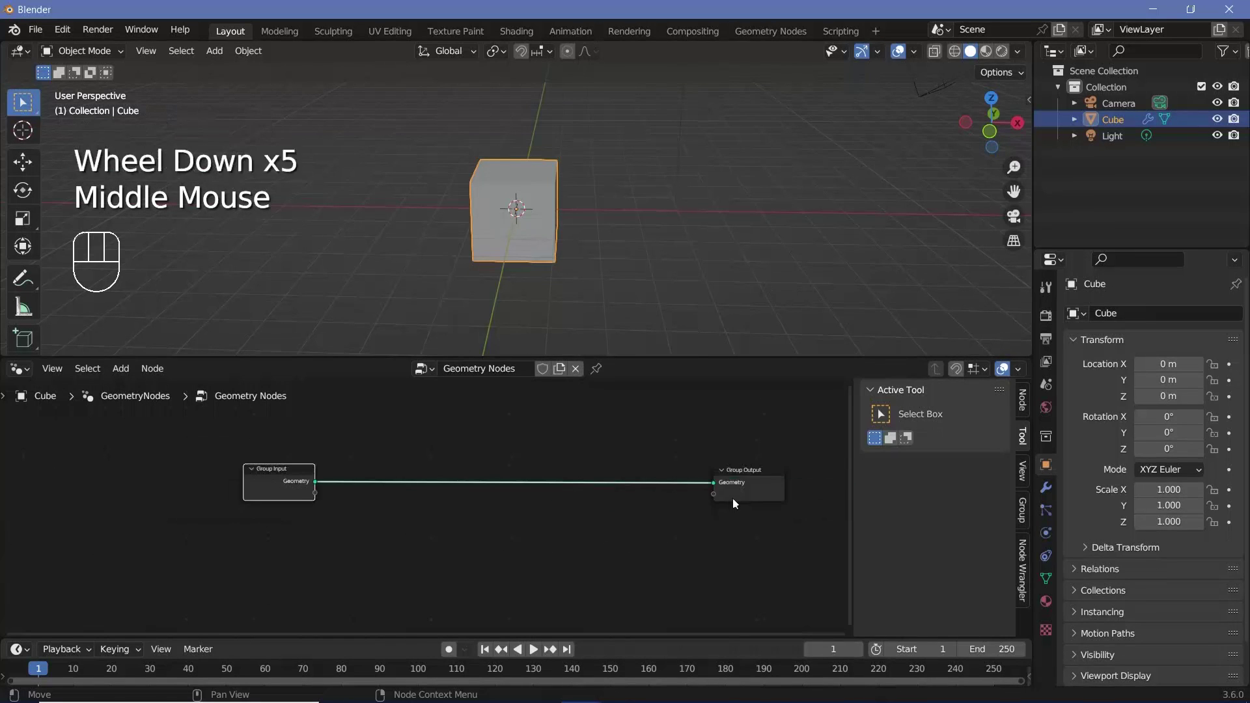
{"action": "left_click", "coordinate": [823, 500]}
{"action": "mouse_move", "coordinate": [824, 500]}
{"action": "left_mouse_down"}
{"action": "mouse_move", "coordinate": [893, 499]}
{"action": "mouse_move", "coordinate": [819, 492]}
{"action": "left_mouse_up"}
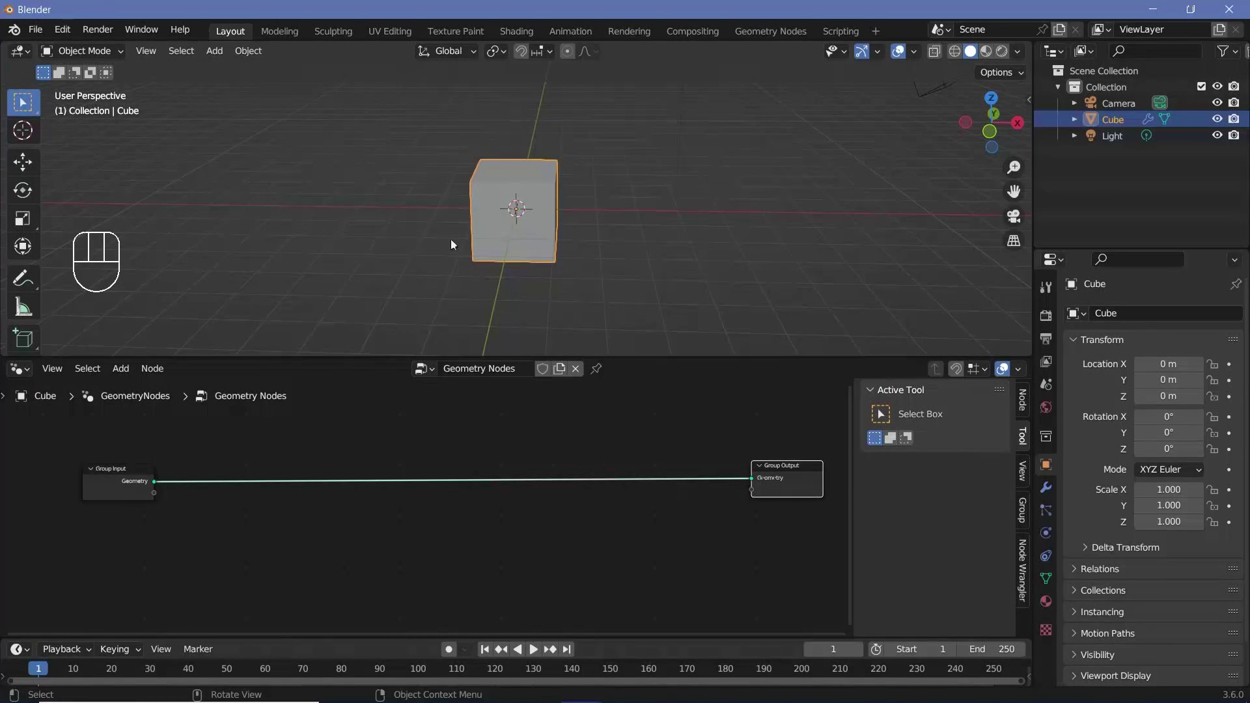
- Insert a Distribute Points on Faces node between Group Input and Group Output and set its density to 84.3
{"action": "scroll", "coordinate": [486, 454], "scroll_direction": "up", "scroll_amount": 2}
{"action": "key", "text": "shift+a"}
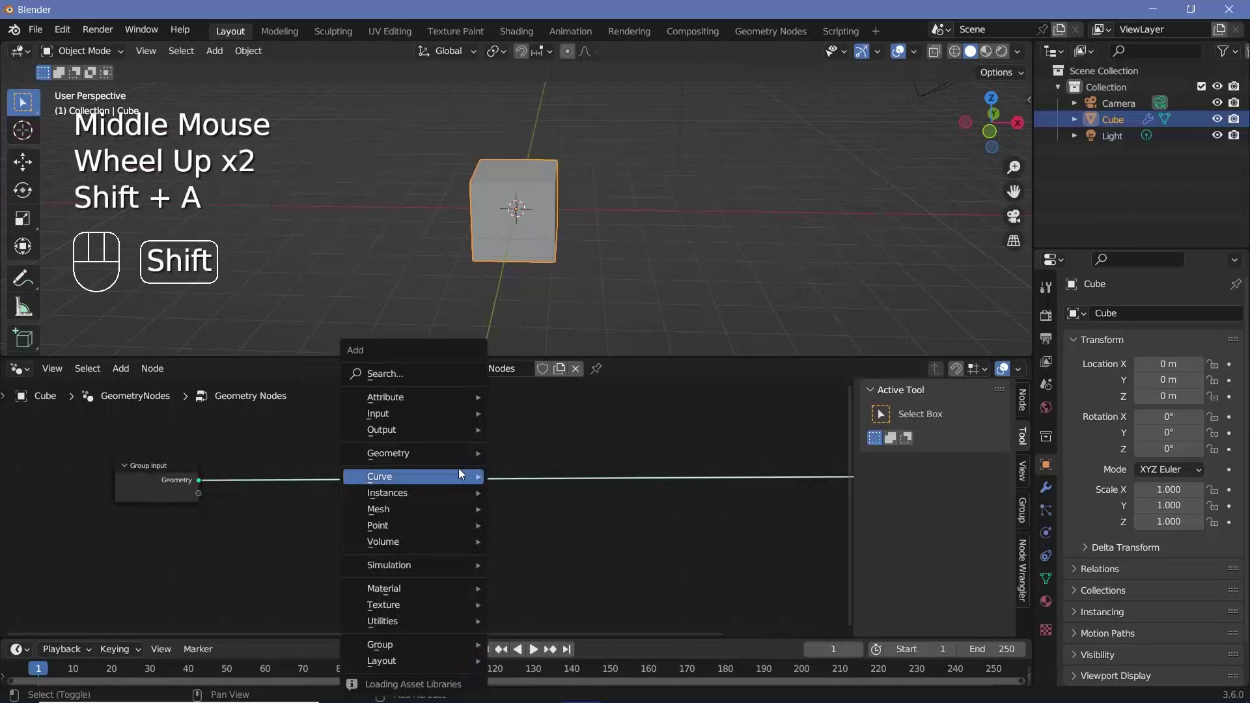
{"action": "left_click", "coordinate": [423, 374]}
{"action": "type", "text": "disb"}
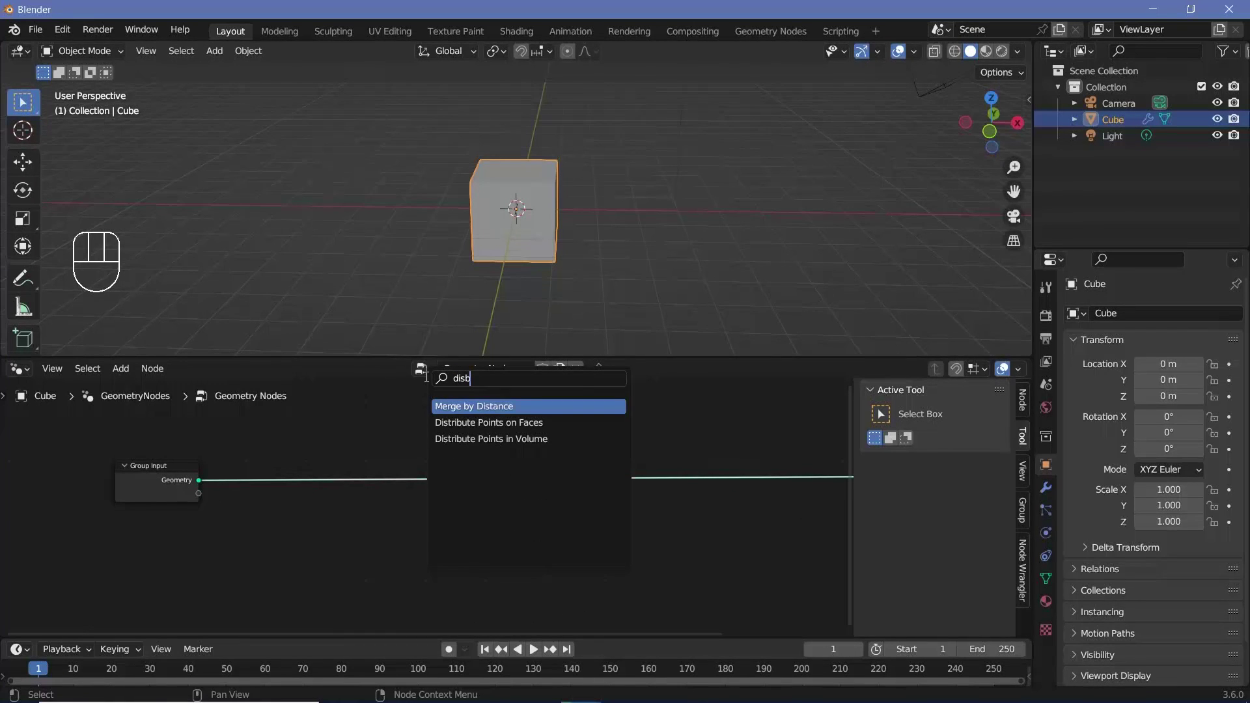
{"action": "left_click", "coordinate": [488, 422]}
{"action": "left_click", "coordinate": [470, 541]}
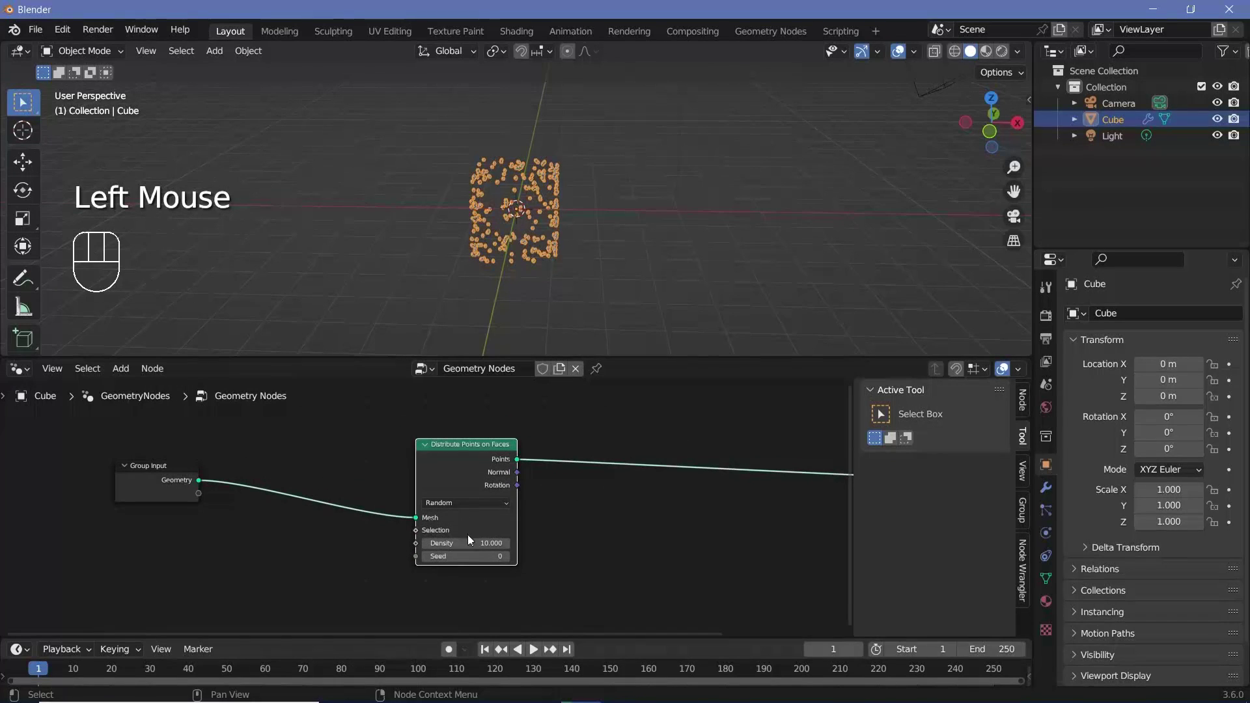
{"action": "left_click_drag", "start_coordinate": [470, 540], "coordinate": [516, 541]}
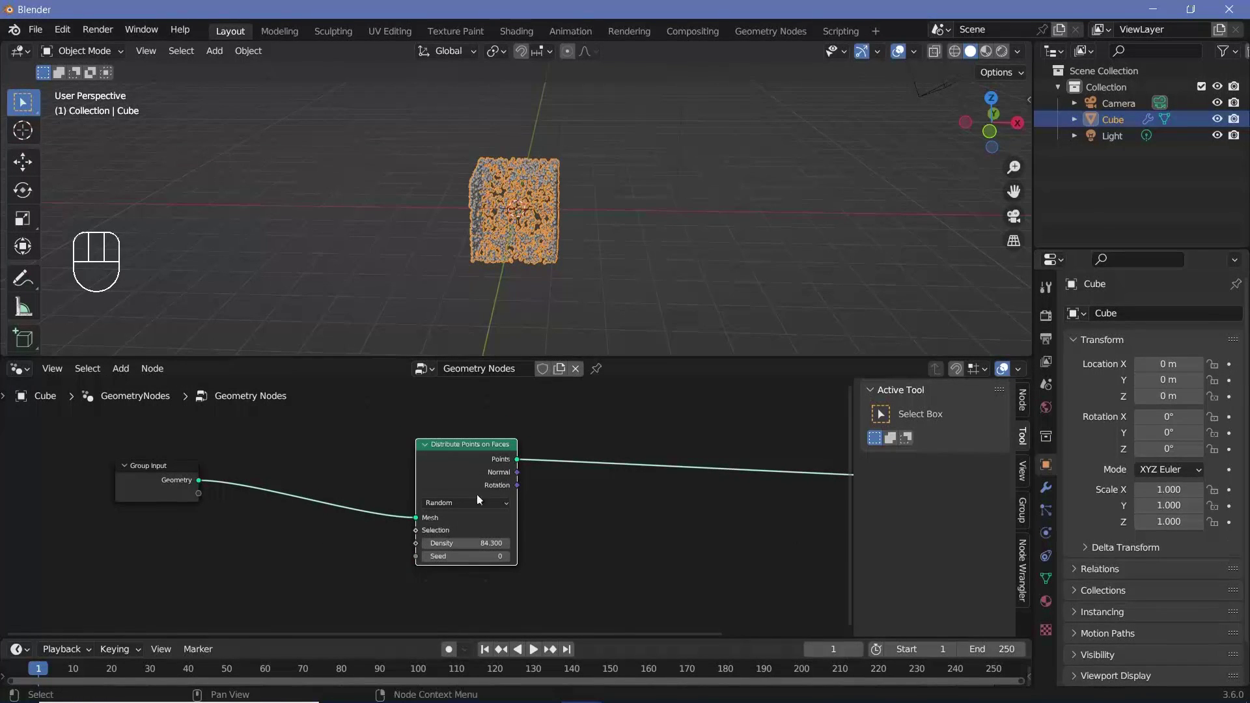
- Expose the point distribution's Density as a group input and set it to 1000 in the cube's modifier
{"action": "left_click_drag", "start_coordinate": [138, 480], "coordinate": [116, 474]}
{"action": "left_click", "coordinate": [1046, 488]}
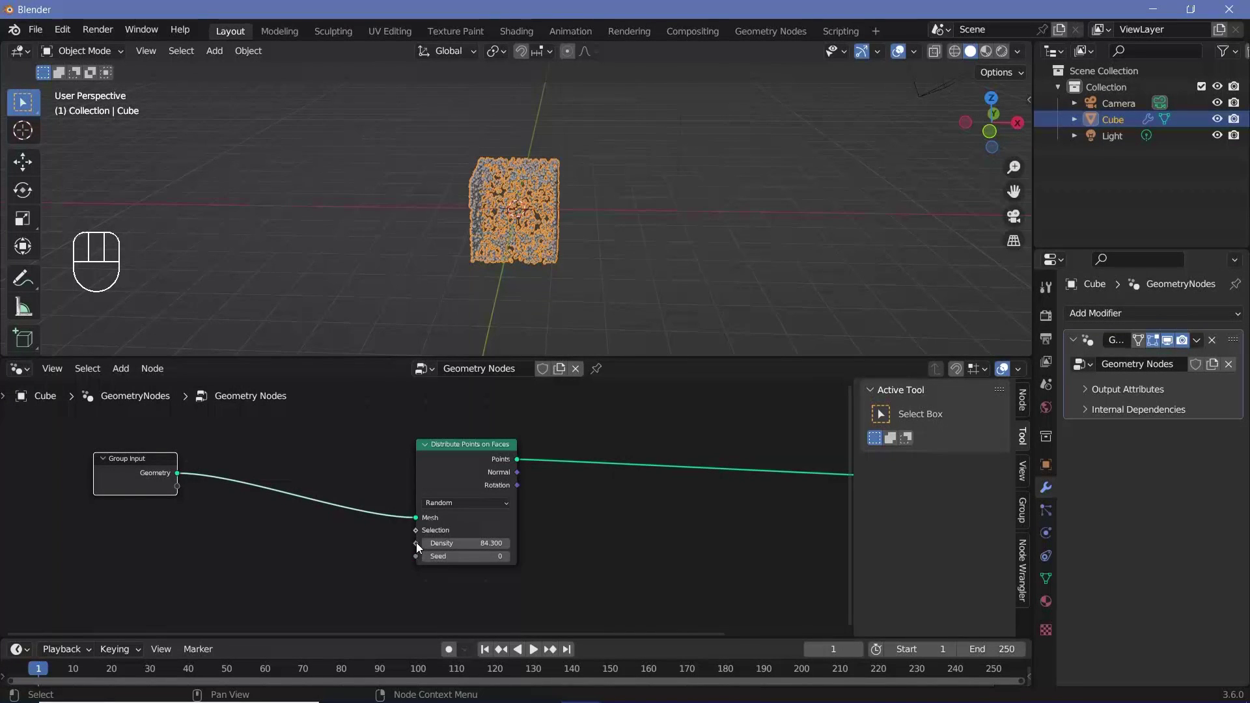
{"action": "left_click_drag", "start_coordinate": [416, 542], "coordinate": [177, 485]}
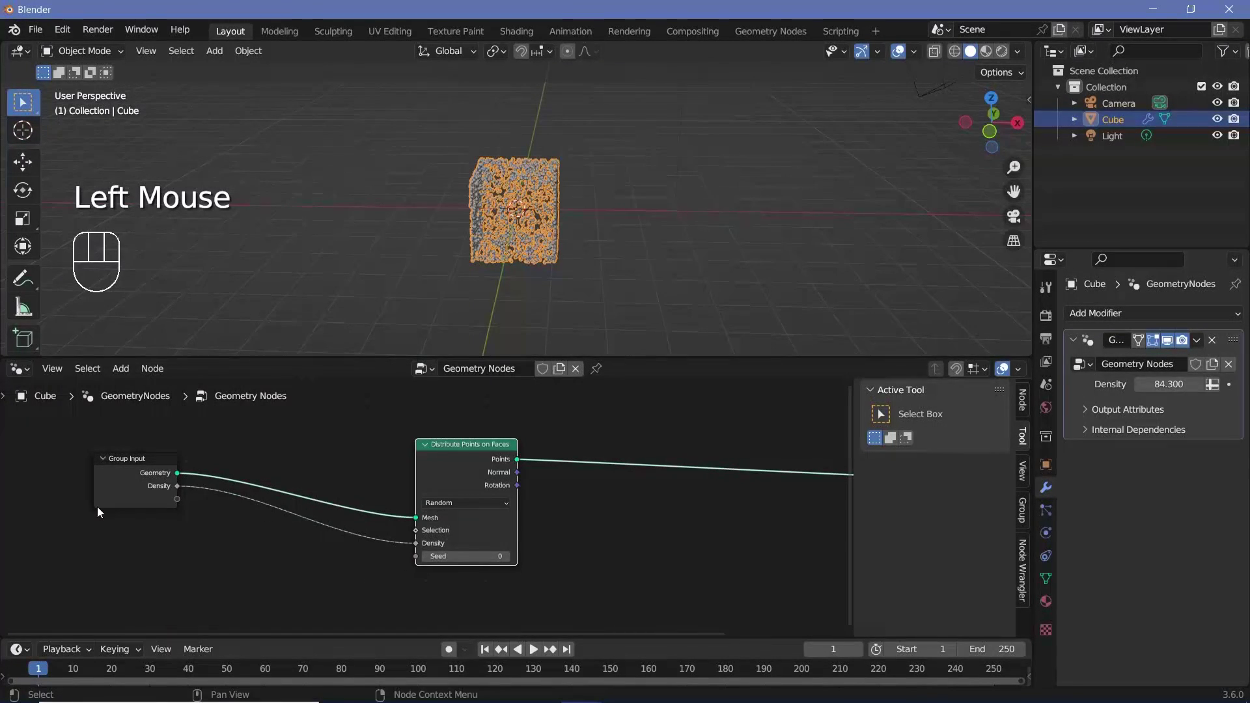
{"action": "left_click_drag", "start_coordinate": [1169, 384], "coordinate": [1180, 385]}
{"action": "left_click", "coordinate": [1169, 384]}
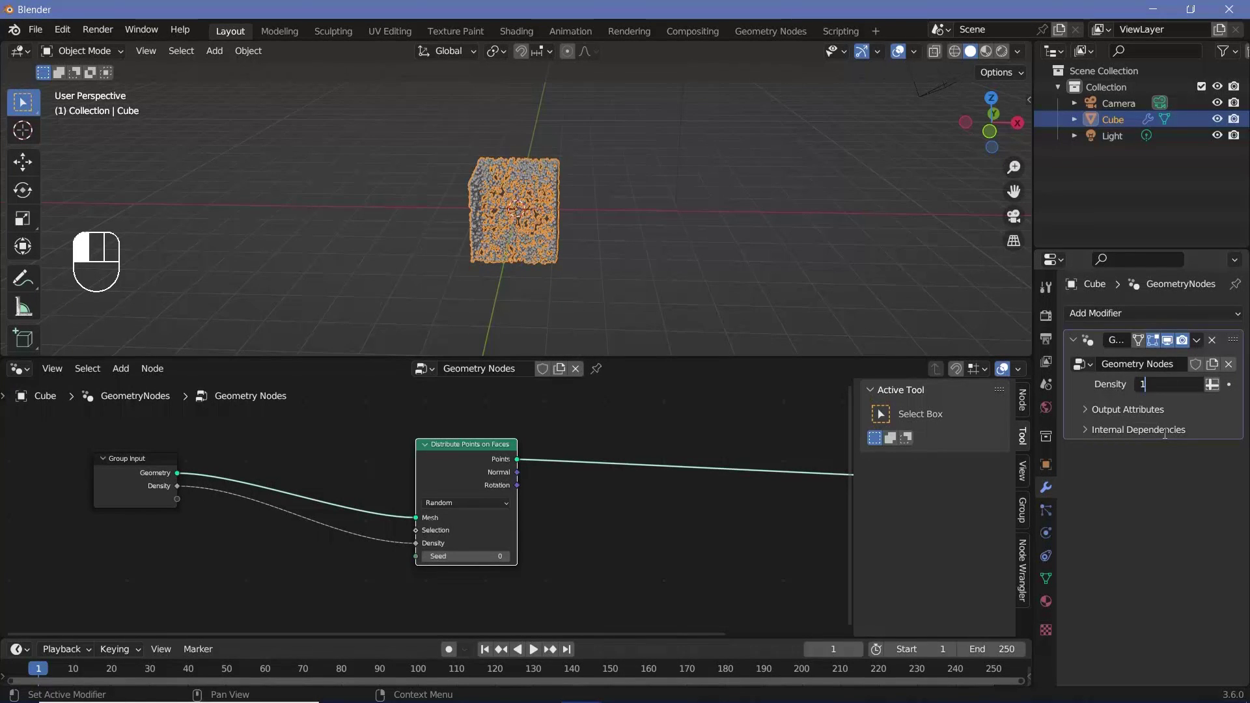
{"action": "key", "text": "Return"}
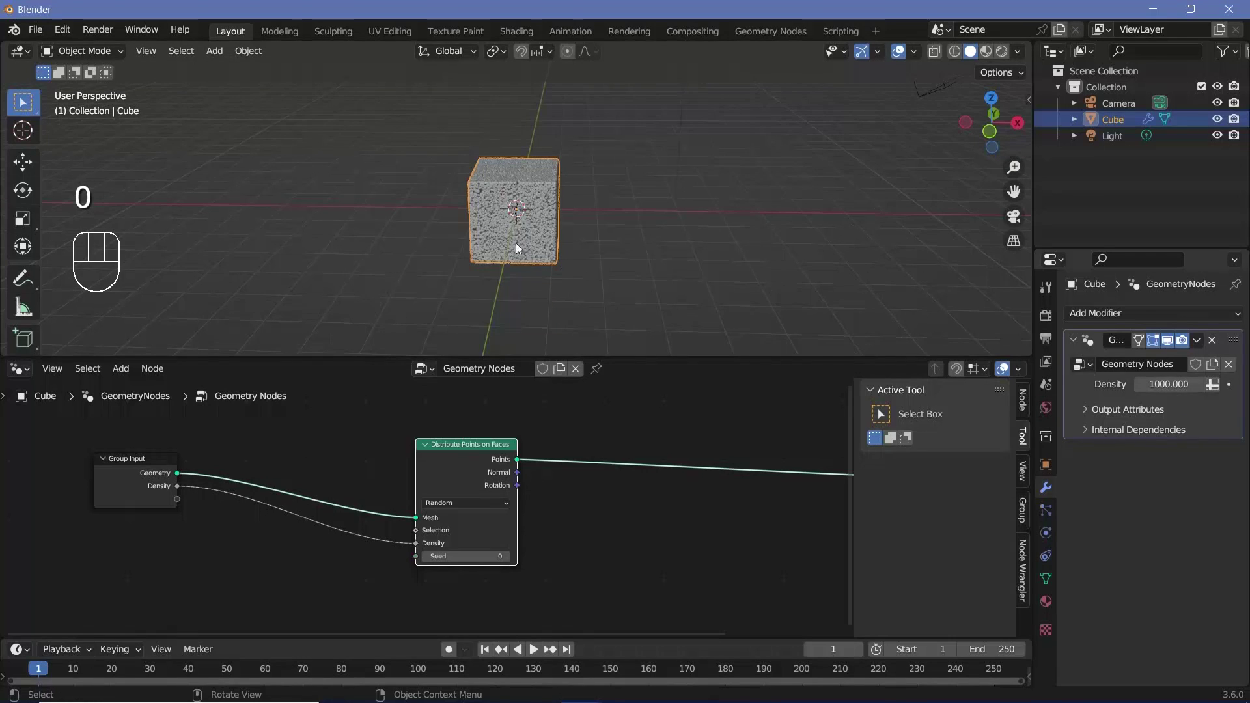
- Scale the cube along the X axis to about twice its width
{"action": "key", "text": "s"}
{"action": "key", "text": "x"}
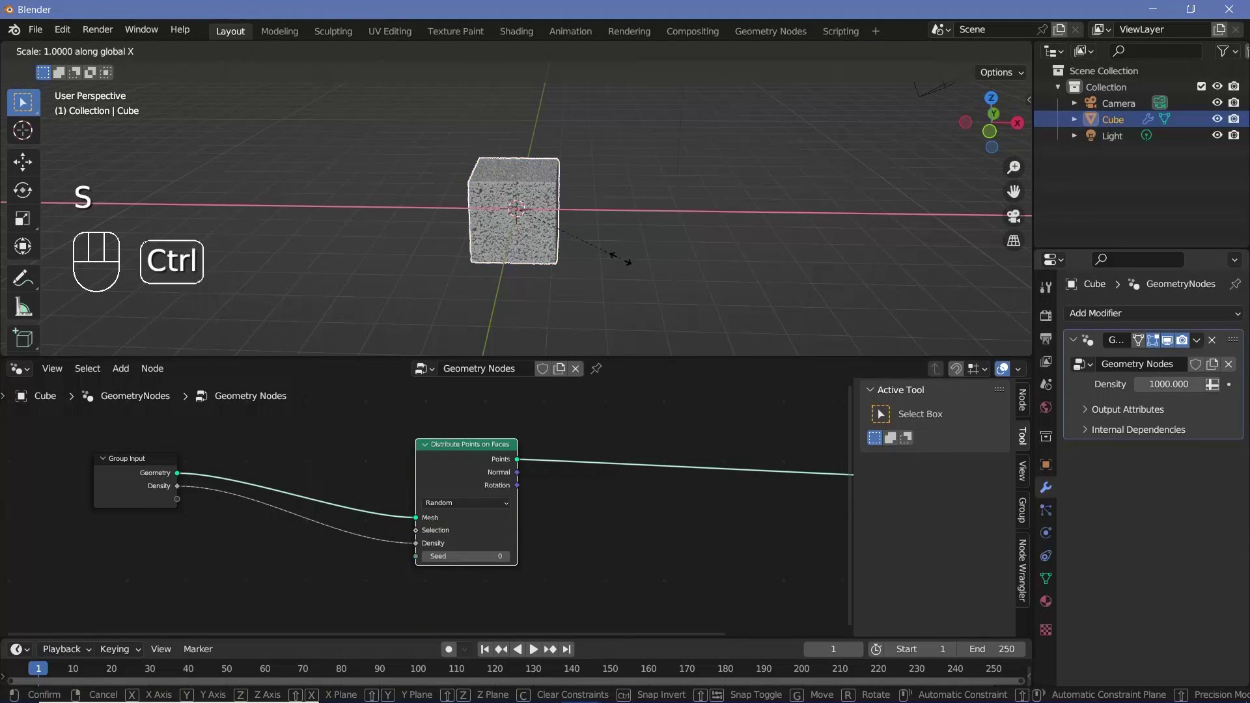
{"action": "left_click", "coordinate": [785, 327]}
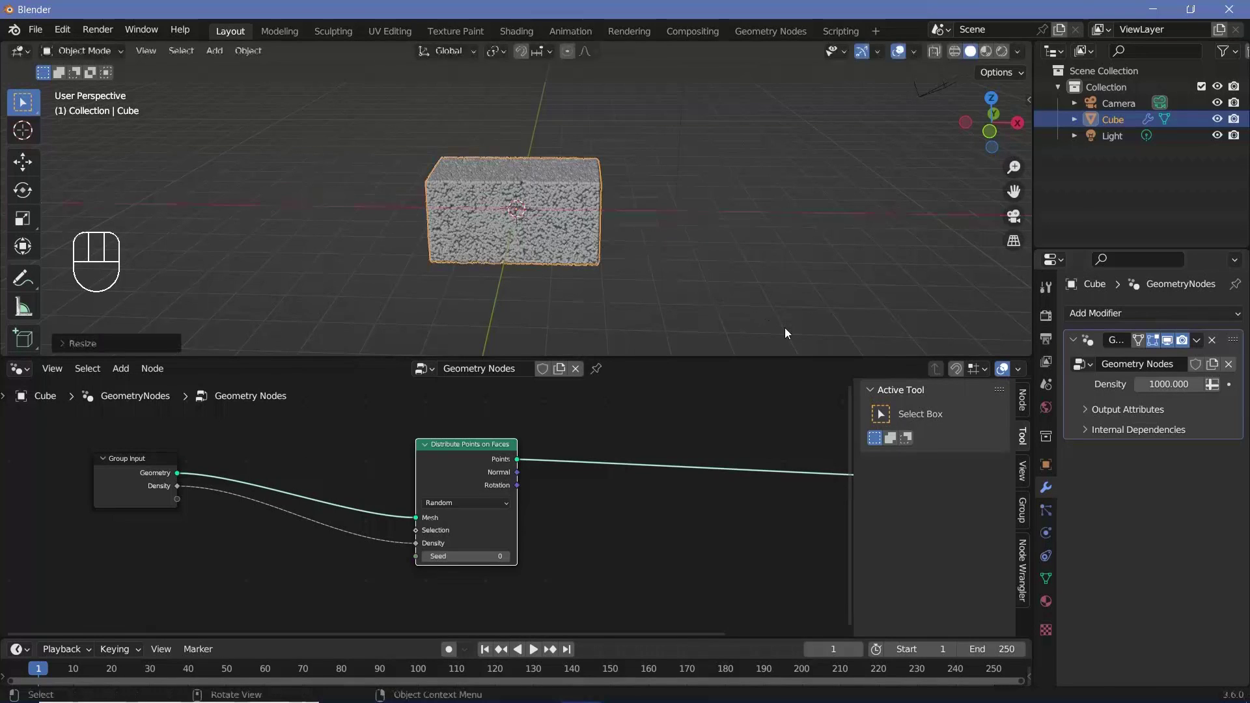
- Move Distribute Points on Faces closer to Group Input and add a simulation zone below the link to Group Output
{"action": "left_click_drag", "start_coordinate": [430, 463], "coordinate": [229, 467]}
{"action": "middle_click_drag", "start_coordinate": [714, 521], "coordinate": [567, 497]}
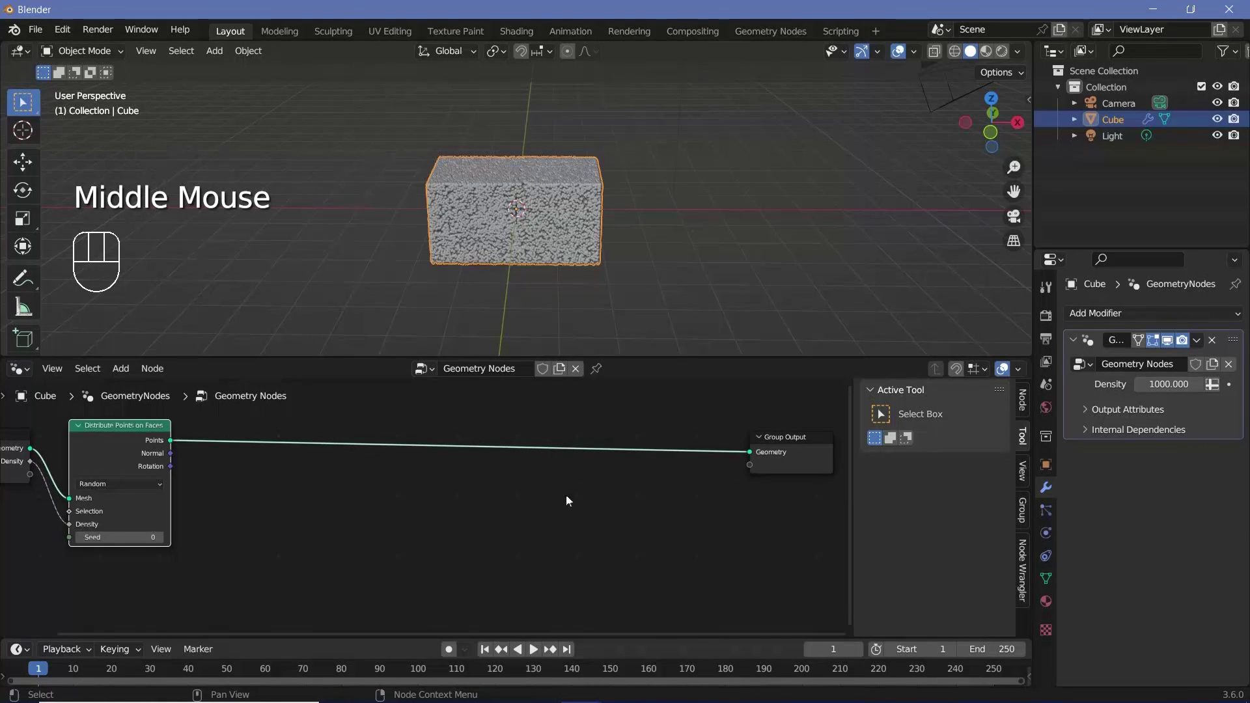
{"action": "middle_click_drag", "start_coordinate": [734, 495], "coordinate": [740, 525]}
{"action": "key", "text": "shift+a"}
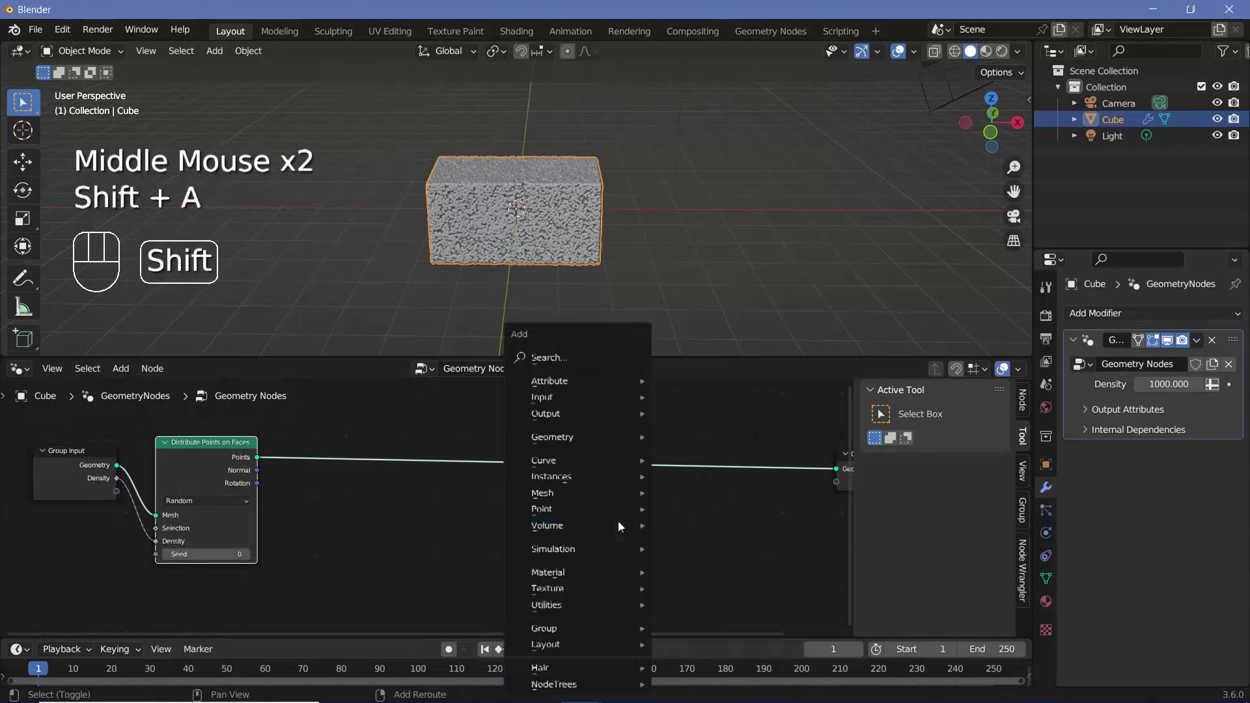
{"action": "left_click", "coordinate": [584, 366]}
{"action": "type", "text": "sim"}
{"action": "key", "text": "Return"}
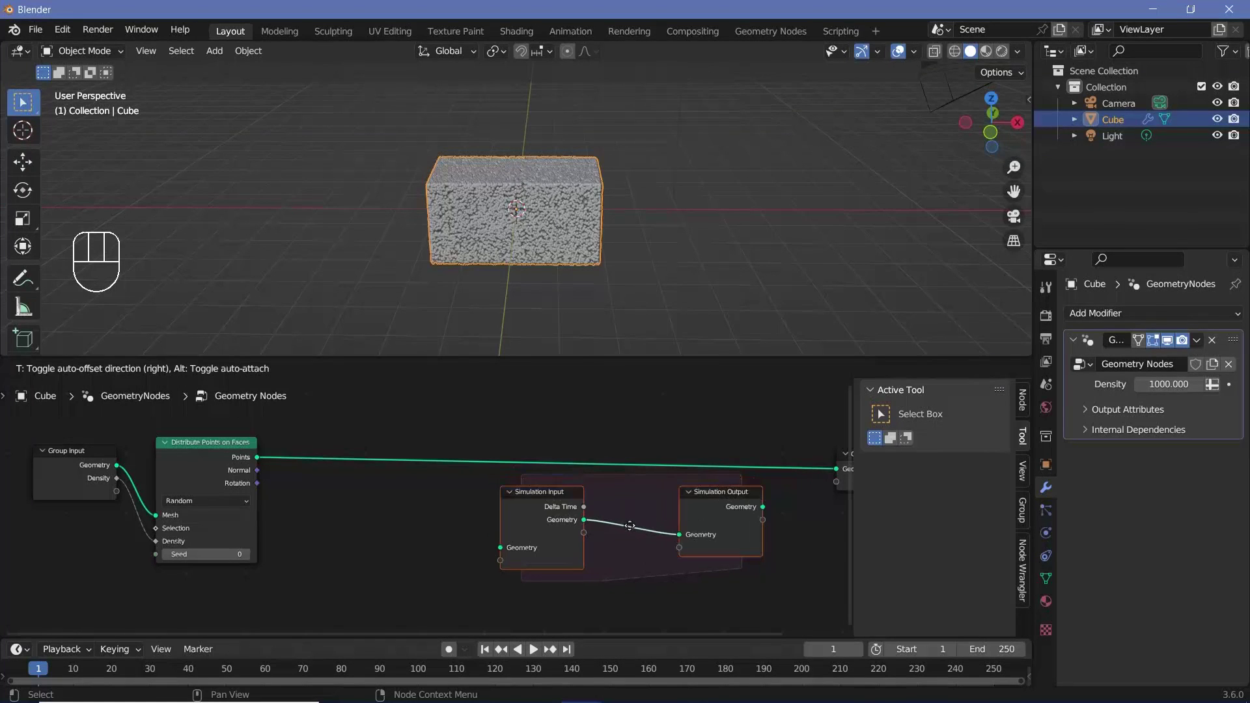
{"action": "left_click", "coordinate": [617, 473]}
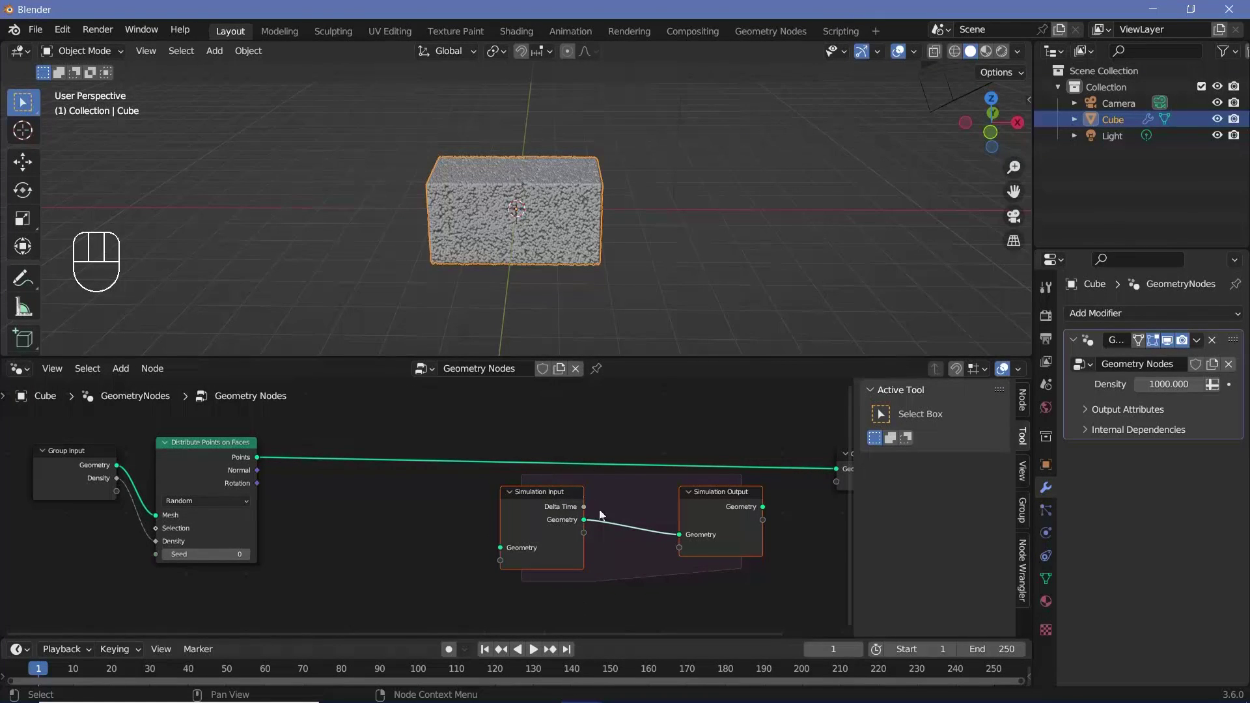
- Route the distributed points through the simulation zone into Group Output and spread the Simulation Input and Output nodes apart
{"action": "middle_click_drag", "start_coordinate": [718, 500], "coordinate": [623, 494]}
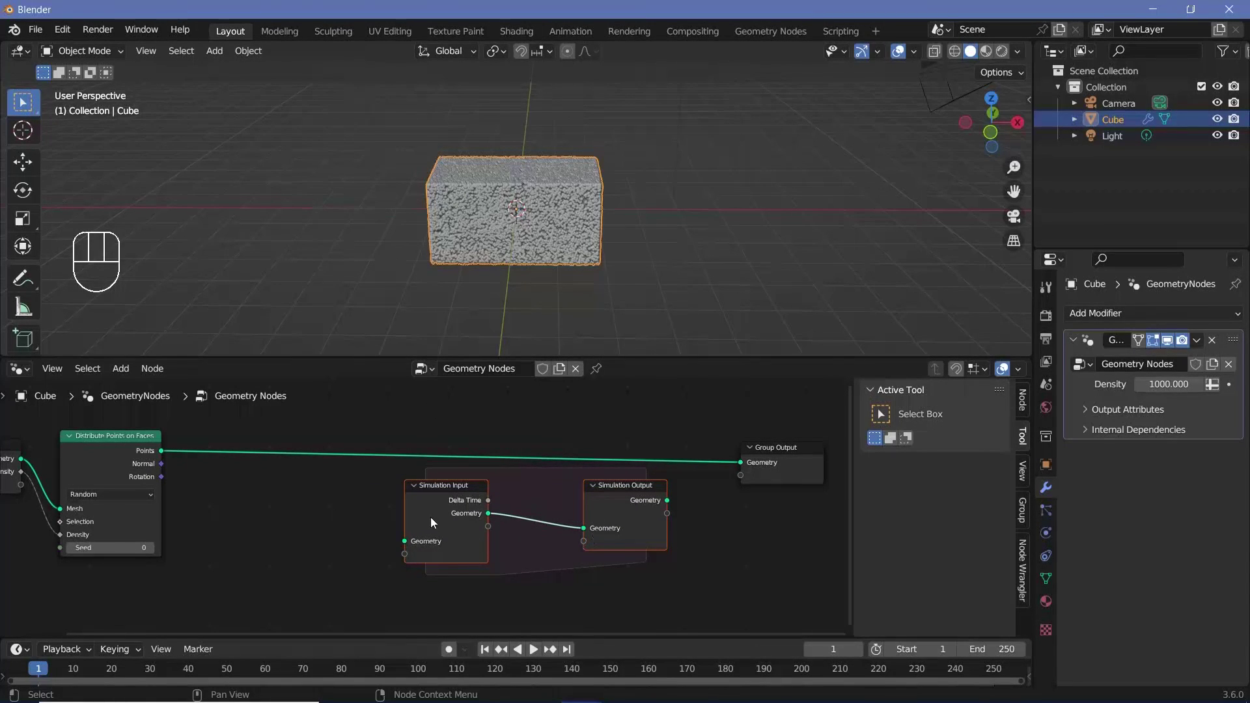
{"action": "middle_click_drag", "start_coordinate": [431, 517], "coordinate": [476, 529]}
{"action": "left_click_drag", "start_coordinate": [205, 464], "coordinate": [449, 553]}
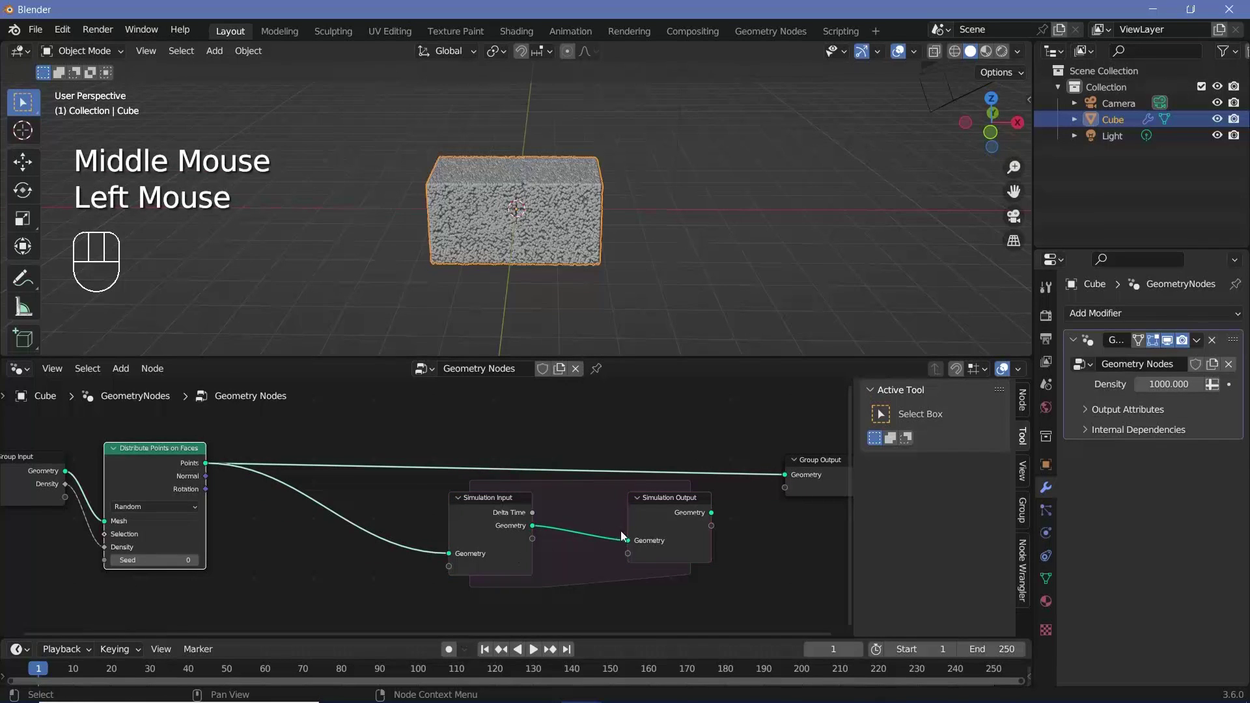
{"action": "middle_click_drag", "start_coordinate": [622, 537], "coordinate": [459, 563]}
{"action": "left_click_drag", "start_coordinate": [549, 538], "coordinate": [622, 502]}
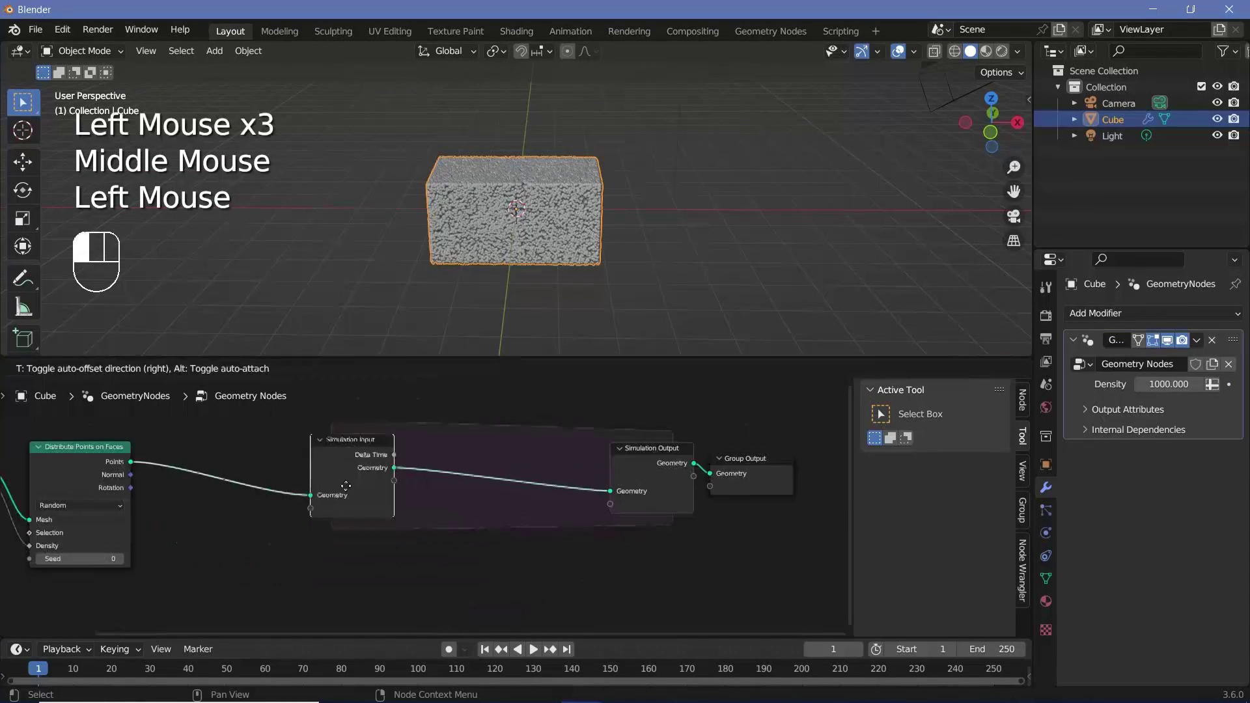
{"action": "left_click_drag", "start_coordinate": [345, 491], "coordinate": [335, 505]}
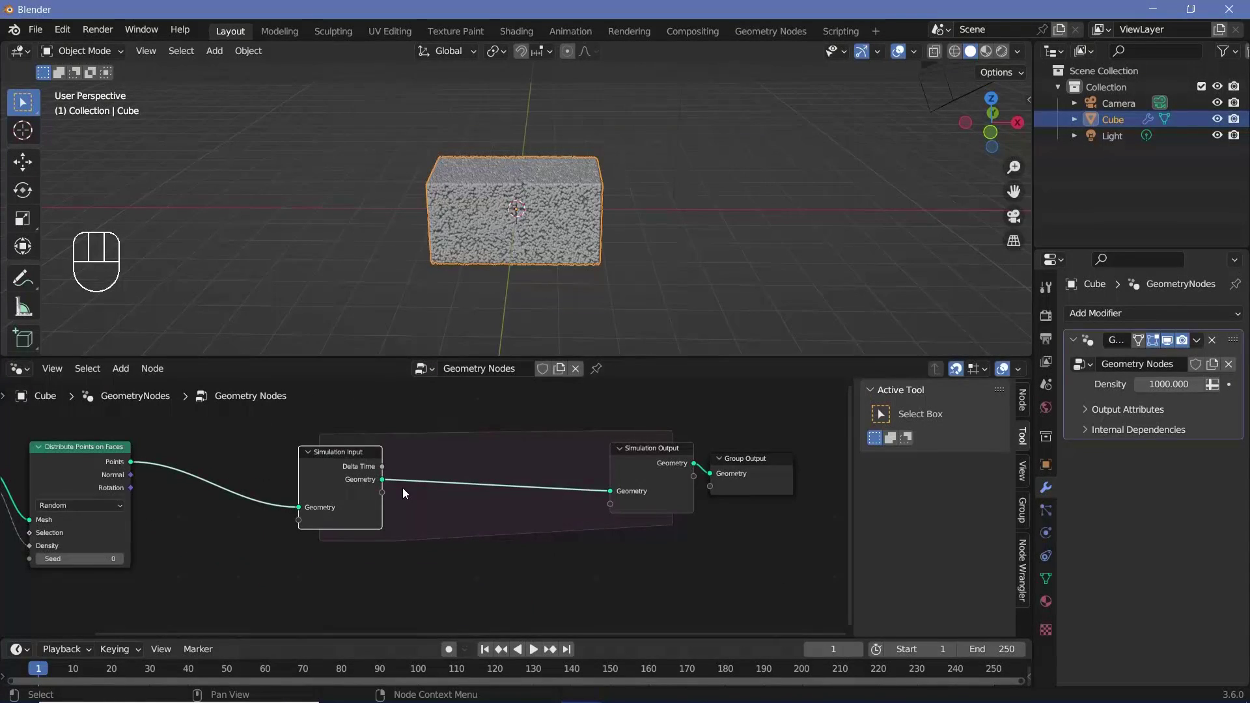
- Insert a Capture Attribute node between Distribute Points on Faces and Simulation Input
{"action": "middle_click_drag", "start_coordinate": [594, 229], "coordinate": [594, 160]}
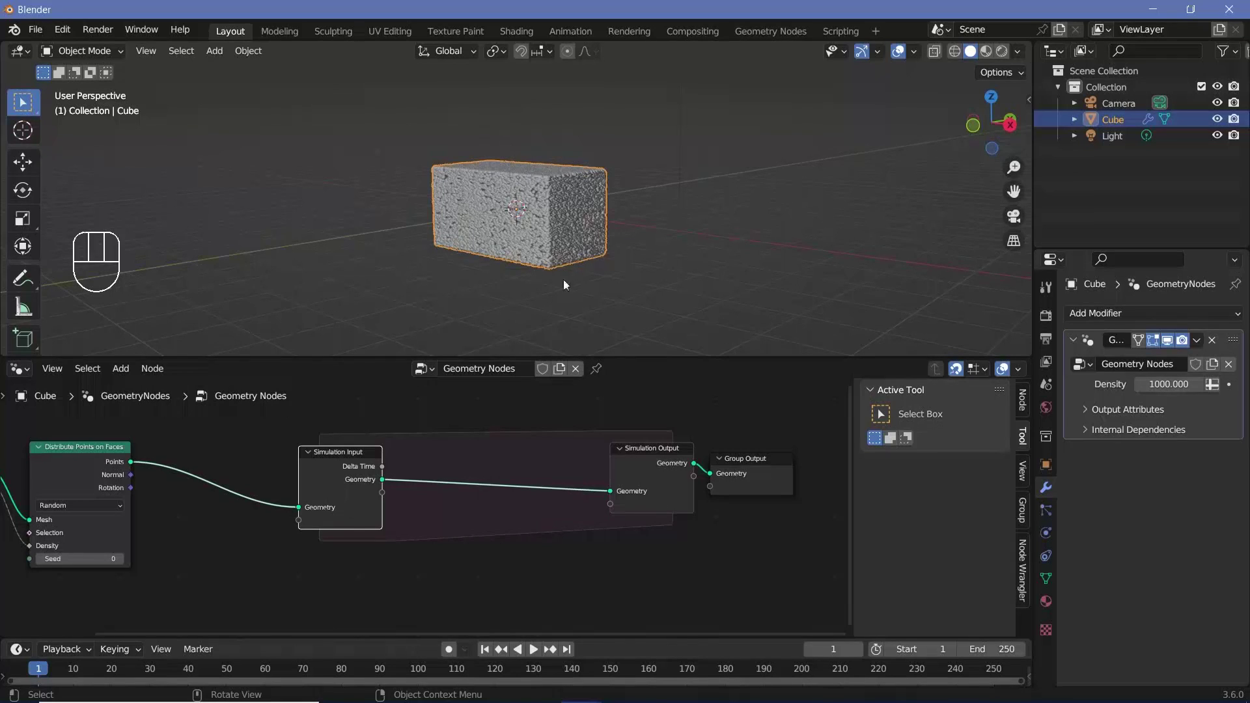
{"action": "middle_click_drag", "start_coordinate": [256, 545], "coordinate": [408, 517]}
{"action": "key", "text": "shift+a"}
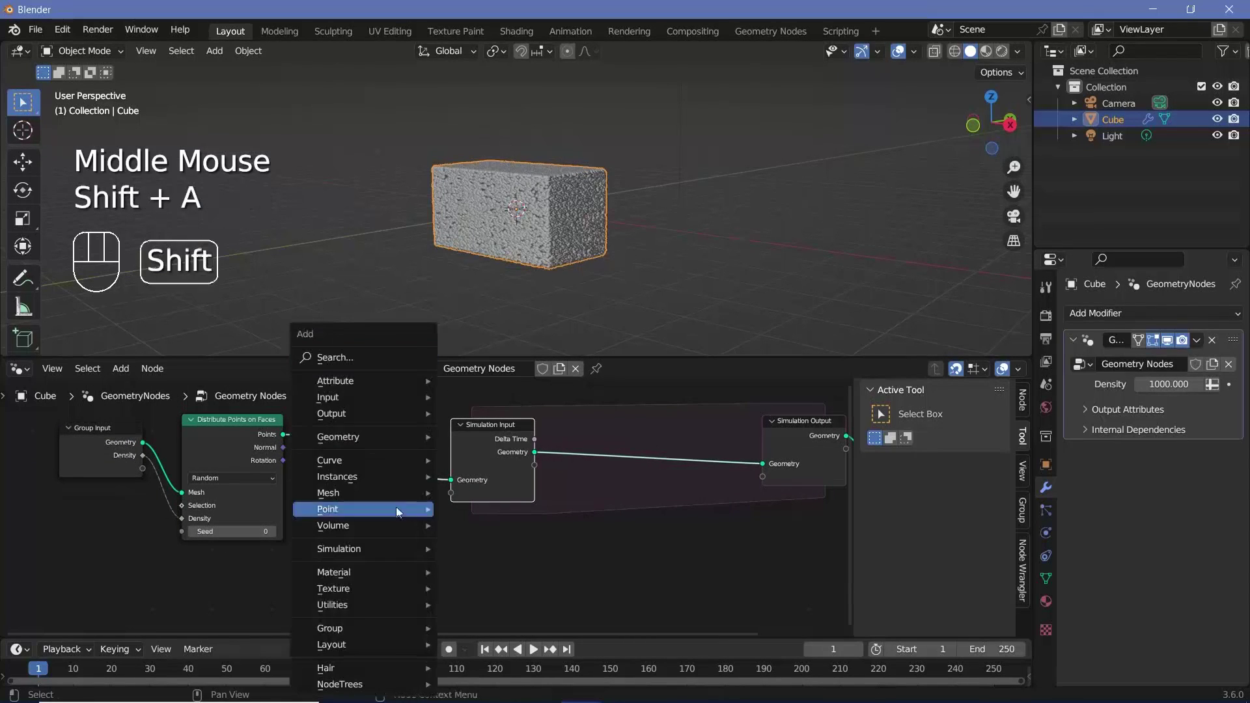
{"action": "left_click", "coordinate": [345, 359]}
{"action": "type", "text": "ca"}
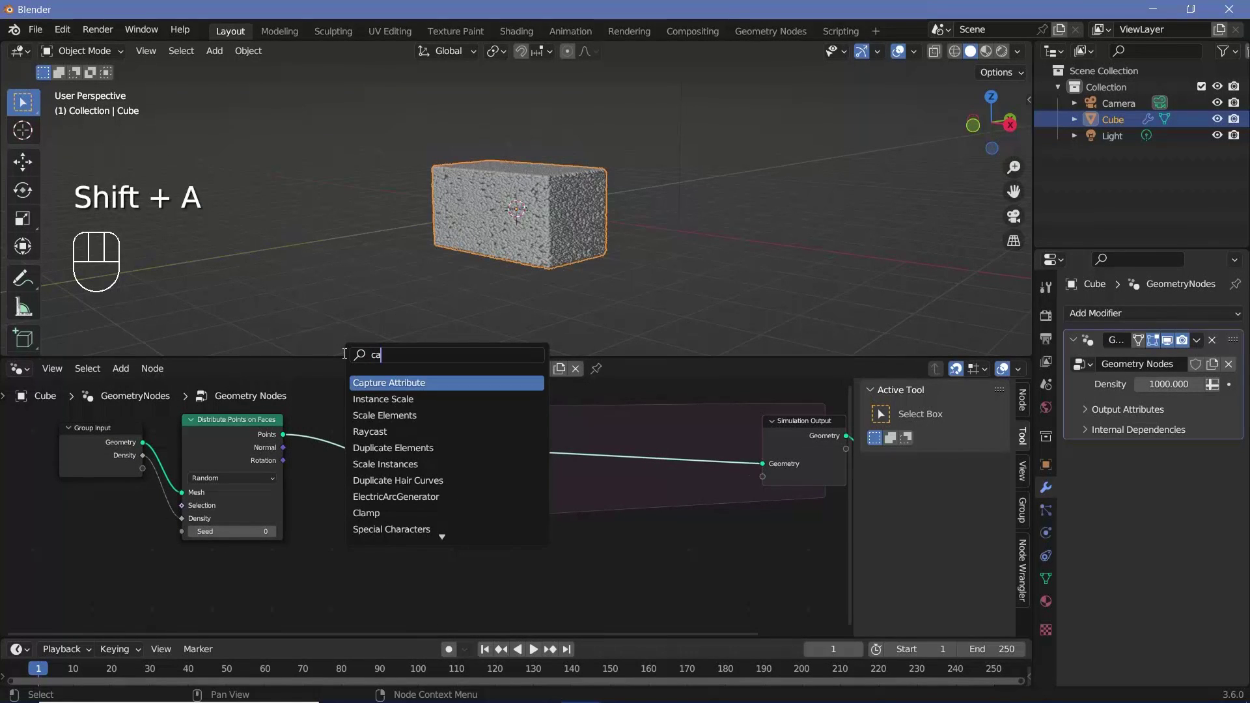
{"action": "key", "text": "Return"}
{"action": "left_click", "coordinate": [377, 494]}
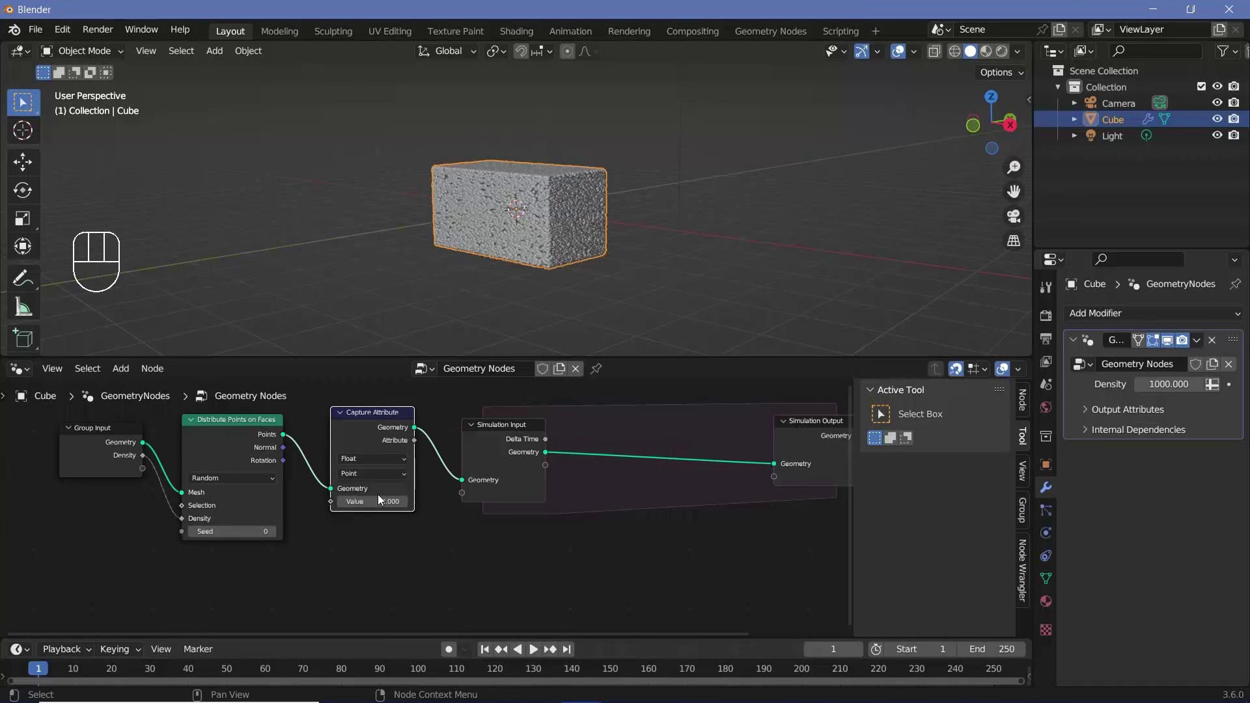
- Set the Capture Attribute node's data type to Vector
{"action": "middle_click_drag", "start_coordinate": [544, 220], "coordinate": [568, 225]}
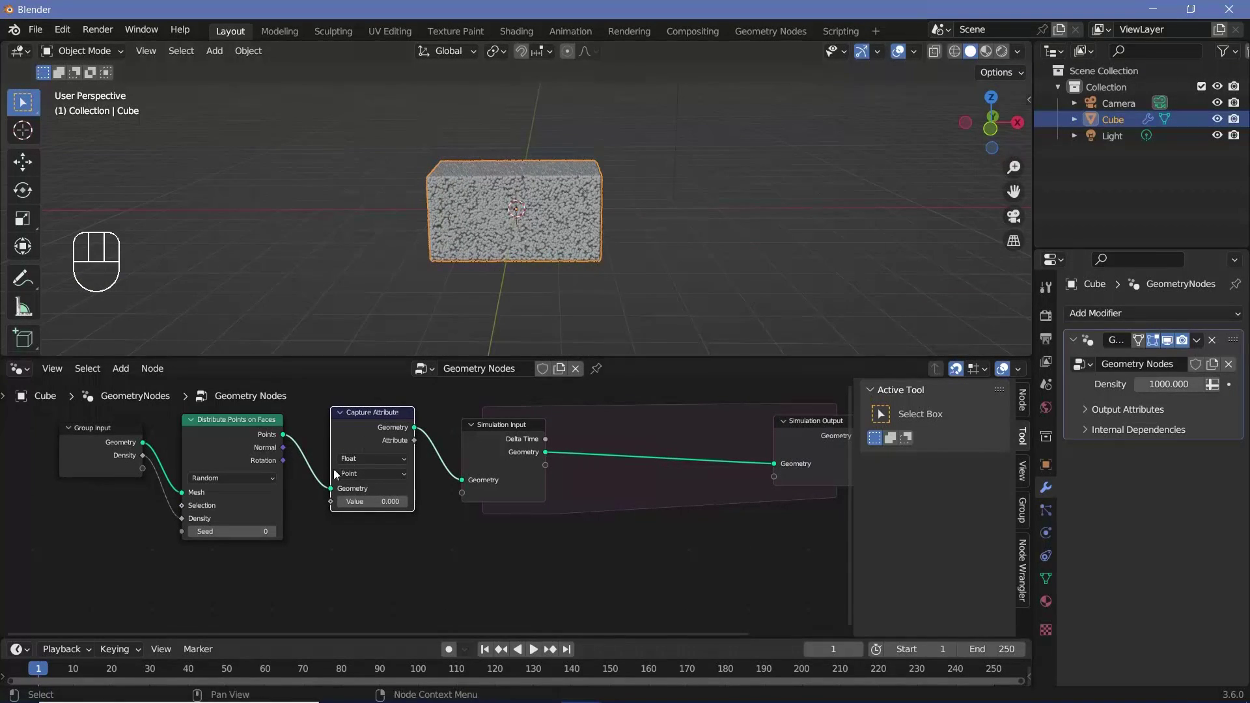
{"action": "scroll", "coordinate": [333, 470], "scroll_direction": "up", "scroll_amount": 2}
{"action": "left_click", "coordinate": [349, 450]}
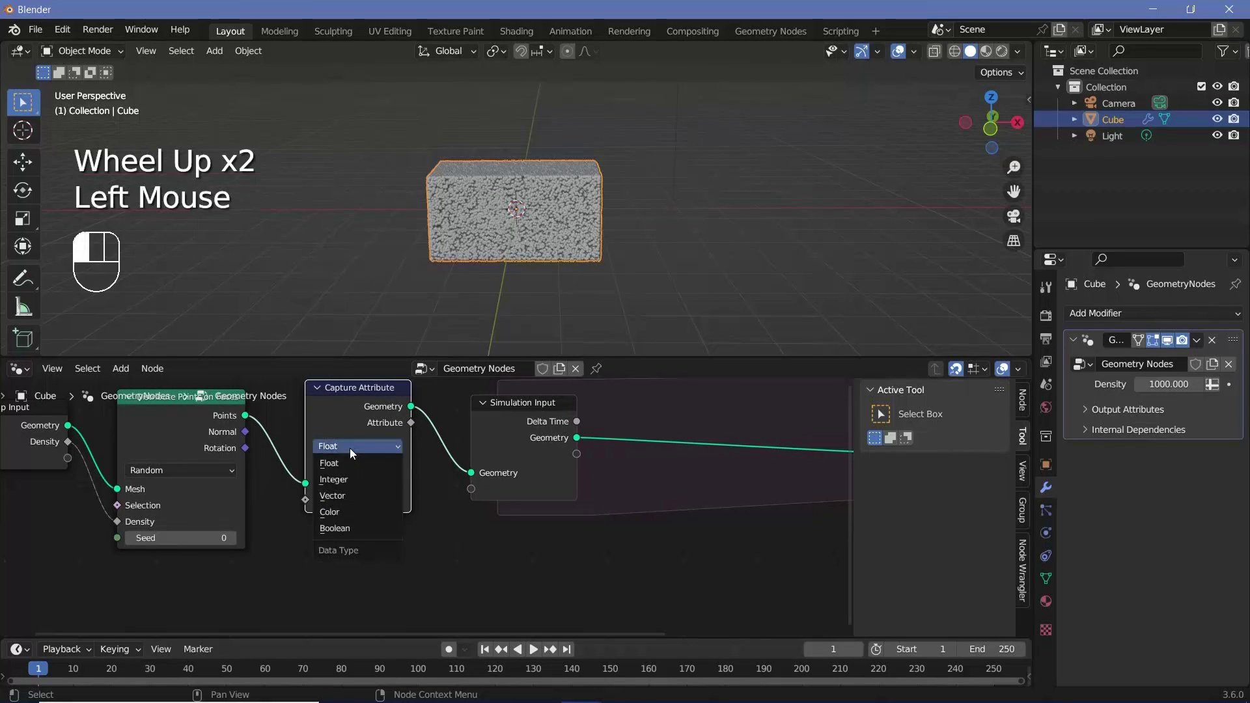
{"action": "left_click", "coordinate": [353, 490]}
{"action": "middle_click_drag", "start_coordinate": [301, 508], "coordinate": [337, 470]}
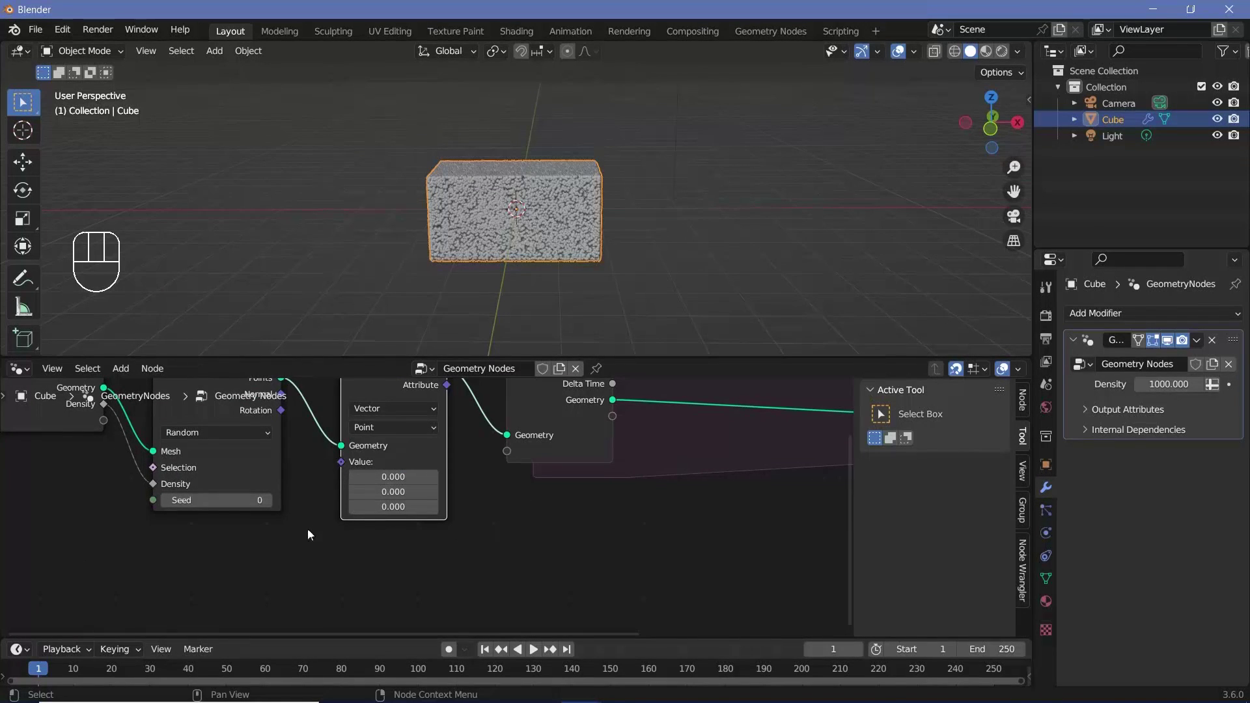
{"action": "middle_click_drag", "start_coordinate": [278, 405], "coordinate": [314, 472]}
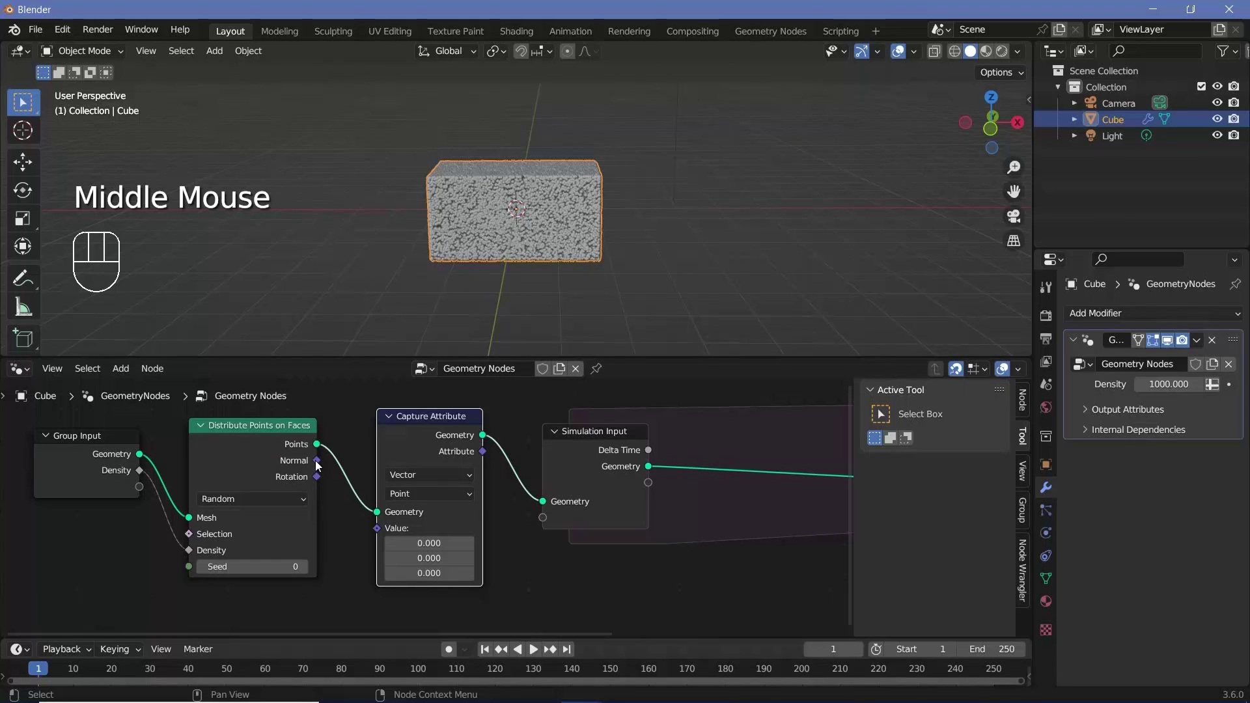
{"action": "mouse_move", "coordinate": [321, 468]}
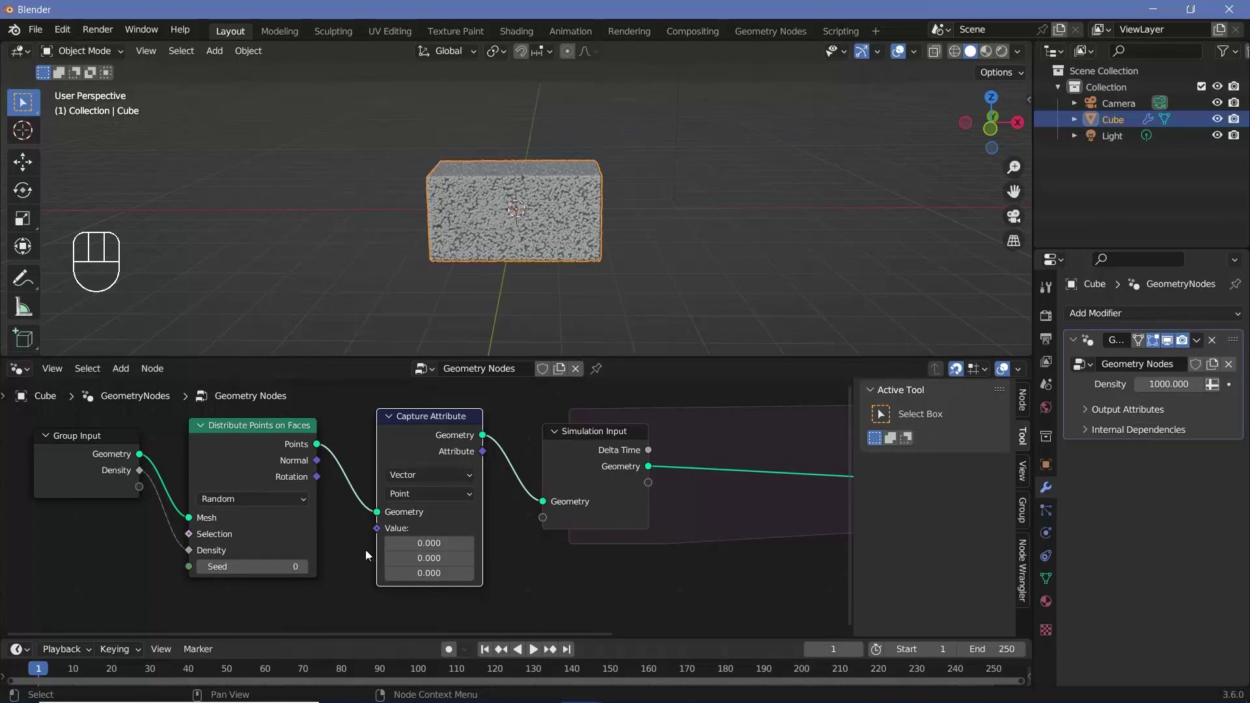
- Move Group Input and Distribute Points on Faces away from Capture Attribute and add a Noise Texture node below the point distribution
{"action": "left_click_drag", "start_coordinate": [100, 464], "coordinate": [3, 460]}
{"action": "middle_click_drag", "start_coordinate": [195, 462], "coordinate": [287, 460]}
{"action": "left_click_drag", "start_coordinate": [360, 446], "coordinate": [218, 451]}
{"action": "middle_click_drag", "start_coordinate": [396, 572], "coordinate": [388, 524]}
{"action": "key", "text": "shift+a"}
{"action": "left_click", "coordinate": [353, 359]}
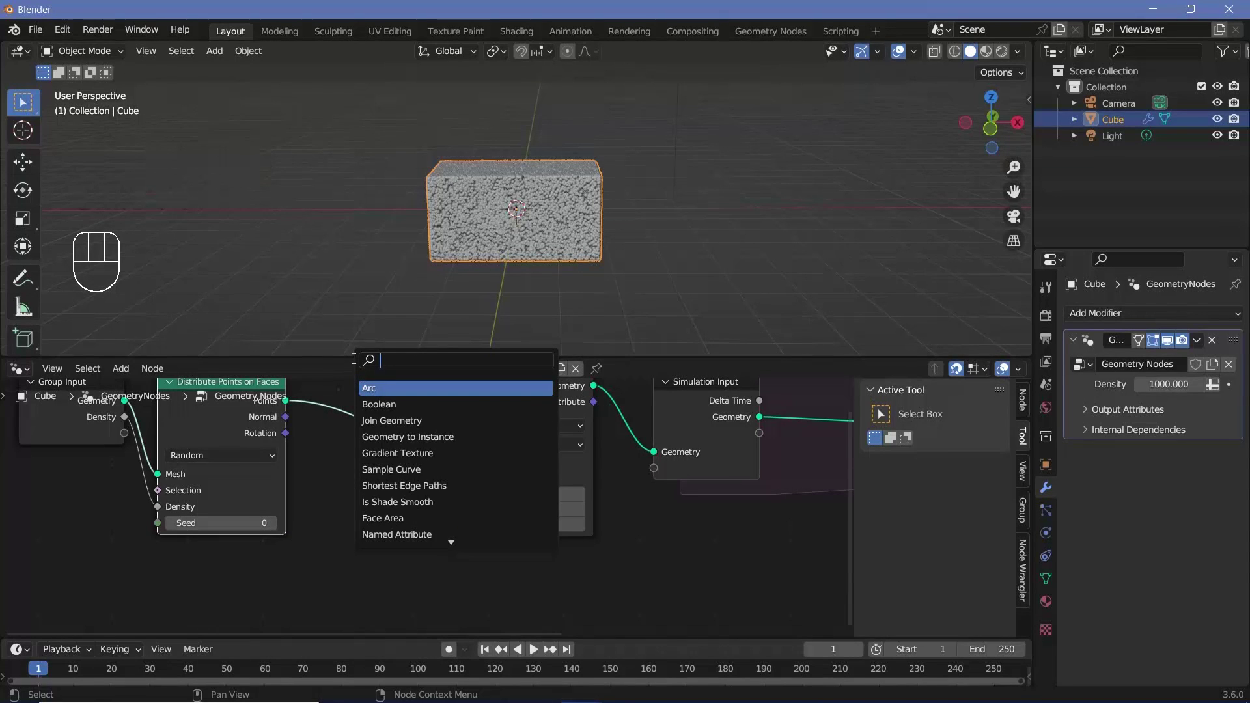
{"action": "type", "text": "noise"}
{"action": "key", "text": "Return"}
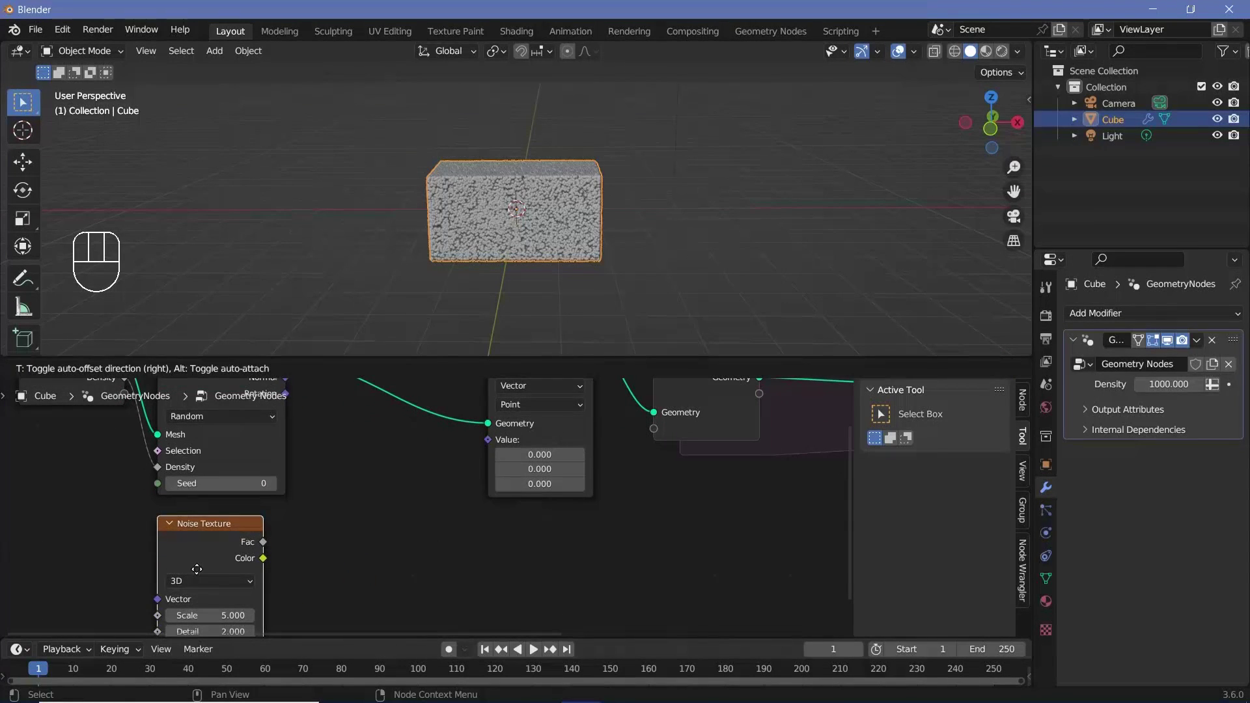
{"action": "left_click", "coordinate": [308, 566]}
{"action": "scroll", "coordinate": [298, 522], "scroll_direction": "up", "scroll_amount": 3}
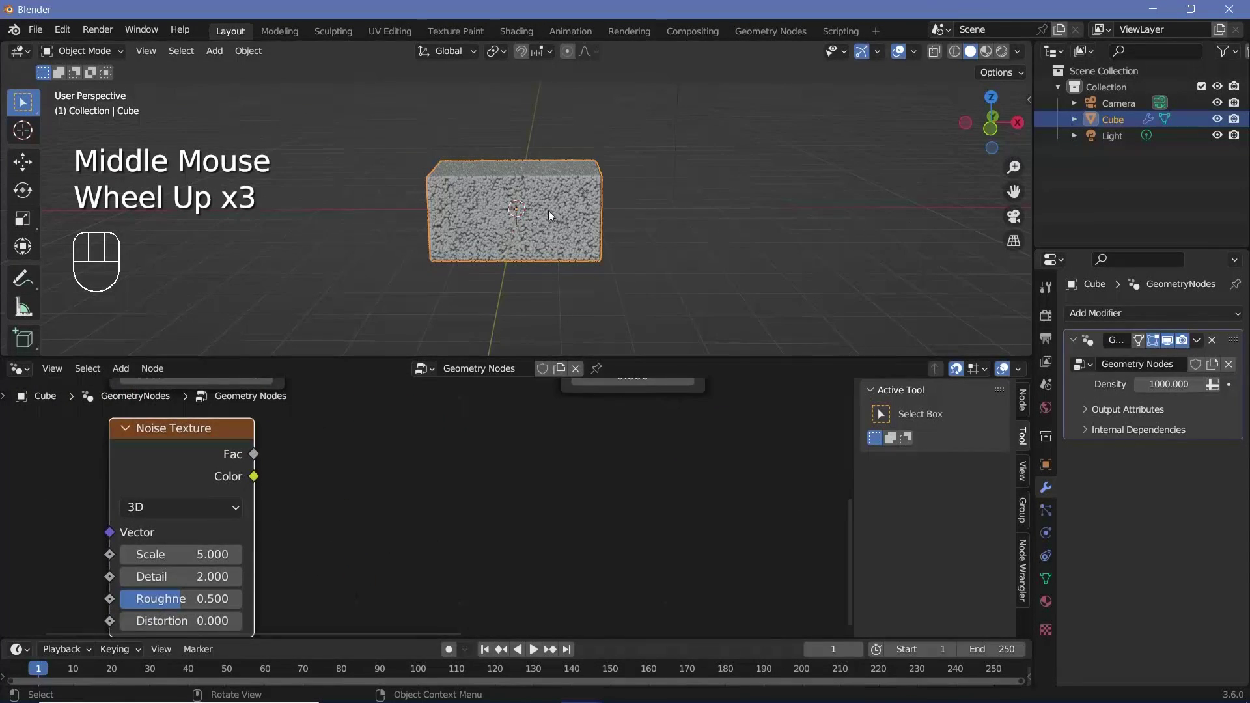
- Add a Vector Math node beside the Noise Texture and set its operation to Subtract
{"action": "middle_click_drag", "start_coordinate": [496, 182], "coordinate": [570, 117]}
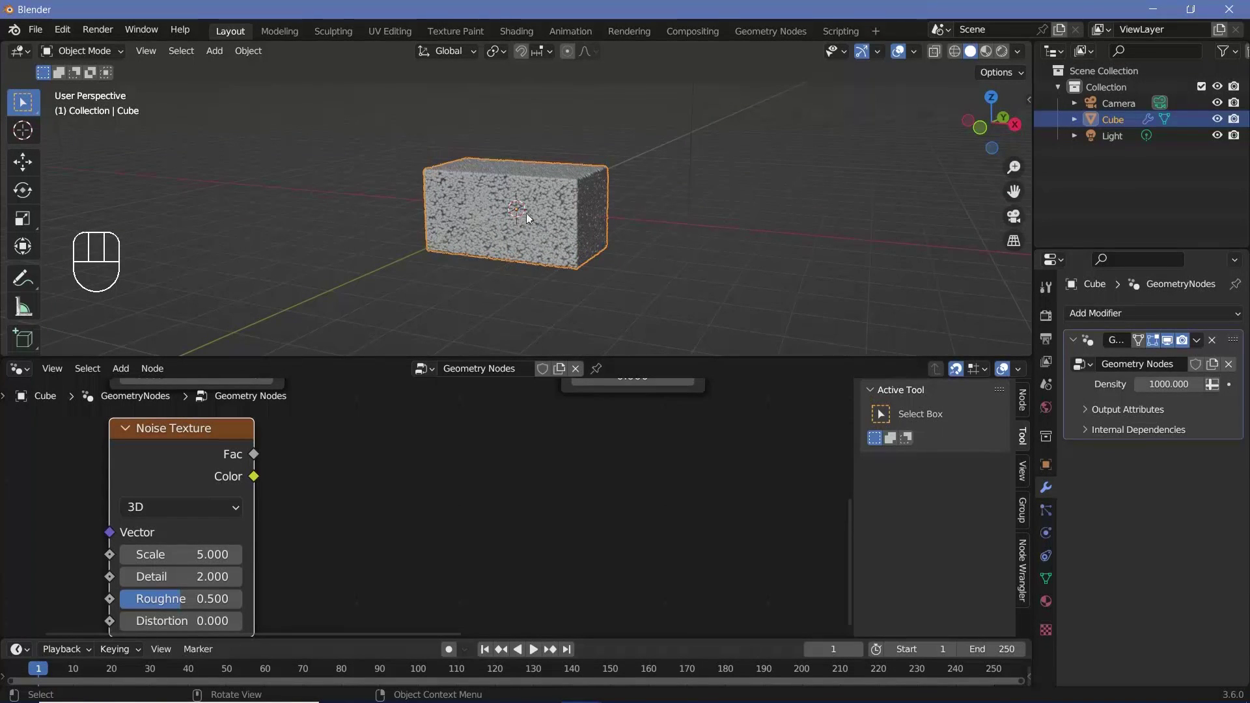
{"action": "key", "text": "shift+a"}
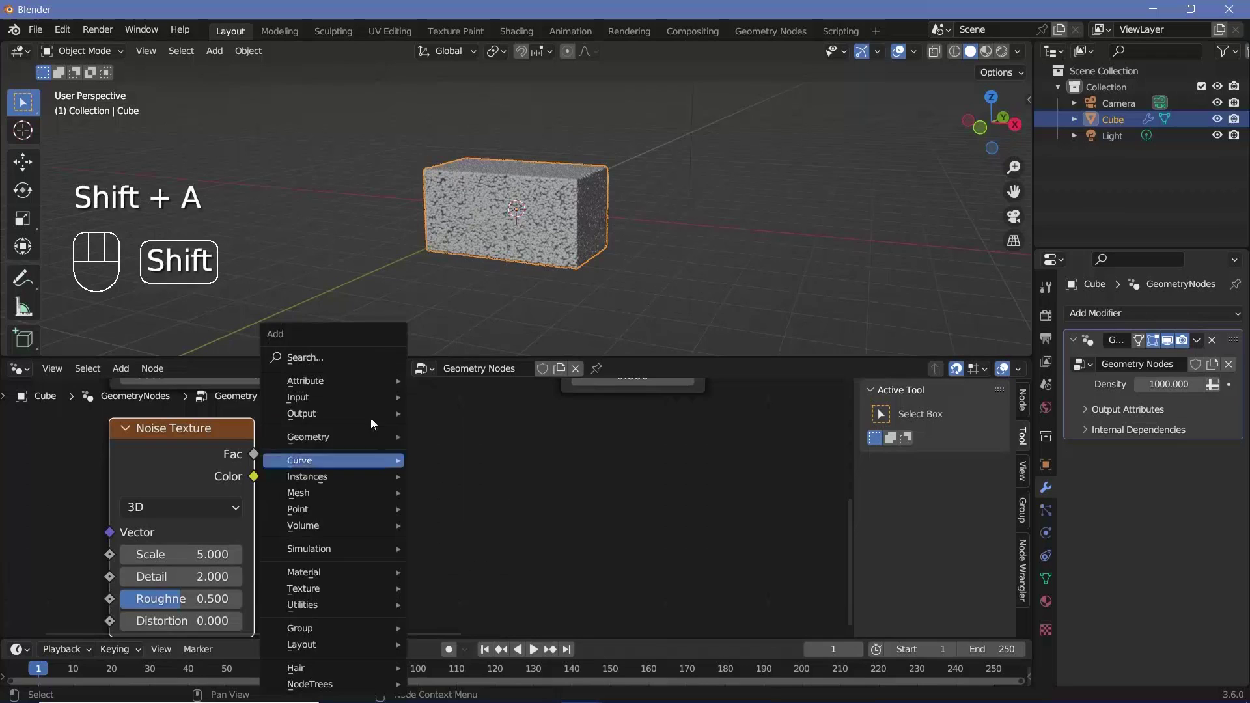
{"action": "left_click", "coordinate": [359, 352]}
{"action": "type", "text": "vector ma"}
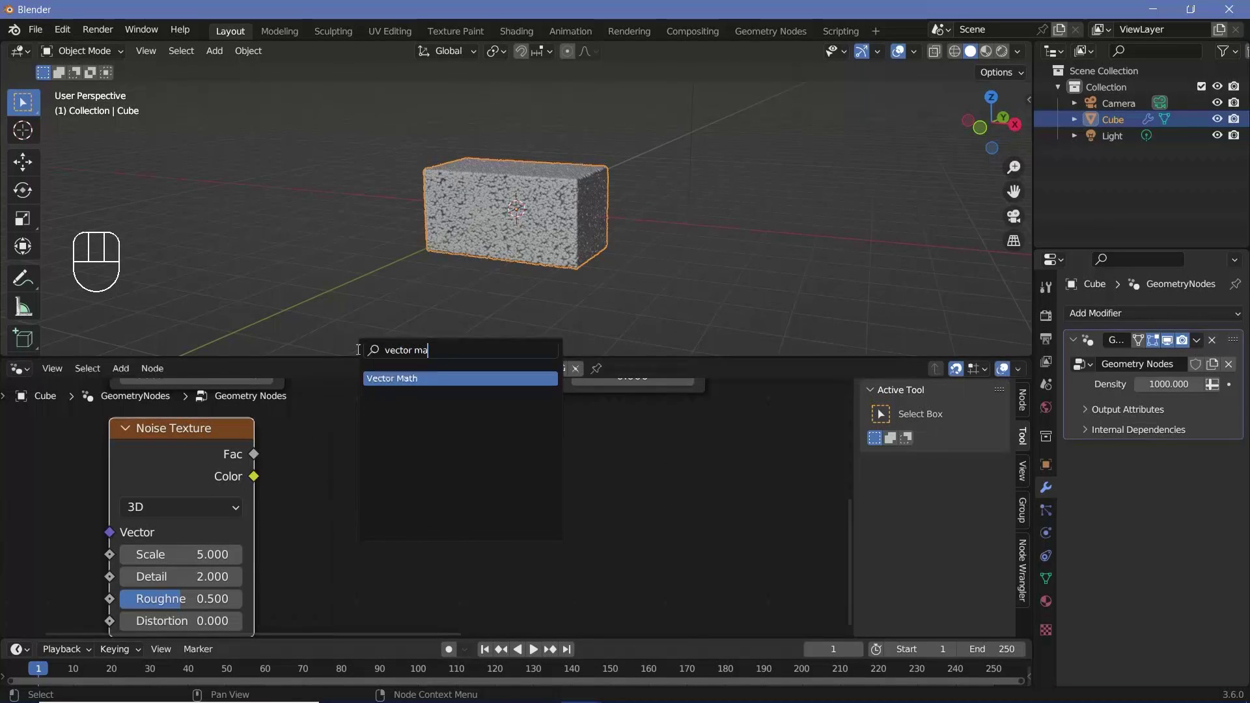
{"action": "key", "text": "Return"}
{"action": "left_click", "coordinate": [346, 489]}
{"action": "left_click", "coordinate": [346, 489]}
{"action": "left_click", "coordinate": [362, 439]}
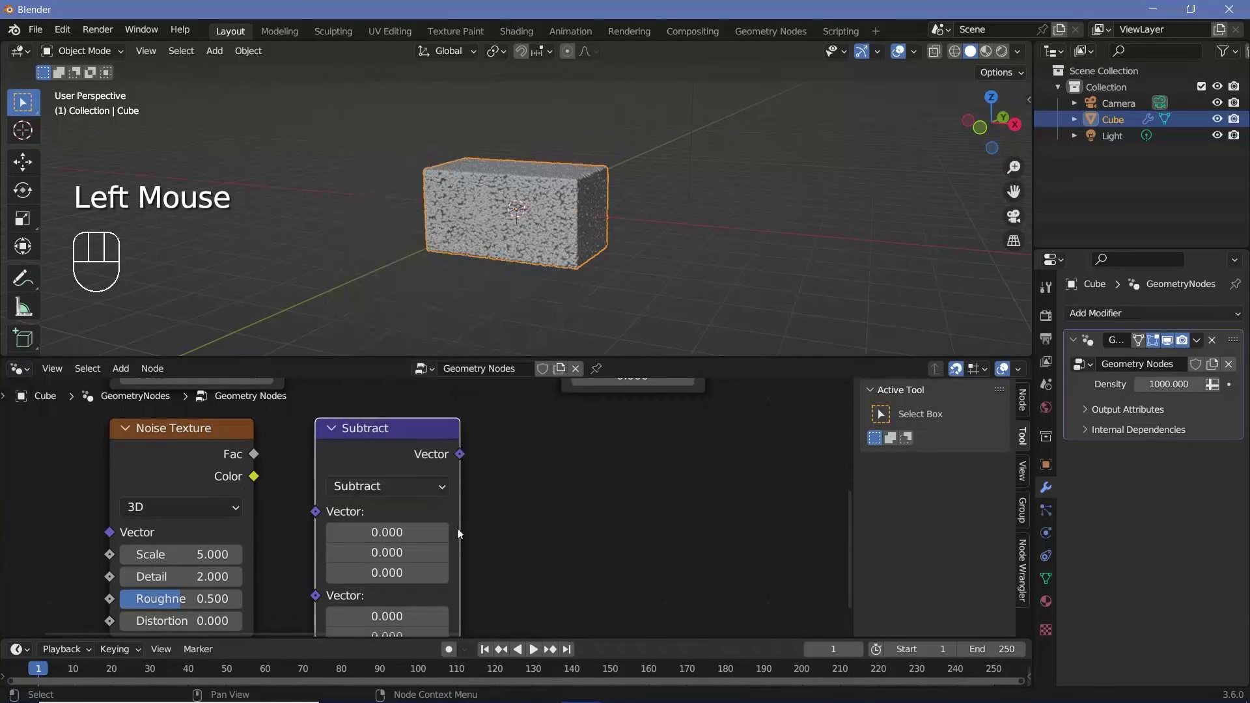
- Set all three components of the Subtract node's second vector to 0.5
{"action": "middle_click_drag", "start_coordinate": [403, 618], "coordinate": [427, 539]}
{"action": "left_click_drag", "start_coordinate": [427, 539], "coordinate": [417, 577], "text": "shift"}
{"action": "type", "text": "0.5"}
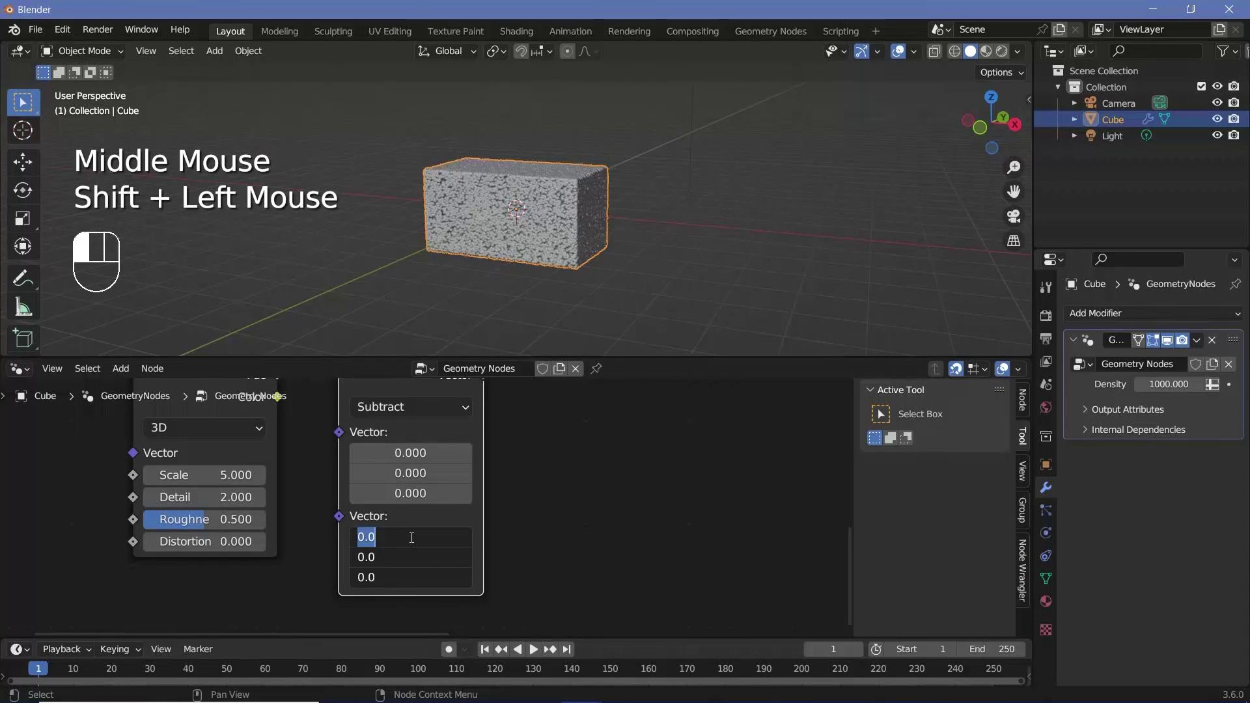
{"action": "key", "text": "Return"}
- Connect the Noise Texture's Color to the Subtract node's first vector and move both nodes away from the point distribution
{"action": "middle_click_drag", "start_coordinate": [315, 445], "coordinate": [318, 514]}
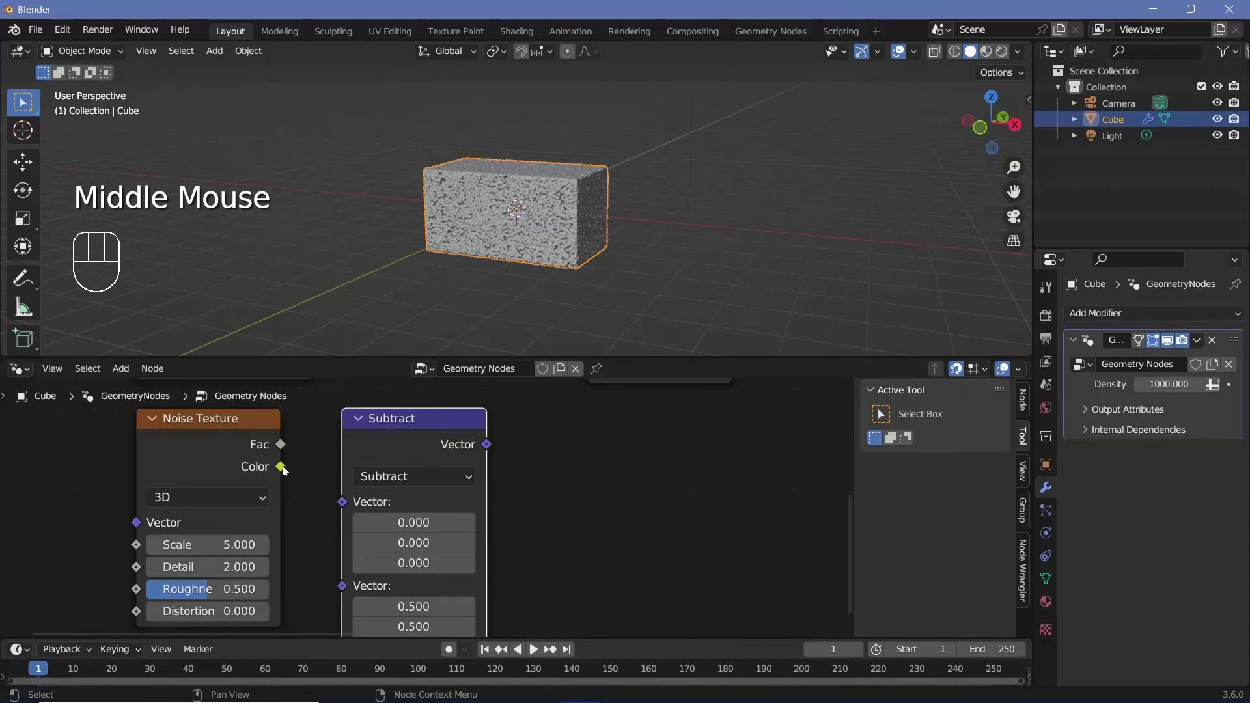
{"action": "left_click_drag", "start_coordinate": [281, 467], "coordinate": [342, 502]}
{"action": "scroll", "coordinate": [341, 503], "scroll_direction": "down", "scroll_amount": 1}
{"action": "middle_click_drag", "start_coordinate": [443, 452], "coordinate": [390, 498]}
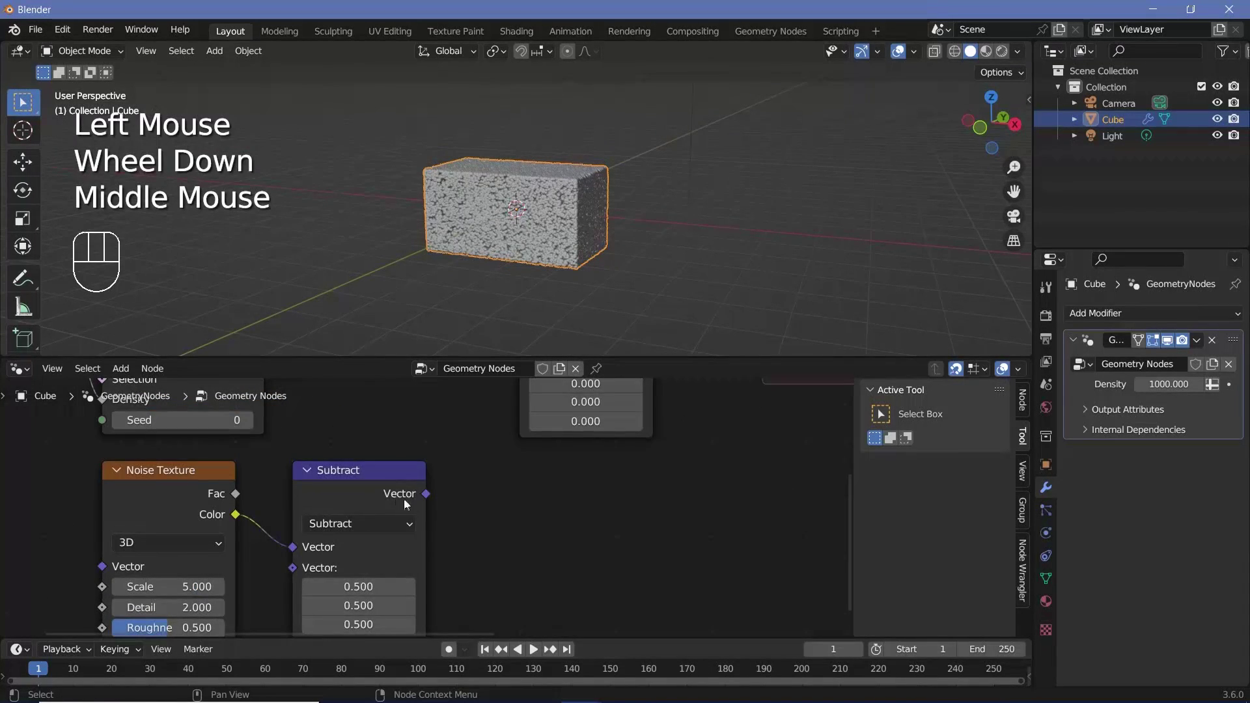
{"action": "left_click_drag", "start_coordinate": [405, 505], "coordinate": [368, 505]}
{"action": "middle_click_drag", "start_coordinate": [295, 399], "coordinate": [275, 534]}
{"action": "middle_click_drag", "start_coordinate": [183, 585], "coordinate": [212, 490]}
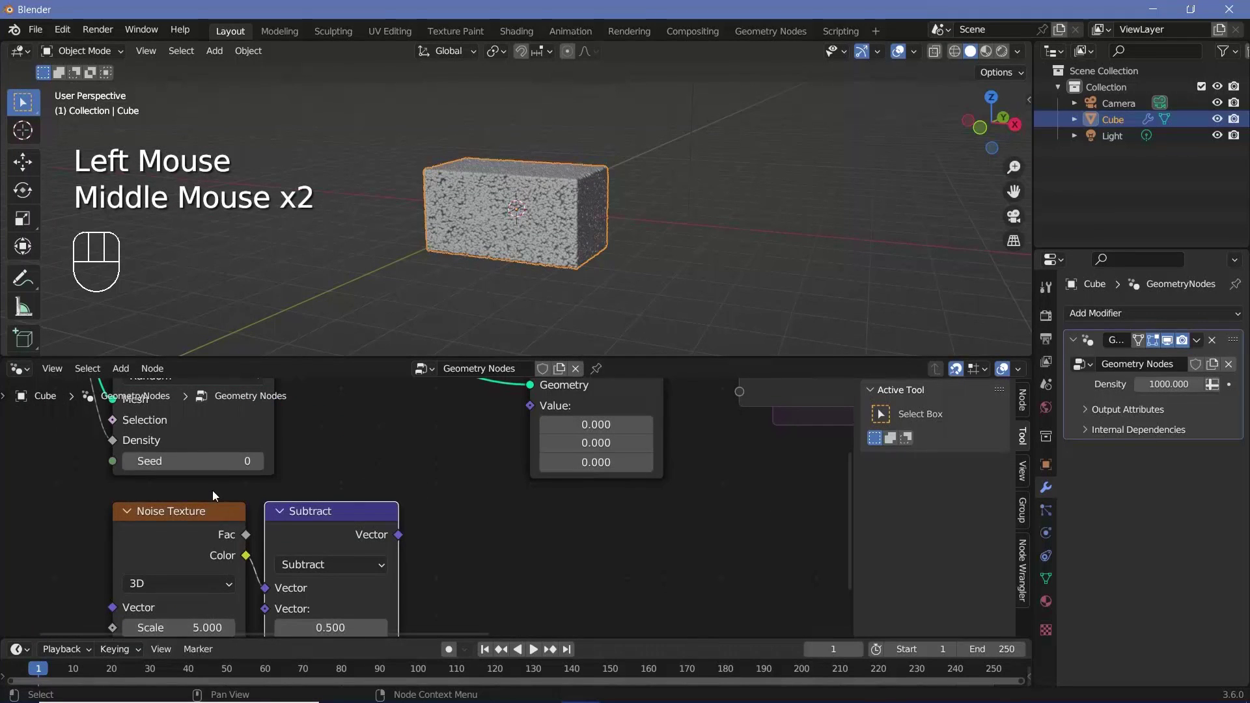
{"action": "left_click_drag", "start_coordinate": [212, 491], "coordinate": [238, 587]}
- Add a Vector Math node with the Add operation between Distribute Points on Faces and Capture Attribute
{"action": "key", "text": "shift+a"}
{"action": "left_click", "coordinate": [344, 362]}
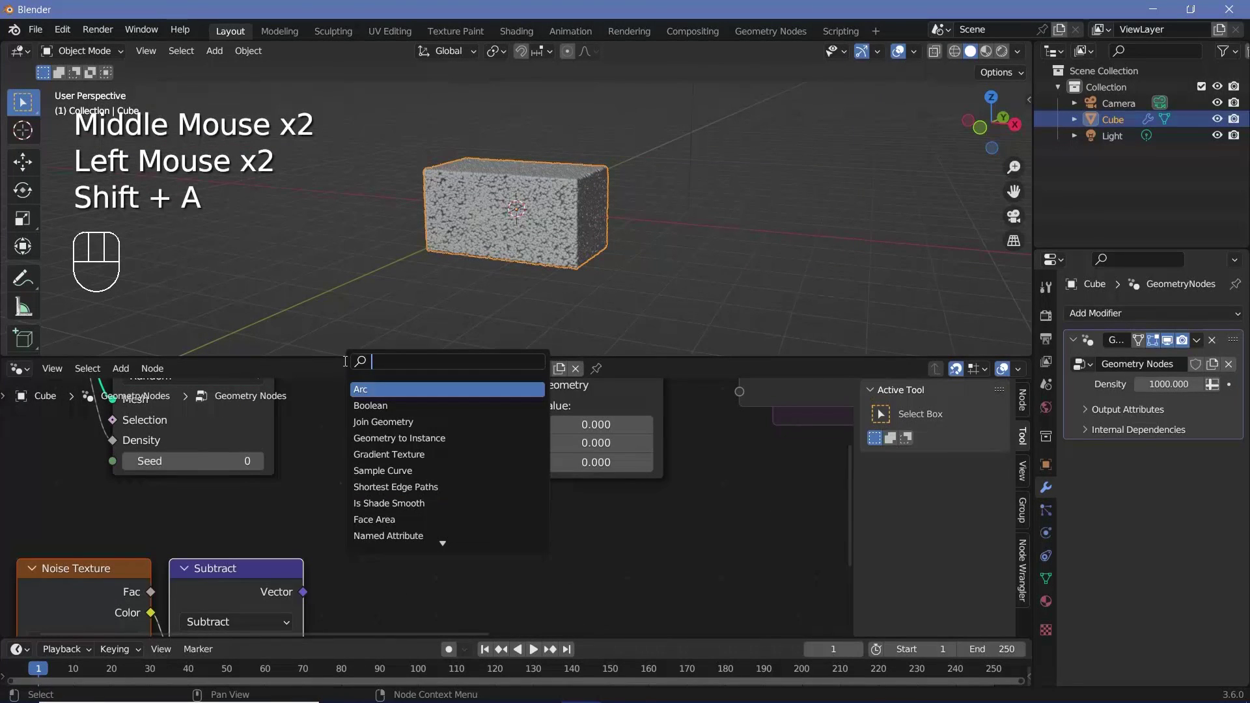
{"action": "type", "text": "vecto"}
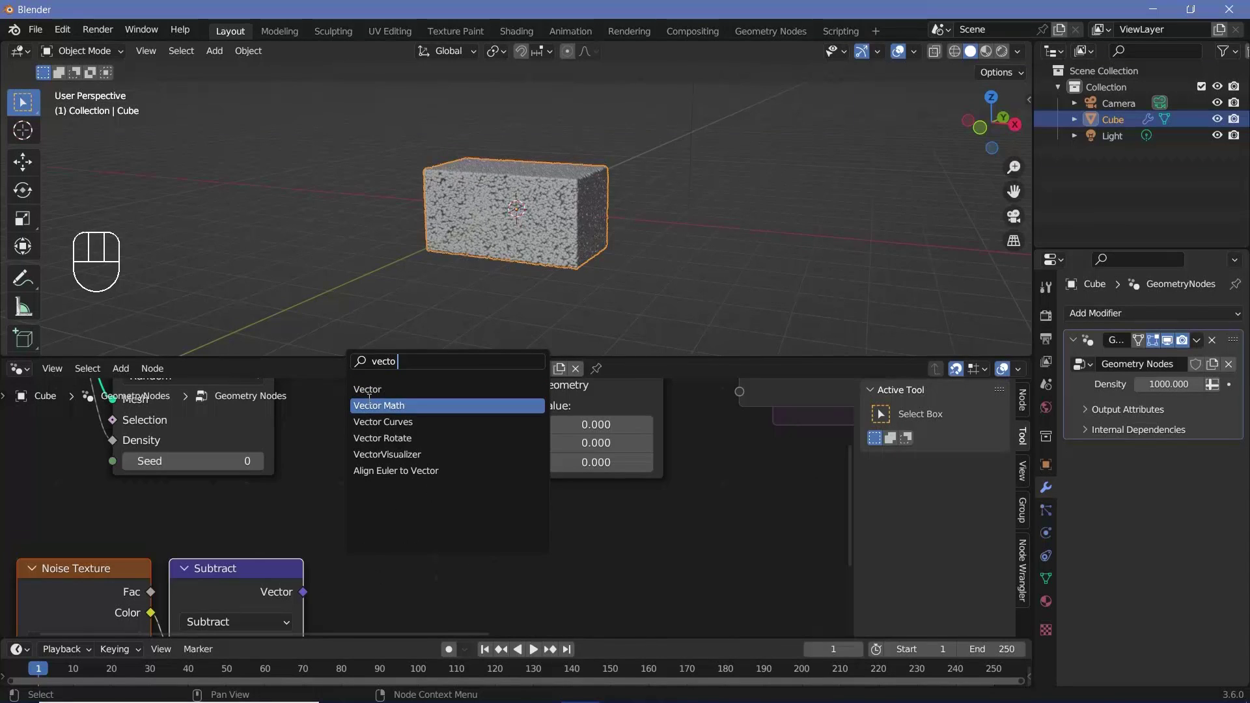
{"action": "left_click", "coordinate": [370, 404]}
{"action": "left_click", "coordinate": [369, 406]}
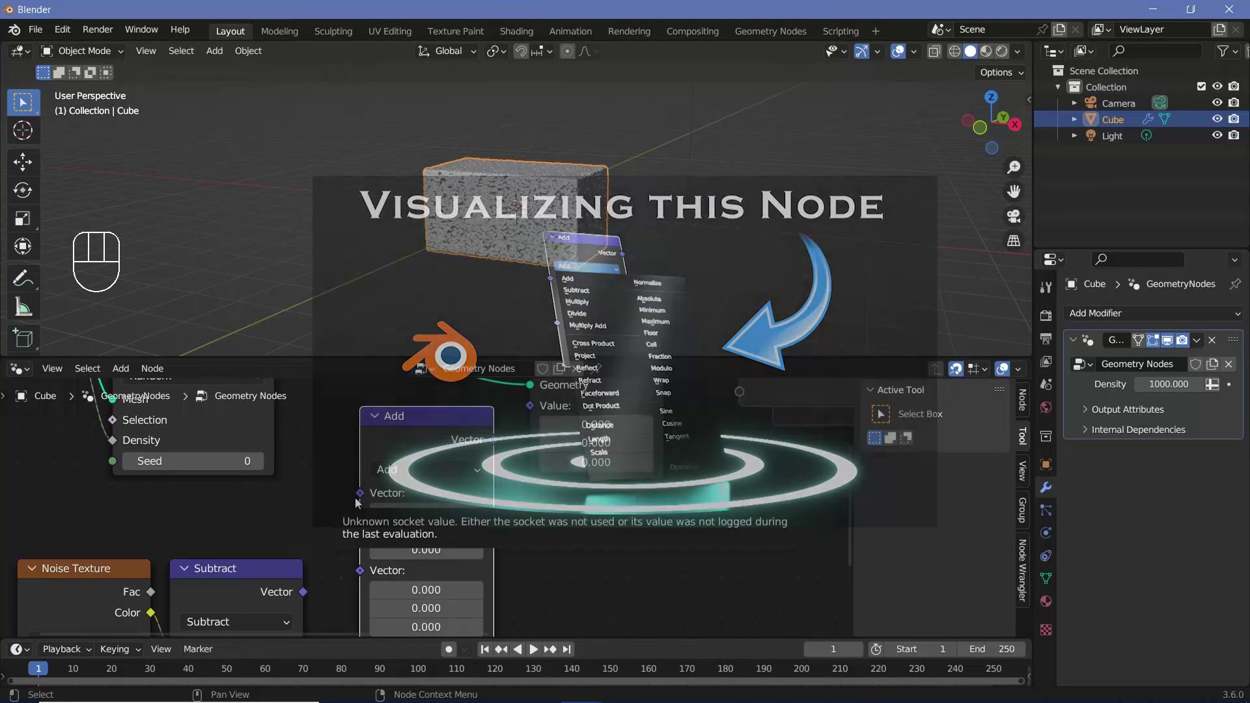
- Feed the points' Normal and the Subtract result into the Add node, and its output into Capture Attribute's Value
{"action": "scroll", "coordinate": [436, 444], "scroll_direction": "down", "scroll_amount": 2}
{"action": "middle_click_drag", "start_coordinate": [404, 436], "coordinate": [417, 472]}
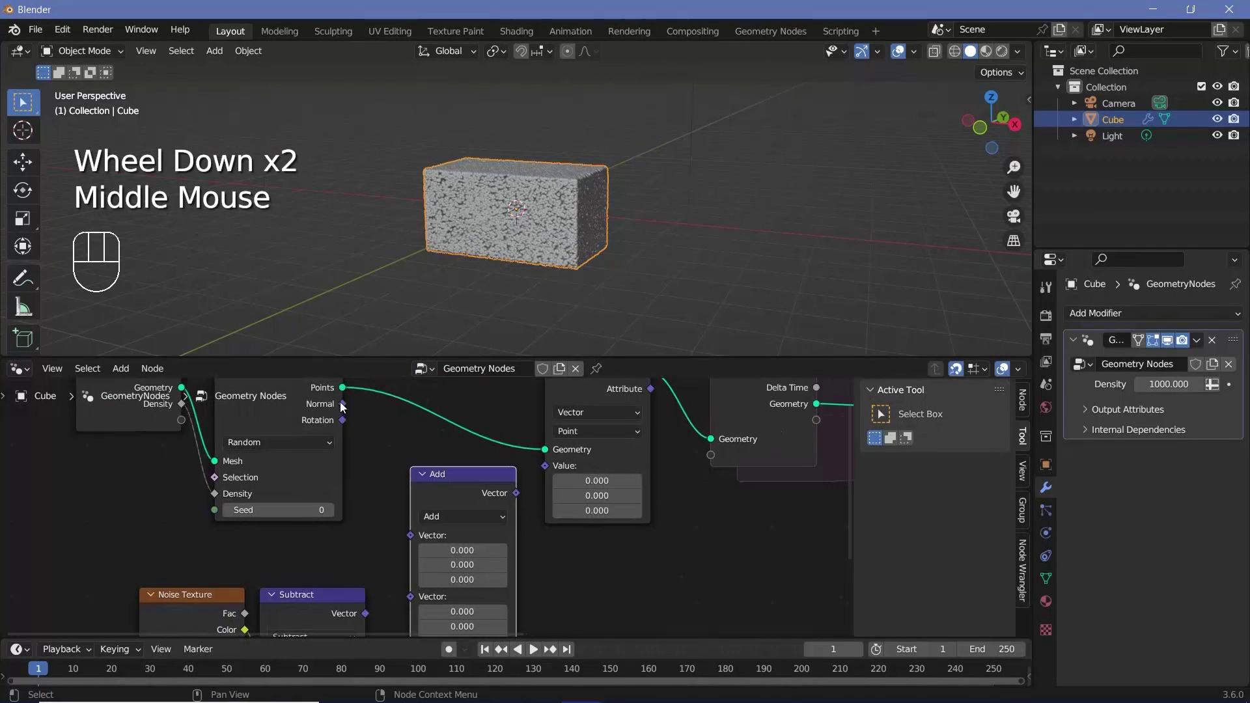
{"action": "left_click_drag", "start_coordinate": [342, 404], "coordinate": [409, 538]}
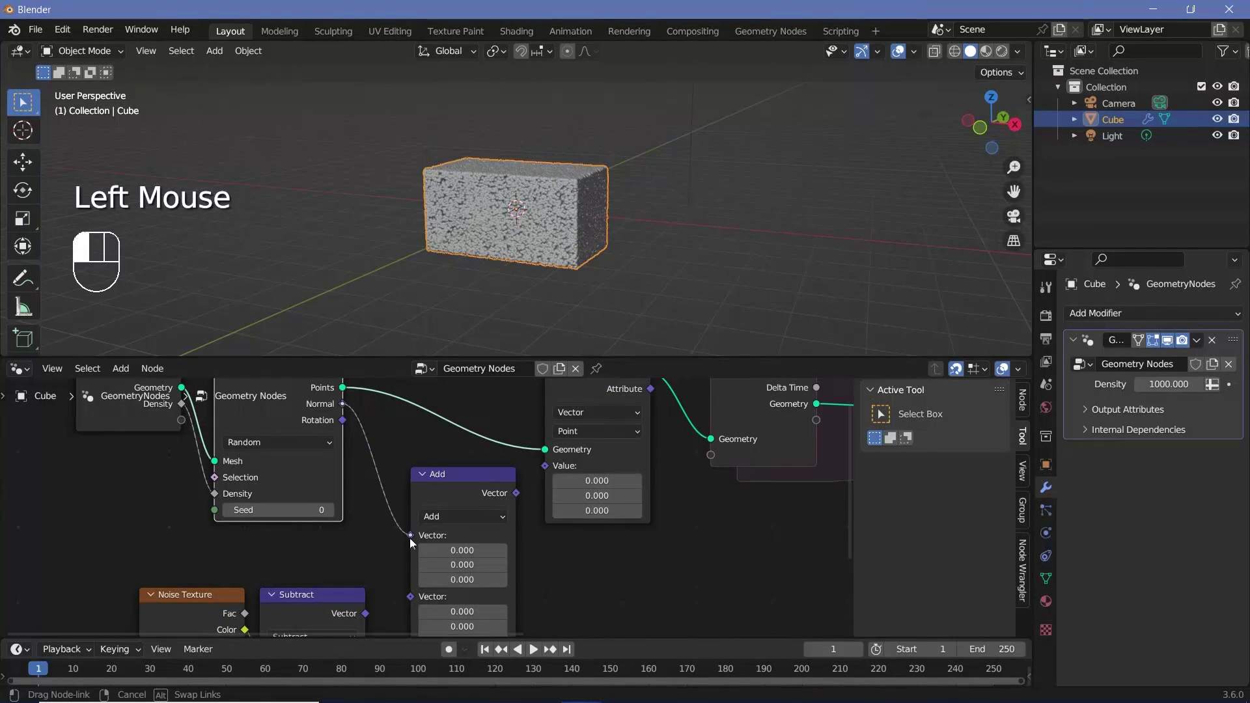
{"action": "middle_click_drag", "start_coordinate": [378, 618], "coordinate": [348, 518]}
{"action": "scroll", "coordinate": [348, 518], "scroll_direction": "up", "scroll_amount": 1}
{"action": "left_click_drag", "start_coordinate": [342, 506], "coordinate": [391, 439]}
{"action": "middle_click_drag", "start_coordinate": [490, 476], "coordinate": [455, 514]}
{"action": "left_click_drag", "start_coordinate": [457, 516], "coordinate": [488, 490]}
{"action": "middle_click_drag", "start_coordinate": [374, 553], "coordinate": [443, 415]}
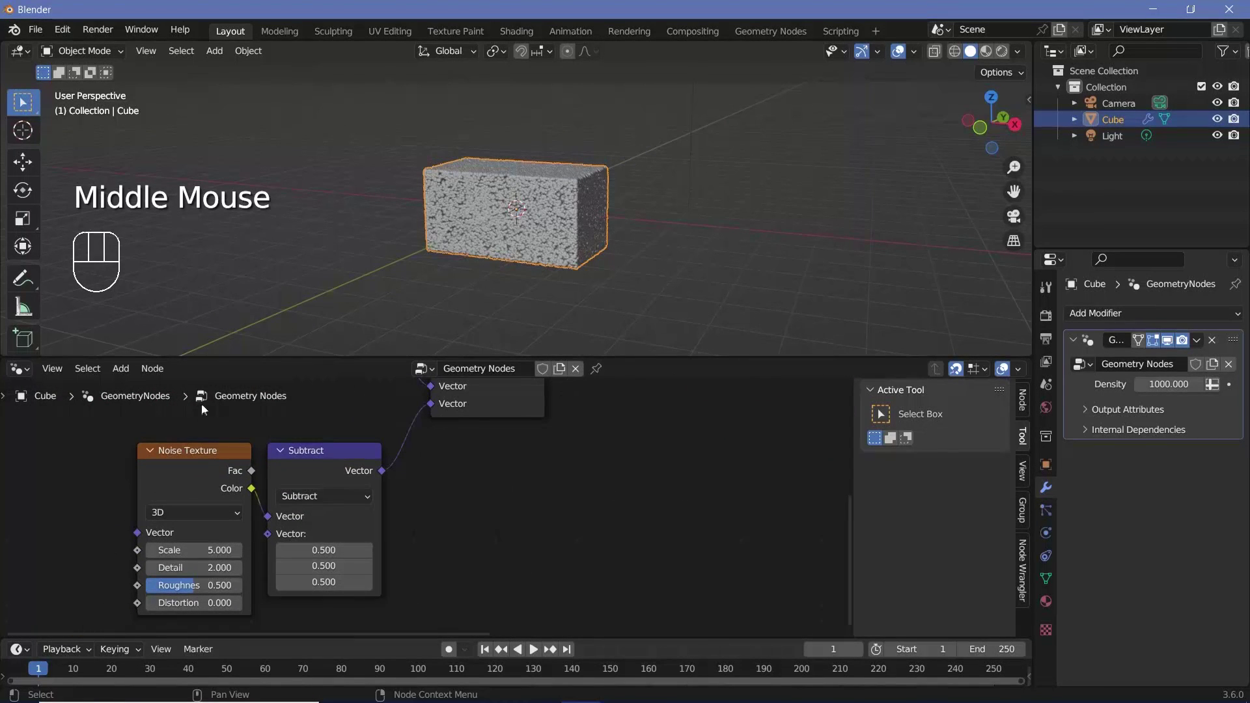
- Move the Noise Texture and Subtract nodes together farther from the Add node
{"action": "left_click", "coordinate": [203, 460]}
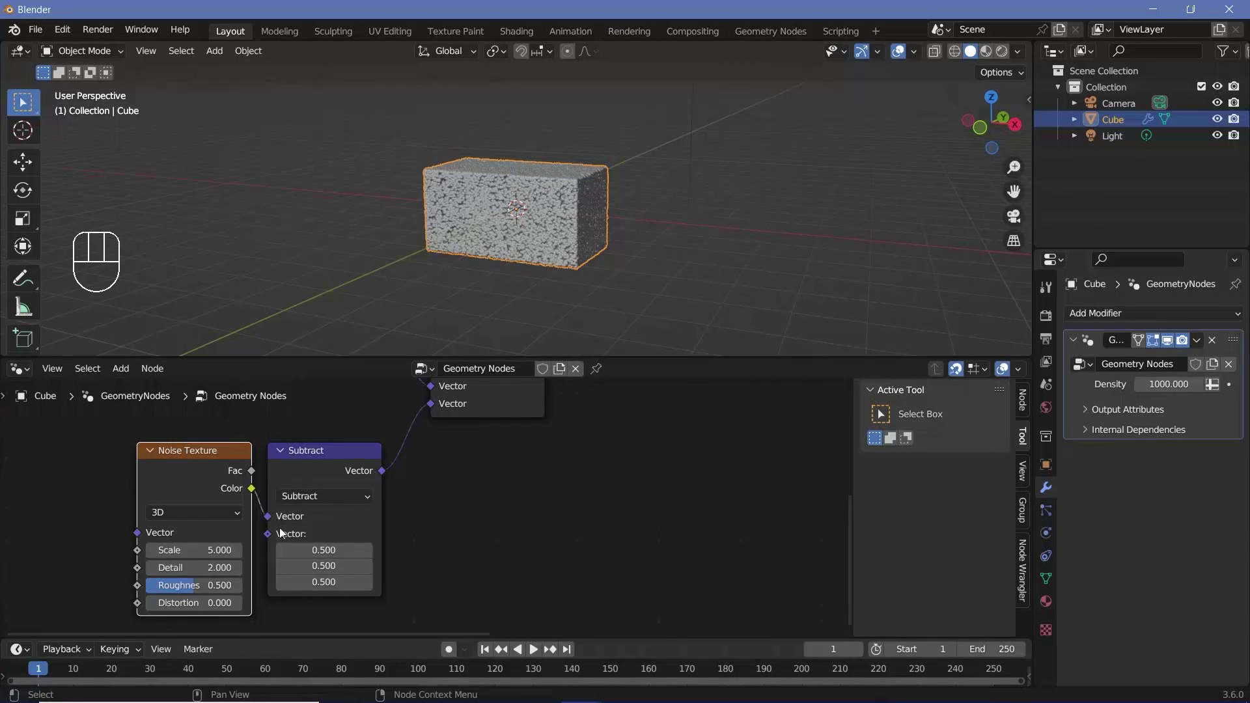
{"action": "middle_click_drag", "start_coordinate": [467, 544], "coordinate": [584, 577]}
{"action": "left_click_drag", "start_coordinate": [301, 456], "coordinate": [292, 501]}
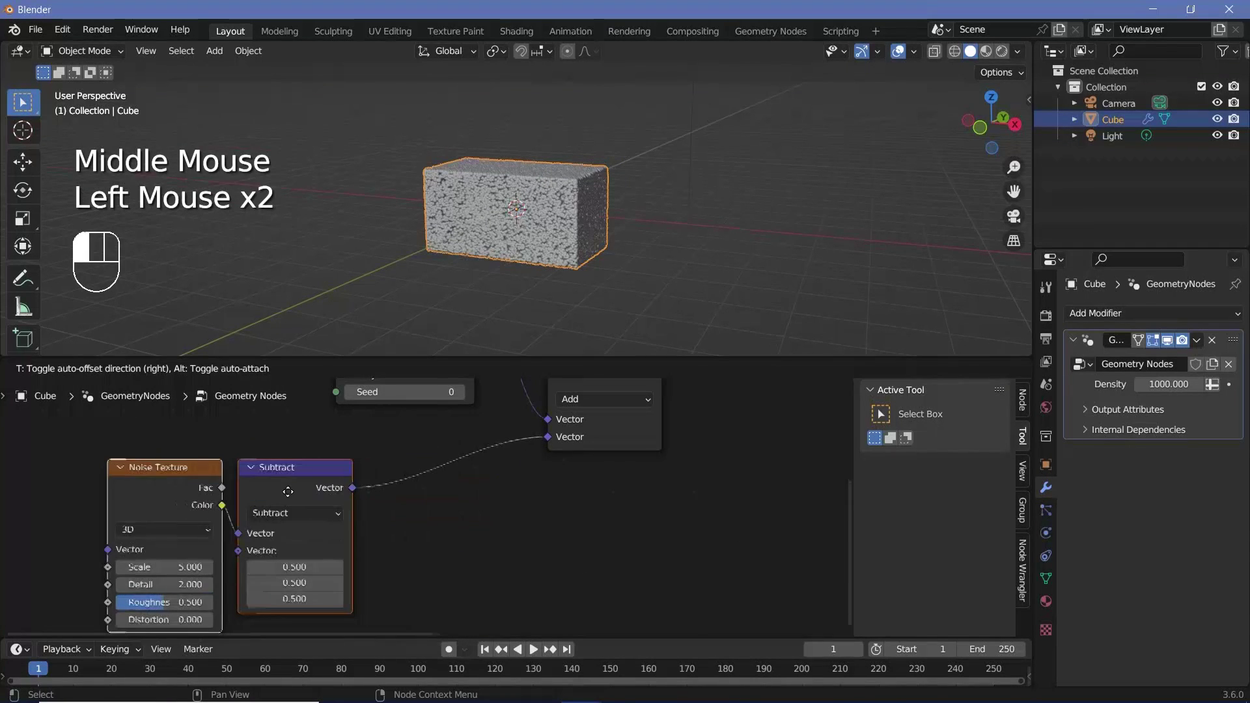
{"action": "left_click", "coordinate": [413, 525]}
- Duplicate the Subtract node, insert the copy on its link to the Add node and change the operation to Scale
{"action": "left_click", "coordinate": [286, 479]}
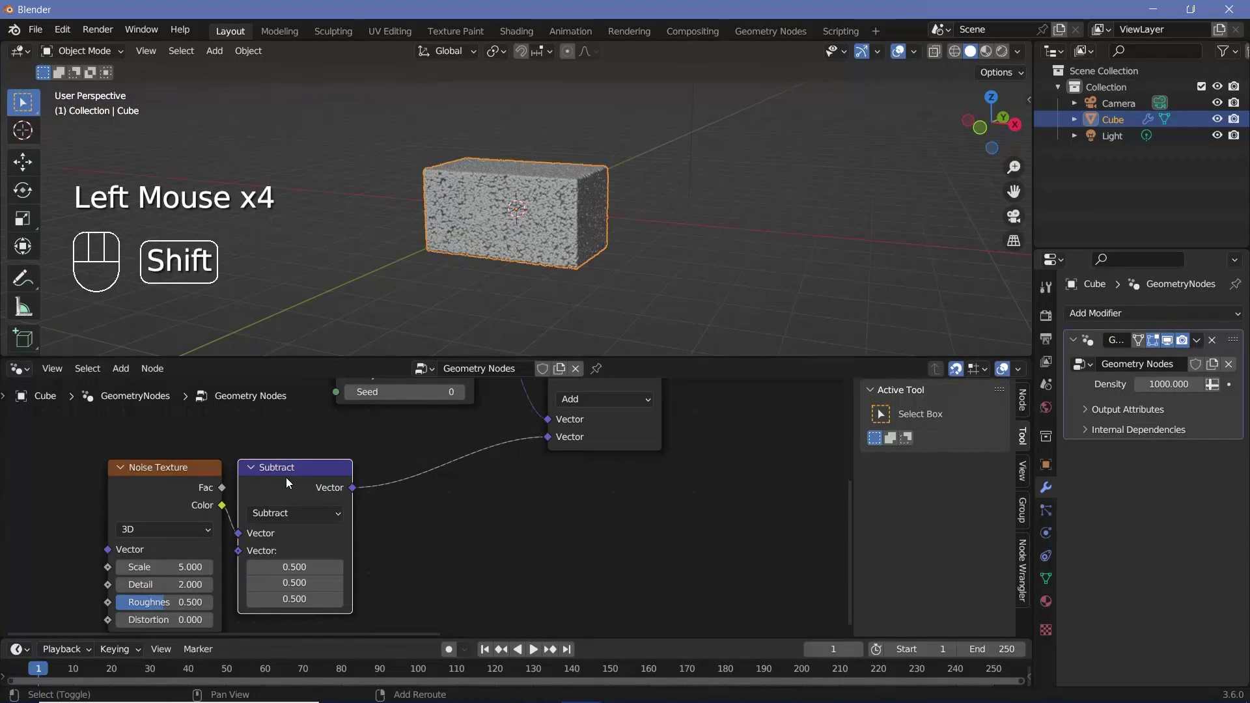
{"action": "key", "text": "shift+d"}
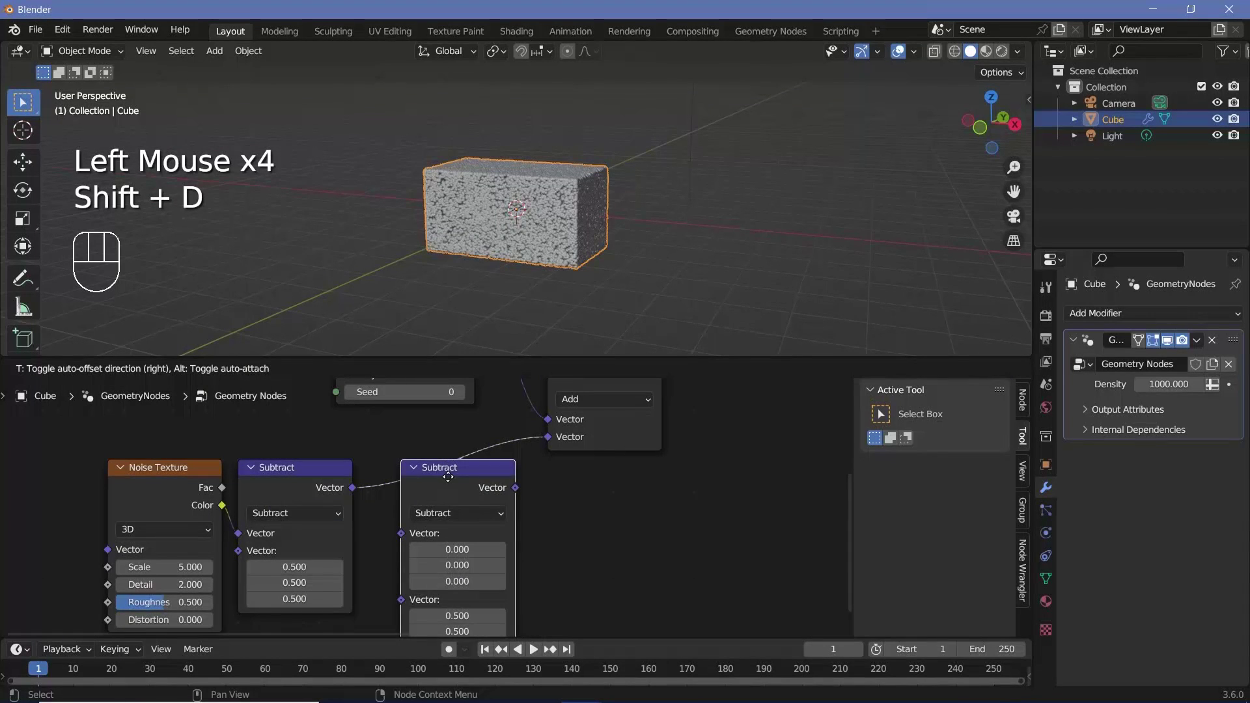
{"action": "left_click", "coordinate": [471, 466]}
{"action": "left_click", "coordinate": [475, 513]}
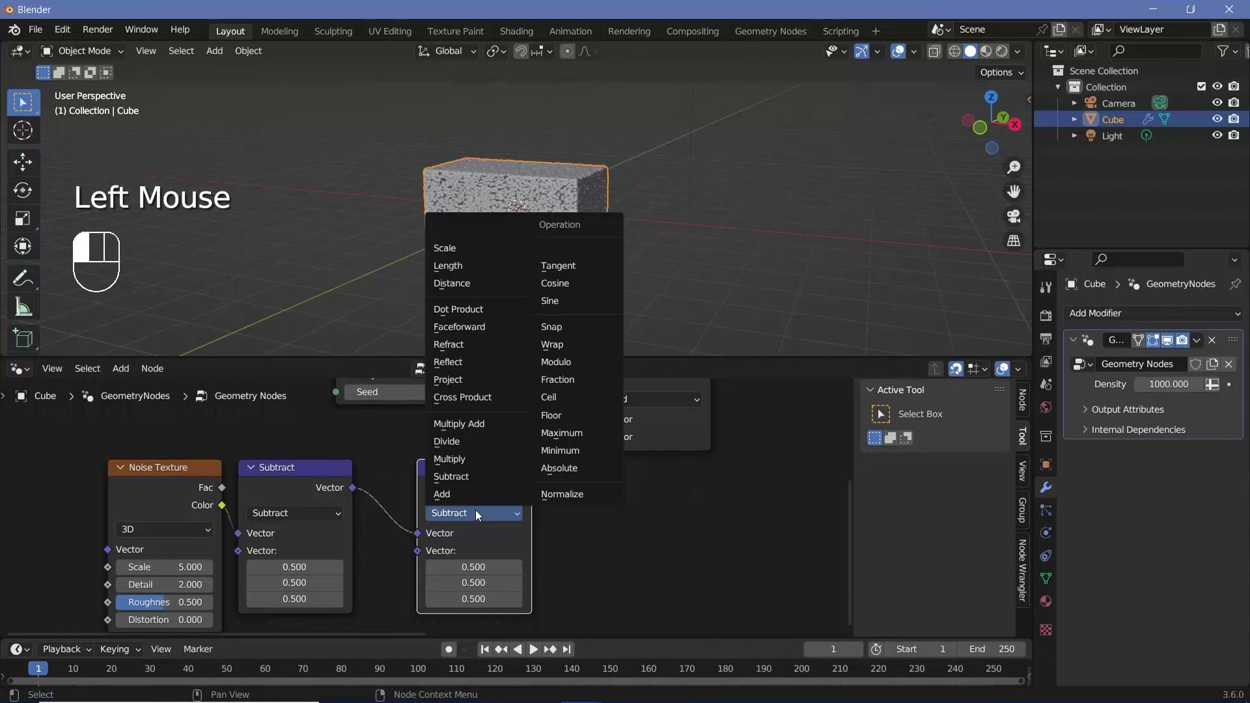
{"action": "left_click", "coordinate": [445, 248]}
- Set the Scale factor of the vector Scale node to 5
{"action": "left_click_drag", "start_coordinate": [469, 551], "coordinate": [498, 551]}
{"action": "left_click", "coordinate": [154, 491]}
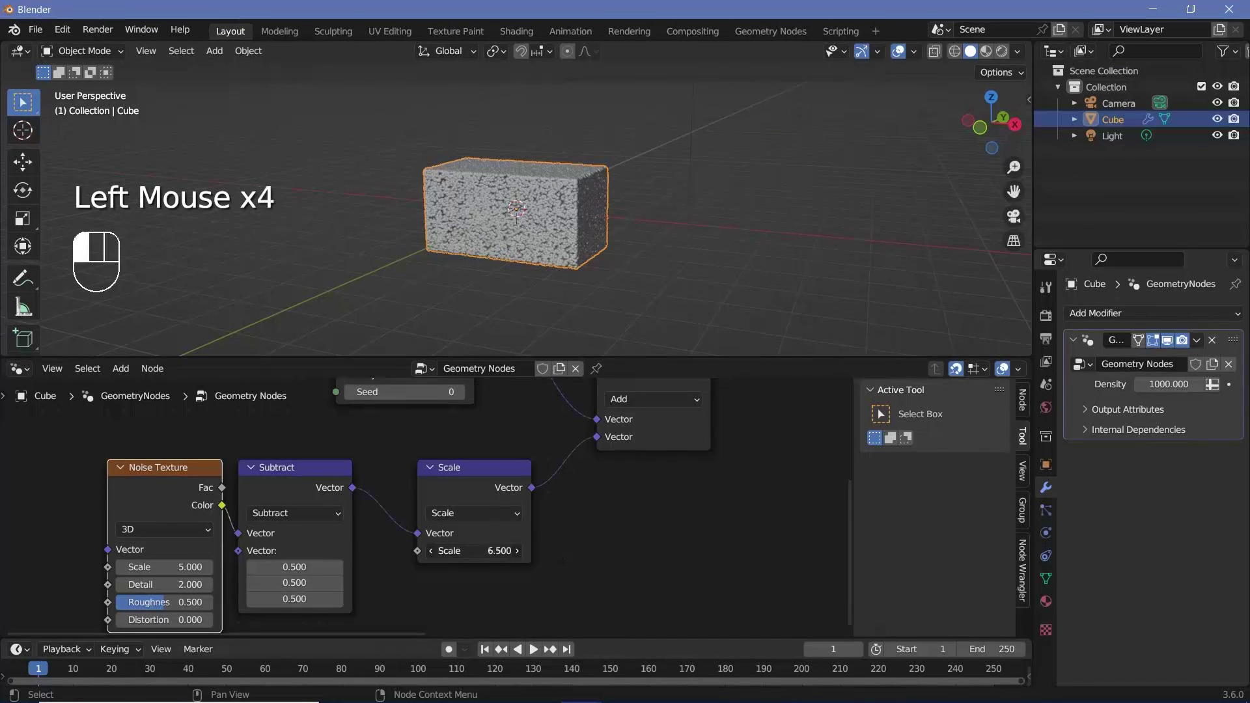
{"action": "left_click", "coordinate": [486, 554]}
{"action": "type", "text": "5"}
{"action": "key", "text": "Return"}
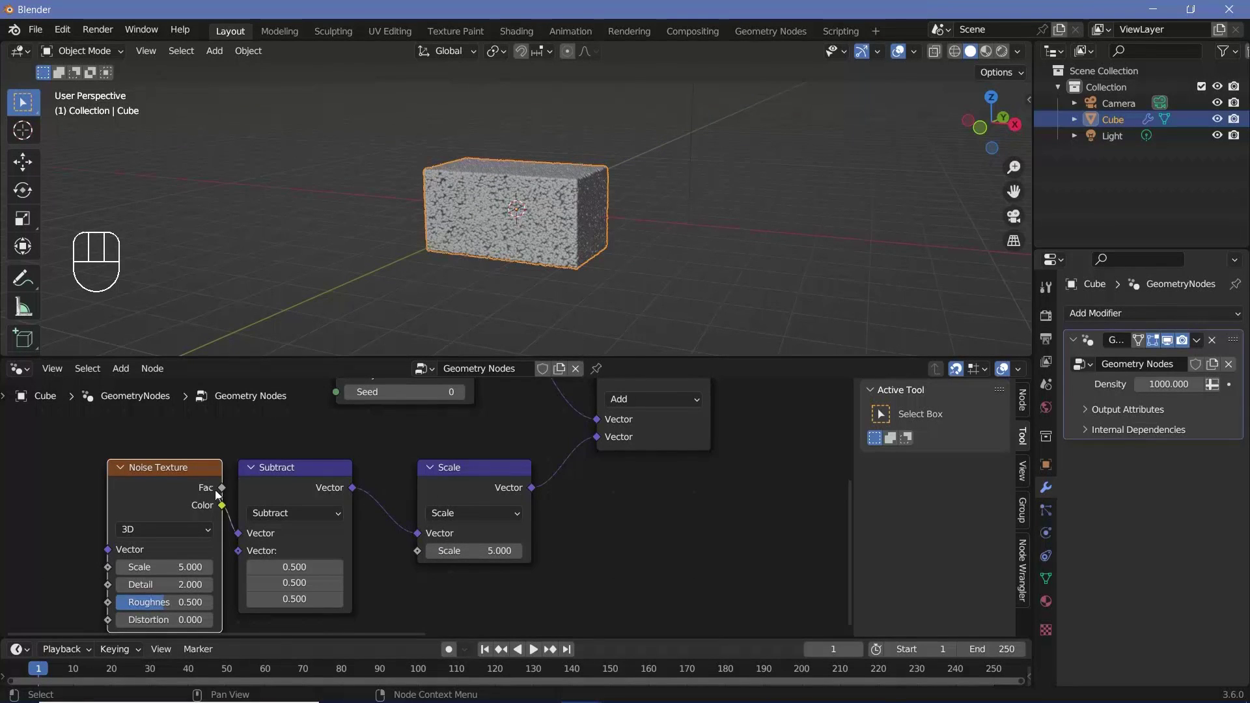
- Connect Capture Attribute's Attribute output to the empty socket of Simulation Input
{"action": "middle_click_drag", "start_coordinate": [194, 444], "coordinate": [400, 581]}
{"action": "scroll", "coordinate": [424, 420], "scroll_direction": "up", "scroll_amount": 2}
{"action": "left_click", "coordinate": [480, 435]}
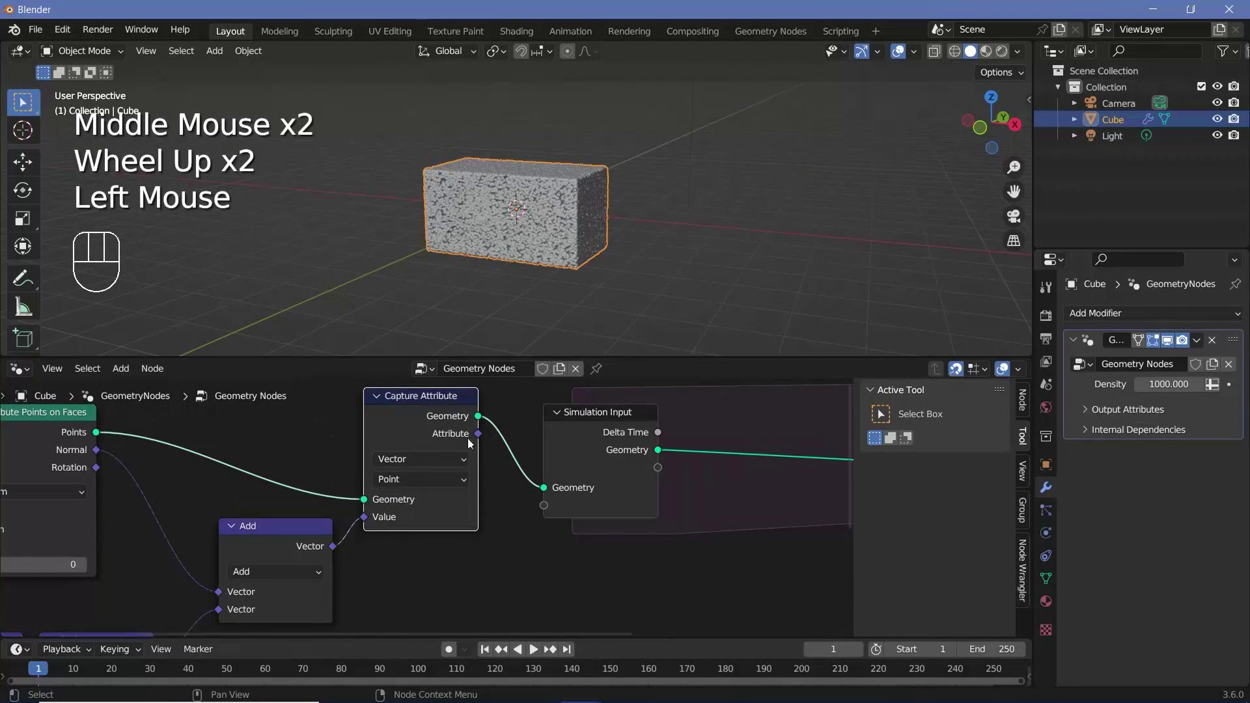
{"action": "left_click", "coordinate": [506, 505]}
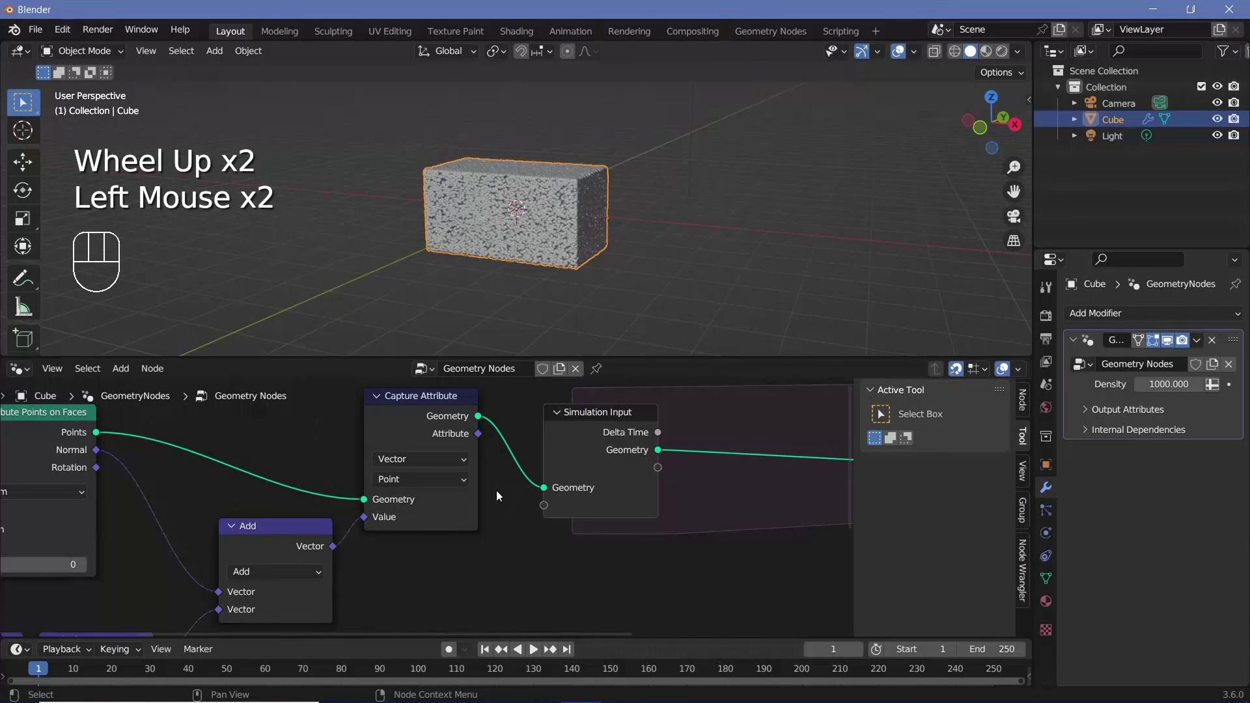
{"action": "middle_click_drag", "start_coordinate": [498, 225], "coordinate": [585, 157]}
{"action": "scroll", "coordinate": [585, 158], "scroll_direction": "up", "scroll_amount": 2}
{"action": "scroll", "coordinate": [585, 157], "scroll_direction": "down", "scroll_amount": 1}
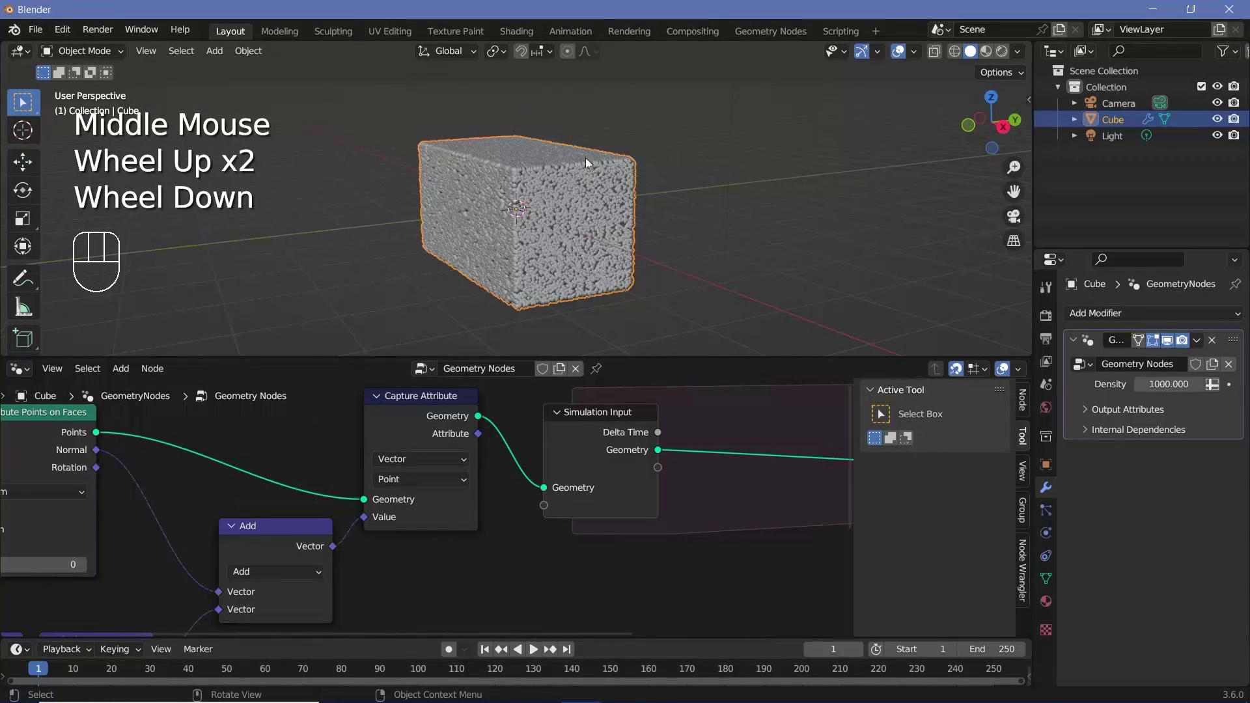
{"action": "middle_click_drag", "start_coordinate": [476, 433], "coordinate": [374, 439]}
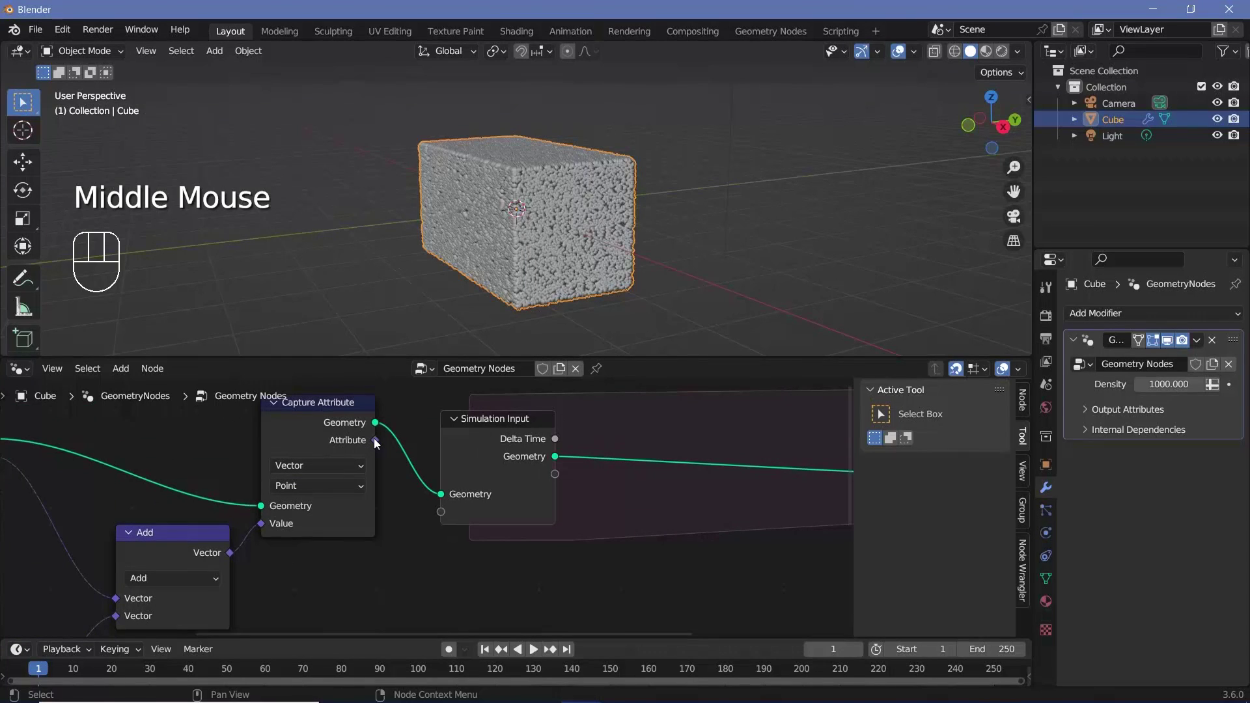
{"action": "left_click_drag", "start_coordinate": [375, 441], "coordinate": [443, 512]}
- Rename the Attribute item in the simulation state to Velocity
{"action": "middle_click_drag", "start_coordinate": [636, 497], "coordinate": [464, 501]}
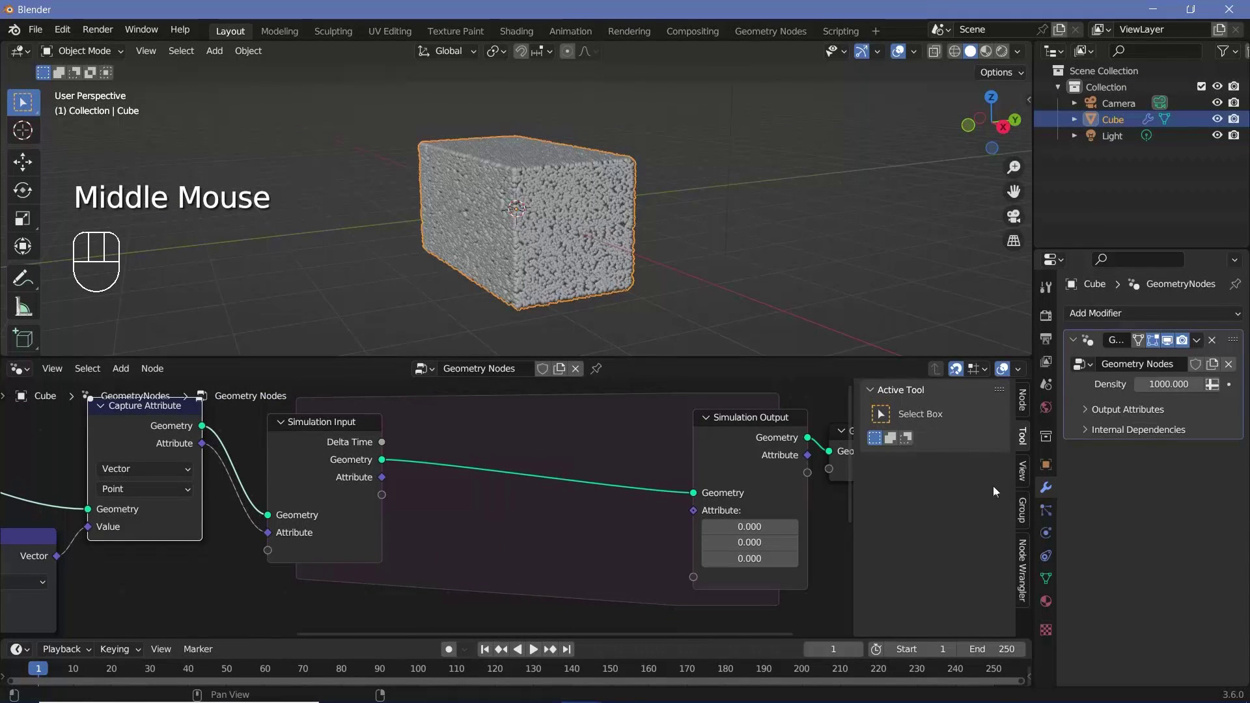
{"action": "left_click", "coordinate": [1022, 404]}
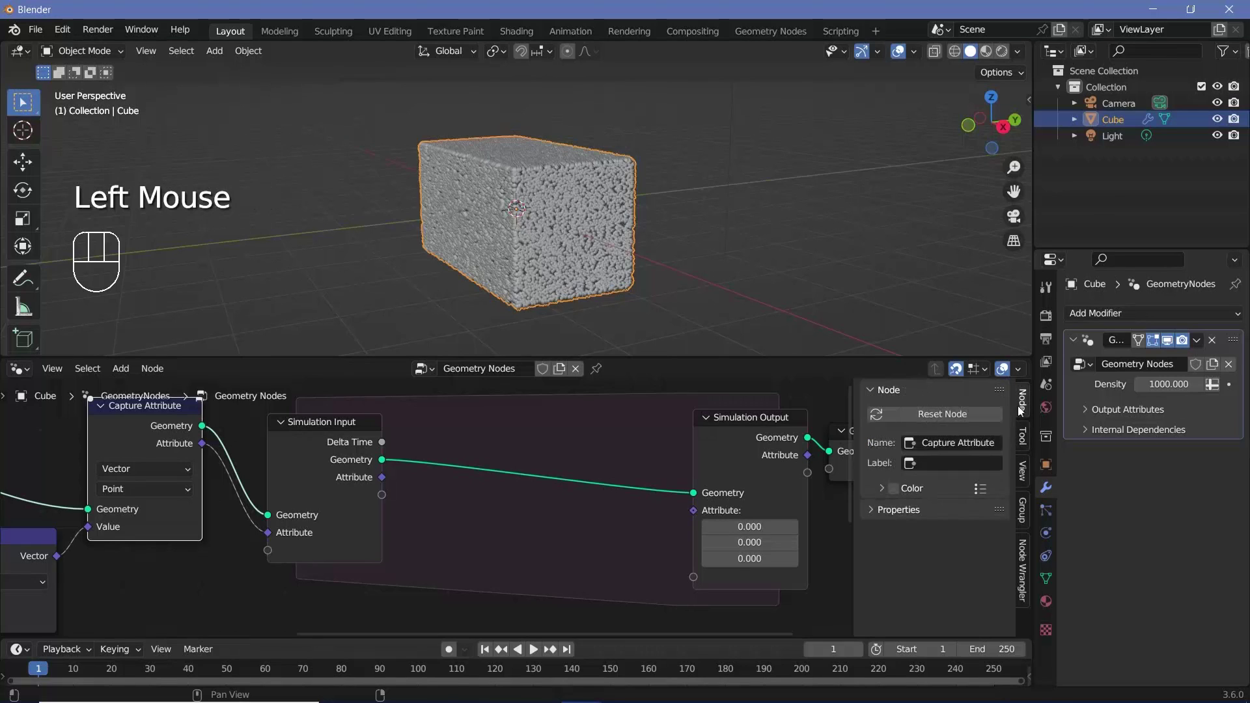
{"action": "left_click", "coordinate": [322, 440]}
{"action": "scroll", "coordinate": [898, 508], "scroll_direction": "down", "scroll_amount": 3}
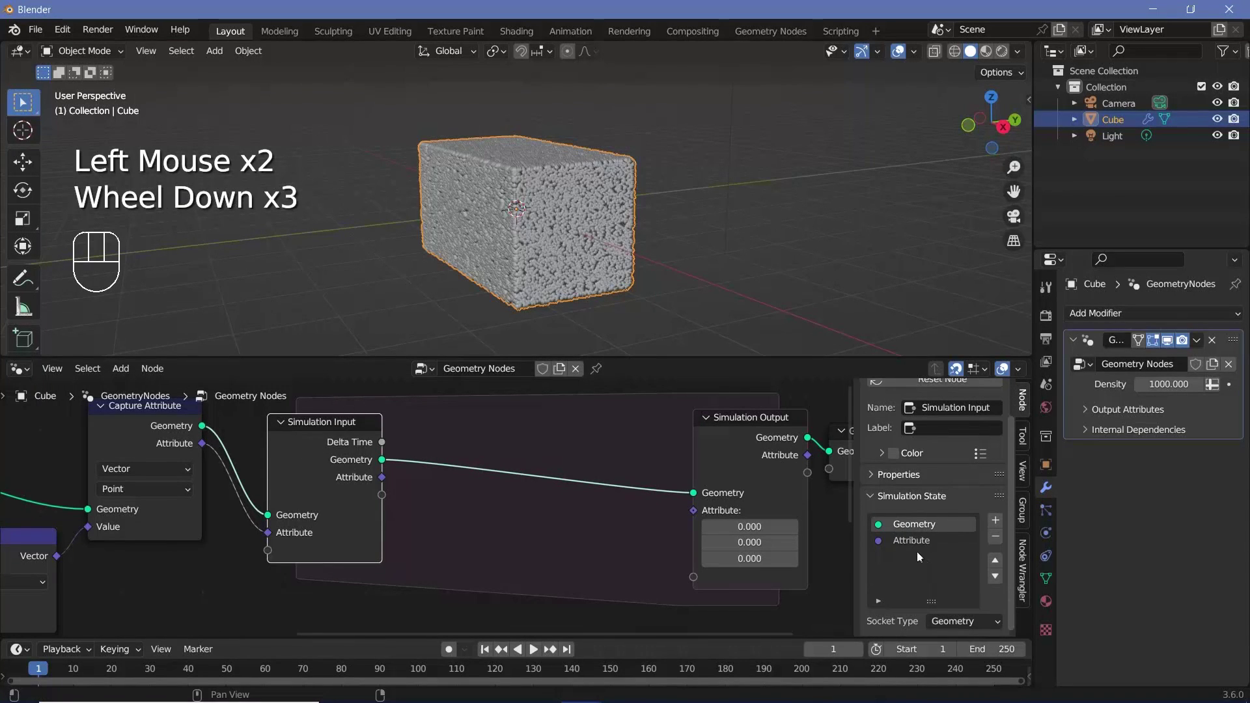
{"action": "double_click", "coordinate": [912, 541]}
{"action": "type", "text": "Velocity"}
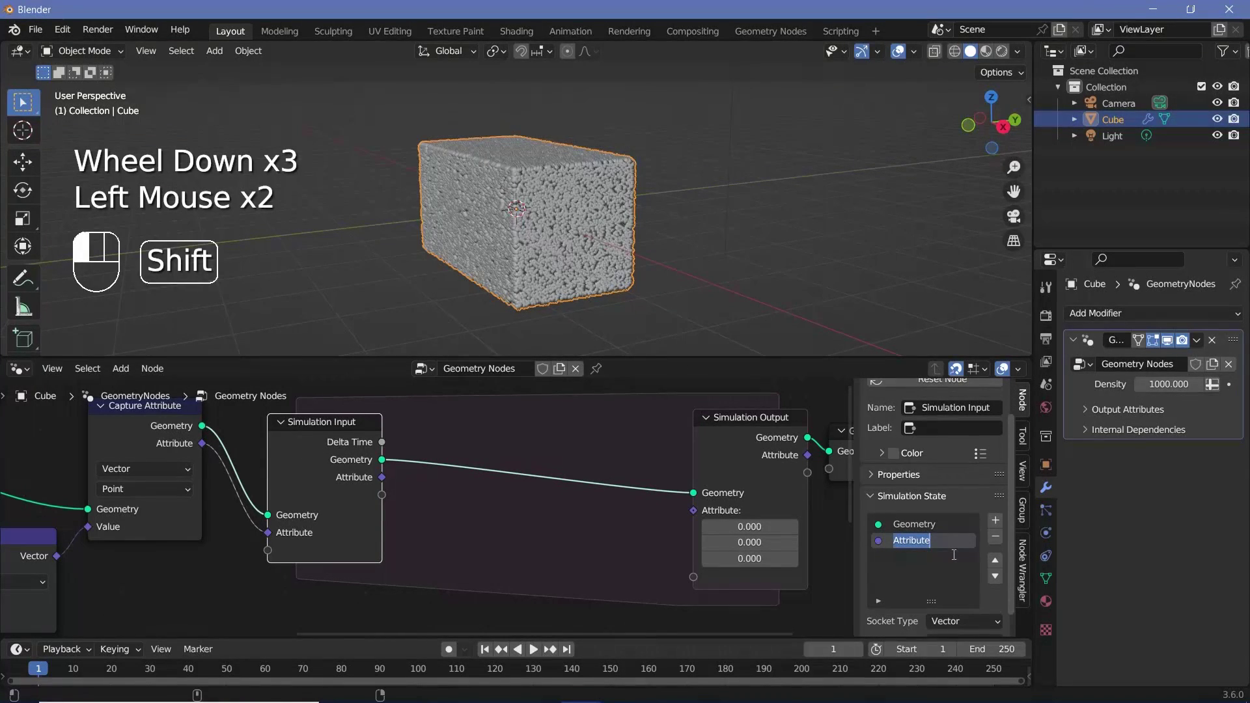
{"action": "key", "text": "Return"}
- Insert a Set Position node between Simulation Input and Simulation Output
{"action": "middle_click_drag", "start_coordinate": [546, 541], "coordinate": [486, 540]}
{"action": "key", "text": "shift+a"}
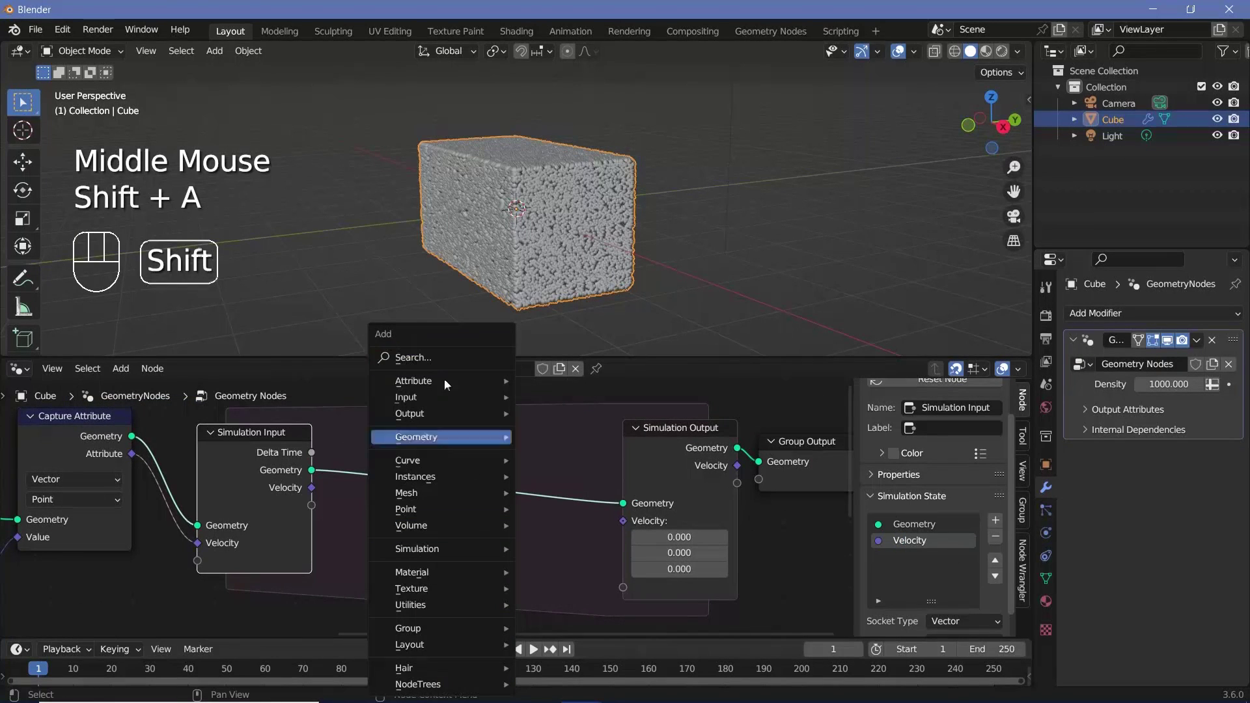
{"action": "left_click", "coordinate": [443, 361]}
{"action": "type", "text": "set"}
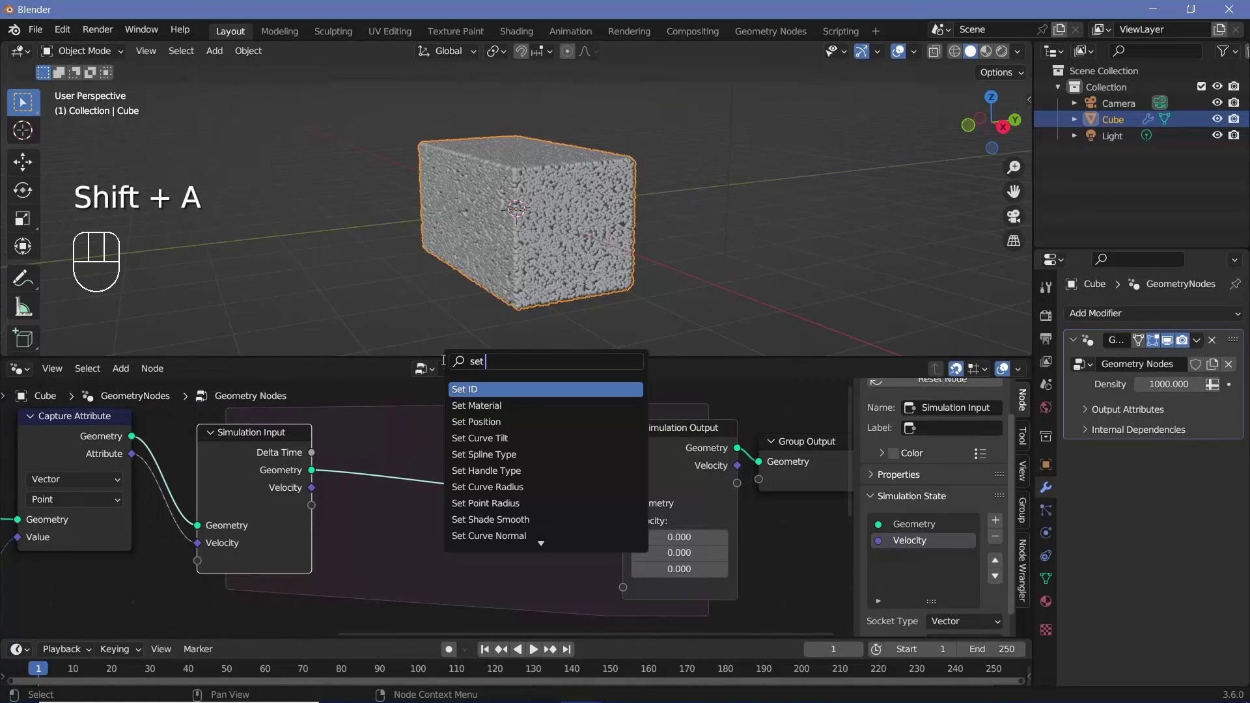
{"action": "left_click", "coordinate": [469, 422]}
{"action": "left_click", "coordinate": [454, 456]}
{"action": "middle_click_drag", "start_coordinate": [335, 491], "coordinate": [282, 488]}
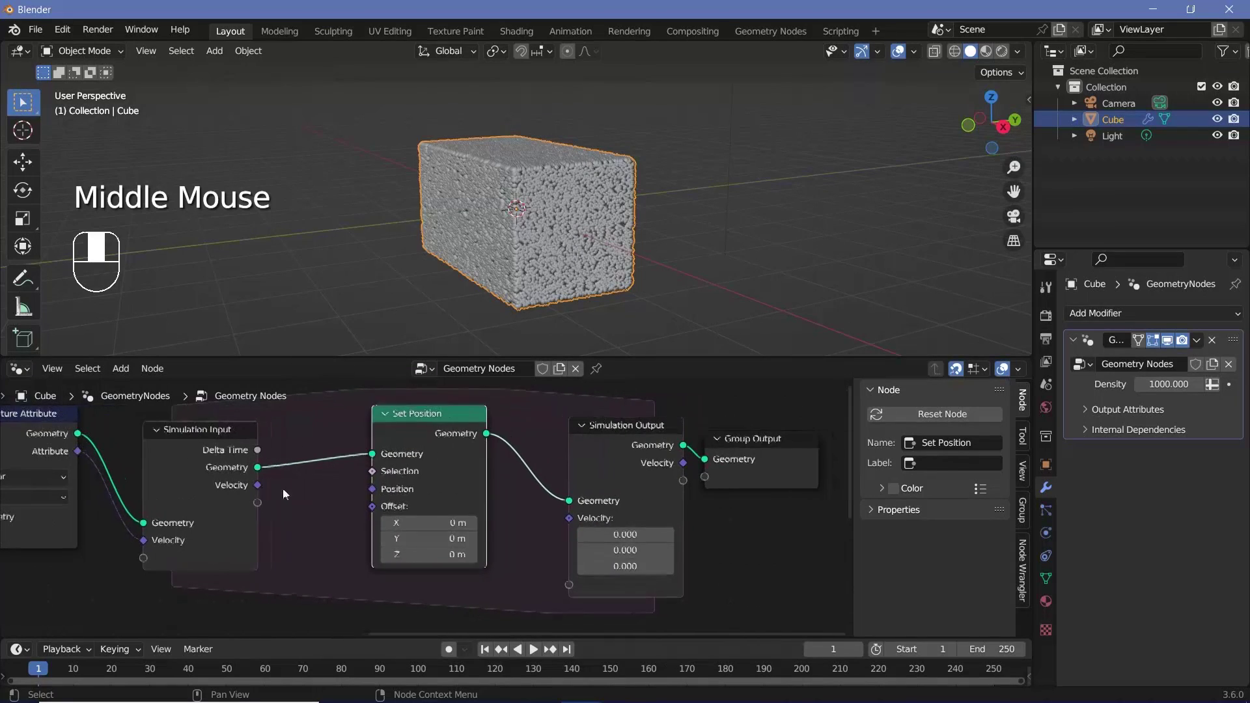
- Connect Simulation Input's Velocity output to the Set Position node's Offset
{"action": "left_click_drag", "start_coordinate": [259, 486], "coordinate": [391, 524]}
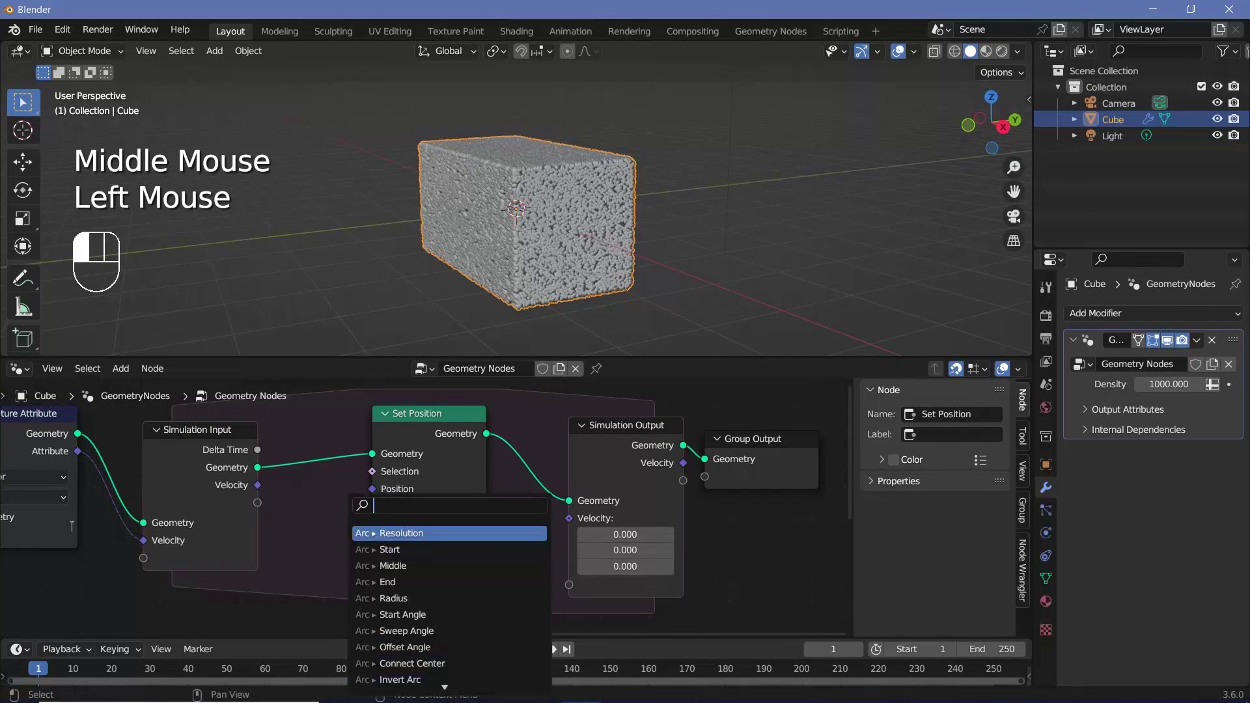
{"action": "left_click", "coordinate": [509, 525]}
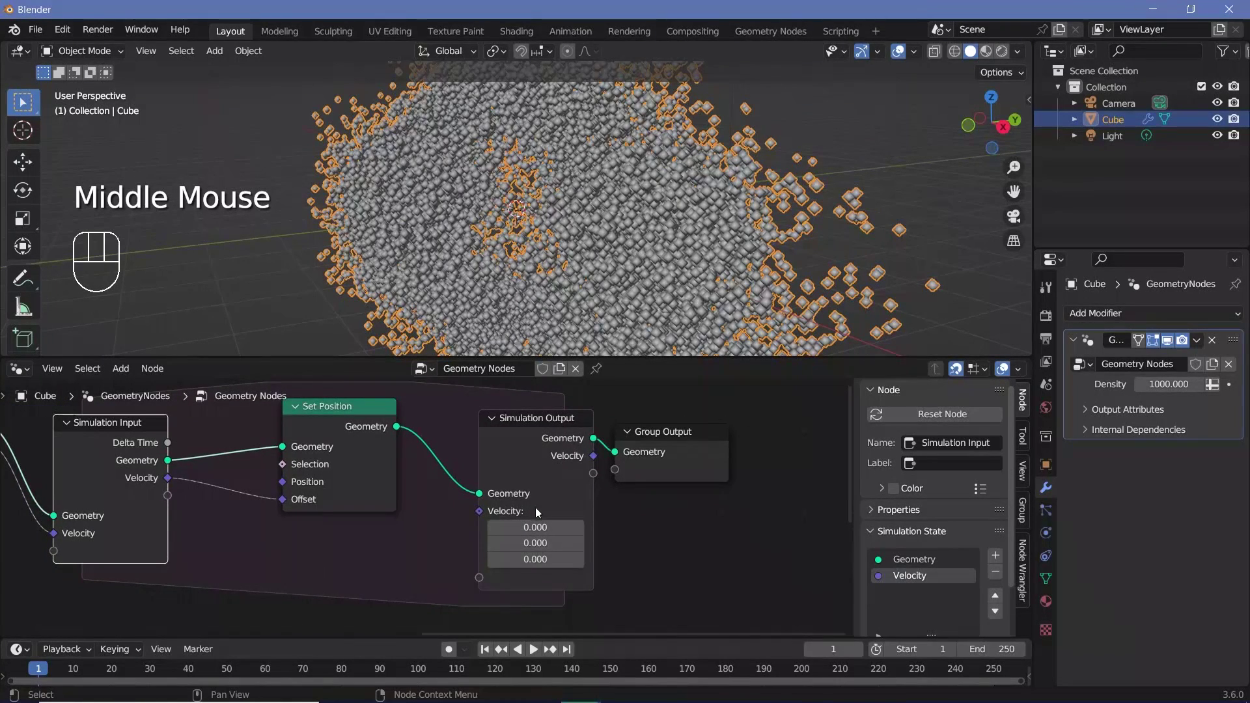
{"action": "middle_click_drag", "start_coordinate": [583, 459], "coordinate": [597, 471]}
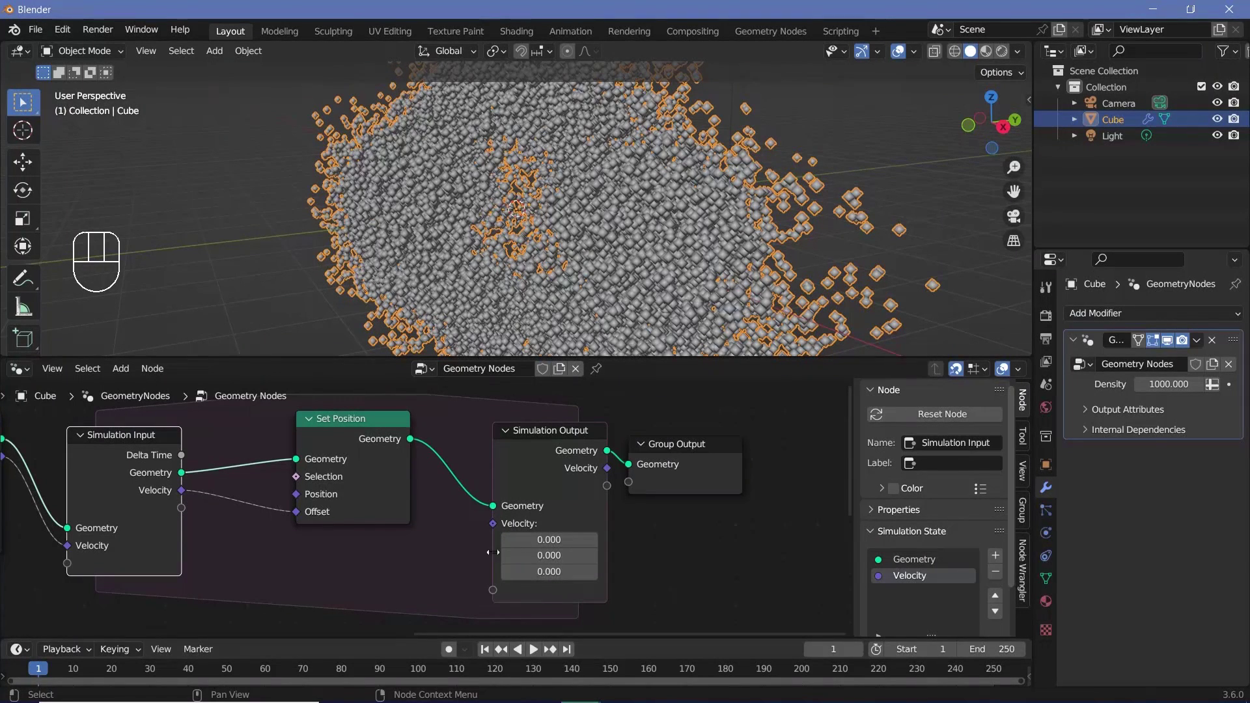
- Play the simulation for a few frames and examine the whole point cloud
{"action": "key", "text": "space"}
{"action": "key", "text": "space"}
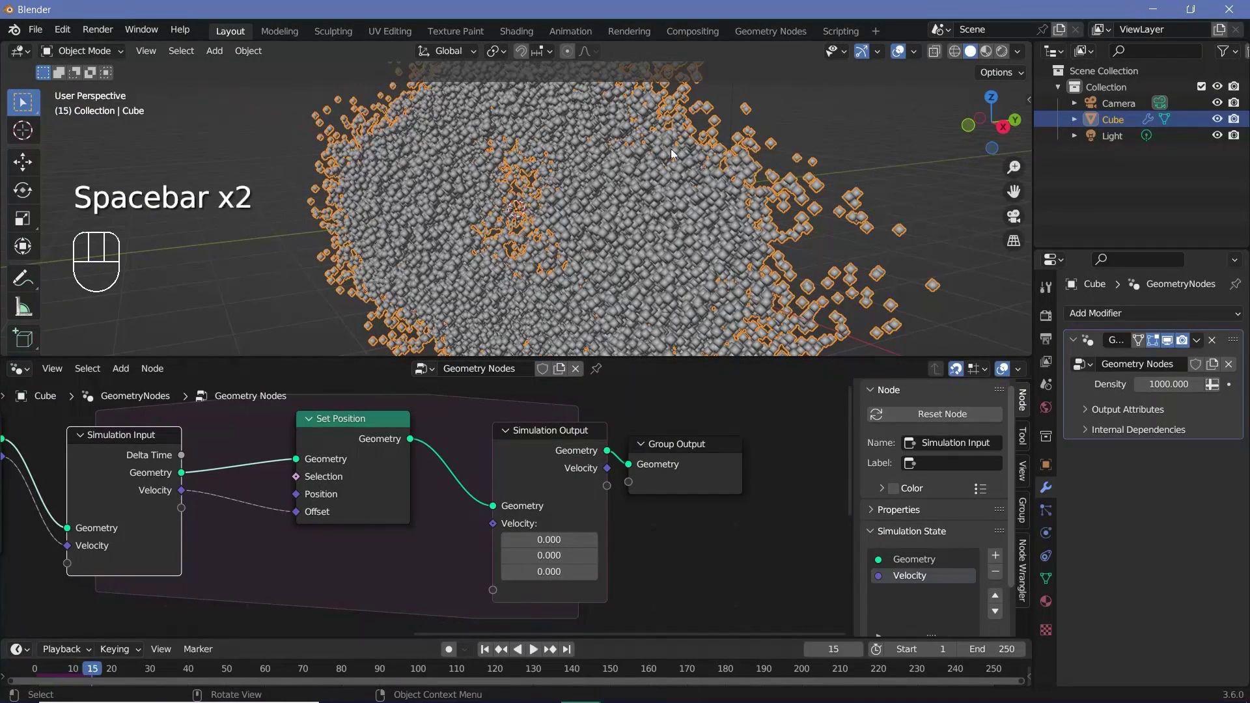
{"action": "scroll", "coordinate": [595, 248], "scroll_direction": "down", "scroll_amount": 3}
{"action": "middle_click_drag", "start_coordinate": [561, 246], "coordinate": [496, 285]}
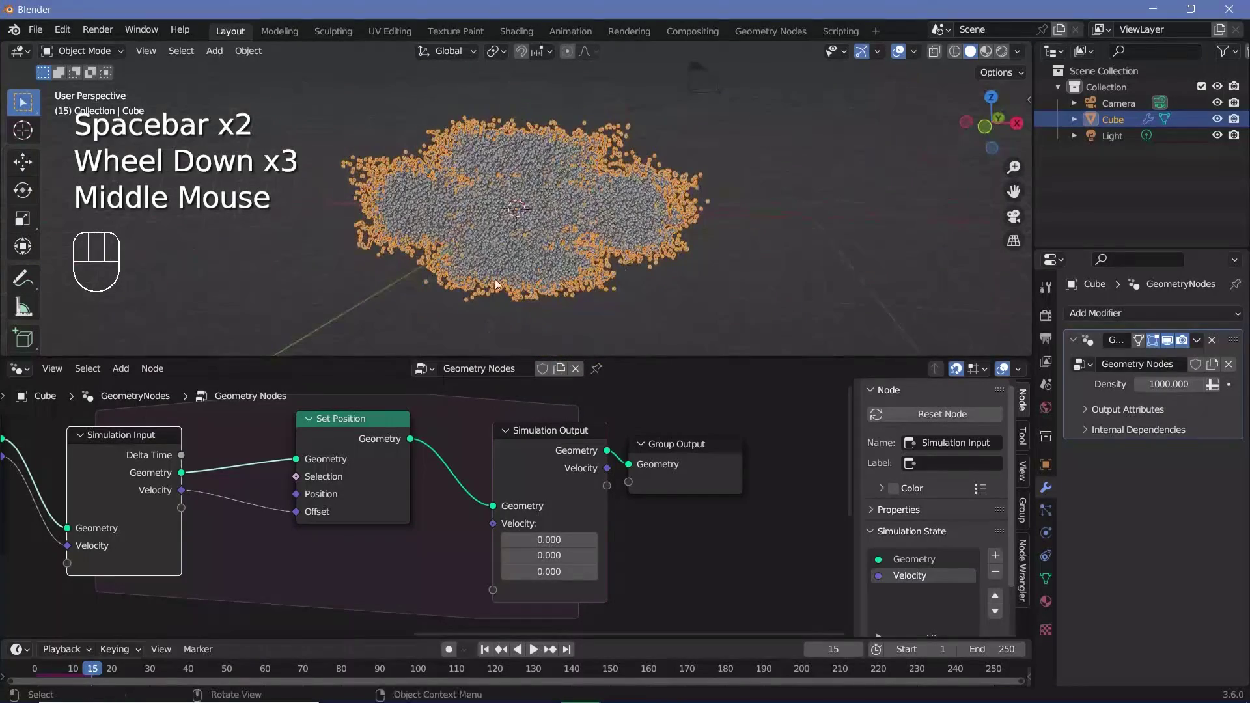
- Connect Simulation Input's Velocity output to Simulation Output's Velocity input
{"action": "middle_click_drag", "start_coordinate": [319, 517], "coordinate": [398, 546]}
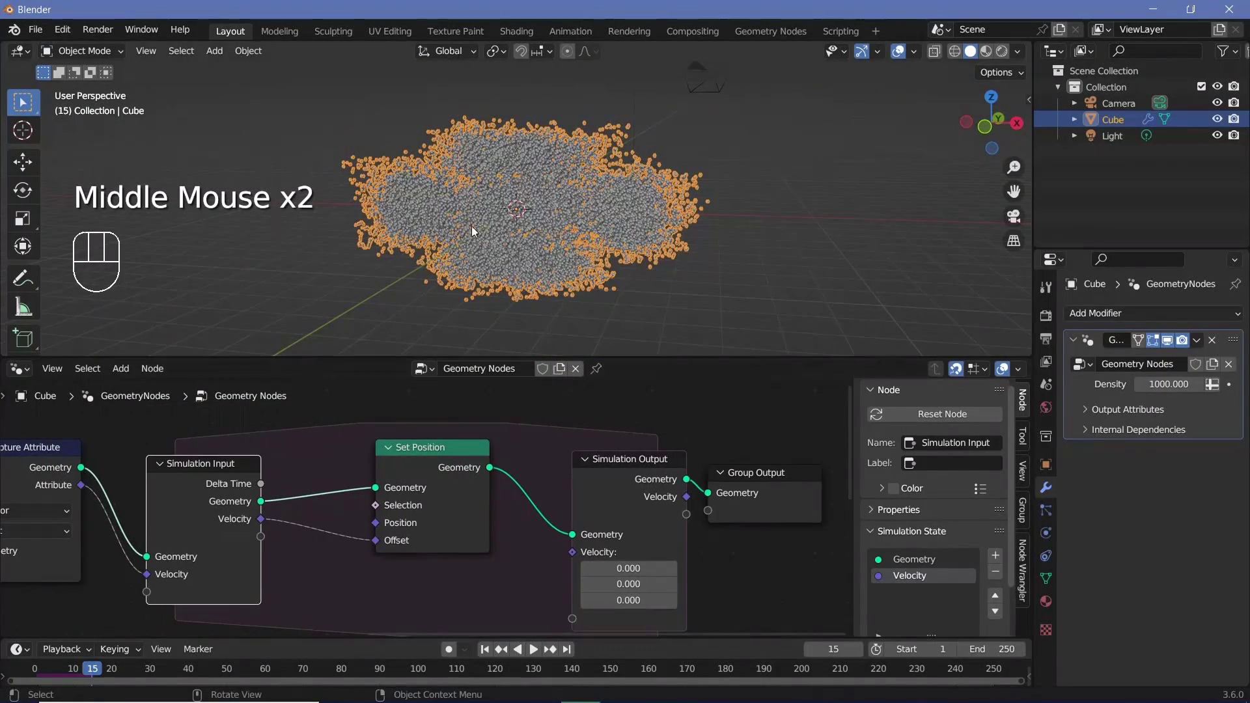
{"action": "middle_click_drag", "start_coordinate": [257, 525], "coordinate": [233, 489]}
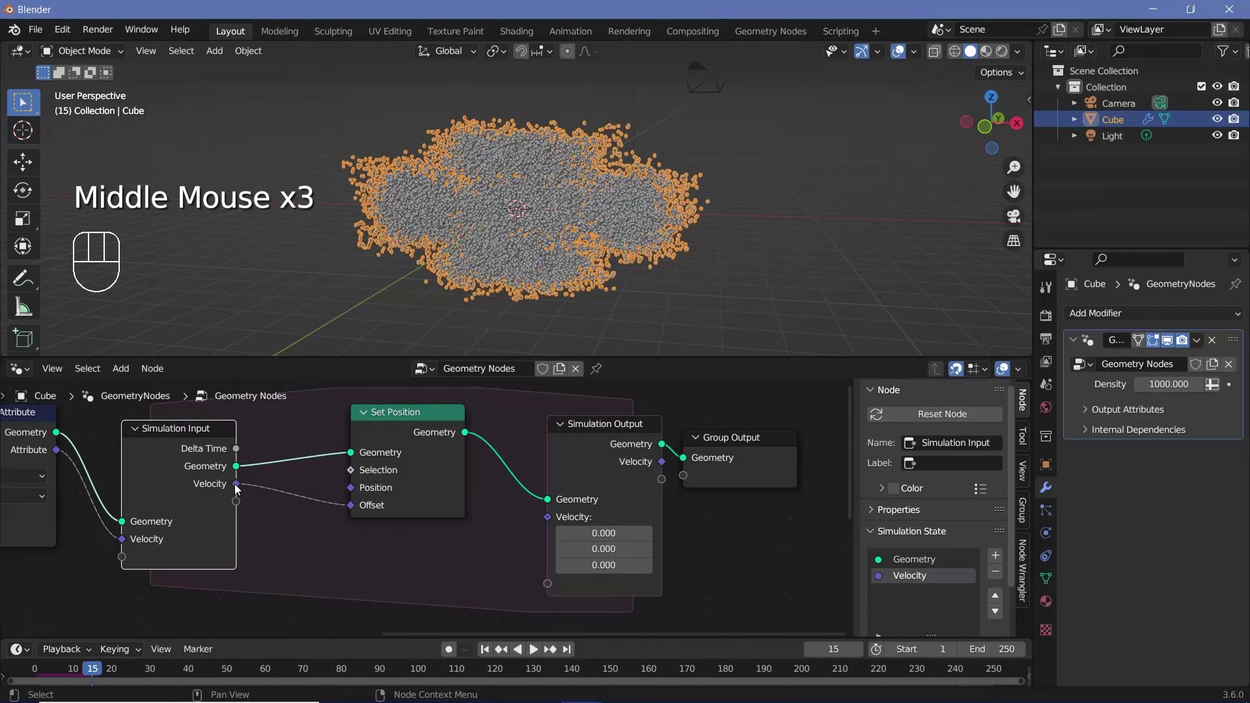
{"action": "left_click_drag", "start_coordinate": [237, 489], "coordinate": [547, 520]}
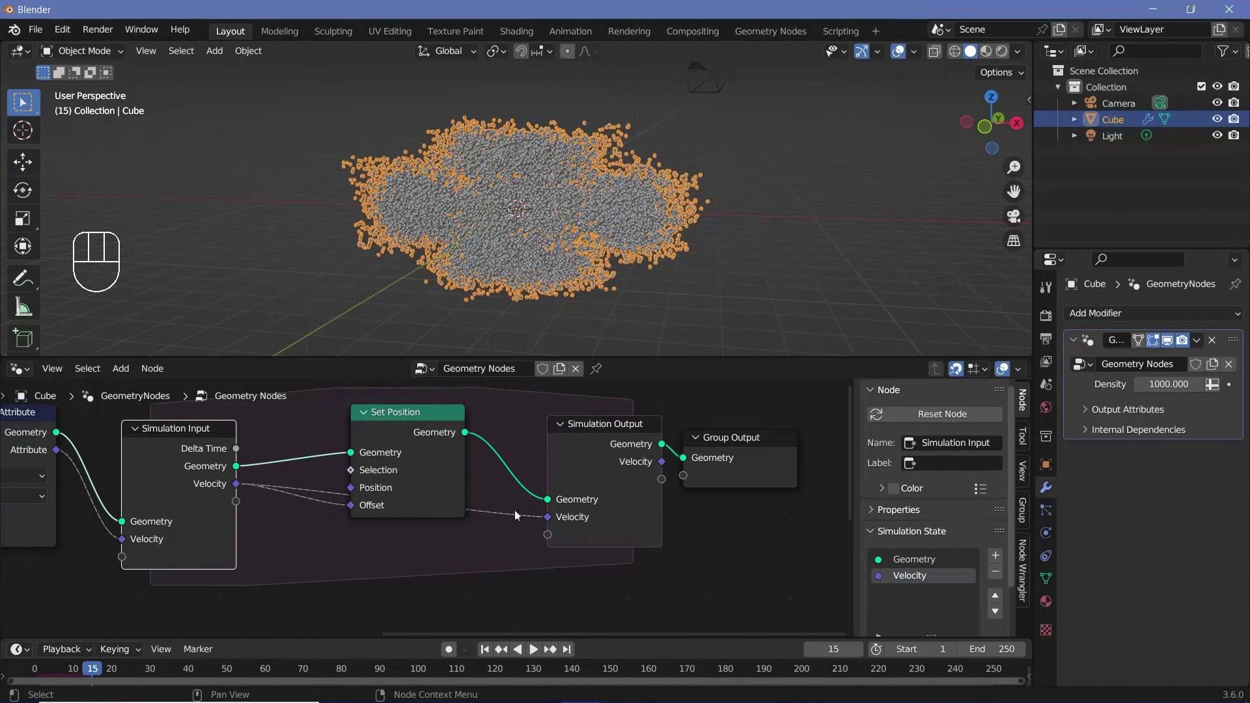
- Replay the simulation several times from the early frames and examine how the points spread apart
{"action": "scroll", "coordinate": [549, 215], "scroll_direction": "down", "scroll_amount": 3}
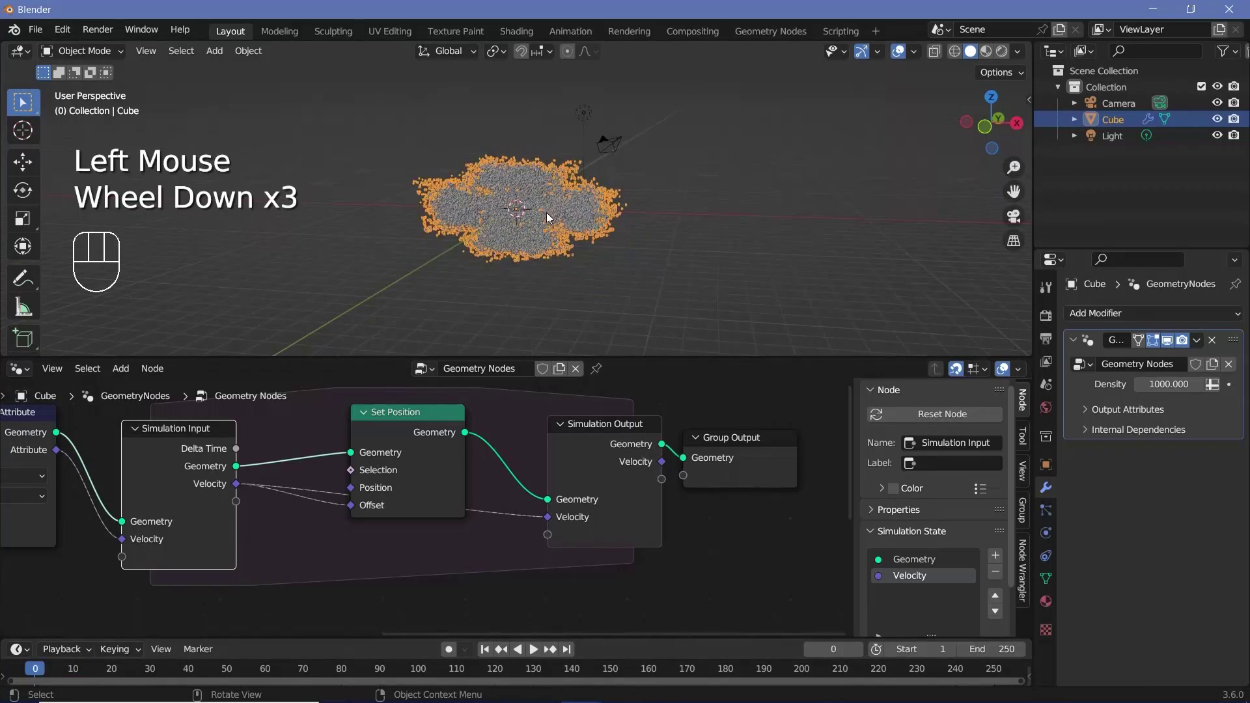
{"action": "key", "text": "space"}
{"action": "scroll", "coordinate": [549, 217], "scroll_direction": "down", "scroll_amount": 2}
{"action": "key", "text": "space"}
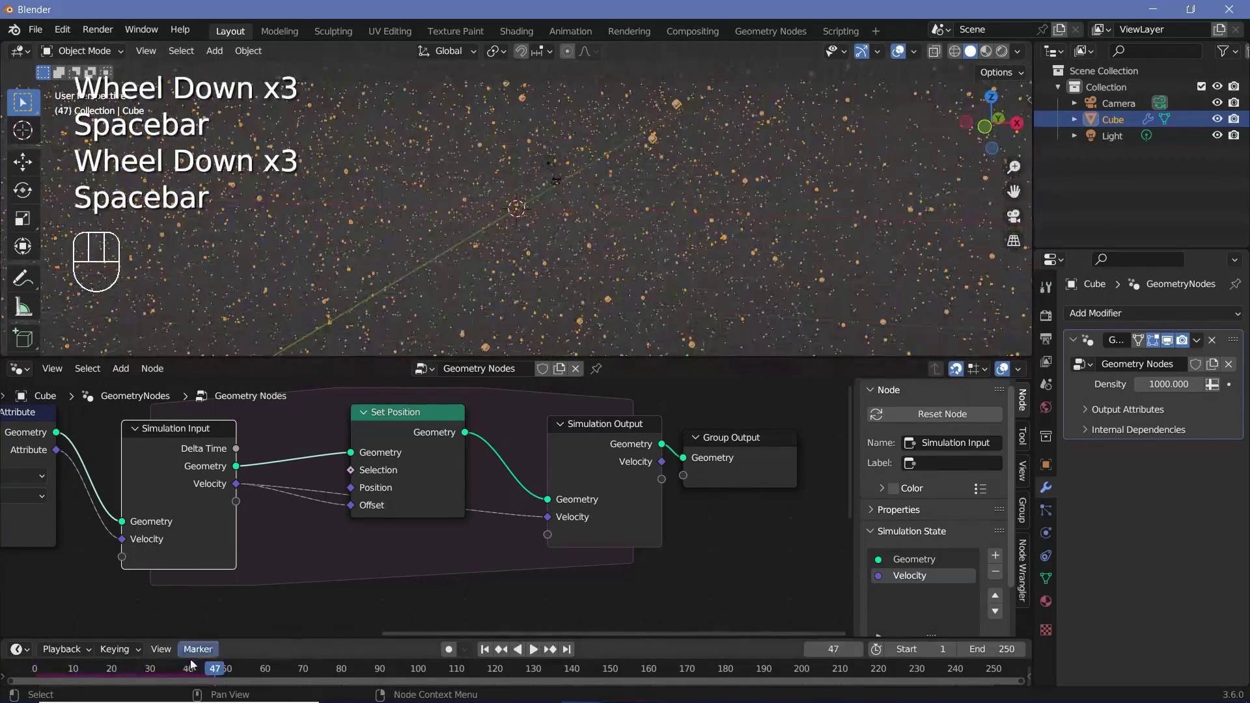
{"action": "left_click", "coordinate": [39, 677]}
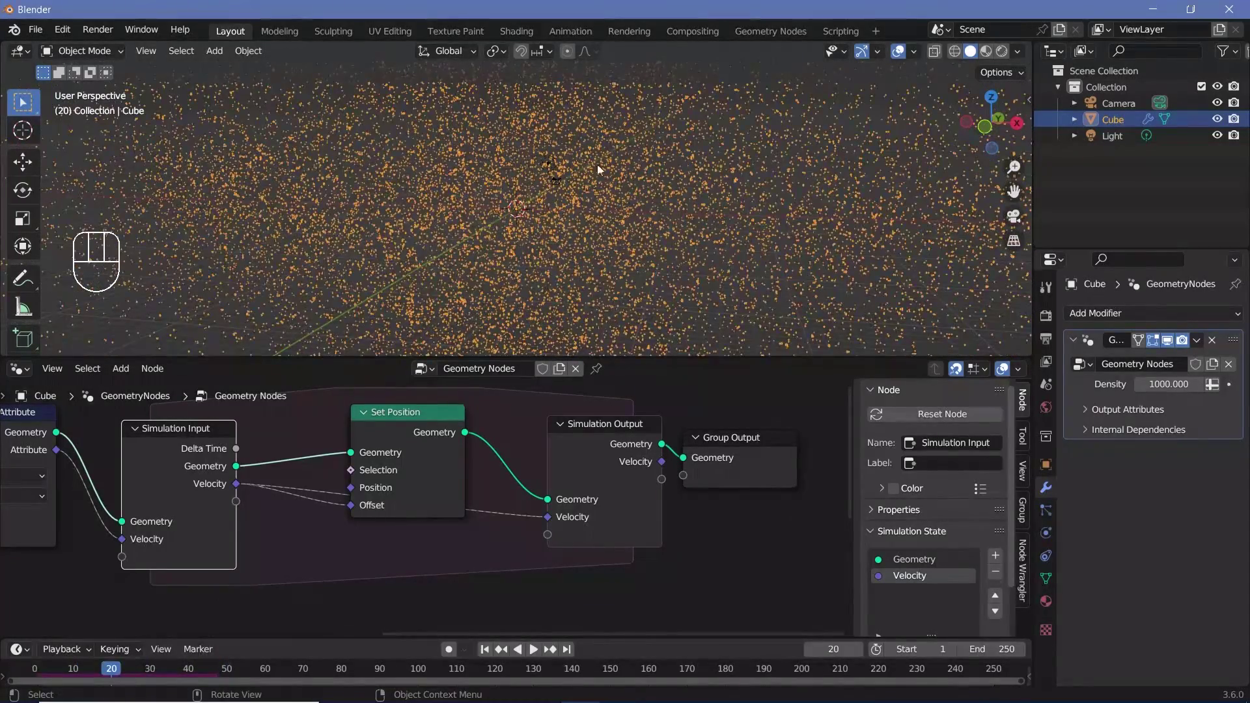
{"action": "scroll", "coordinate": [558, 183], "scroll_direction": "down", "scroll_amount": 2}
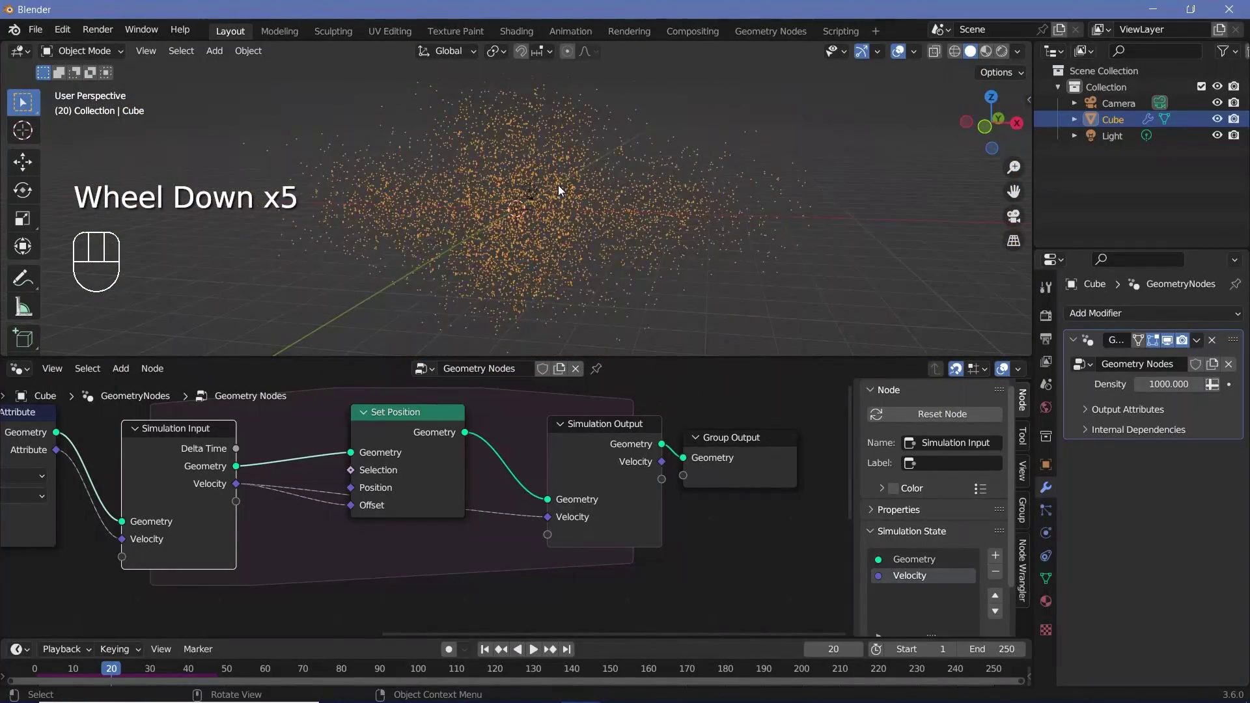
{"action": "key", "text": "space"}
{"action": "key", "text": "space"}
{"action": "left_click", "coordinate": [39, 675]}
{"action": "key", "text": "space"}
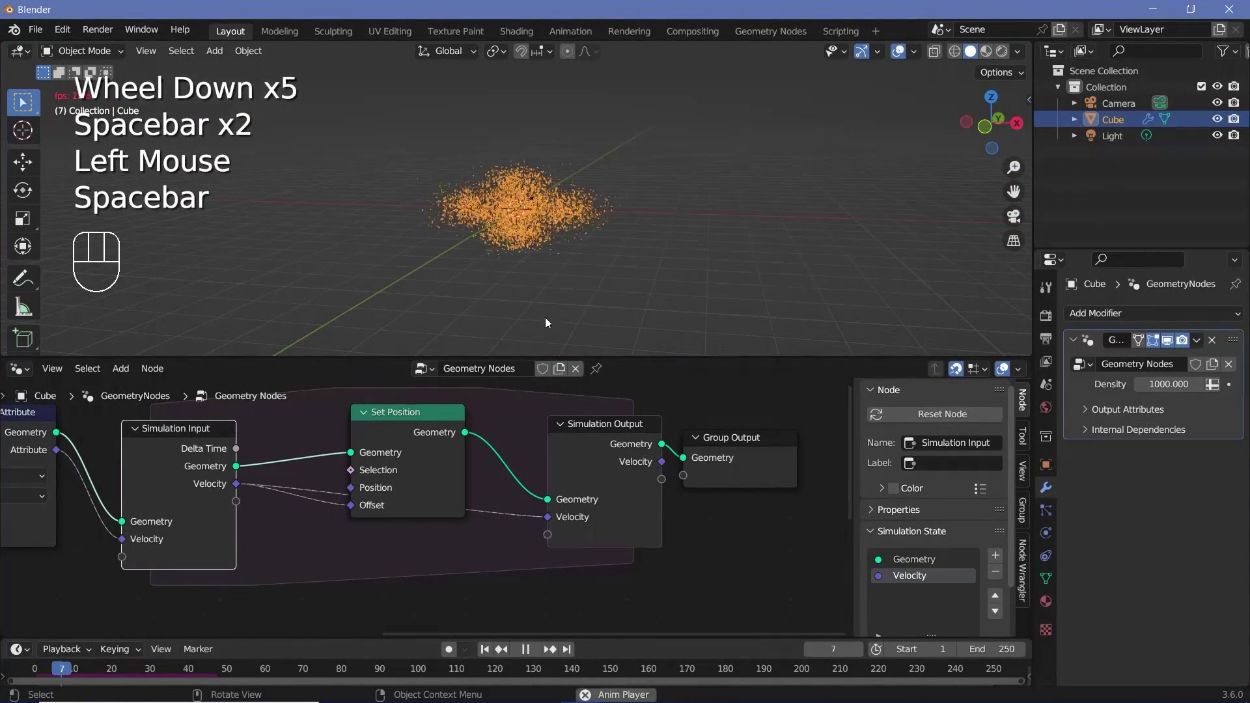
{"action": "key", "text": "space"}
{"action": "key", "text": "space"}
{"action": "key", "text": "space"}
{"action": "scroll", "coordinate": [530, 499], "scroll_direction": "down", "scroll_amount": 2}
{"action": "scroll", "coordinate": [531, 499], "scroll_direction": "up", "scroll_amount": 1}
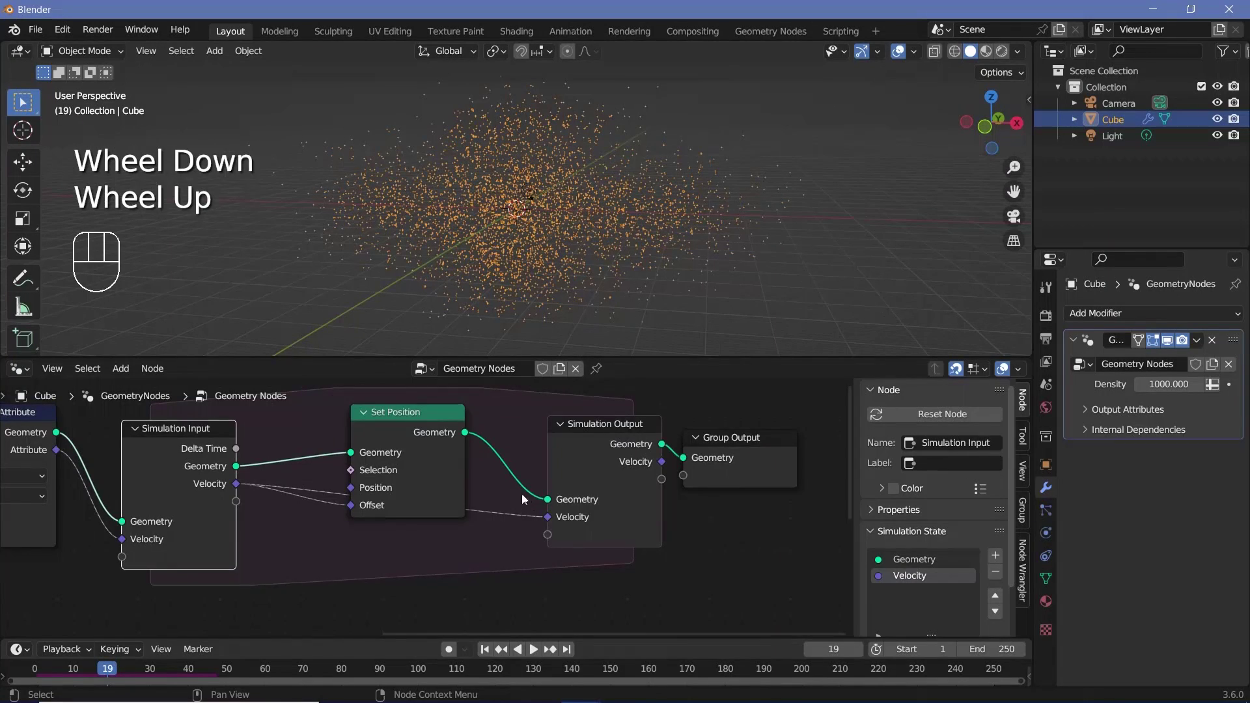
- Raise the Set Position node and shift Simulation Output and Group Output away from it to make room for velocity nodes
{"action": "middle_click_drag", "start_coordinate": [521, 501], "coordinate": [428, 531]}
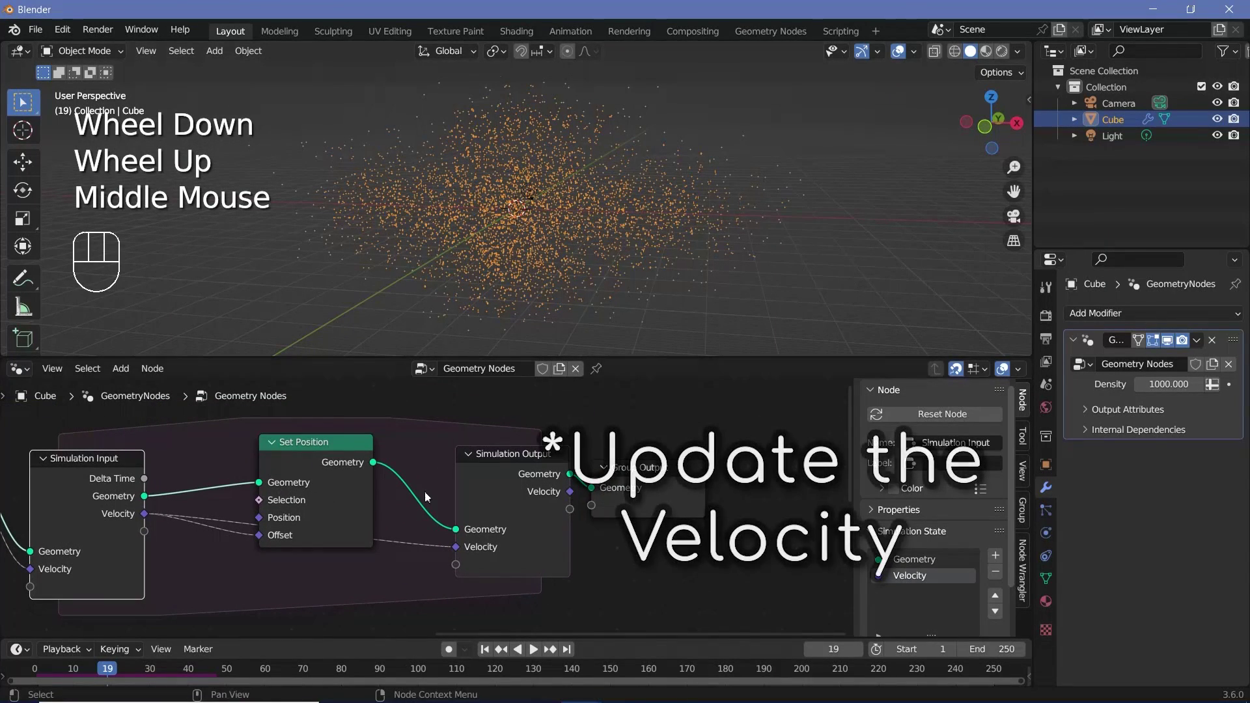
{"action": "left_click_drag", "start_coordinate": [331, 464], "coordinate": [337, 409]}
{"action": "middle_click_drag", "start_coordinate": [481, 493], "coordinate": [396, 473]}
{"action": "left_click_drag", "start_coordinate": [389, 403], "coordinate": [766, 608]}
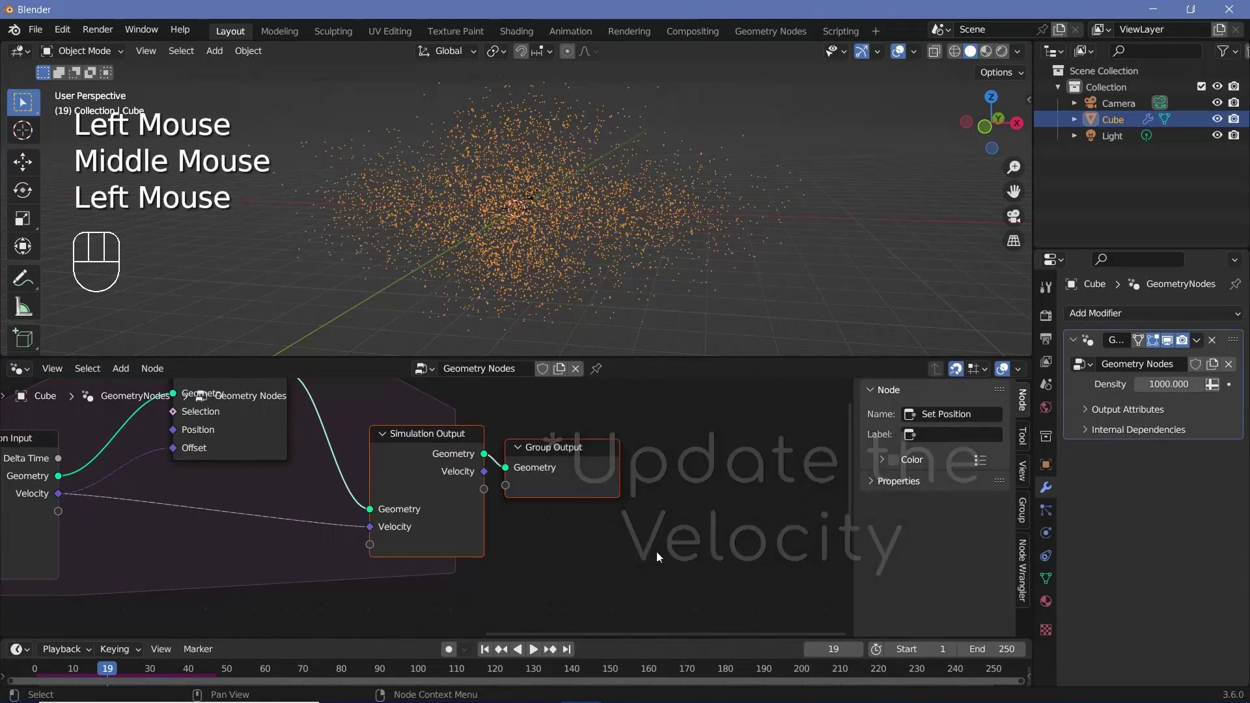
{"action": "middle_click_drag", "start_coordinate": [657, 551], "coordinate": [604, 582]}
{"action": "left_click_drag", "start_coordinate": [410, 468], "coordinate": [902, 472]}
{"action": "middle_click_drag", "start_coordinate": [501, 554], "coordinate": [473, 529]}
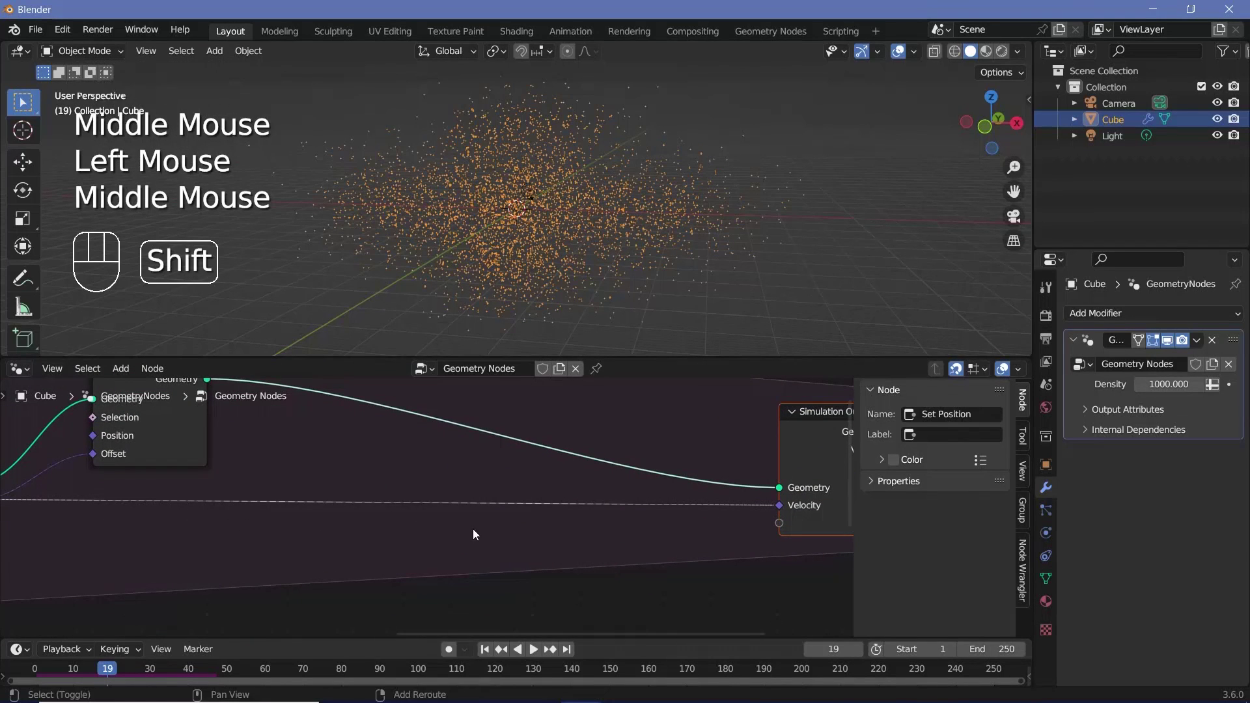
- Insert a Vector Math node on the Velocity link between Simulation Input and Simulation Output
{"action": "key", "text": "shift+a"}
{"action": "left_click", "coordinate": [433, 353]}
{"action": "type", "text": "vector m"}
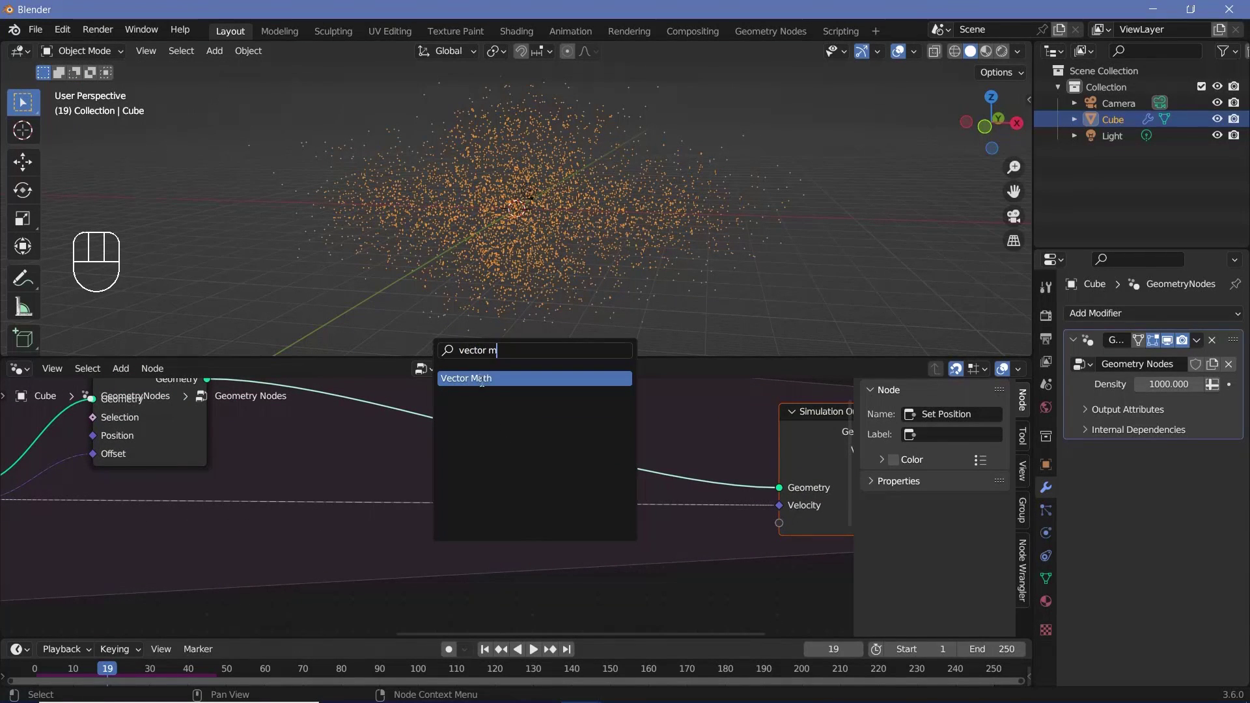
{"action": "left_click", "coordinate": [482, 381]}
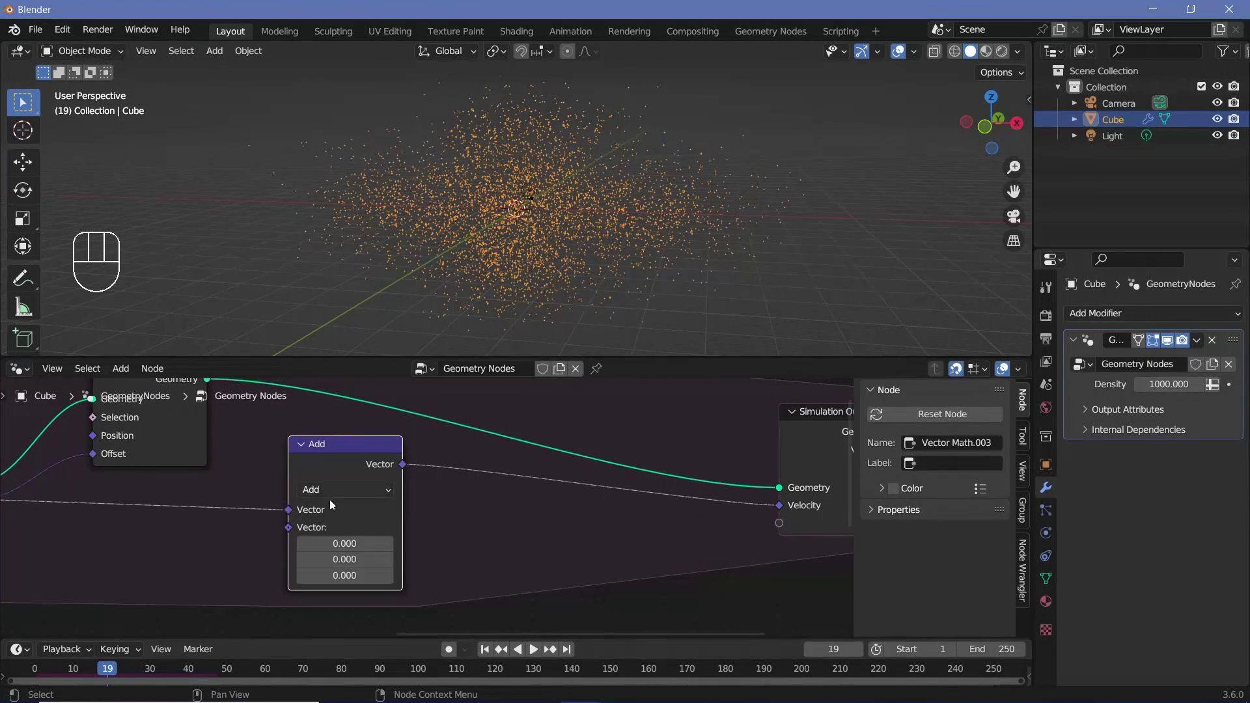
- Change the new Vector Math node's operation to Scale and set its Scale to 0.8
{"action": "scroll", "coordinate": [445, 510], "scroll_direction": "up", "scroll_amount": 2}
{"action": "left_click", "coordinate": [447, 510]}
{"action": "left_click", "coordinate": [439, 498]}
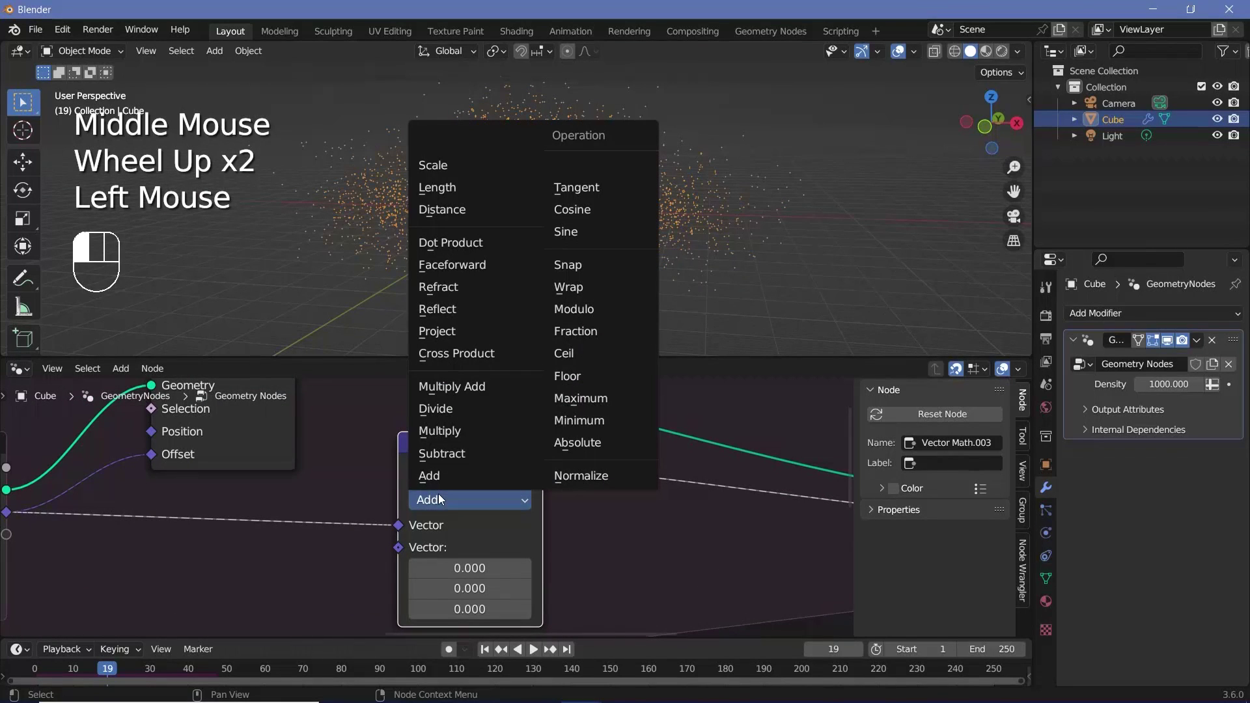
{"action": "left_click", "coordinate": [435, 165]}
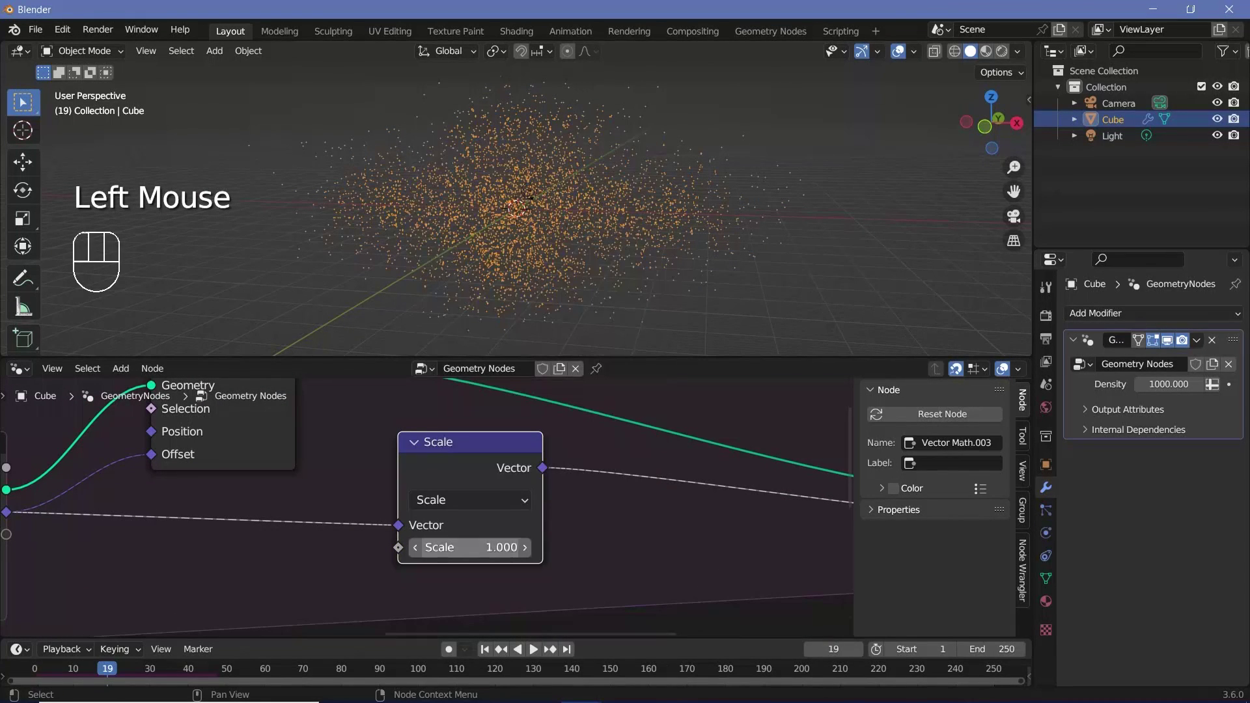
{"action": "left_click", "coordinate": [467, 555]}
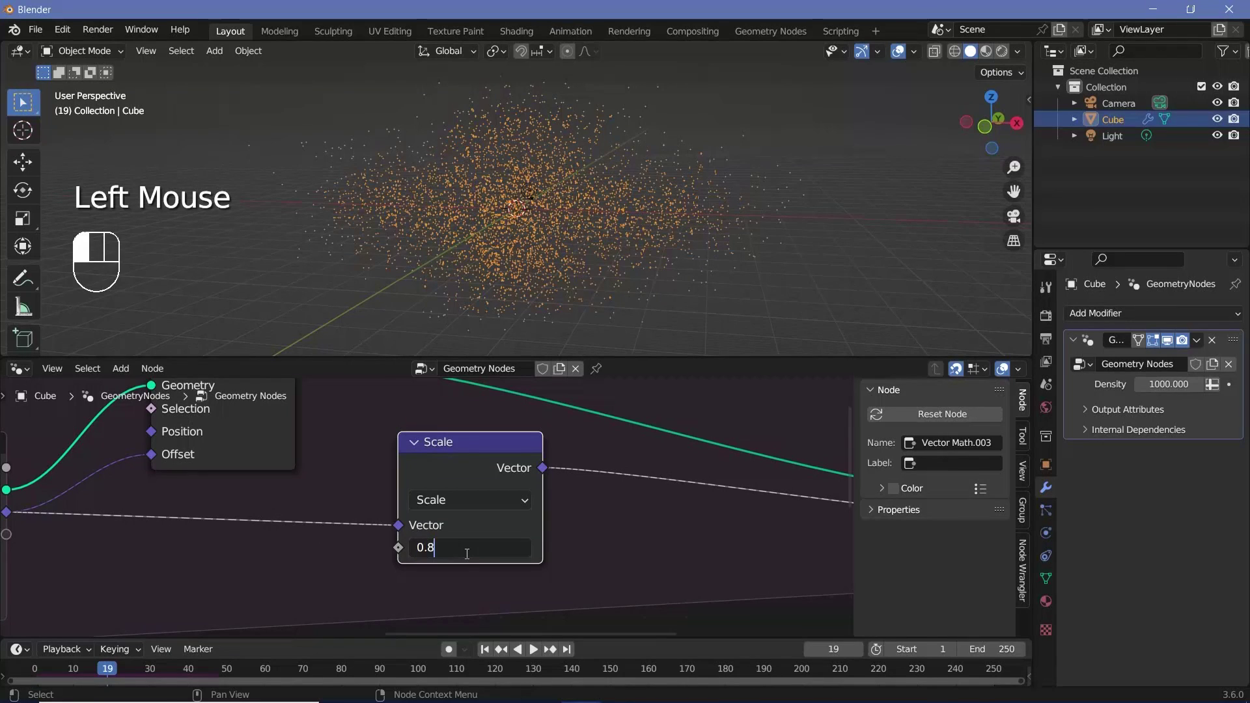
{"action": "key", "text": "Return"}
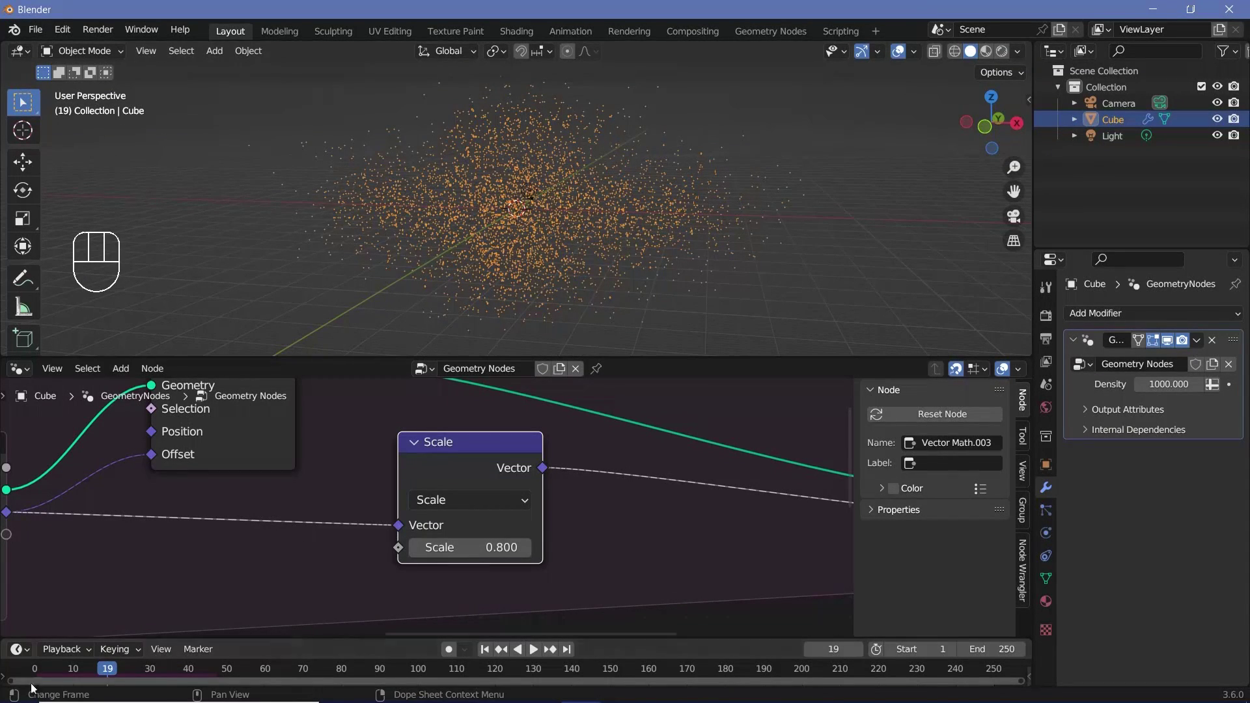
- Replay the simulation from the start and examine how the points move with the scaled velocity
{"action": "left_click", "coordinate": [495, 303]}
{"action": "key", "text": "space"}
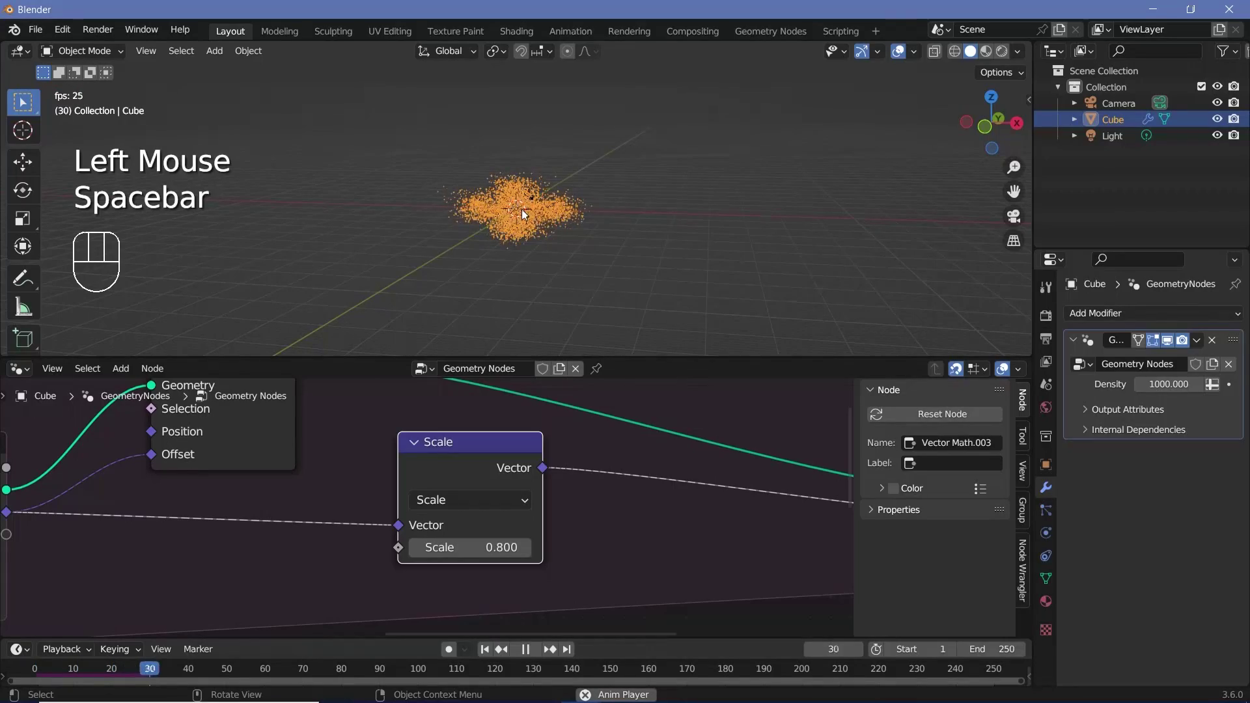
{"action": "key", "text": "space"}
{"action": "scroll", "coordinate": [560, 218], "scroll_direction": "up", "scroll_amount": 1}
{"action": "scroll", "coordinate": [559, 217], "scroll_direction": "up", "scroll_amount": 1}
{"action": "scroll", "coordinate": [559, 216], "scroll_direction": "down", "scroll_amount": 1}
{"action": "scroll", "coordinate": [559, 216], "scroll_direction": "up", "scroll_amount": 5}
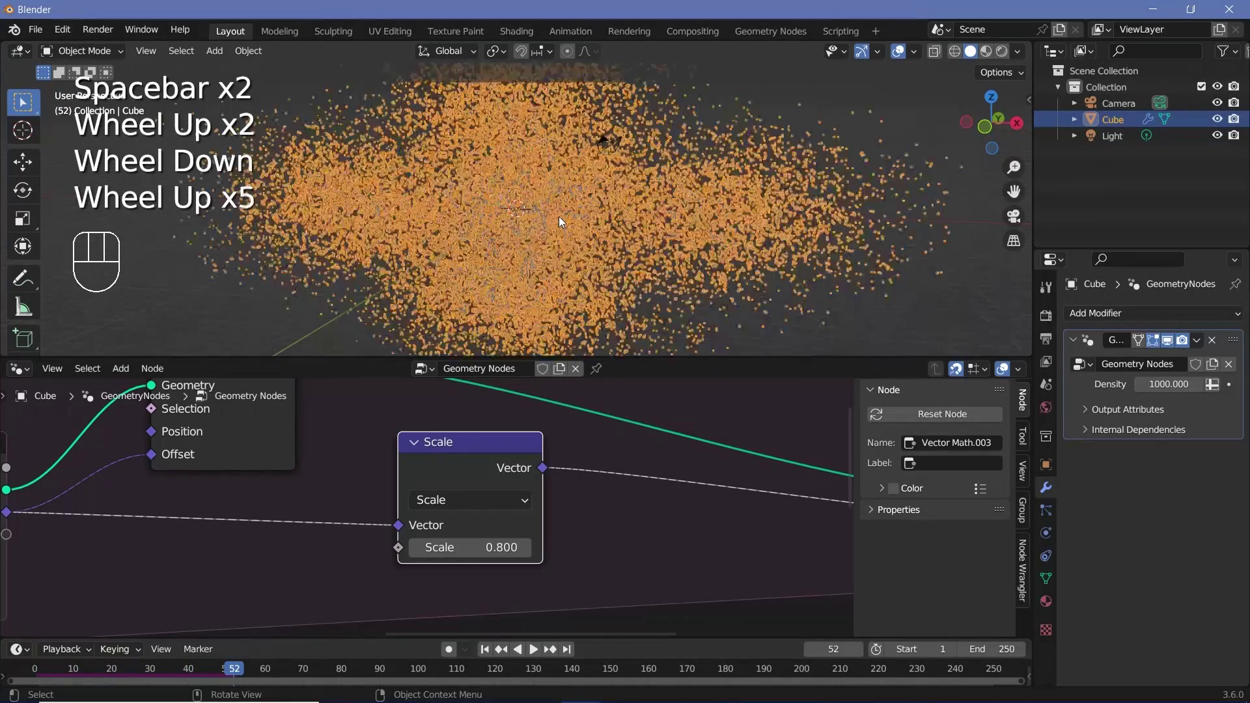
{"action": "left_click", "coordinate": [84, 671]}
{"action": "key", "text": "space"}
{"action": "key", "text": "space"}
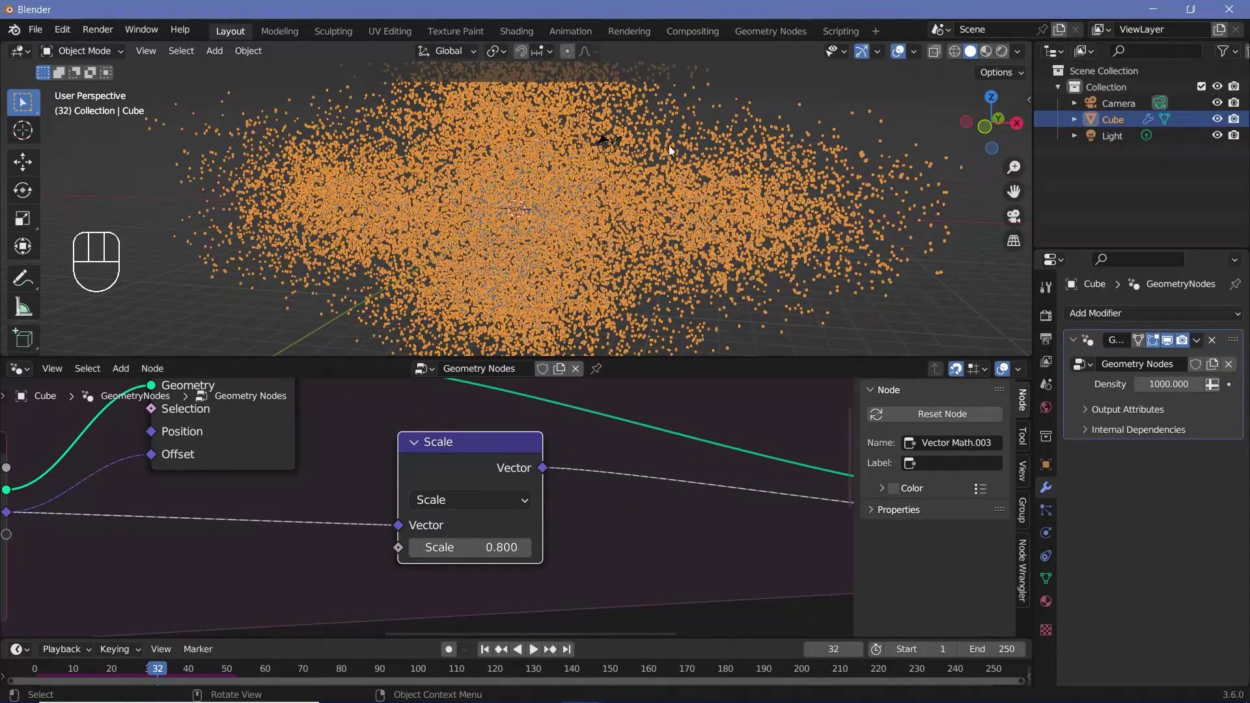
- Move the Scale node lower within the simulation zone, clear of the geometry link
{"action": "scroll", "coordinate": [447, 439], "scroll_direction": "down", "scroll_amount": 2}
{"action": "middle_click_drag", "start_coordinate": [448, 440], "coordinate": [424, 411]}
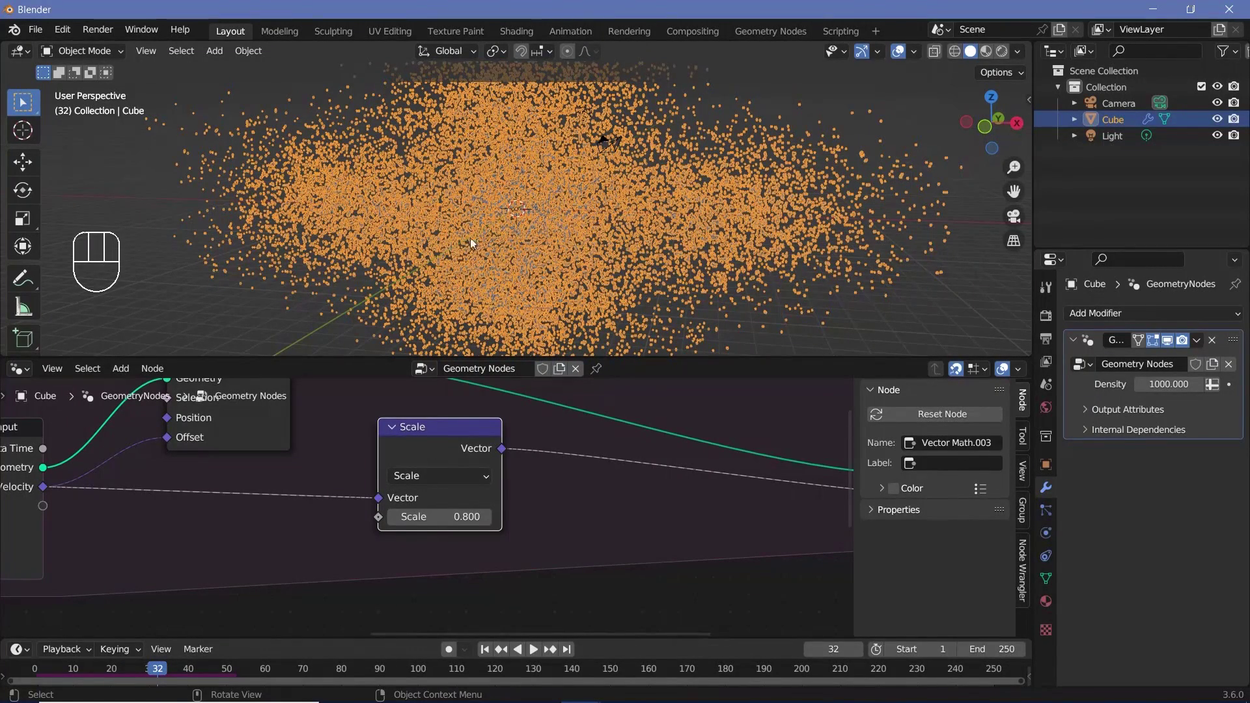
{"action": "middle_click_drag", "start_coordinate": [89, 480], "coordinate": [203, 502]}
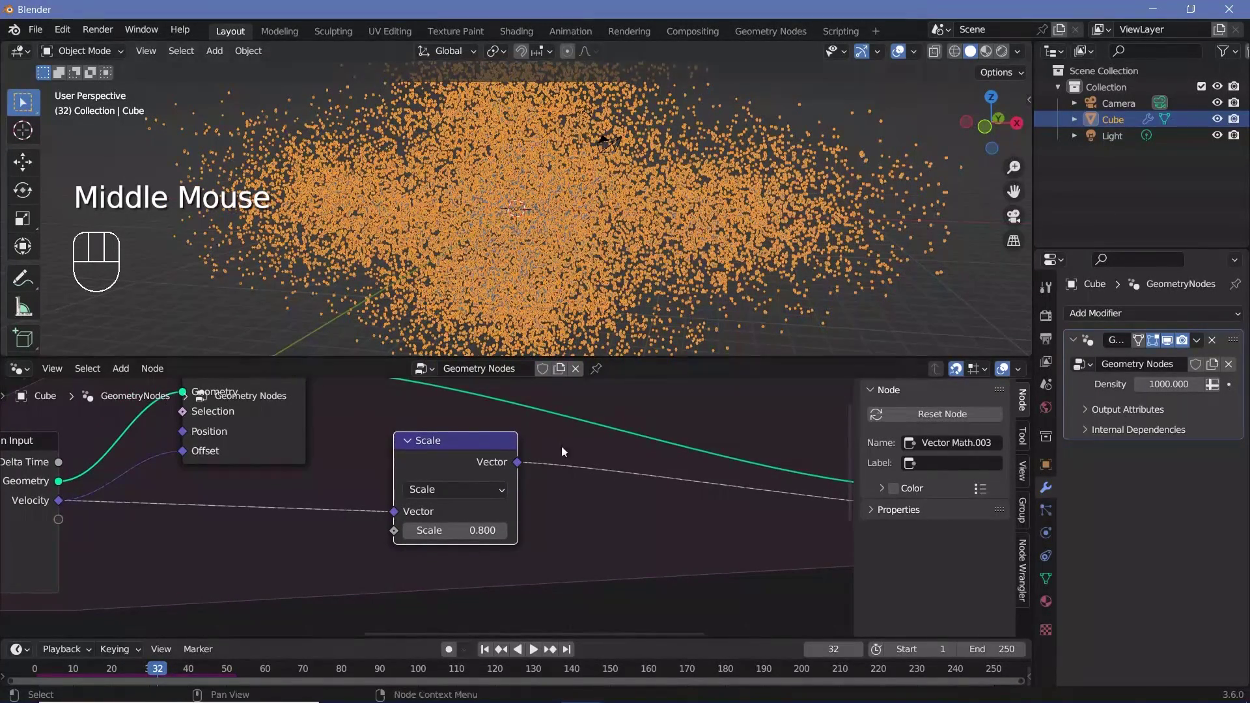
{"action": "middle_click_drag", "start_coordinate": [353, 474], "coordinate": [389, 471]}
{"action": "left_click_drag", "start_coordinate": [471, 451], "coordinate": [514, 480]}
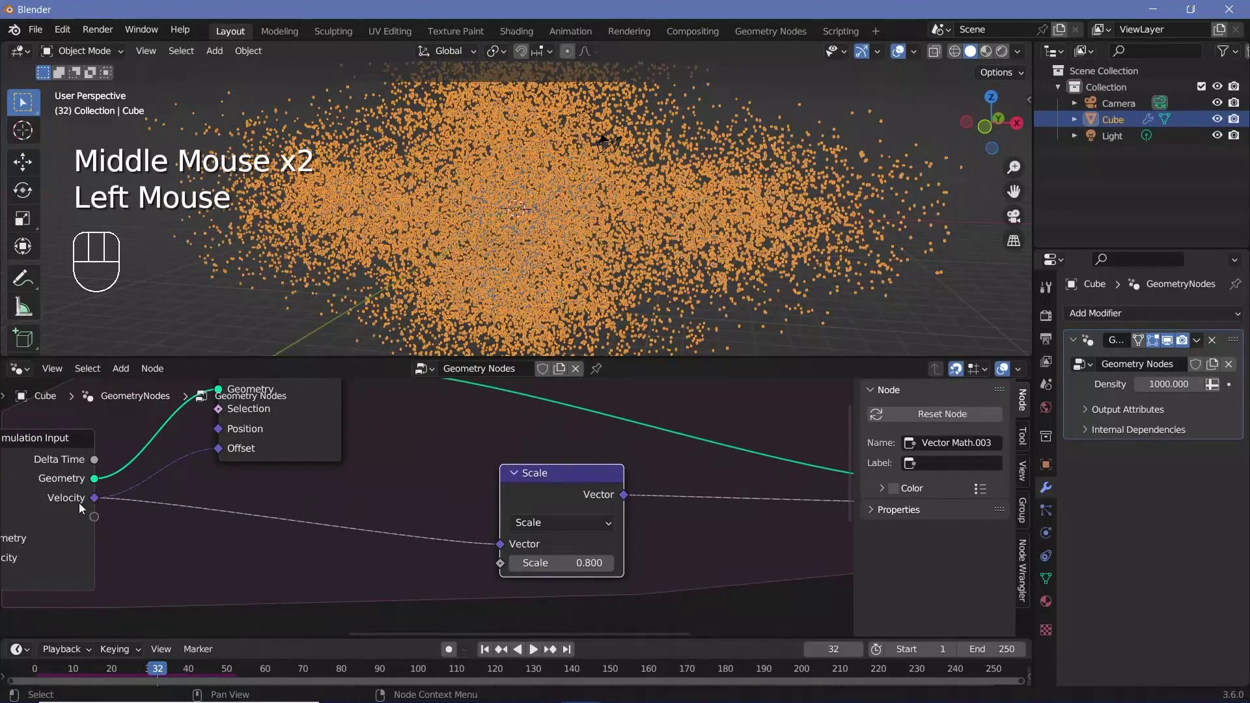
{"action": "middle_click_drag", "start_coordinate": [590, 560], "coordinate": [543, 547]}
{"action": "scroll", "coordinate": [386, 452], "scroll_direction": "down", "scroll_amount": 3}
{"action": "middle_click_drag", "start_coordinate": [387, 452], "coordinate": [470, 550]}
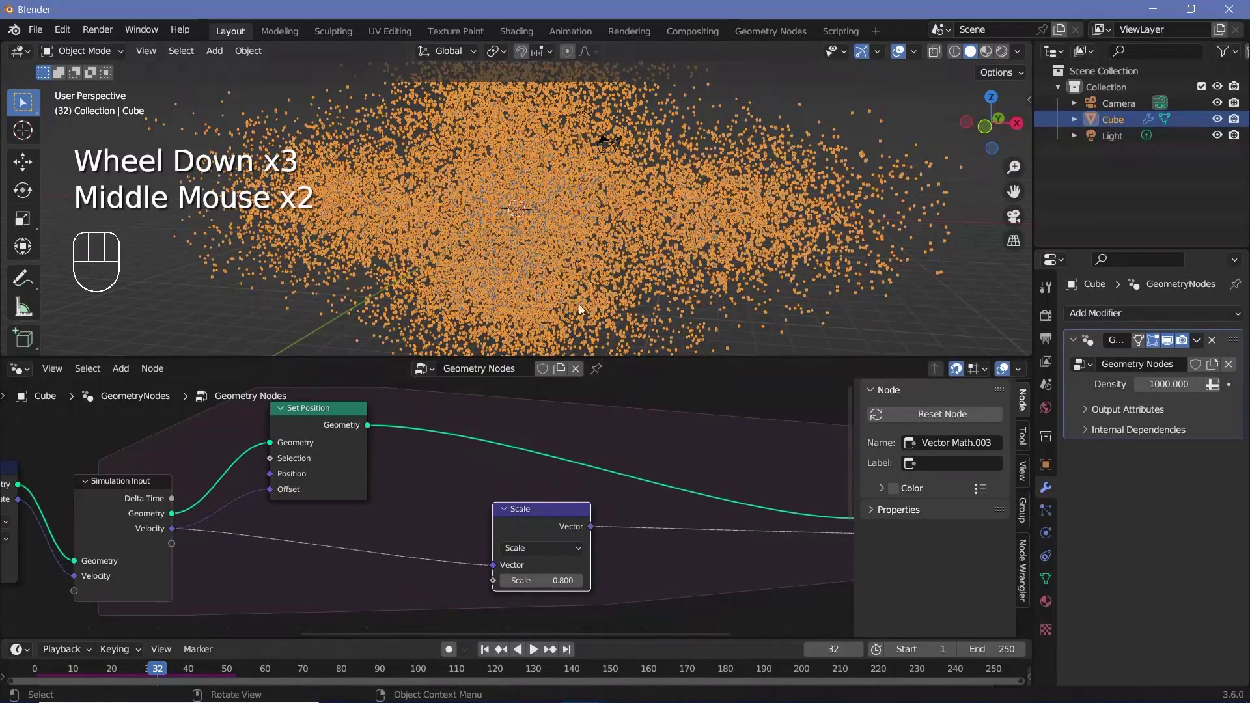
{"action": "middle_click_drag", "start_coordinate": [493, 495], "coordinate": [431, 483]}
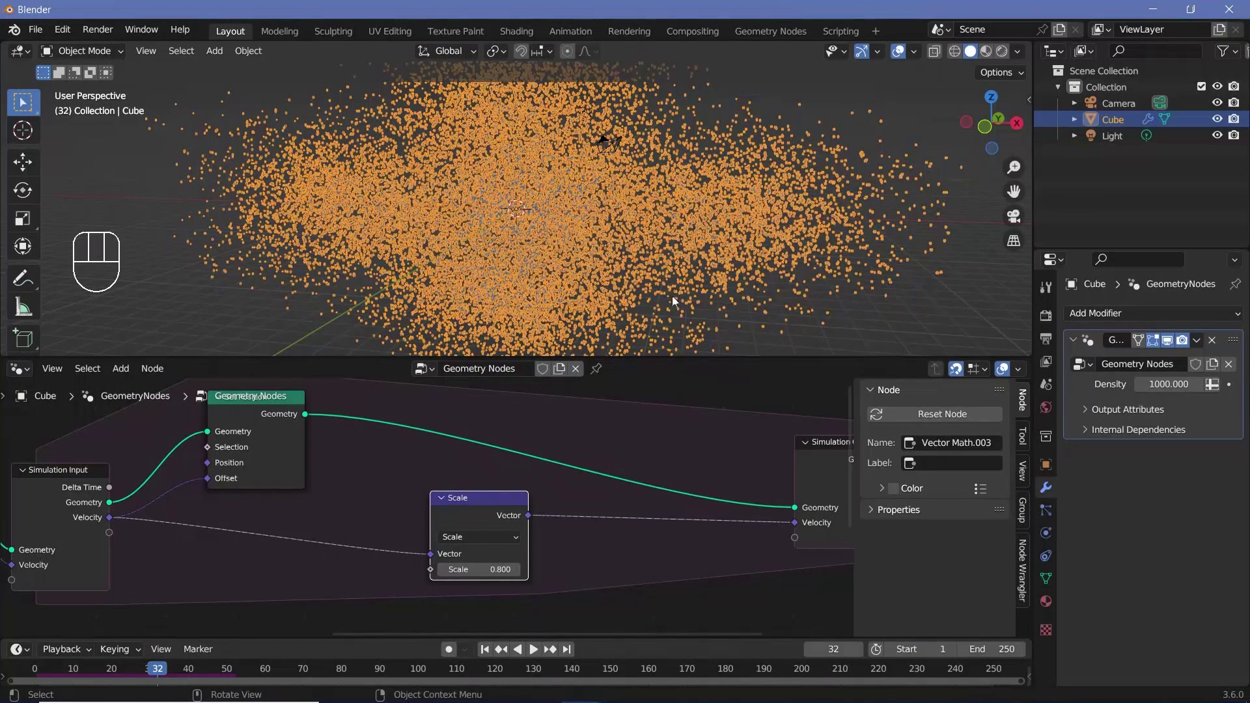
{"action": "middle_click_drag", "start_coordinate": [133, 520], "coordinate": [152, 471]}
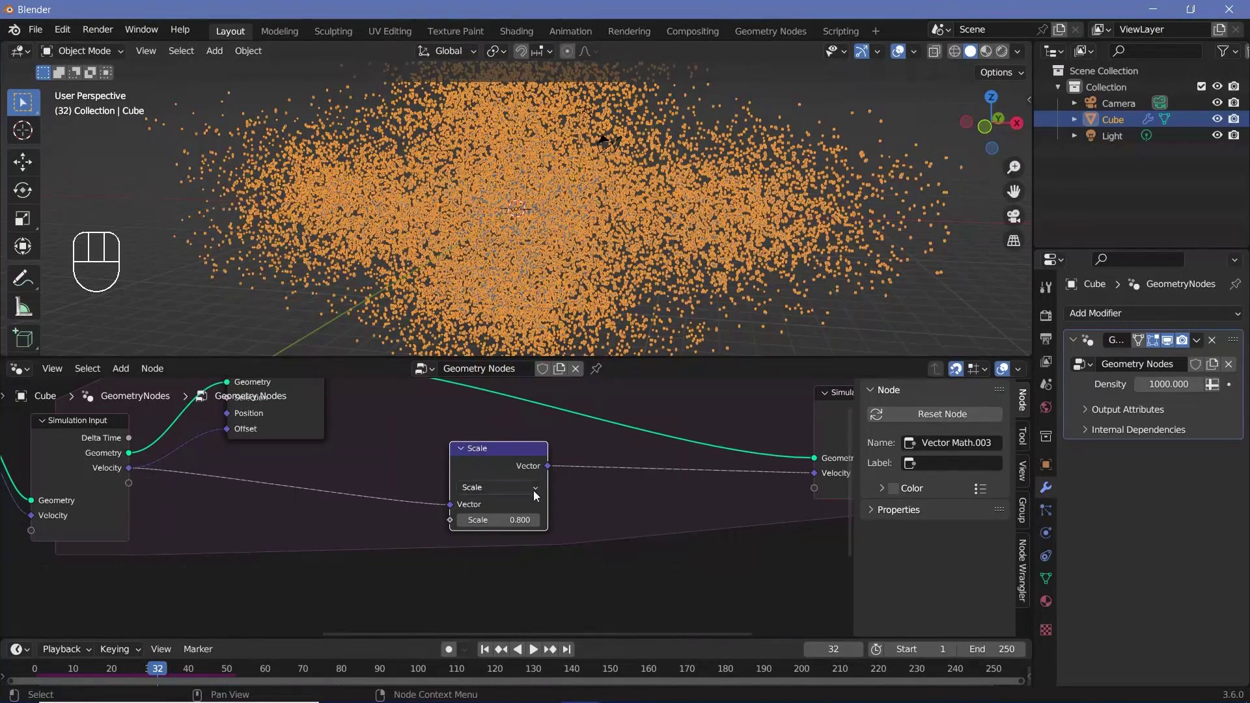
{"action": "middle_click_drag", "start_coordinate": [534, 495], "coordinate": [509, 517]}
{"action": "left_click_drag", "start_coordinate": [479, 495], "coordinate": [466, 536]}
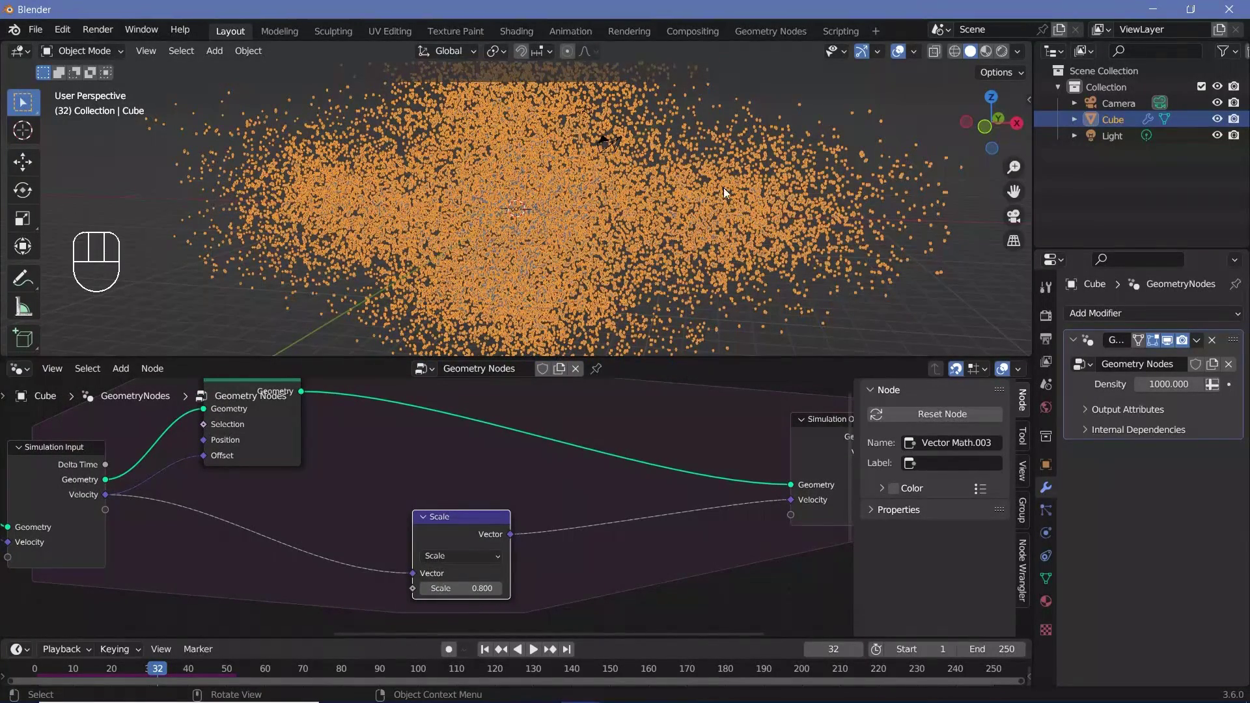
- Add a Position node between the Scale node and Simulation Output, below the Velocity link
{"action": "middle_click_drag", "start_coordinate": [502, 439], "coordinate": [481, 407]}
{"action": "key", "text": "shift+a"}
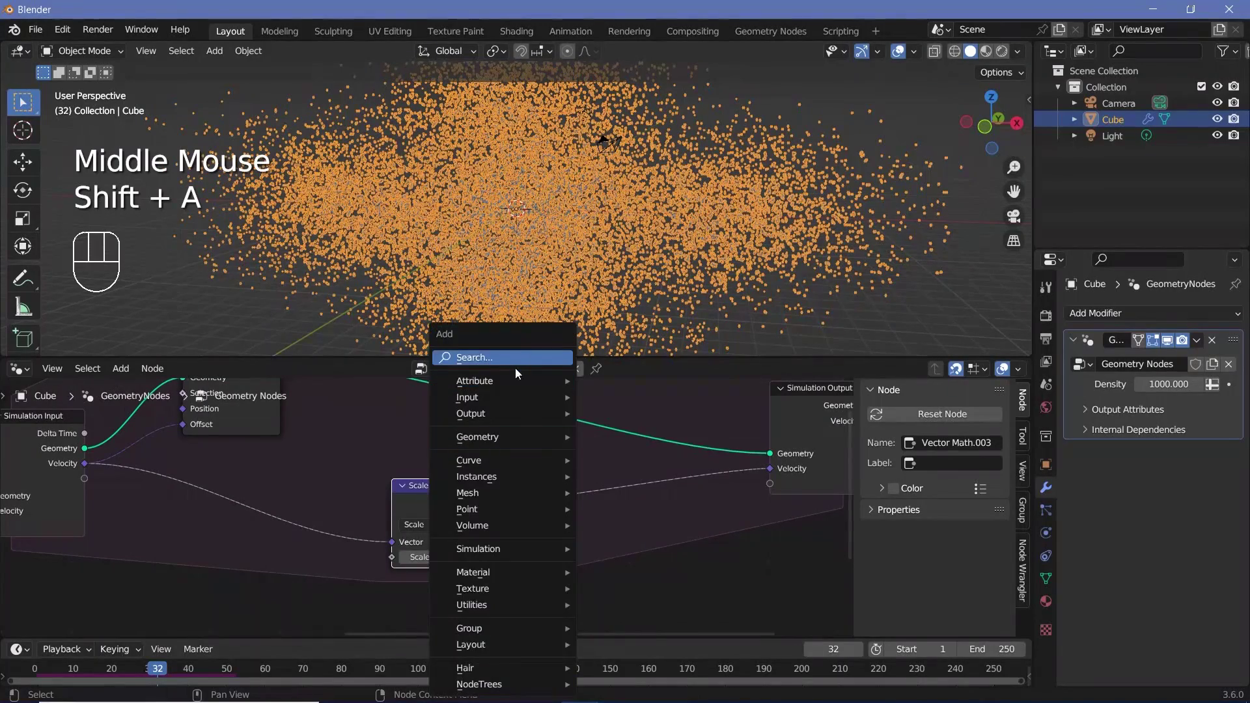
{"action": "left_click", "coordinate": [514, 368]}
{"action": "type", "text": "position"}
{"action": "key", "text": "Return"}
{"action": "scroll", "coordinate": [601, 526], "scroll_direction": "up", "scroll_amount": 2}
{"action": "left_click", "coordinate": [600, 526]}
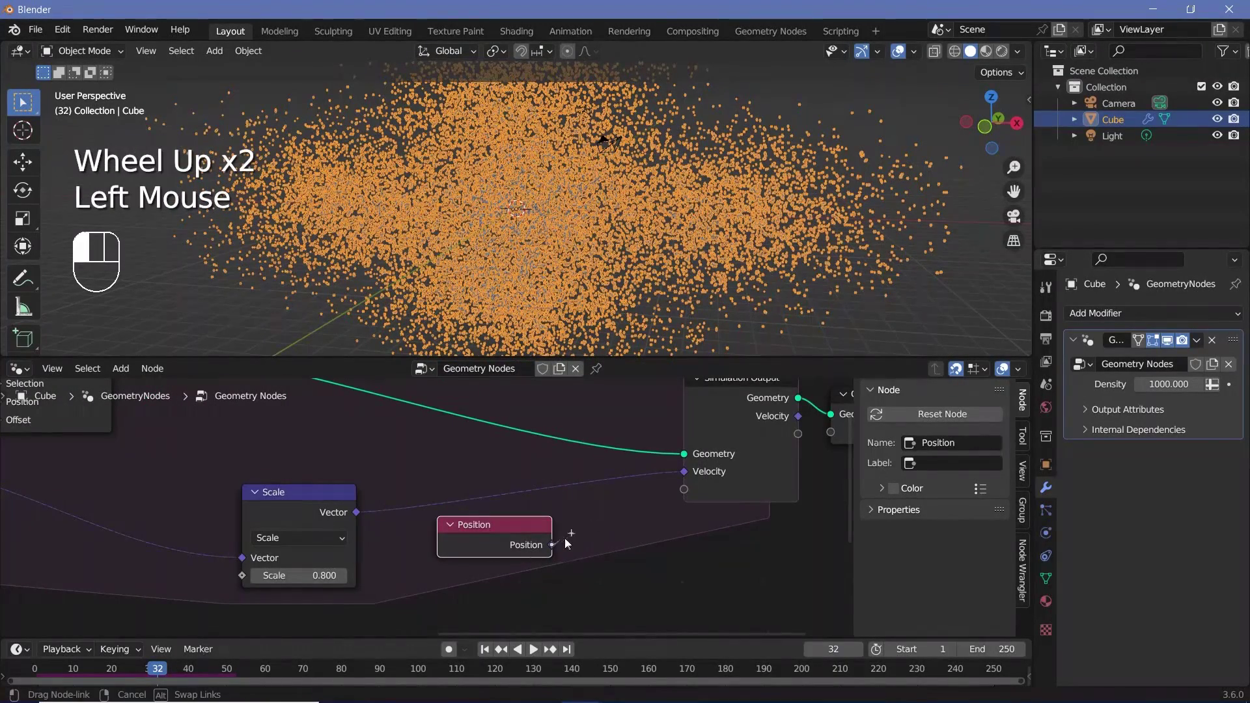
{"action": "middle_click_drag", "start_coordinate": [588, 521], "coordinate": [579, 565]}
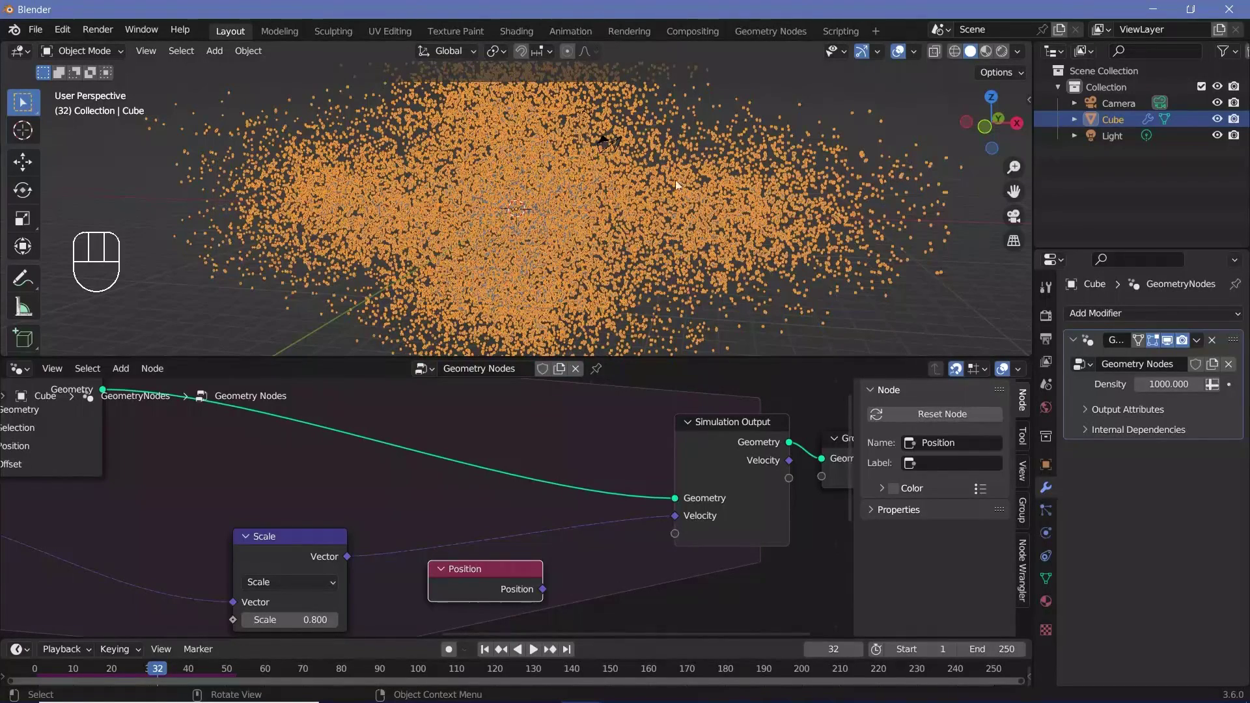
- Move the Set Position node farther from Simulation Input to free space between them
{"action": "middle_click_drag", "start_coordinate": [478, 572], "coordinate": [517, 446]}
{"action": "left_click_drag", "start_coordinate": [517, 445], "coordinate": [629, 445]}
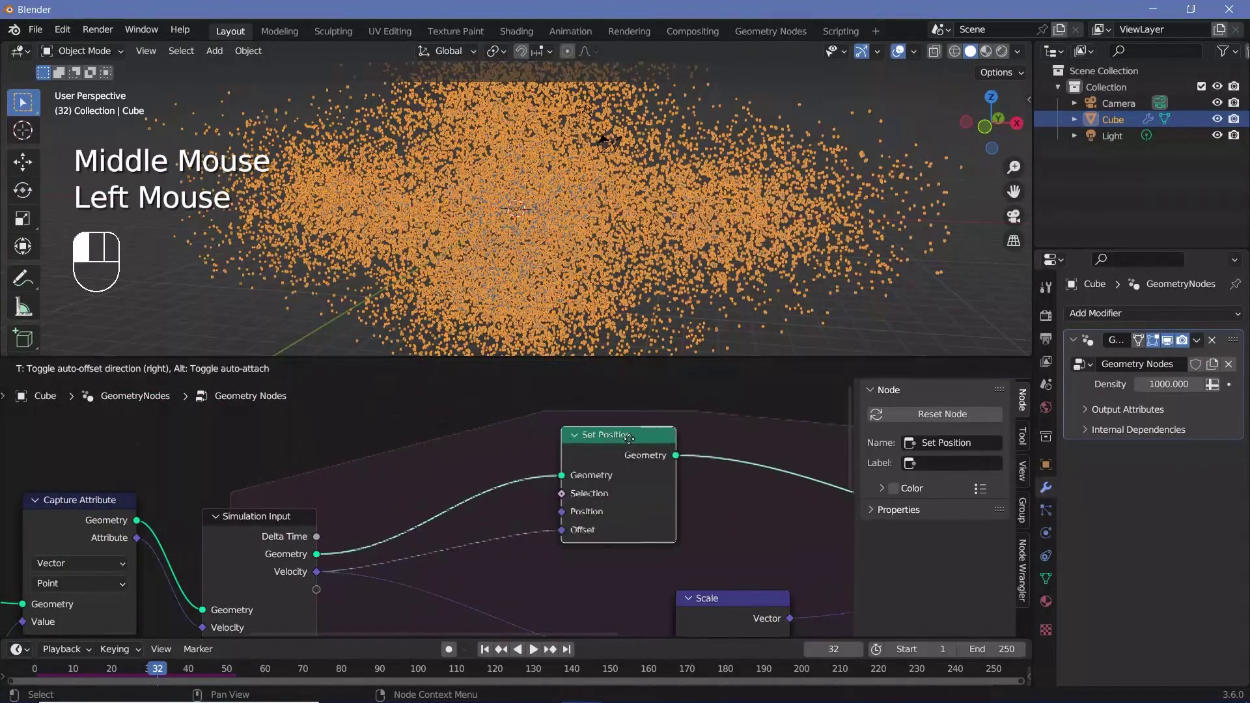
{"action": "middle_click_drag", "start_coordinate": [465, 503], "coordinate": [530, 486]}
- Add a second Position node above the Simulation Input node
{"action": "scroll", "coordinate": [502, 443], "scroll_direction": "up", "scroll_amount": 2}
{"action": "middle_click_drag", "start_coordinate": [465, 395], "coordinate": [484, 424]}
{"action": "key", "text": "shift+a"}
{"action": "left_click", "coordinate": [460, 365]}
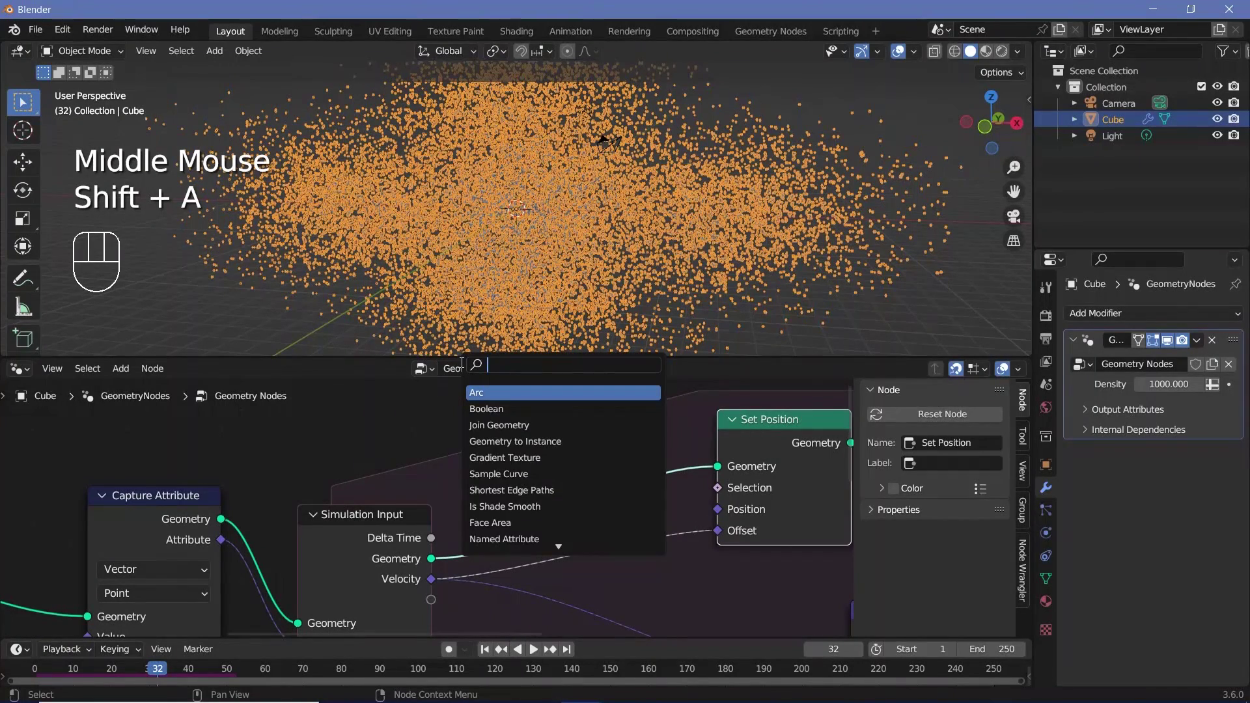
{"action": "type", "text": "position"}
{"action": "key", "text": "Return"}
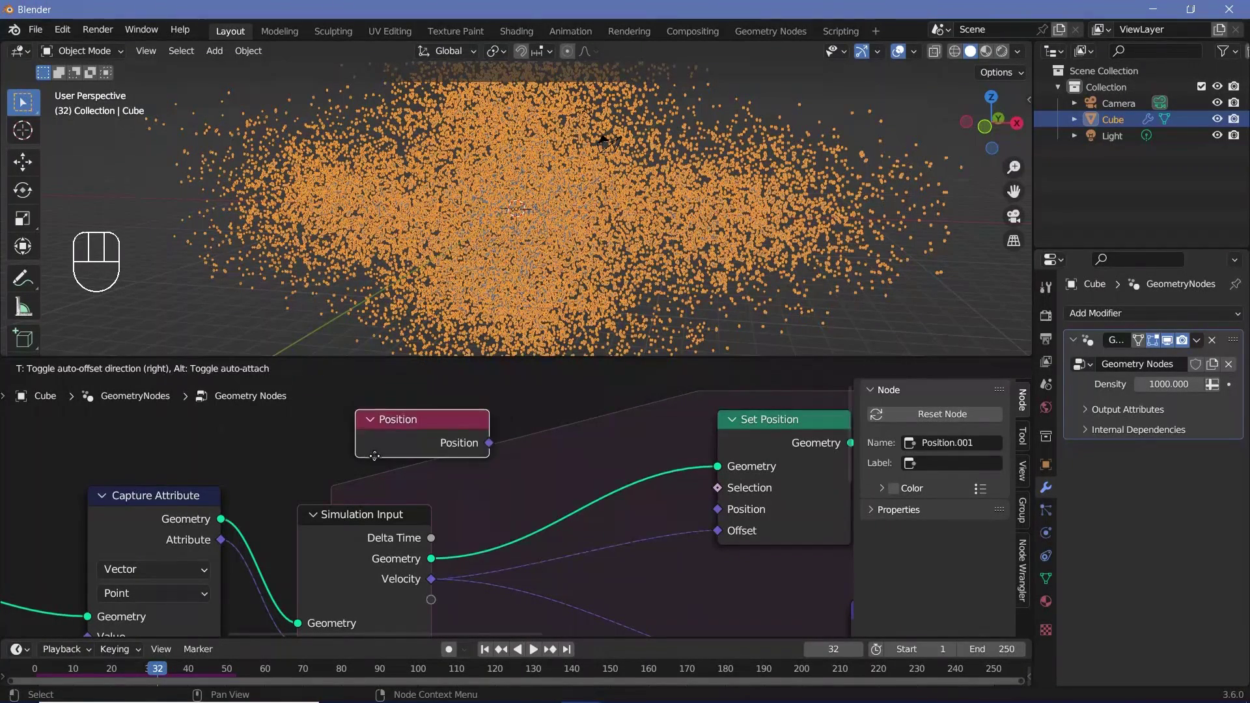
{"action": "left_click", "coordinate": [327, 446]}
{"action": "left_click", "coordinate": [754, 452]}
{"action": "middle_click_drag", "start_coordinate": [757, 450], "coordinate": [630, 412]}
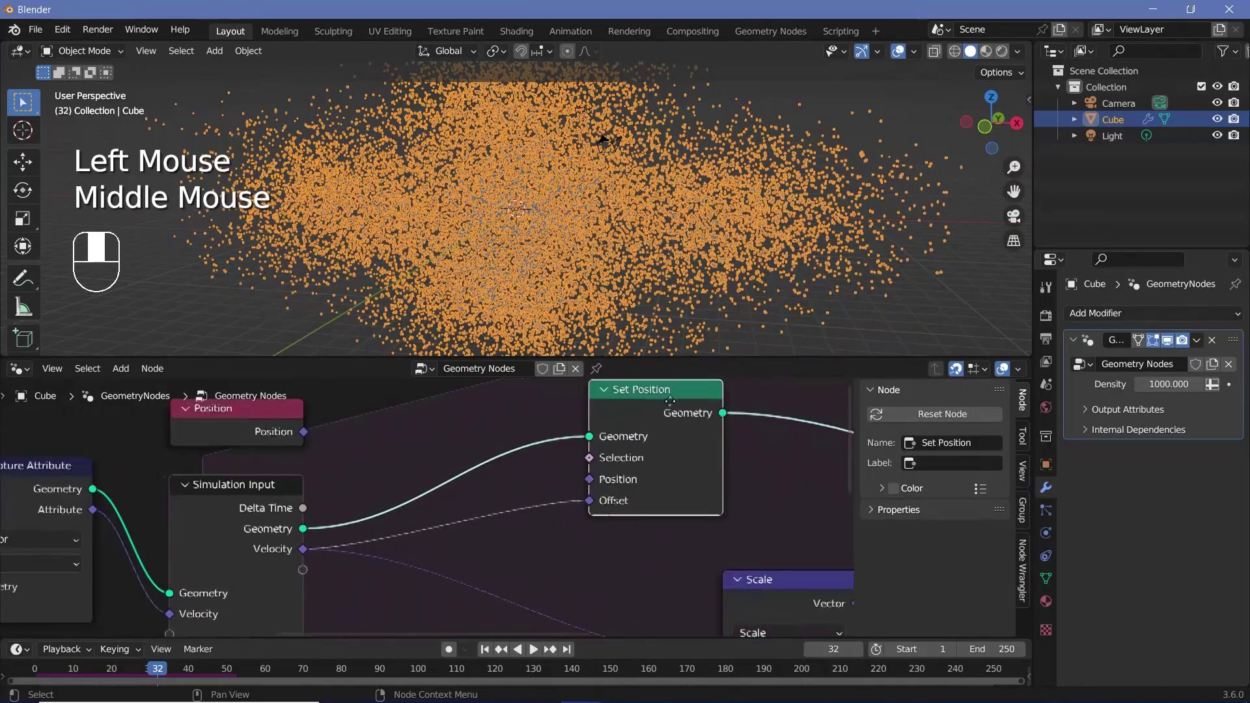
- Insert a Capture Attribute node on the geometry link between Simulation Input and Set Position, with its data type set to Vector
{"action": "middle_click_drag", "start_coordinate": [478, 400], "coordinate": [546, 407]}
{"action": "key", "text": "shift+a"}
{"action": "left_click", "coordinate": [543, 357]}
{"action": "type", "text": "captu"}
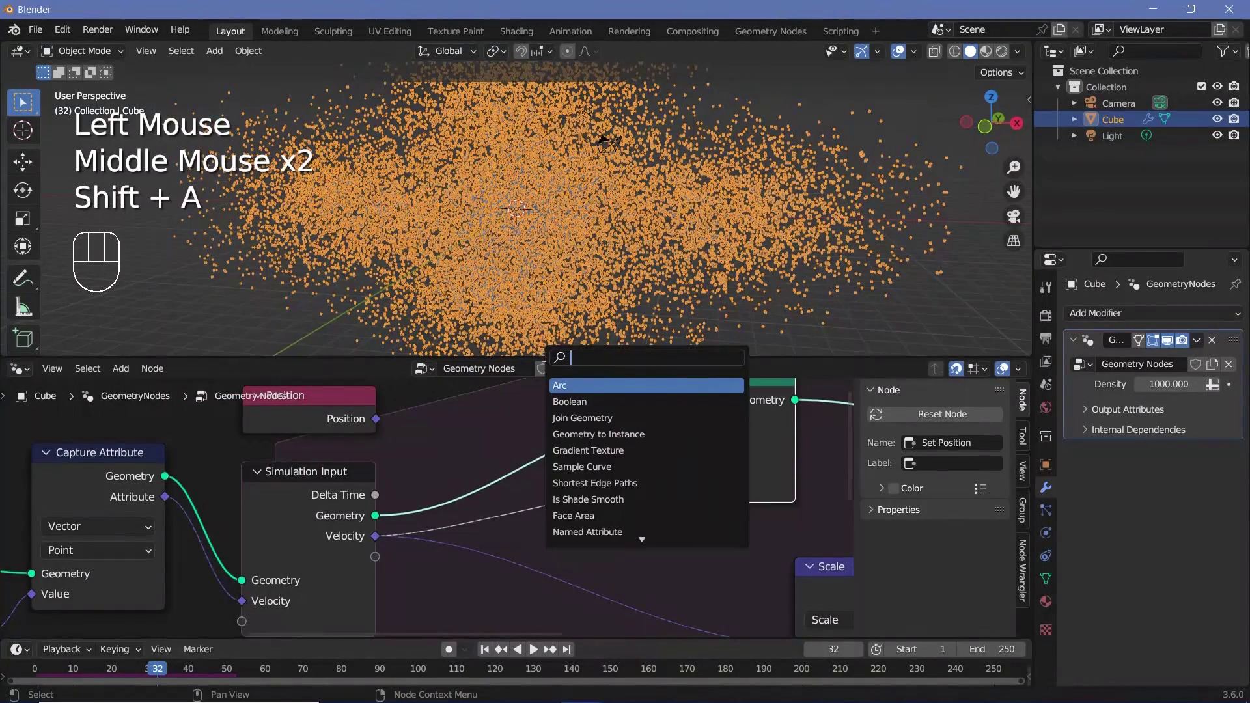
{"action": "key", "text": "Return"}
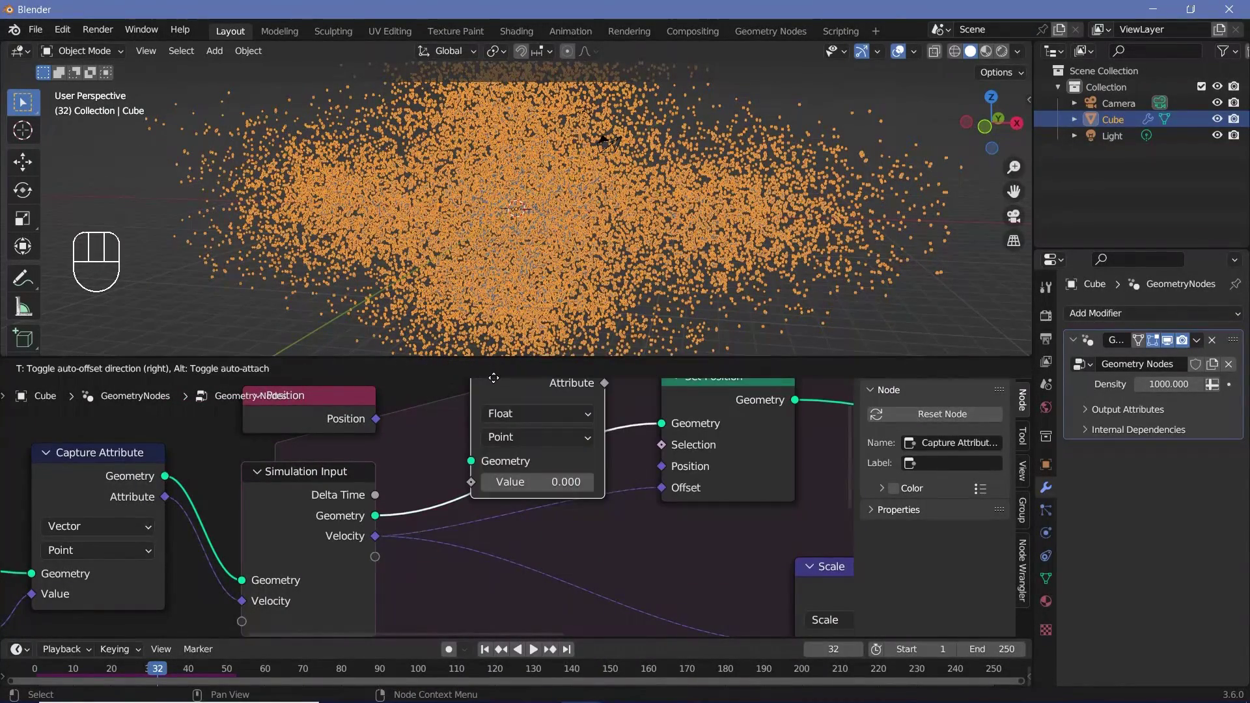
{"action": "left_click", "coordinate": [506, 393]}
{"action": "middle_click_drag", "start_coordinate": [506, 392], "coordinate": [548, 467]}
{"action": "left_click", "coordinate": [549, 468]}
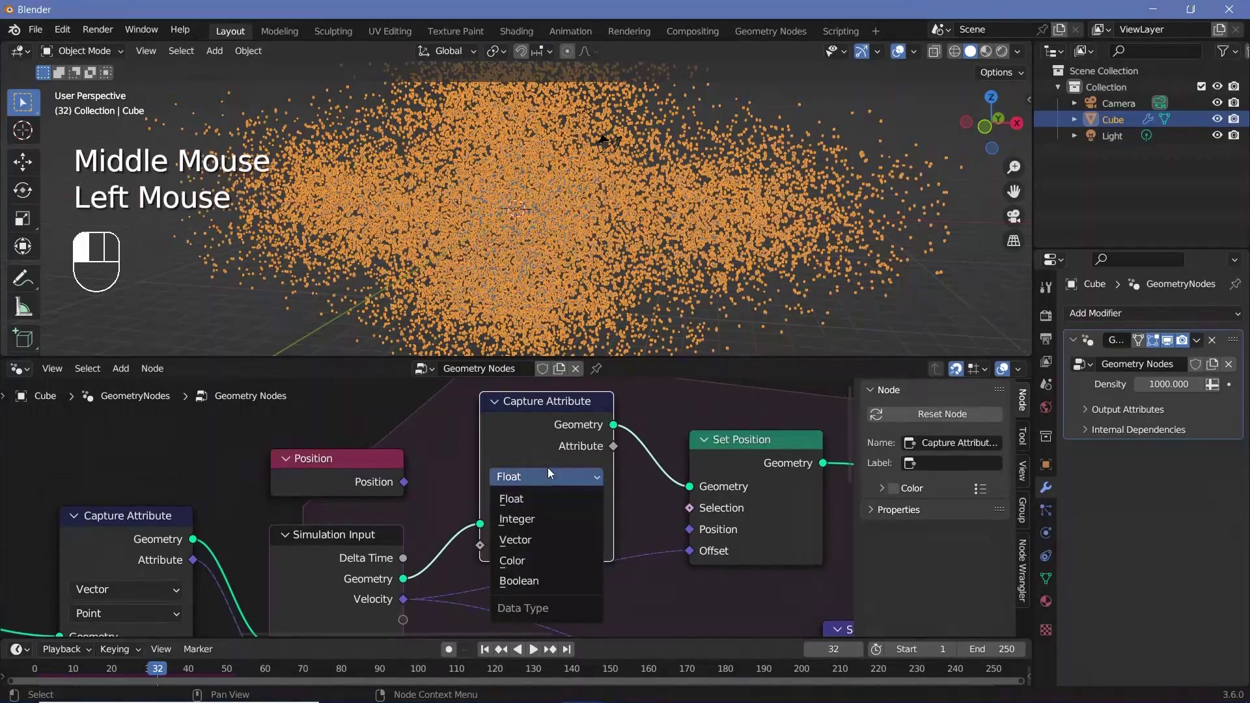
{"action": "left_click", "coordinate": [524, 540]}
- Connect the new Position node to the Value input of the Capture Attribute inside the simulation zone
{"action": "middle_click_drag", "start_coordinate": [403, 493], "coordinate": [390, 449]}
{"action": "left_click_drag", "start_coordinate": [392, 441], "coordinate": [469, 502]}
{"action": "middle_click_drag", "start_coordinate": [607, 424], "coordinate": [521, 483]}
{"action": "left_click_drag", "start_coordinate": [515, 463], "coordinate": [565, 528]}
{"action": "left_click", "coordinate": [638, 486]}
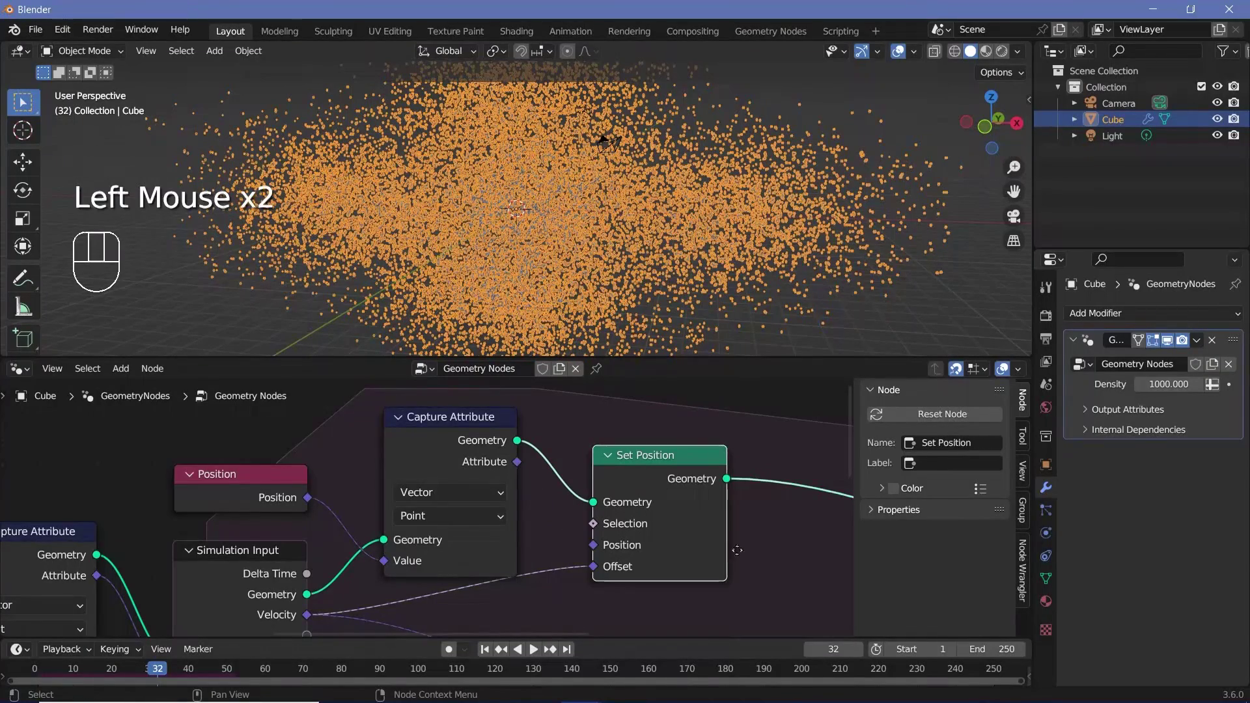
- Move the Position node near Simulation Output slightly lower and add a Vector Math node set to Subtract beside it
{"action": "middle_click_drag", "start_coordinate": [638, 485], "coordinate": [560, 478]}
{"action": "scroll", "coordinate": [499, 454], "scroll_direction": "down", "scroll_amount": 1}
{"action": "scroll", "coordinate": [519, 478], "scroll_direction": "down", "scroll_amount": 1}
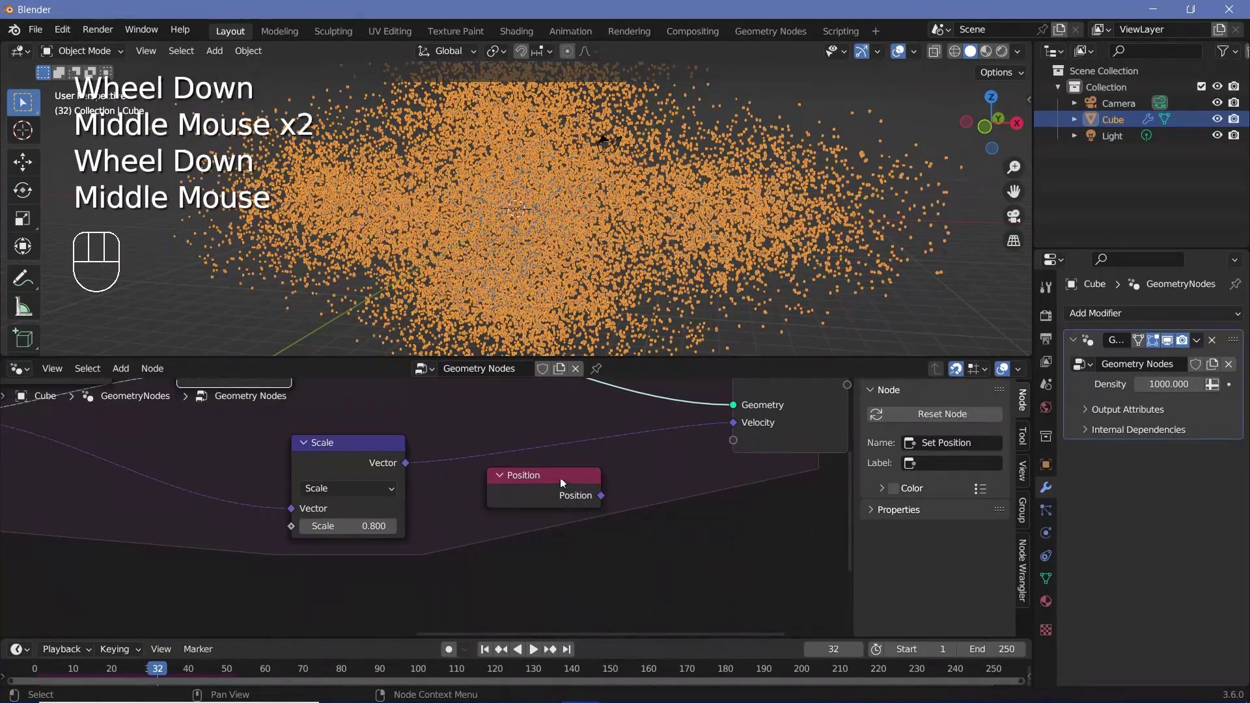
{"action": "left_click_drag", "start_coordinate": [560, 478], "coordinate": [527, 514]}
{"action": "key", "text": "shift+a"}
{"action": "left_click", "coordinate": [576, 353]}
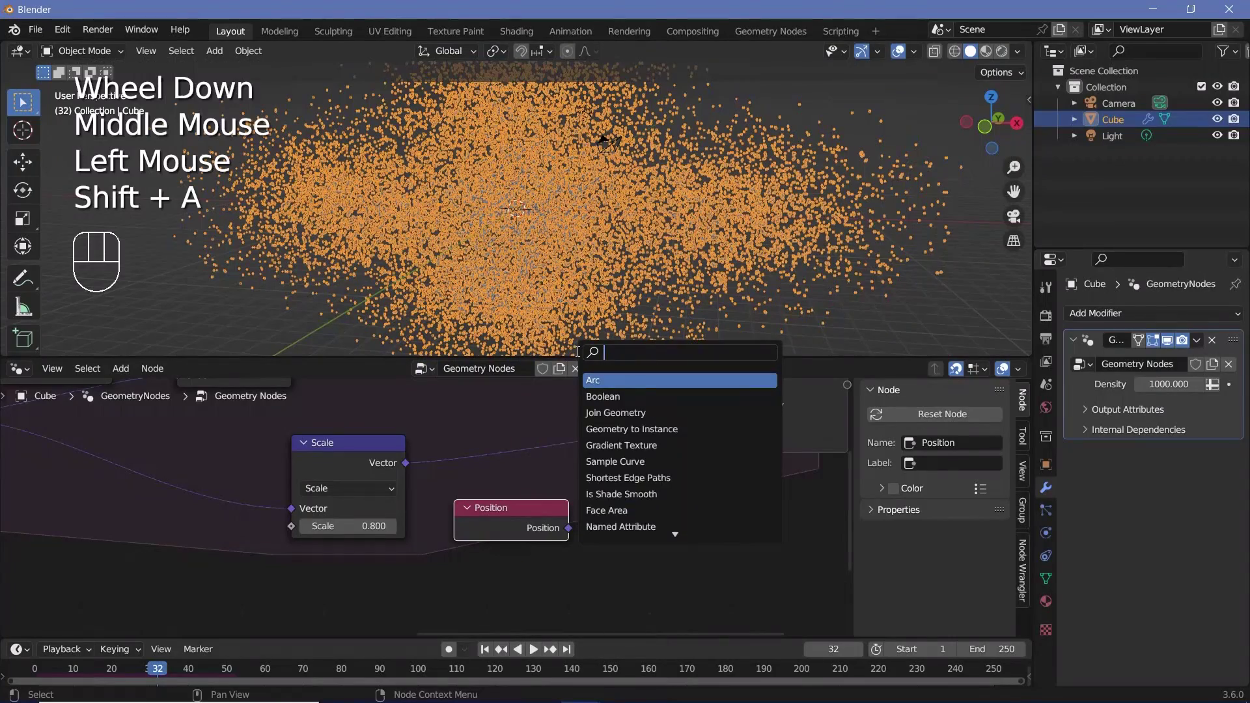
{"action": "type", "text": "vecto"}
{"action": "left_click", "coordinate": [590, 397]}
{"action": "left_click", "coordinate": [609, 471]}
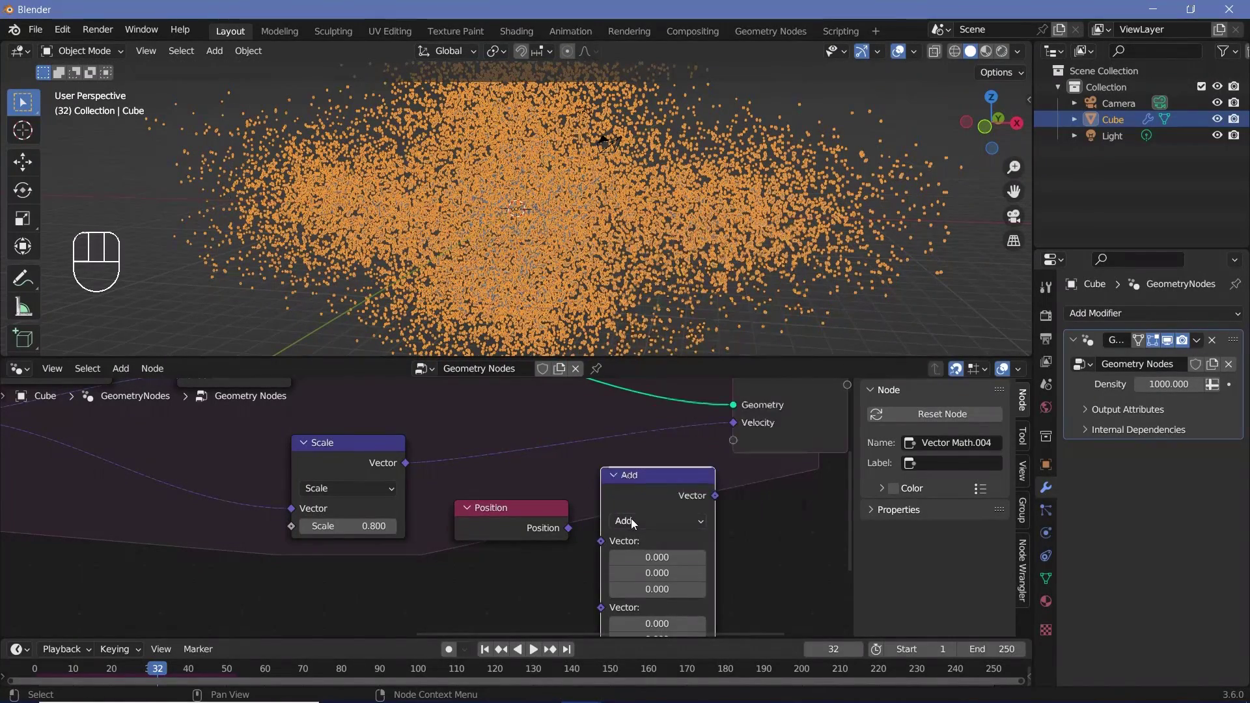
{"action": "left_click", "coordinate": [631, 519]}
{"action": "left_click", "coordinate": [627, 486]}
- Subtract the captured position attribute from the Position node's output, and connect the result to Simulation Output's Velocity input
{"action": "middle_click_drag", "start_coordinate": [622, 455], "coordinate": [594, 573]}
{"action": "left_click", "coordinate": [554, 459]}
{"action": "scroll", "coordinate": [441, 508], "scroll_direction": "down", "scroll_amount": 2}
{"action": "middle_click_drag", "start_coordinate": [441, 508], "coordinate": [271, 363]}
{"action": "left_click", "coordinate": [286, 429]}
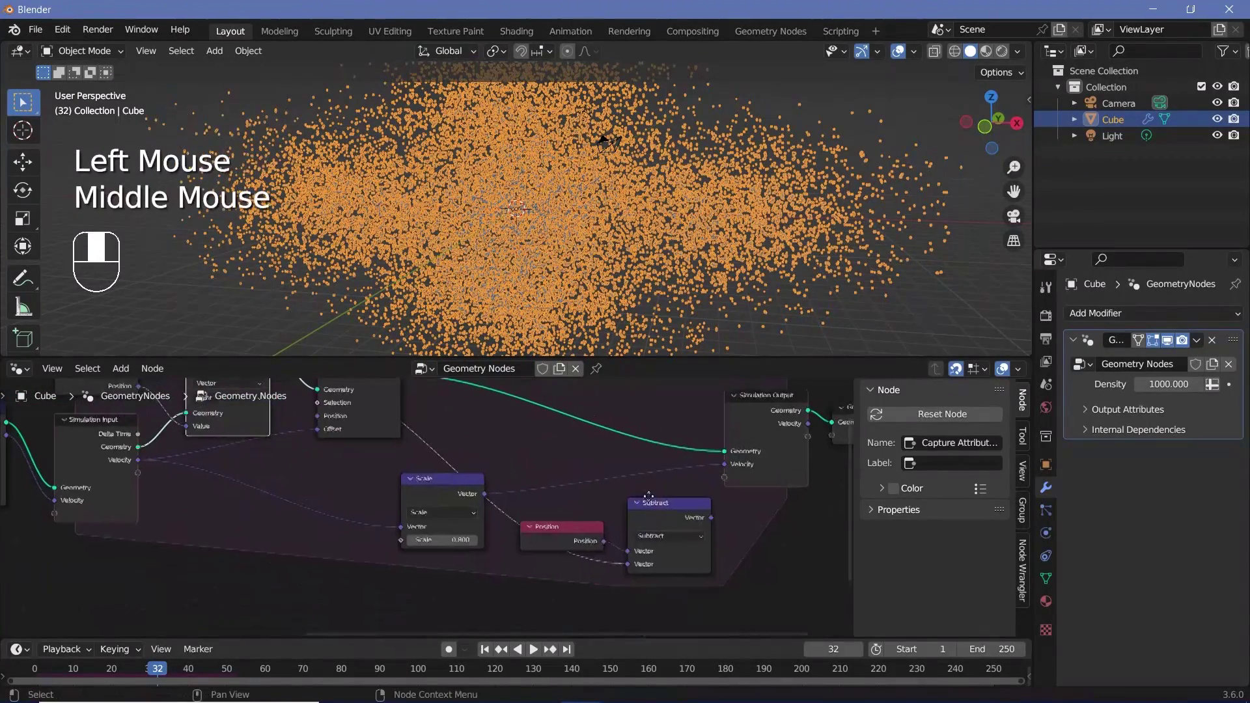
{"action": "left_click_drag", "start_coordinate": [665, 515], "coordinate": [727, 463]}
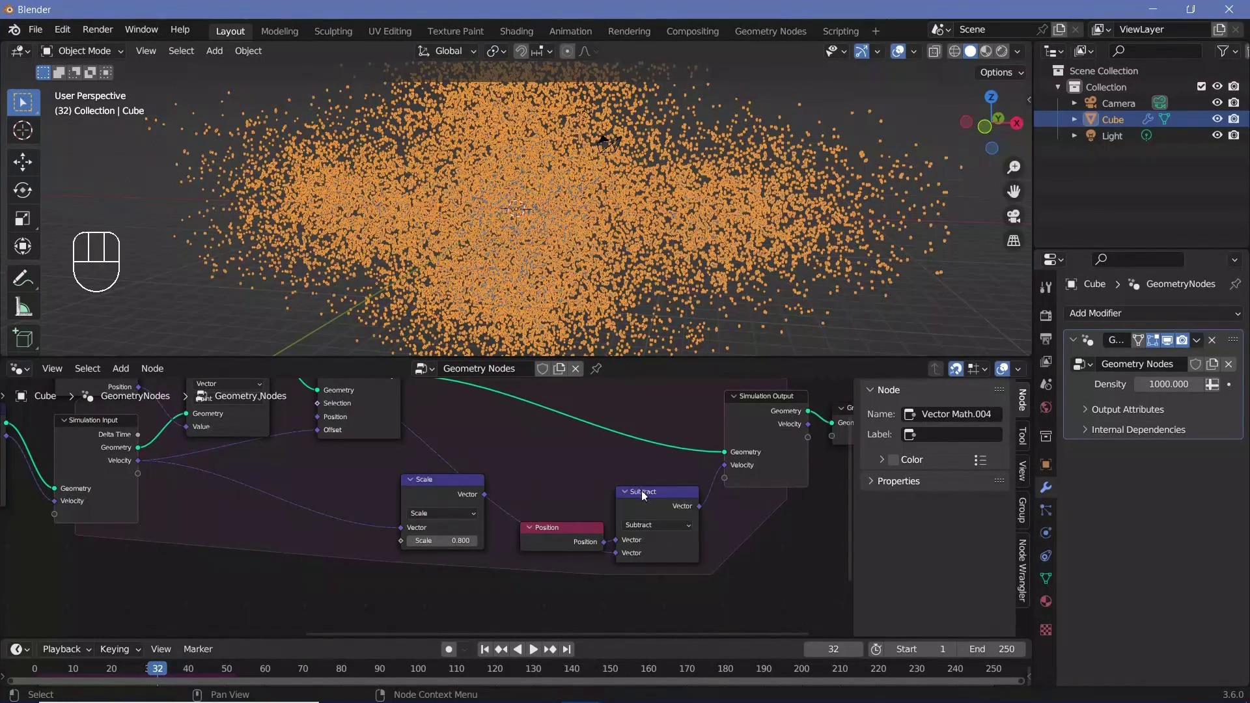
- Move the Scale, Position and Subtract nodes away from Simulation Output to make room before its Velocity input
{"action": "mouse_move", "coordinate": [428, 487]}
{"action": "left_mouse_down"}
{"action": "mouse_move", "coordinate": [356, 499]}
{"action": "mouse_move", "coordinate": [394, 503]}
{"action": "mouse_move", "coordinate": [407, 490]}
{"action": "left_mouse_up"}
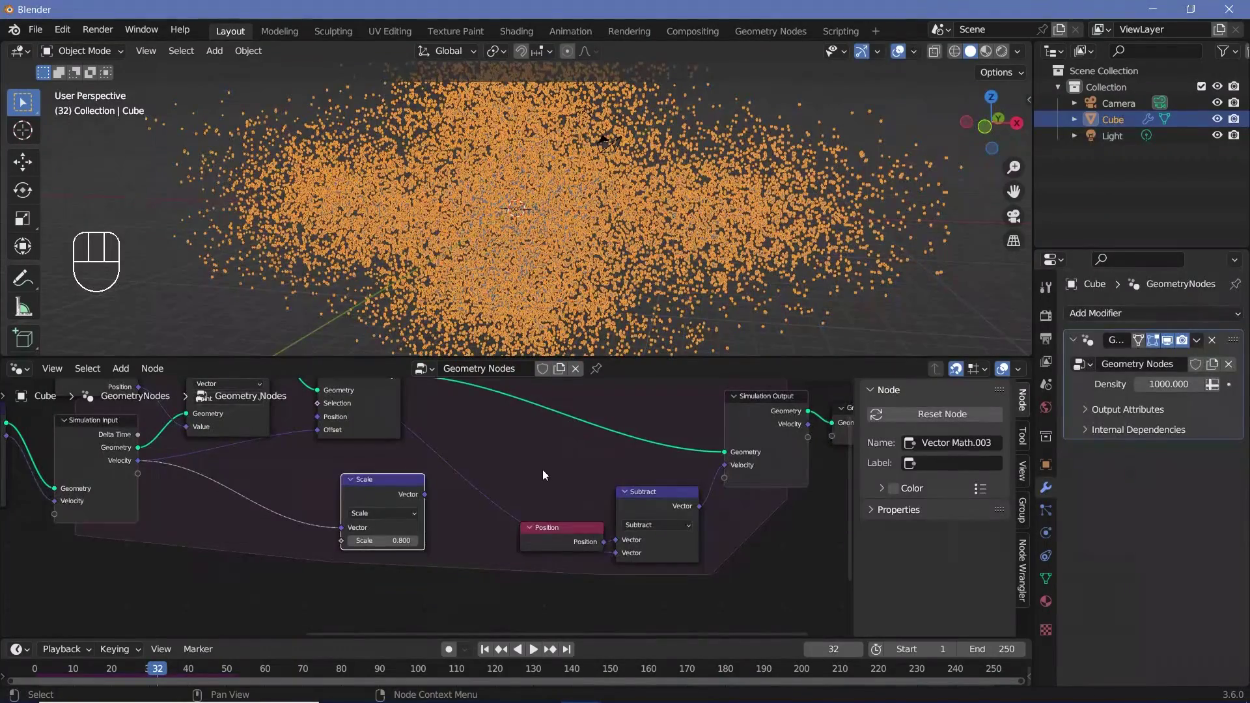
{"action": "left_click_drag", "start_coordinate": [541, 471], "coordinate": [706, 605]}
{"action": "left_click_drag", "start_coordinate": [659, 499], "coordinate": [540, 464]}
- Cut the Scale node's velocity input link and insert the node between Subtract and Simulation Output's Velocity input
{"action": "left_click", "coordinate": [379, 487]}
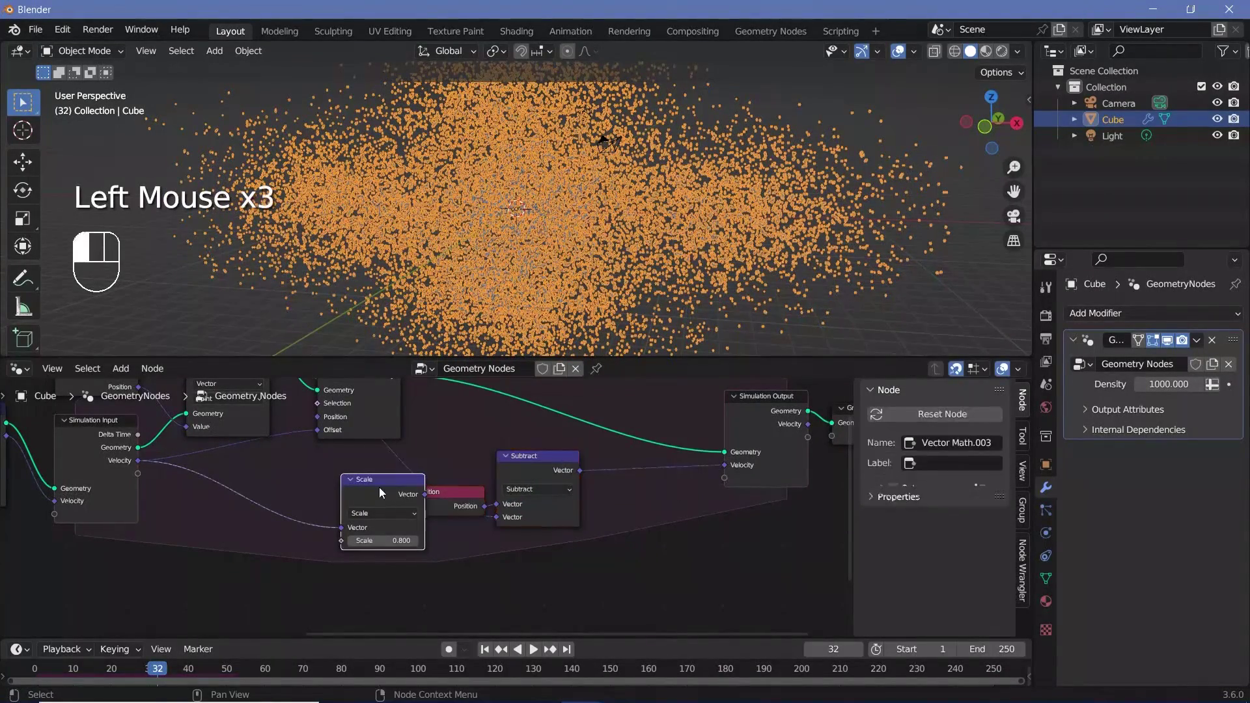
{"action": "right_click_drag", "start_coordinate": [300, 483], "coordinate": [397, 491], "text": "ctrl"}
{"action": "left_click_drag", "start_coordinate": [378, 490], "coordinate": [632, 455]}
{"action": "scroll", "coordinate": [632, 454], "scroll_direction": "up", "scroll_amount": 2}
{"action": "scroll", "coordinate": [632, 455], "scroll_direction": "down", "scroll_amount": 1}
{"action": "left_click_drag", "start_coordinate": [564, 466], "coordinate": [609, 466]}
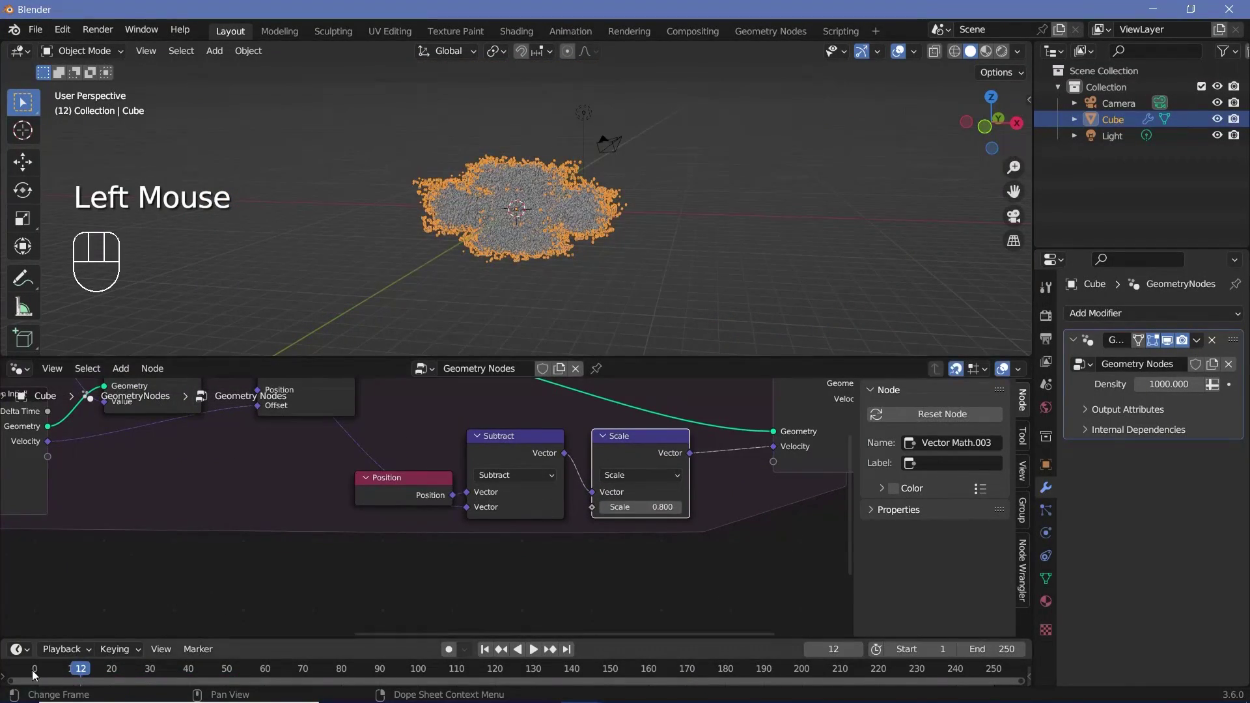
- Replay the simulation from the start and examine how the points move with the velocity derived from their positions
{"action": "left_click", "coordinate": [606, 228]}
{"action": "key", "text": "space"}
{"action": "key", "text": "space"}
{"action": "scroll", "coordinate": [642, 219], "scroll_direction": "down", "scroll_amount": 1}
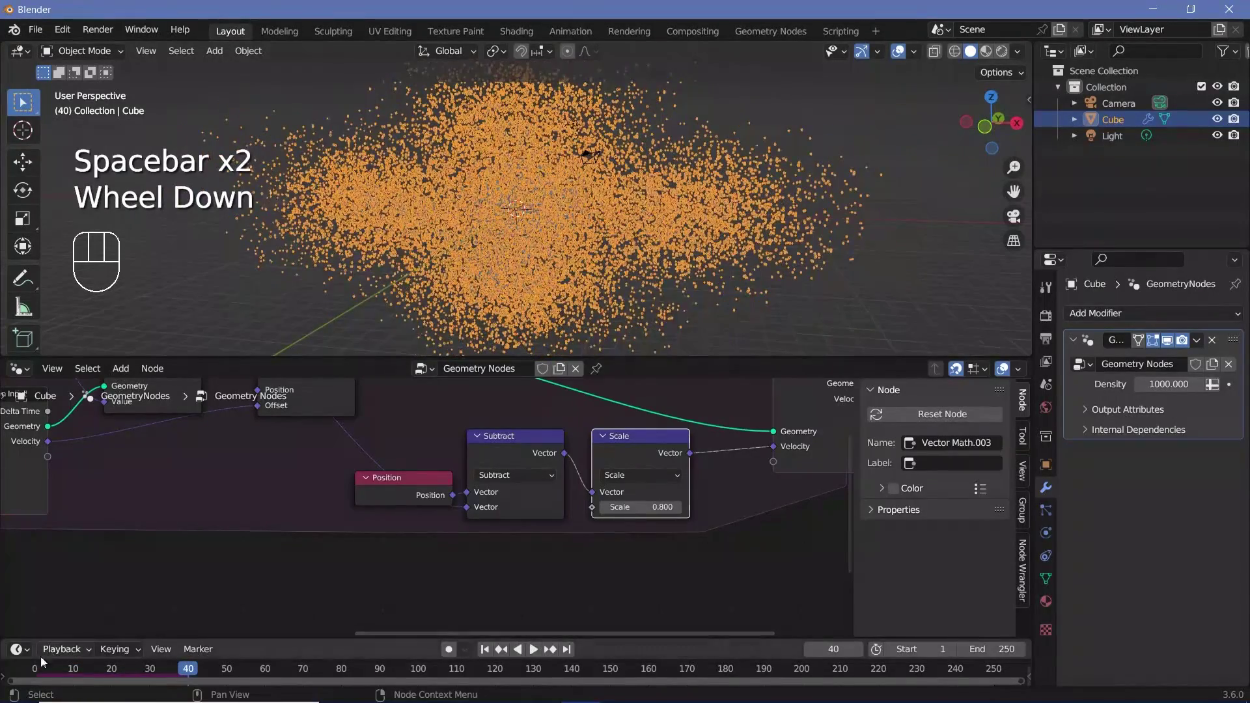
{"action": "left_click", "coordinate": [642, 455]}
{"action": "scroll", "coordinate": [641, 495], "scroll_direction": "down", "scroll_amount": 1}
{"action": "scroll", "coordinate": [649, 234], "scroll_direction": "up", "scroll_amount": 1}
{"action": "scroll", "coordinate": [538, 443], "scroll_direction": "down", "scroll_amount": 1}
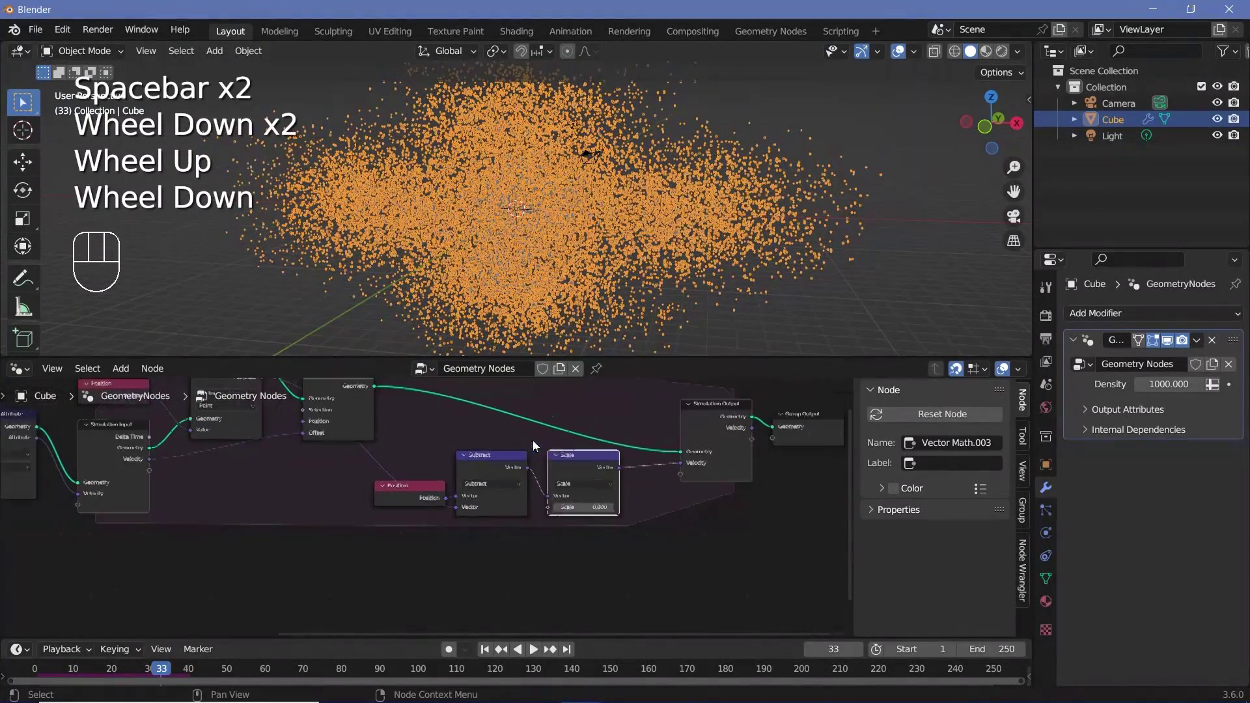
- Move Scale closer to Subtract, and shift Position, Subtract and Scale together farther from Simulation Output
{"action": "left_click", "coordinate": [566, 475]}
{"action": "left_click_drag", "start_coordinate": [565, 477], "coordinate": [555, 477]}
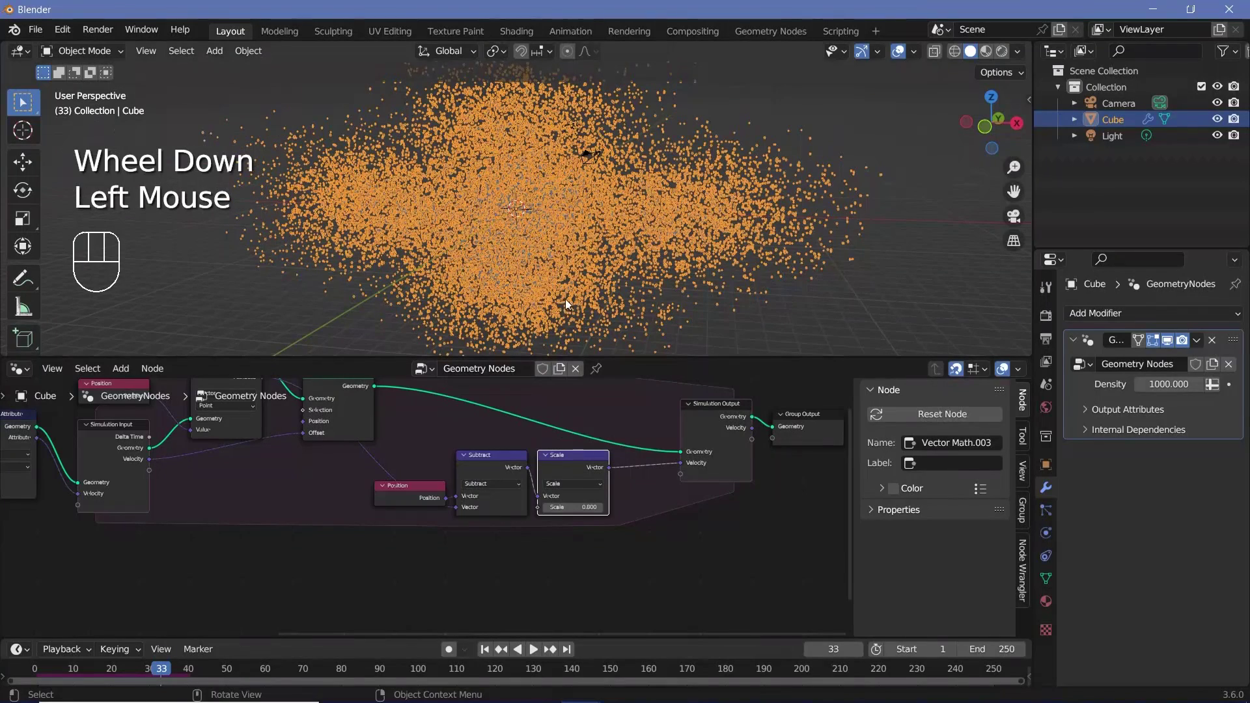
{"action": "left_click_drag", "start_coordinate": [427, 439], "coordinate": [584, 559]}
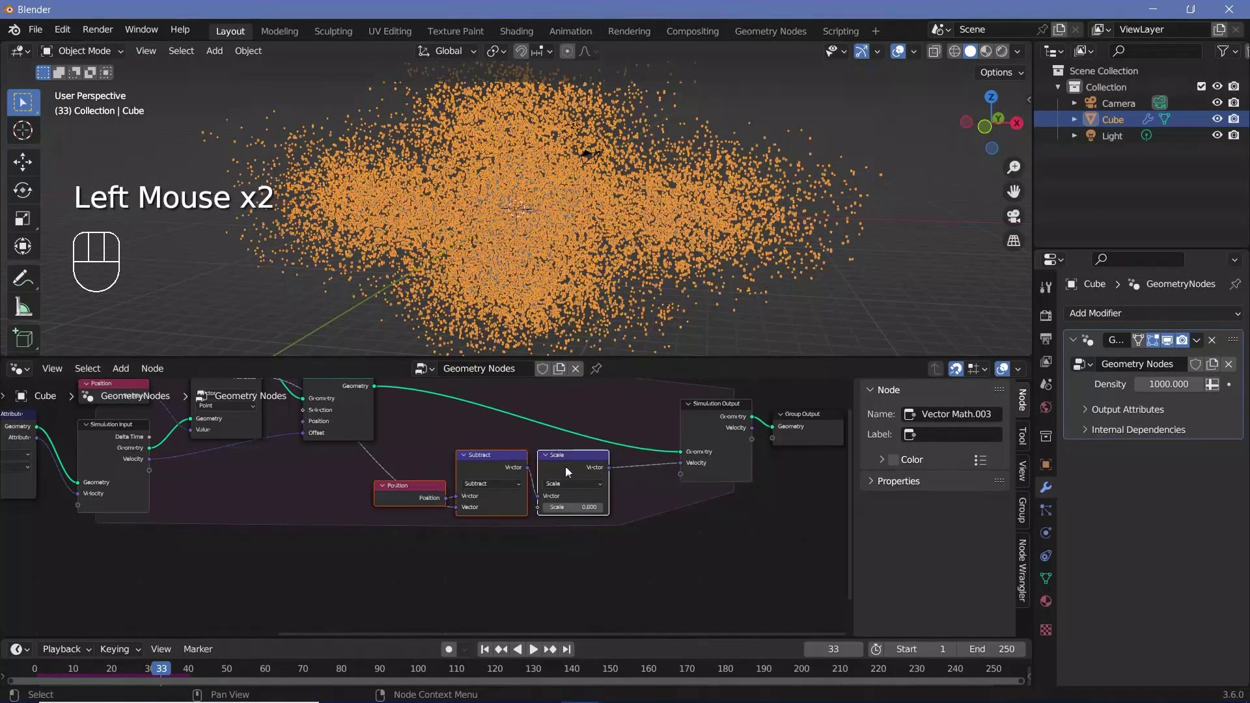
{"action": "left_click_drag", "start_coordinate": [600, 495], "coordinate": [447, 495]}
{"action": "middle_click_drag", "start_coordinate": [447, 495], "coordinate": [517, 483]}
- Insert a Vector Math node on the link between Scale and Simulation Output's Velocity input
{"action": "scroll", "coordinate": [517, 483], "scroll_direction": "up", "scroll_amount": 2}
{"action": "key", "text": "shift+a"}
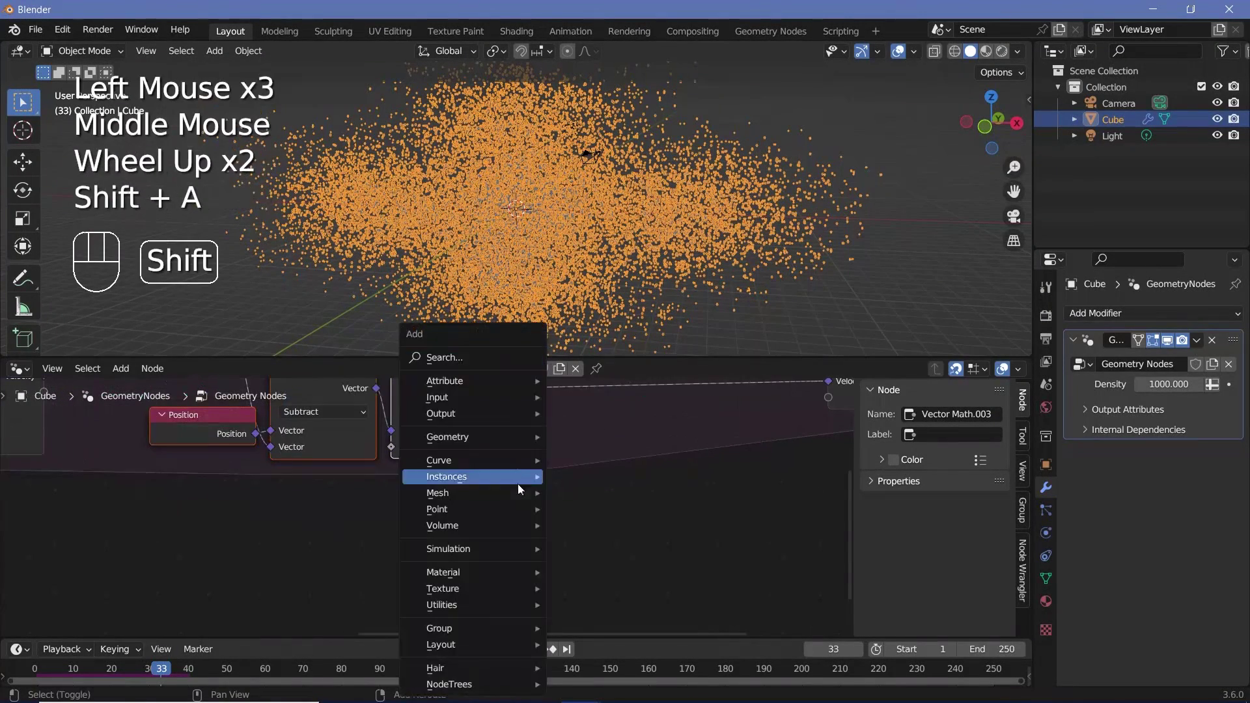
{"action": "left_click", "coordinate": [487, 358]}
{"action": "type", "text": "vector ma"}
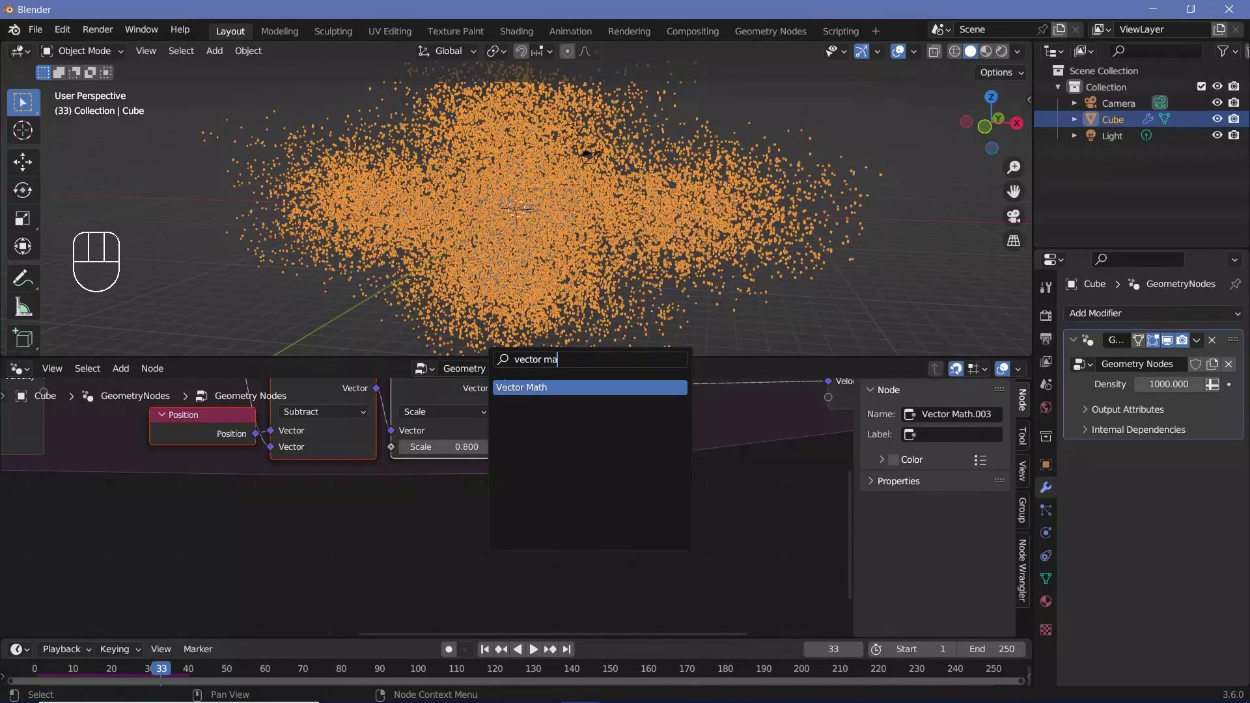
{"action": "key", "text": "Return"}
{"action": "left_click", "coordinate": [521, 456]}
{"action": "mouse_move", "coordinate": [572, 408]}
{"action": "middle_mouse_down"}
{"action": "mouse_move", "coordinate": [564, 478]}
{"action": "mouse_move", "coordinate": [551, 429]}
{"action": "mouse_move", "coordinate": [593, 406]}
{"action": "middle_mouse_up"}
{"action": "left_click", "coordinate": [552, 453]}
- Add a Noise Texture node in the empty area below the simulation zone
{"action": "middle_click_drag", "start_coordinate": [352, 602], "coordinate": [466, 510]}
{"action": "scroll", "coordinate": [438, 500], "scroll_direction": "up", "scroll_amount": 1}
{"action": "scroll", "coordinate": [438, 499], "scroll_direction": "down", "scroll_amount": 1}
{"action": "key", "text": "shift+a"}
{"action": "left_click", "coordinate": [411, 358]}
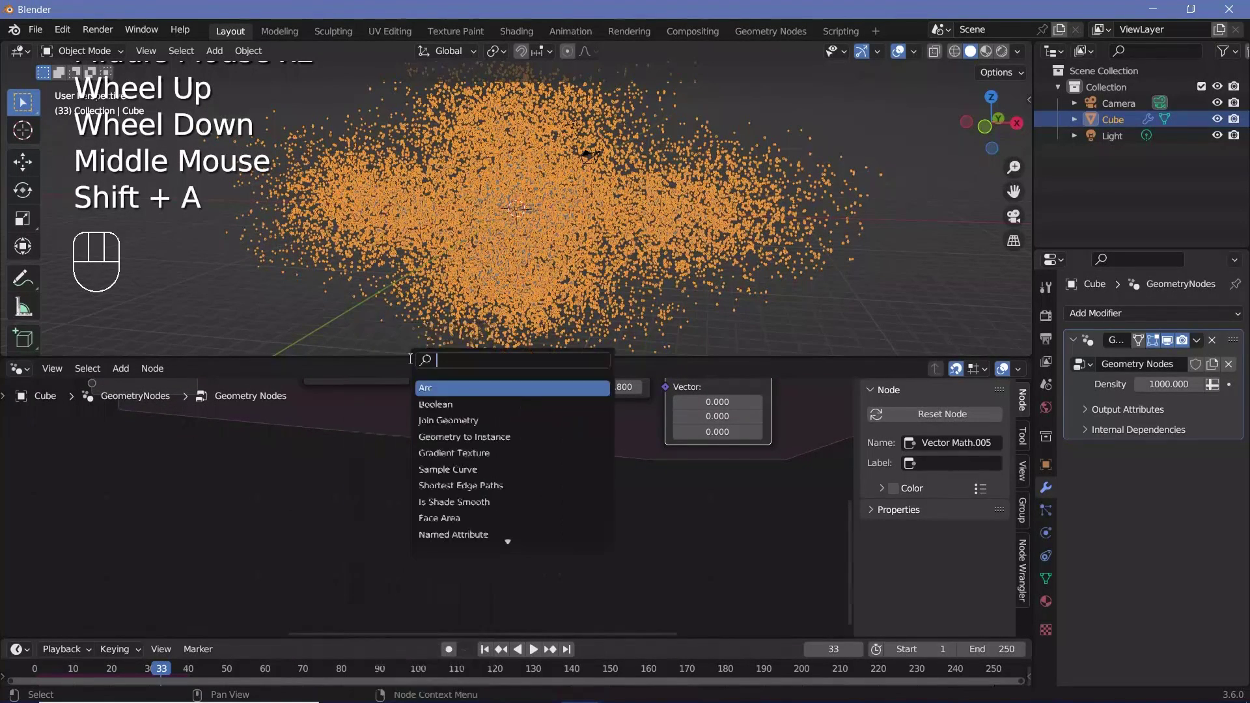
{"action": "type", "text": "noise"}
{"action": "left_click", "coordinate": [450, 388]}
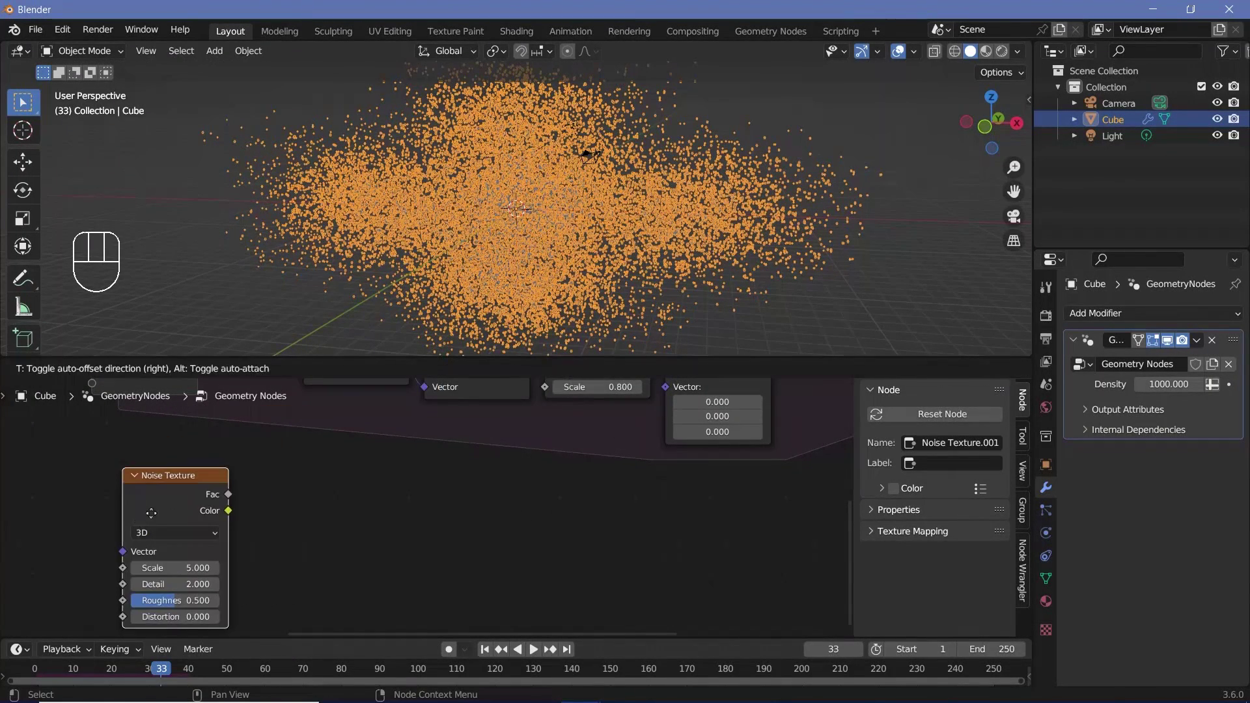
{"action": "left_click", "coordinate": [213, 504]}
{"action": "middle_click_drag", "start_coordinate": [214, 505], "coordinate": [306, 482]}
{"action": "scroll", "coordinate": [306, 482], "scroll_direction": "up", "scroll_amount": 1}
{"action": "scroll", "coordinate": [307, 482], "scroll_direction": "up", "scroll_amount": 1}
{"action": "scroll", "coordinate": [321, 511], "scroll_direction": "down", "scroll_amount": 1}
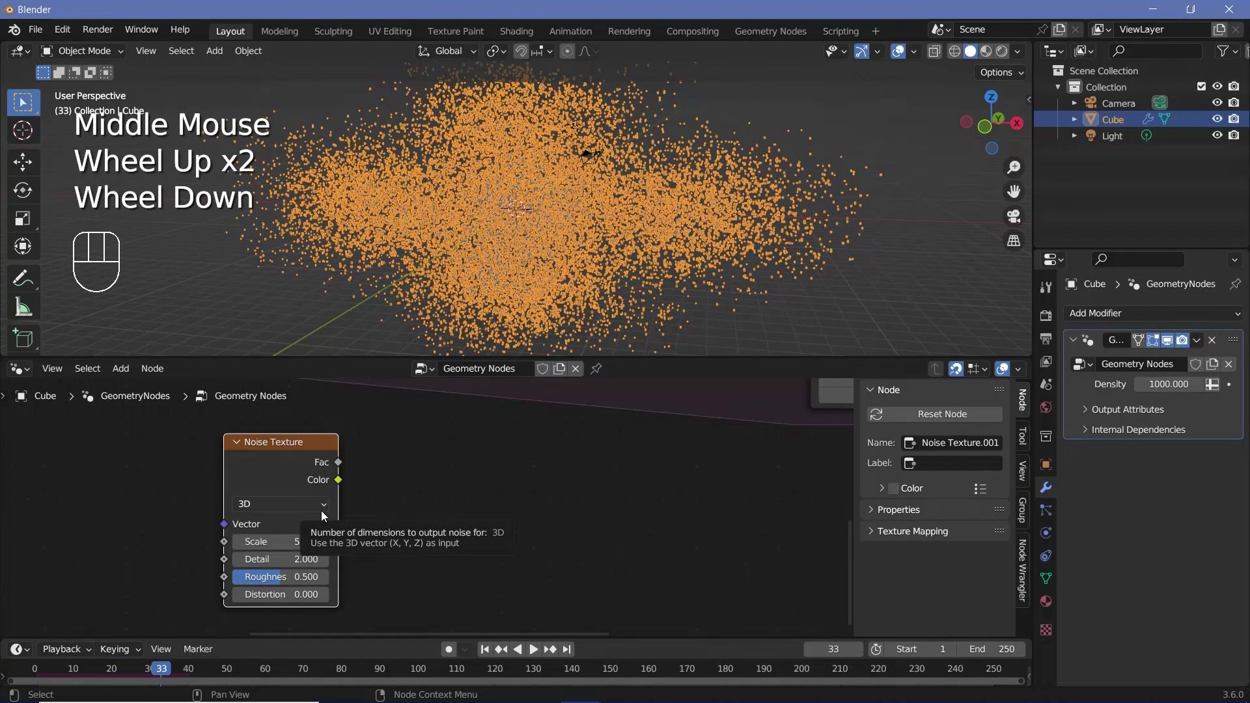
- Add a Vector Math node set to Subtract beside the Noise Texture
{"action": "key", "text": "shift+a"}
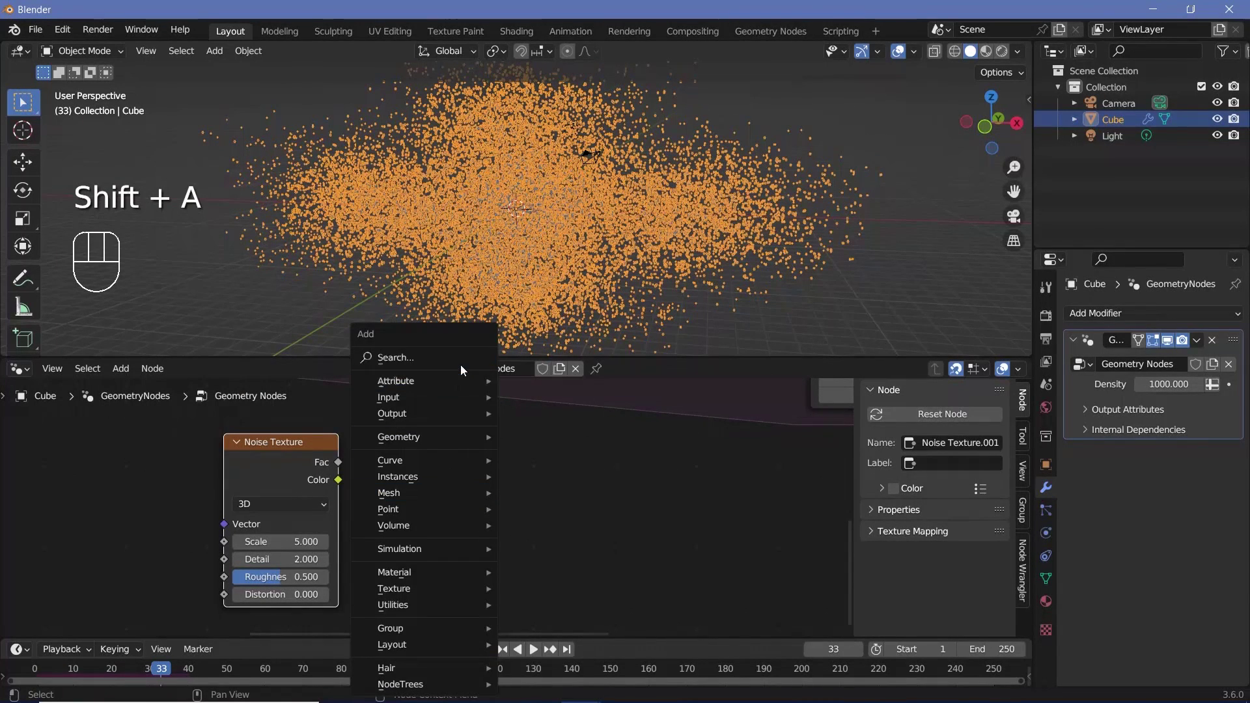
{"action": "left_click", "coordinate": [460, 364]}
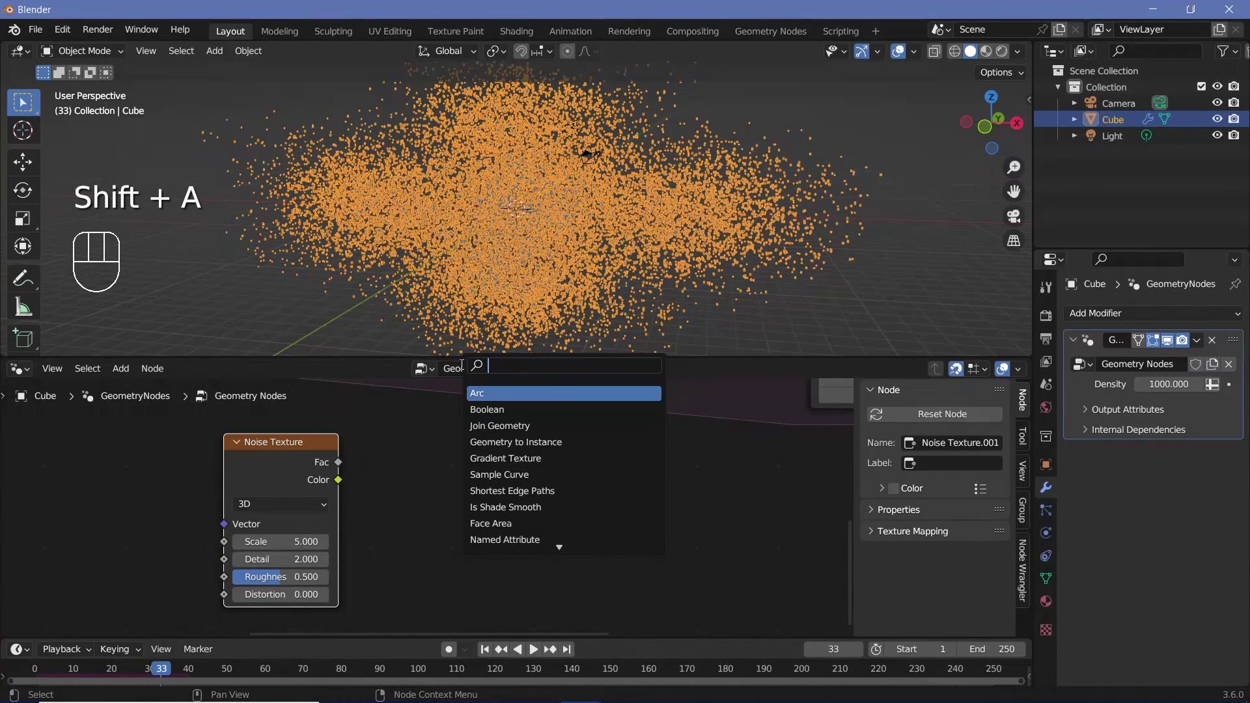
{"action": "type", "text": "vecot"}
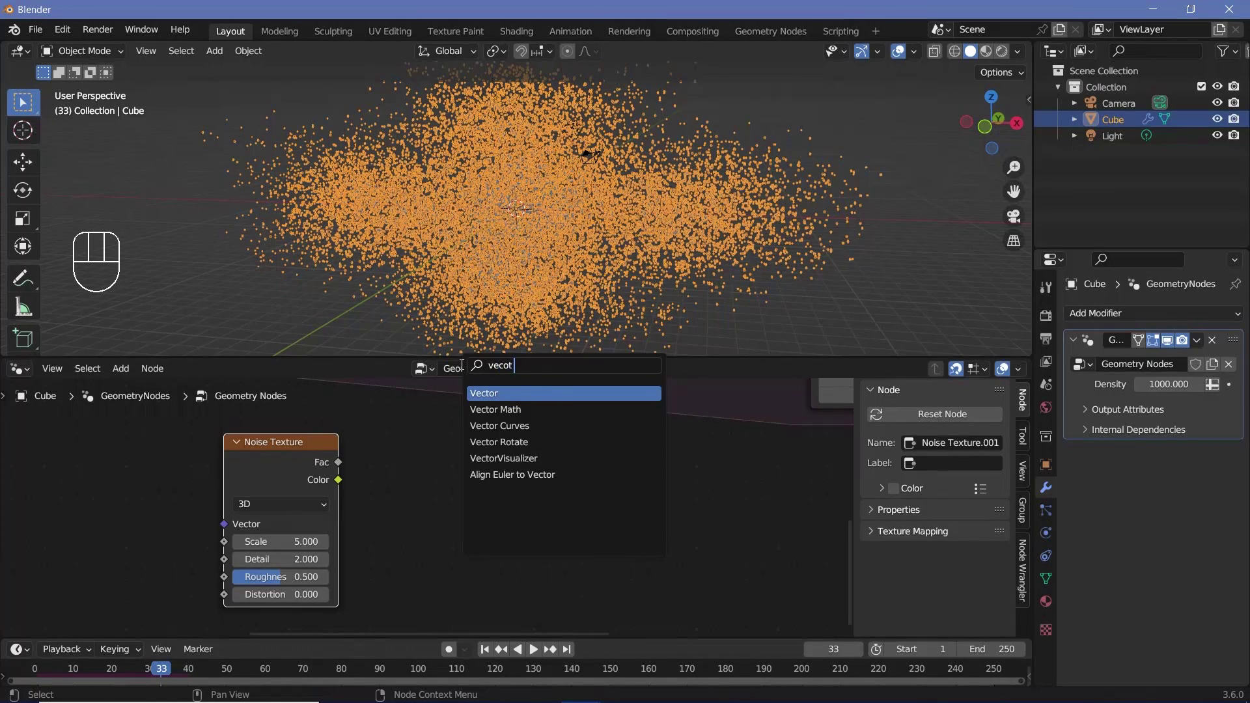
{"action": "left_click", "coordinate": [495, 409]}
{"action": "left_click", "coordinate": [427, 456]}
{"action": "left_click", "coordinate": [426, 487]}
{"action": "left_click", "coordinate": [417, 459]}
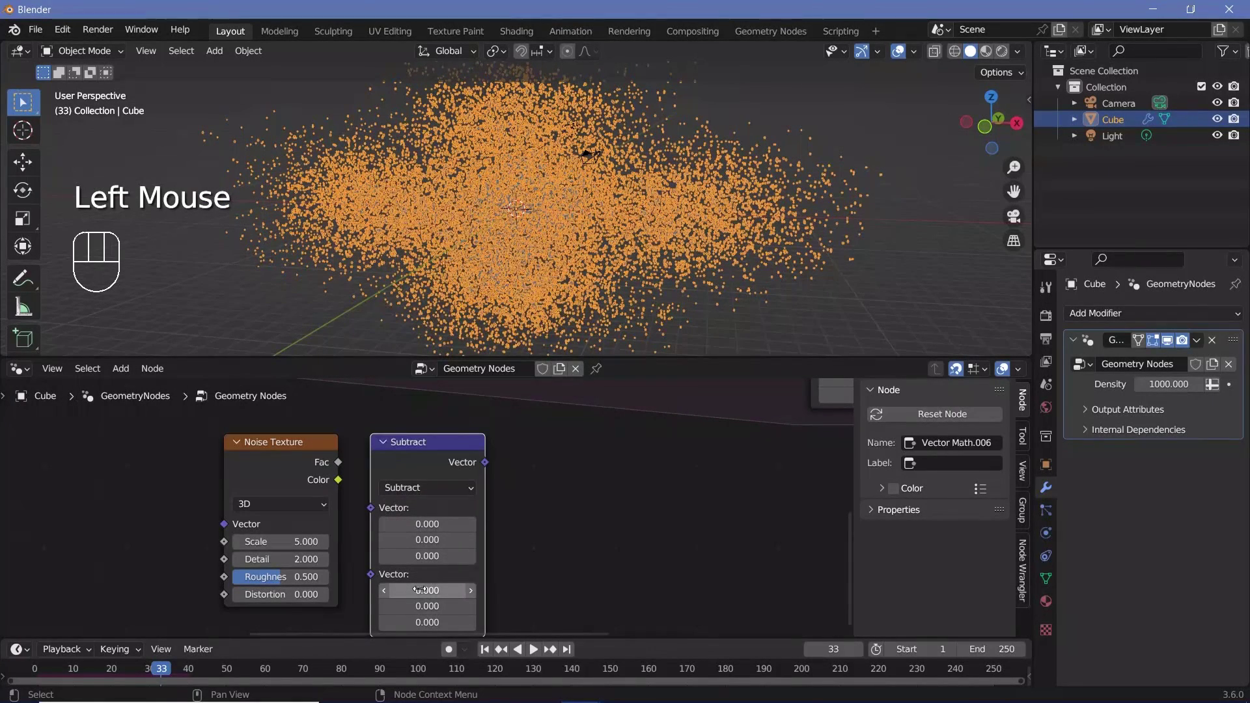
- Set the new Subtract node's second vector to 0.5 on all axes and connect the noise Color to its first vector
{"action": "left_click_drag", "start_coordinate": [419, 590], "coordinate": [420, 623], "text": "shift"}
{"action": "type", "text": "0.5"}
{"action": "key", "text": "Return"}
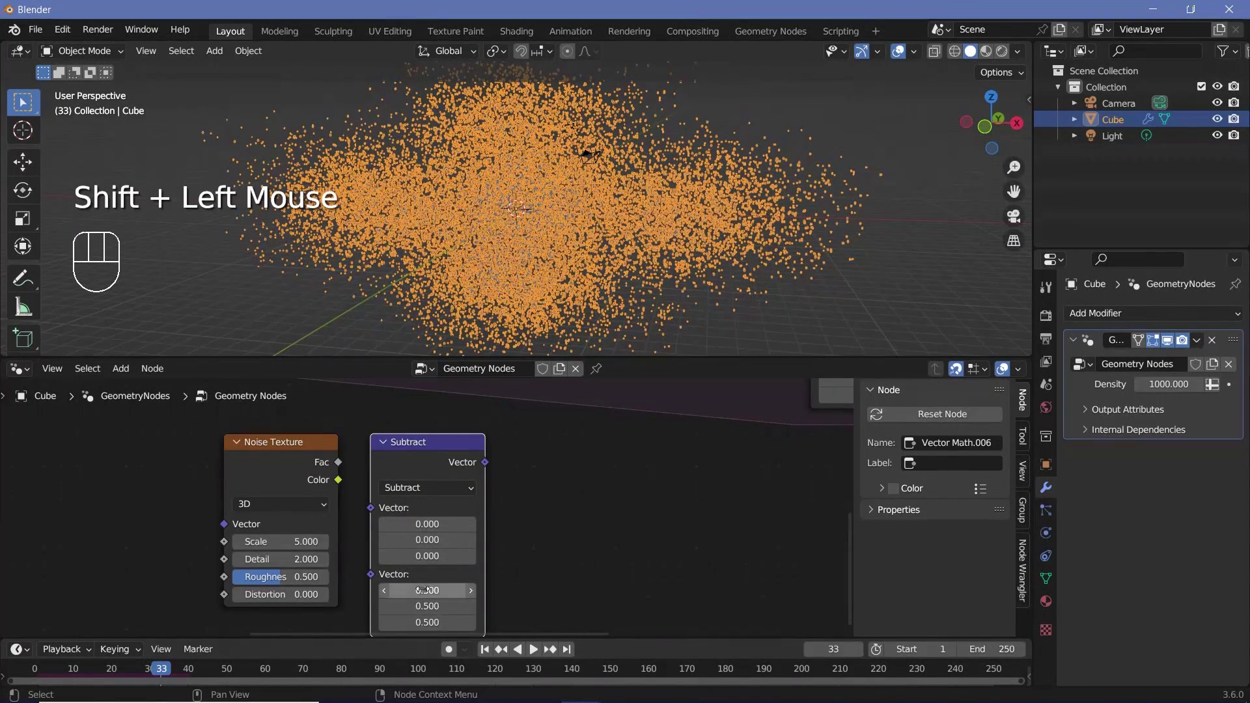
{"action": "left_click_drag", "start_coordinate": [338, 480], "coordinate": [370, 508]}
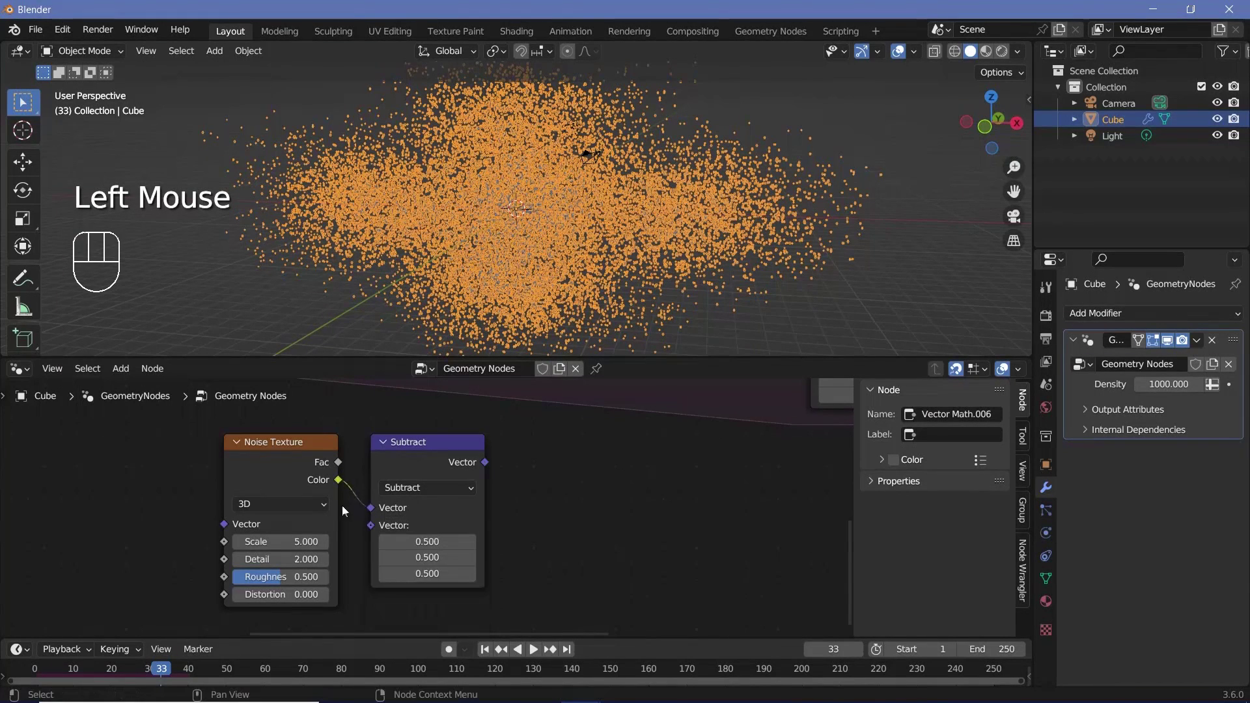
- Move Subtract closer to the Noise Texture and add a Vector Math node set to Scale after it
{"action": "left_click_drag", "start_coordinate": [409, 464], "coordinate": [392, 463]}
{"action": "key", "text": "shift+a"}
{"action": "type", "text": "e"}
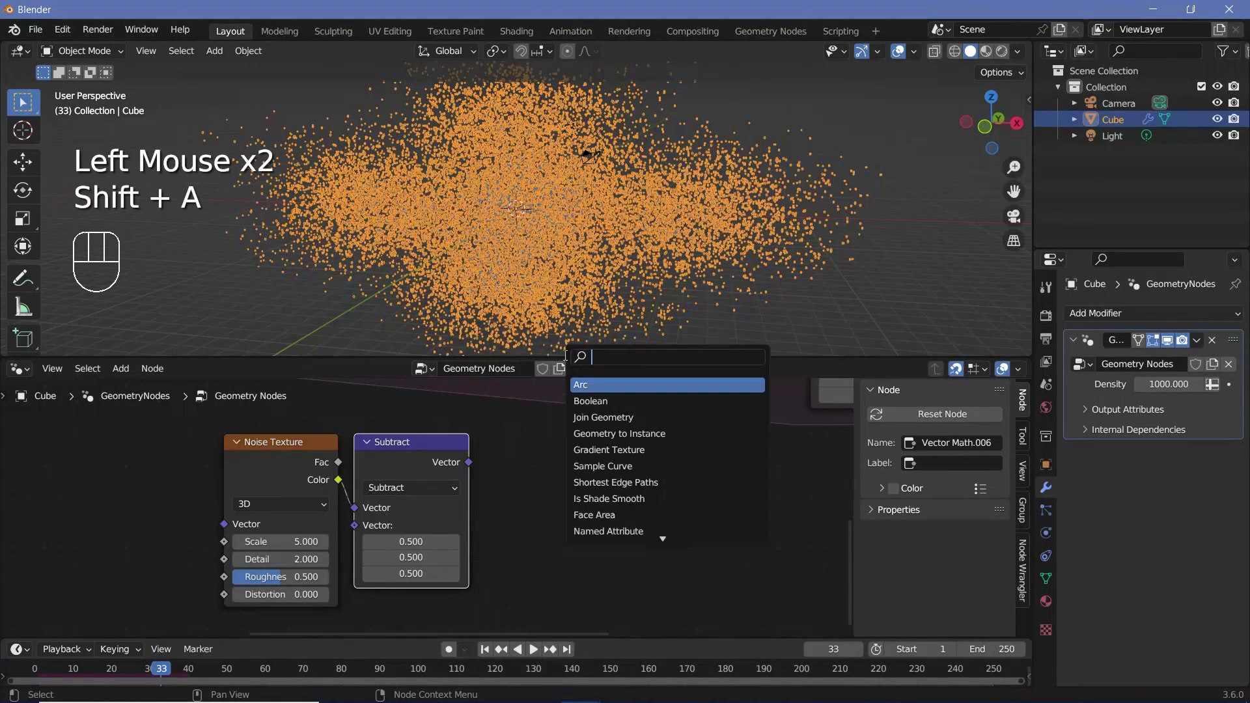
{"action": "type", "text": "v"}
{"action": "key", "text": "BackSpace"}
{"action": "key", "text": "BackSpace"}
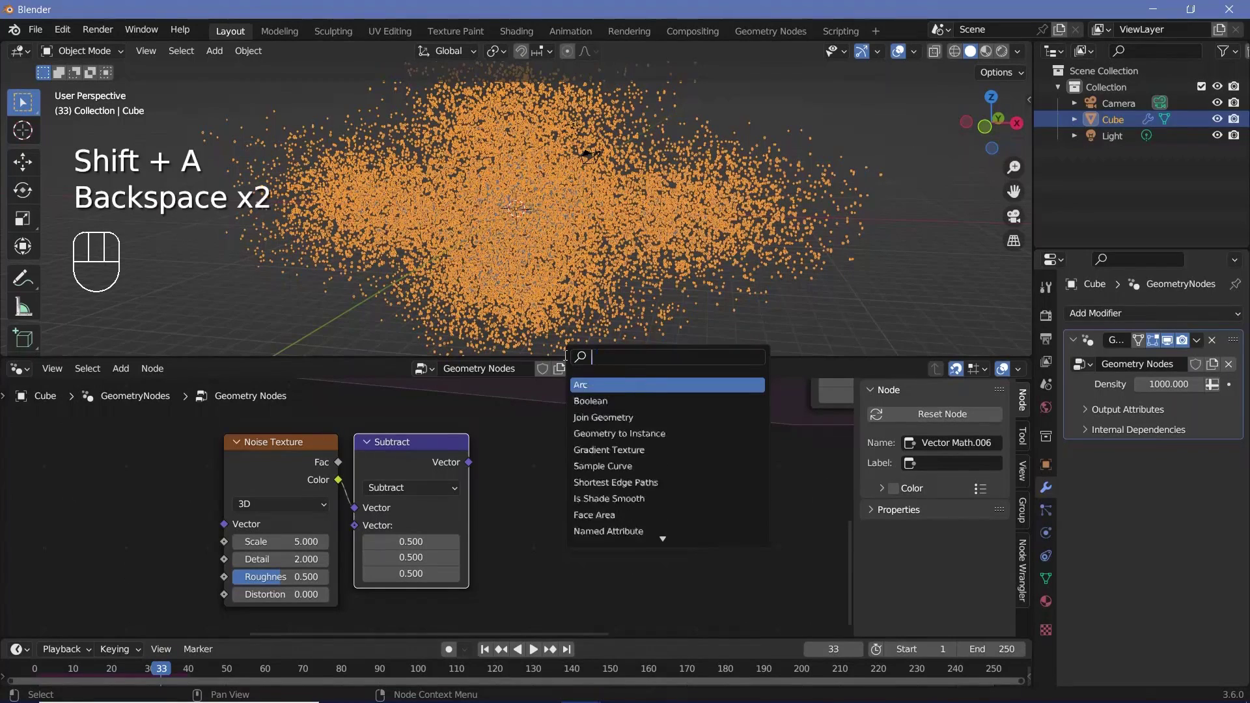
{"action": "type", "text": "vec"}
{"action": "left_click", "coordinate": [600, 401]}
{"action": "left_click", "coordinate": [517, 463]}
{"action": "left_click", "coordinate": [515, 472]}
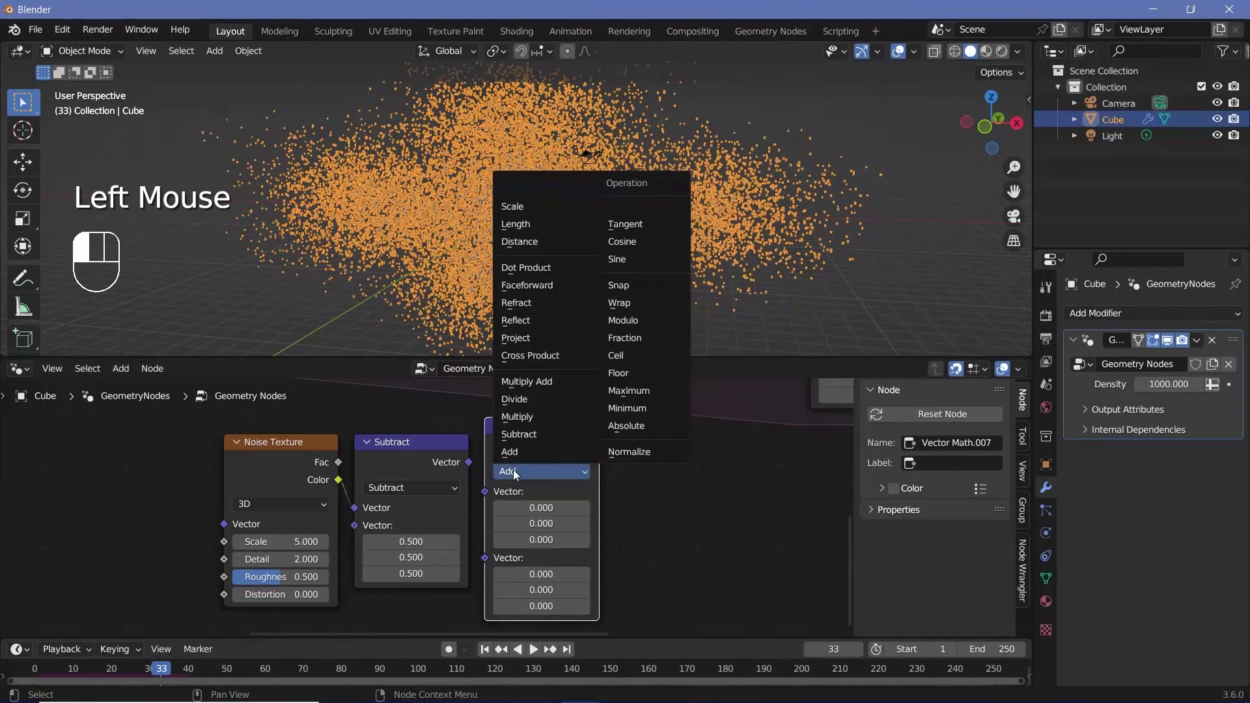
{"action": "left_click", "coordinate": [527, 207]}
- Feed the noise Subtract result into the new Scale node and set its scale to 0.2
{"action": "left_click_drag", "start_coordinate": [469, 463], "coordinate": [486, 492]}
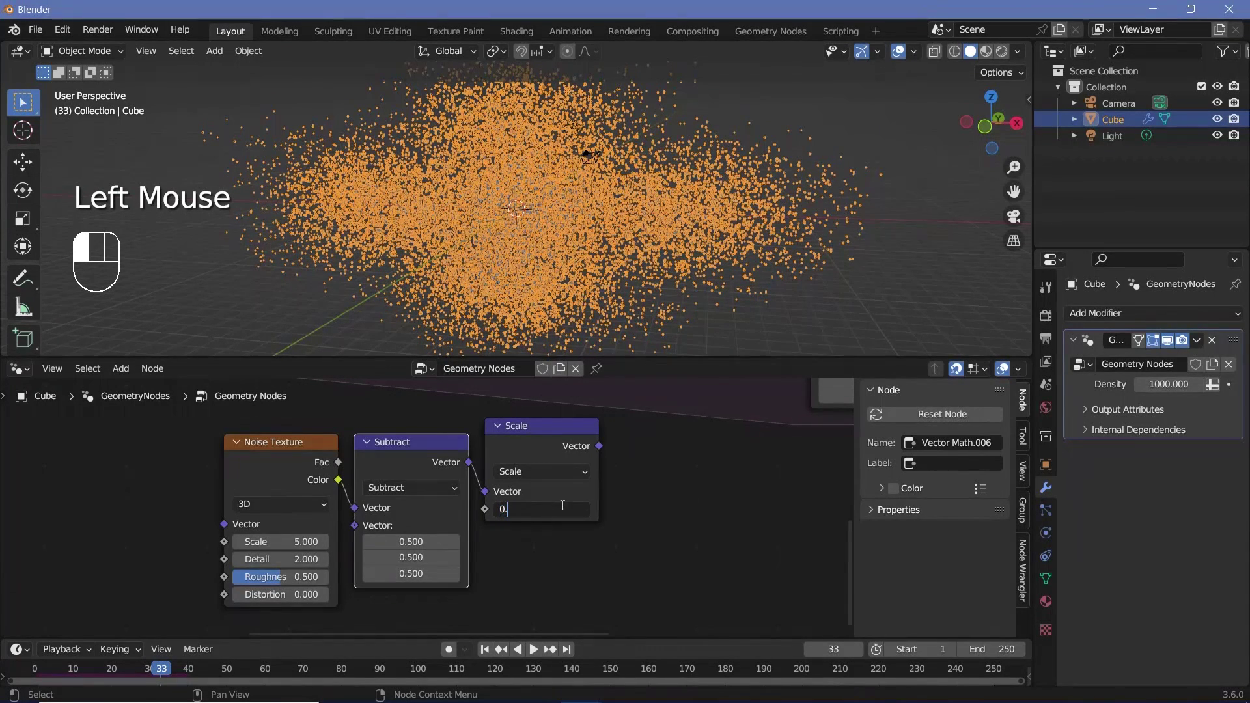
{"action": "type", "text": "2"}
{"action": "key", "text": "Return"}
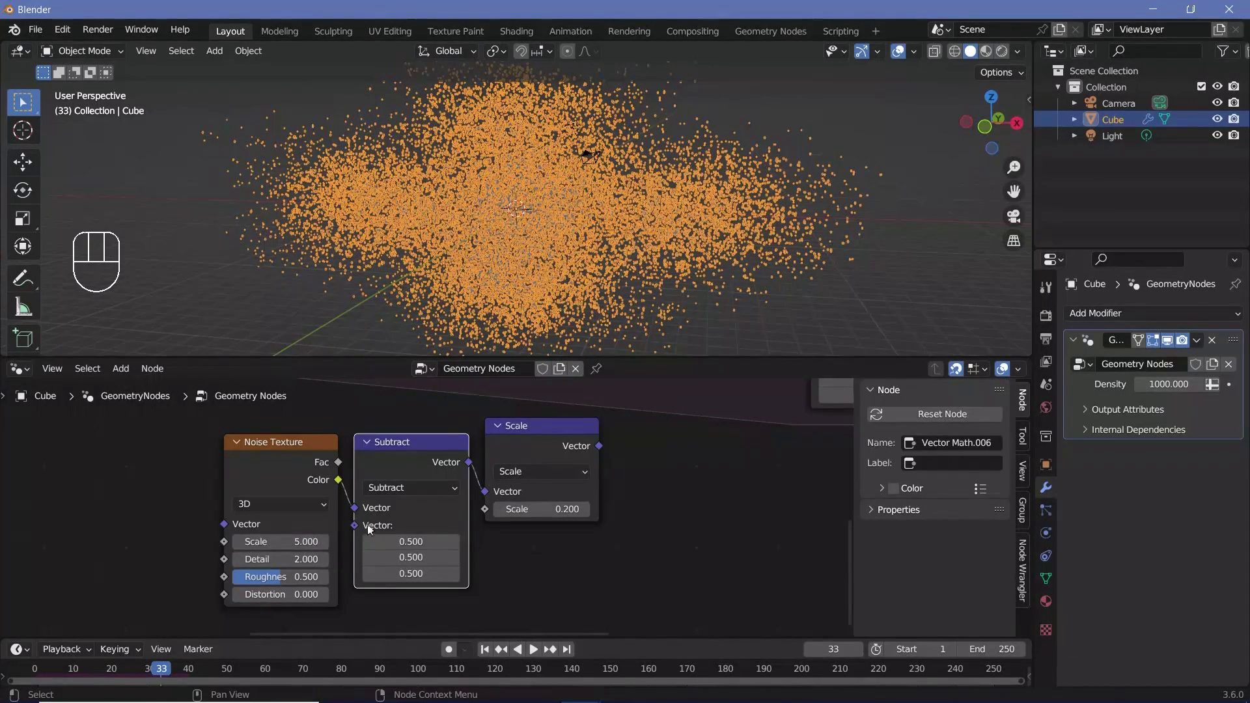
- Connect the noise Scale node's output to the second vector of the Add node in the simulation zone
{"action": "middle_click_drag", "start_coordinate": [665, 462], "coordinate": [447, 581]}
{"action": "scroll", "coordinate": [627, 470], "scroll_direction": "down", "scroll_amount": 2}
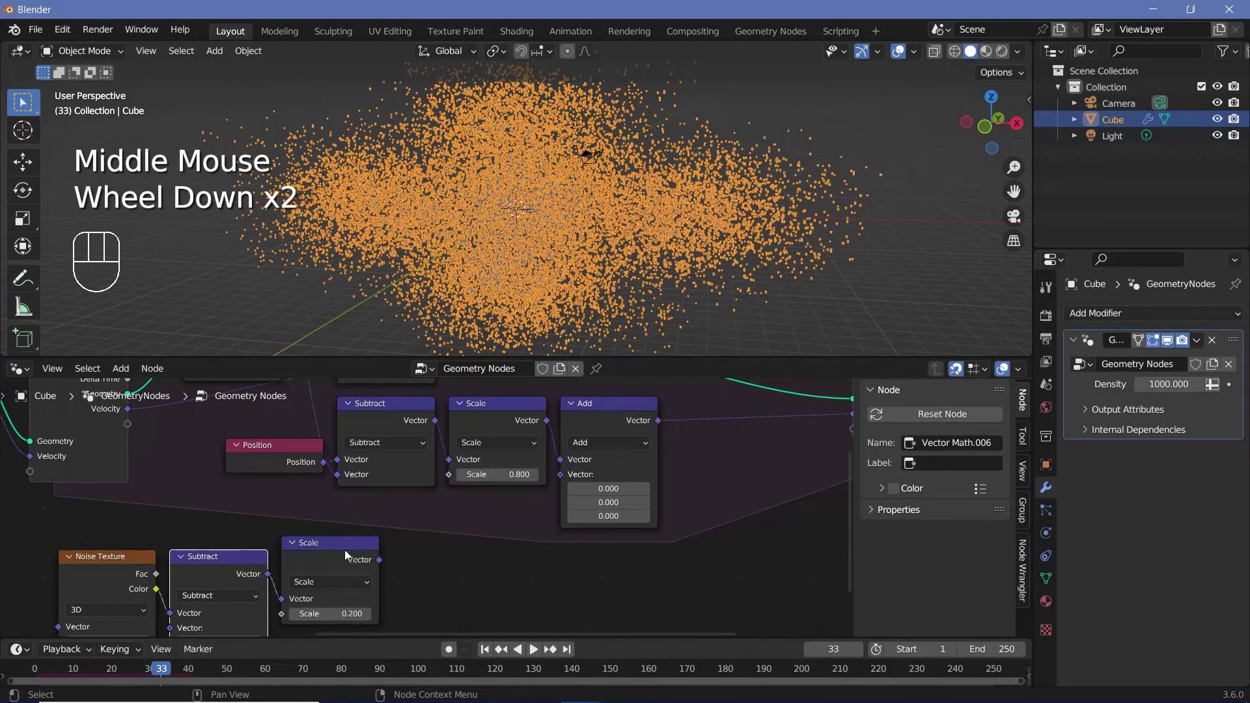
{"action": "left_click_drag", "start_coordinate": [346, 554], "coordinate": [568, 476]}
{"action": "middle_click_drag", "start_coordinate": [458, 575], "coordinate": [573, 469]}
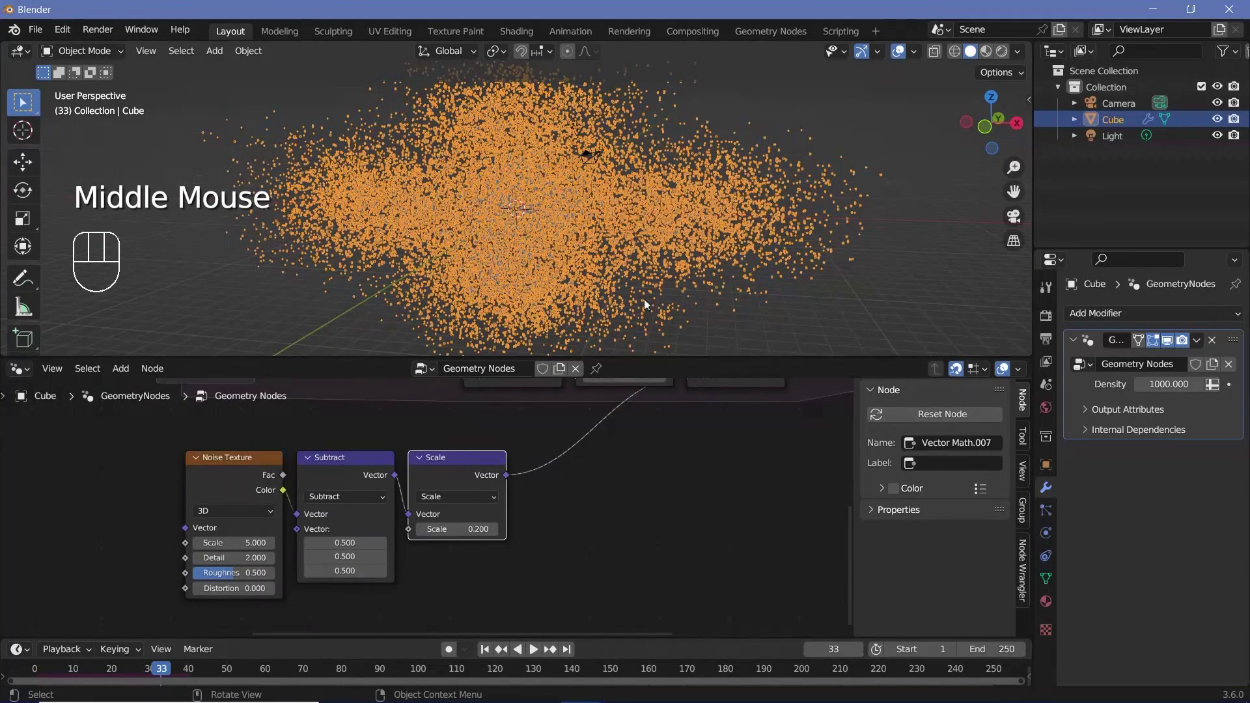
- Play the simulation from frame 0 and examine how the new noise disturbs the outer particles
{"action": "middle_click_drag", "start_coordinate": [443, 529], "coordinate": [423, 493]}
{"action": "scroll", "coordinate": [423, 493], "scroll_direction": "up", "scroll_amount": 3}
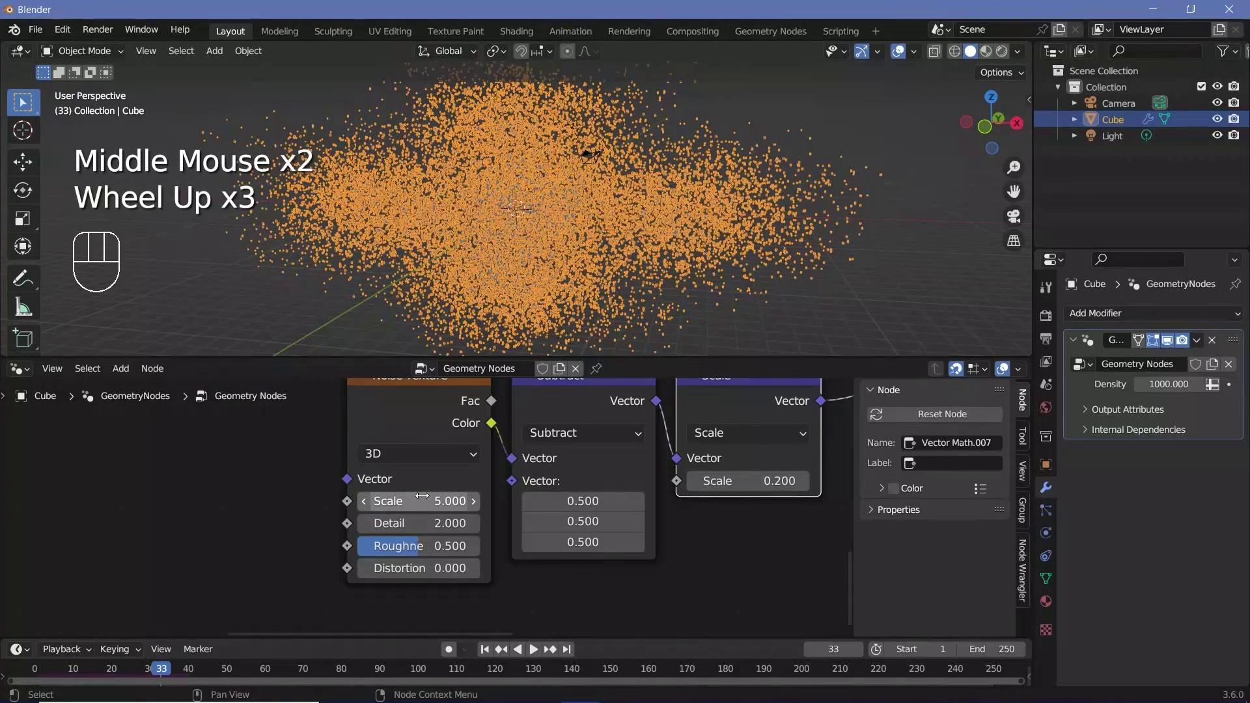
{"action": "left_click", "coordinate": [34, 671]}
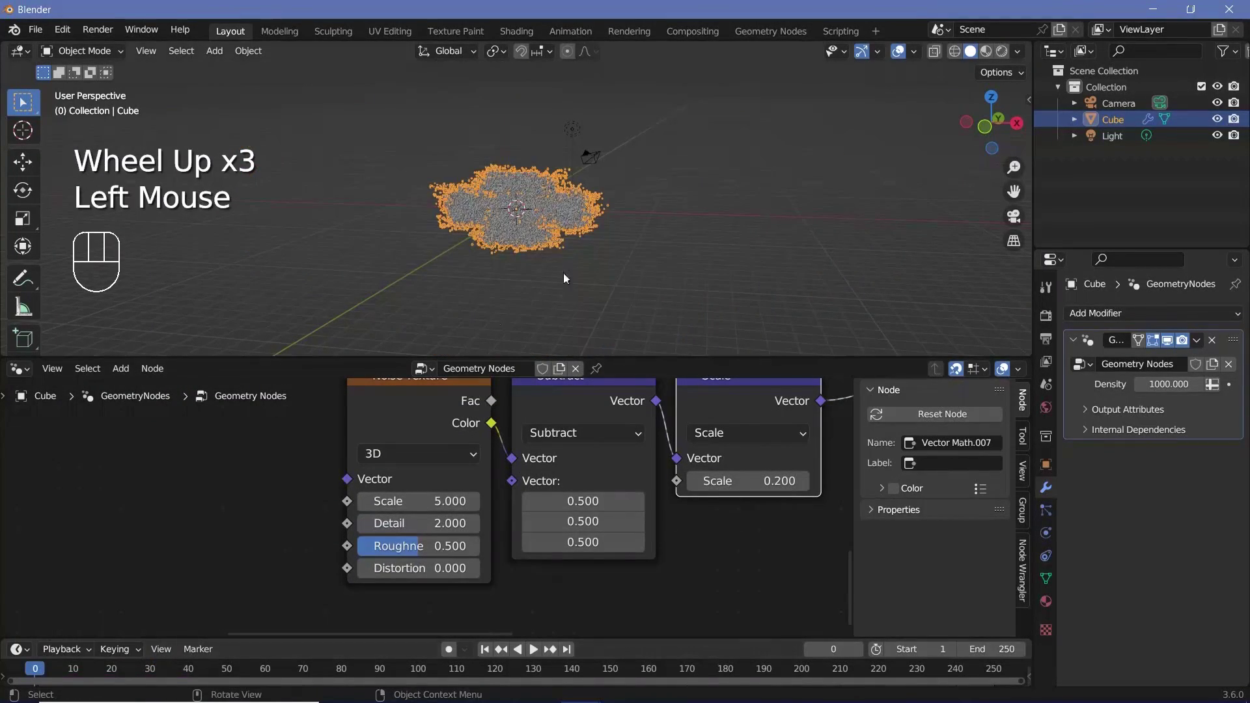
{"action": "key", "text": "space"}
{"action": "key", "text": "space"}
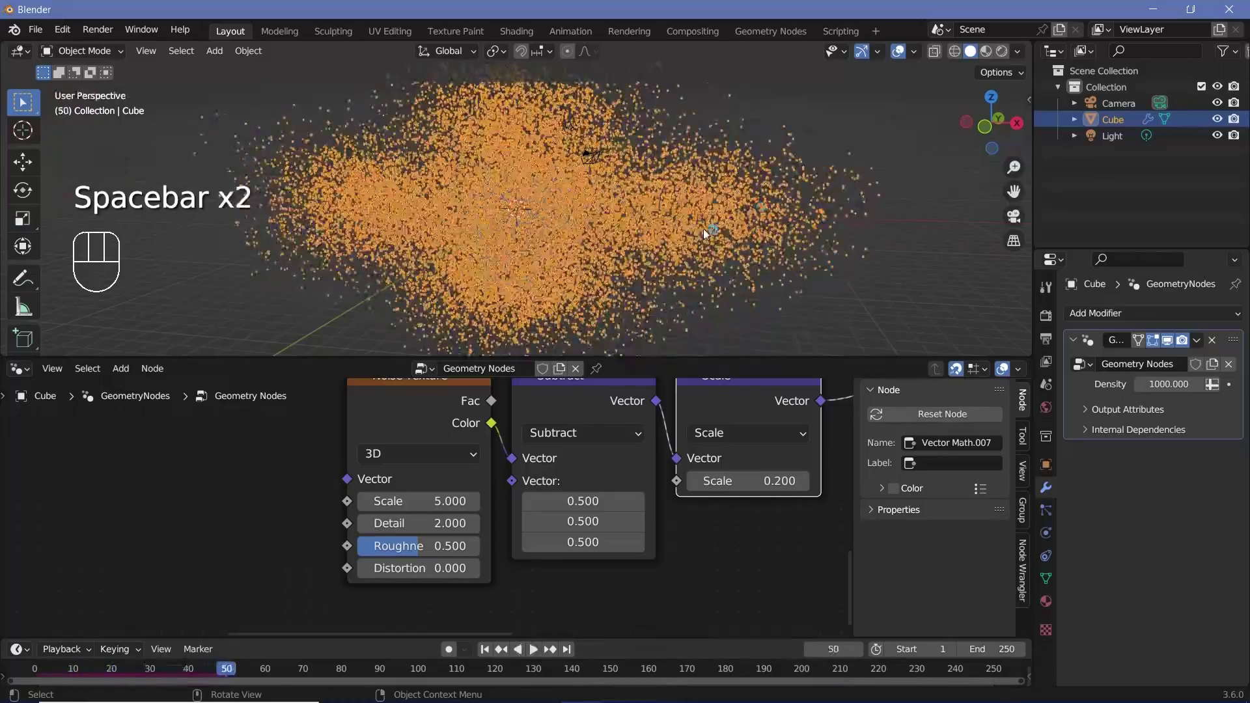
{"action": "scroll", "coordinate": [705, 233], "scroll_direction": "up", "scroll_amount": 2}
{"action": "scroll", "coordinate": [706, 234], "scroll_direction": "down", "scroll_amount": 1}
{"action": "middle_click_drag", "start_coordinate": [706, 233], "coordinate": [615, 211], "text": "shift"}
{"action": "scroll", "coordinate": [616, 211], "scroll_direction": "down", "scroll_amount": 1}
{"action": "scroll", "coordinate": [659, 205], "scroll_direction": "up", "scroll_amount": 2}
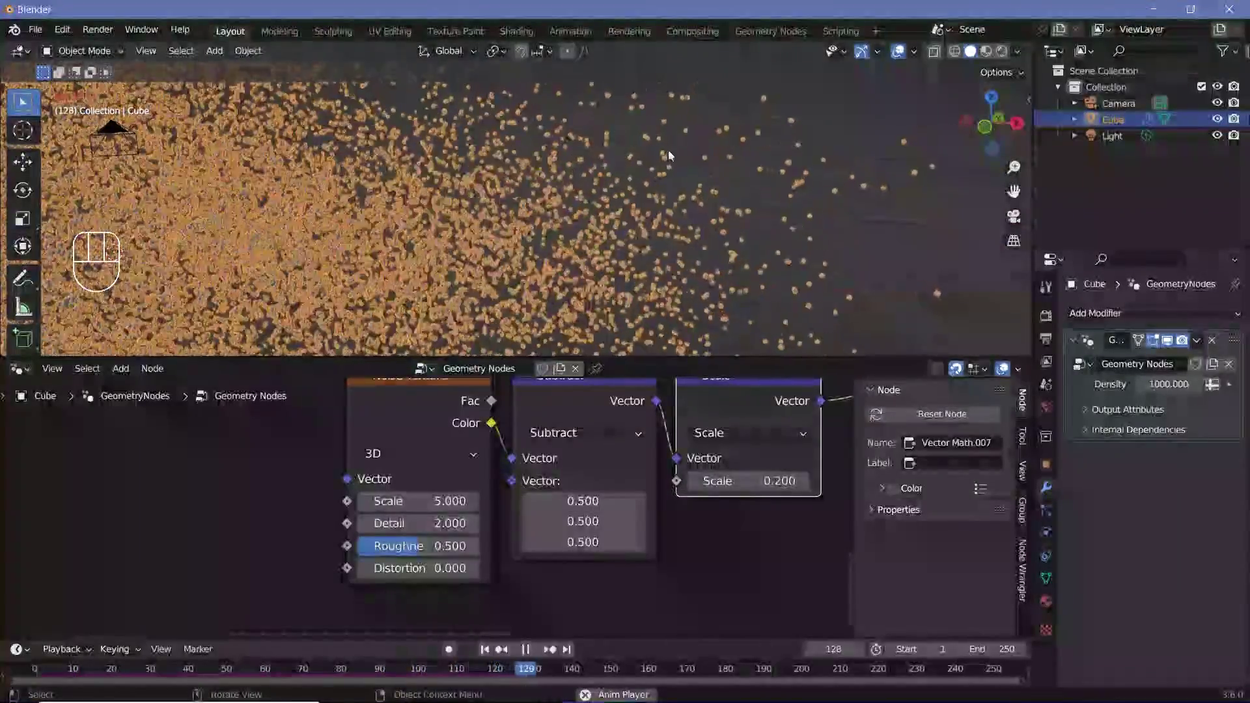
{"action": "key", "text": "space"}
- Return to frame 0 and set the scale of the simulation's Noise Texture to 0.2
{"action": "left_click", "coordinate": [35, 669]}
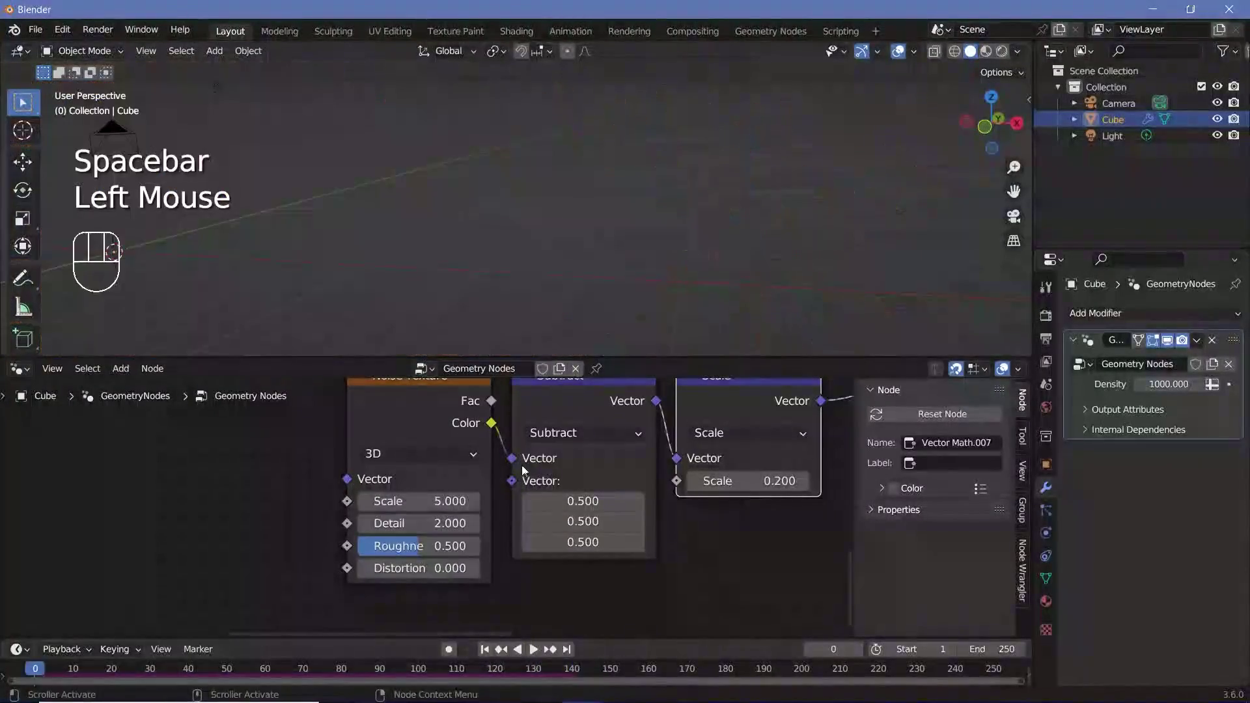
{"action": "double_click", "coordinate": [419, 495]}
{"action": "key", "text": "BackSpace"}
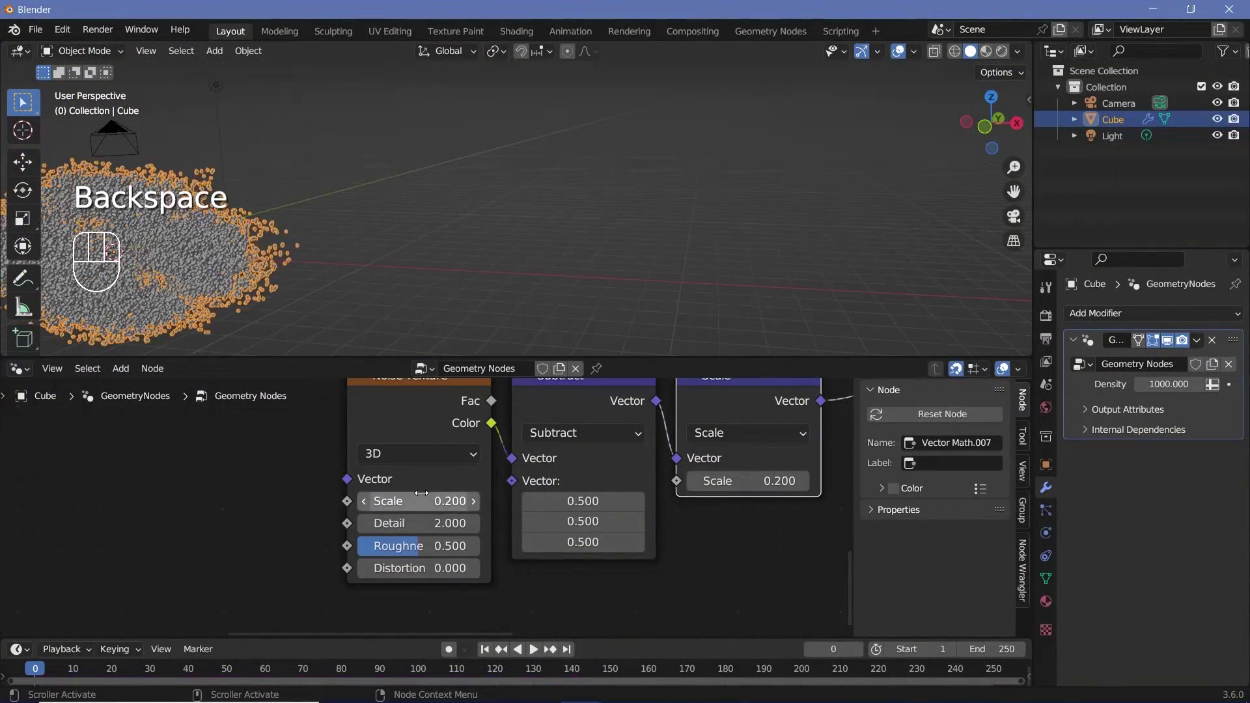
{"action": "scroll", "coordinate": [232, 495], "scroll_direction": "down", "scroll_amount": 2}
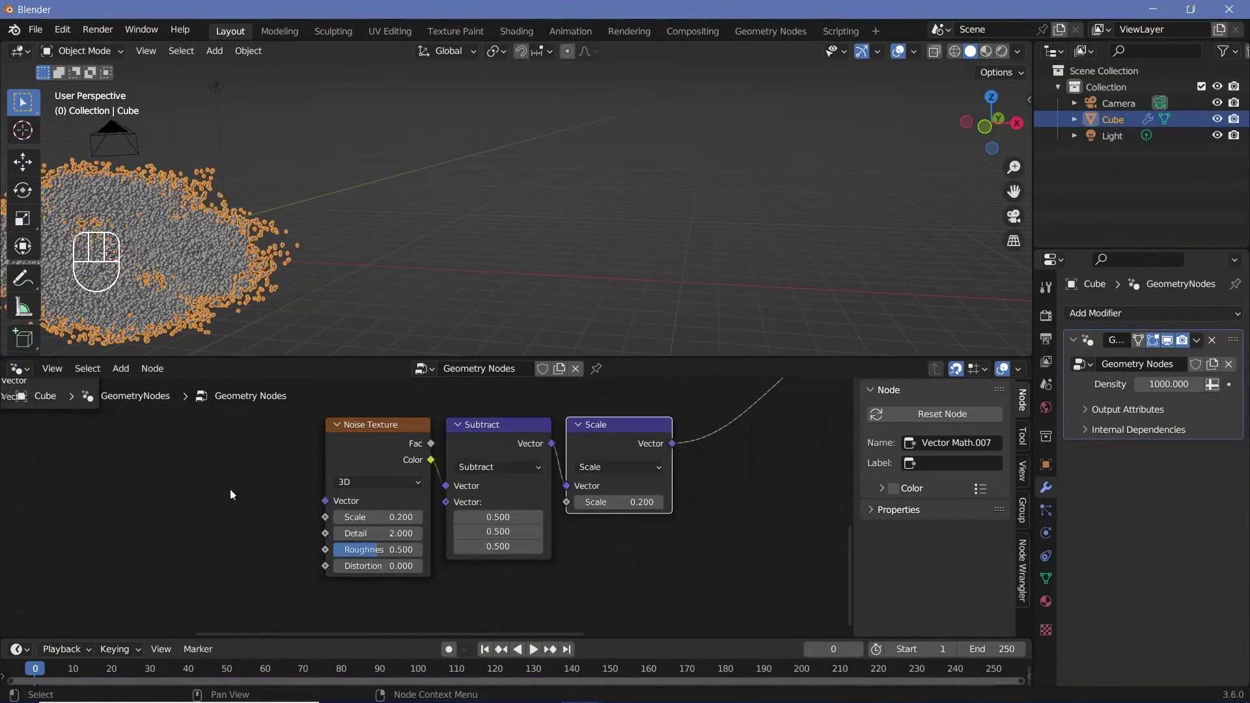
- Replay the simulation from frame 0 several times to check the particle motion with the larger noise pattern
{"action": "left_click", "coordinate": [24, 675]}
{"action": "scroll", "coordinate": [223, 472], "scroll_direction": "down", "scroll_amount": 2}
{"action": "key", "text": "space"}
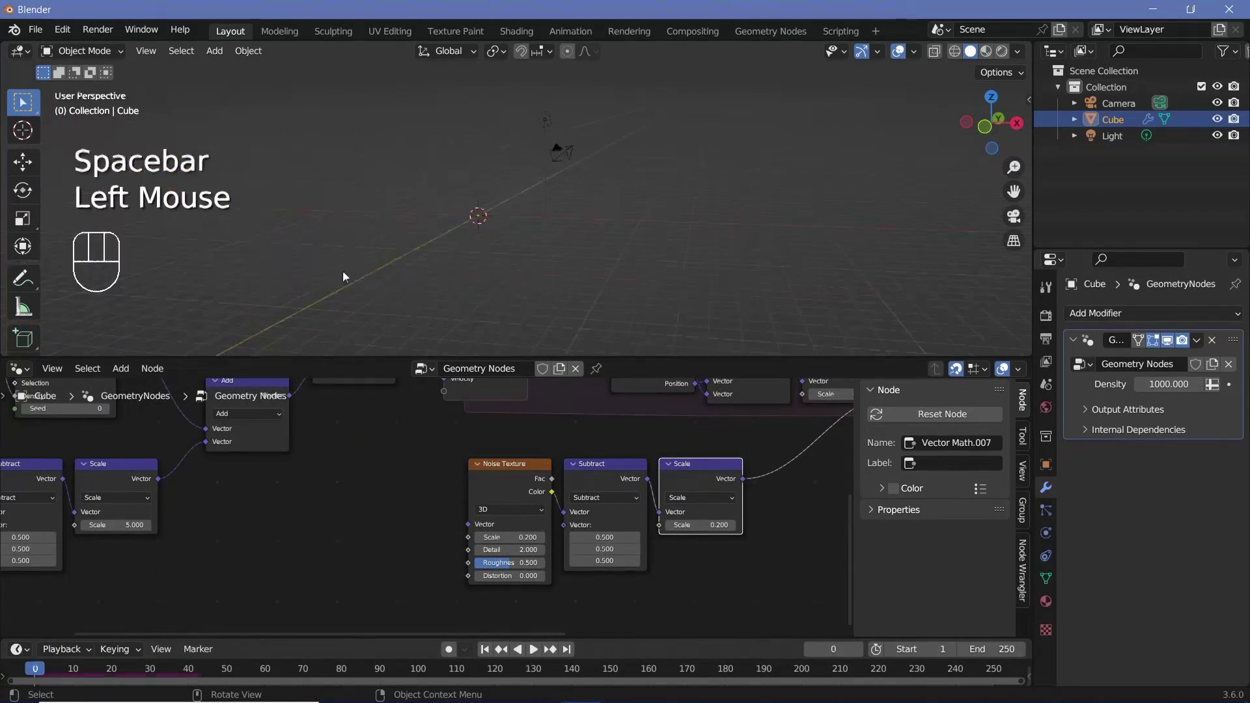
{"action": "left_click", "coordinate": [498, 232]}
{"action": "key", "text": "space"}
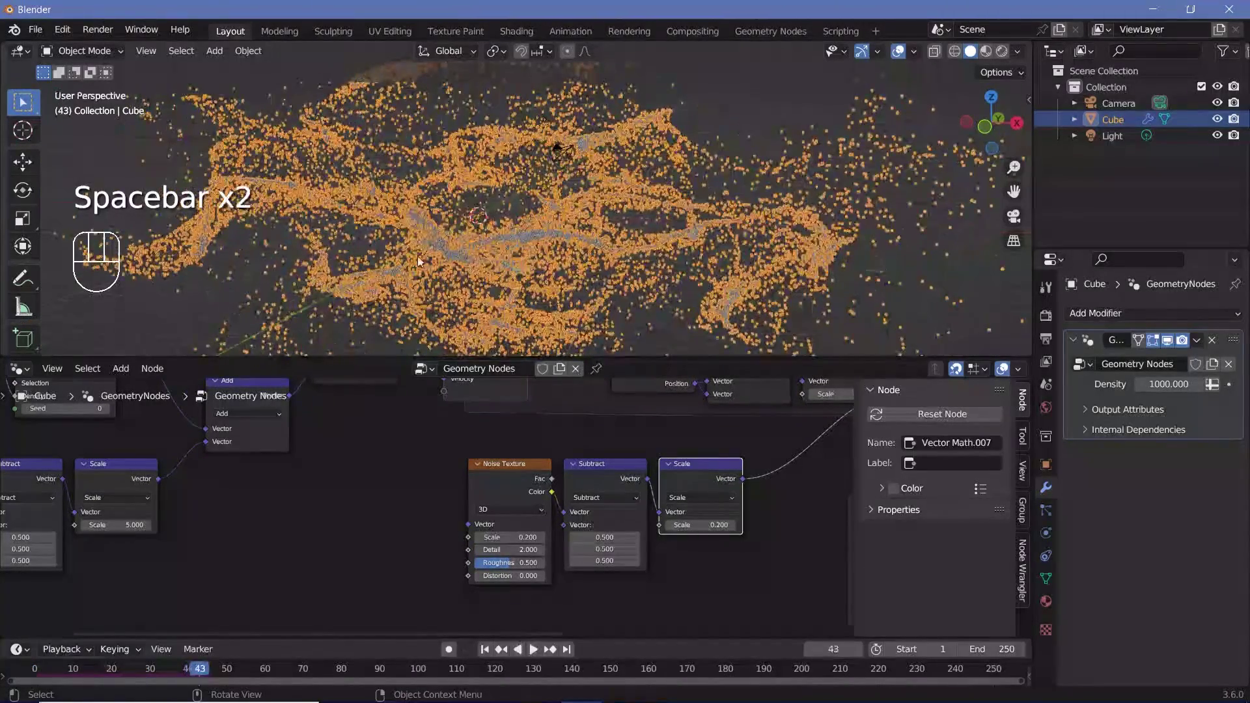
{"action": "left_click", "coordinate": [529, 210]}
{"action": "key", "text": "space"}
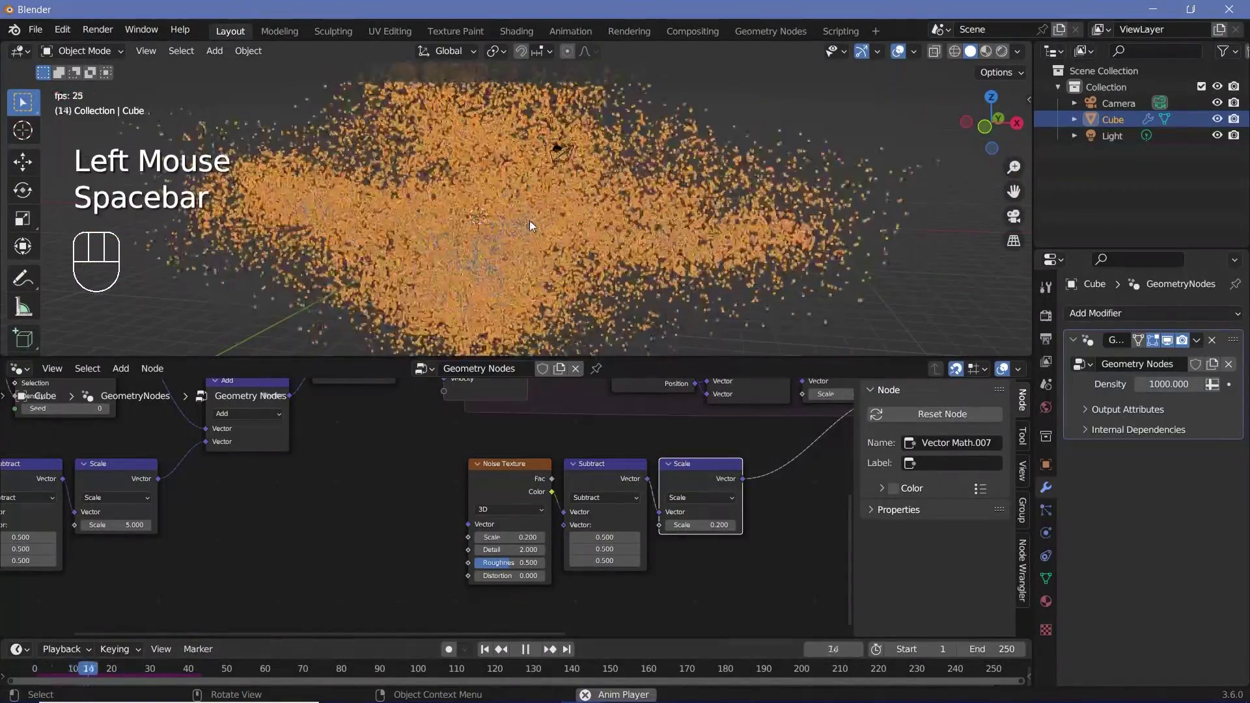
{"action": "left_click", "coordinate": [502, 265]}
{"action": "key", "text": "space"}
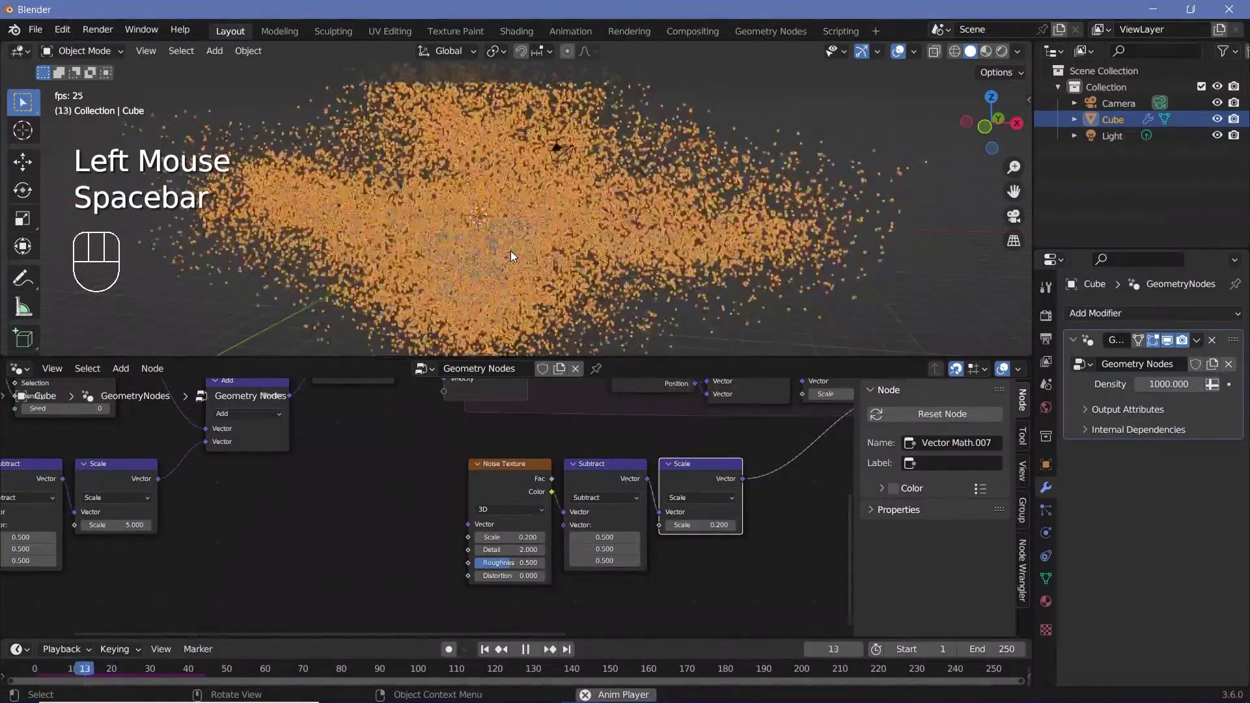
{"action": "key", "text": "space"}
{"action": "left_click", "coordinate": [34, 666]}
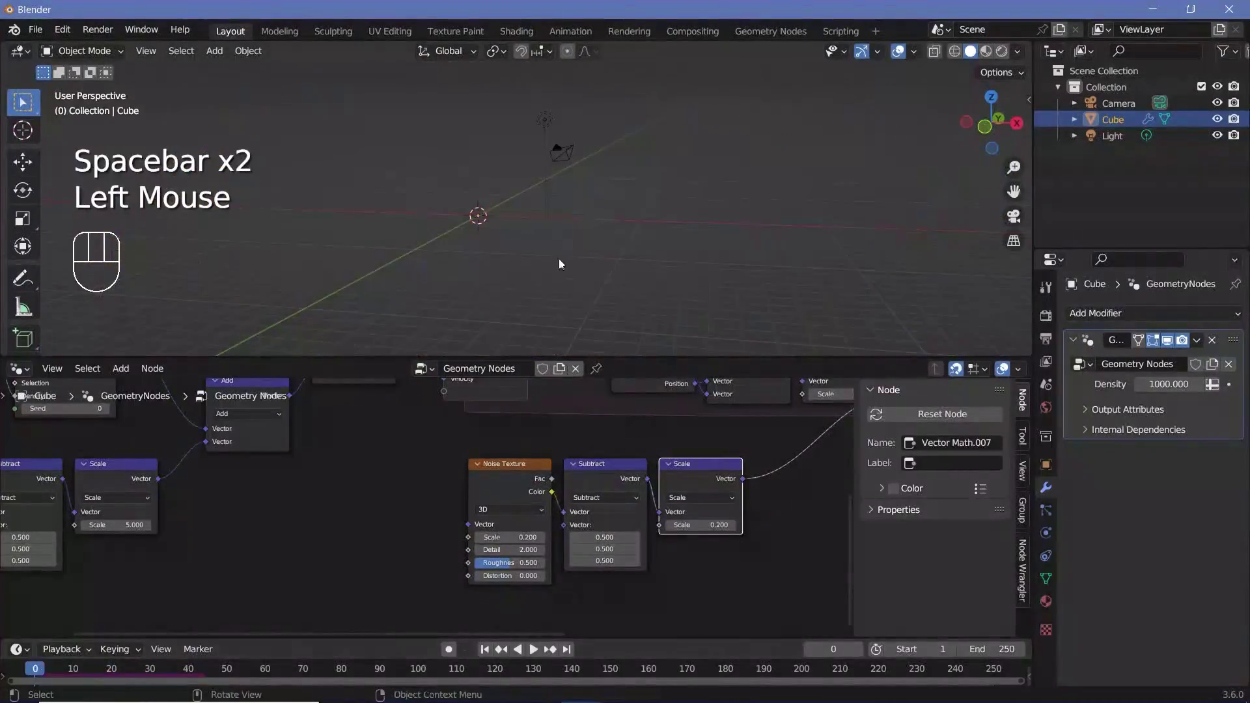
{"action": "key", "text": "space"}
{"action": "key", "text": "space"}
- Step through the simulation frame by frame up to frame 13 to examine how the particles spread
{"action": "left_click", "coordinate": [36, 667]}
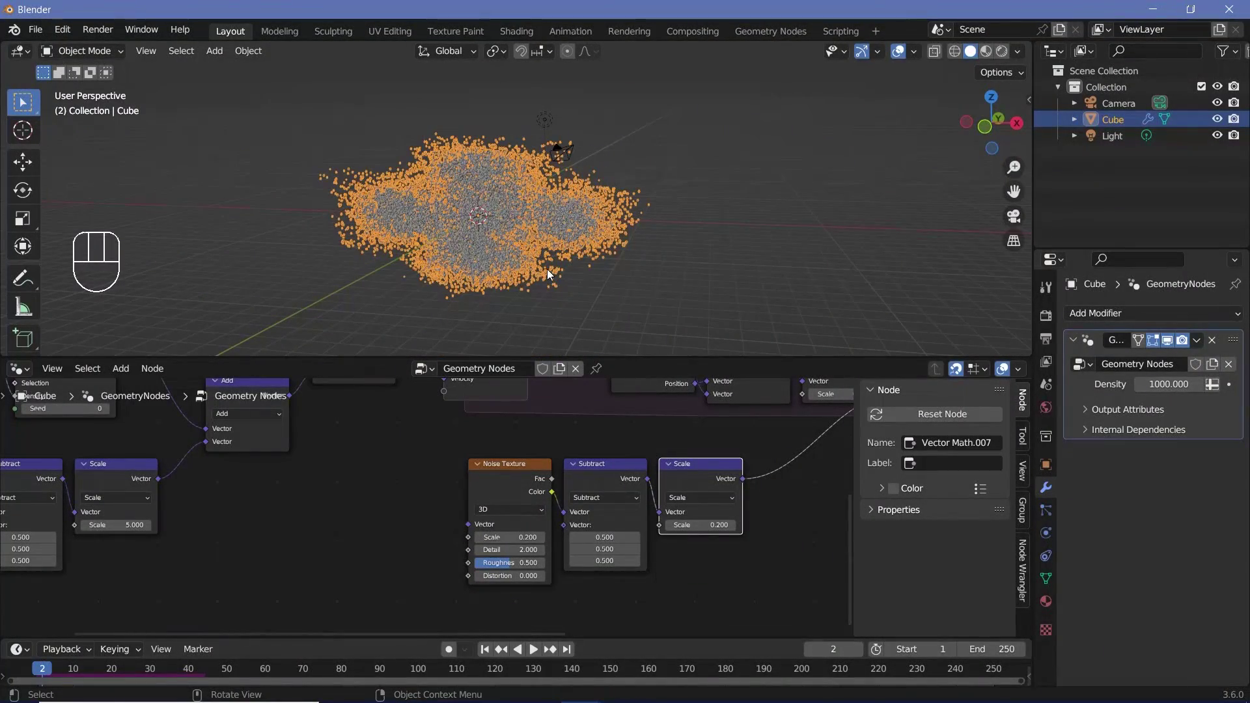
{"action": "key", "text": "Right"}
{"action": "key", "text": "Right"}
{"action": "key", "text": "Right"}
{"action": "key", "text": "Right"}
{"action": "key", "text": "Right"}
{"action": "key", "text": "Right"}
{"action": "key", "text": "Right"}
{"action": "key", "text": "Right"}
{"action": "key", "text": "Right"}
{"action": "key", "text": "Right"}
{"action": "key", "text": "Right"}
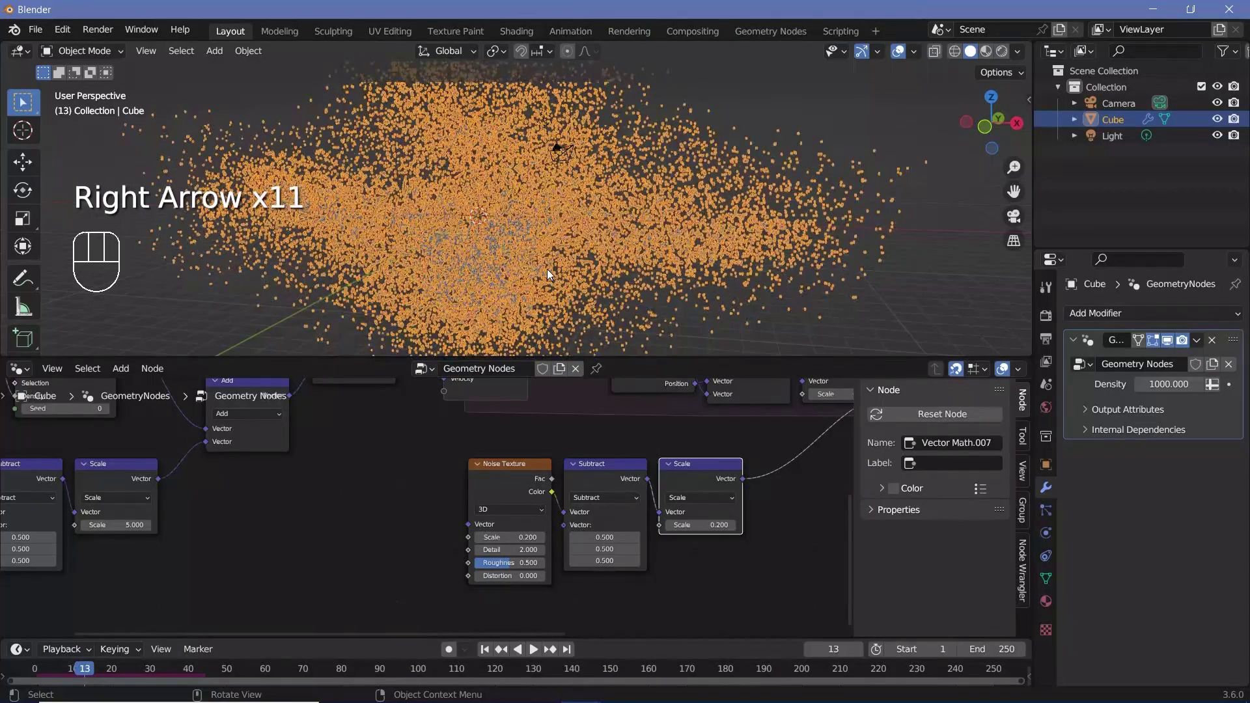
- At frame 1, set the simulation noise's Scale node to 1.5 and keyframe that value
{"action": "middle_click_drag", "start_coordinate": [651, 554], "coordinate": [547, 556]}
{"action": "scroll", "coordinate": [547, 556], "scroll_direction": "up", "scroll_amount": 1}
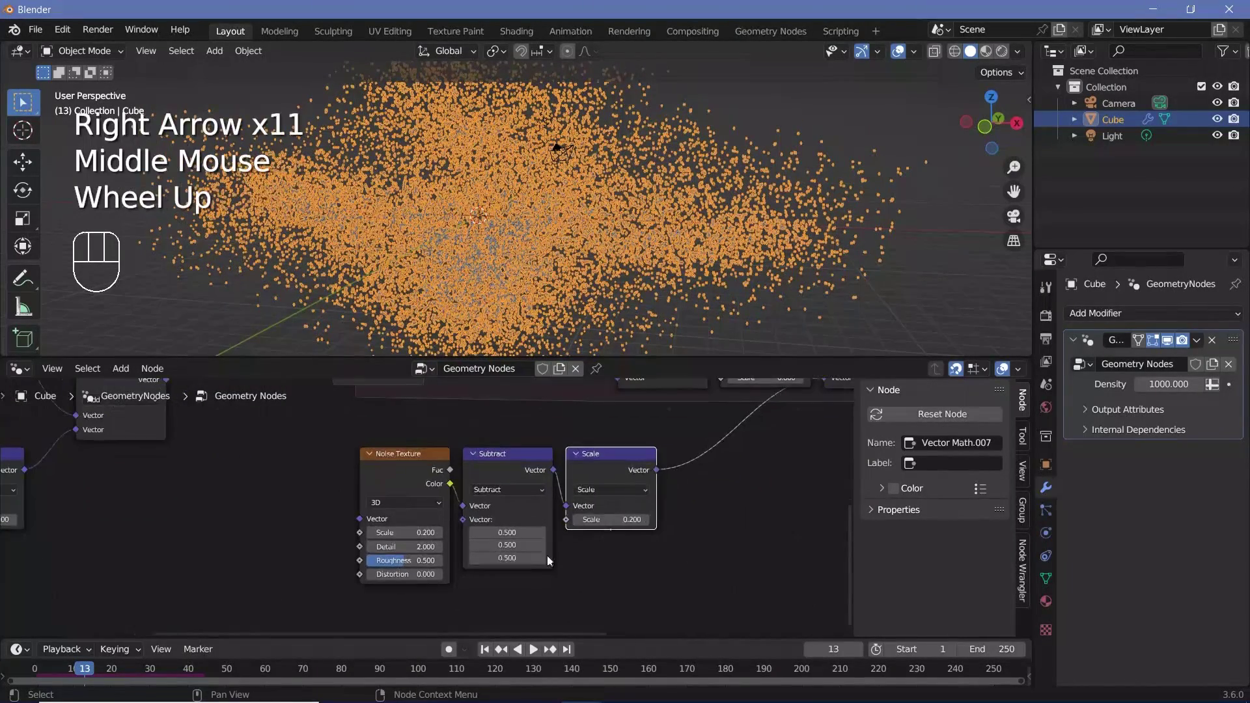
{"action": "left_click", "coordinate": [36, 671]}
{"action": "middle_click_drag", "start_coordinate": [658, 531], "coordinate": [608, 530]}
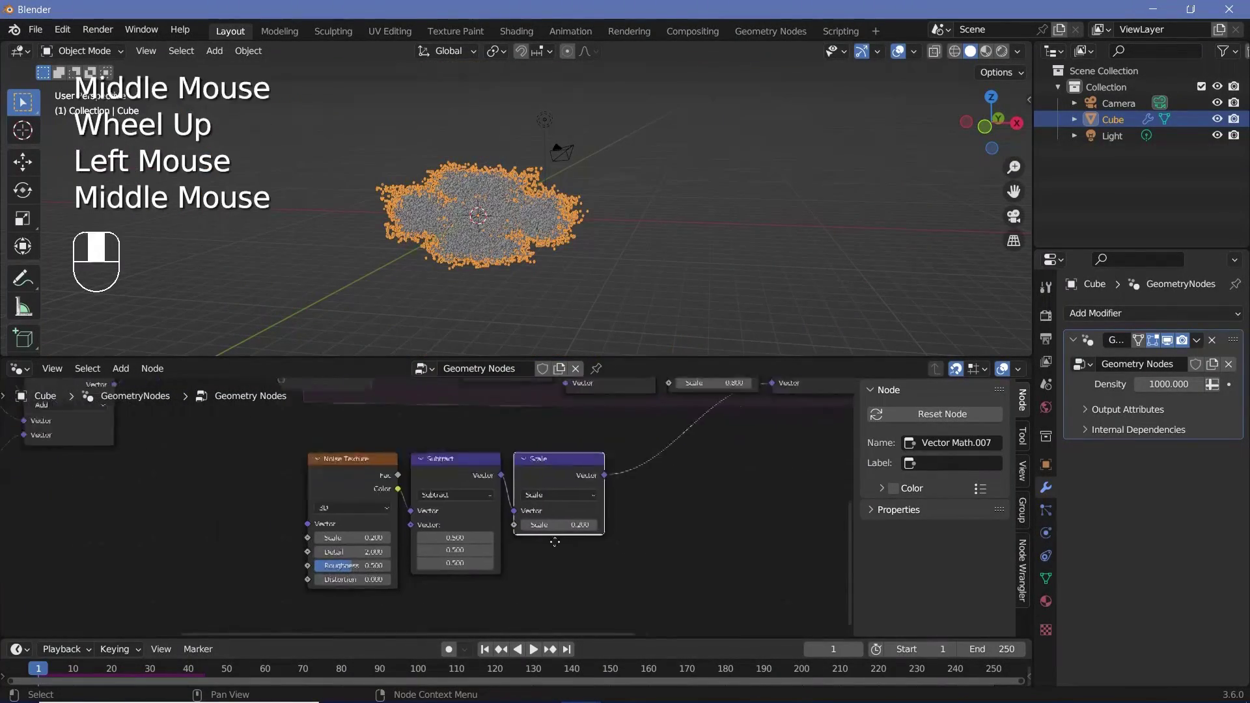
{"action": "scroll", "coordinate": [608, 531], "scroll_direction": "up", "scroll_amount": 2}
{"action": "left_click", "coordinate": [540, 540]}
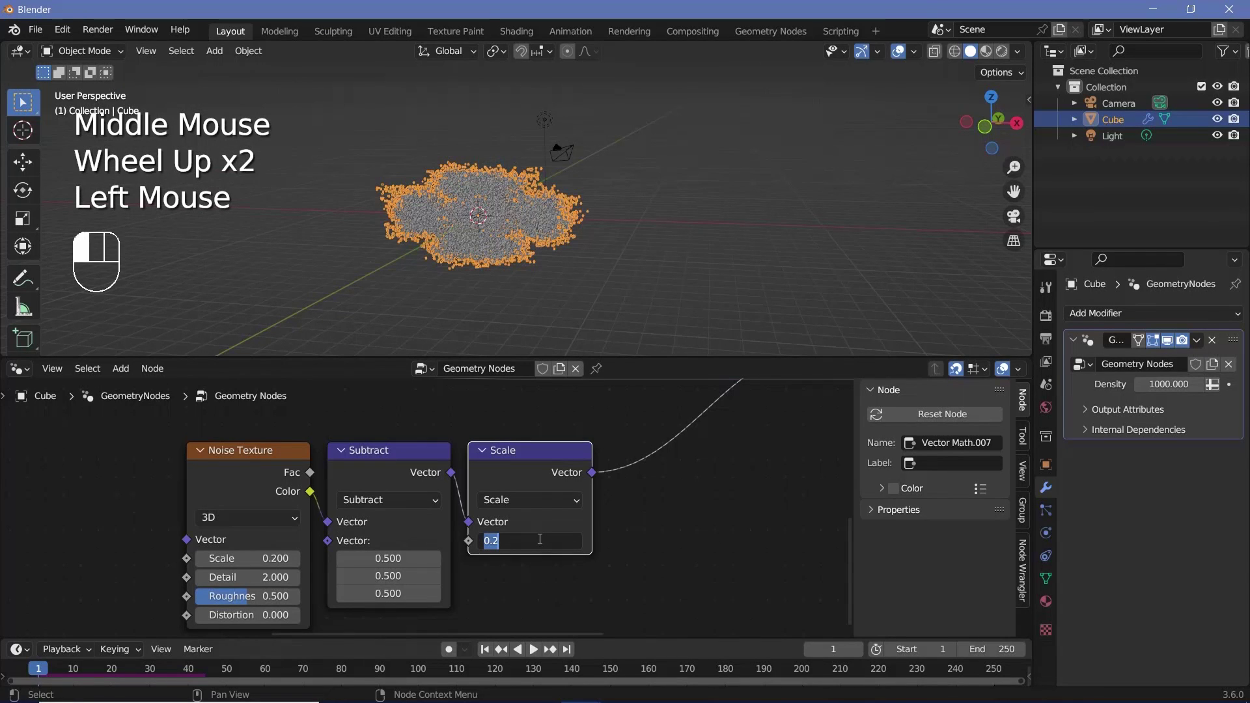
{"action": "type", "text": "1.5"}
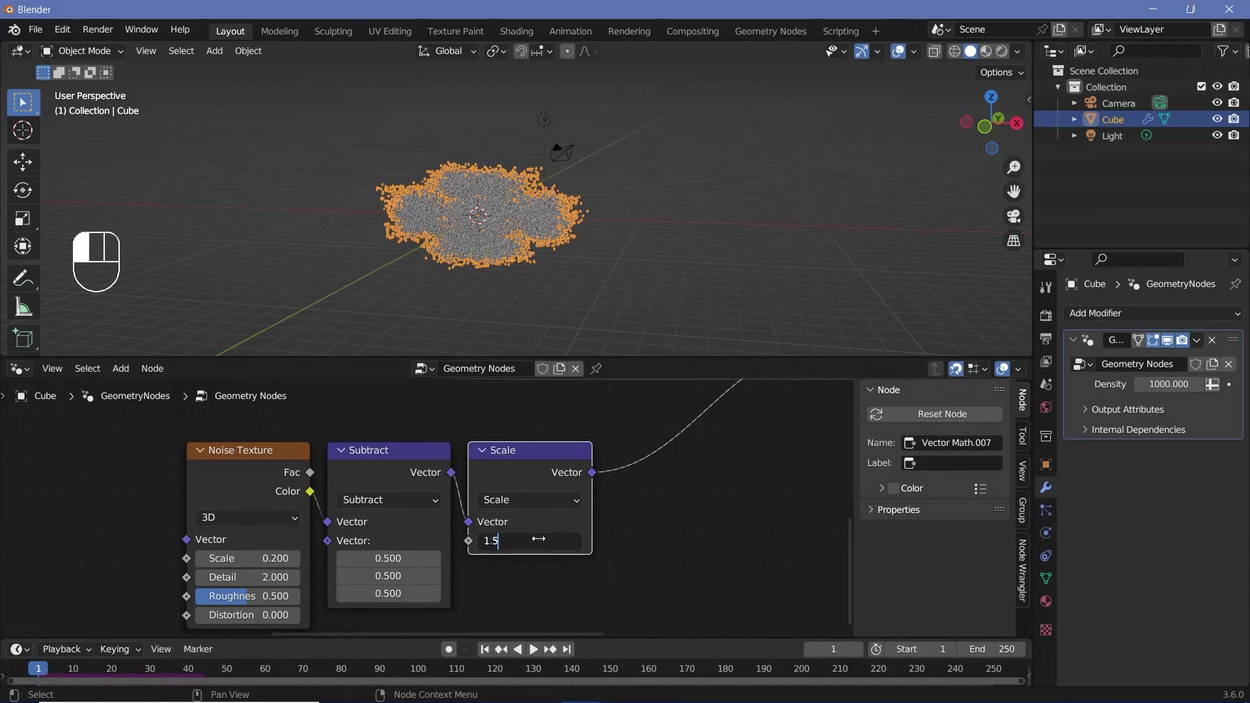
{"action": "key", "text": "Return"}
{"action": "left_click", "coordinate": [232, 495]}
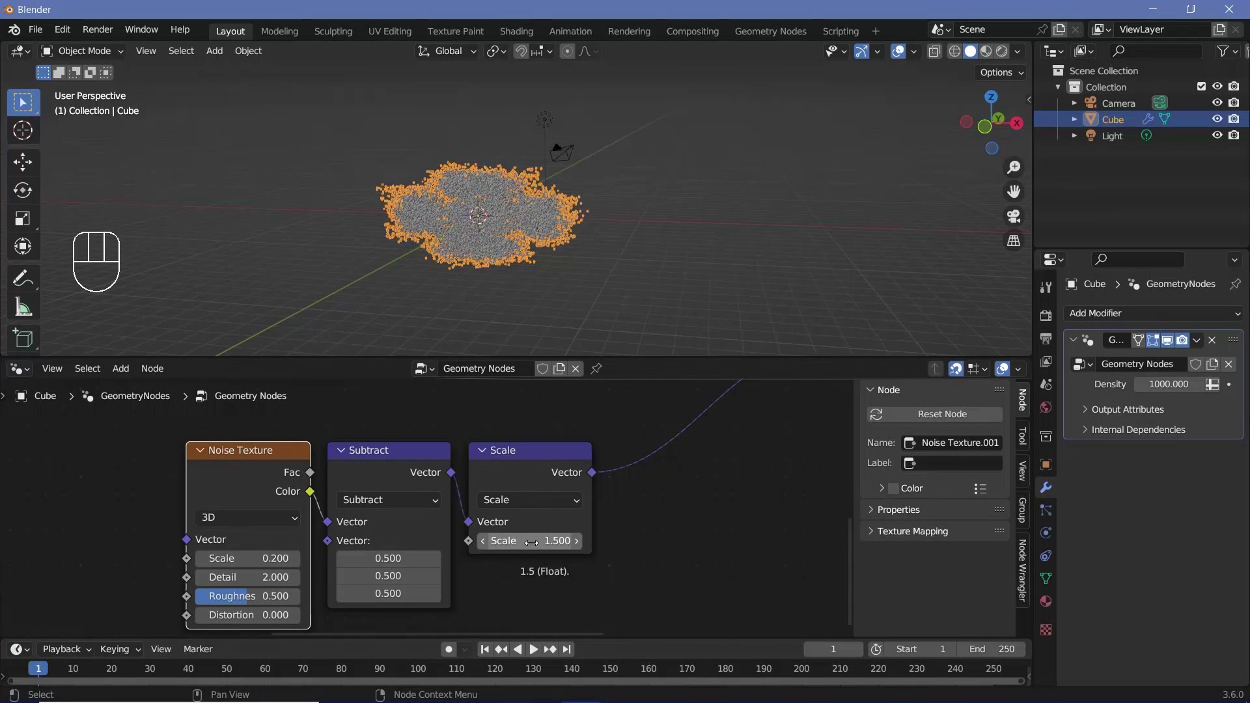
{"action": "key", "text": "i"}
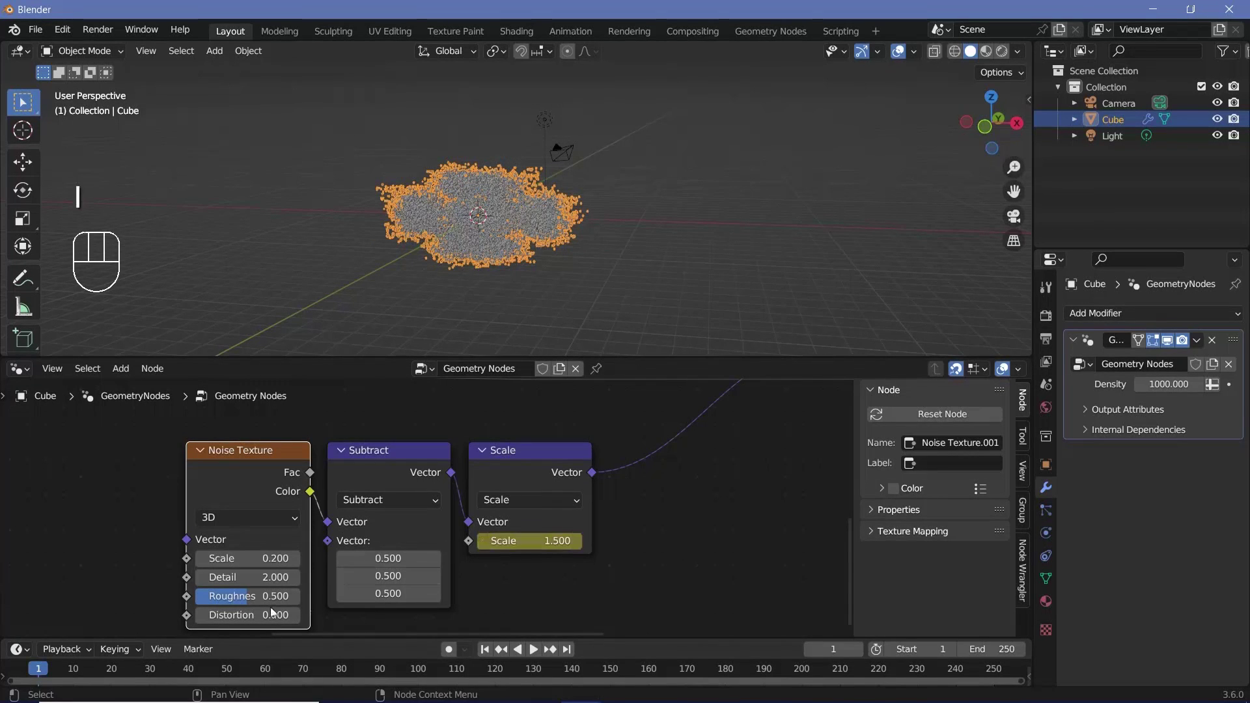
- At frame 10, set the same Scale value to 0.2 and keyframe it
{"action": "left_click", "coordinate": [74, 674]}
{"action": "double_click", "coordinate": [560, 541]}
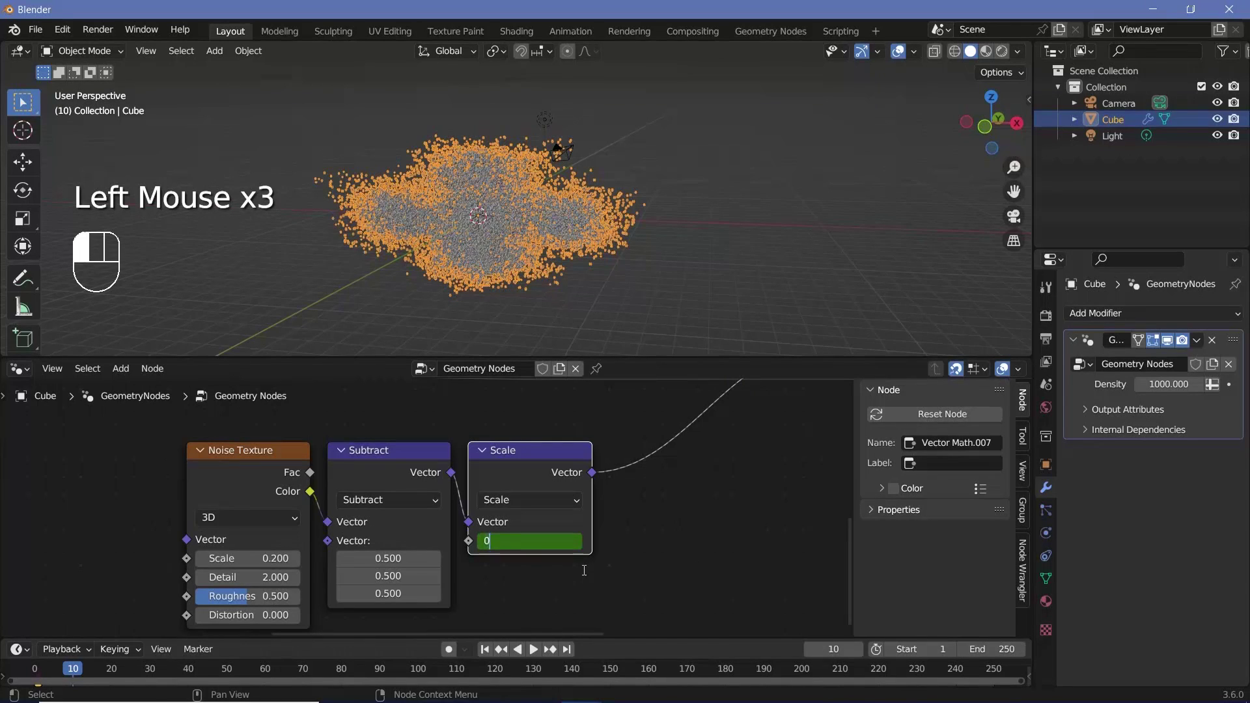
{"action": "type", "text": "0.2"}
{"action": "key", "text": "Return"}
{"action": "key", "text": "i"}
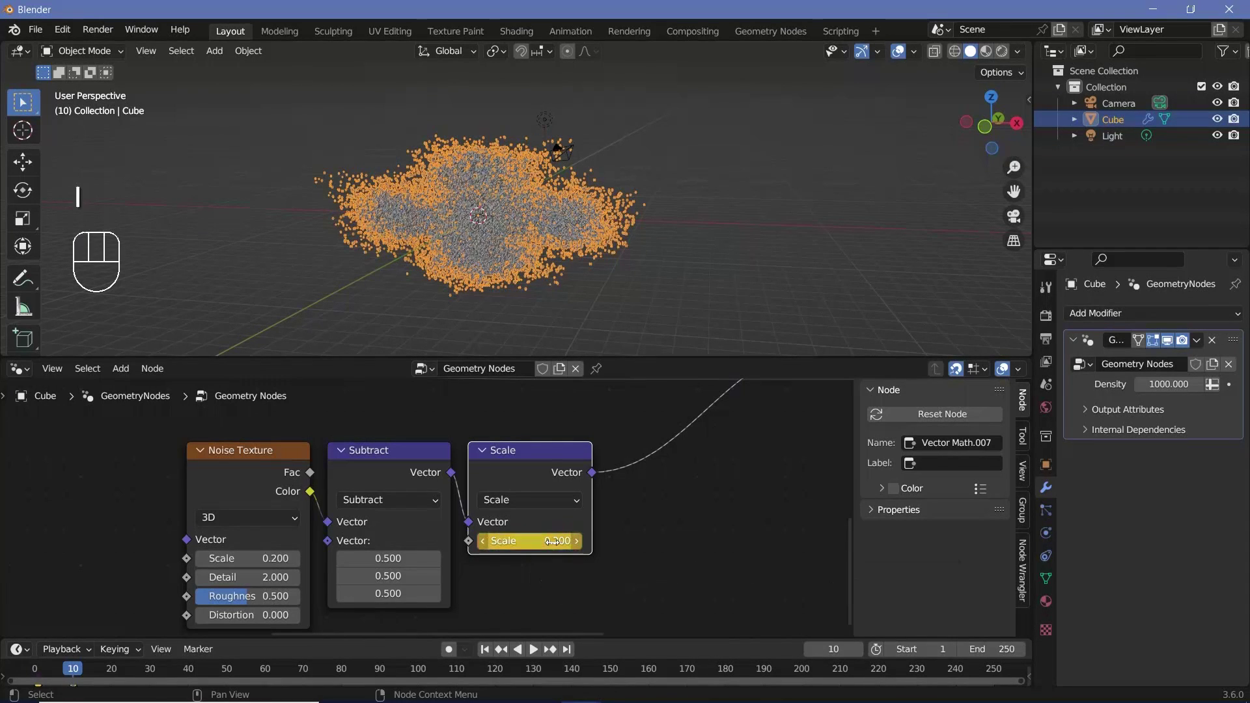
- Enlarge the timeline area and move the second scale keyframe to frame 15
{"action": "left_click_drag", "start_coordinate": [98, 637], "coordinate": [98, 598]}
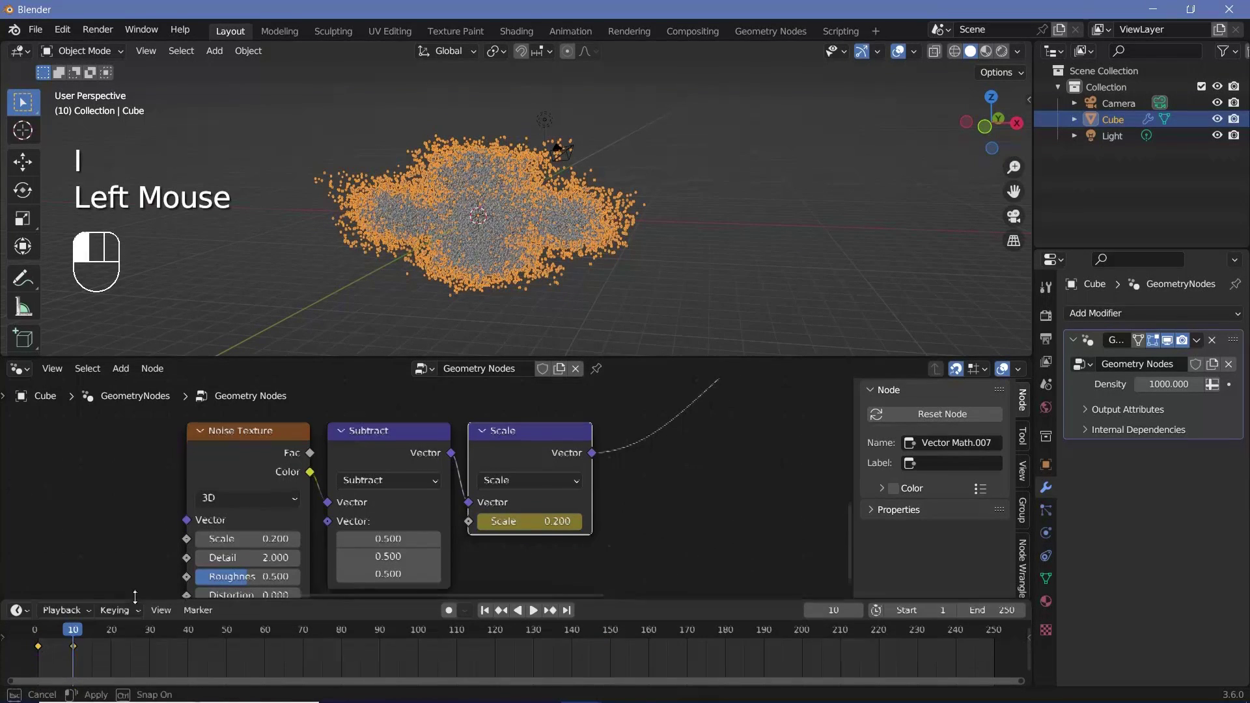
{"action": "key", "text": "g"}
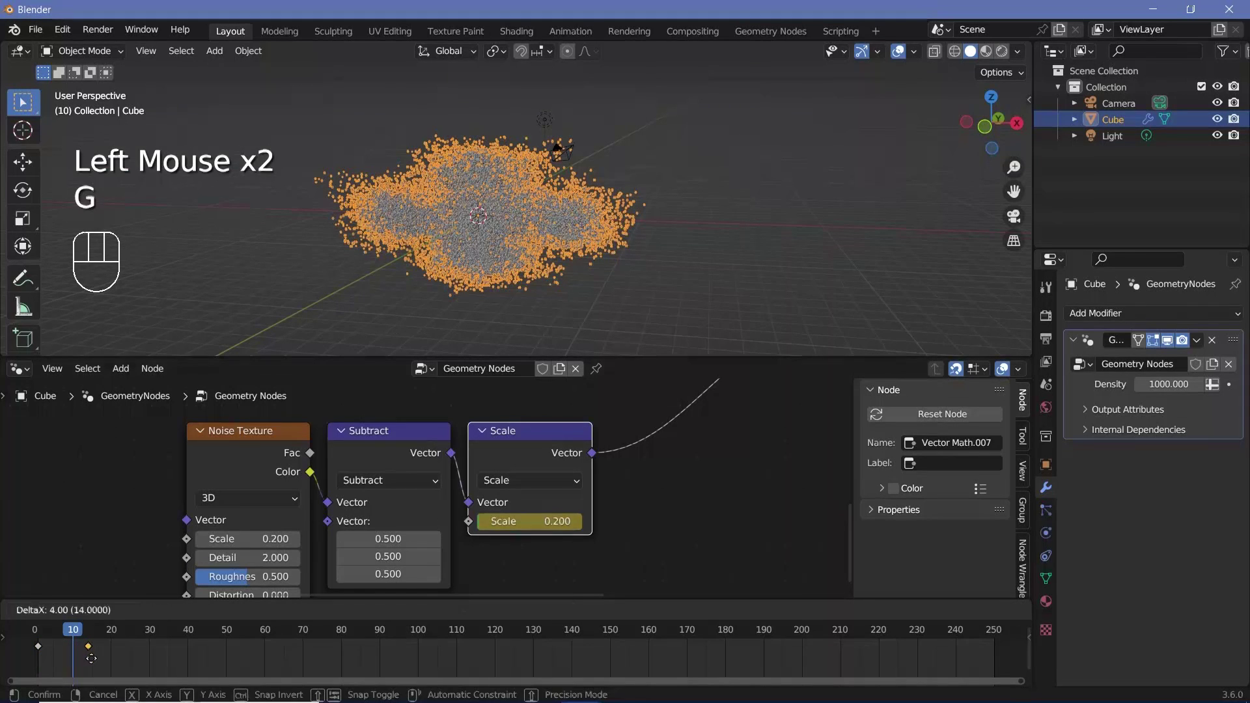
{"action": "left_click", "coordinate": [92, 647]}
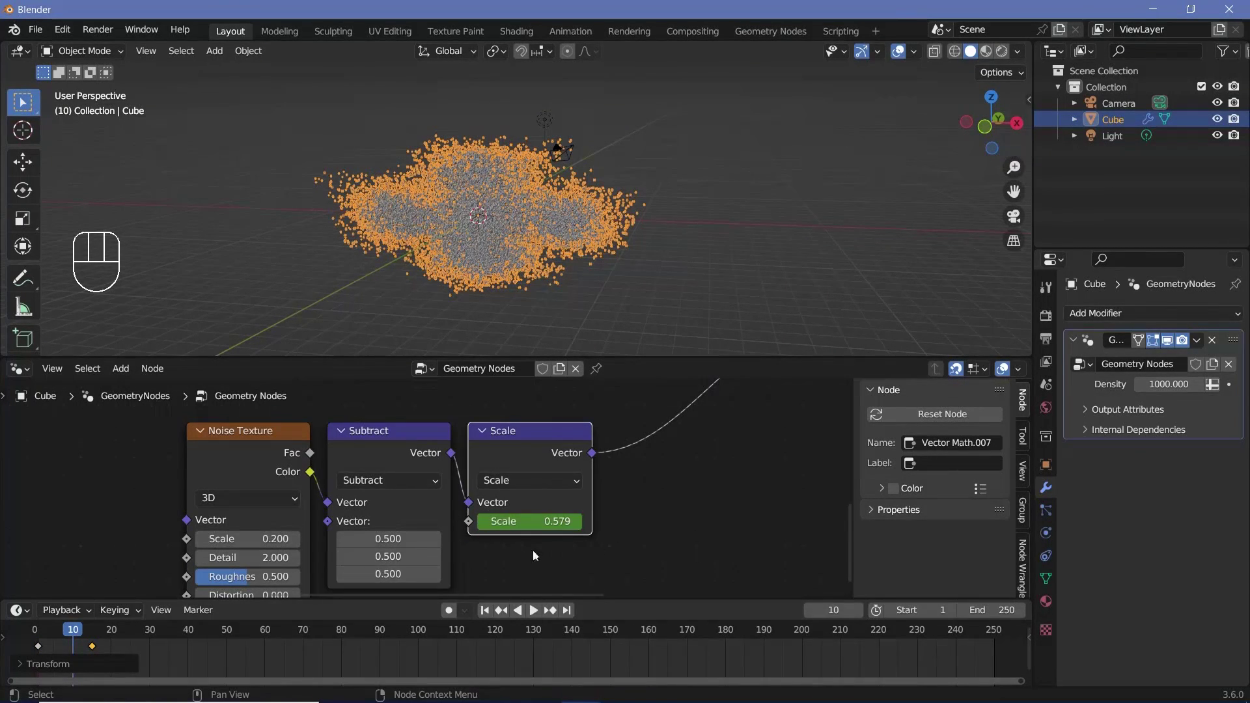
- Play the animated simulation from frame 0, then scrub and step to frame 13 to examine the particle shapes
{"action": "left_click", "coordinate": [35, 635]}
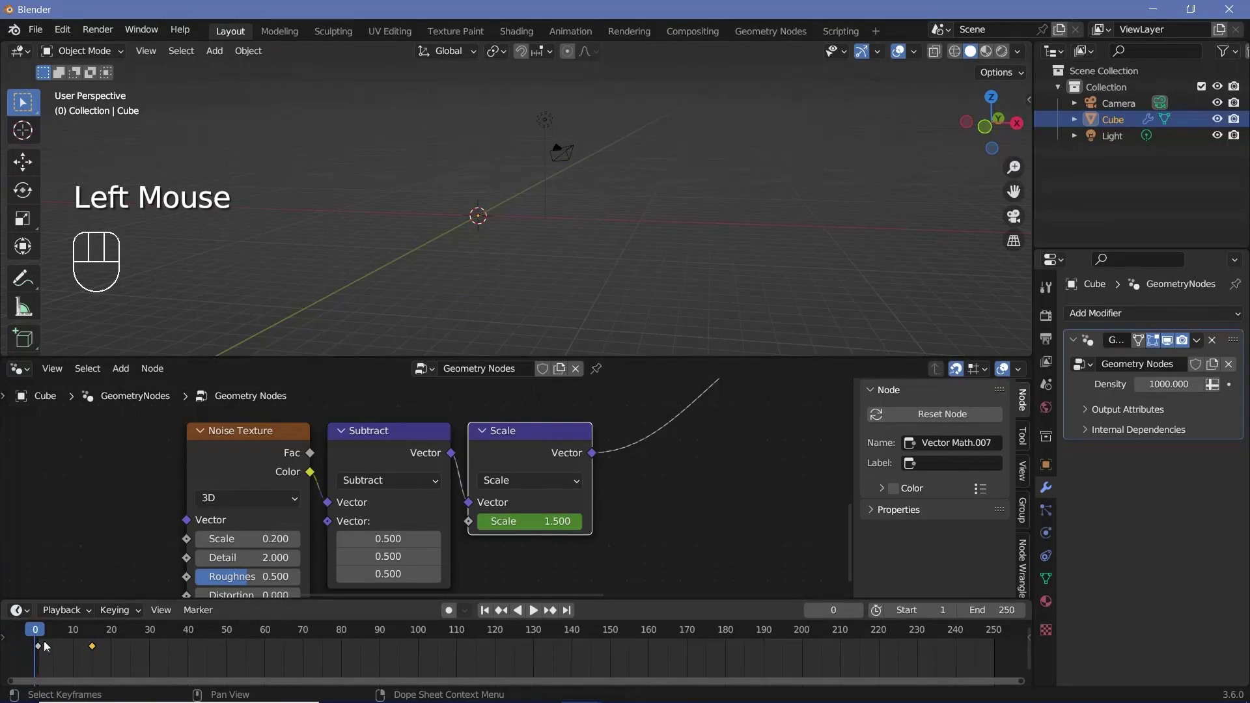
{"action": "key", "text": "space"}
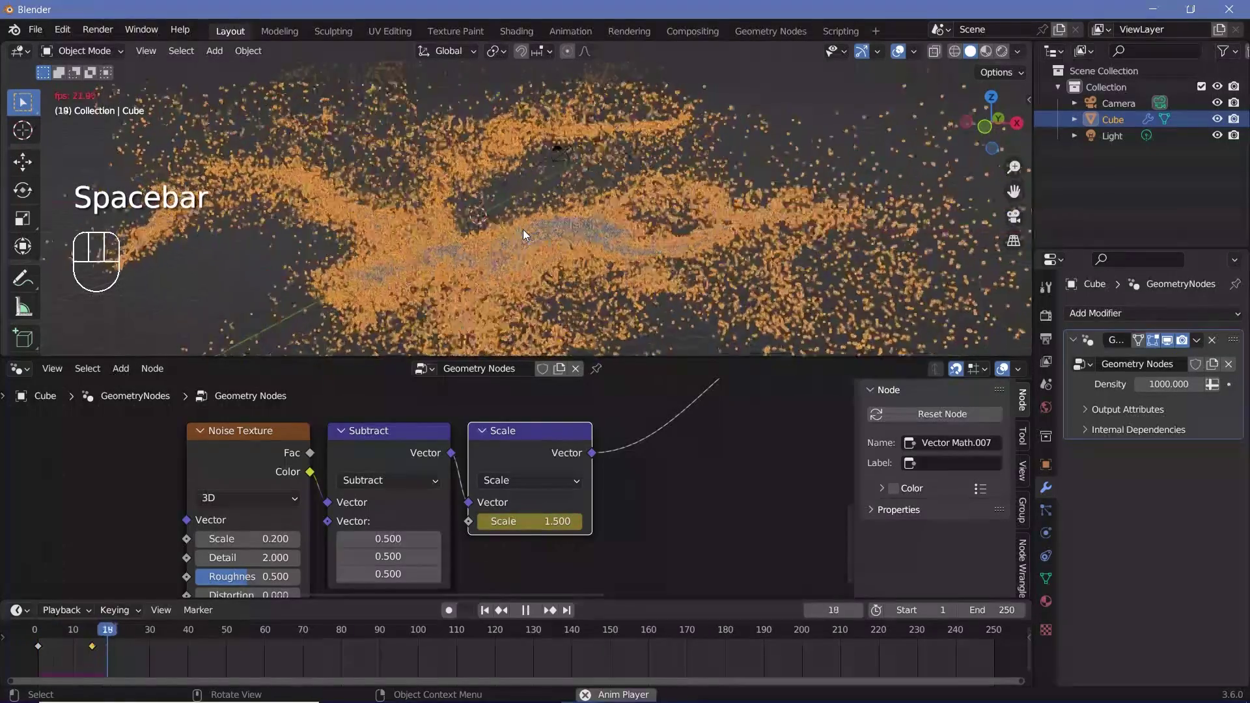
{"action": "key", "text": "space"}
{"action": "left_click", "coordinate": [56, 639]}
{"action": "mouse_move", "coordinate": [55, 639]}
{"action": "left_mouse_down"}
{"action": "mouse_move", "coordinate": [41, 635]}
{"action": "mouse_move", "coordinate": [69, 656]}
{"action": "left_mouse_up"}
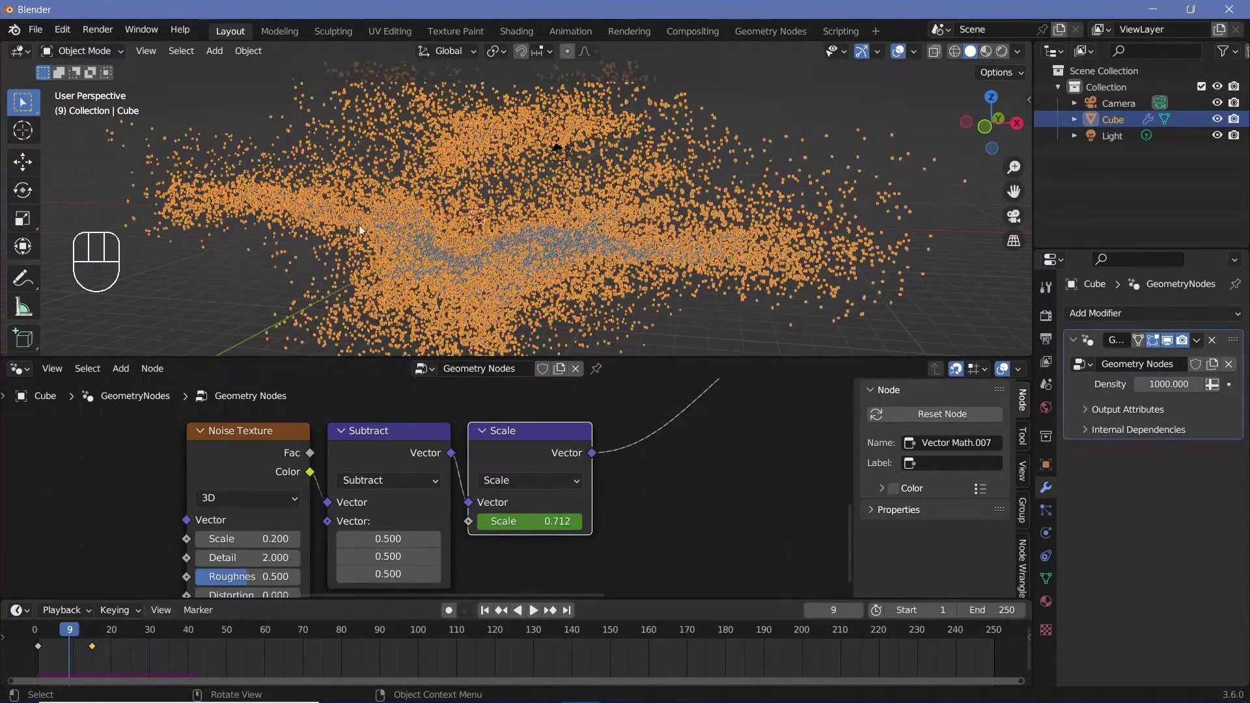
{"action": "key", "text": "Right"}
{"action": "key", "text": "Right"}
{"action": "key", "text": "Right"}
{"action": "key", "text": "Right"}
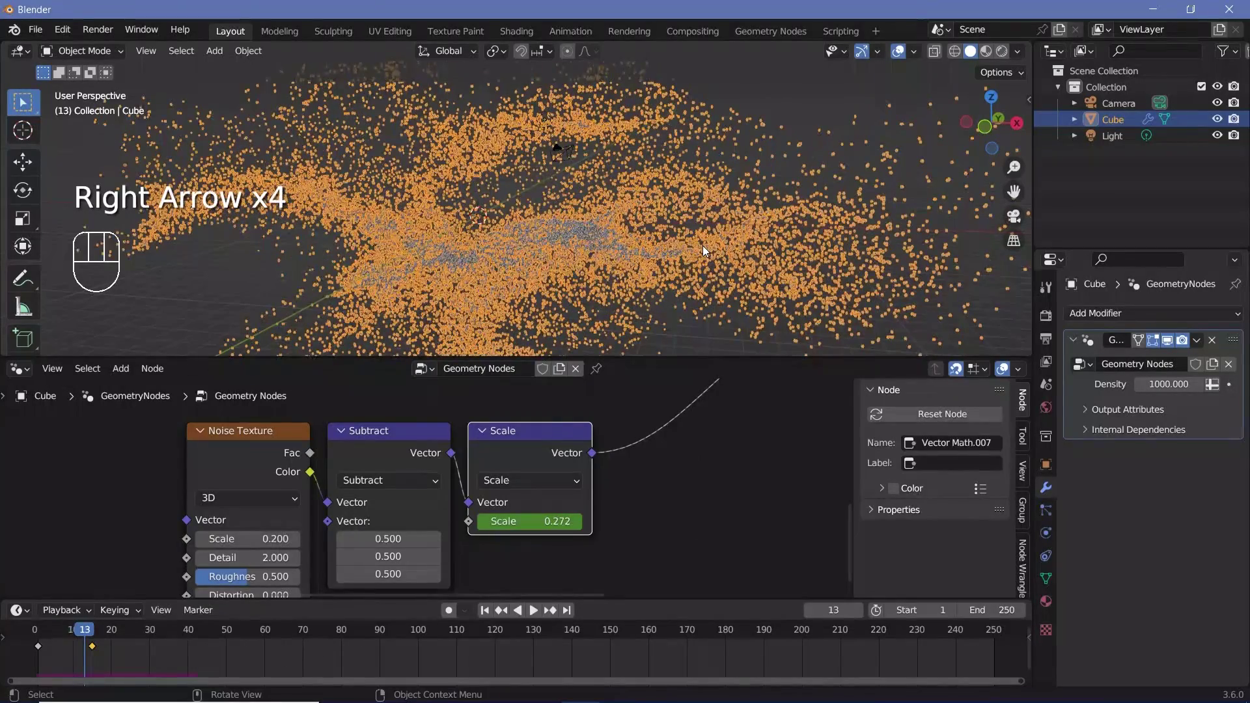
- Set the Scale node of the initial noise chain outside the simulation zone to 2
{"action": "scroll", "coordinate": [456, 508], "scroll_direction": "down", "scroll_amount": 2}
{"action": "middle_click_drag", "start_coordinate": [513, 521], "coordinate": [578, 524]}
{"action": "scroll", "coordinate": [578, 525], "scroll_direction": "up", "scroll_amount": 2}
{"action": "scroll", "coordinate": [578, 524], "scroll_direction": "up", "scroll_amount": 2}
{"action": "scroll", "coordinate": [579, 524], "scroll_direction": "down", "scroll_amount": 1}
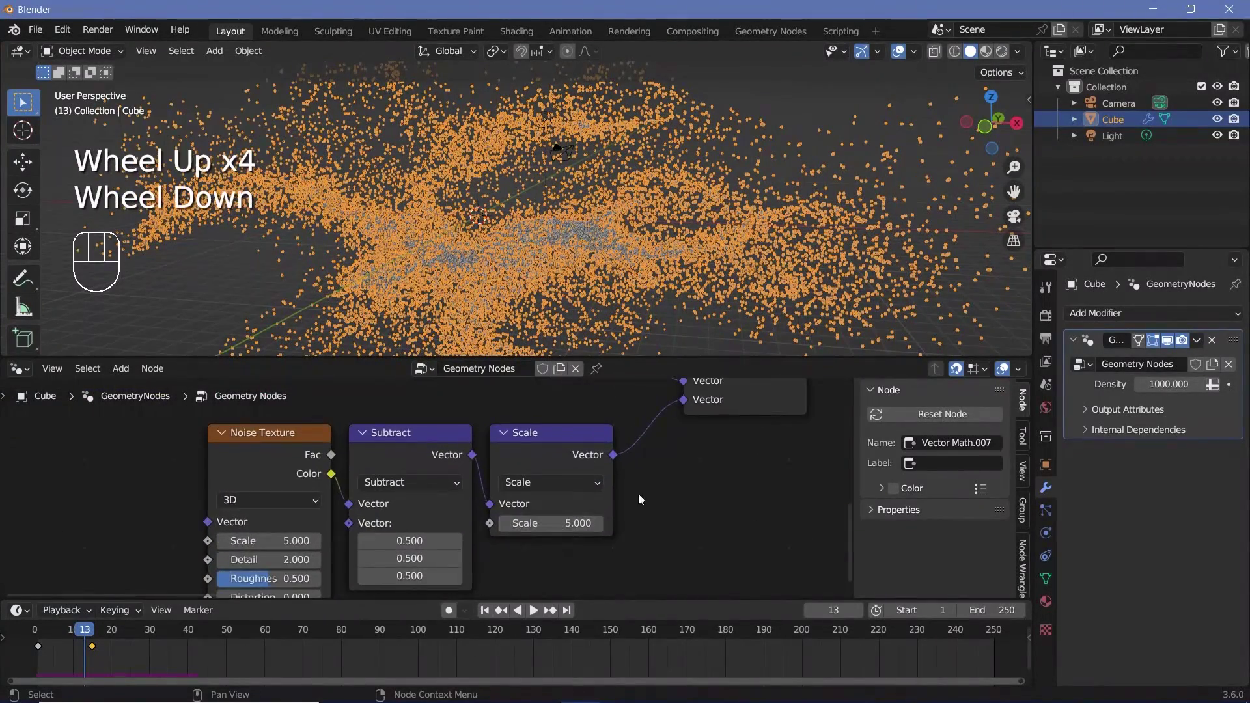
{"action": "left_click", "coordinate": [562, 525]}
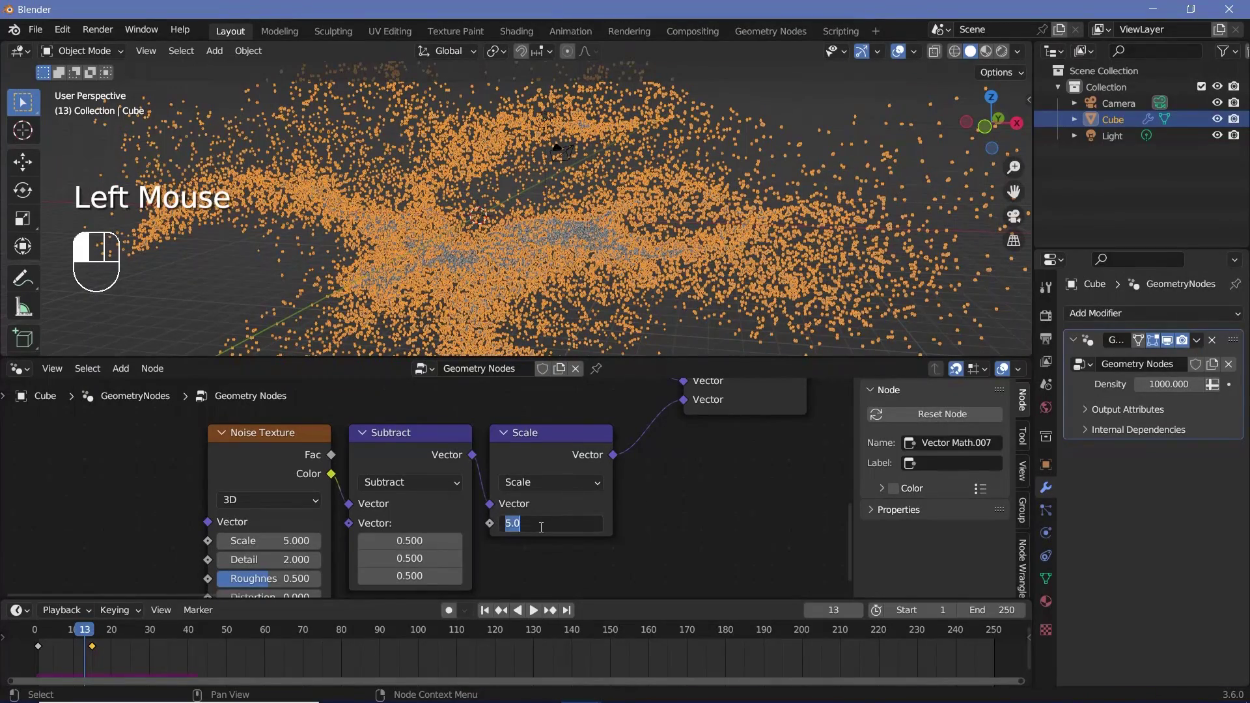
{"action": "type", "text": "2"}
{"action": "key", "text": "Return"}
- Replay the simulation from the start to frame 33 to check the effect of the weaker initial noise
{"action": "left_click", "coordinate": [35, 651]}
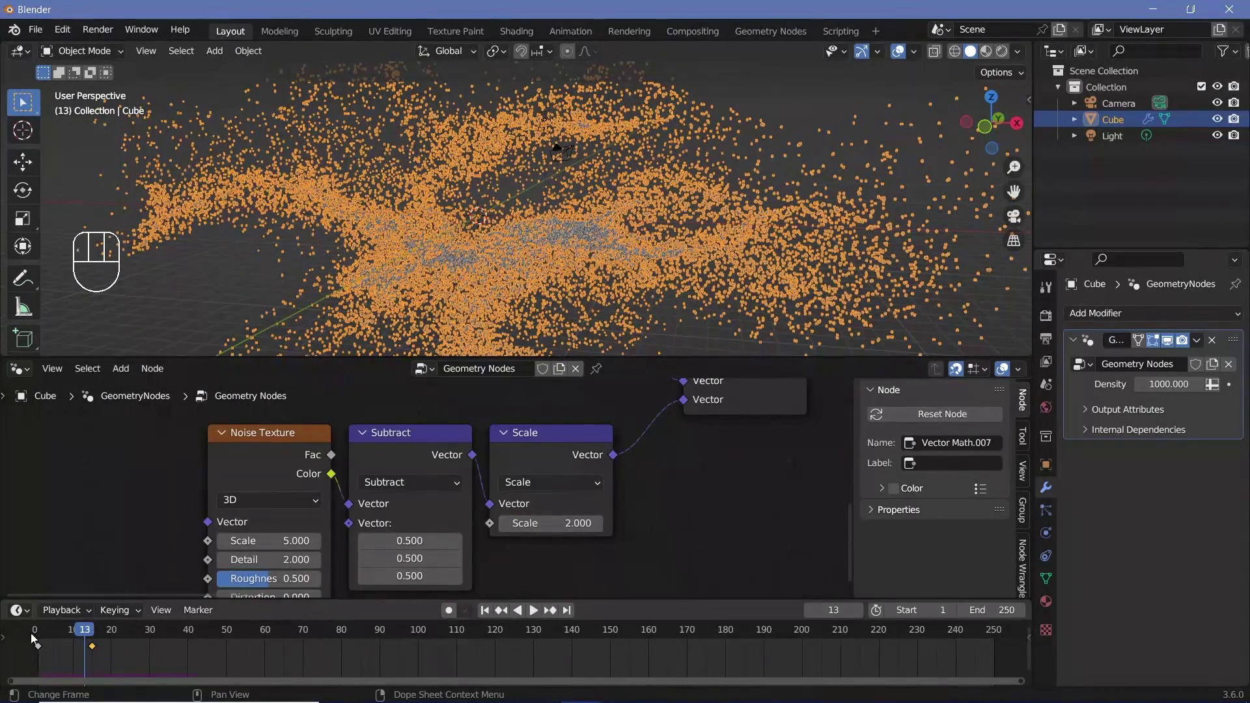
{"action": "key", "text": "space"}
{"action": "key", "text": "space"}
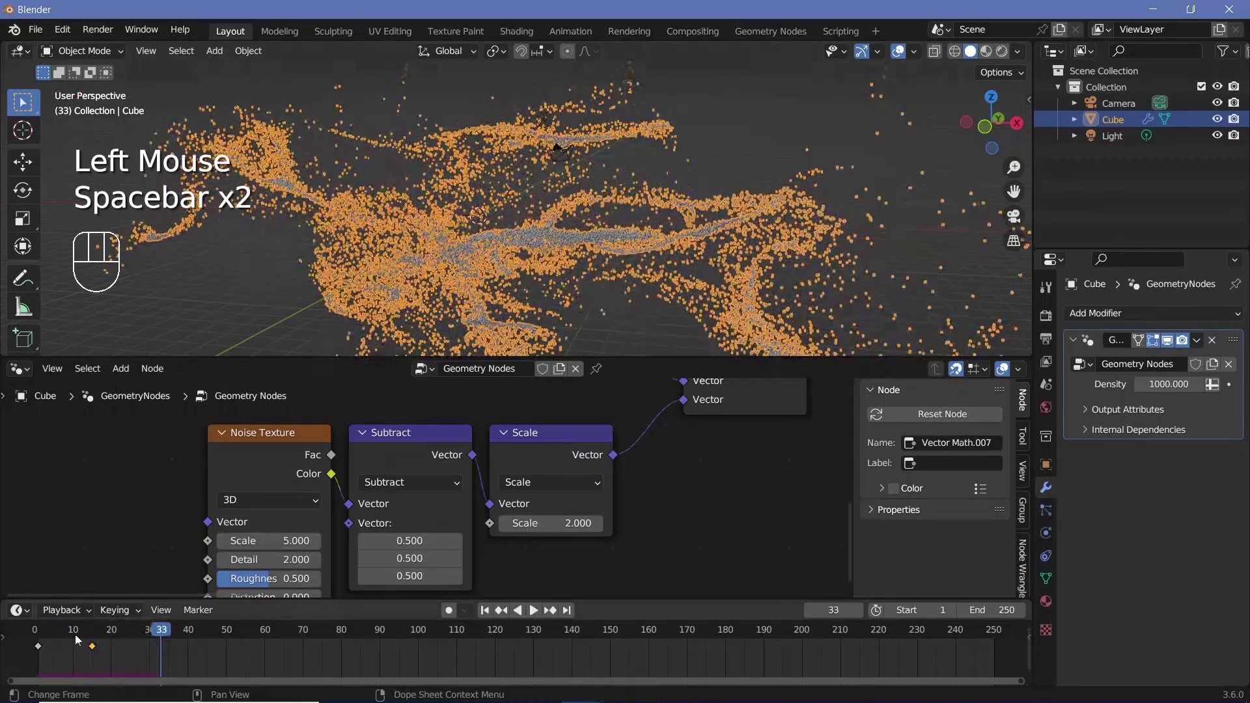
- Set the Scale node of the initial noise chain outside the simulation zone to 3
{"action": "left_click", "coordinate": [553, 523]}
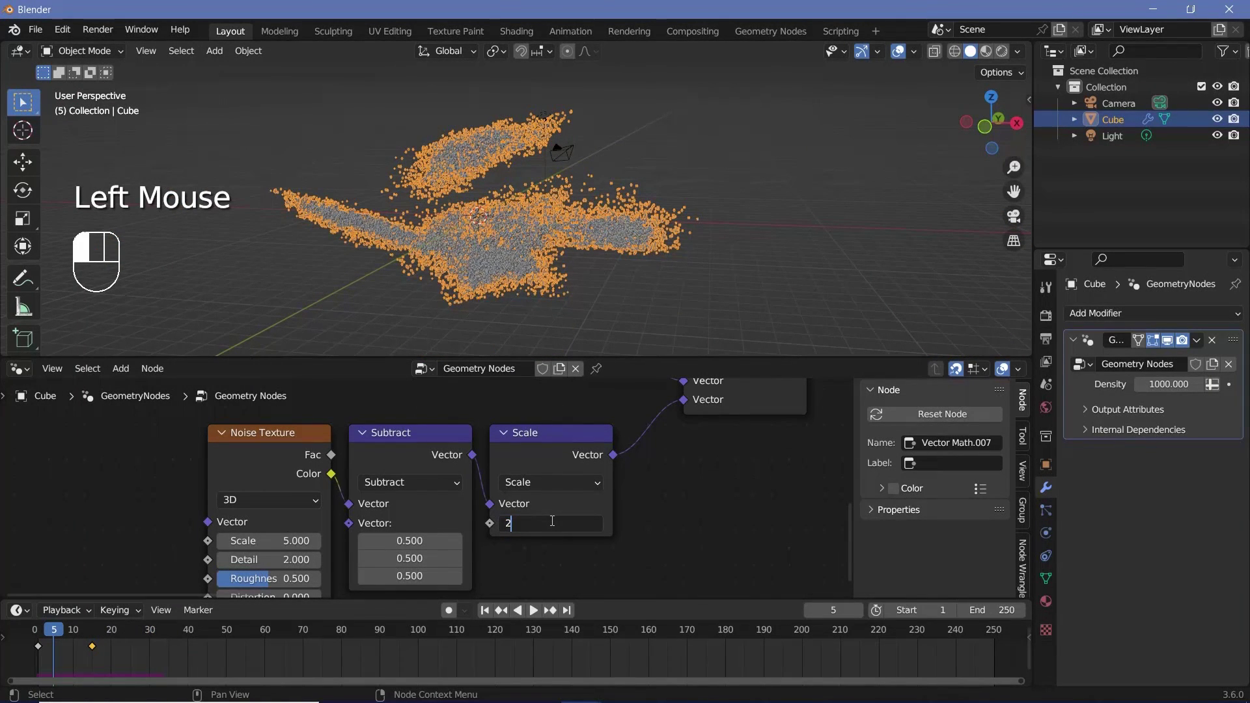
{"action": "key", "text": "Return"}
{"action": "scroll", "coordinate": [551, 559], "scroll_direction": "down", "scroll_amount": 2}
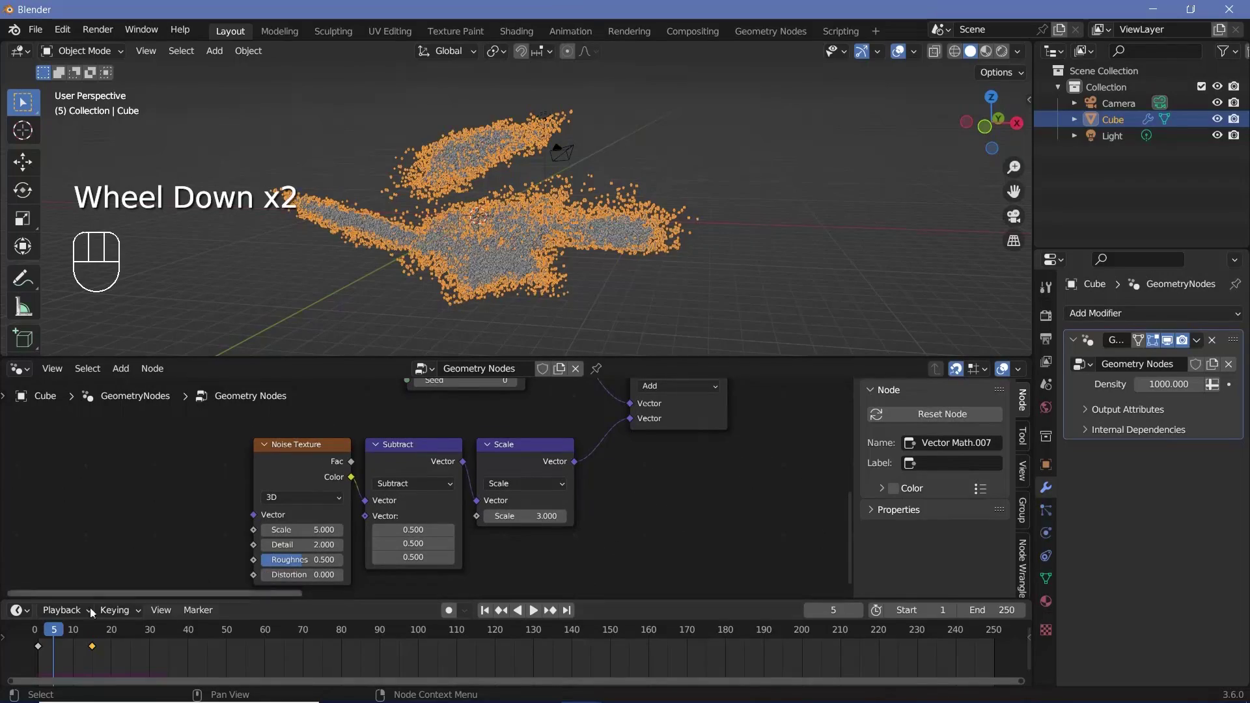
- Replay the simulation twice from the start to examine the particle spread, stopping the second run at frame 47
{"action": "left_click", "coordinate": [35, 633]}
{"action": "key", "text": "space"}
{"action": "key", "text": "space"}
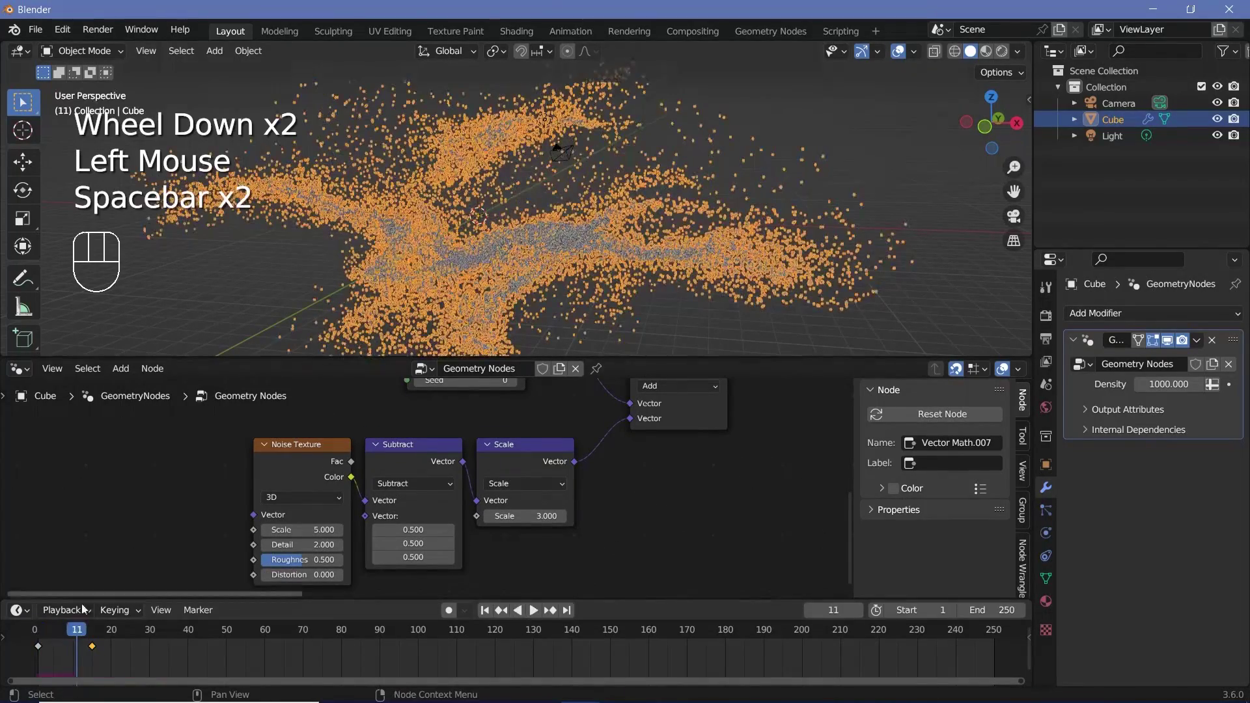
{"action": "left_click", "coordinate": [34, 632]}
{"action": "key", "text": "space"}
{"action": "key", "text": "space"}
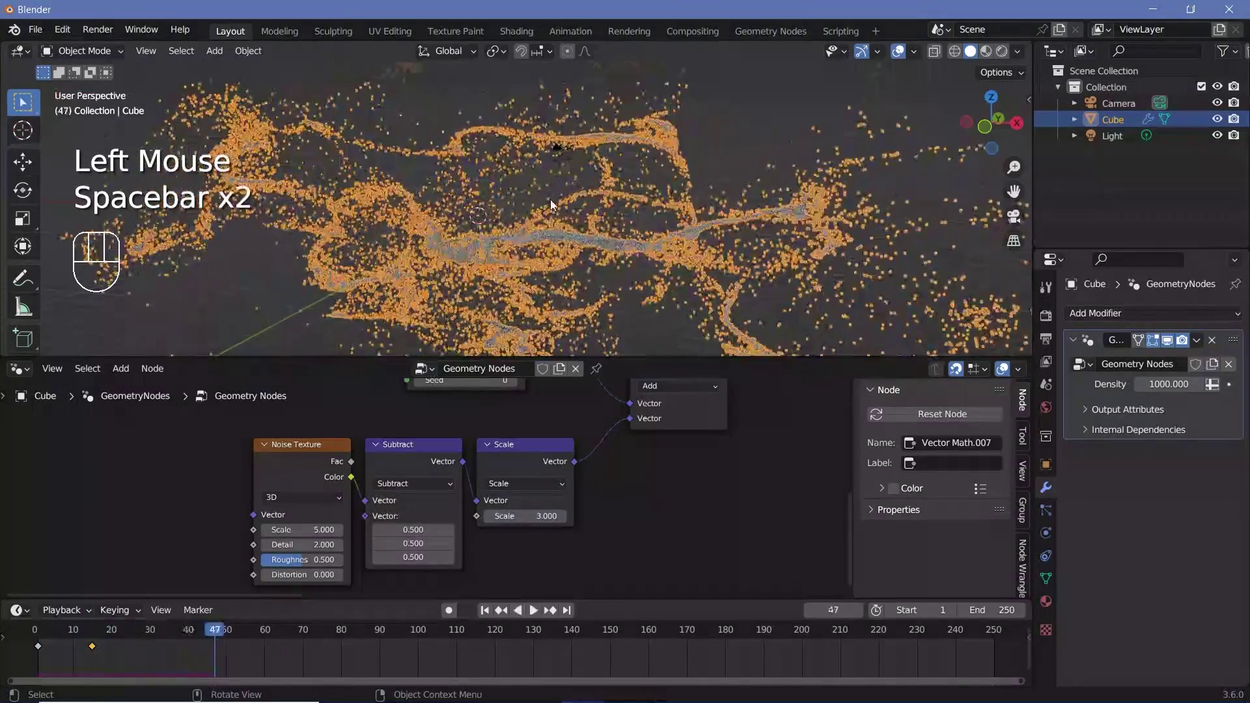
- Continue playback to frame 128 and examine the whole particle cloud from another angle
{"action": "scroll", "coordinate": [551, 201], "scroll_direction": "down", "scroll_amount": 4}
{"action": "middle_click_drag", "start_coordinate": [549, 200], "coordinate": [583, 174]}
{"action": "scroll", "coordinate": [576, 207], "scroll_direction": "up", "scroll_amount": 3}
{"action": "key", "text": "space"}
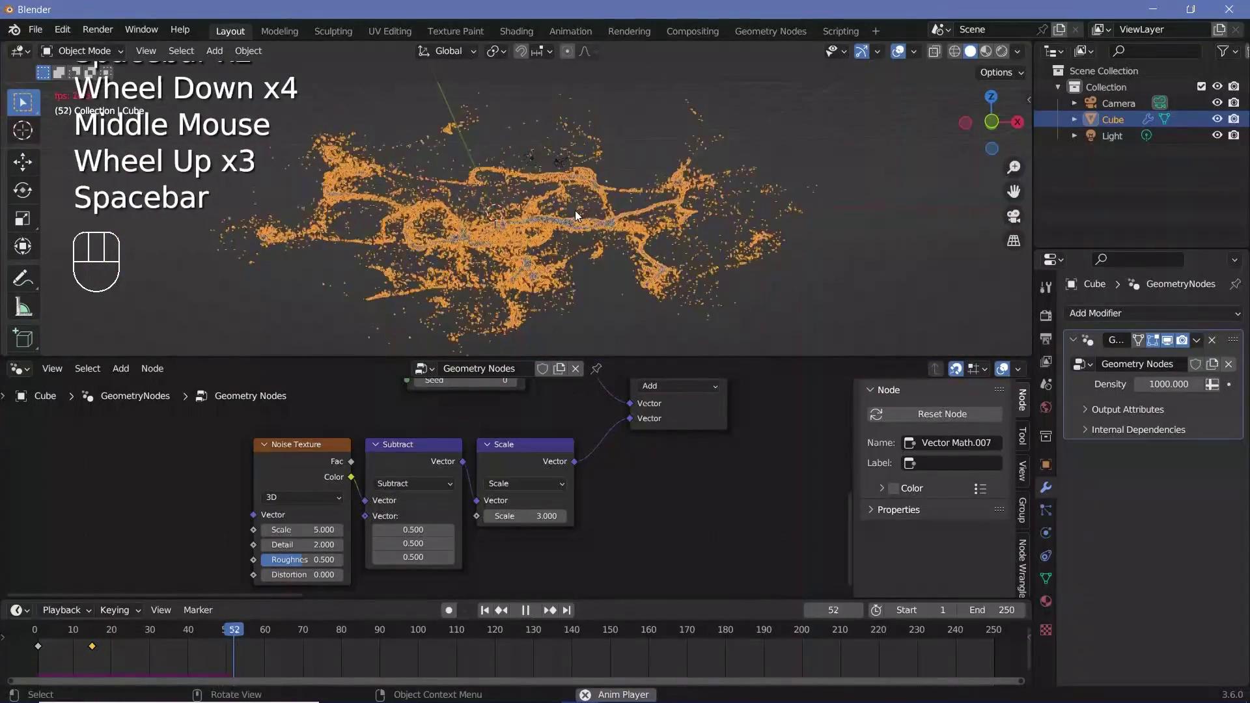
{"action": "key", "text": "space"}
{"action": "scroll", "coordinate": [678, 482], "scroll_direction": "down", "scroll_amount": 1}
{"action": "scroll", "coordinate": [624, 212], "scroll_direction": "up", "scroll_amount": 1}
{"action": "scroll", "coordinate": [624, 212], "scroll_direction": "down", "scroll_amount": 4}
{"action": "scroll", "coordinate": [479, 287], "scroll_direction": "up", "scroll_amount": 3}
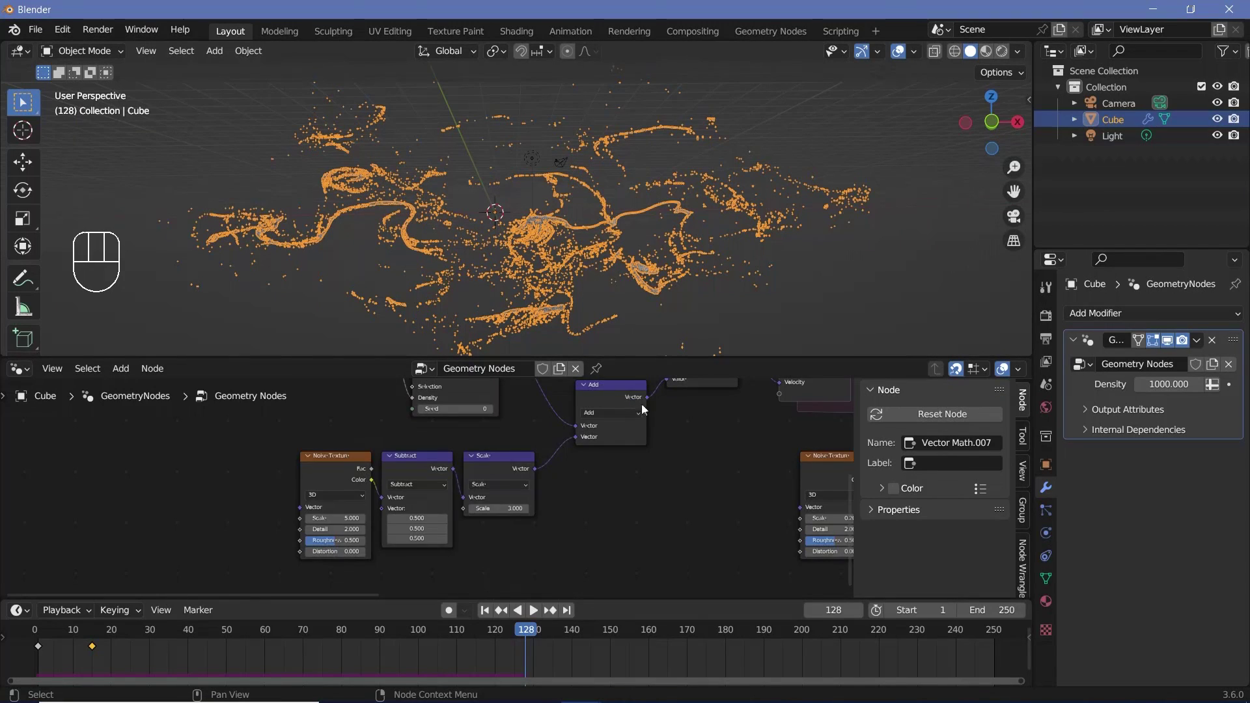
- Move the simulation zone, its noise chain and the Group Output away from the first Capture Attribute node to make room
{"action": "scroll", "coordinate": [642, 404], "scroll_direction": "down", "scroll_amount": 4}
{"action": "middle_click_drag", "start_coordinate": [638, 417], "coordinate": [479, 547]}
{"action": "middle_click_drag", "start_coordinate": [615, 518], "coordinate": [605, 514]}
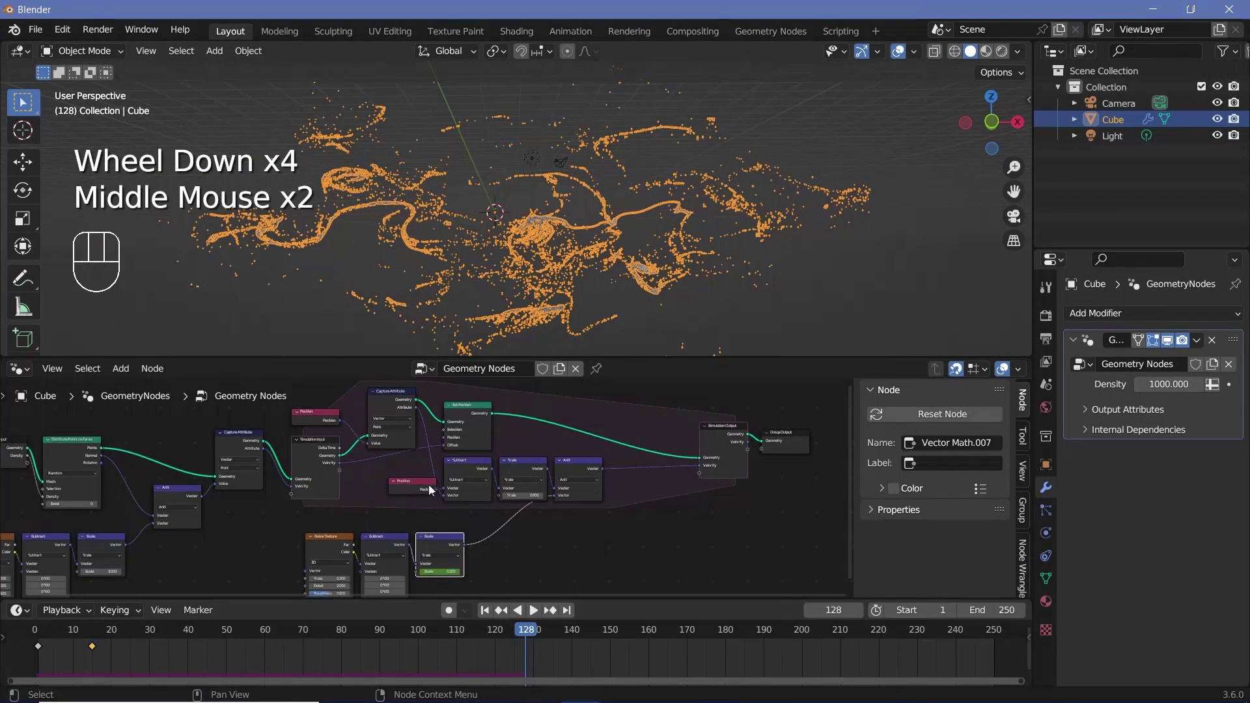
{"action": "scroll", "coordinate": [425, 478], "scroll_direction": "down", "scroll_amount": 3}
{"action": "scroll", "coordinate": [433, 474], "scroll_direction": "up", "scroll_amount": 1}
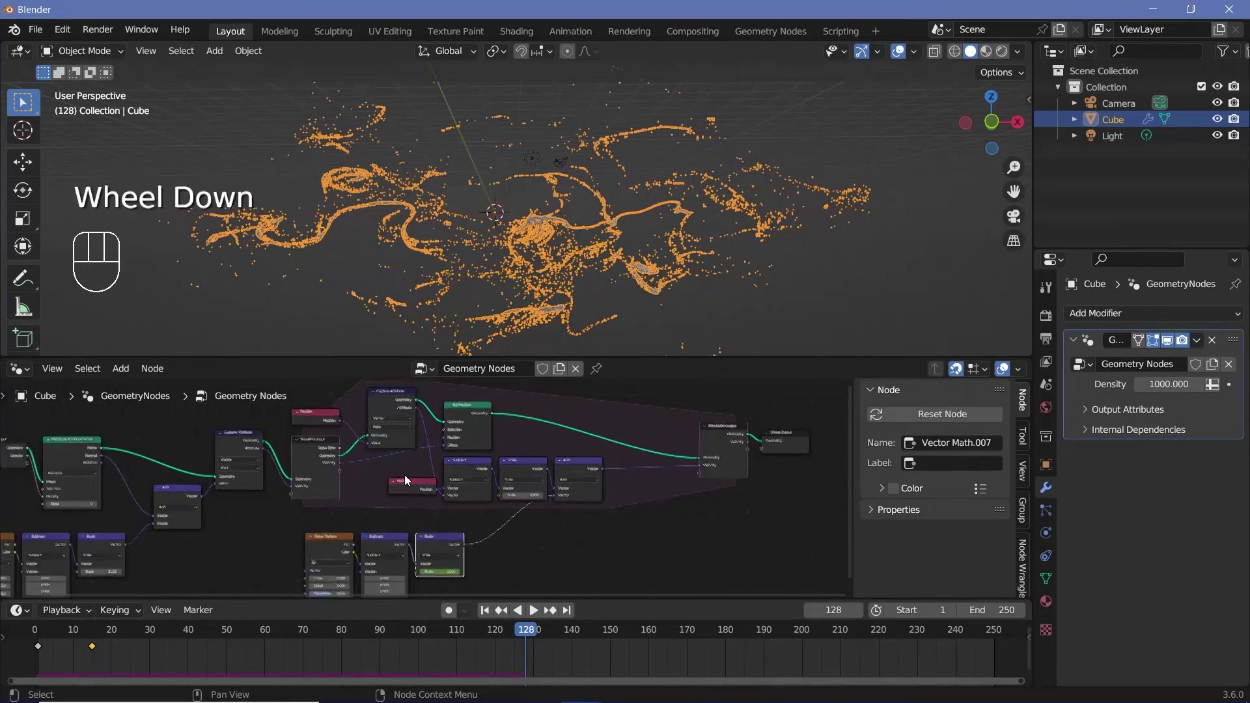
{"action": "middle_click_drag", "start_coordinate": [405, 475], "coordinate": [355, 480]}
{"action": "scroll", "coordinate": [352, 482], "scroll_direction": "down", "scroll_amount": 2}
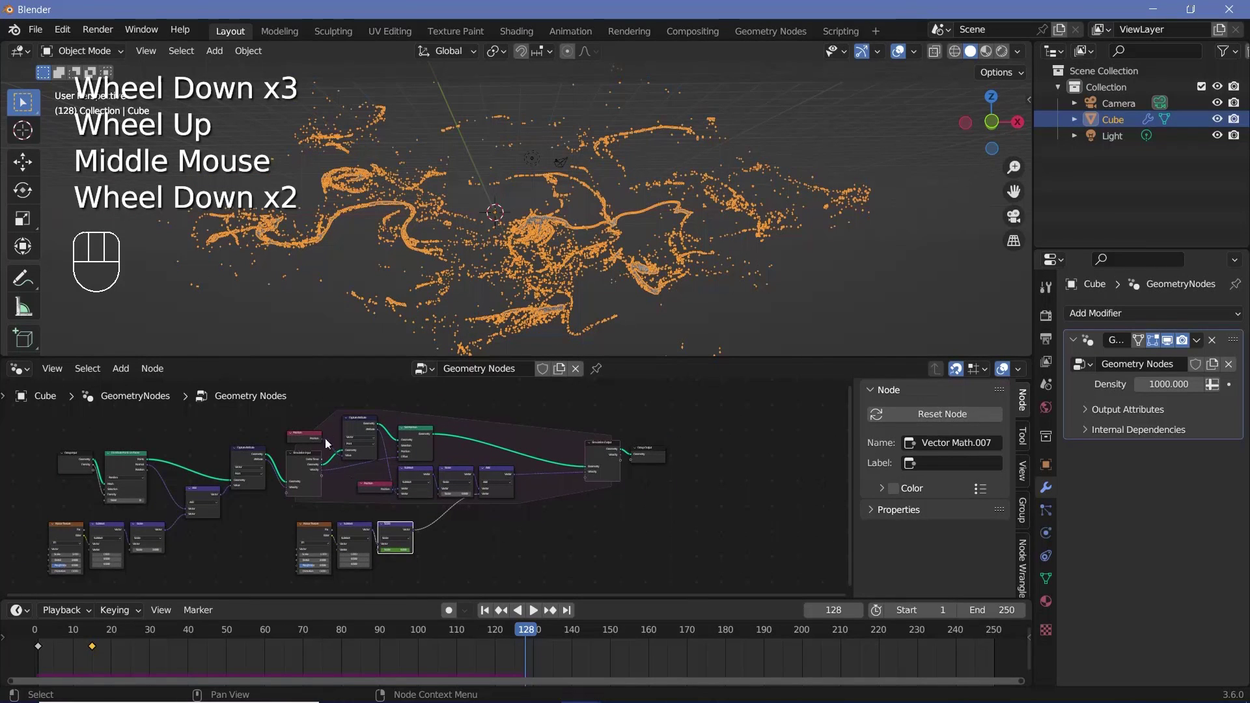
{"action": "scroll", "coordinate": [312, 428], "scroll_direction": "down", "scroll_amount": 1}
{"action": "left_click_drag", "start_coordinate": [309, 403], "coordinate": [629, 599]}
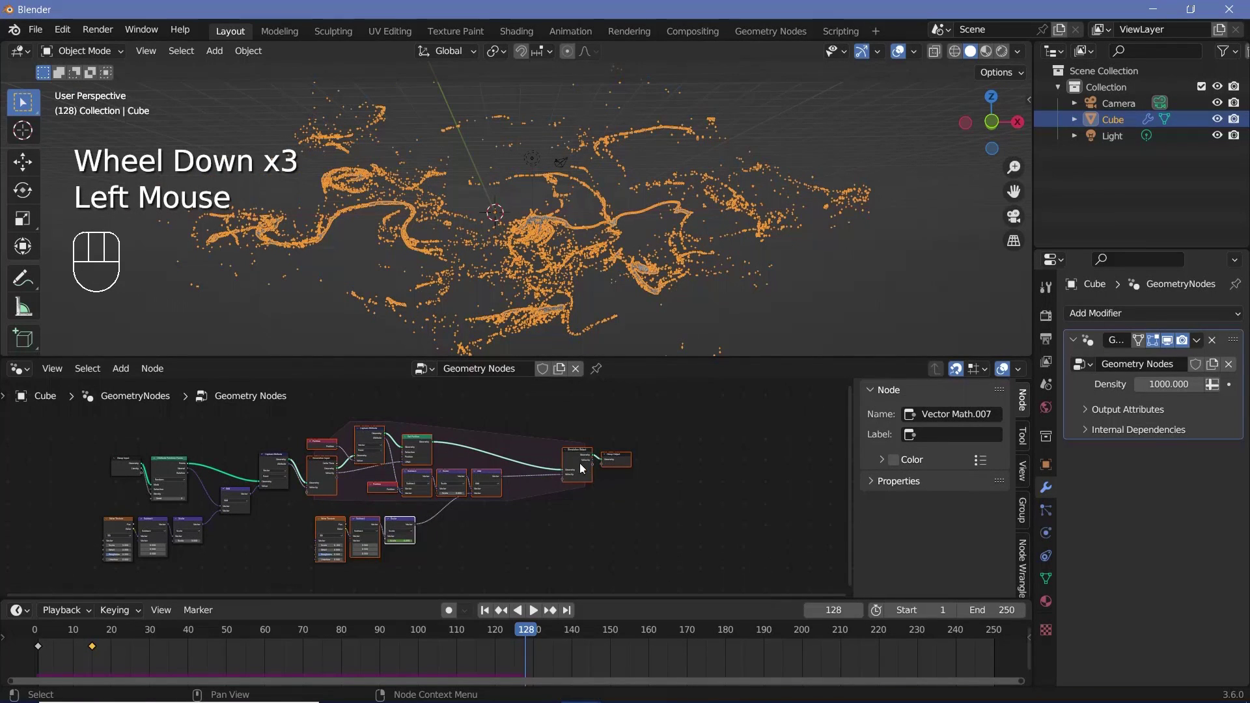
{"action": "left_click_drag", "start_coordinate": [579, 463], "coordinate": [653, 443]}
- Duplicate the Capture Attribute node before the Simulation Input and place the copy in the gap between them
{"action": "scroll", "coordinate": [347, 474], "scroll_direction": "up", "scroll_amount": 1}
{"action": "scroll", "coordinate": [347, 474], "scroll_direction": "down", "scroll_amount": 1}
{"action": "scroll", "coordinate": [347, 474], "scroll_direction": "up", "scroll_amount": 1}
{"action": "scroll", "coordinate": [347, 474], "scroll_direction": "up", "scroll_amount": 7}
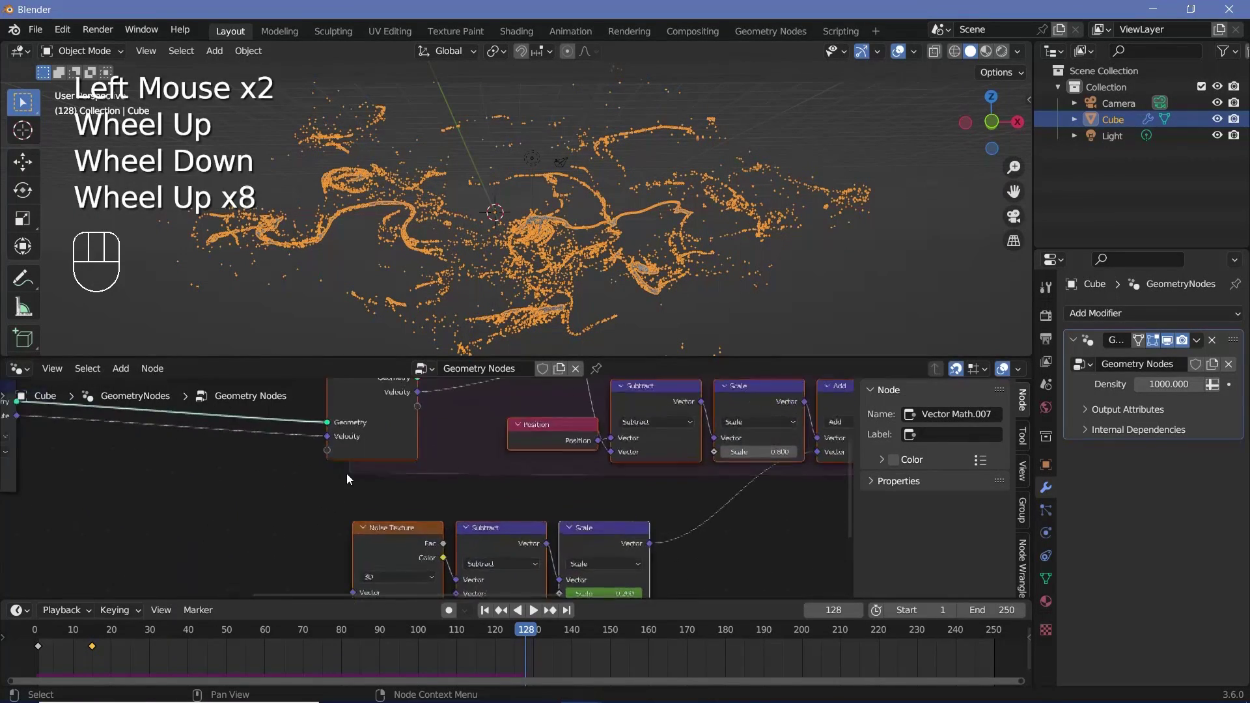
{"action": "middle_click_drag", "start_coordinate": [313, 479], "coordinate": [195, 470]}
{"action": "scroll", "coordinate": [190, 469], "scroll_direction": "up", "scroll_amount": 4}
{"action": "left_click", "coordinate": [190, 469]}
{"action": "scroll", "coordinate": [333, 467], "scroll_direction": "down", "scroll_amount": 2}
{"action": "middle_click_drag", "start_coordinate": [334, 467], "coordinate": [331, 452]}
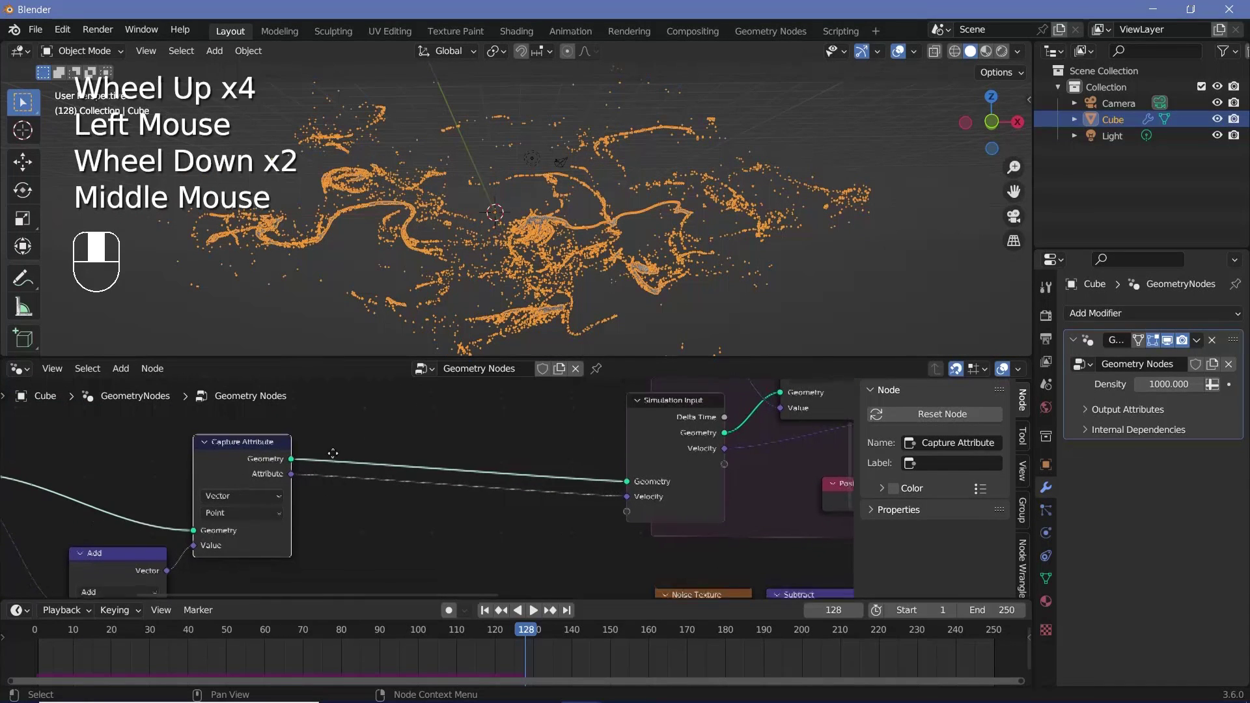
{"action": "key", "text": "shift+d"}
{"action": "middle_click_drag", "start_coordinate": [513, 532], "coordinate": [536, 463]}
- Set the duplicated Capture Attribute to Integer and insert it into the geometry link before the Simulation Input
{"action": "left_click", "coordinate": [453, 517]}
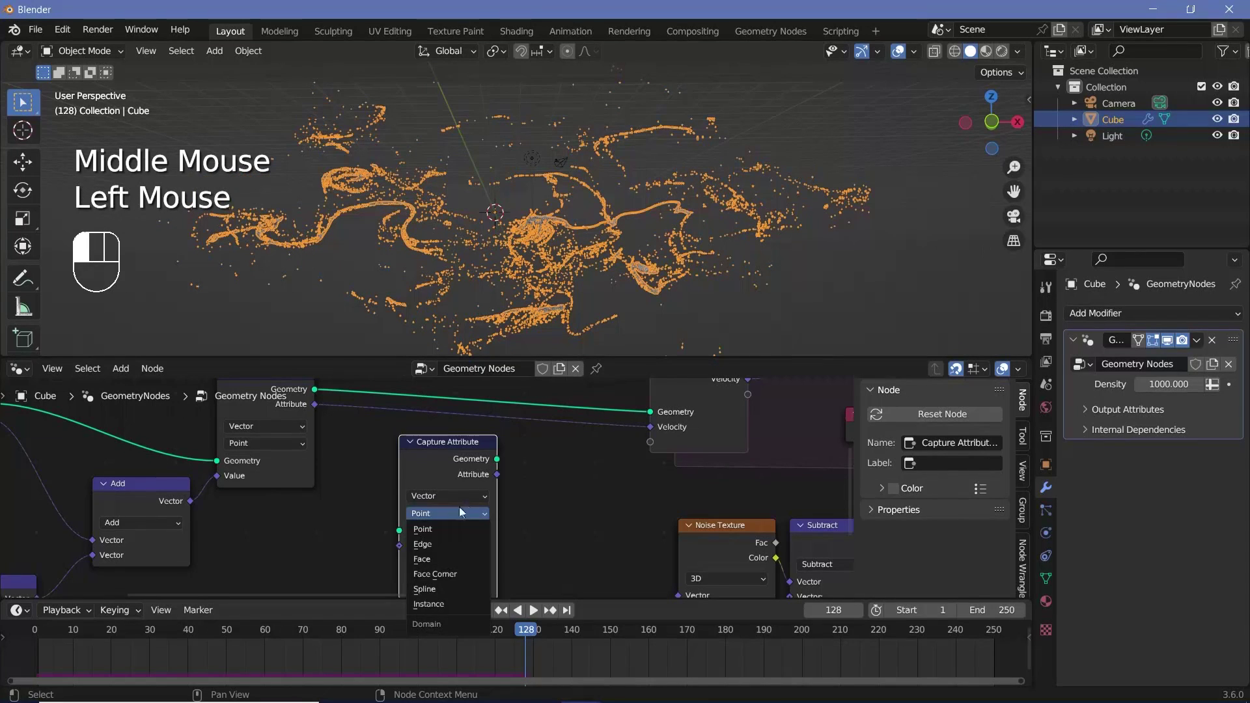
{"action": "left_click", "coordinate": [467, 493]}
{"action": "left_click", "coordinate": [427, 526]}
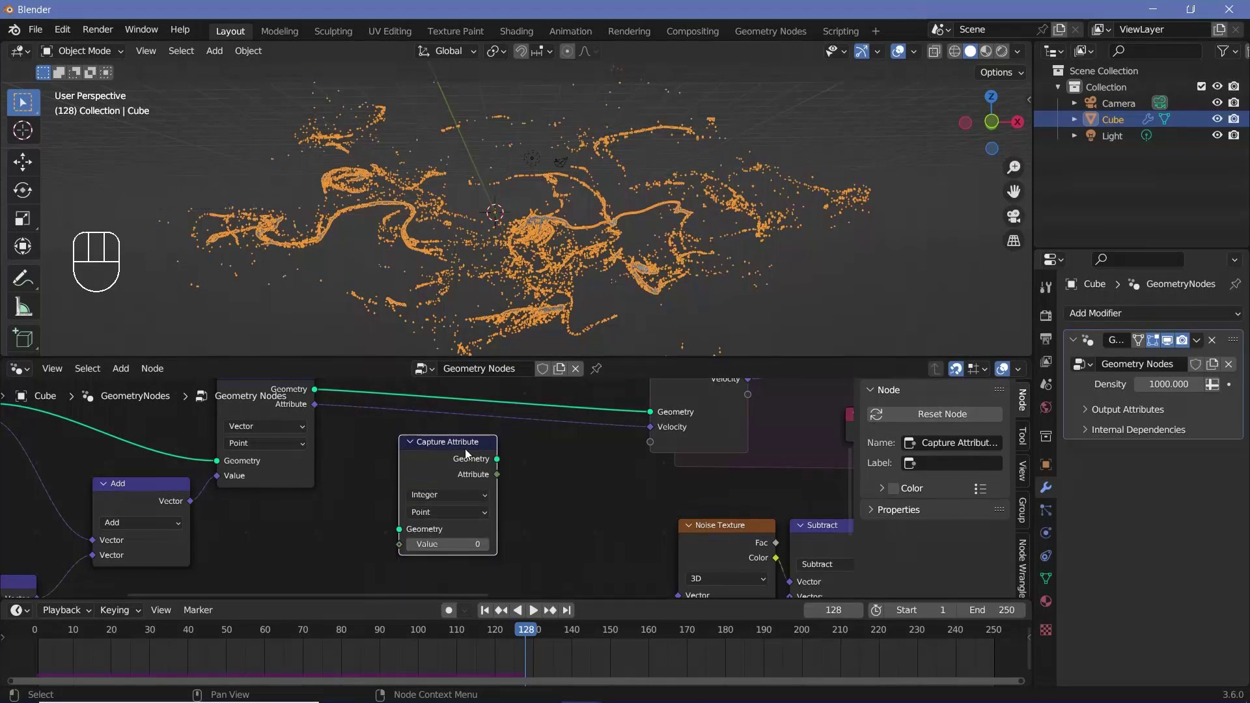
{"action": "middle_click_drag", "start_coordinate": [463, 449], "coordinate": [443, 519]}
{"action": "left_click_drag", "start_coordinate": [443, 519], "coordinate": [462, 398]}
{"action": "middle_click_drag", "start_coordinate": [430, 499], "coordinate": [402, 486]}
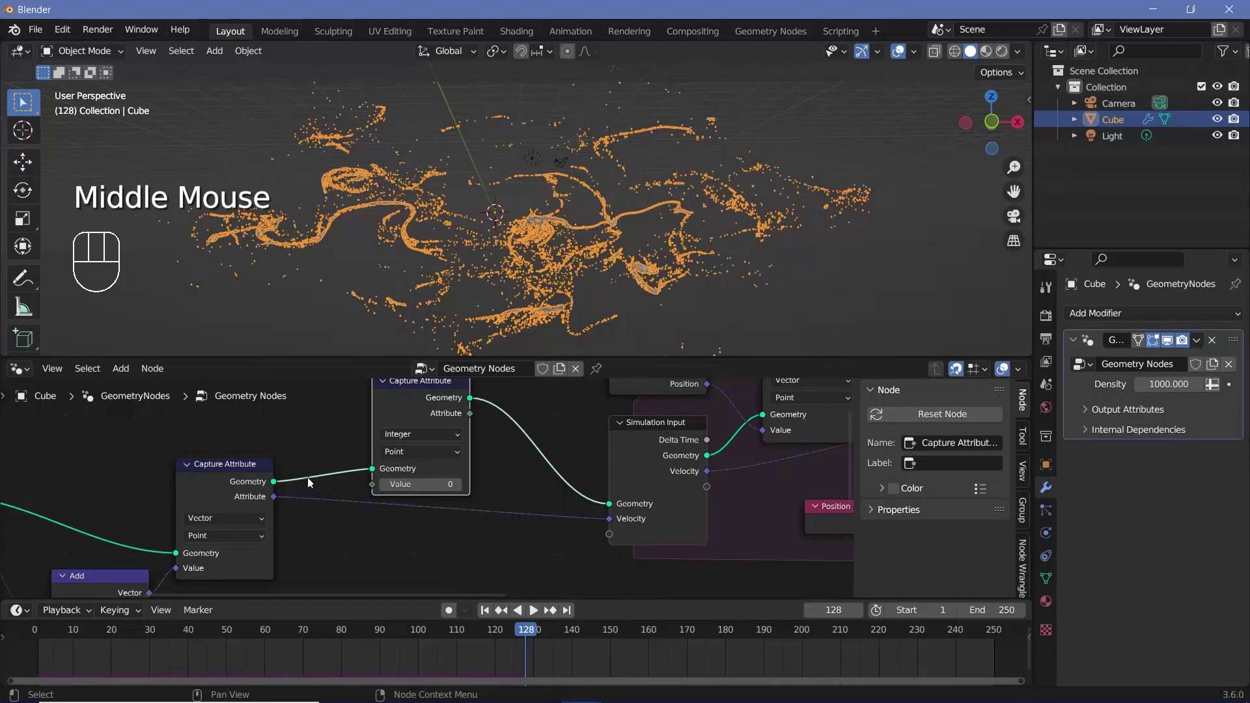
- Connect the integer Capture Attribute's Attribute output to the Simulation Input's empty socket as a new state
{"action": "middle_click_drag", "start_coordinate": [541, 487], "coordinate": [421, 475]}
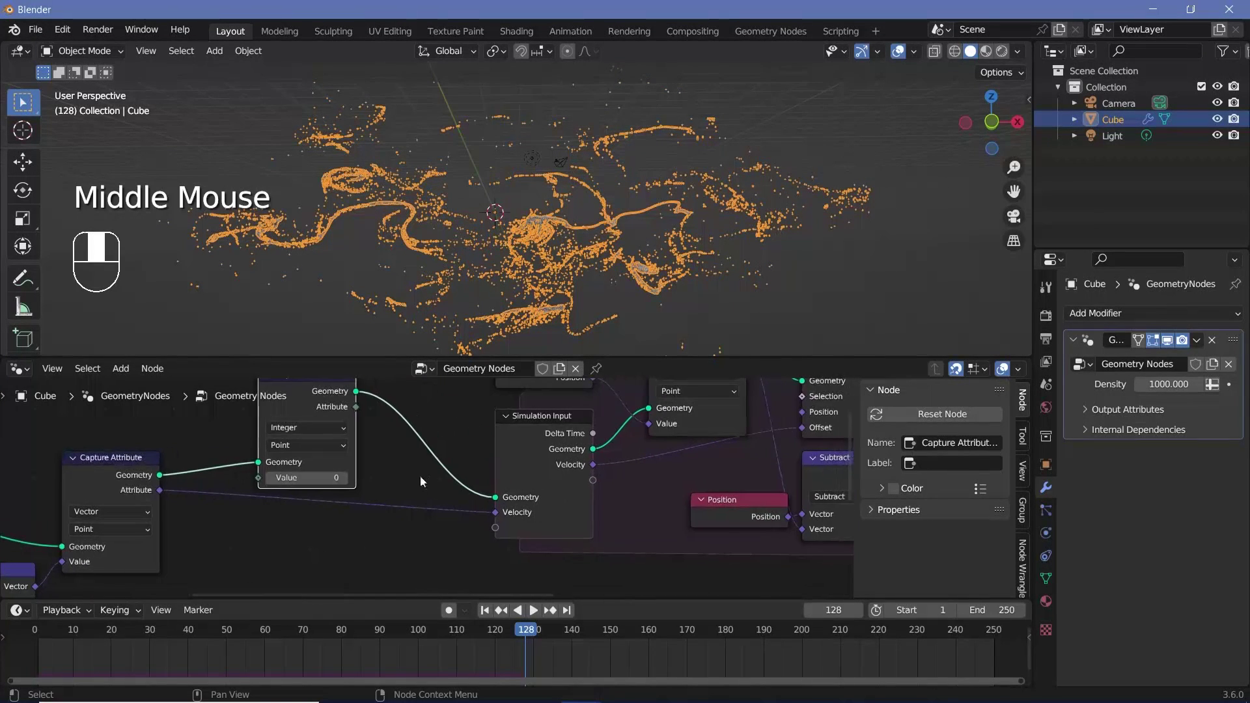
{"action": "left_click_drag", "start_coordinate": [362, 413], "coordinate": [383, 422]}
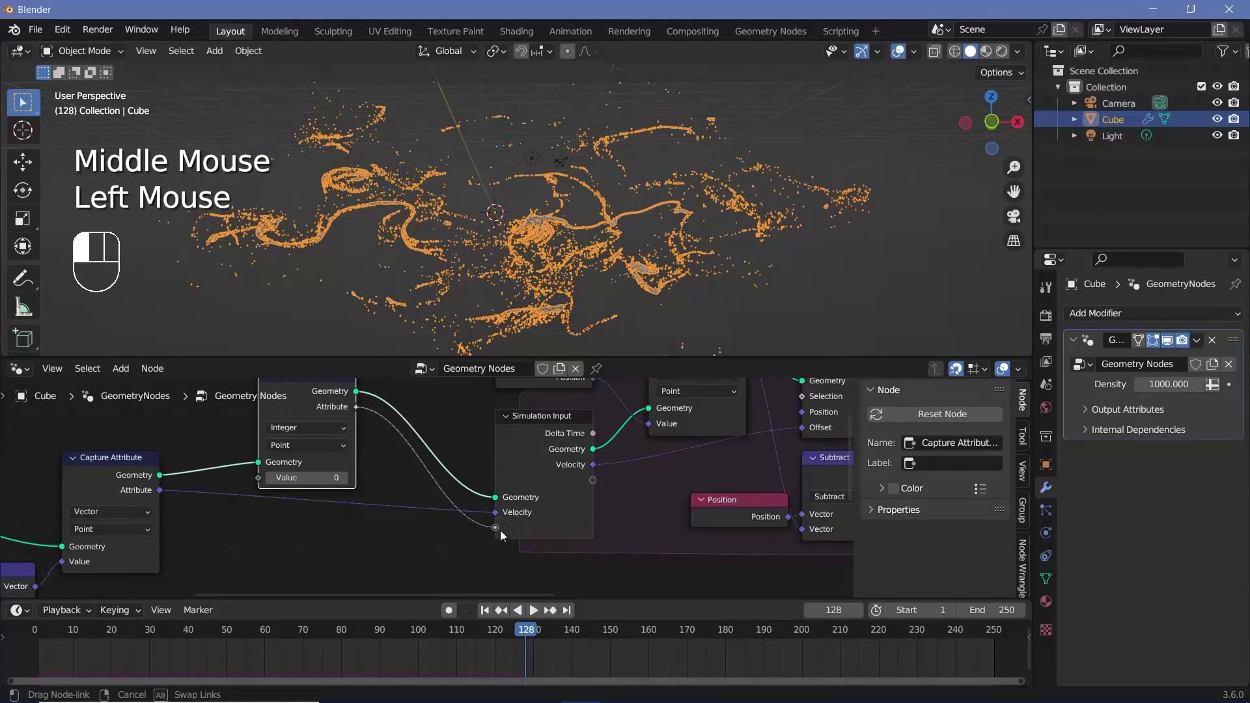
{"action": "left_click_drag", "start_coordinate": [499, 530], "coordinate": [499, 531]}
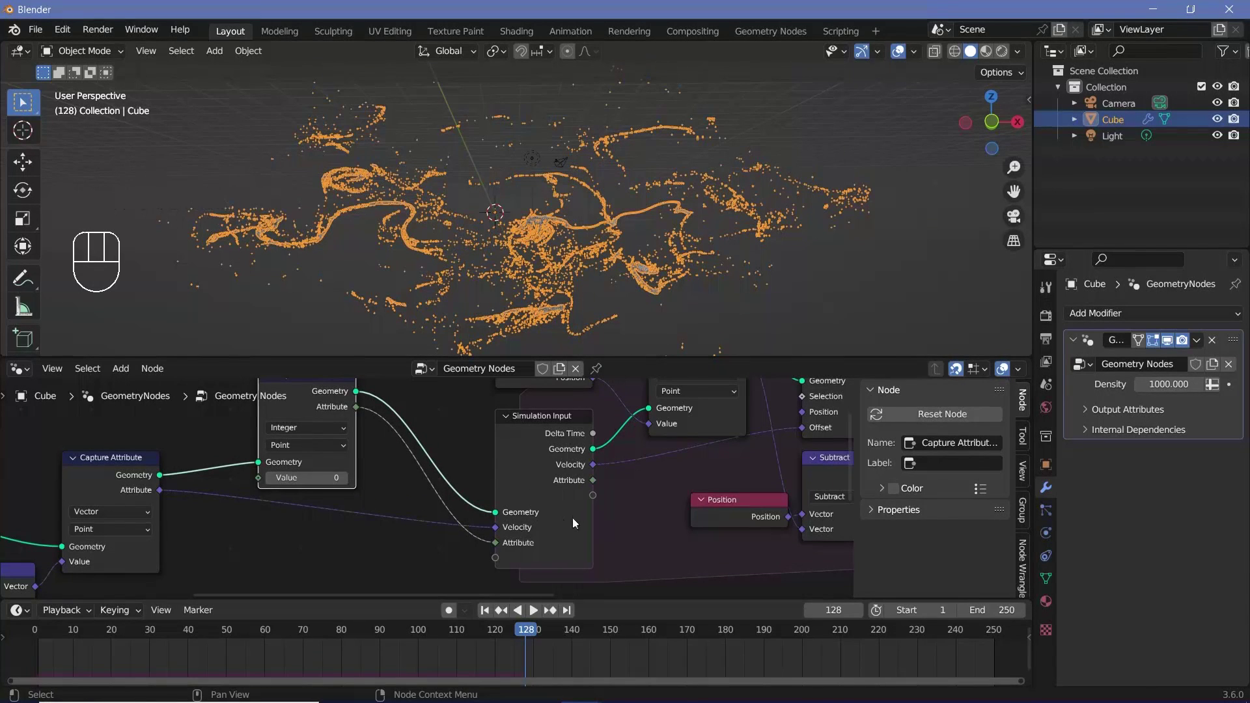
- Rename the simulation state Attribute to Age
{"action": "left_click", "coordinate": [553, 444]}
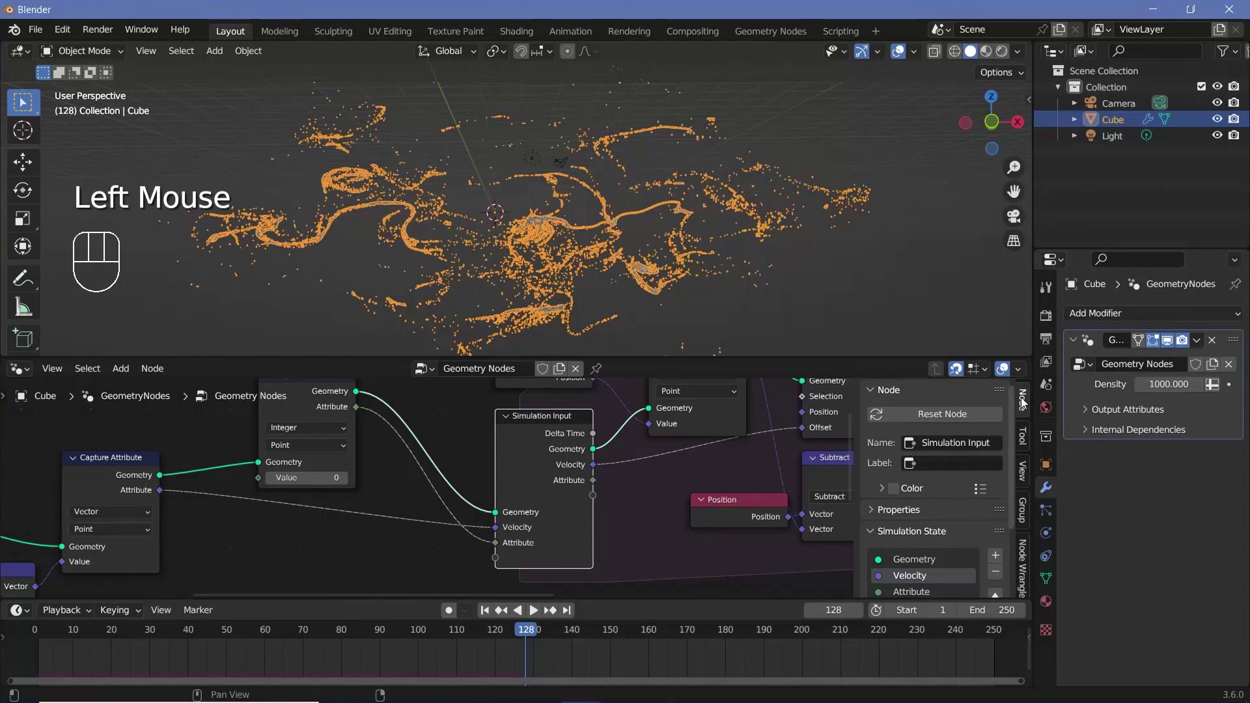
{"action": "left_click", "coordinate": [944, 484]}
{"action": "scroll", "coordinate": [943, 484], "scroll_direction": "down", "scroll_amount": 2}
{"action": "double_click", "coordinate": [911, 542]}
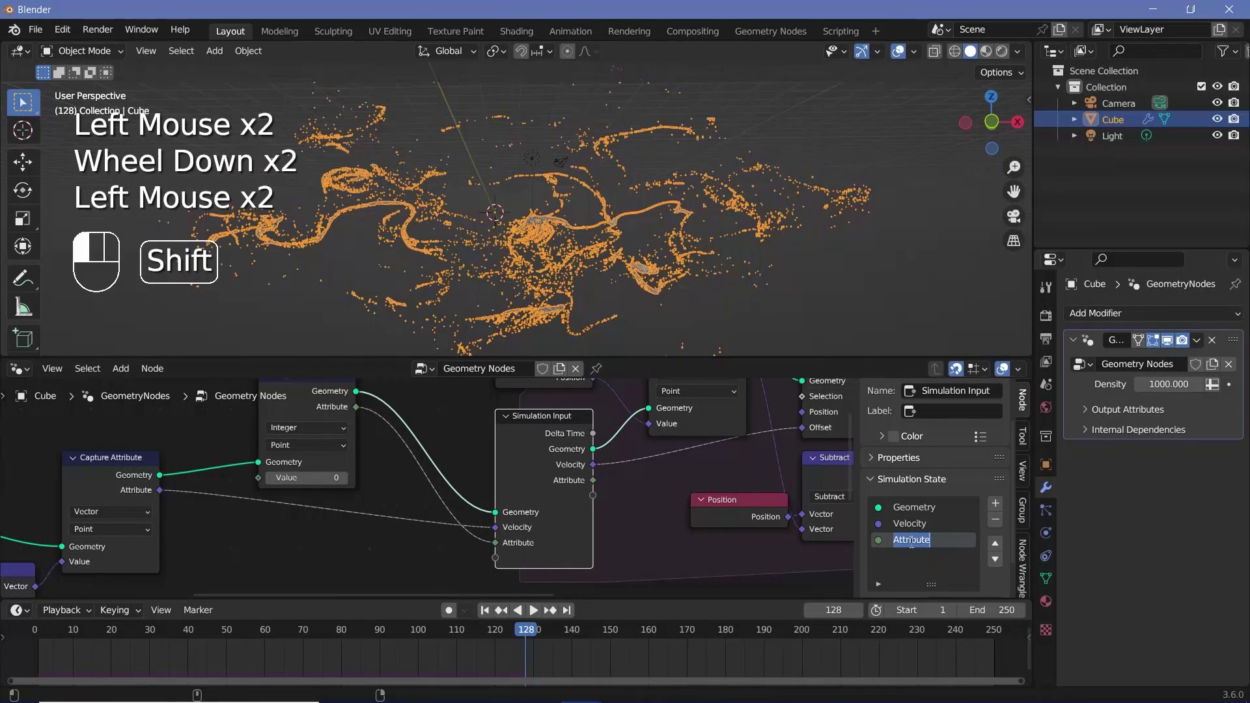
{"action": "type", "text": "Age"}
{"action": "key", "text": "Return"}
- Examine the simulation zone between its input and output, marking the nodes inside it
{"action": "scroll", "coordinate": [801, 517], "scroll_direction": "down", "scroll_amount": 2}
{"action": "middle_click_drag", "start_coordinate": [800, 517], "coordinate": [389, 456]}
{"action": "scroll", "coordinate": [378, 478], "scroll_direction": "down", "scroll_amount": 1}
{"action": "scroll", "coordinate": [378, 478], "scroll_direction": "up", "scroll_amount": 1}
{"action": "scroll", "coordinate": [401, 521], "scroll_direction": "down", "scroll_amount": 2}
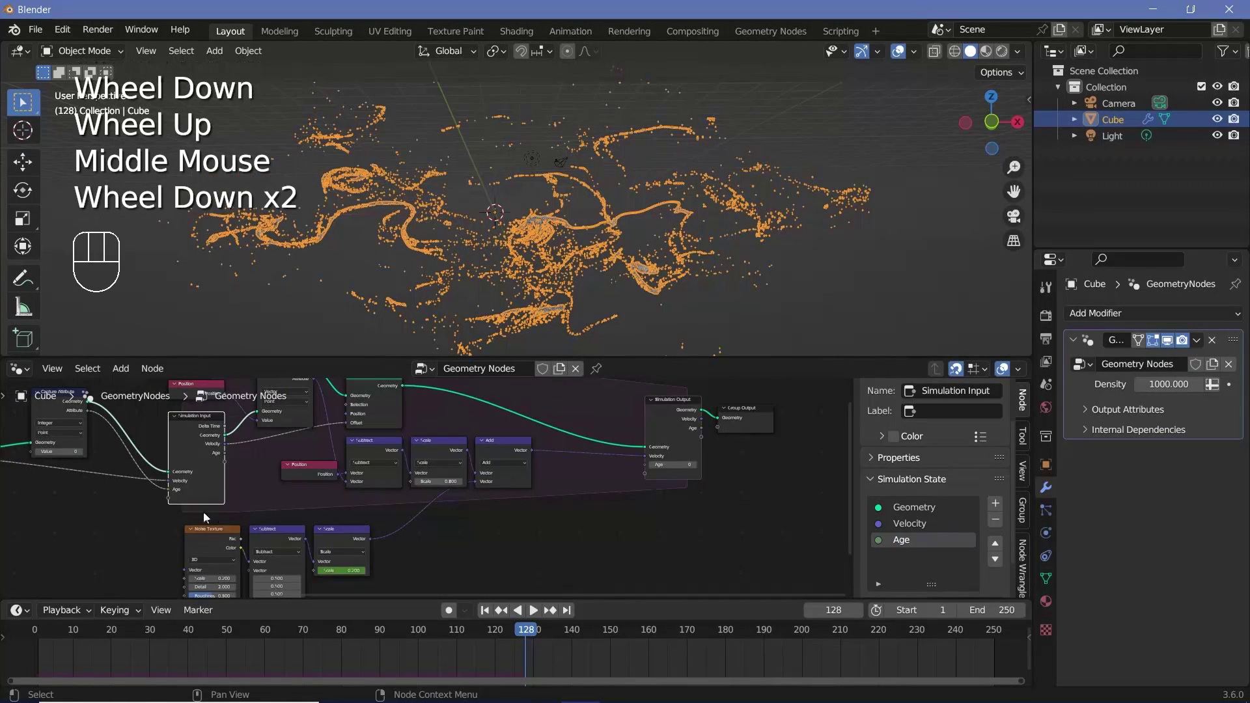
{"action": "left_click_drag", "start_coordinate": [203, 512], "coordinate": [320, 470]}
{"action": "middle_click_drag", "start_coordinate": [434, 362], "coordinate": [401, 446]}
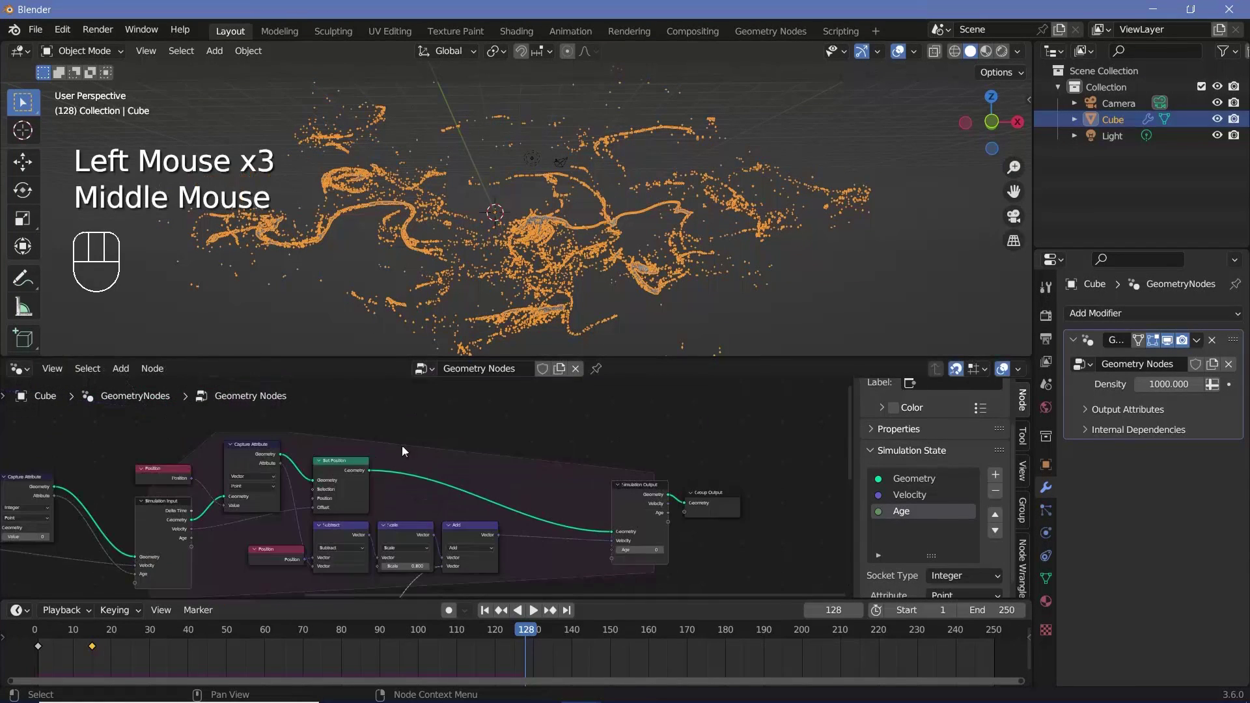
{"action": "left_click", "coordinate": [232, 415]}
{"action": "left_click_drag", "start_coordinate": [249, 404], "coordinate": [525, 589]}
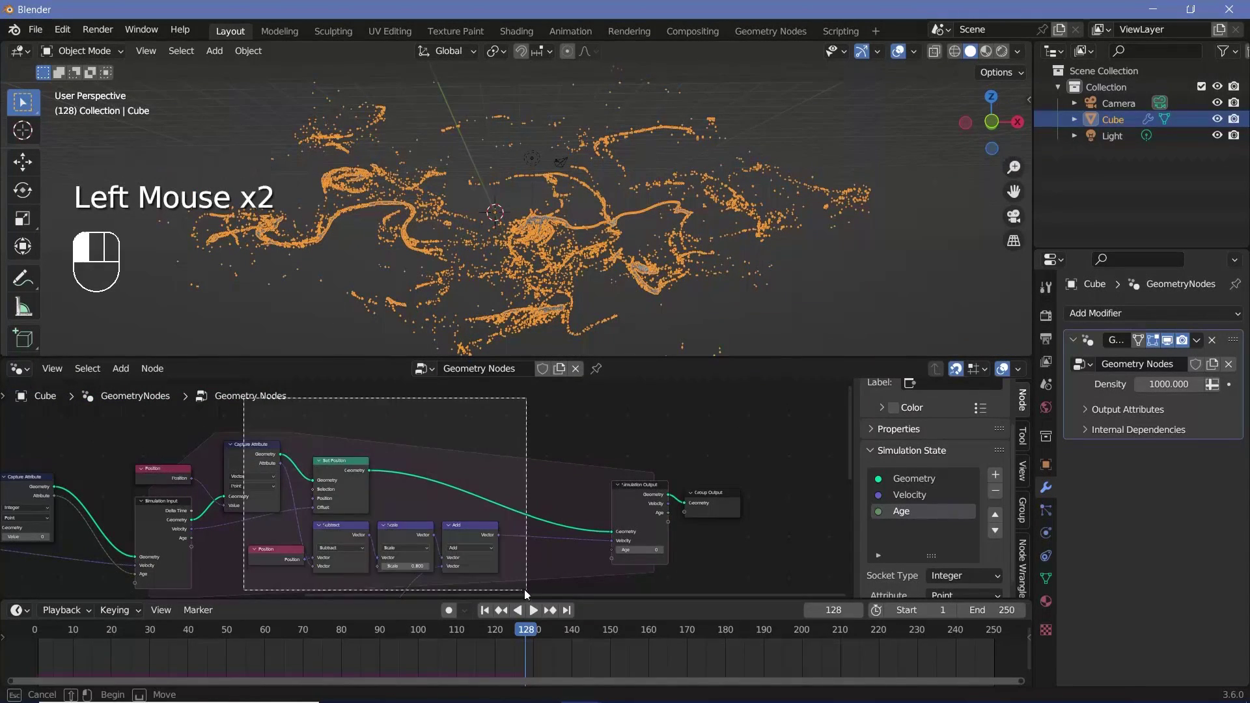
{"action": "left_click", "coordinate": [525, 589]}
- Add a Math node below the velocity nodes of the simulation zone
{"action": "middle_click_drag", "start_coordinate": [525, 589], "coordinate": [503, 416]}
{"action": "scroll", "coordinate": [462, 467], "scroll_direction": "up", "scroll_amount": 2}
{"action": "key", "text": "shift+a"}
{"action": "left_click", "coordinate": [447, 359]}
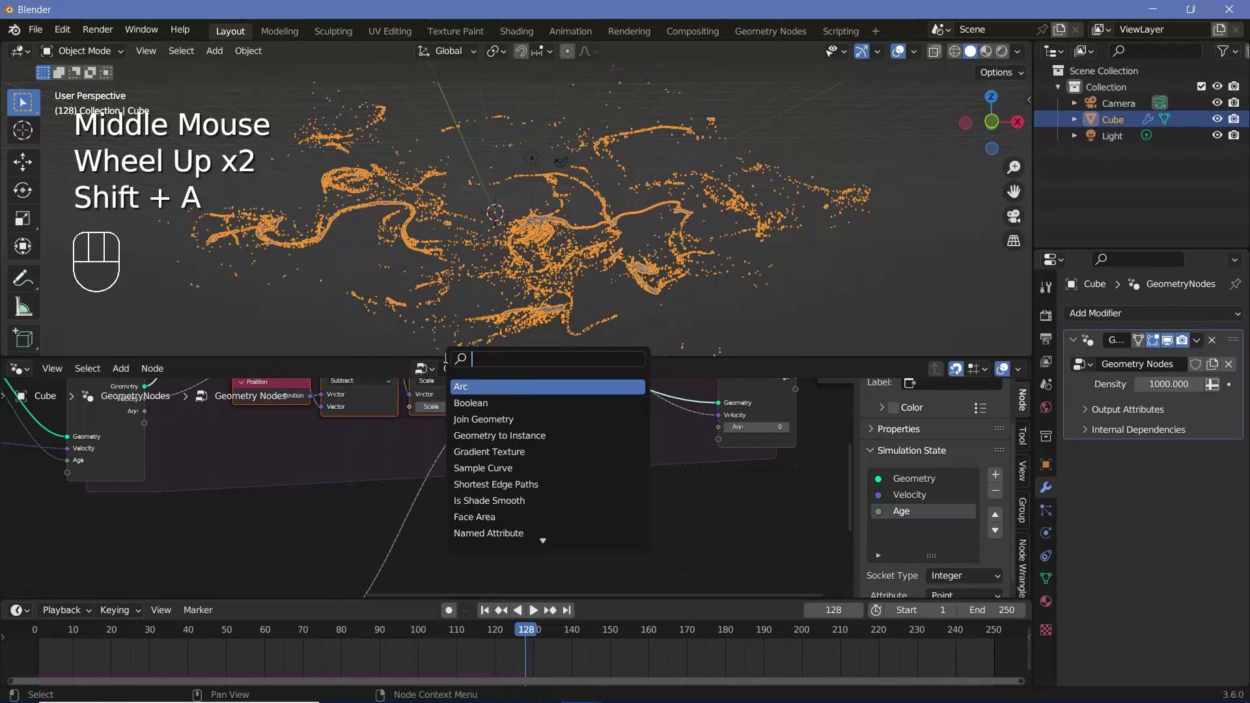
{"action": "type", "text": "math"}
{"action": "key", "text": "Return"}
{"action": "left_click", "coordinate": [503, 495]}
{"action": "middle_click_drag", "start_coordinate": [322, 465], "coordinate": [357, 493]}
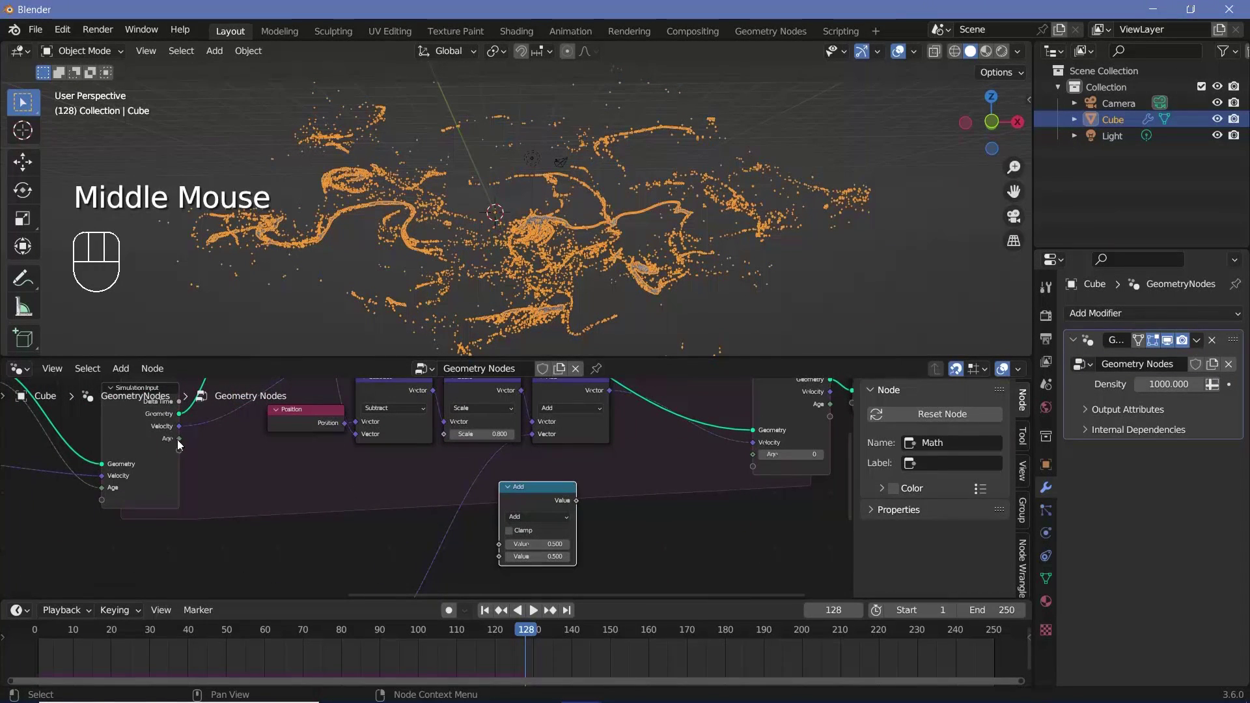
- Connect the Simulation Input's Age output to the Math Add node's first value and set its second value to 1
{"action": "left_click_drag", "start_coordinate": [178, 439], "coordinate": [499, 543]}
{"action": "double_click", "coordinate": [549, 554]}
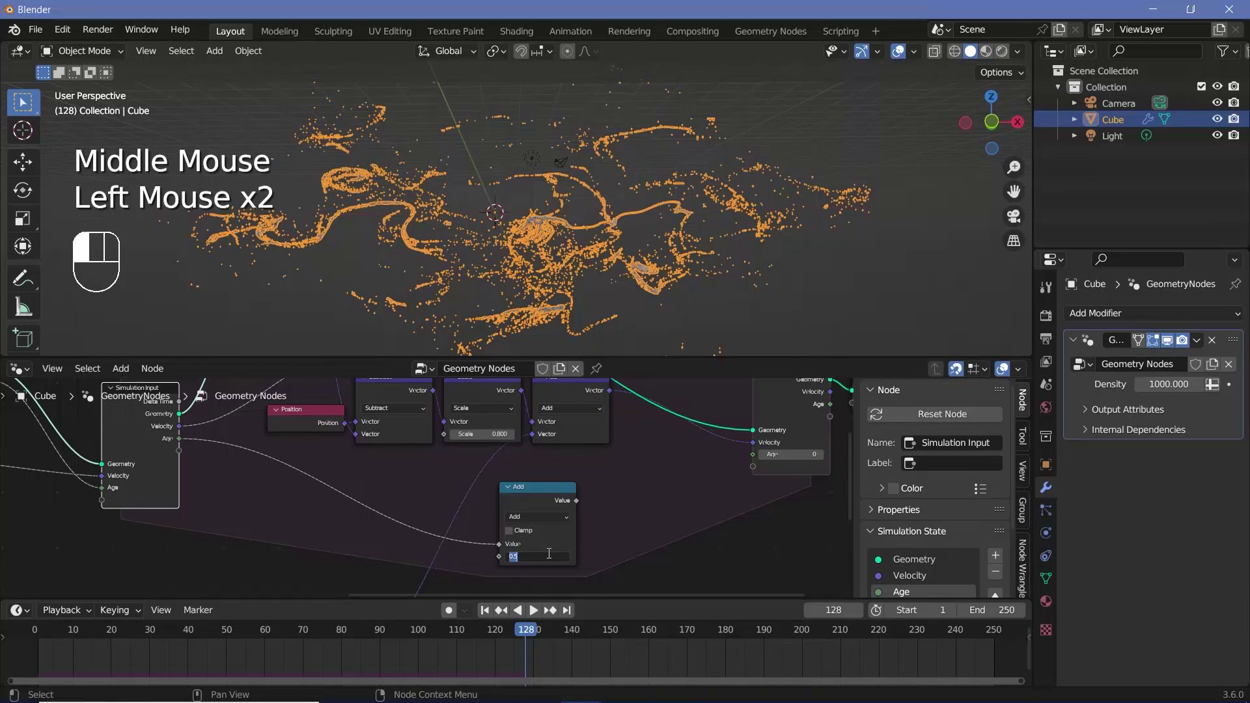
{"action": "type", "text": "1"}
{"action": "key", "text": "Return"}
- Connect the Math Add node's result to the Age input of the Simulation Output
{"action": "middle_click_drag", "start_coordinate": [549, 555], "coordinate": [484, 576]}
{"action": "scroll", "coordinate": [515, 534], "scroll_direction": "up", "scroll_amount": 1}
{"action": "left_click_drag", "start_coordinate": [514, 529], "coordinate": [719, 475]}
{"action": "middle_click_drag", "start_coordinate": [693, 484], "coordinate": [409, 517]}
{"action": "scroll", "coordinate": [672, 503], "scroll_direction": "down", "scroll_amount": 2}
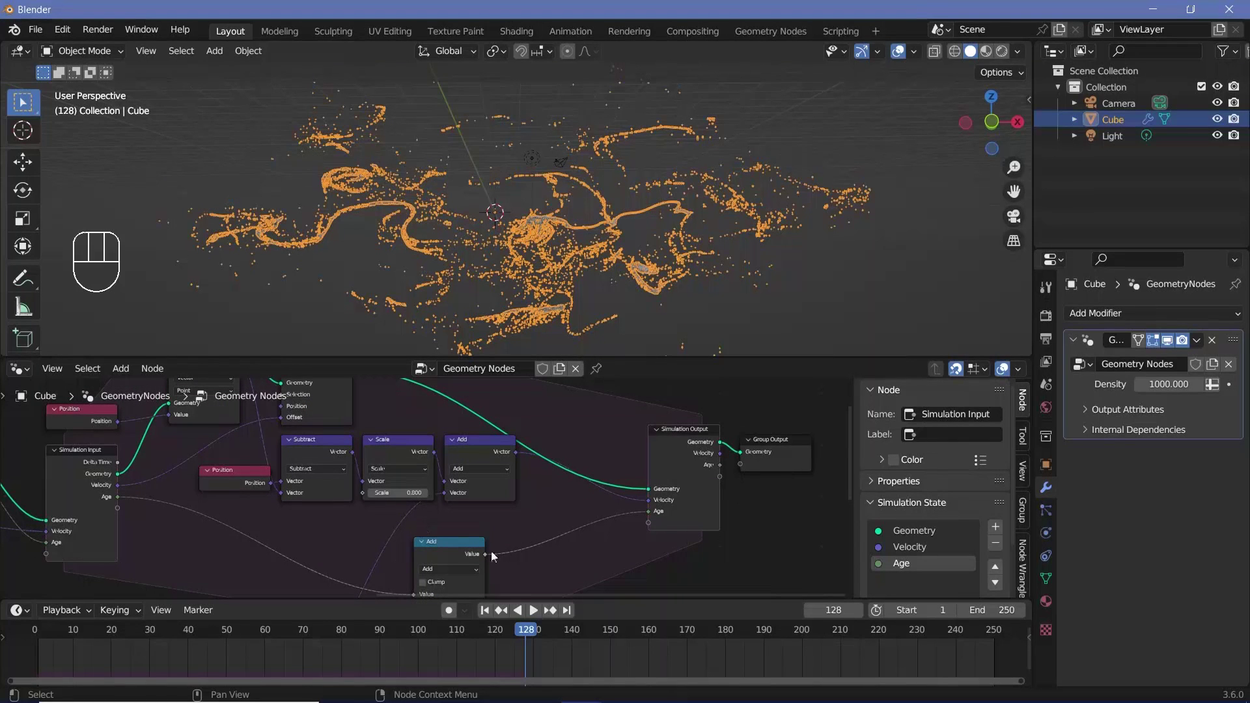
- Move the Simulation Output and Group Output nodes together farther along to free space before them
{"action": "middle_click_drag", "start_coordinate": [561, 549], "coordinate": [426, 458]}
{"action": "left_click_drag", "start_coordinate": [709, 535], "coordinate": [574, 430]}
{"action": "left_click", "coordinate": [592, 452]}
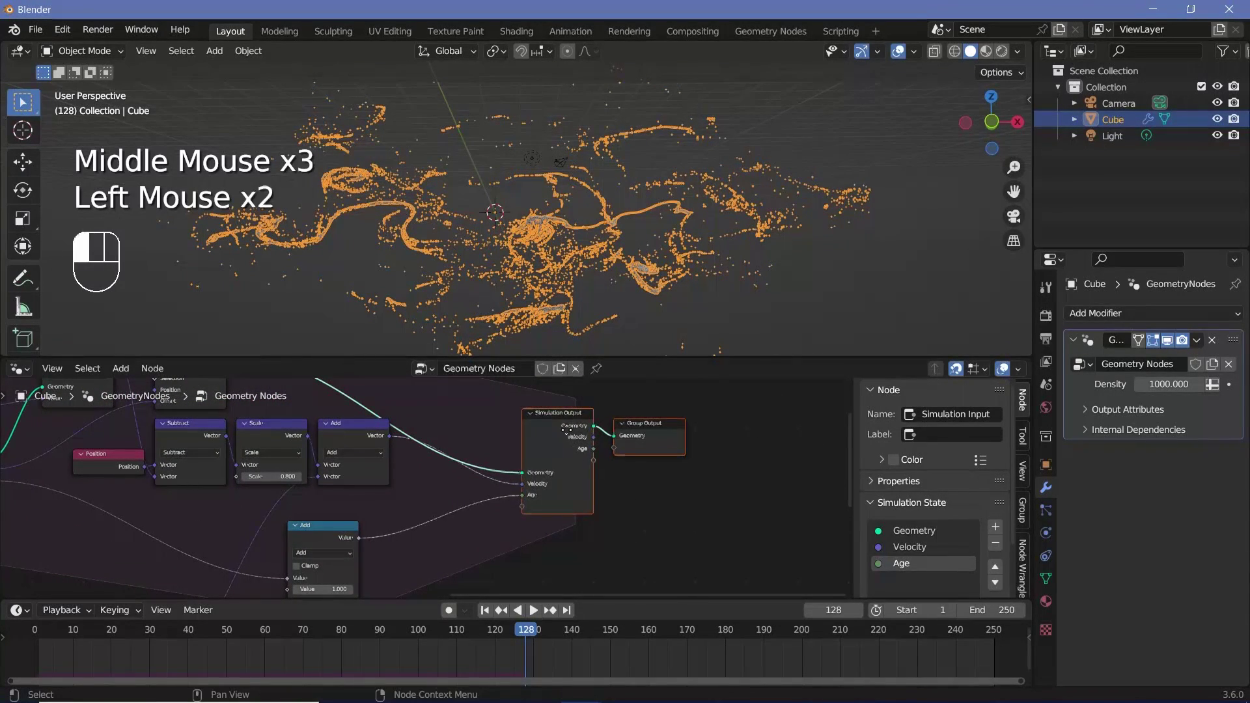
{"action": "middle_click_drag", "start_coordinate": [593, 452], "coordinate": [639, 471]}
- Add a Delete Geometry node on the geometry link between Set Position and the Simulation Output
{"action": "key", "text": "shift+a"}
{"action": "left_click", "coordinate": [540, 357]}
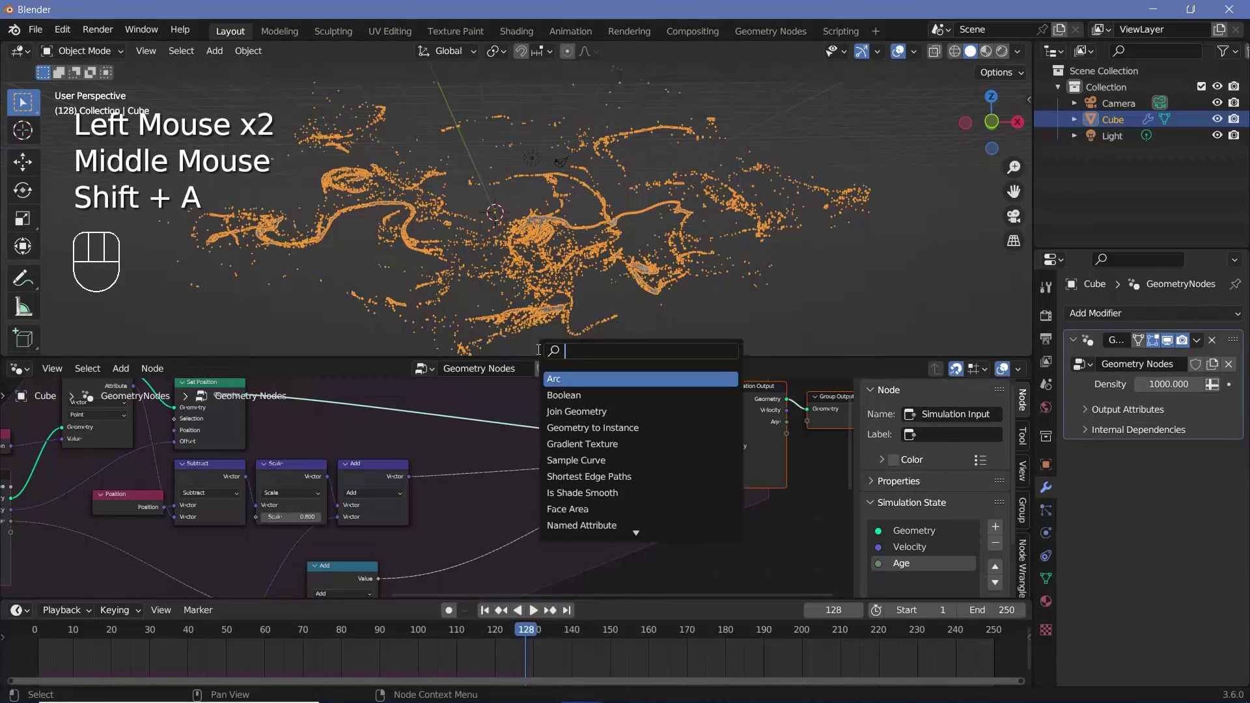
{"action": "type", "text": "del"}
{"action": "key", "text": "Return"}
{"action": "left_click", "coordinate": [579, 430]}
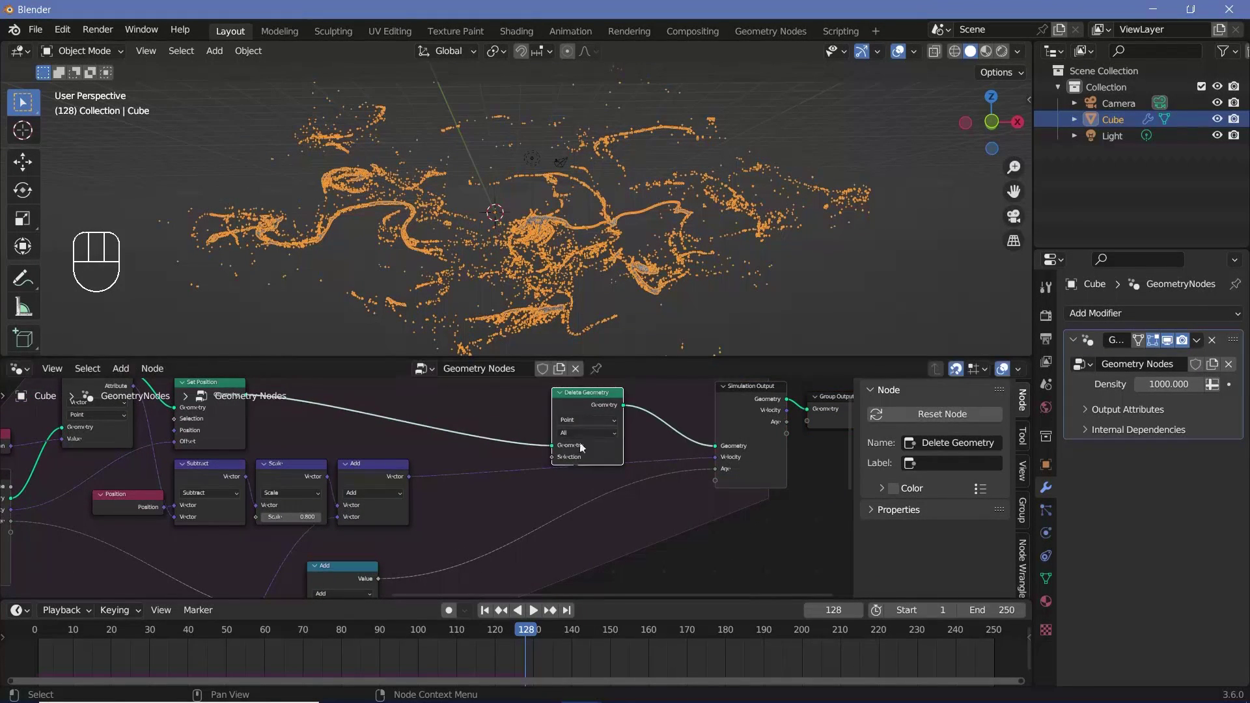
- Add a Compare node beside the age-counting Add node and set its data type to Integer
{"action": "middle_click_drag", "start_coordinate": [582, 448], "coordinate": [586, 390]}
{"action": "middle_click_drag", "start_coordinate": [514, 478], "coordinate": [528, 456]}
{"action": "middle_click_drag", "start_coordinate": [510, 526], "coordinate": [540, 476]}
{"action": "key", "text": "shift+a"}
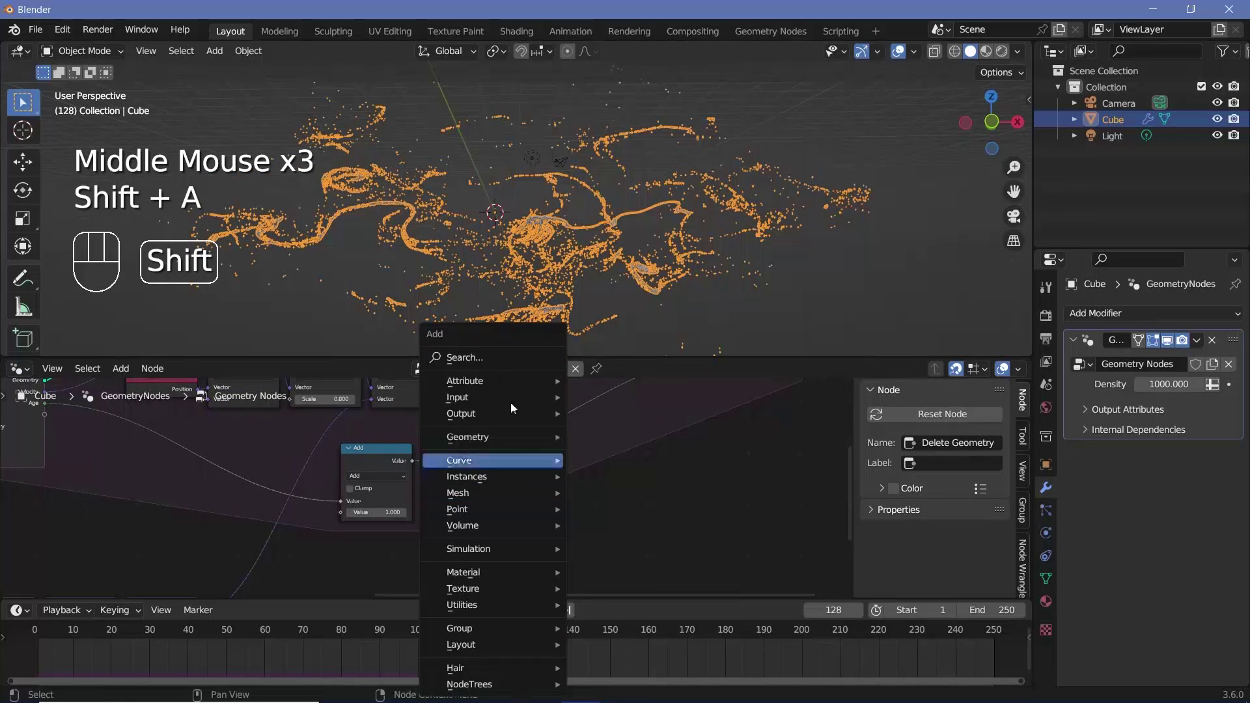
{"action": "left_click", "coordinate": [491, 357]}
{"action": "type", "text": "comp"}
{"action": "key", "text": "Return"}
{"action": "left_click", "coordinate": [552, 470]}
{"action": "scroll", "coordinate": [552, 470], "scroll_direction": "up", "scroll_amount": 2}
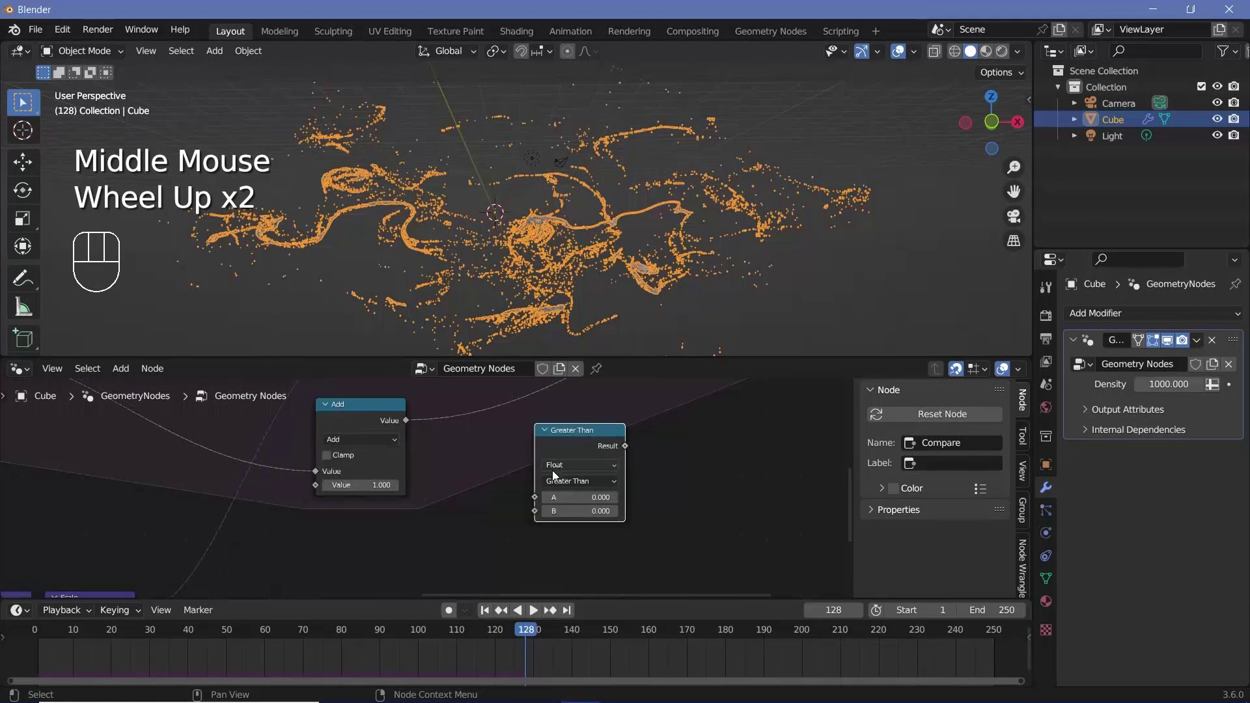
{"action": "left_click", "coordinate": [570, 465]}
{"action": "left_click_drag", "start_coordinate": [572, 470], "coordinate": [558, 495]}
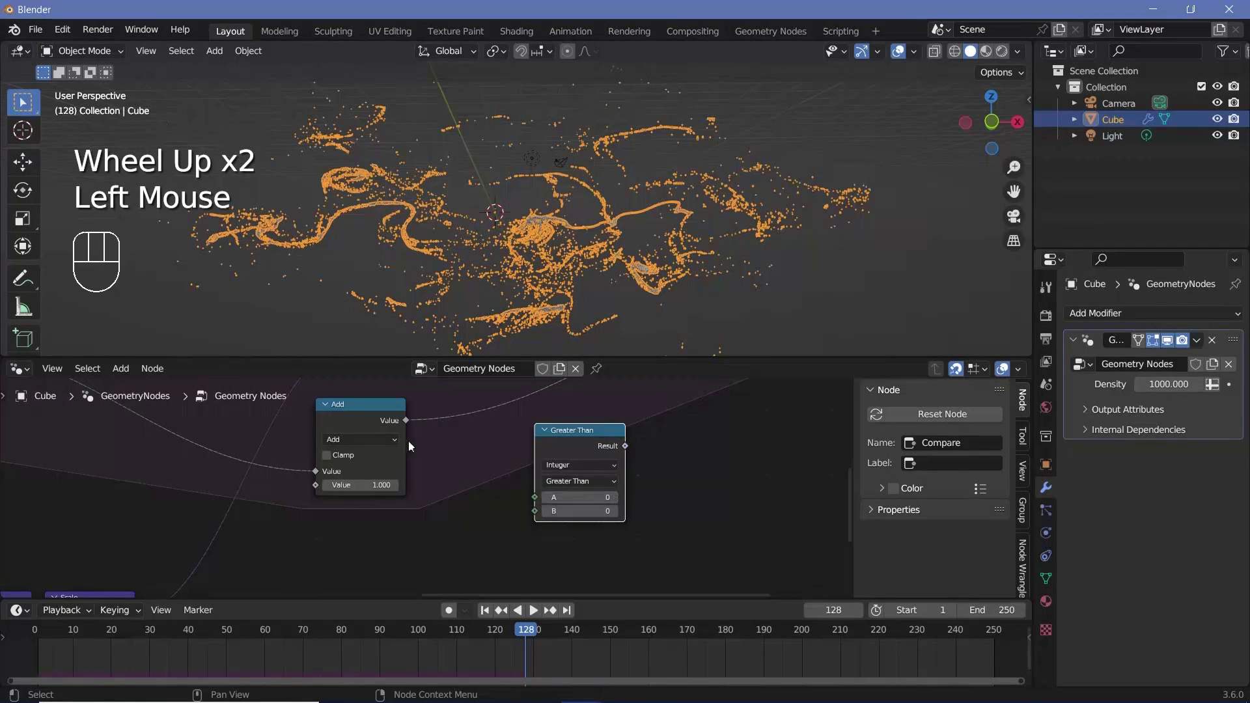
- Feed the age-counting Add node's value into input A of the Compare node and set B to 140
{"action": "left_click_drag", "start_coordinate": [401, 420], "coordinate": [536, 497]}
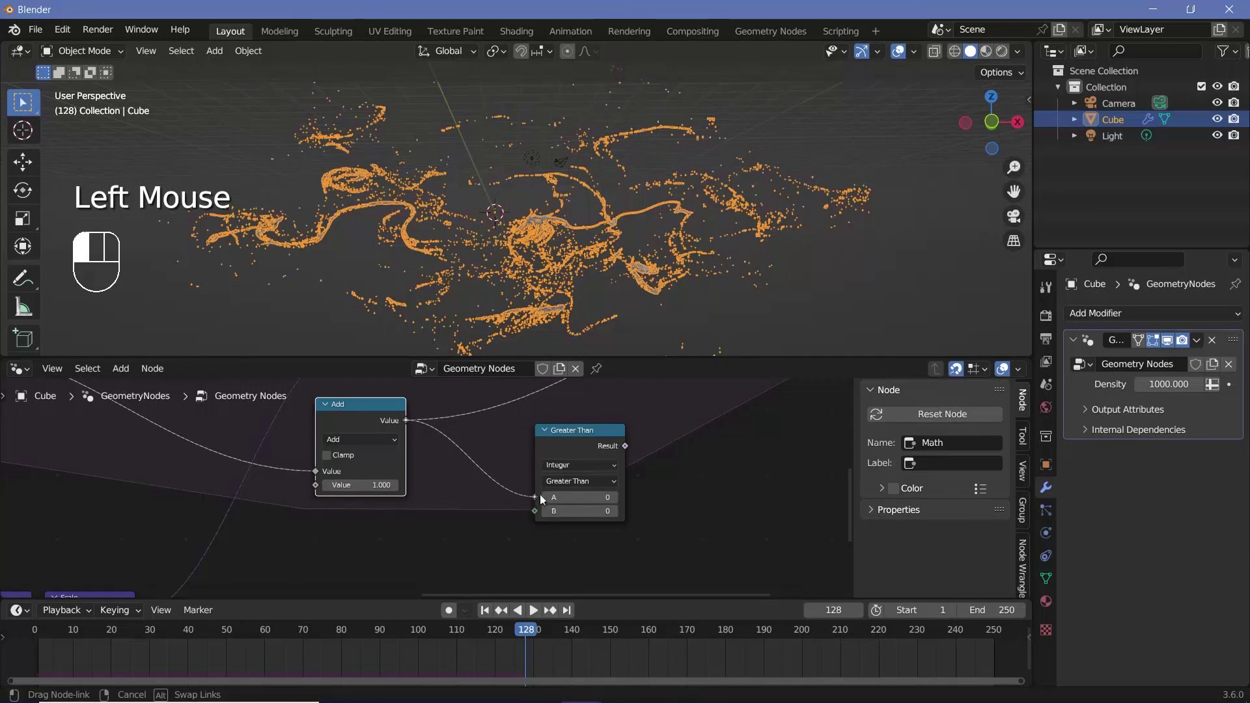
{"action": "double_click", "coordinate": [582, 510]}
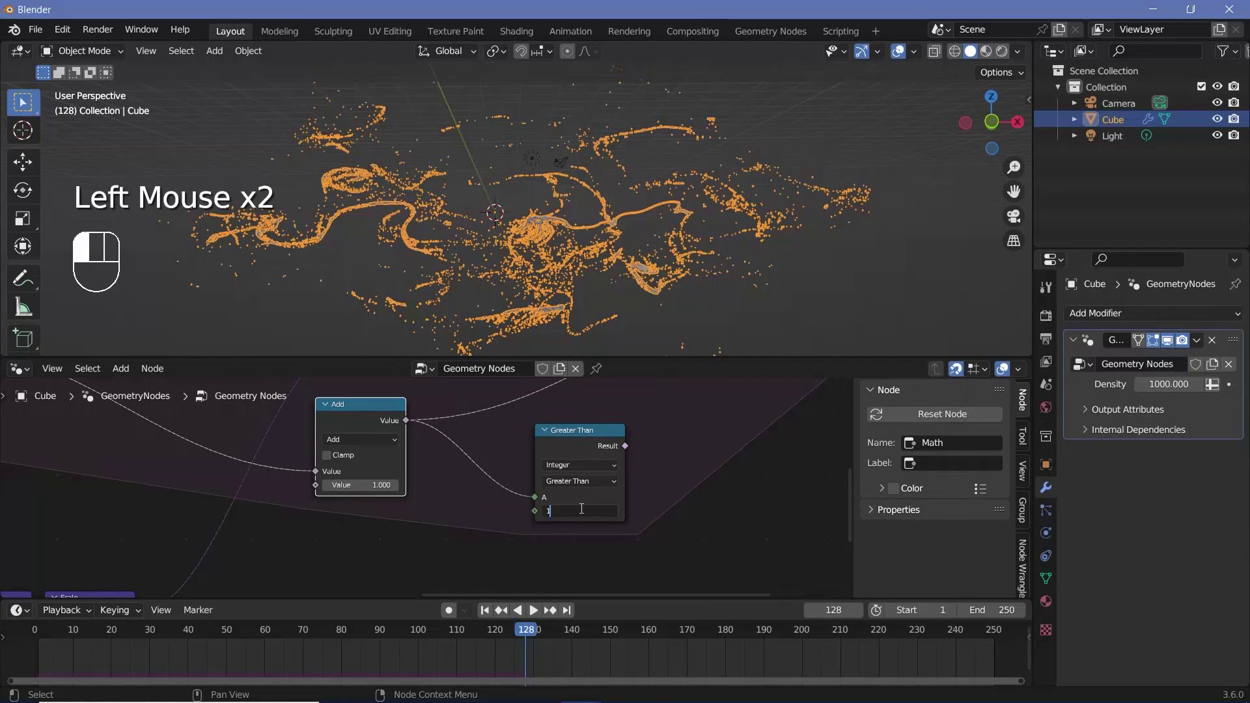
{"action": "key", "text": "Return"}
- Connect the Compare result to the Delete Geometry node's Selection and move Delete Geometry close to the Simulation Output
{"action": "middle_click_drag", "start_coordinate": [658, 452], "coordinate": [550, 568]}
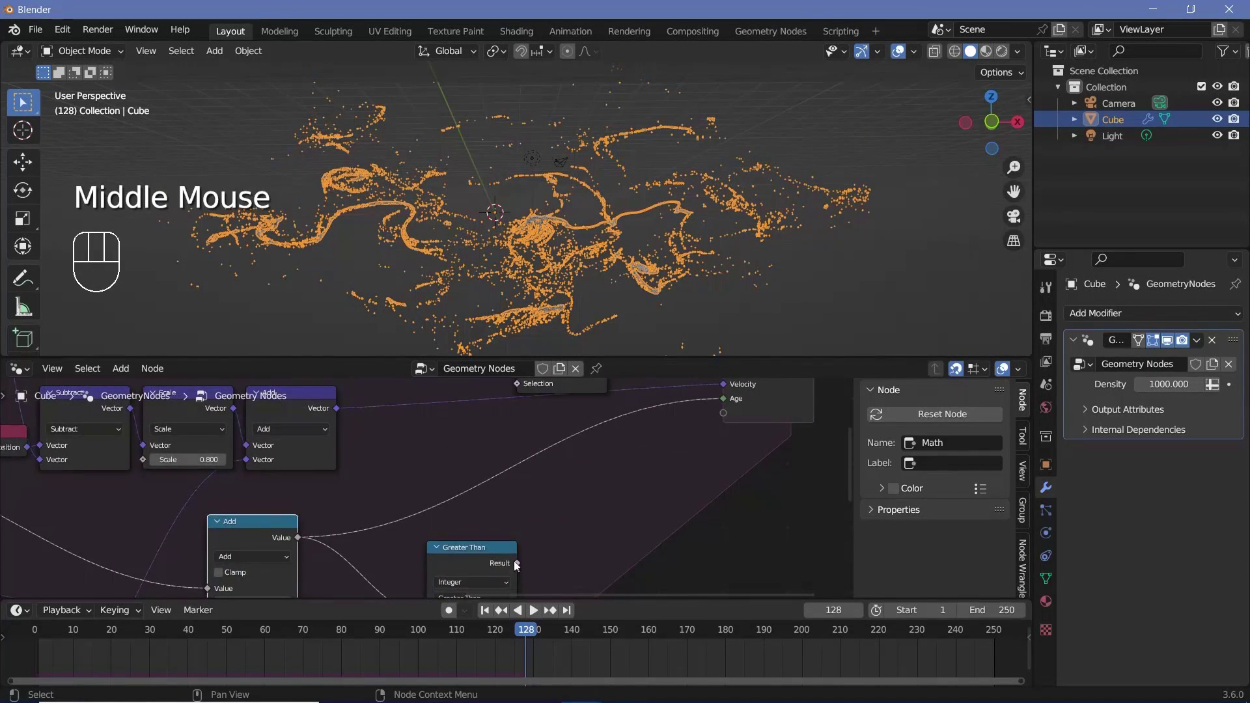
{"action": "left_click_drag", "start_coordinate": [518, 563], "coordinate": [510, 448]}
{"action": "scroll", "coordinate": [513, 452], "scroll_direction": "down", "scroll_amount": 2}
{"action": "middle_click_drag", "start_coordinate": [513, 451], "coordinate": [564, 451]}
{"action": "left_click_drag", "start_coordinate": [564, 451], "coordinate": [641, 433]}
- Play the simulation, rewind to the start and replay it to check that particles past the age limit are deleted
{"action": "key", "text": "space"}
{"action": "key", "text": "space"}
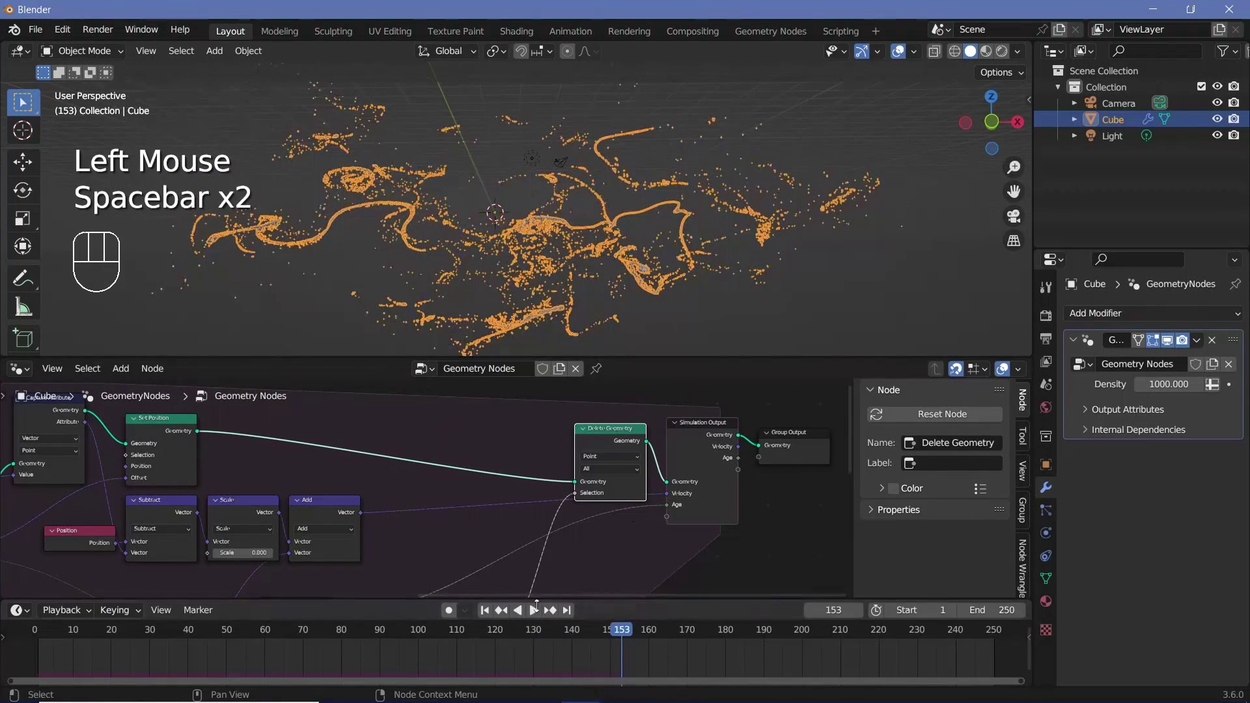
{"action": "left_click", "coordinate": [30, 634]}
{"action": "key", "text": "space"}
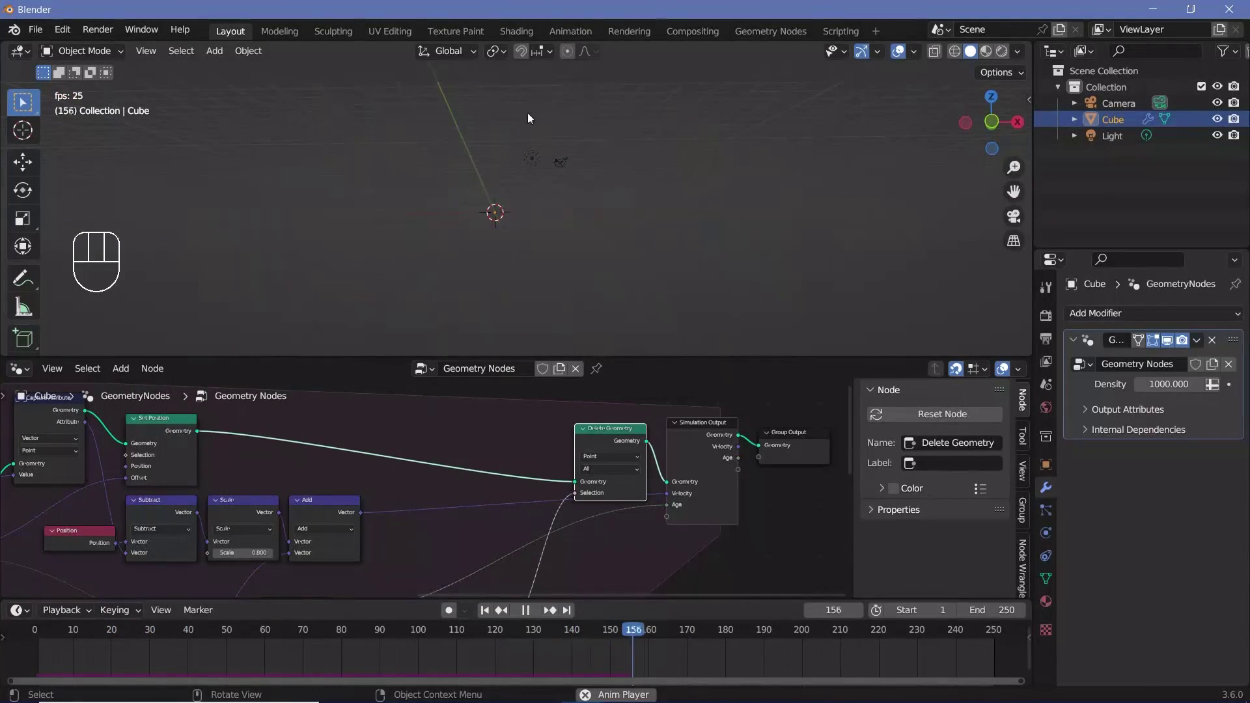
{"action": "key", "text": "space"}
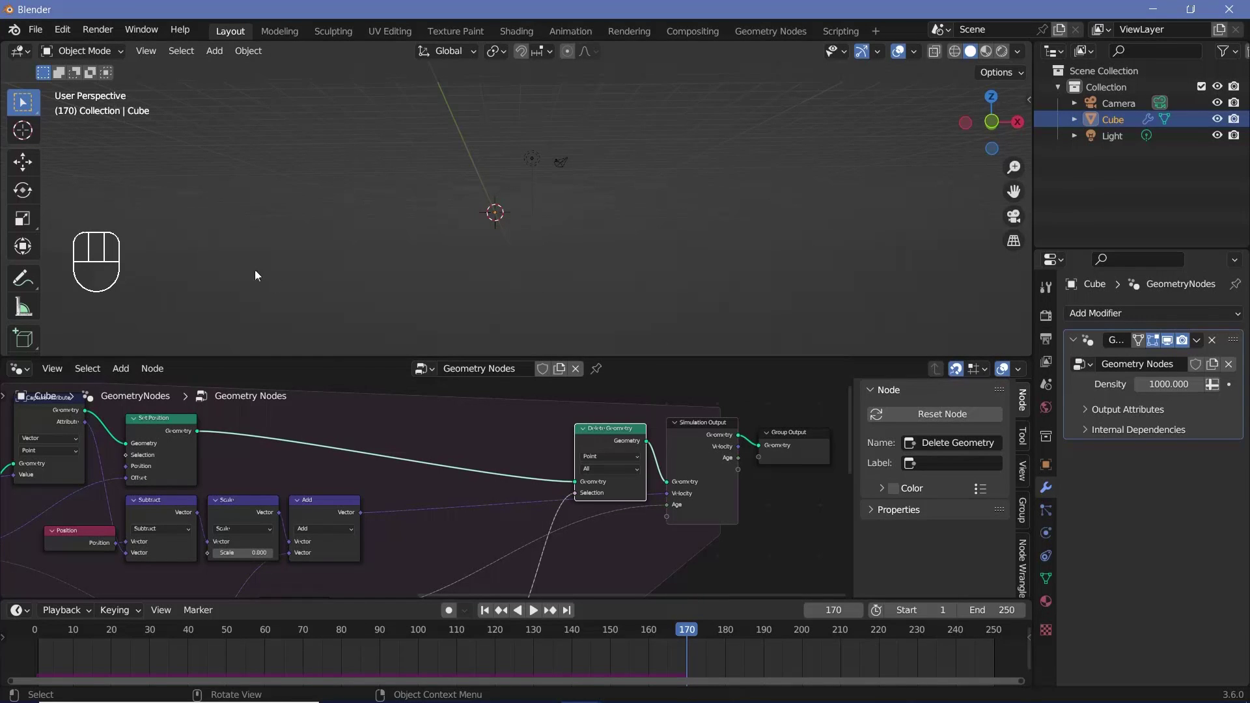
- Search the addable nodes for "ra" to place a new node below the Compare node
{"action": "scroll", "coordinate": [456, 521], "scroll_direction": "down", "scroll_amount": 2}
{"action": "middle_click_drag", "start_coordinate": [456, 521], "coordinate": [489, 556]}
{"action": "scroll", "coordinate": [529, 553], "scroll_direction": "up", "scroll_amount": 3}
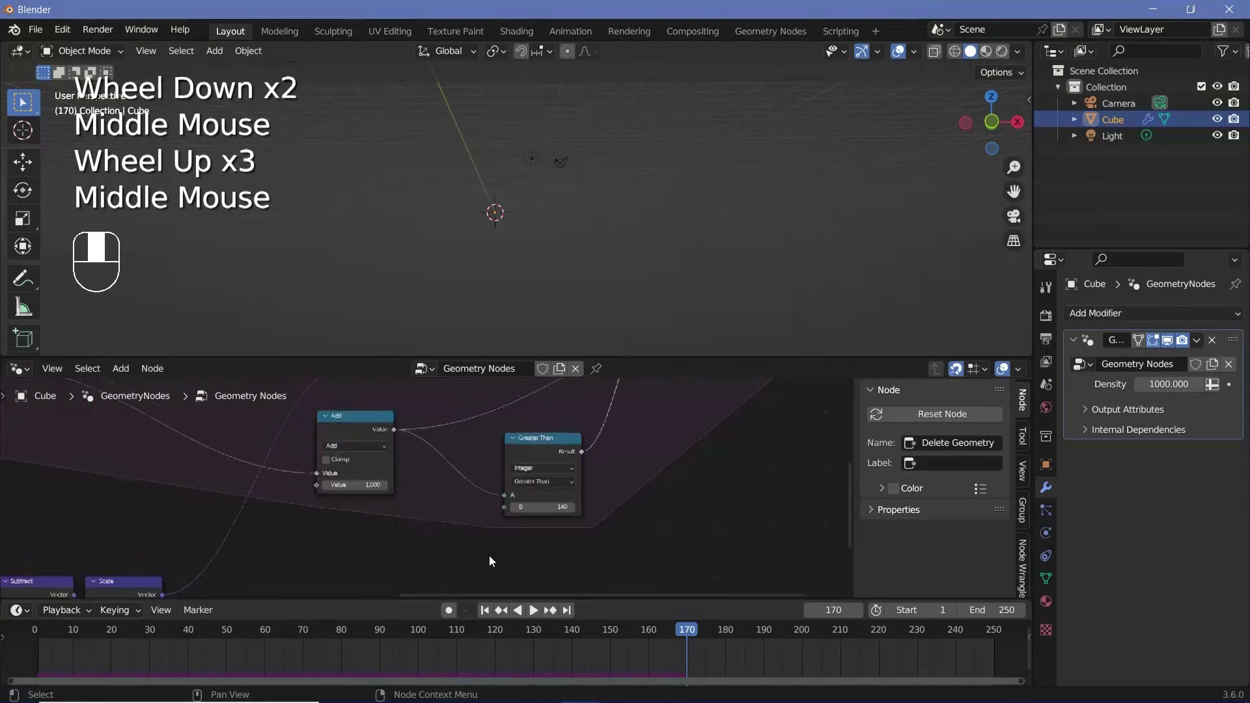
{"action": "scroll", "coordinate": [495, 554], "scroll_direction": "up", "scroll_amount": 1}
{"action": "middle_click_drag", "start_coordinate": [561, 517], "coordinate": [475, 505]}
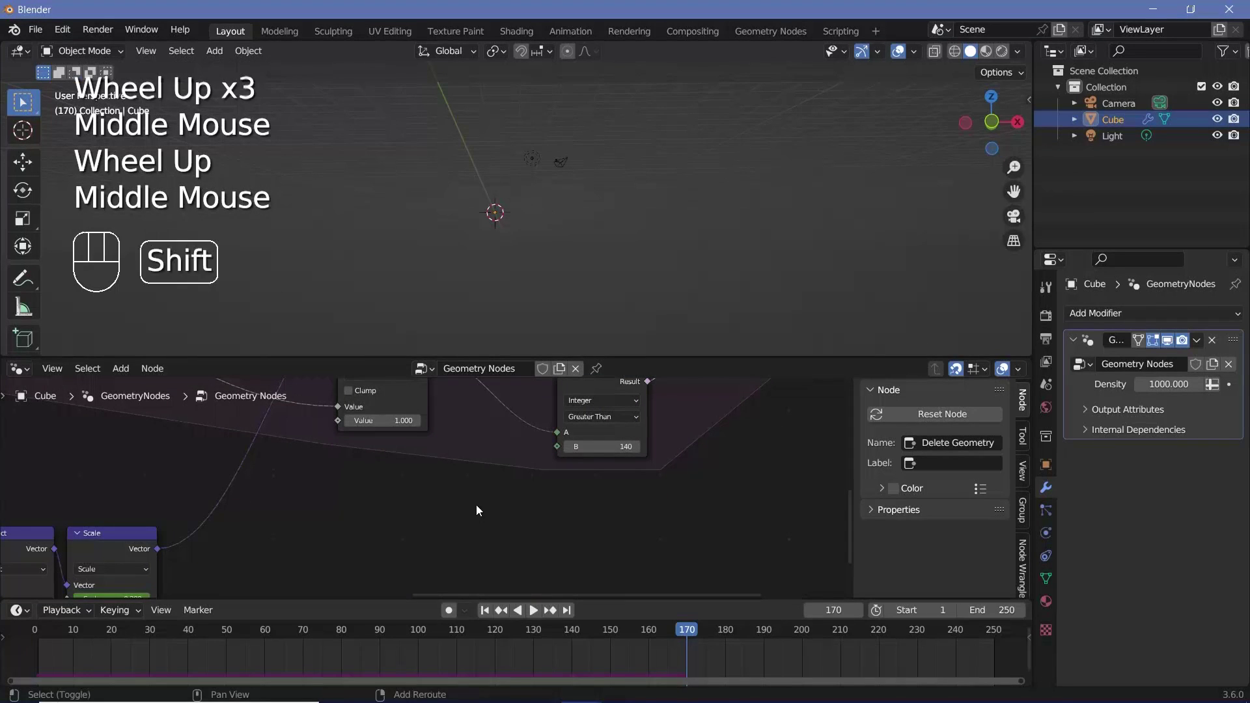
{"action": "key", "text": "shift+a"}
{"action": "type", "text": "ra"}
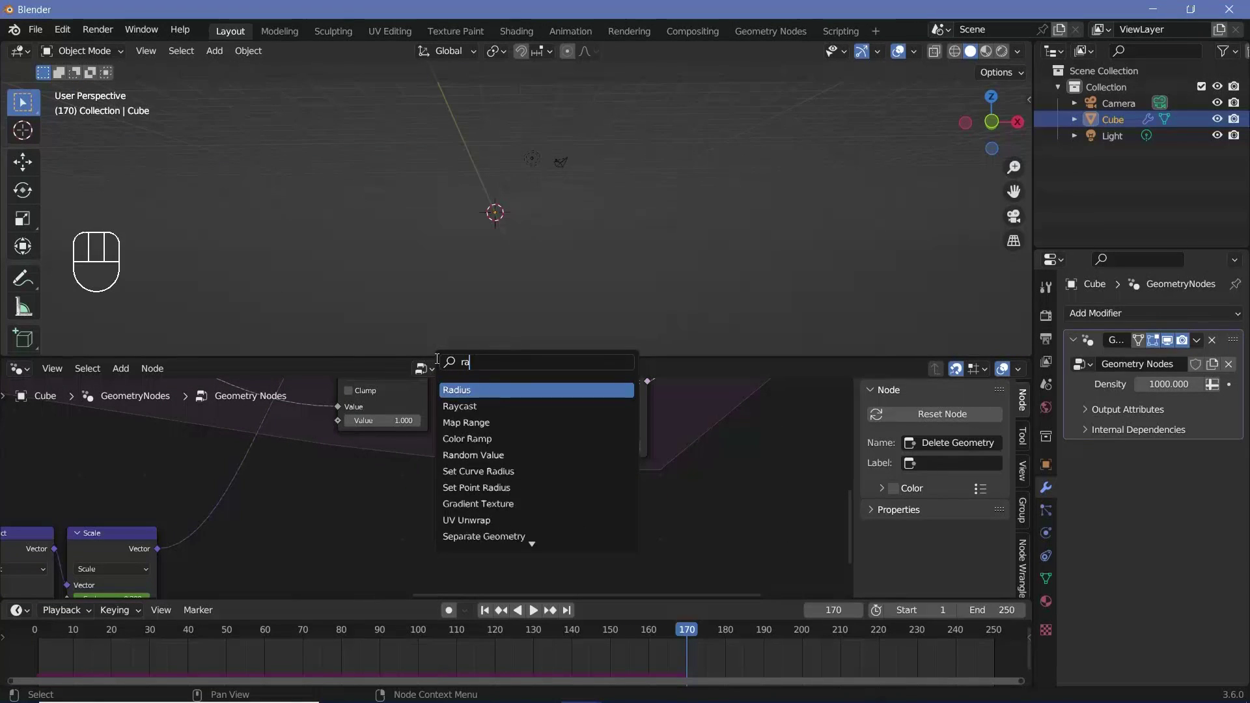
- Add a Random Value node below the simulation zone and set its data type to Integer
{"action": "left_click", "coordinate": [474, 454]}
{"action": "left_click", "coordinate": [392, 487]}
{"action": "left_click", "coordinate": [392, 490]}
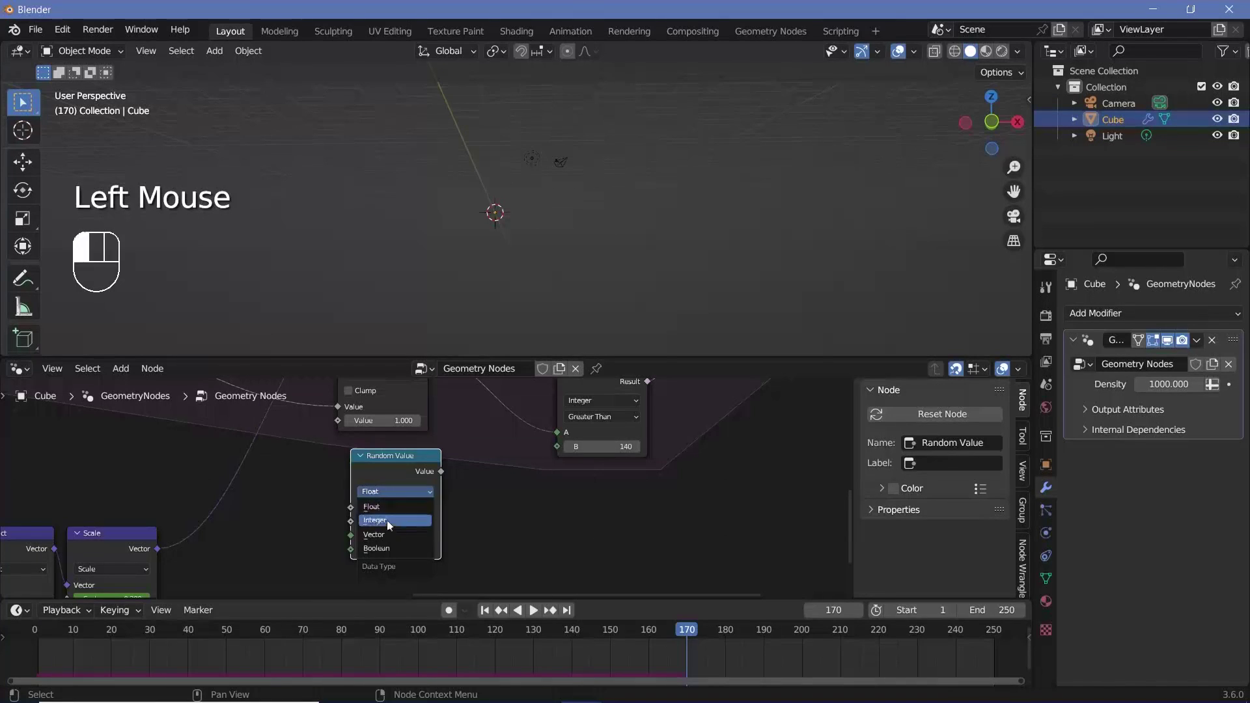
{"action": "left_click", "coordinate": [387, 521]}
{"action": "middle_click_drag", "start_coordinate": [501, 542], "coordinate": [516, 527]}
{"action": "scroll", "coordinate": [516, 526], "scroll_direction": "up", "scroll_amount": 2}
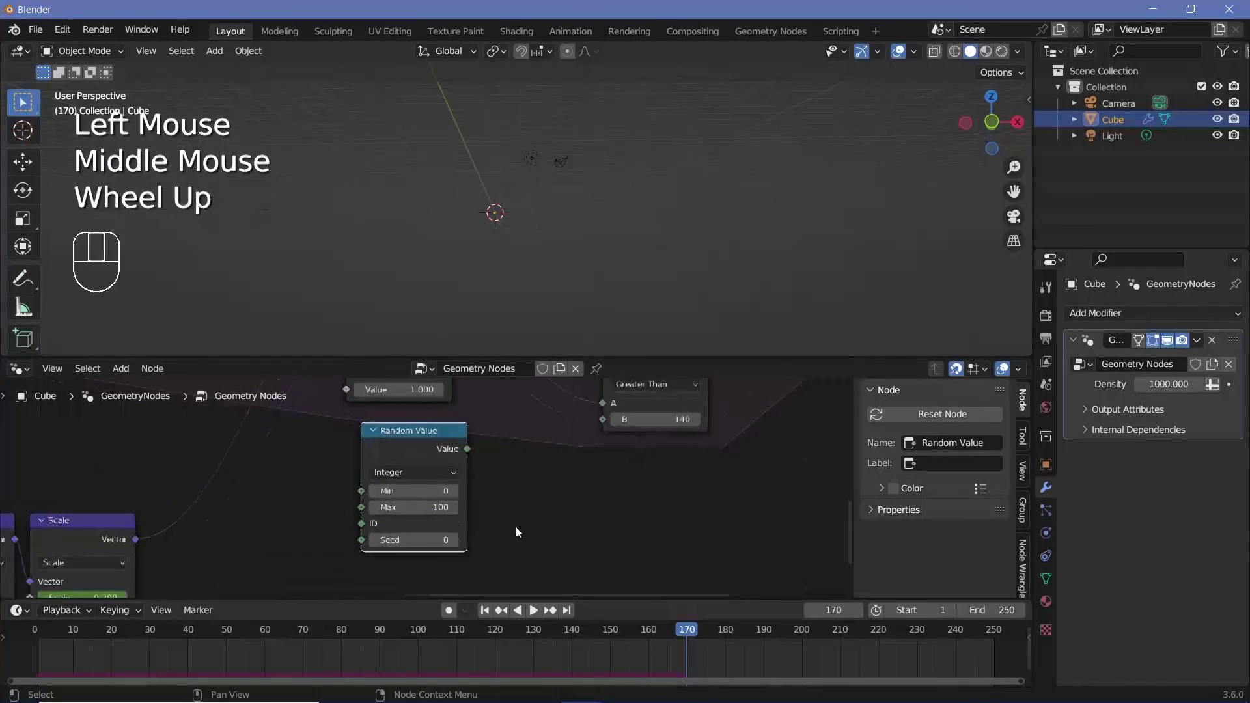
- Set the Random Value node's Min to 120 and Max to 148
{"action": "left_click", "coordinate": [418, 495]}
{"action": "type", "text": "1"}
{"action": "type", "text": "20"}
{"action": "key", "text": "Return"}
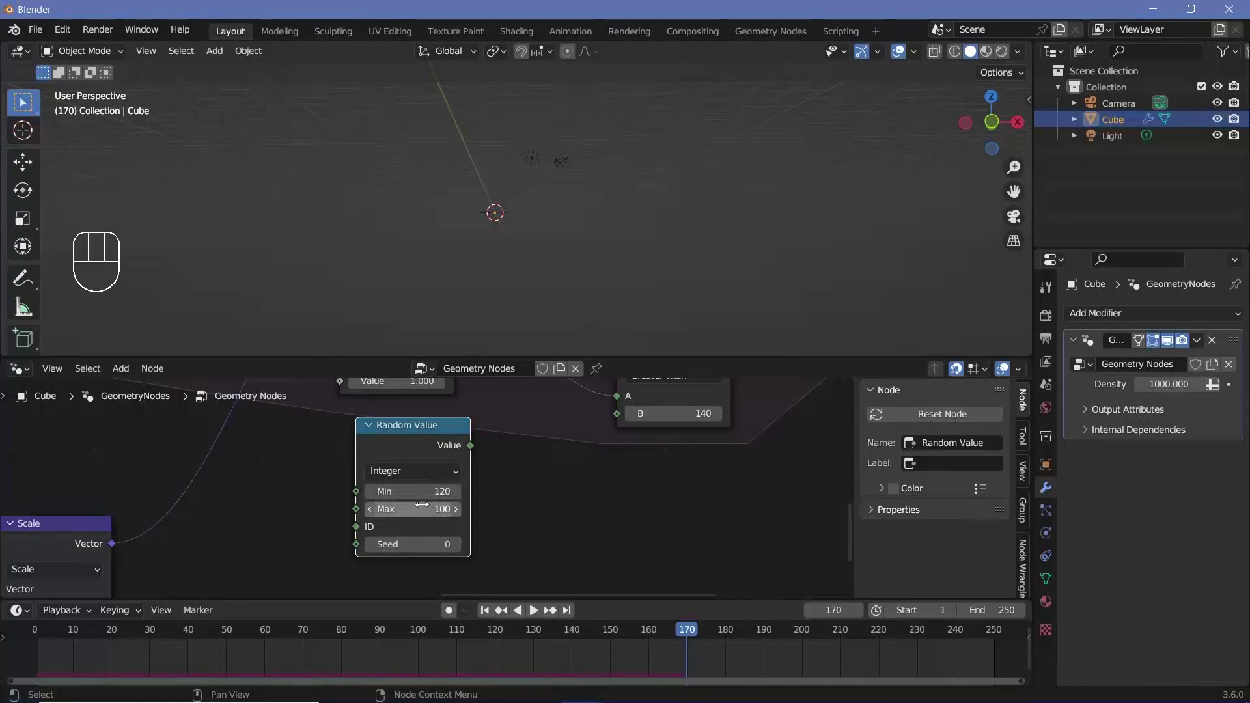
{"action": "left_click", "coordinate": [424, 507]}
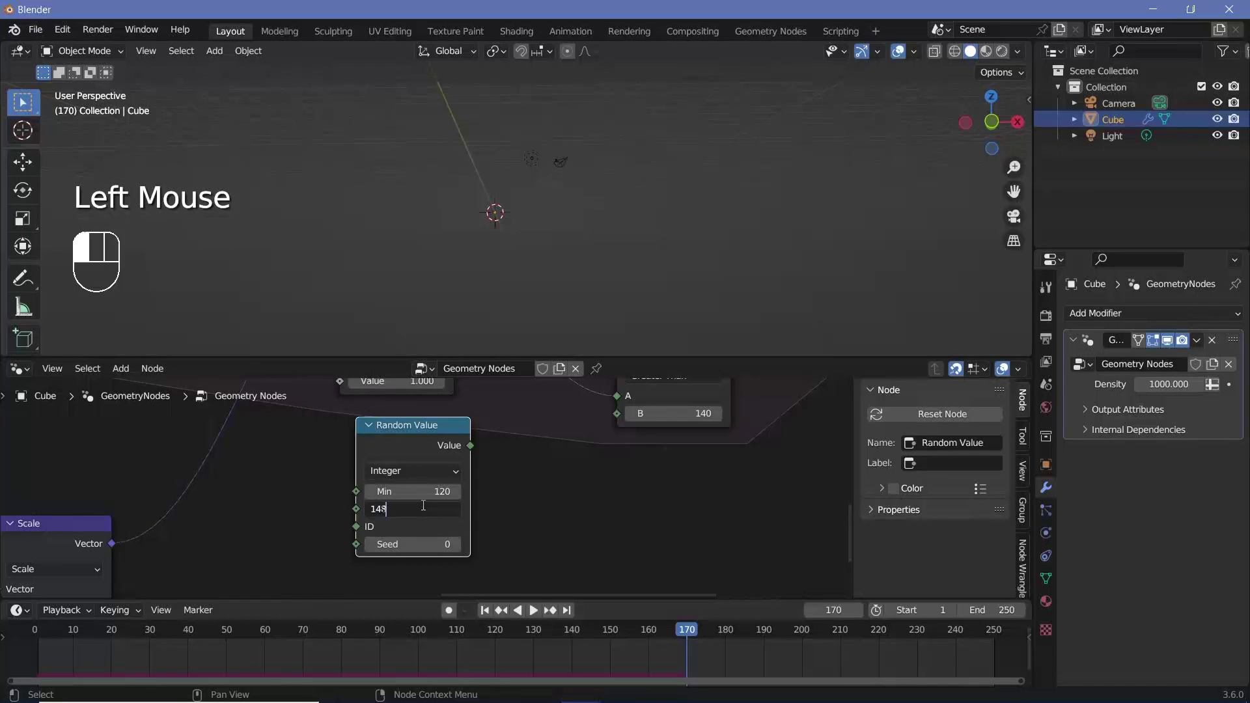
{"action": "type", "text": "148"}
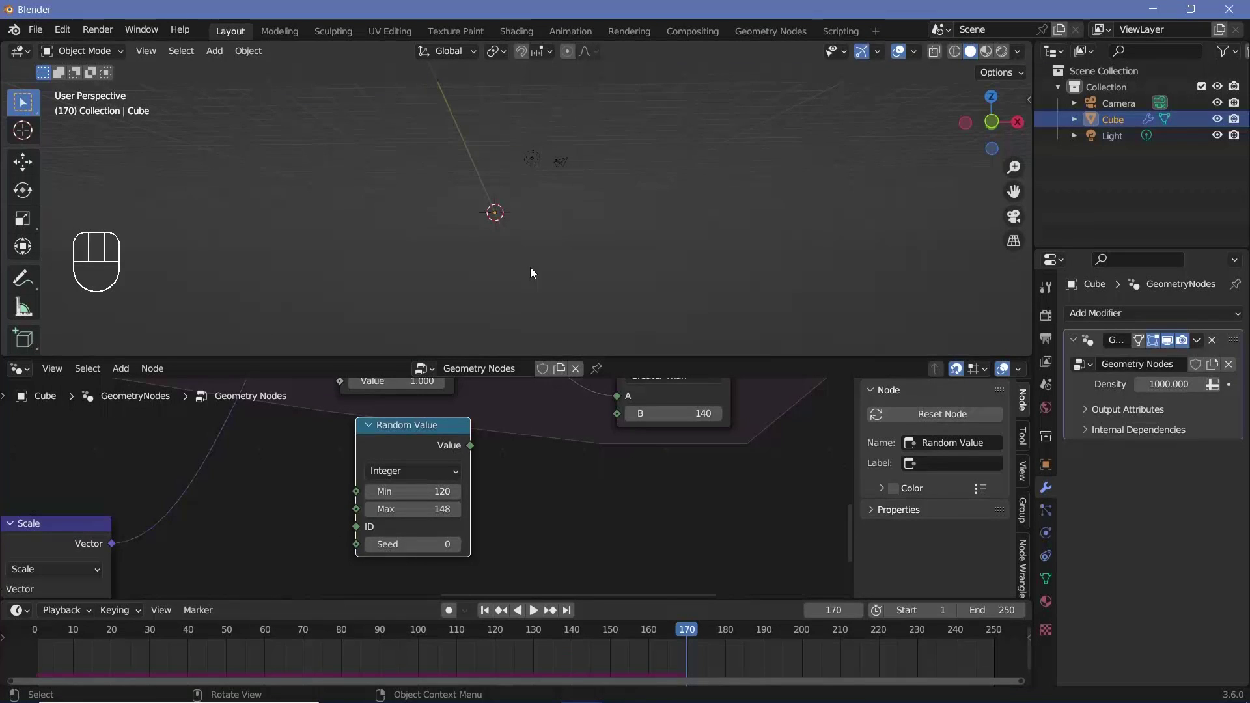
- Set the timeline's end frame to 150 and connect the Random Value output to input B of the Greater Than comparison
{"action": "left_click_drag", "start_coordinate": [993, 610], "coordinate": [918, 644]}
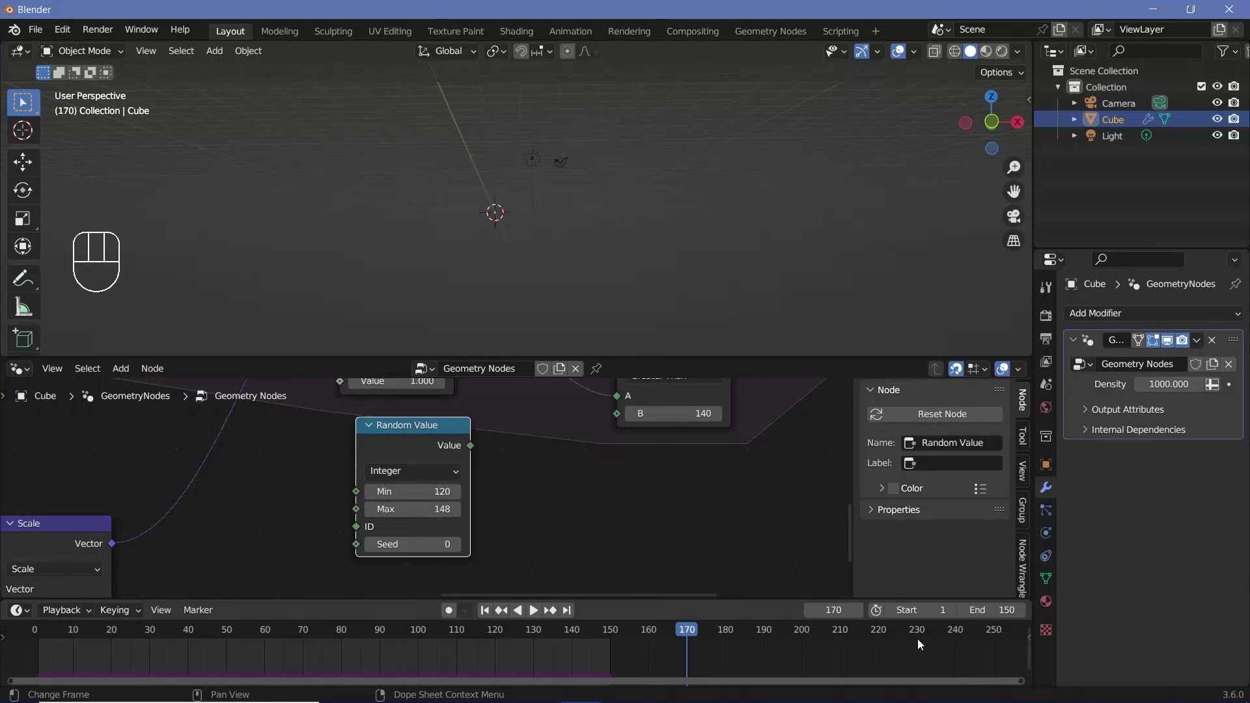
{"action": "middle_click_drag", "start_coordinate": [482, 453], "coordinate": [452, 514]}
{"action": "left_click_drag", "start_coordinate": [441, 506], "coordinate": [588, 474]}
- Play the simulation from the first frame to check how the particles disappear with random lifetimes
{"action": "double_click", "coordinate": [32, 628]}
{"action": "key", "text": "space"}
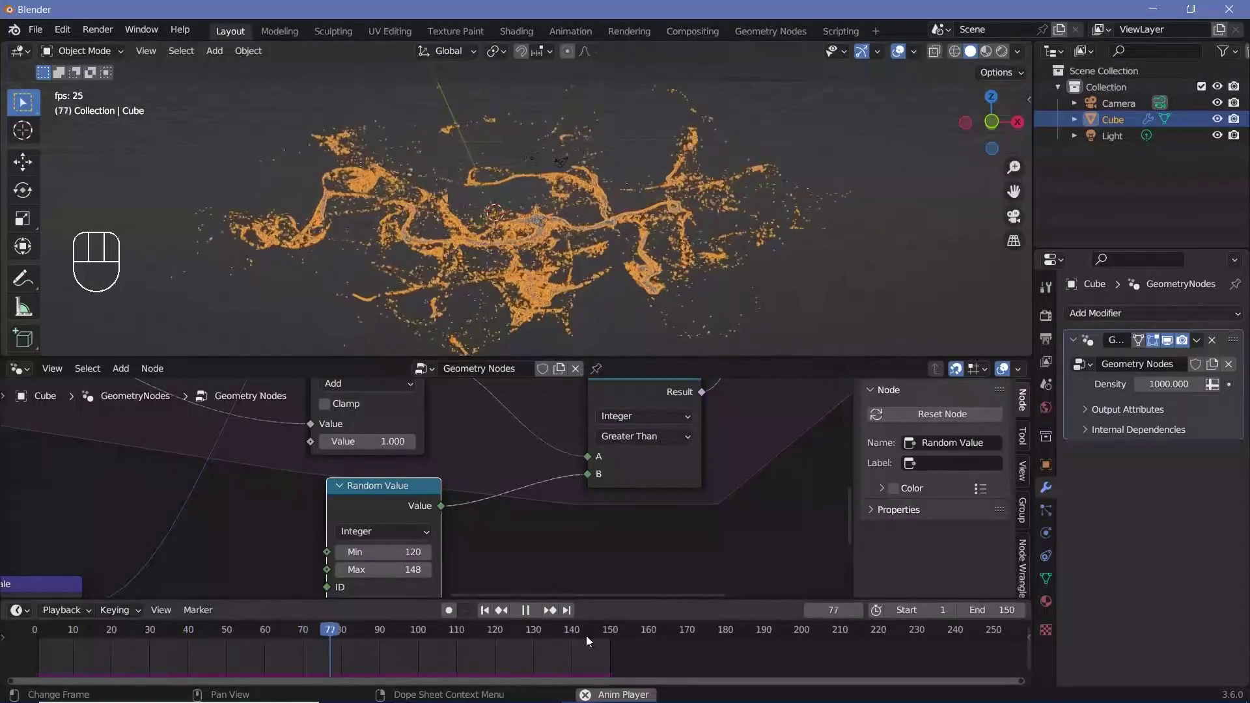
{"action": "key", "text": "space"}
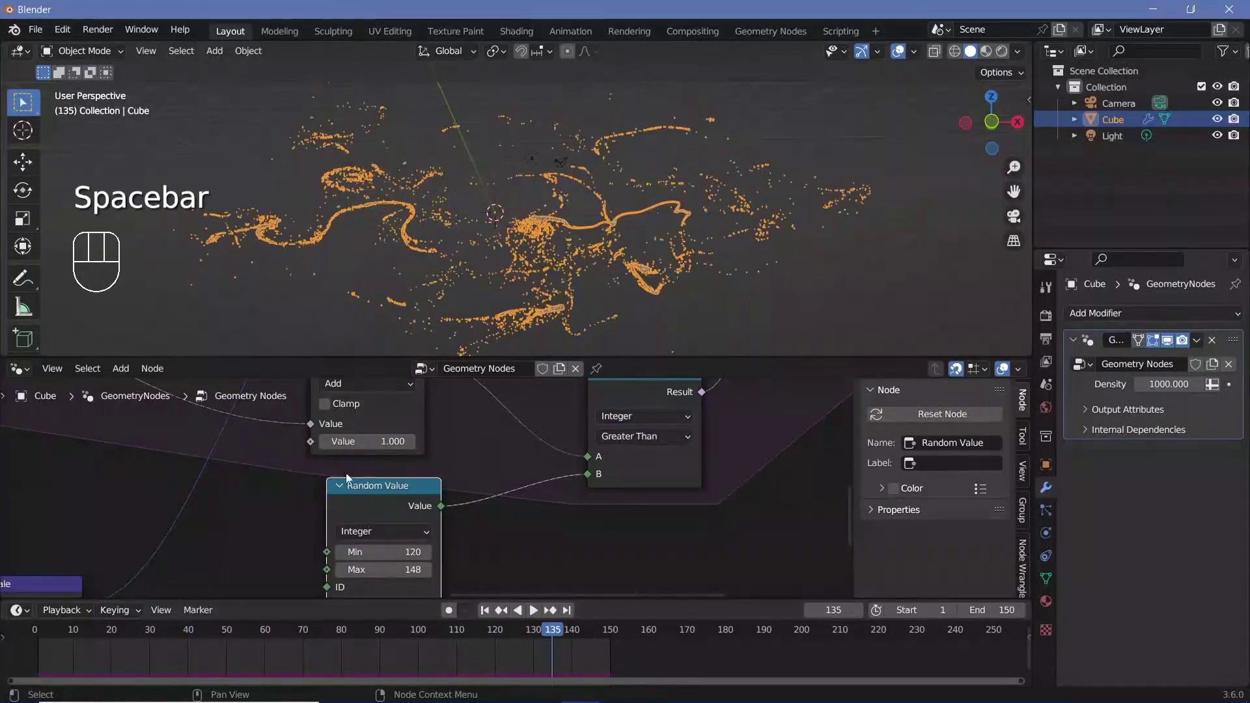
- Set the Scale node after the noise subtraction to 1.5 and the Noise Texture's scale to 3
{"action": "scroll", "coordinate": [347, 476], "scroll_direction": "down", "scroll_amount": 3}
{"action": "middle_click_drag", "start_coordinate": [157, 573], "coordinate": [577, 501]}
{"action": "scroll", "coordinate": [577, 511], "scroll_direction": "up", "scroll_amount": 6}
{"action": "left_click", "coordinate": [596, 515]}
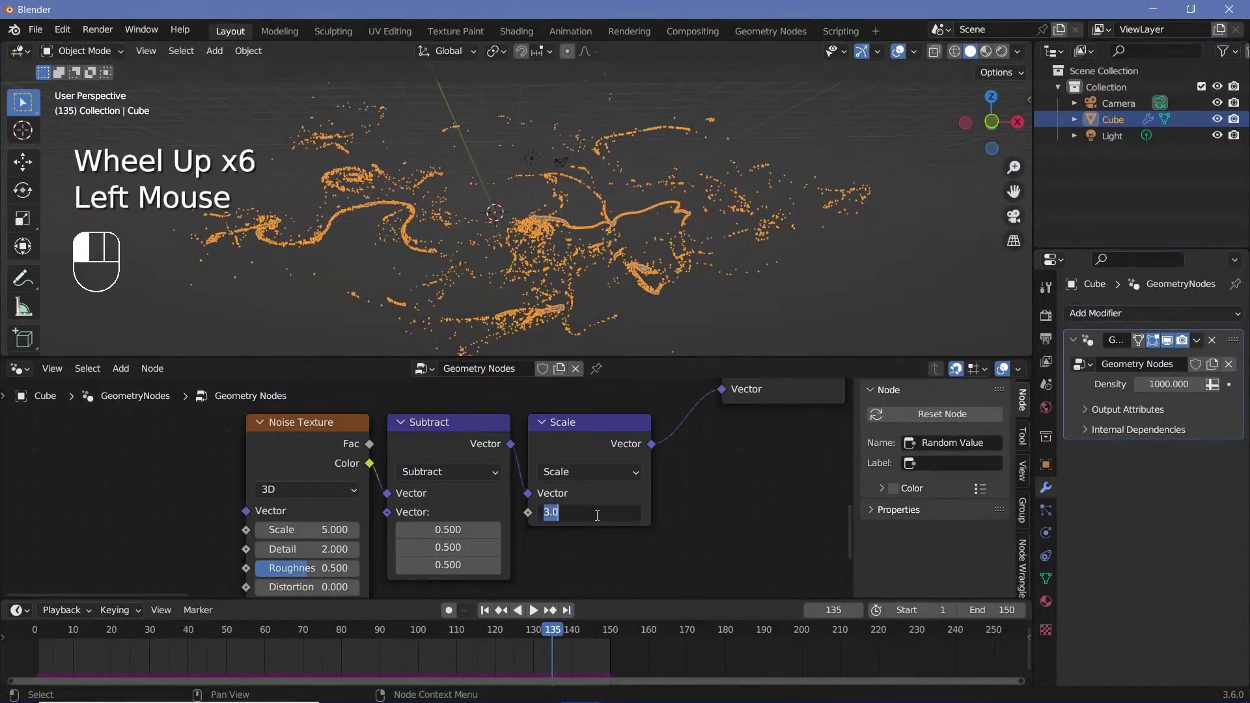
{"action": "left_click", "coordinate": [318, 528]}
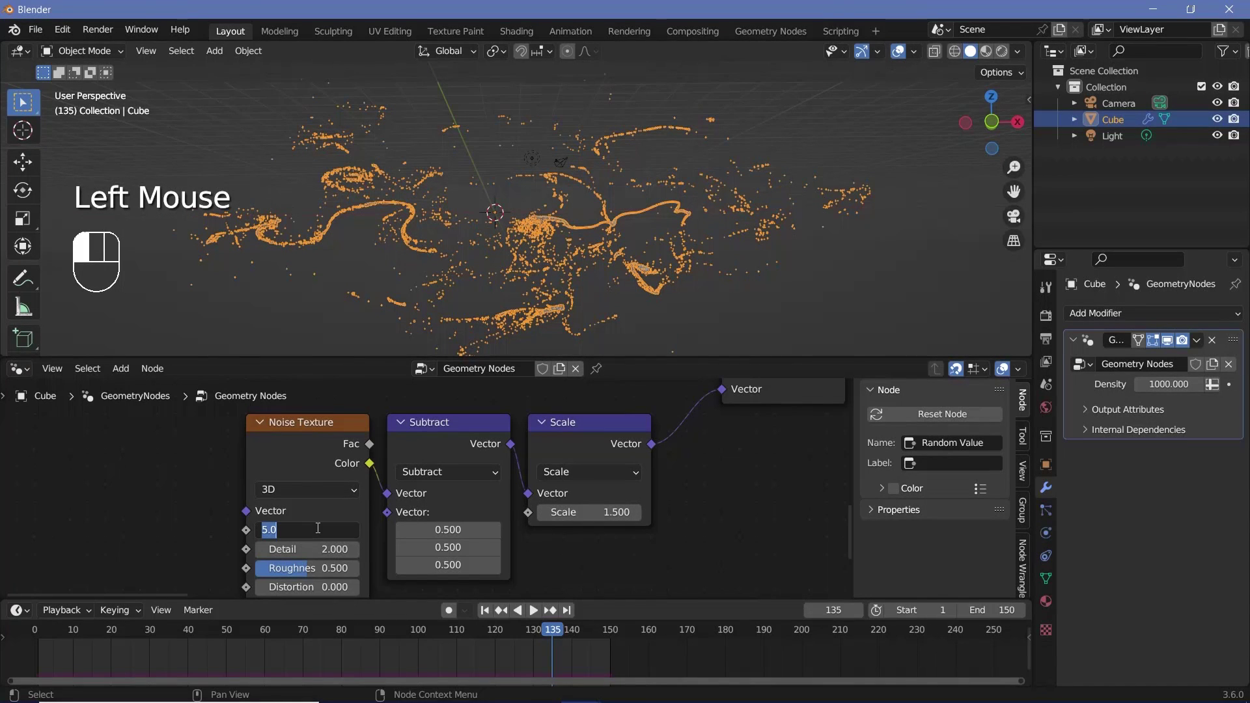
{"action": "type", "text": "3"}
{"action": "key", "text": "Return"}
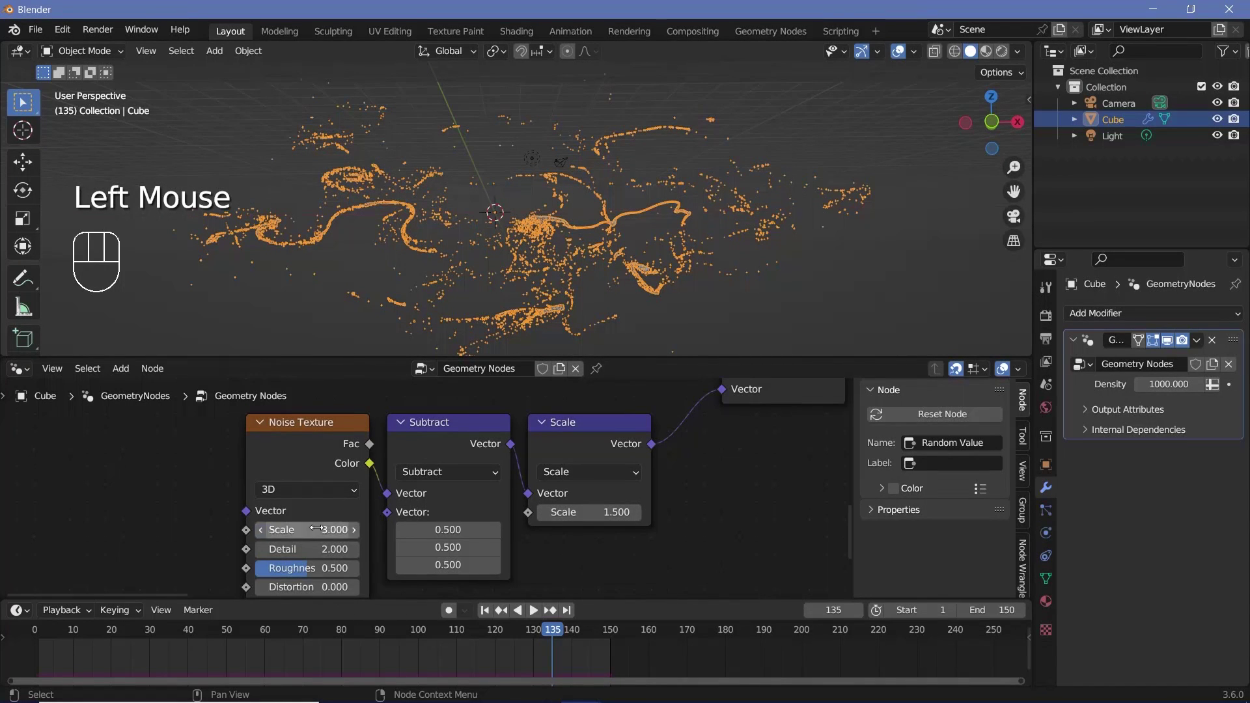
- Replay the simulation from the start to check the changed noise settings
{"action": "left_click", "coordinate": [31, 637]}
{"action": "key", "text": "space"}
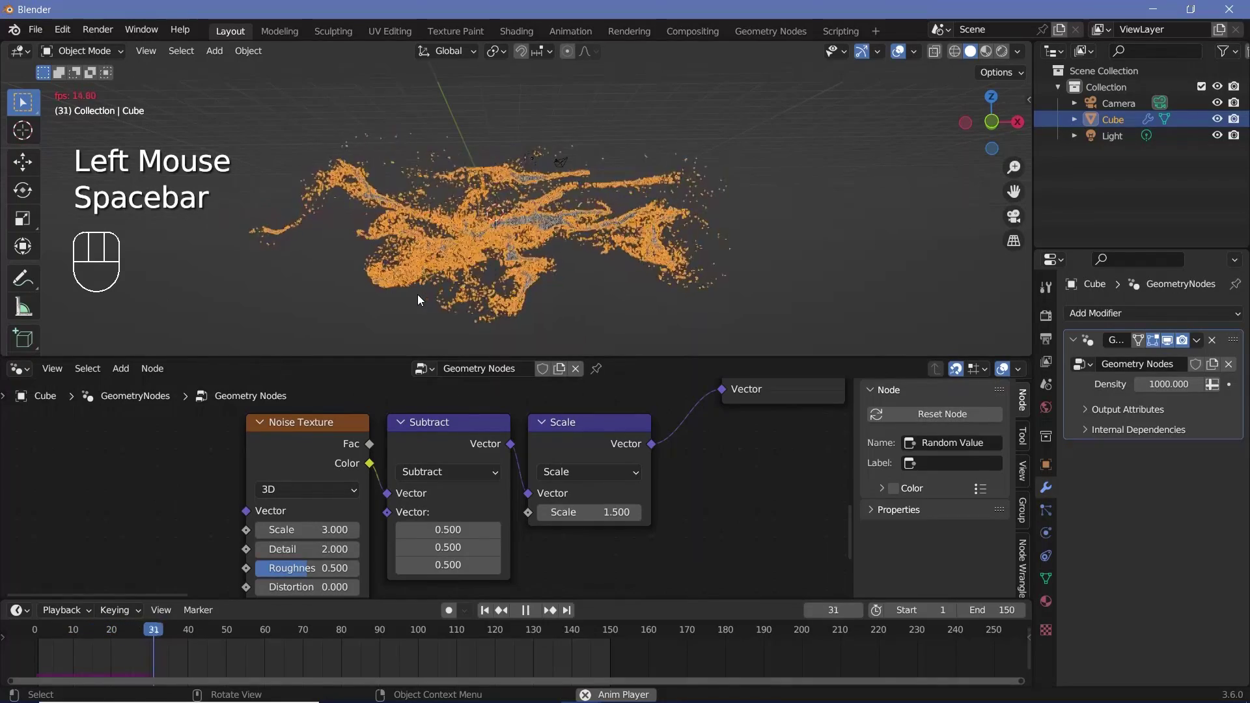
{"action": "key", "text": "space"}
- Set the Scale node between Subtract and Add in the velocity chain to 0.95
{"action": "scroll", "coordinate": [668, 510], "scroll_direction": "down", "scroll_amount": 2}
{"action": "middle_click_drag", "start_coordinate": [667, 510], "coordinate": [616, 428]}
{"action": "scroll", "coordinate": [529, 454], "scroll_direction": "up", "scroll_amount": 2}
{"action": "middle_click_drag", "start_coordinate": [529, 455], "coordinate": [603, 426]}
{"action": "scroll", "coordinate": [437, 520], "scroll_direction": "up", "scroll_amount": 1}
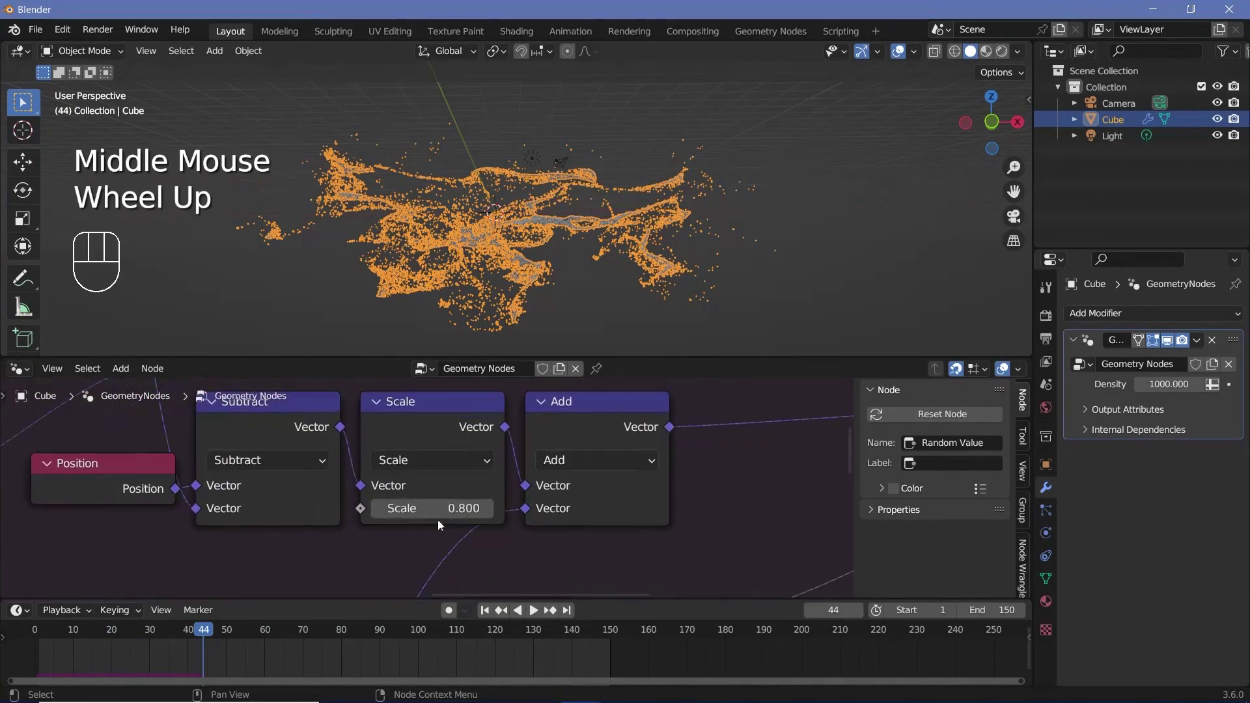
{"action": "left_click", "coordinate": [438, 514]}
{"action": "type", "text": "0."}
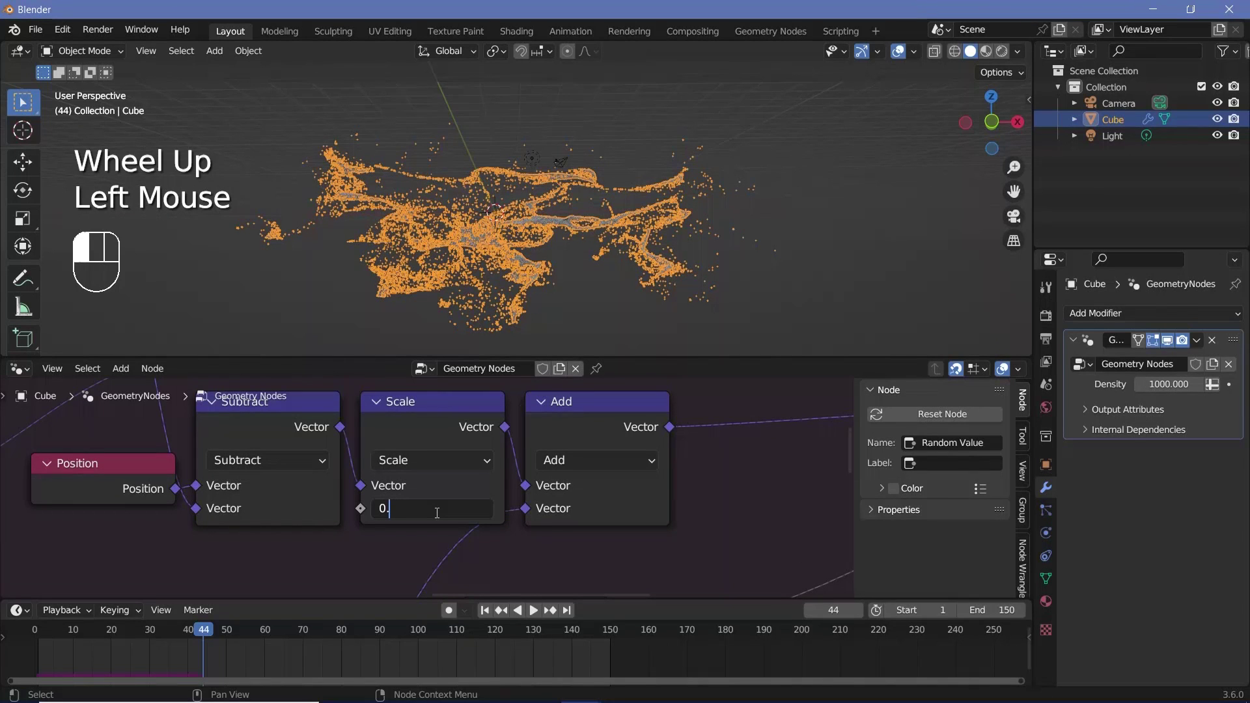
{"action": "type", "text": "95"}
{"action": "key", "text": "Return"}
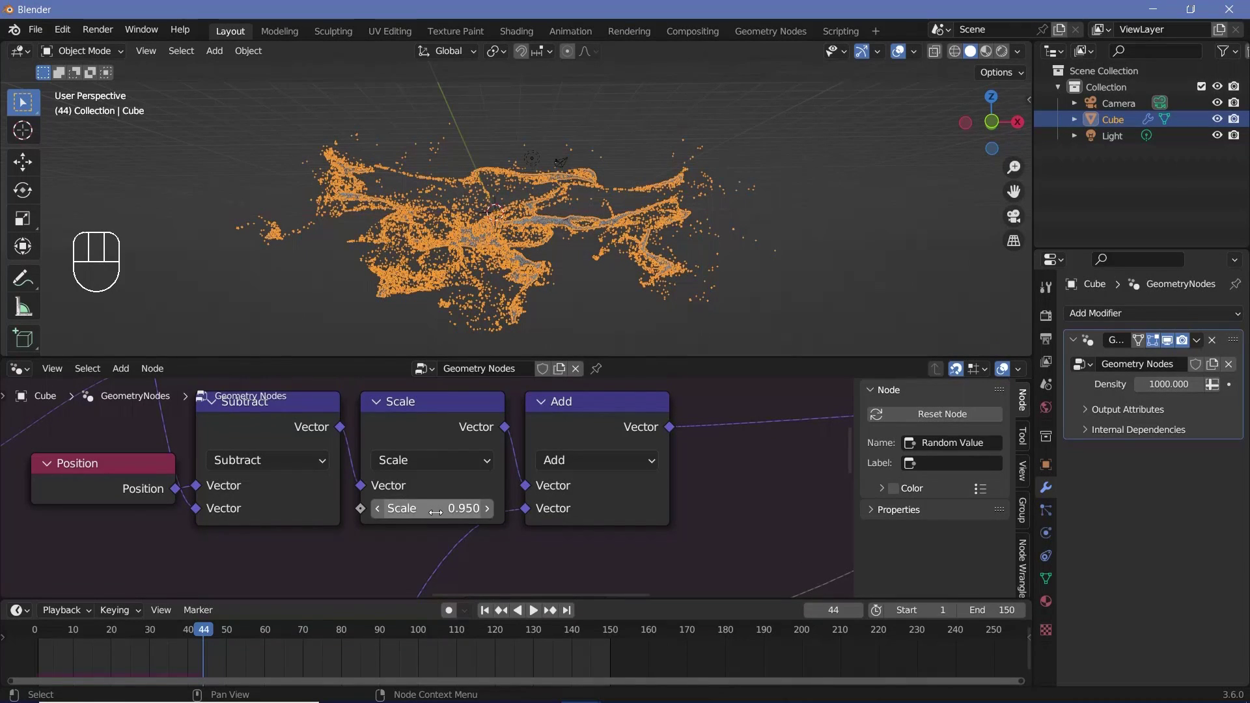
- Preview the particle motion briefly, and set the velocity chain's Scale node to 0.92
{"action": "key", "text": "space"}
{"action": "left_click", "coordinate": [445, 511]}
{"action": "key", "text": "BackSpace"}
{"action": "type", "text": "2"}
{"action": "key", "text": "Return"}
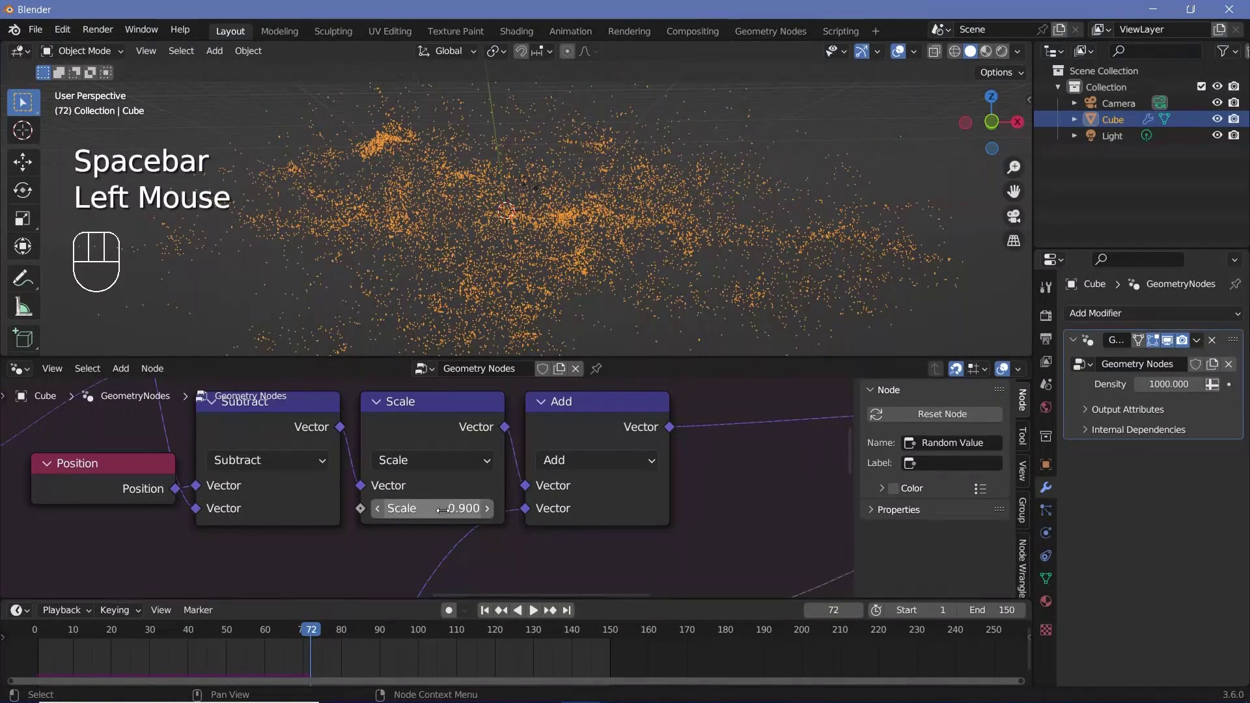
- Play the simulation from the first frame to check the particles with the adjusted velocity scale
{"action": "left_click", "coordinate": [38, 635]}
{"action": "key", "text": "space"}
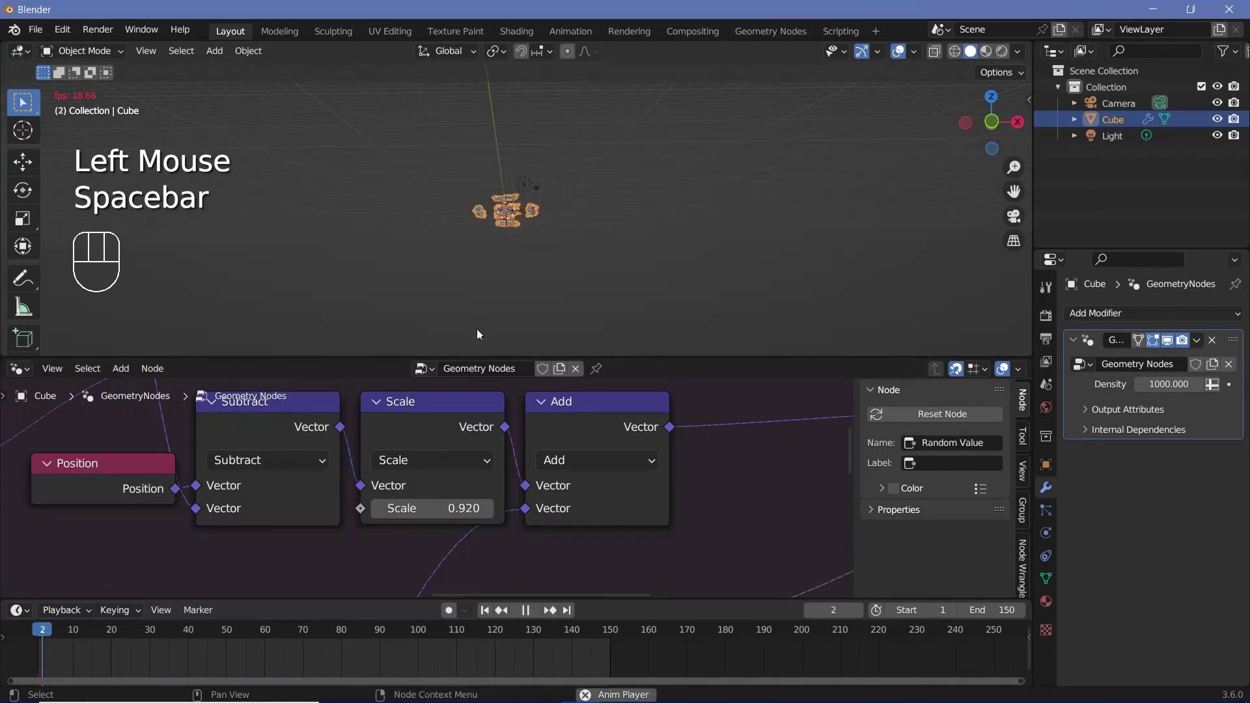
{"action": "key", "text": "space"}
{"action": "key", "text": "space"}
- Move the Group Output node farther from the Simulation Output to make room for new nodes
{"action": "scroll", "coordinate": [705, 487], "scroll_direction": "down", "scroll_amount": 2}
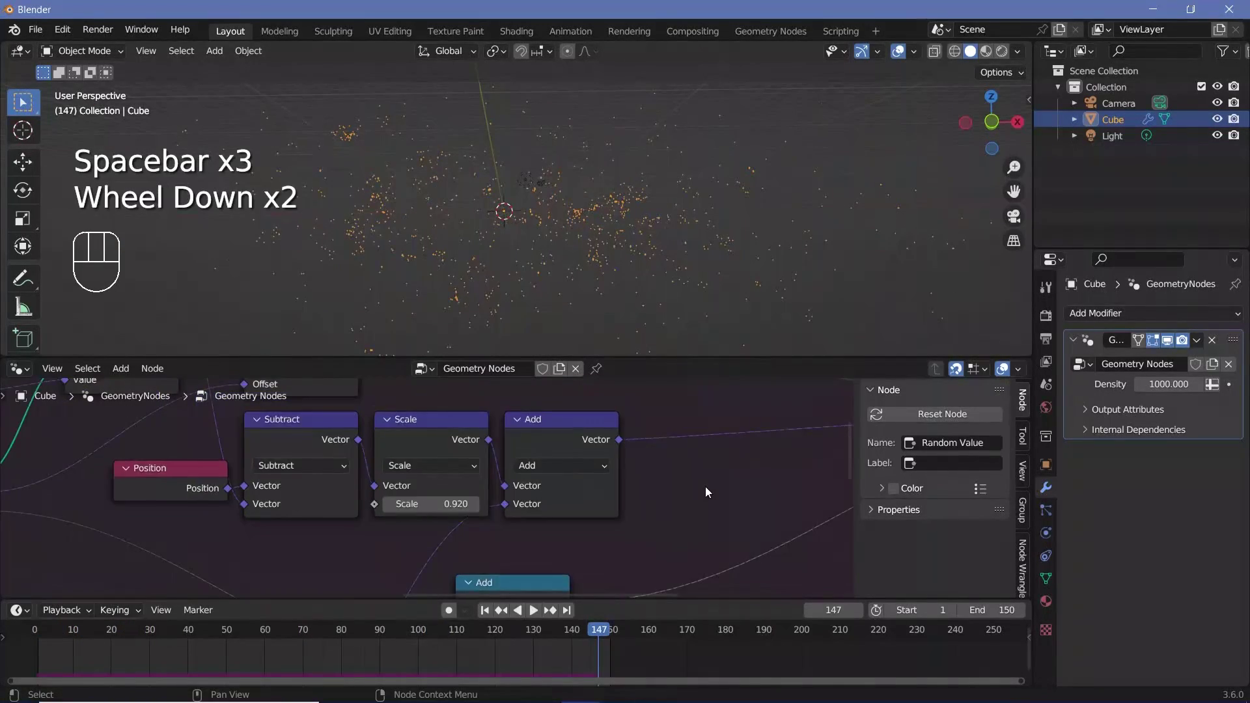
{"action": "scroll", "coordinate": [712, 482], "scroll_direction": "down", "scroll_amount": 1}
{"action": "scroll", "coordinate": [711, 482], "scroll_direction": "down", "scroll_amount": 1}
{"action": "scroll", "coordinate": [711, 482], "scroll_direction": "up", "scroll_amount": 1}
{"action": "scroll", "coordinate": [711, 482], "scroll_direction": "down", "scroll_amount": 1}
{"action": "middle_click_drag", "start_coordinate": [711, 482], "coordinate": [376, 523]}
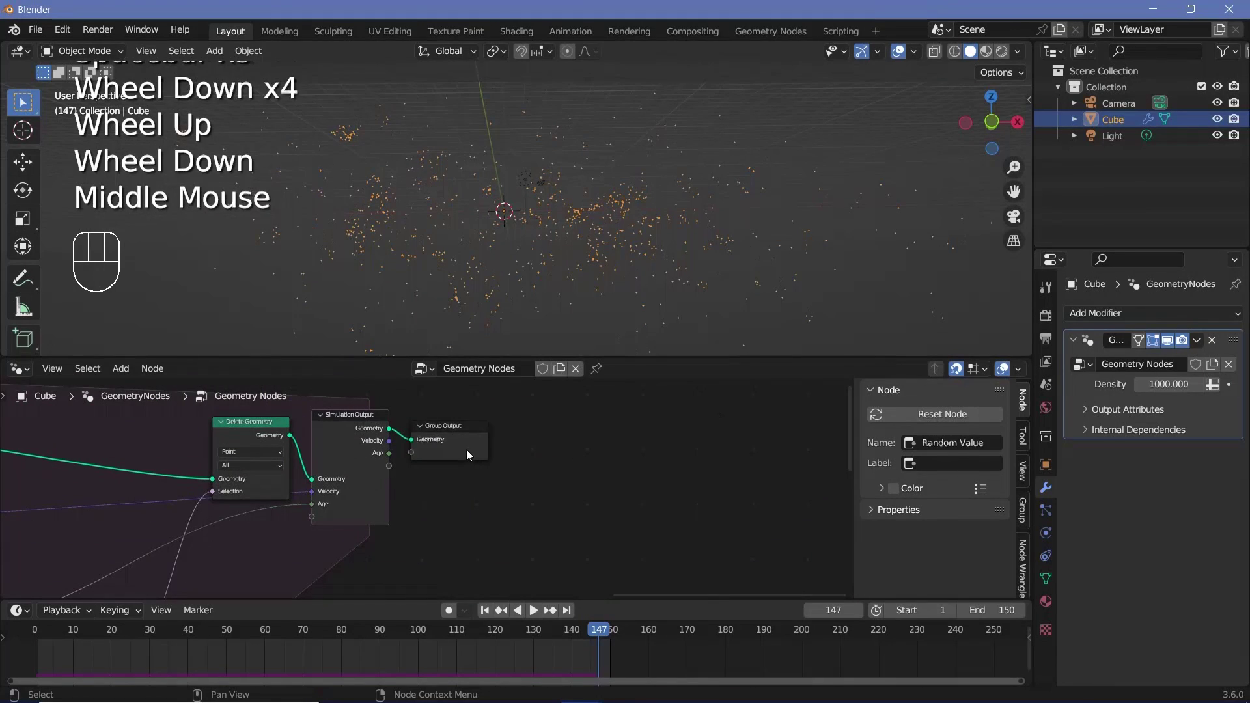
{"action": "left_click_drag", "start_coordinate": [469, 454], "coordinate": [707, 444]}
{"action": "middle_click_drag", "start_coordinate": [586, 390], "coordinate": [463, 395]}
{"action": "left_click_drag", "start_coordinate": [560, 426], "coordinate": [698, 430]}
- Add an Instance on Points node below the link between Simulation Output and Group Output
{"action": "key", "text": "shift+a"}
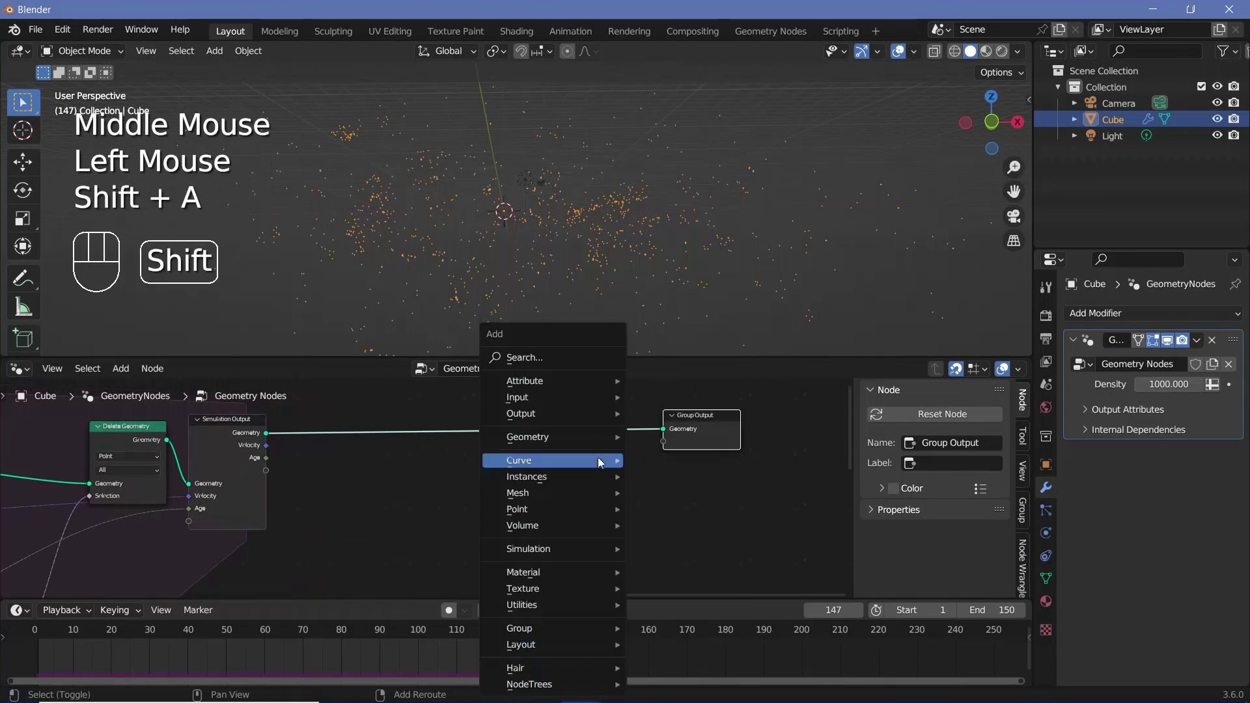
{"action": "left_click", "coordinate": [579, 360]}
{"action": "type", "text": "instance"}
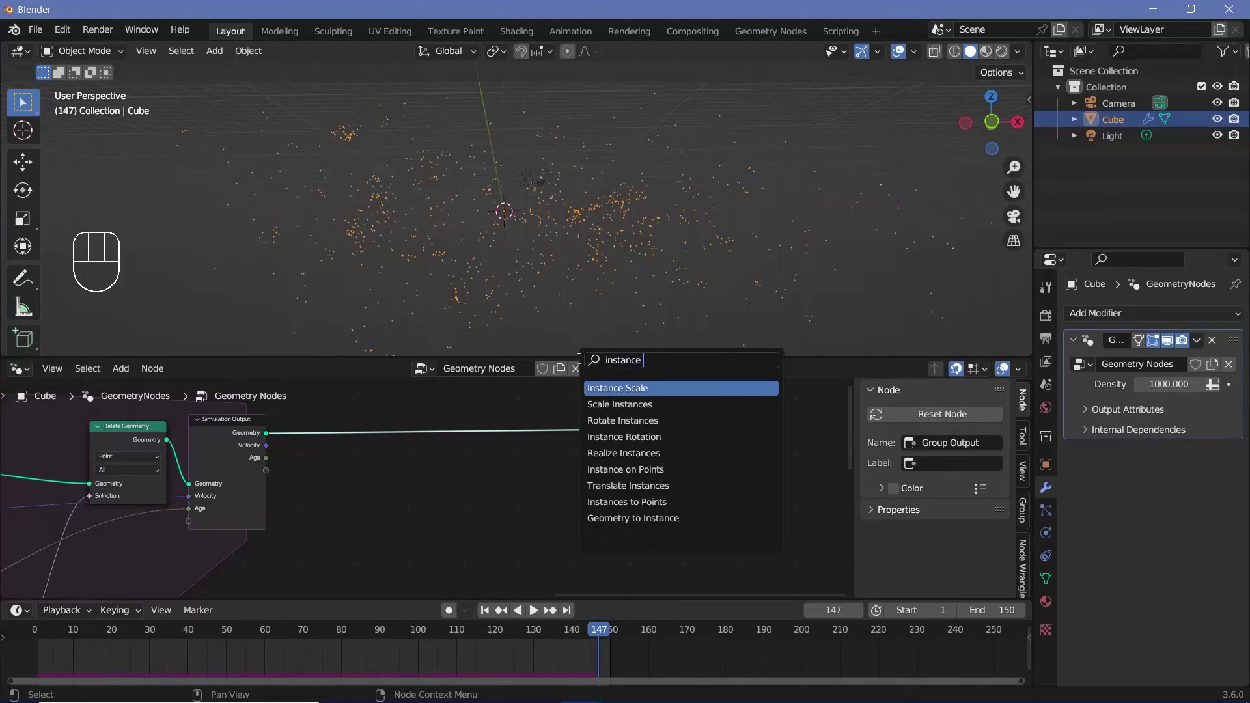
{"action": "type", "text": " on pon"}
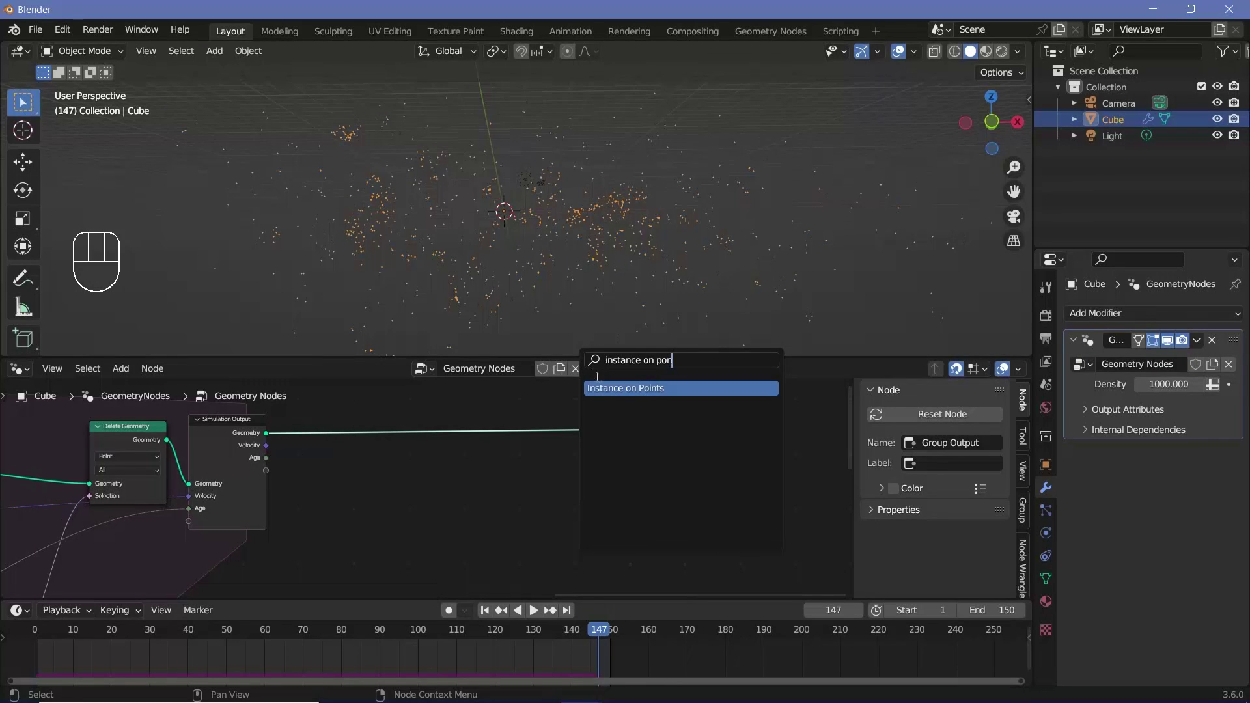
{"action": "left_click", "coordinate": [598, 387]}
{"action": "left_click", "coordinate": [417, 456]}
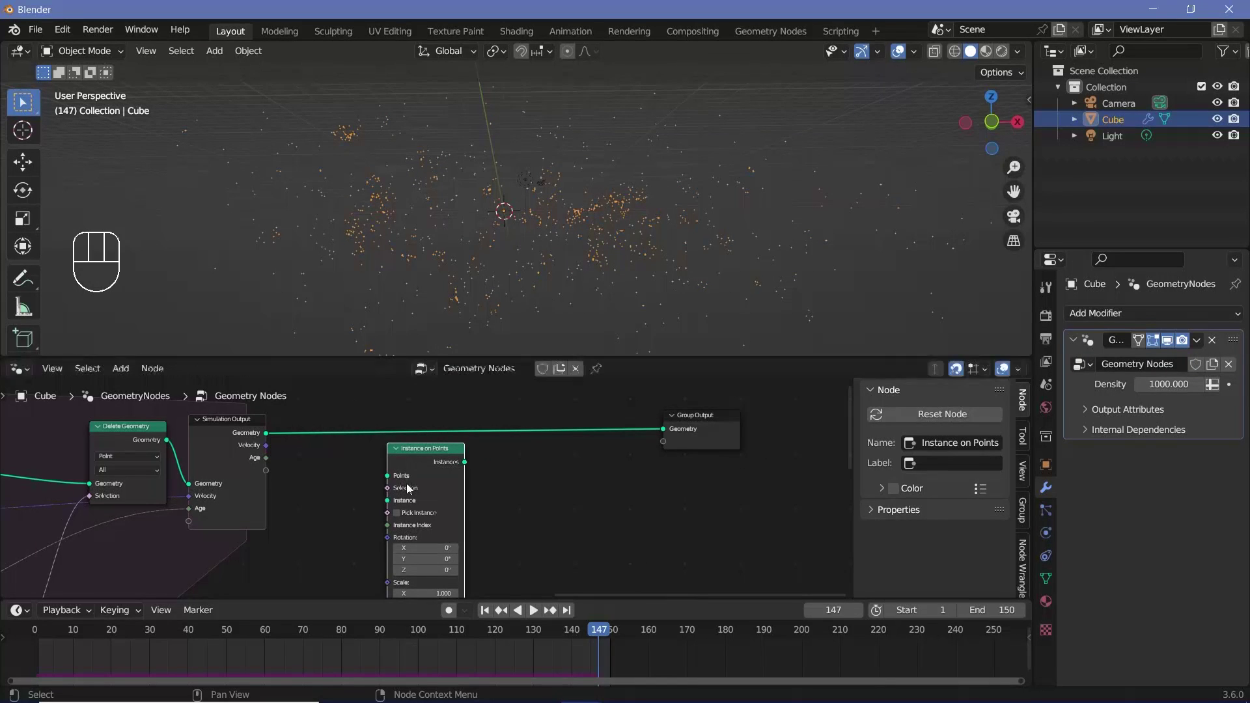
- Check the viewport in rendered shading without overlays, and return to solid shading with overlays
{"action": "left_click", "coordinate": [1002, 52]}
{"action": "left_click", "coordinate": [899, 52]}
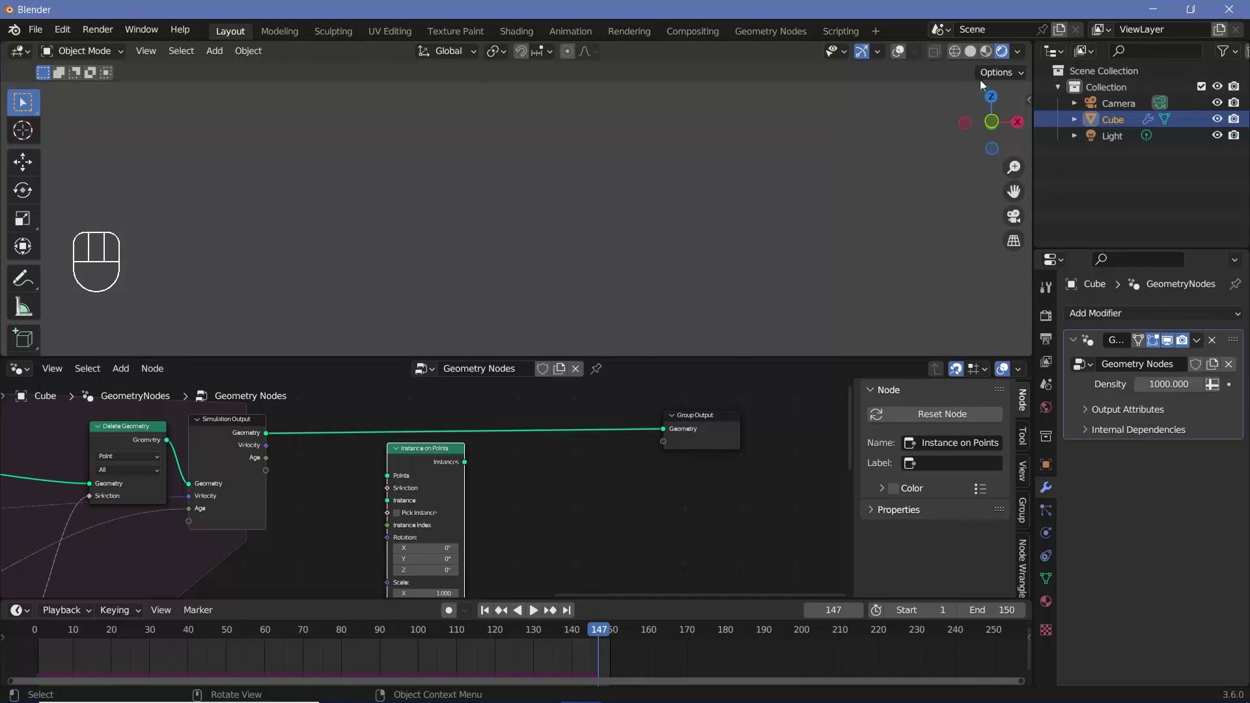
{"action": "left_click", "coordinate": [899, 52]}
{"action": "left_click", "coordinate": [970, 52]}
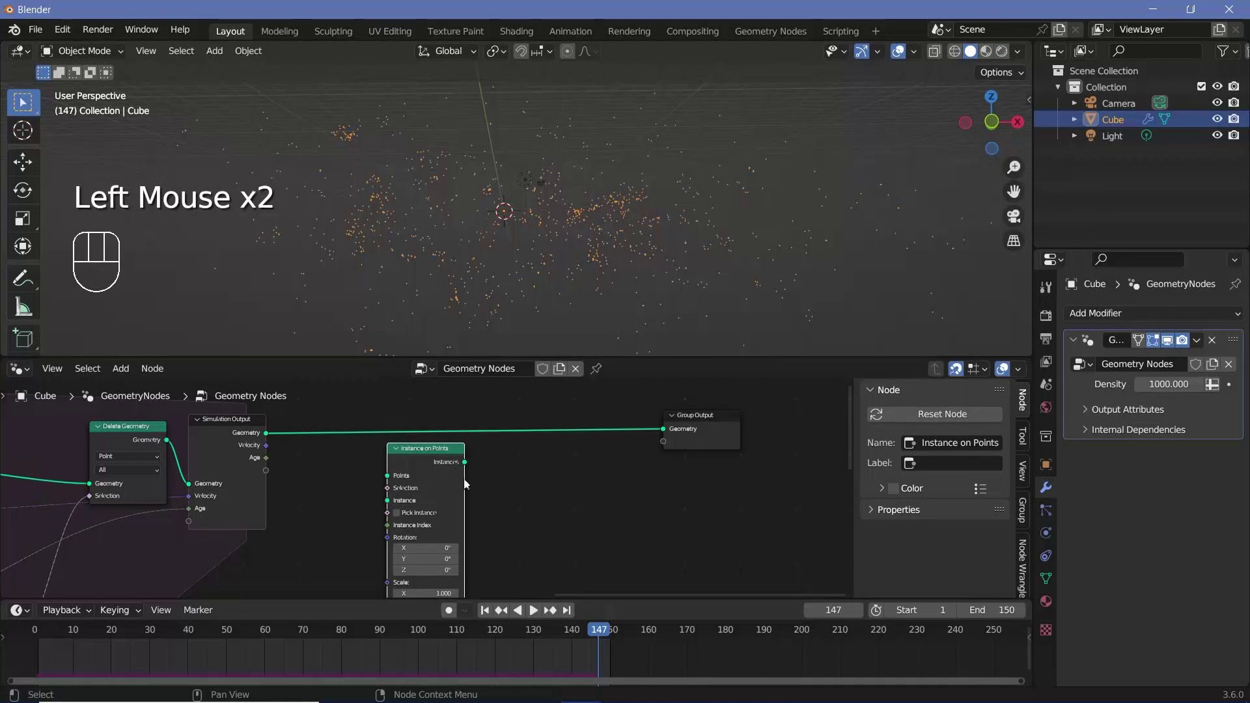
- Insert Instance on Points into the link before Group Output and add an Ico Sphere node beside it
{"action": "left_click_drag", "start_coordinate": [463, 478], "coordinate": [474, 457]}
{"action": "middle_click_drag", "start_coordinate": [354, 502], "coordinate": [461, 462]}
{"action": "scroll", "coordinate": [401, 468], "scroll_direction": "up", "scroll_amount": 2}
{"action": "key", "text": "shift+a"}
{"action": "left_click", "coordinate": [405, 357]}
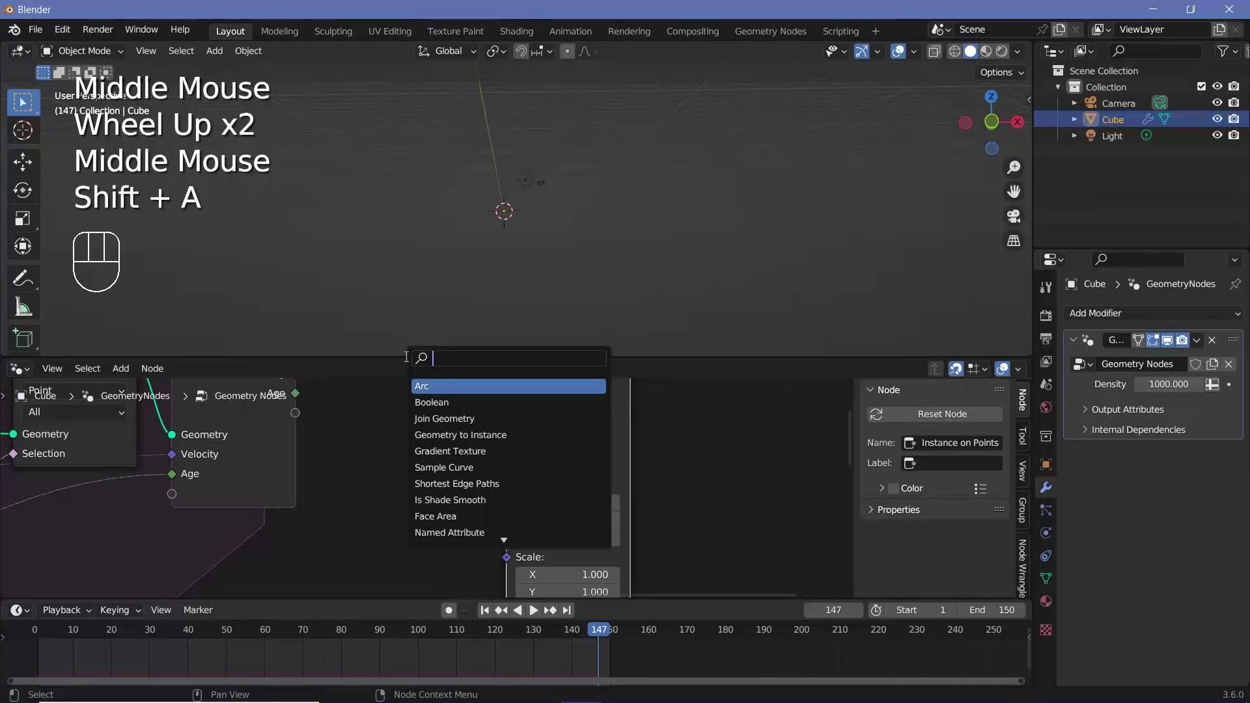
{"action": "type", "text": "ico"}
{"action": "key", "text": "Return"}
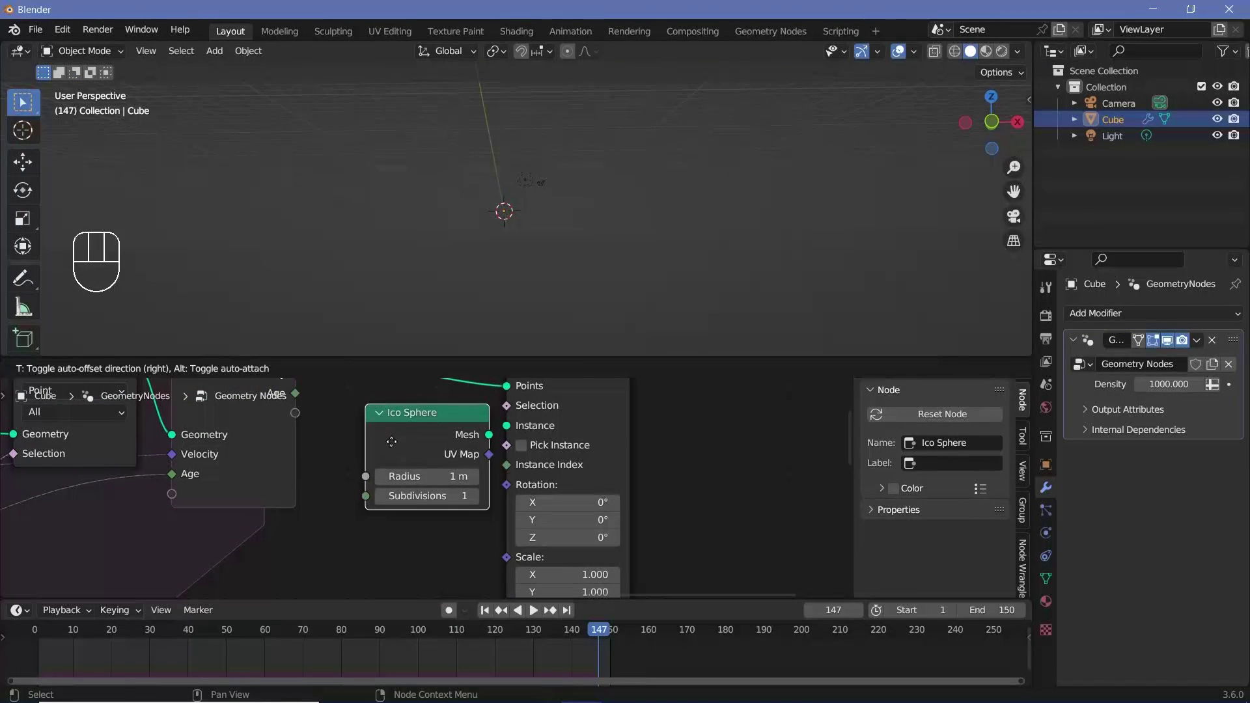
{"action": "left_click", "coordinate": [373, 442]}
- Set the Ico Sphere's radius to 0.01 m and its subdivisions to 2
{"action": "left_click", "coordinate": [383, 477]}
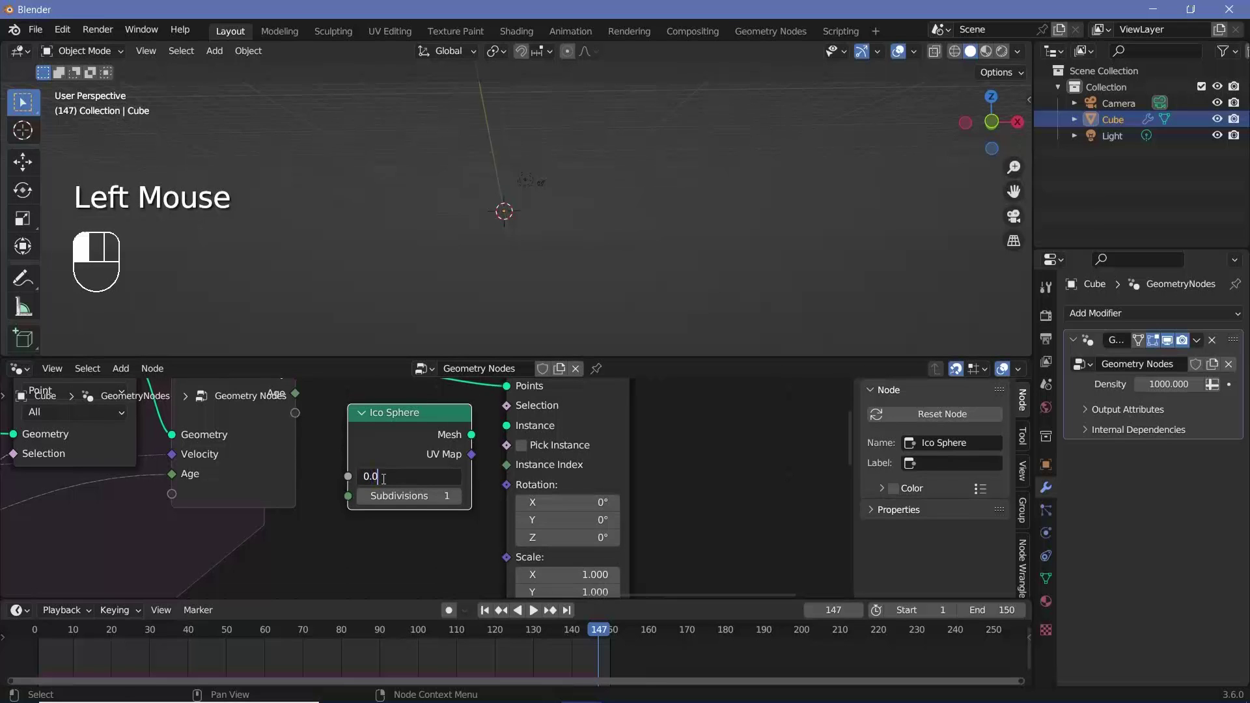
{"action": "type", "text": "0.01"}
{"action": "key", "text": "Return"}
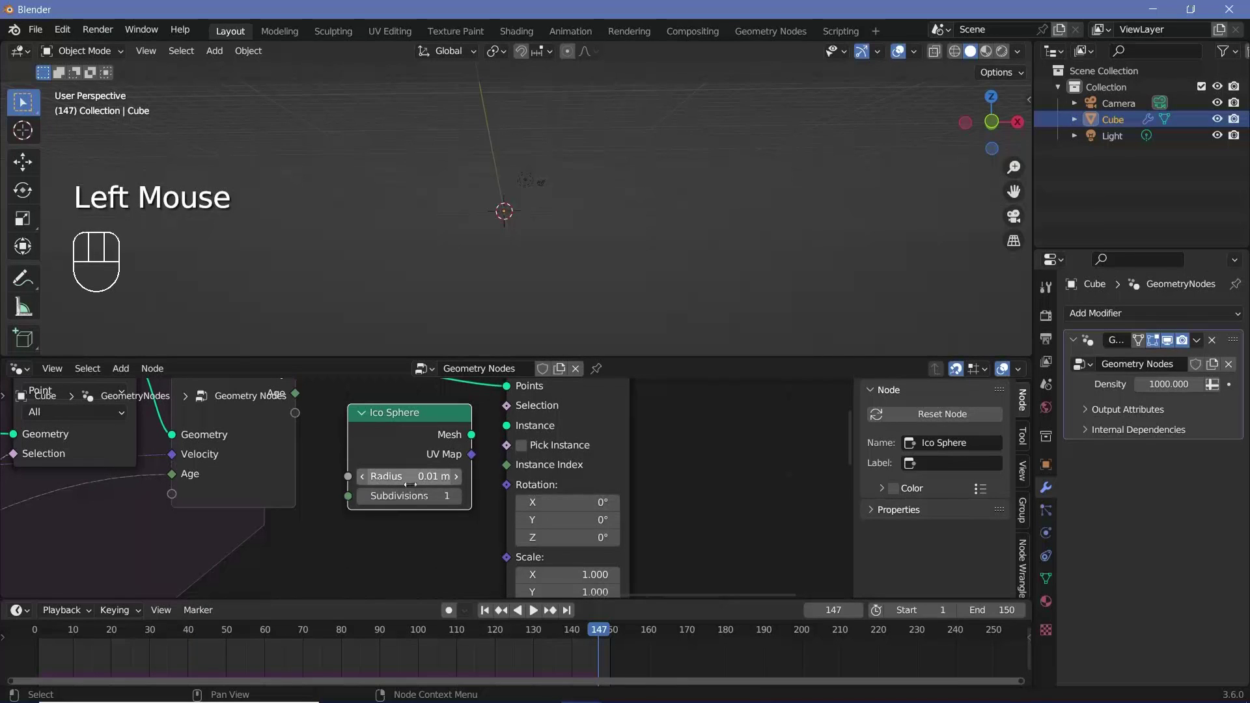
{"action": "left_click", "coordinate": [458, 495]}
- Connect the Ico Sphere's Mesh output to the Instance input of Instance on Points and preview the animation
{"action": "middle_click_drag", "start_coordinate": [504, 448], "coordinate": [477, 497]}
{"action": "left_click_drag", "start_coordinate": [446, 484], "coordinate": [470, 480]}
{"action": "key", "text": "space"}
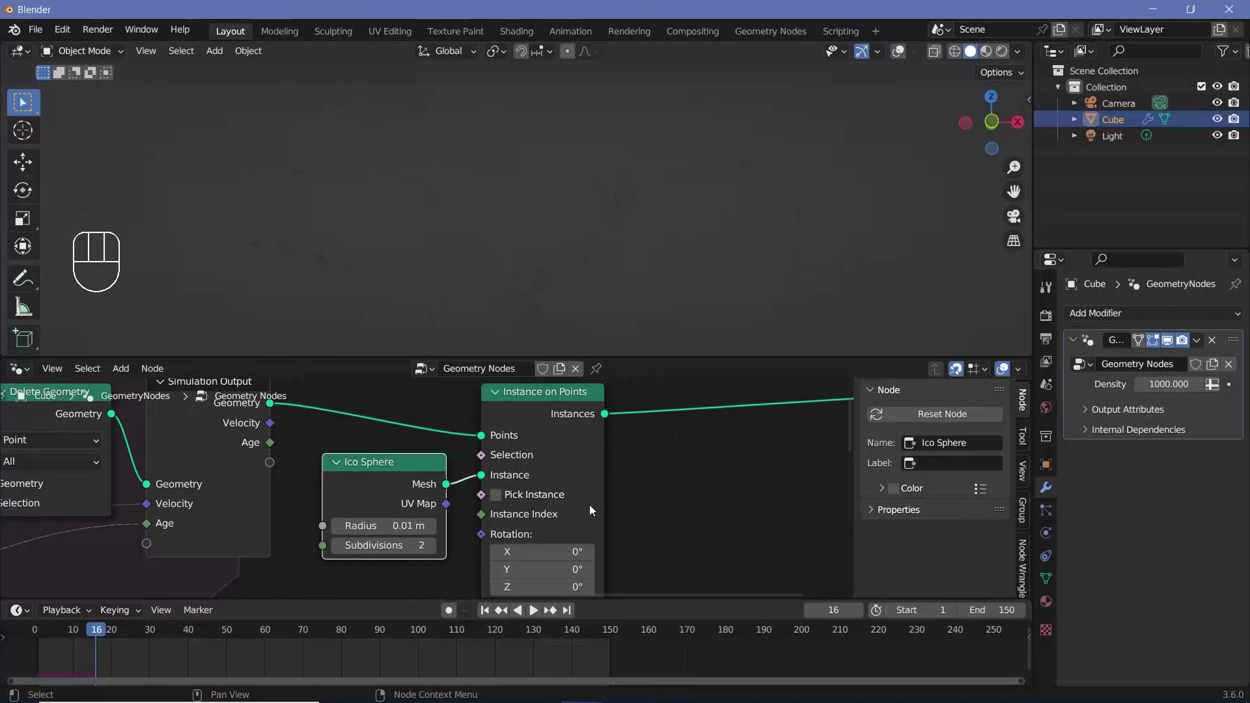
- Insert a Store Named Attribute node between Instance on Points and Group Output
{"action": "scroll", "coordinate": [647, 487], "scroll_direction": "down", "scroll_amount": 2}
{"action": "scroll", "coordinate": [646, 487], "scroll_direction": "down", "scroll_amount": 1}
{"action": "middle_click_drag", "start_coordinate": [646, 488], "coordinate": [551, 491]}
{"action": "key", "text": "shift"}
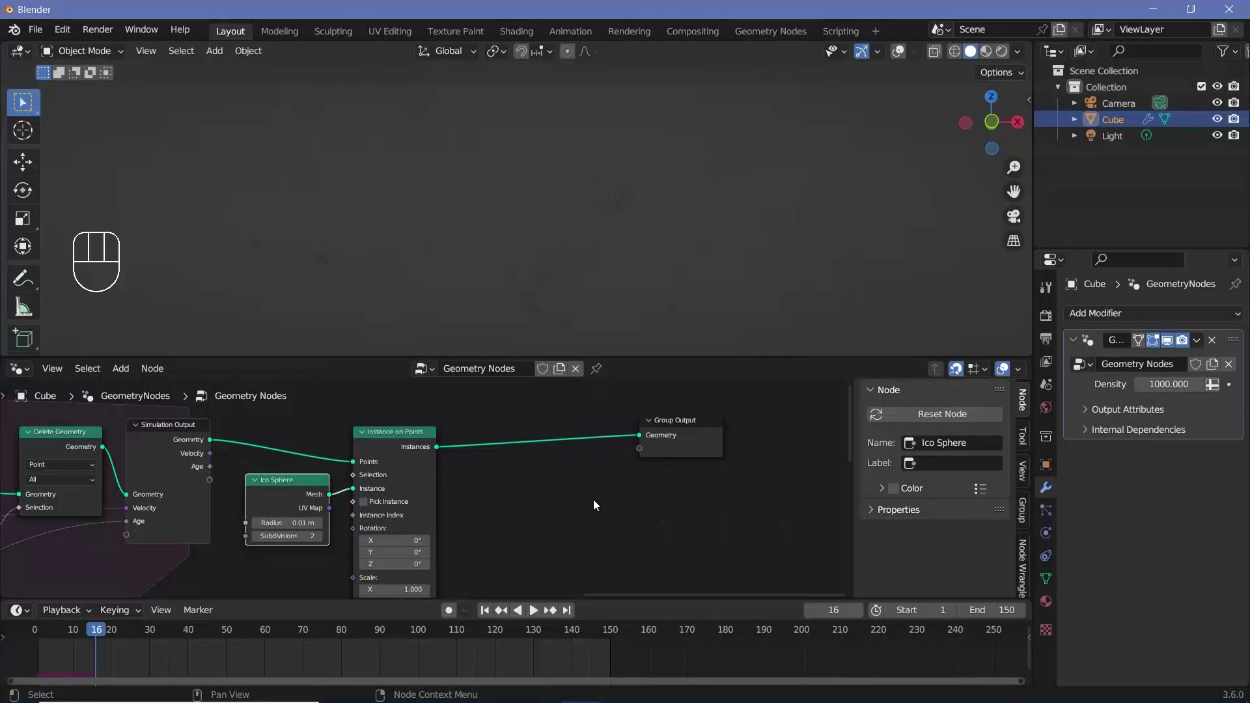
{"action": "key", "text": "shift+a"}
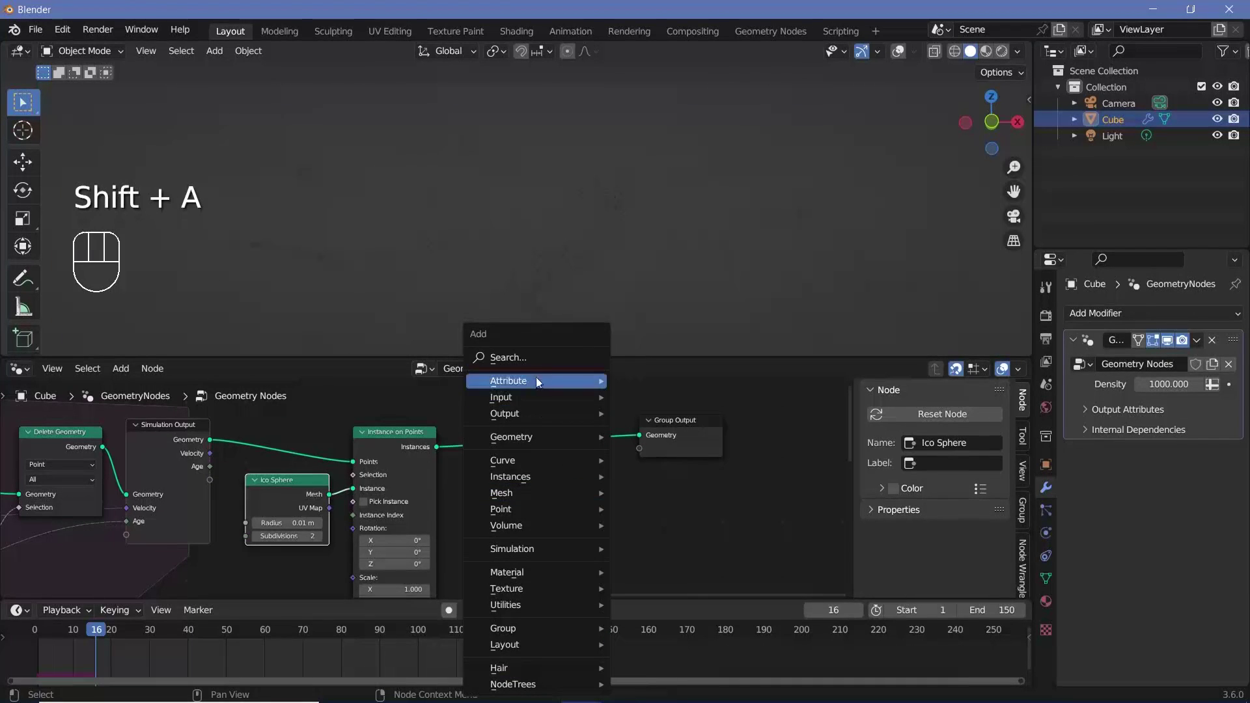
{"action": "left_click", "coordinate": [541, 357]}
{"action": "type", "text": "store na"}
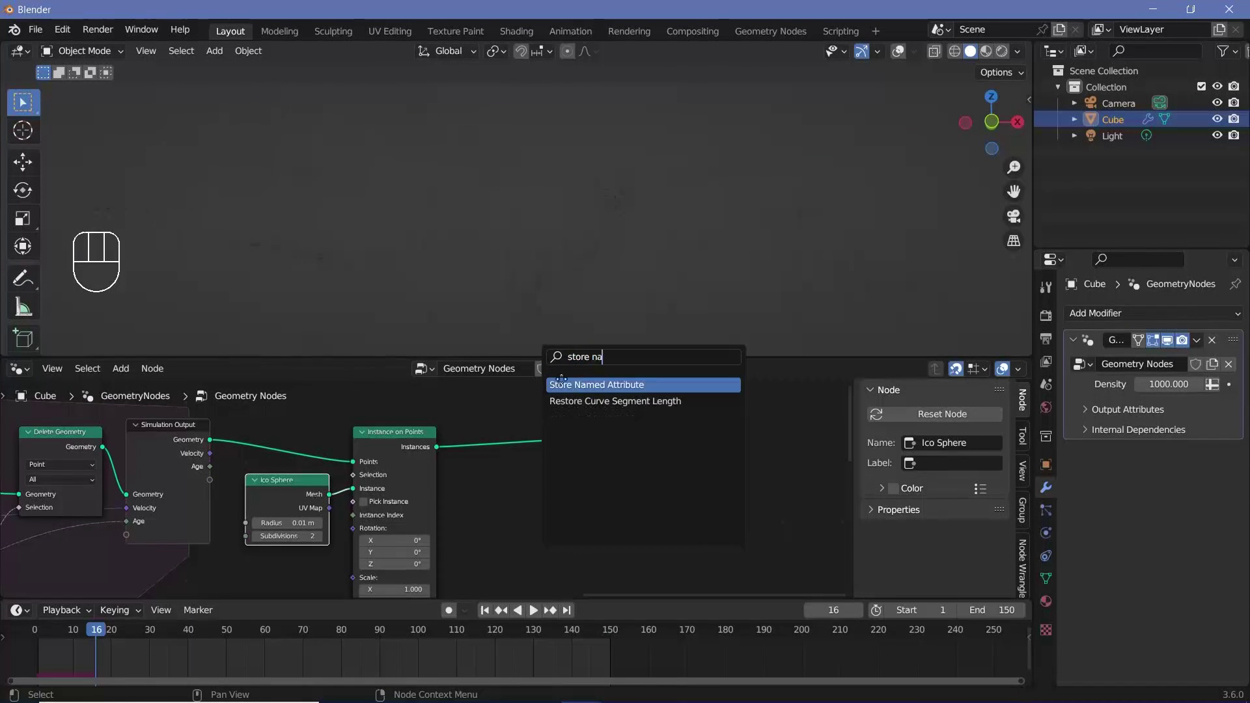
{"action": "key", "text": "Return"}
{"action": "left_click", "coordinate": [532, 457]}
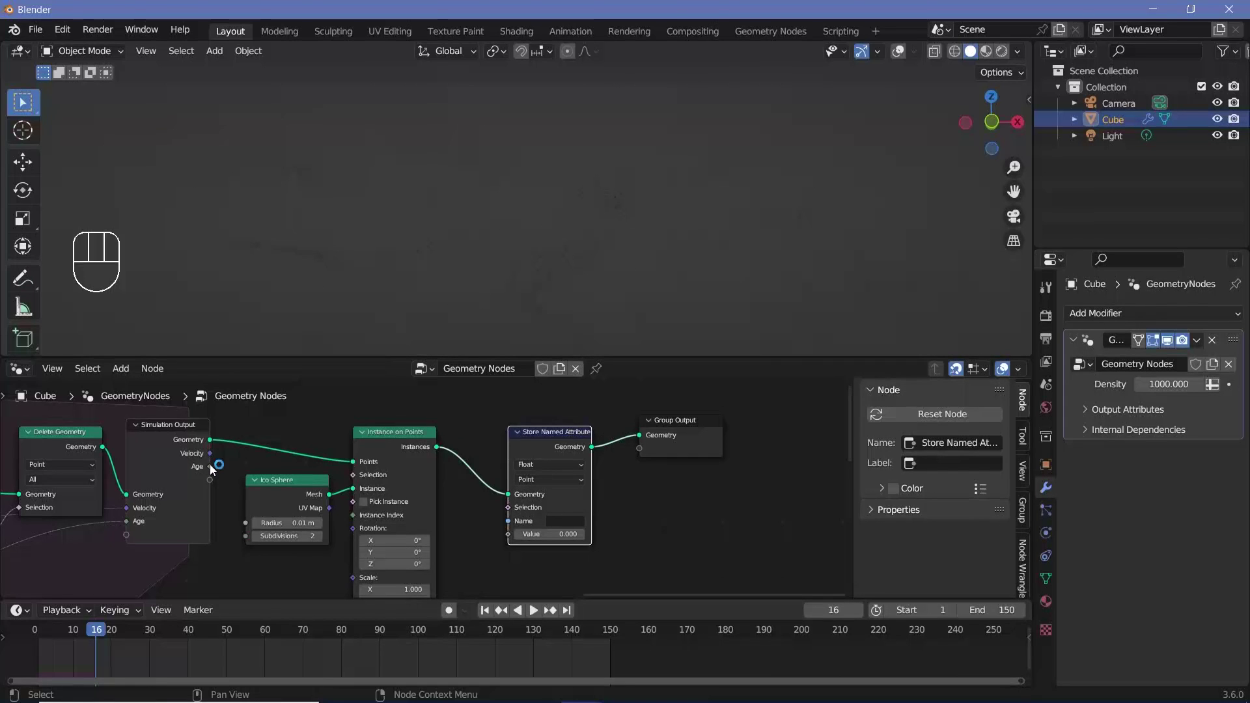
- Set the Store Named Attribute's data type to Integer and link the Simulation Output's Age to its Value
{"action": "left_click_drag", "start_coordinate": [210, 467], "coordinate": [527, 529]}
{"action": "middle_click_drag", "start_coordinate": [527, 529], "coordinate": [514, 538]}
{"action": "scroll", "coordinate": [526, 490], "scroll_direction": "up", "scroll_amount": 2}
{"action": "left_click", "coordinate": [534, 474]}
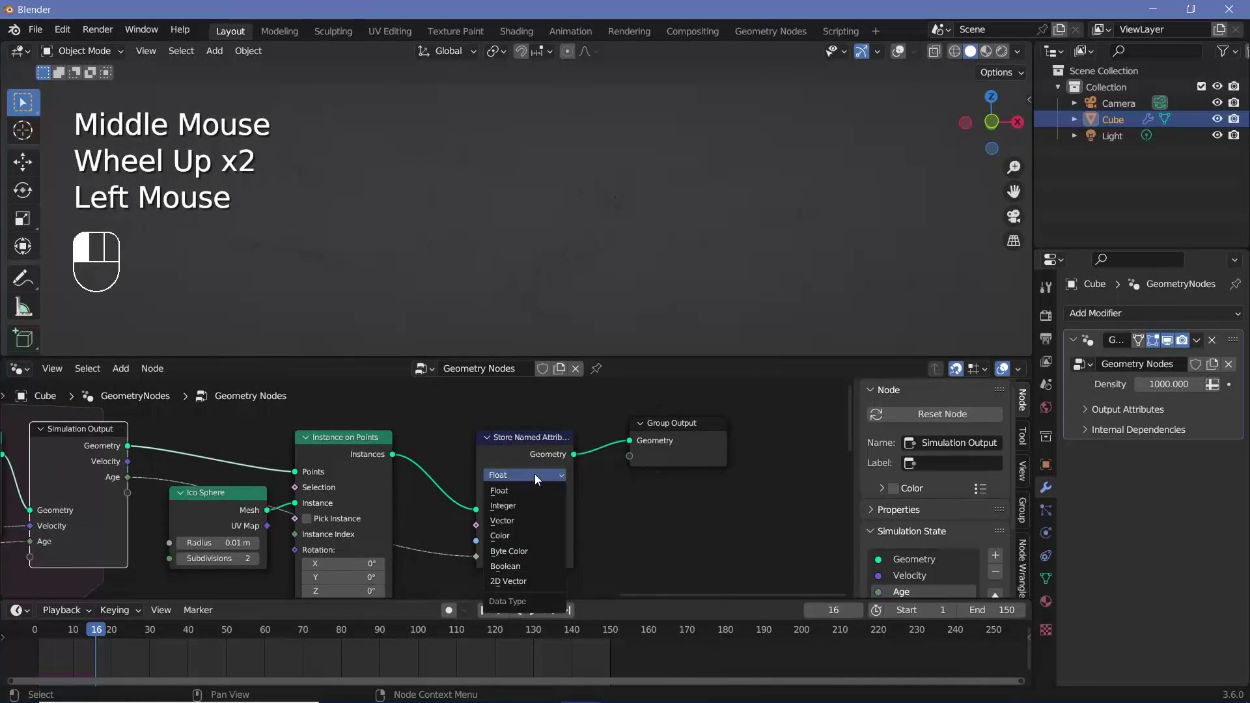
{"action": "left_click", "coordinate": [522, 506]}
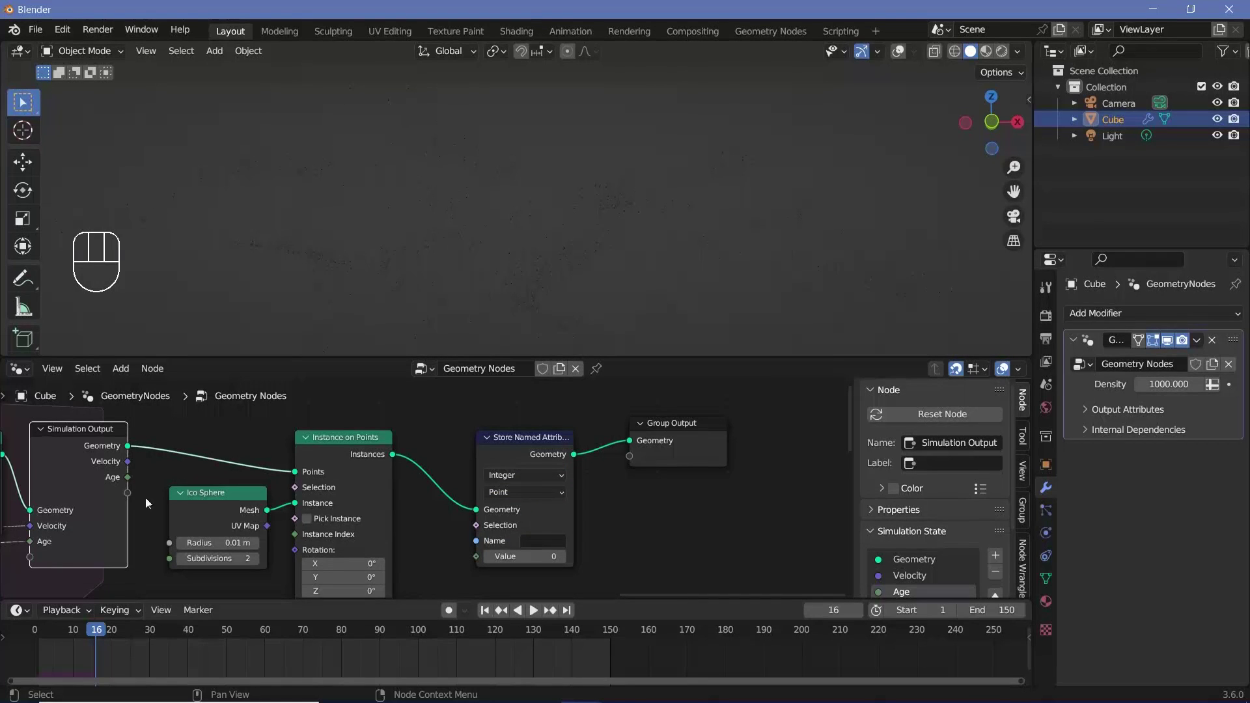
{"action": "left_click_drag", "start_coordinate": [128, 477], "coordinate": [529, 541]}
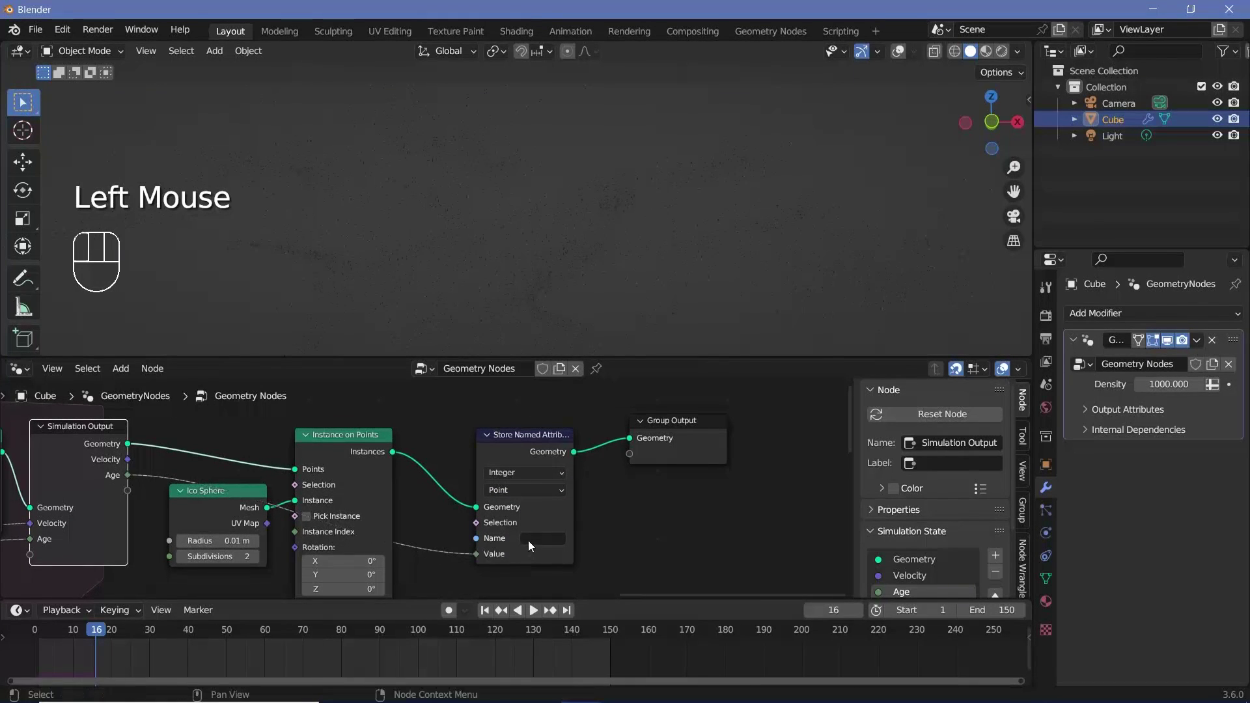
- Name the stored attribute "age"
{"action": "double_click", "coordinate": [530, 539]}
{"action": "type", "text": "age"}
{"action": "key", "text": "Return"}
- Insert a Set Material node between Store Named Attribute and Group Output and assign it the material named Material
{"action": "middle_click_drag", "start_coordinate": [687, 495], "coordinate": [547, 517]}
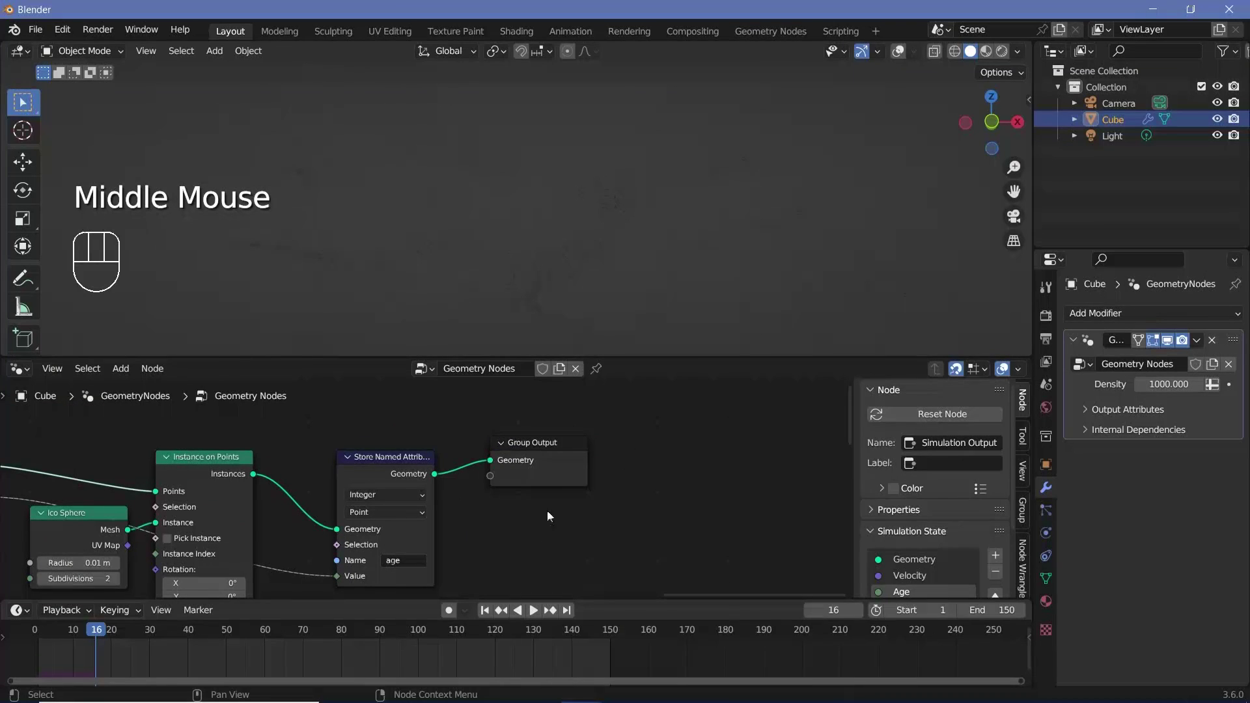
{"action": "left_click", "coordinate": [558, 477]}
{"action": "key", "text": "shift+a"}
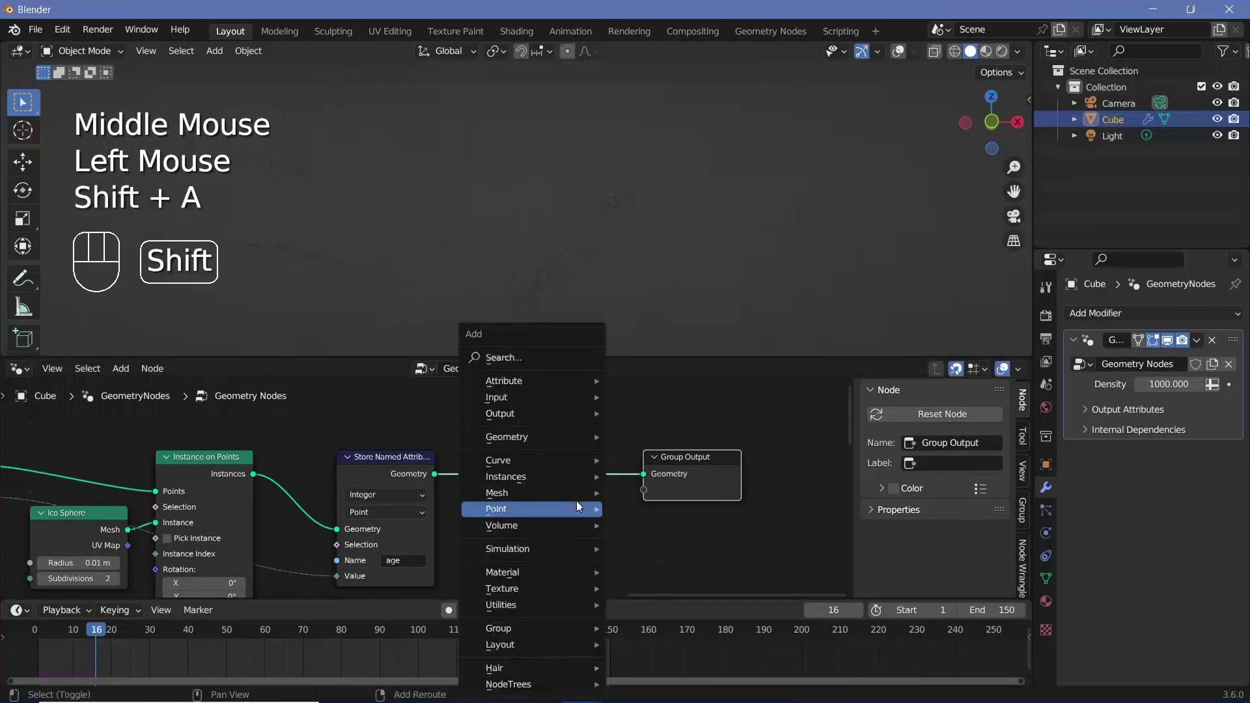
{"action": "left_click", "coordinate": [546, 360]}
{"action": "type", "text": "set mater"}
{"action": "key", "text": "Return"}
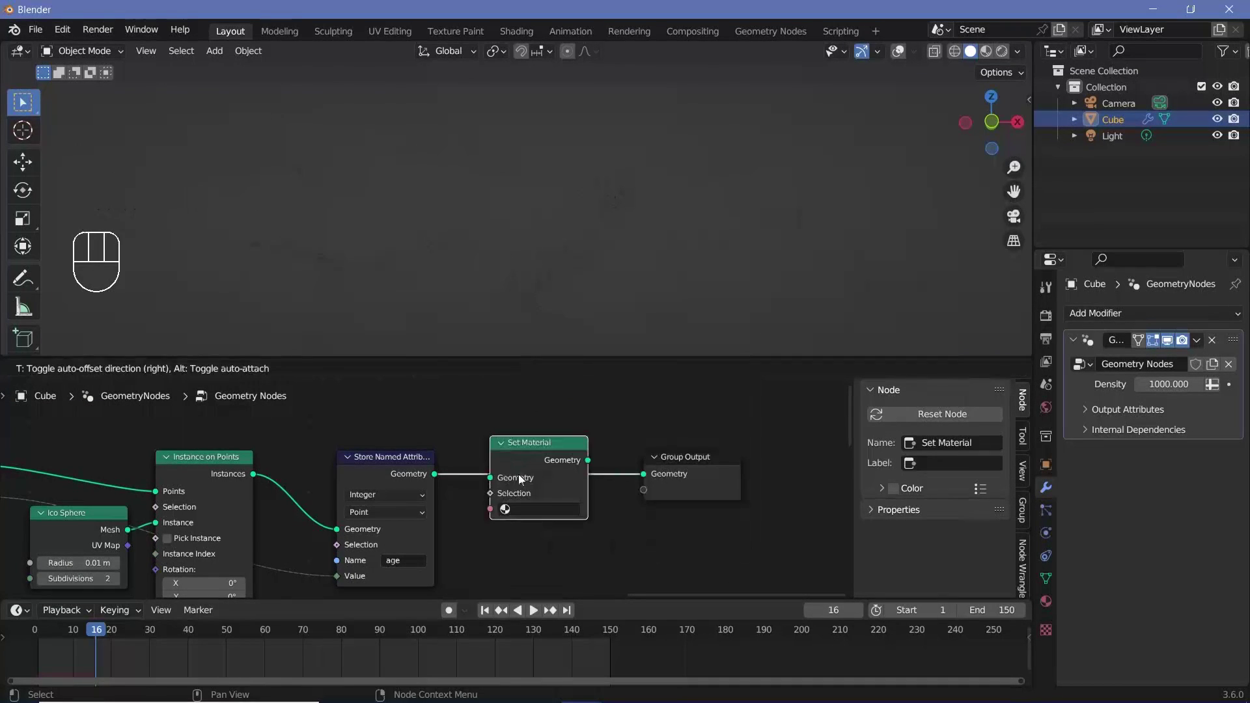
{"action": "left_click", "coordinate": [518, 474]}
{"action": "left_click", "coordinate": [552, 515]}
{"action": "left_click", "coordinate": [552, 530]}
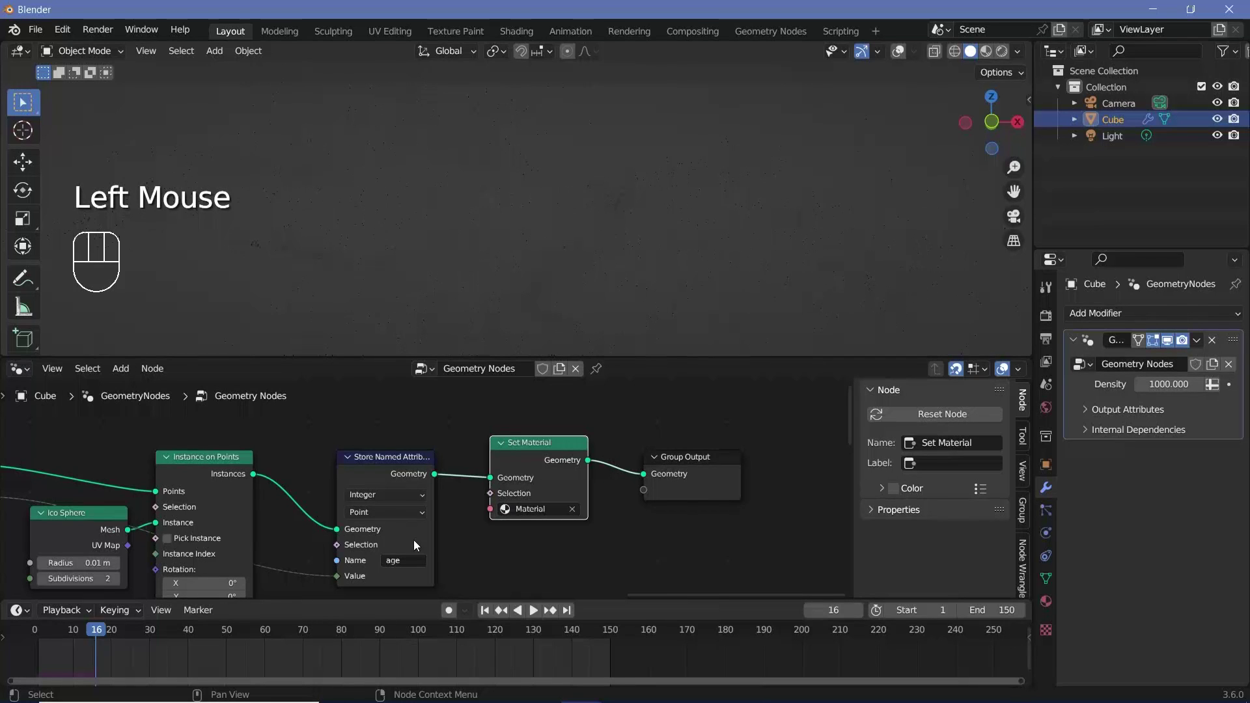
- Make room before Set Material and insert a duplicate of the Store Named Attribute node there
{"action": "scroll", "coordinate": [310, 471], "scroll_direction": "down", "scroll_amount": 2}
{"action": "middle_click_drag", "start_coordinate": [92, 505], "coordinate": [187, 503]}
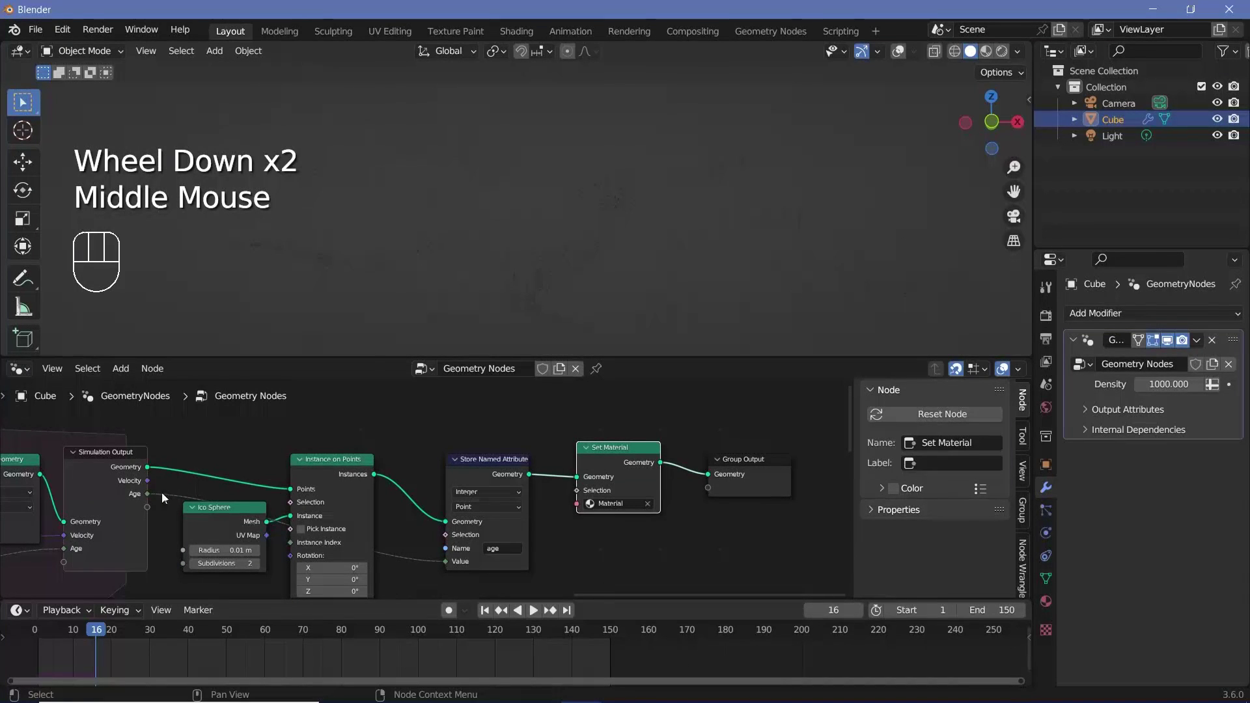
{"action": "middle_click_drag", "start_coordinate": [583, 433], "coordinate": [423, 422]}
{"action": "left_click_drag", "start_coordinate": [414, 402], "coordinate": [749, 535]}
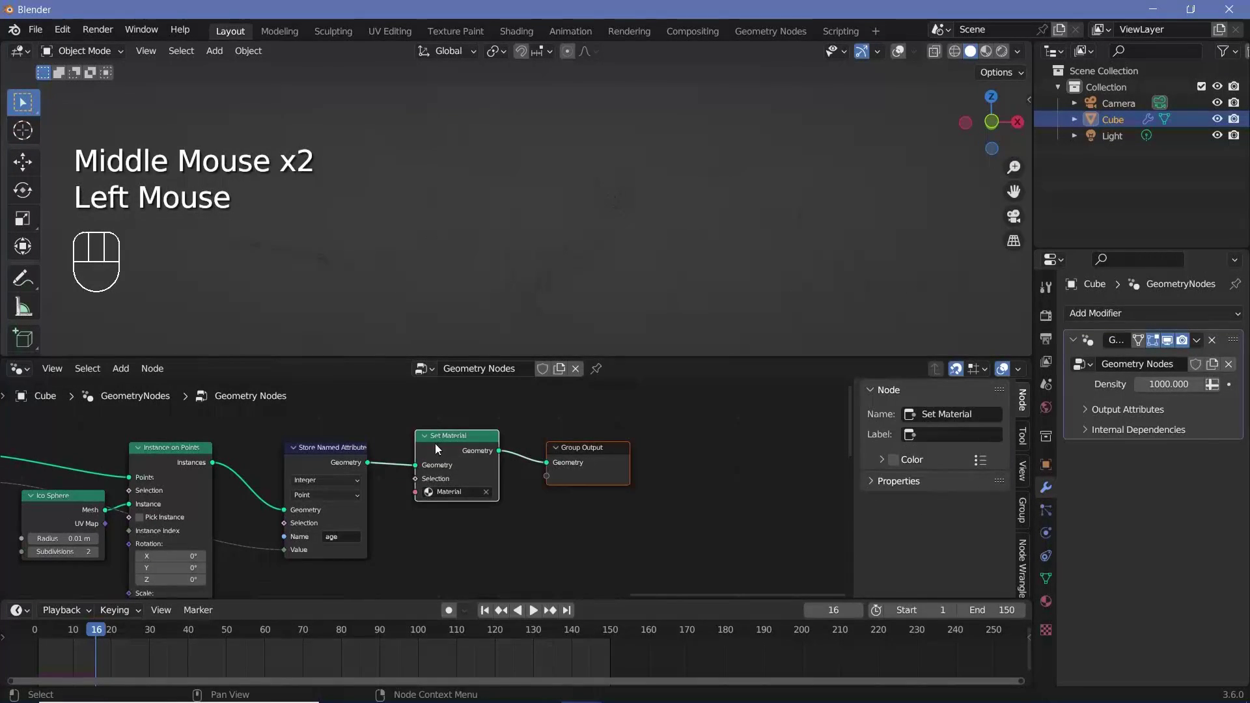
{"action": "left_click_drag", "start_coordinate": [582, 454], "coordinate": [704, 466]}
{"action": "left_click", "coordinate": [313, 458]}
{"action": "key", "text": "shift+d"}
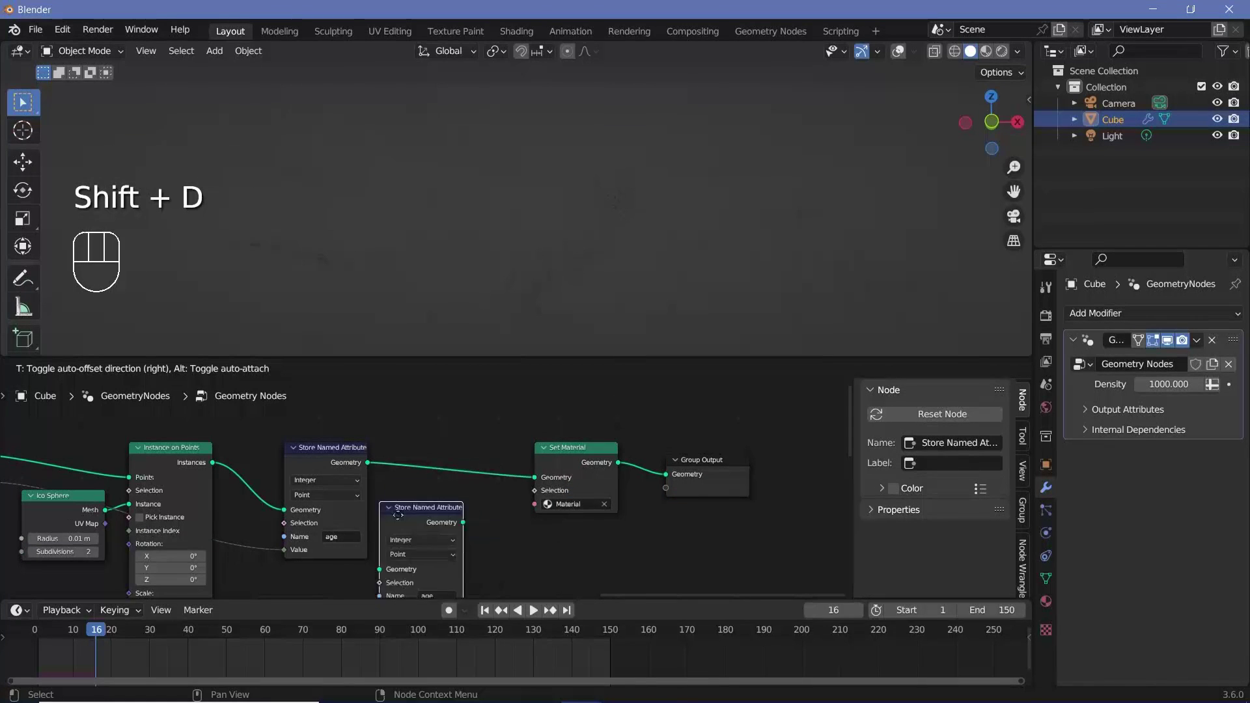
{"action": "left_click", "coordinate": [464, 500]}
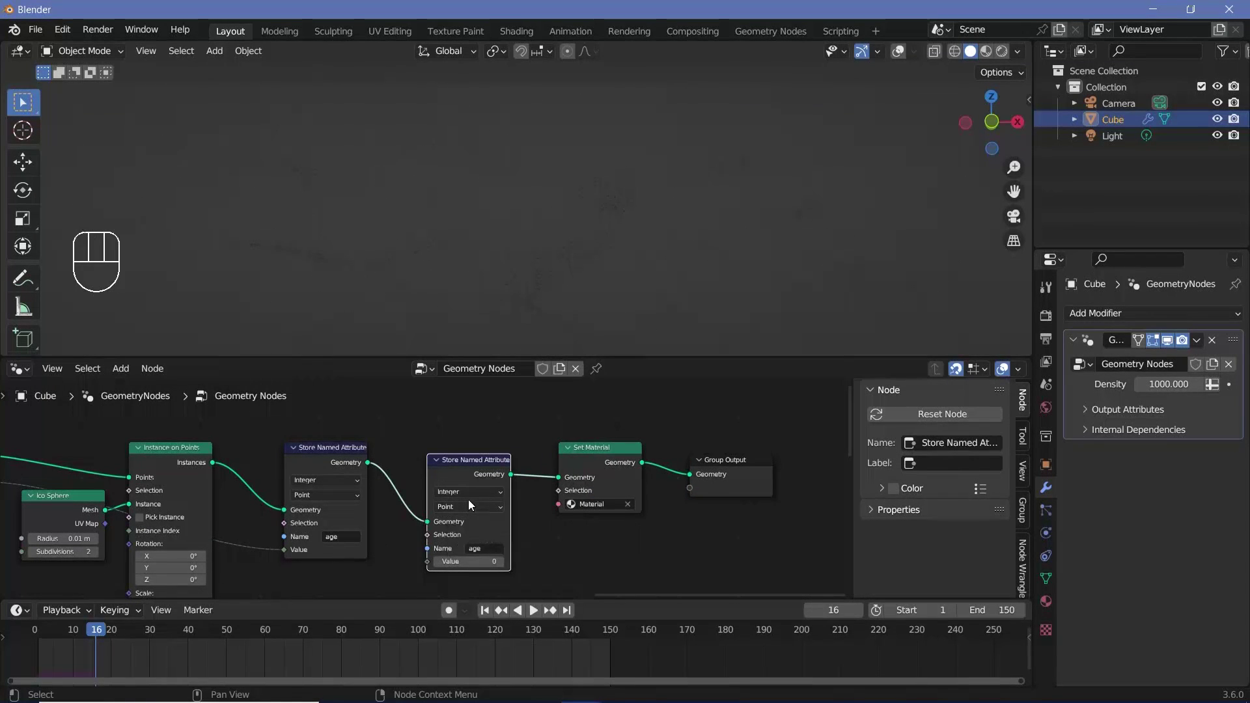
- Set the duplicated Store Named Attribute to Vector and link the Simulation Output's Velocity to its Value
{"action": "left_click", "coordinate": [473, 493]}
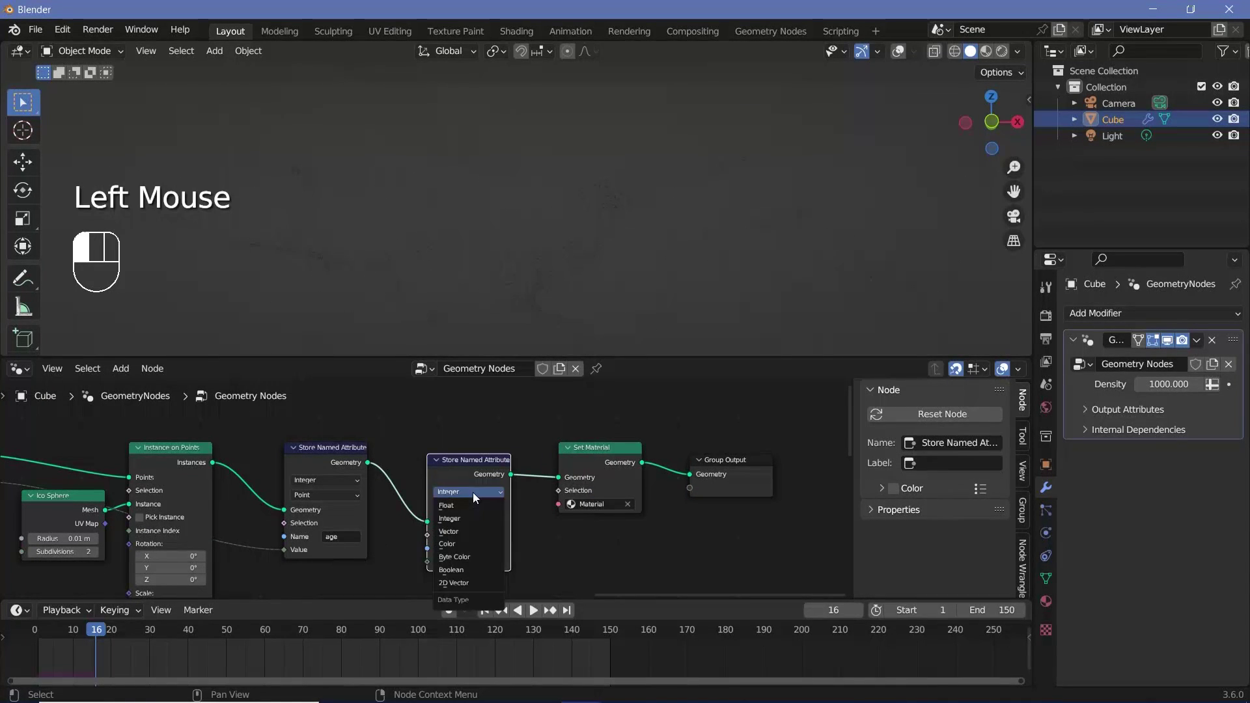
{"action": "left_click", "coordinate": [455, 532]}
{"action": "middle_click_drag", "start_coordinate": [35, 465], "coordinate": [217, 473]}
{"action": "left_click", "coordinate": [167, 476]}
{"action": "scroll", "coordinate": [586, 564], "scroll_direction": "down", "scroll_amount": 2, "text": "shift"}
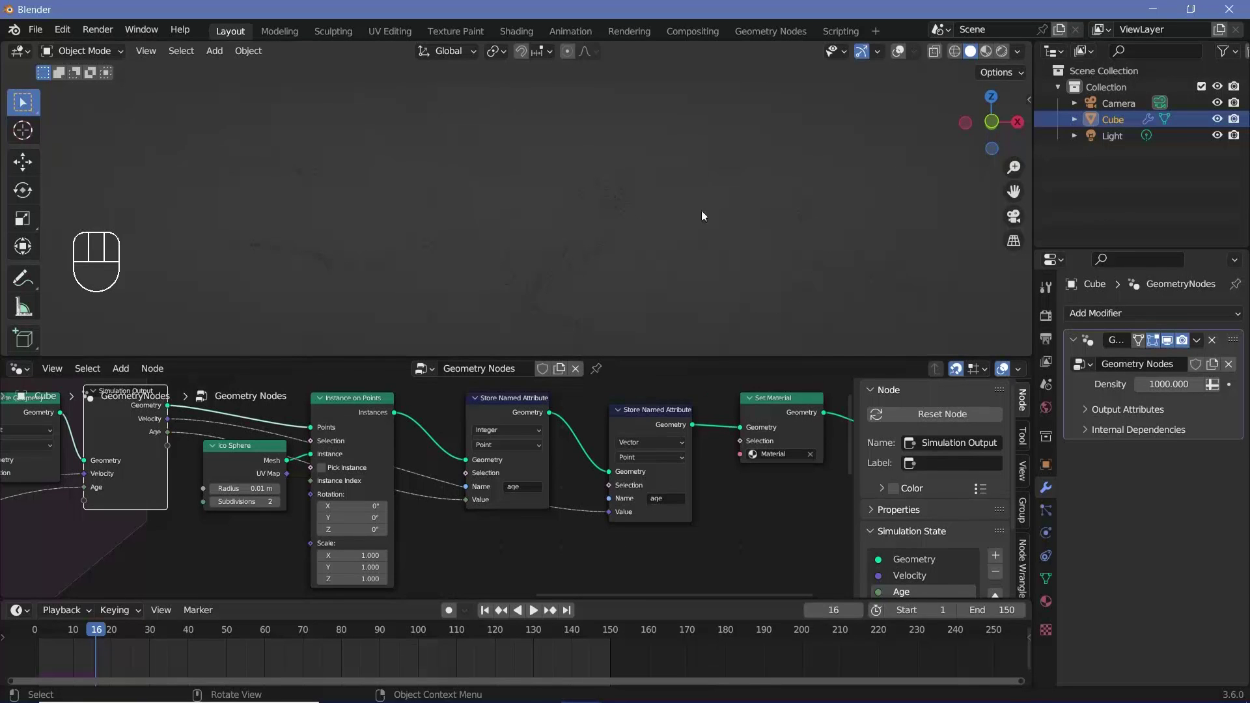
- Move the Group Input node farther away from Distribute Points on Faces
{"action": "scroll", "coordinate": [612, 482], "scroll_direction": "down", "scroll_amount": 5}
{"action": "middle_click_drag", "start_coordinate": [606, 501], "coordinate": [384, 466]}
{"action": "scroll", "coordinate": [385, 466], "scroll_direction": "down", "scroll_amount": 1}
{"action": "scroll", "coordinate": [385, 467], "scroll_direction": "up", "scroll_amount": 4}
{"action": "scroll", "coordinate": [385, 466], "scroll_direction": "up", "scroll_amount": 2}
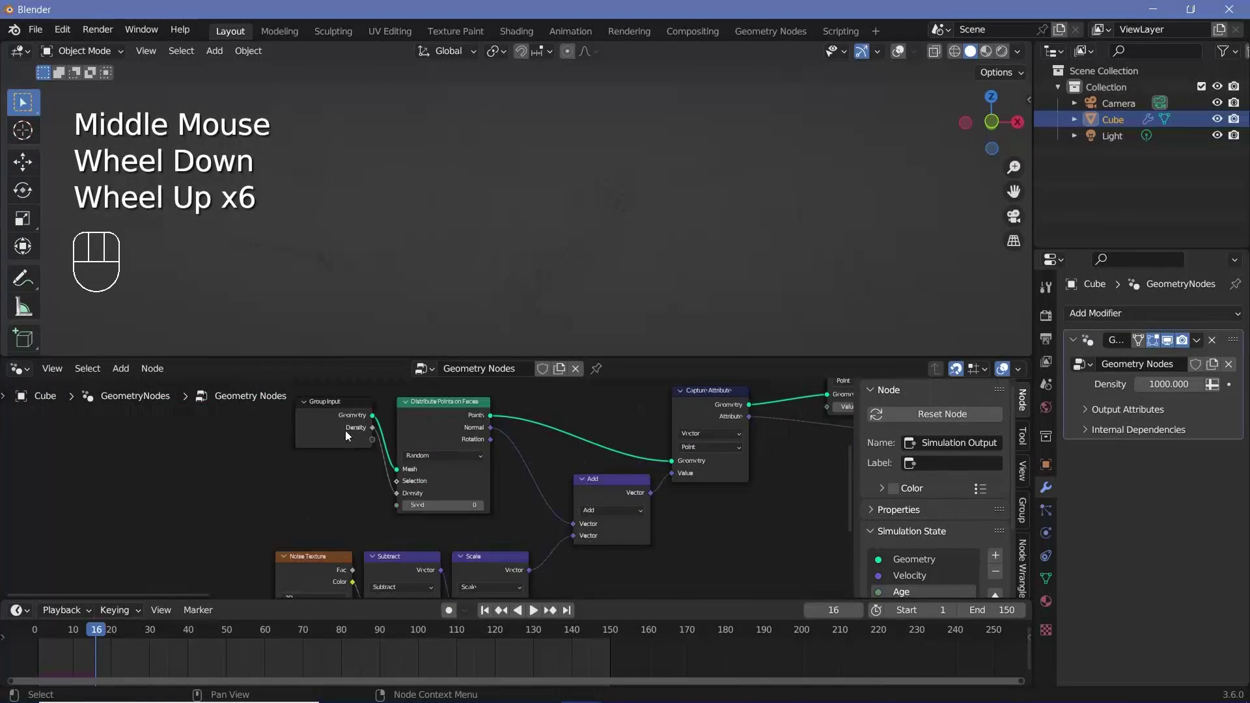
{"action": "left_click_drag", "start_coordinate": [312, 427], "coordinate": [95, 448]}
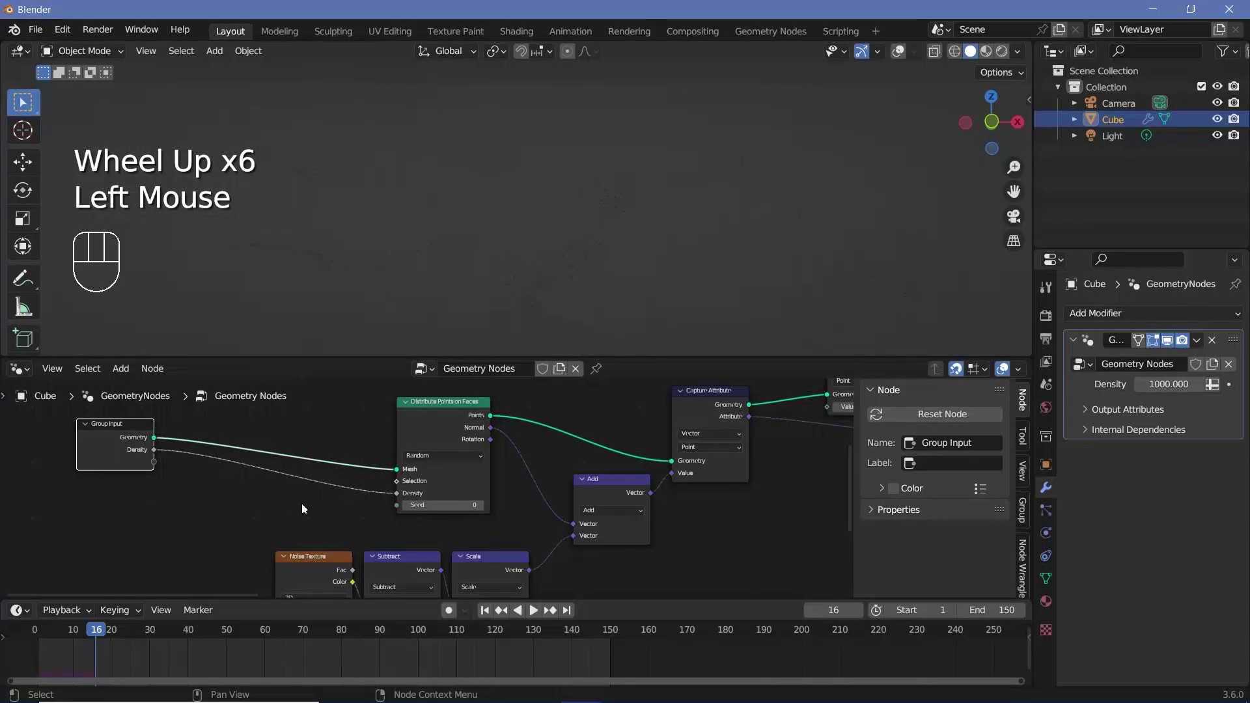
- Set the timeline to frame 6 and view the particles from another angle
{"action": "scroll", "coordinate": [443, 481], "scroll_direction": "down", "scroll_amount": 3}
{"action": "middle_click_drag", "start_coordinate": [443, 481], "coordinate": [436, 441]}
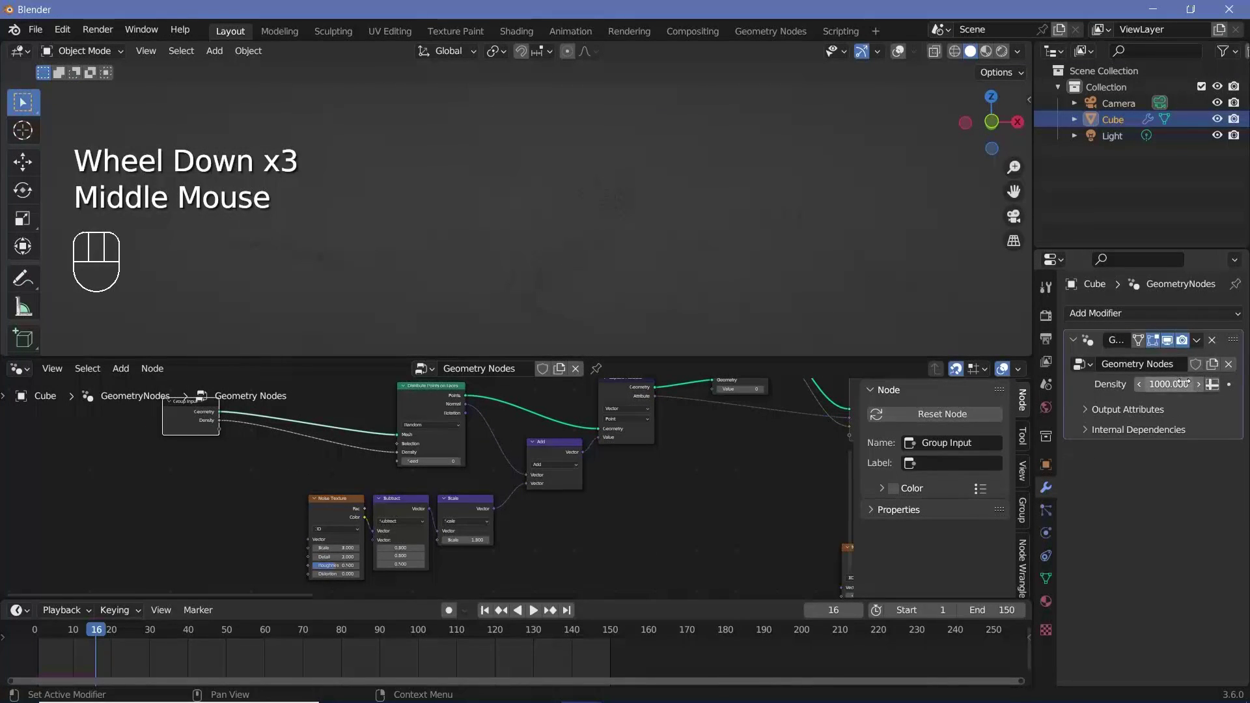
{"action": "middle_click_drag", "start_coordinate": [498, 502], "coordinate": [587, 575]}
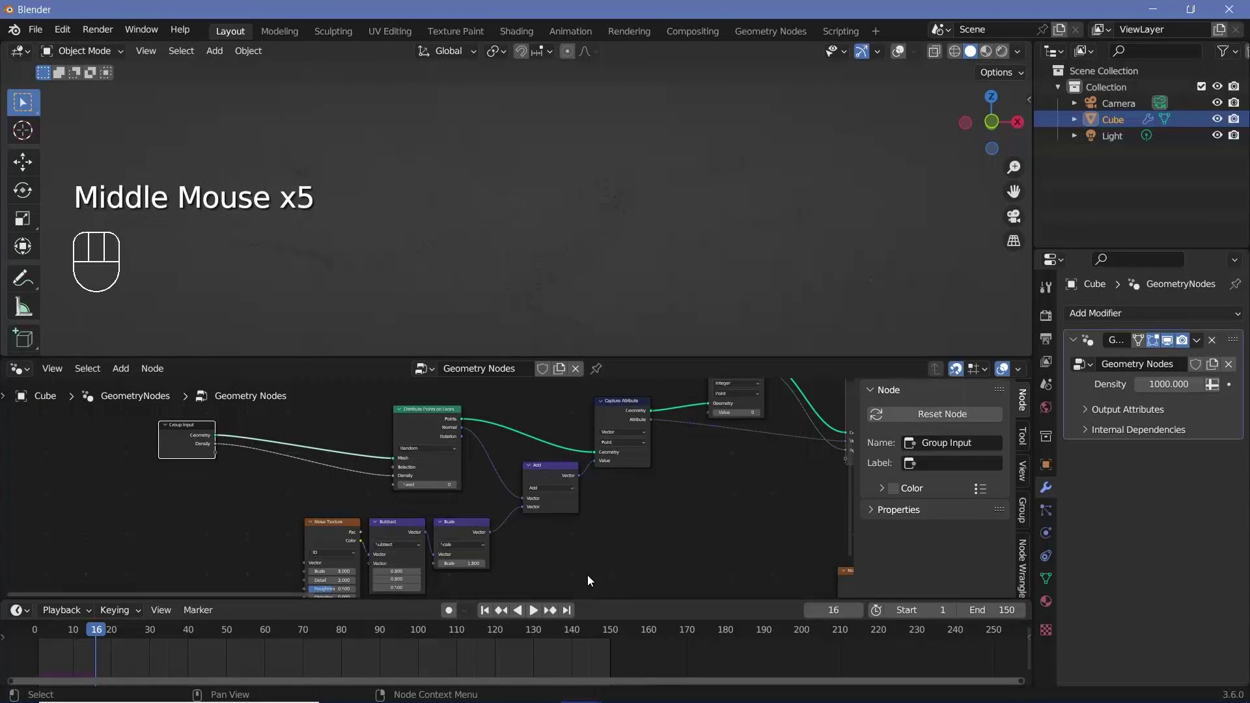
{"action": "middle_click_drag", "start_coordinate": [508, 260], "coordinate": [599, 258]}
{"action": "scroll", "coordinate": [593, 273], "scroll_direction": "down", "scroll_amount": 1}
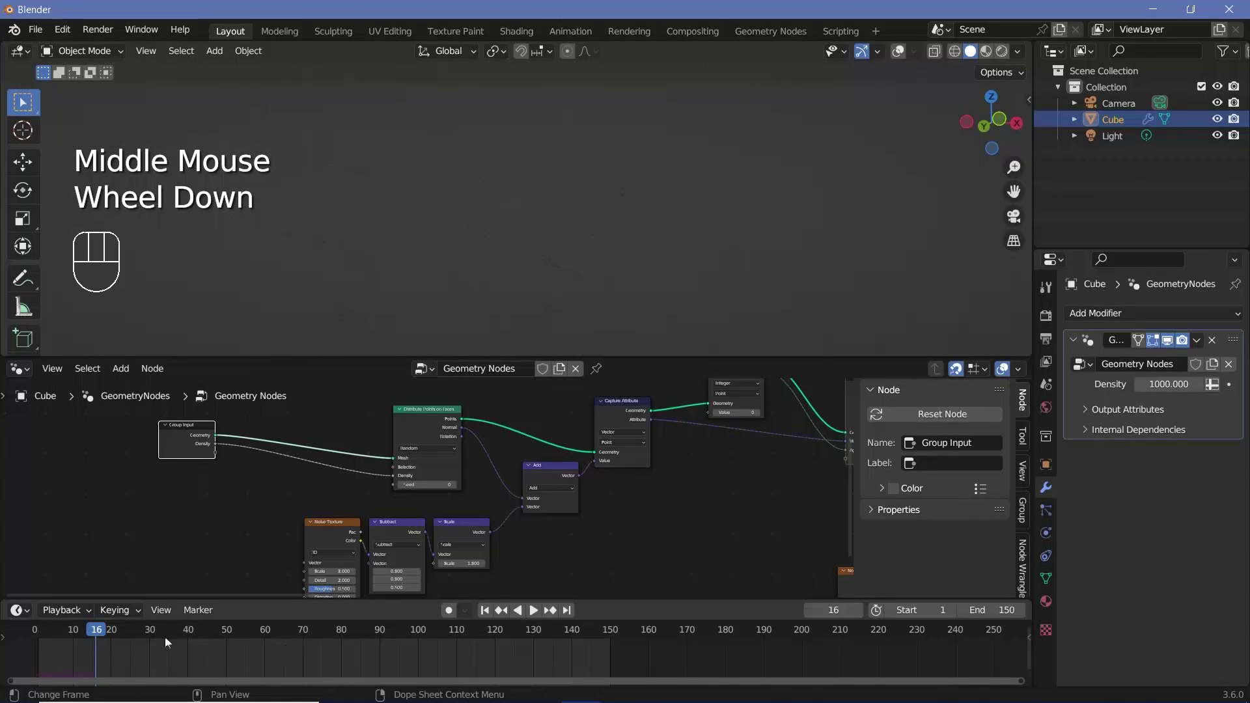
{"action": "left_click_drag", "start_coordinate": [95, 635], "coordinate": [57, 633]}
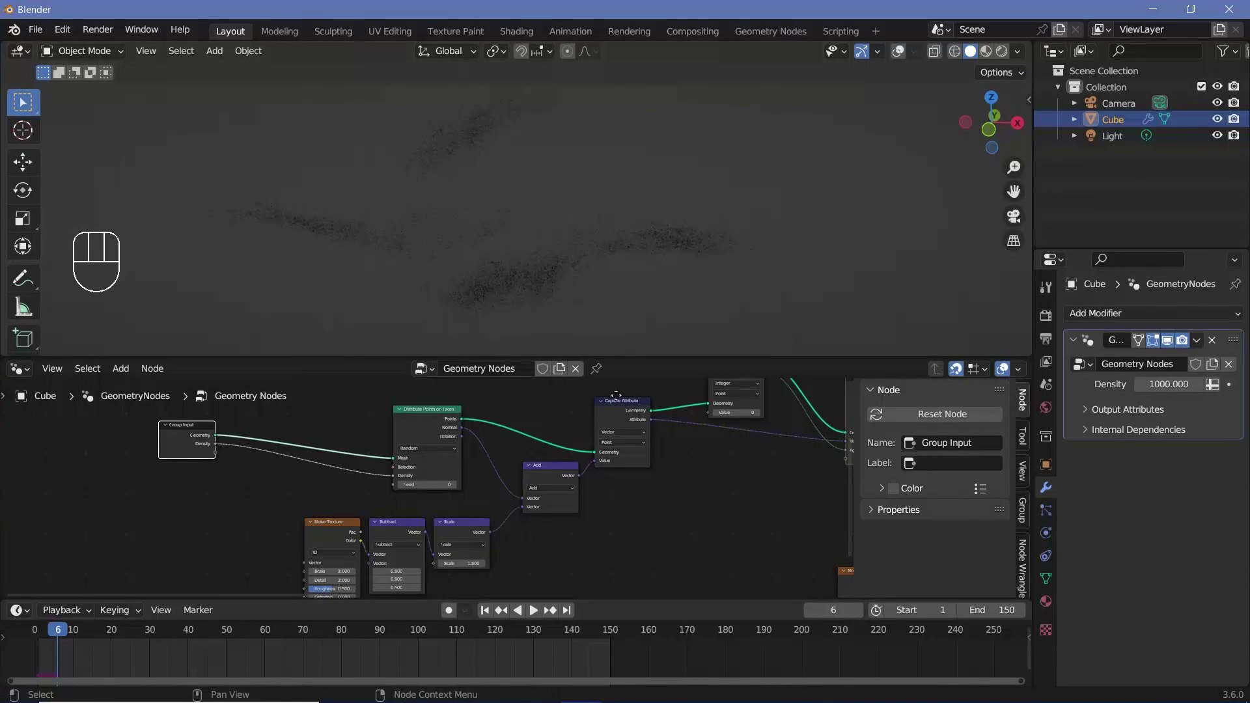
- Expose the Scale, Detail and Roughness of the Noise Texture near the simulation zone as group inputs
{"action": "middle_click_drag", "start_coordinate": [813, 573], "coordinate": [694, 477]}
{"action": "scroll", "coordinate": [713, 576], "scroll_direction": "up", "scroll_amount": 3}
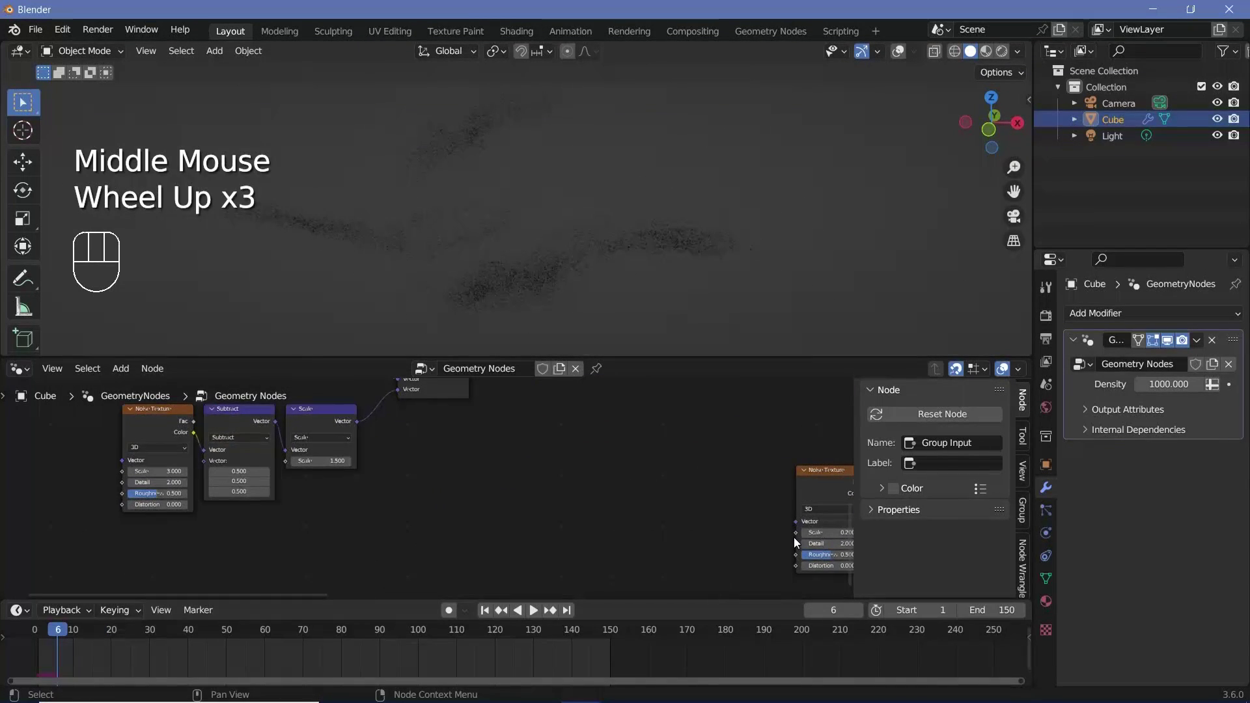
{"action": "scroll", "coordinate": [795, 534], "scroll_direction": "down", "scroll_amount": 3}
{"action": "middle_click_drag", "start_coordinate": [650, 502], "coordinate": [727, 558]}
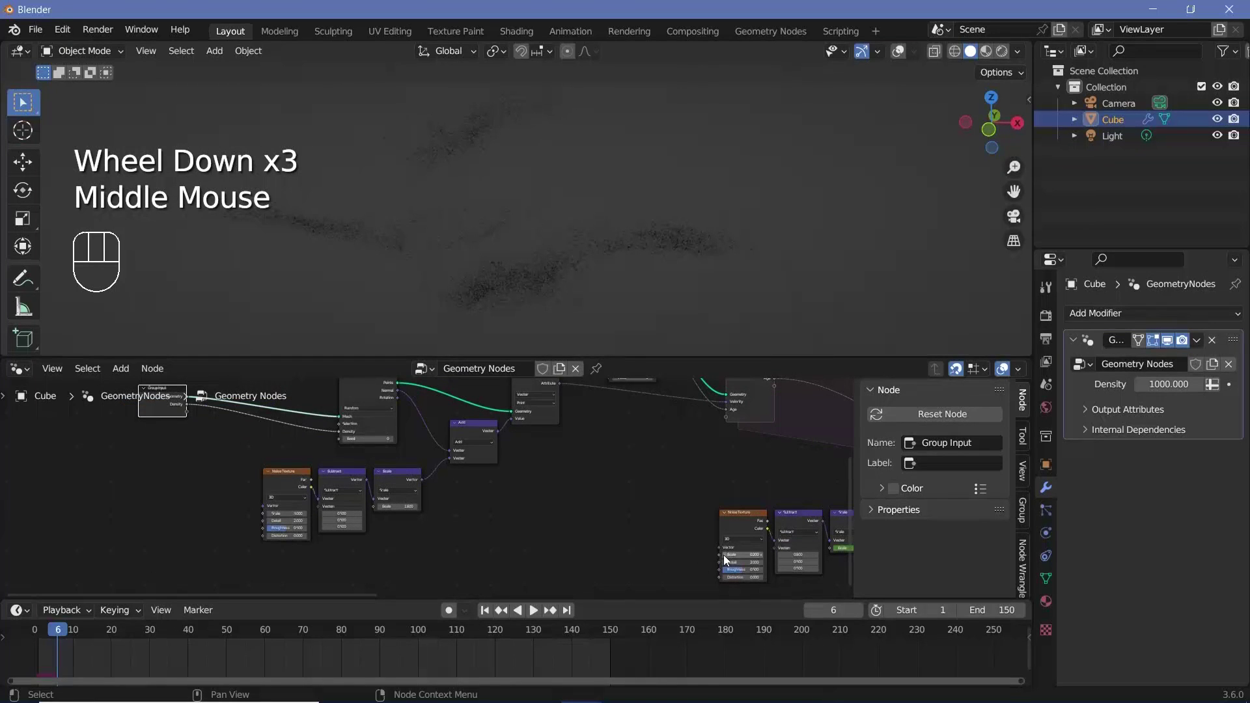
{"action": "left_click_drag", "start_coordinate": [720, 555], "coordinate": [186, 443]}
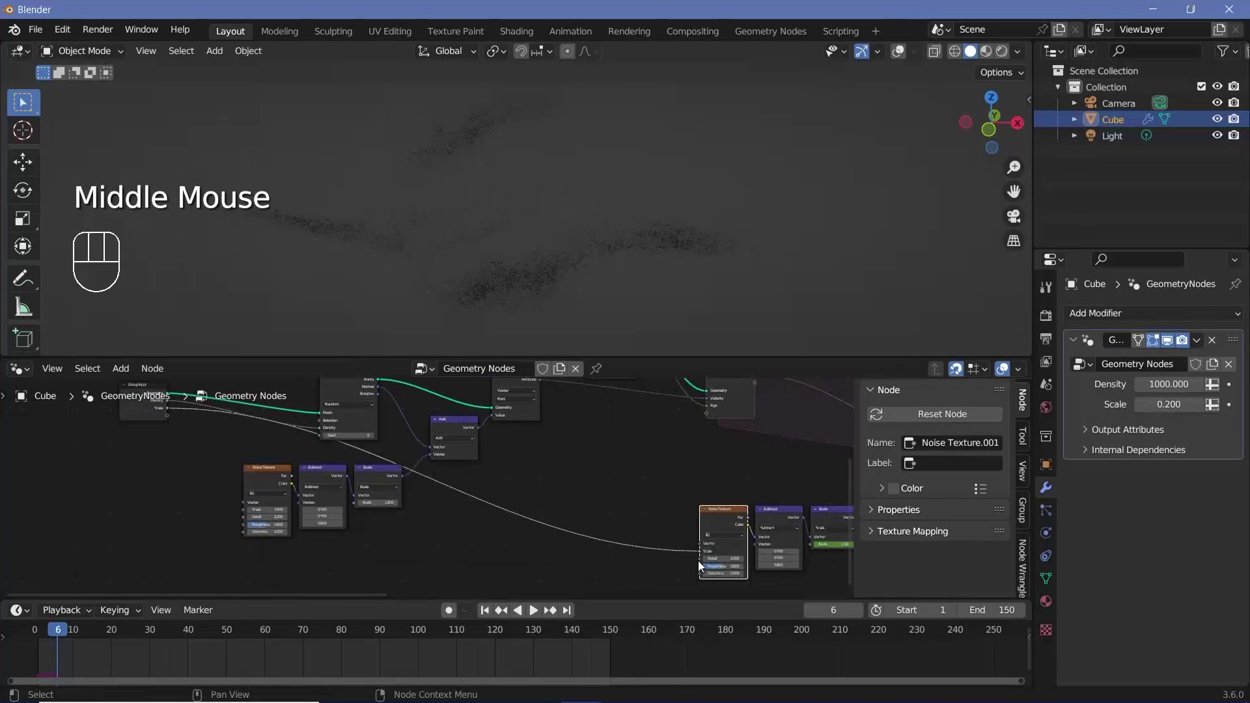
{"action": "left_click_drag", "start_coordinate": [701, 561], "coordinate": [171, 414]}
- Expose the Scale factor of the vector Scale node feeding the initial velocity as a group input
{"action": "middle_click_drag", "start_coordinate": [171, 415], "coordinate": [559, 514]}
{"action": "scroll", "coordinate": [510, 482], "scroll_direction": "up", "scroll_amount": 1}
{"action": "scroll", "coordinate": [510, 482], "scroll_direction": "down", "scroll_amount": 1}
{"action": "scroll", "coordinate": [510, 482], "scroll_direction": "up", "scroll_amount": 4}
{"action": "scroll", "coordinate": [559, 515], "scroll_direction": "up", "scroll_amount": 2}
{"action": "scroll", "coordinate": [558, 515], "scroll_direction": "down", "scroll_amount": 1}
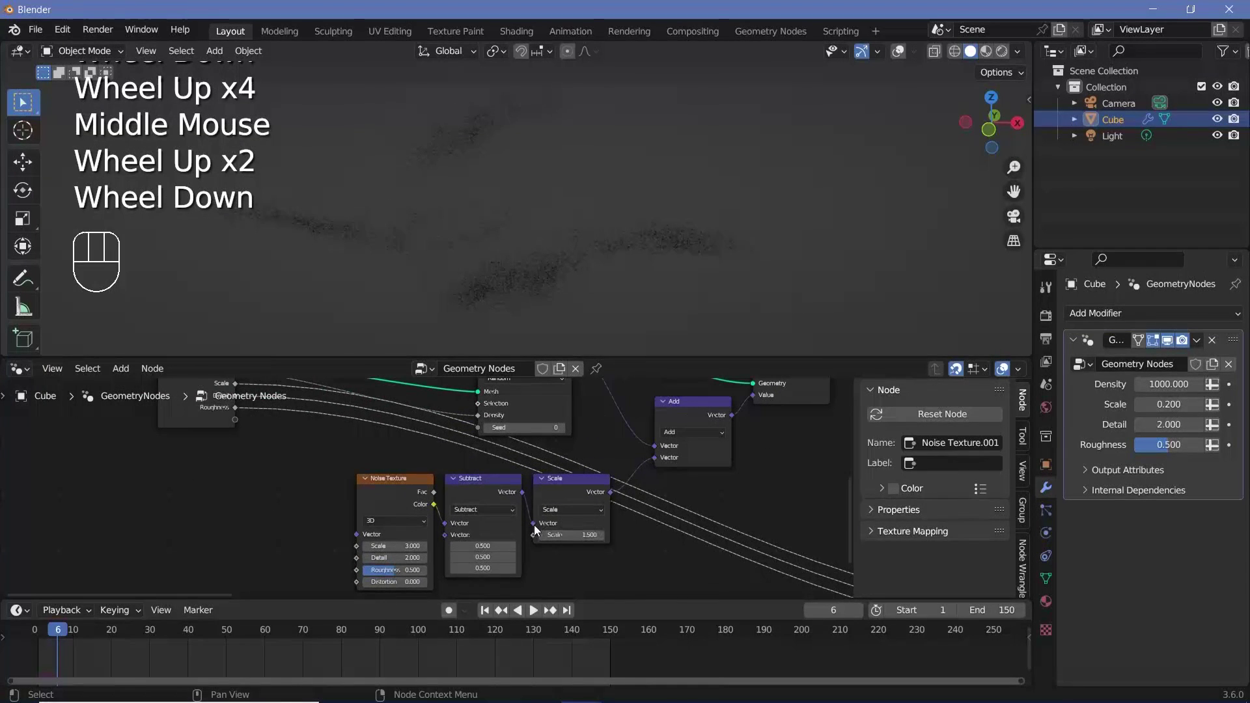
{"action": "left_click_drag", "start_coordinate": [534, 536], "coordinate": [233, 422]}
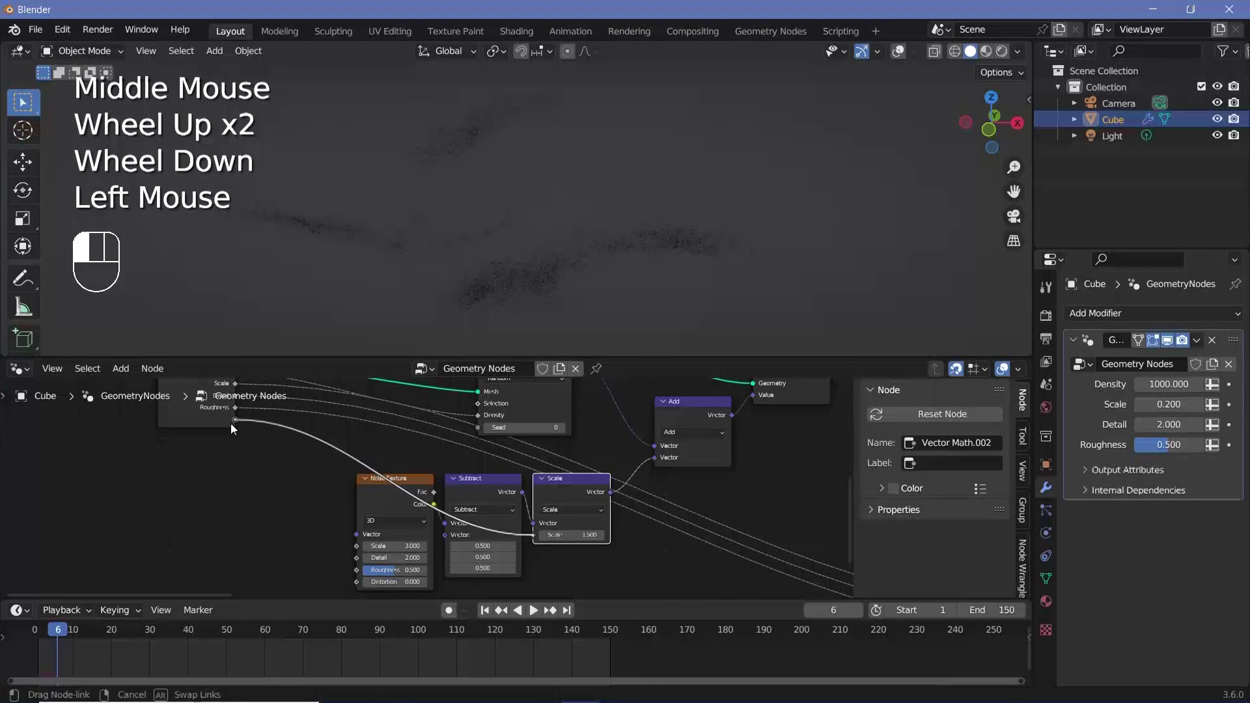
{"action": "left_click", "coordinate": [197, 425]}
{"action": "left_click", "coordinate": [207, 433]}
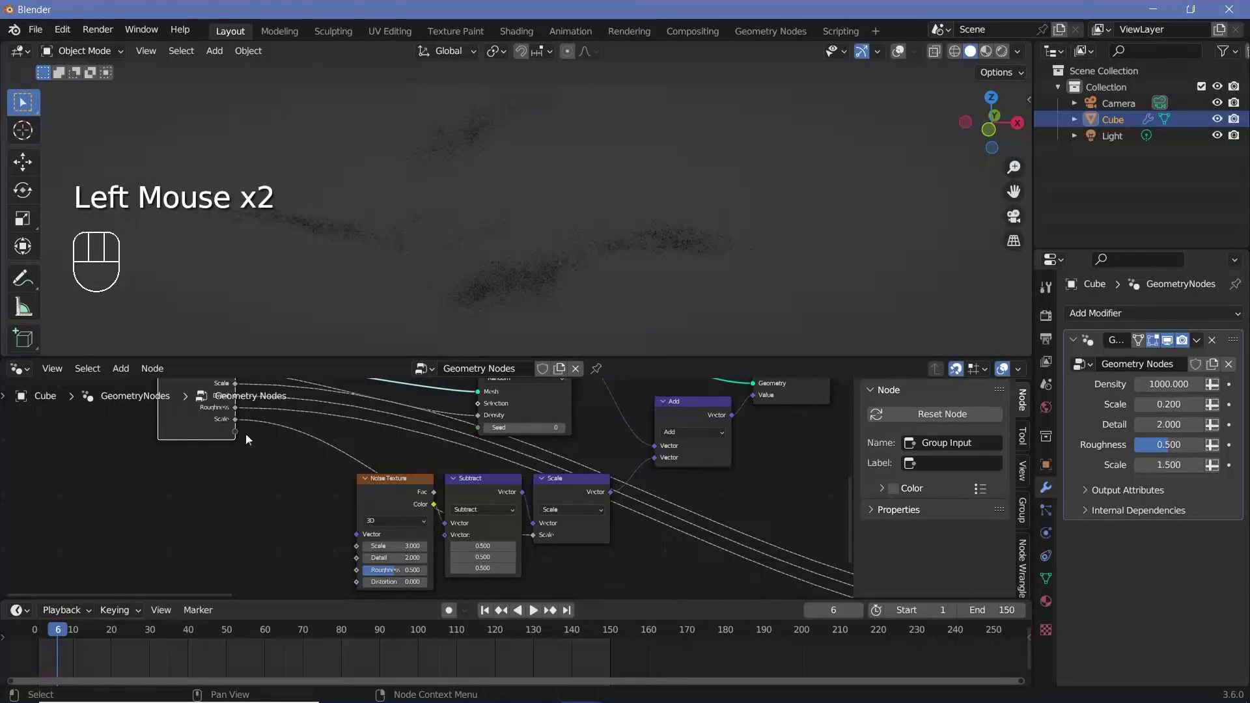
- Rename the noise texture's exposed Scale group input to NoiseScale
{"action": "middle_click_drag", "start_coordinate": [246, 439], "coordinate": [243, 520]}
{"action": "left_click", "coordinate": [1023, 511]}
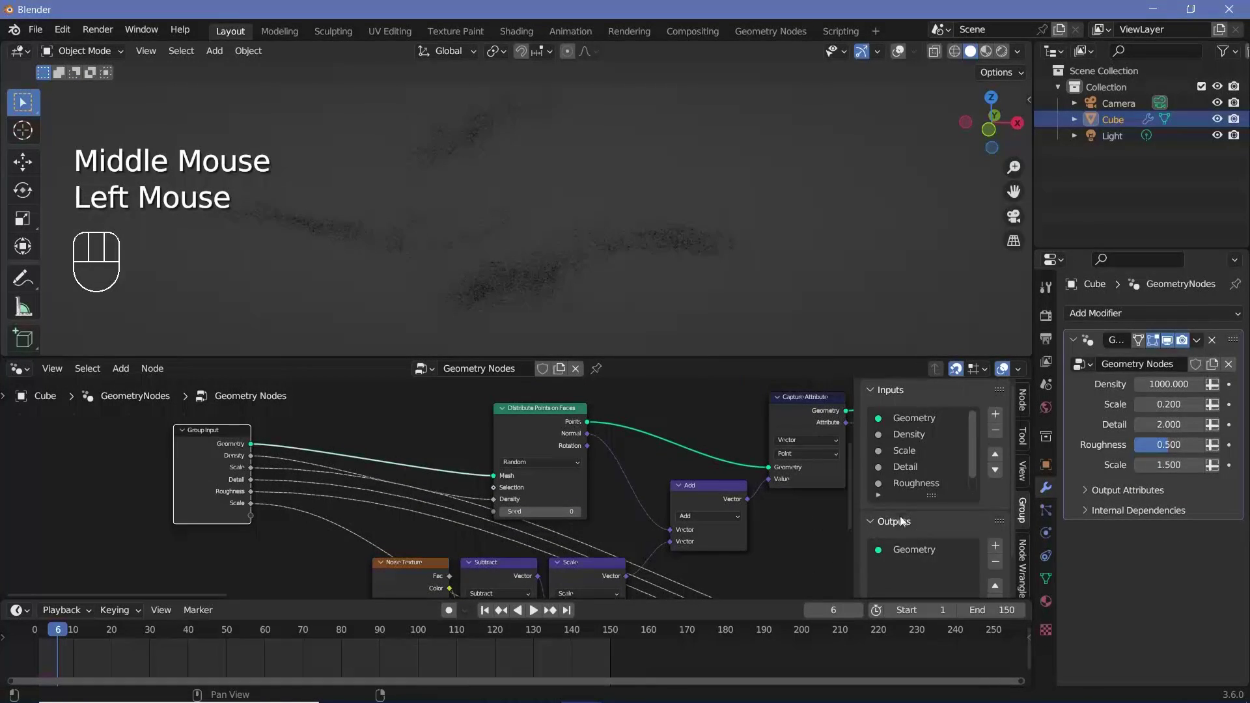
{"action": "scroll", "coordinate": [899, 450], "scroll_direction": "down", "scroll_amount": 3}
{"action": "scroll", "coordinate": [902, 448], "scroll_direction": "up", "scroll_amount": 1}
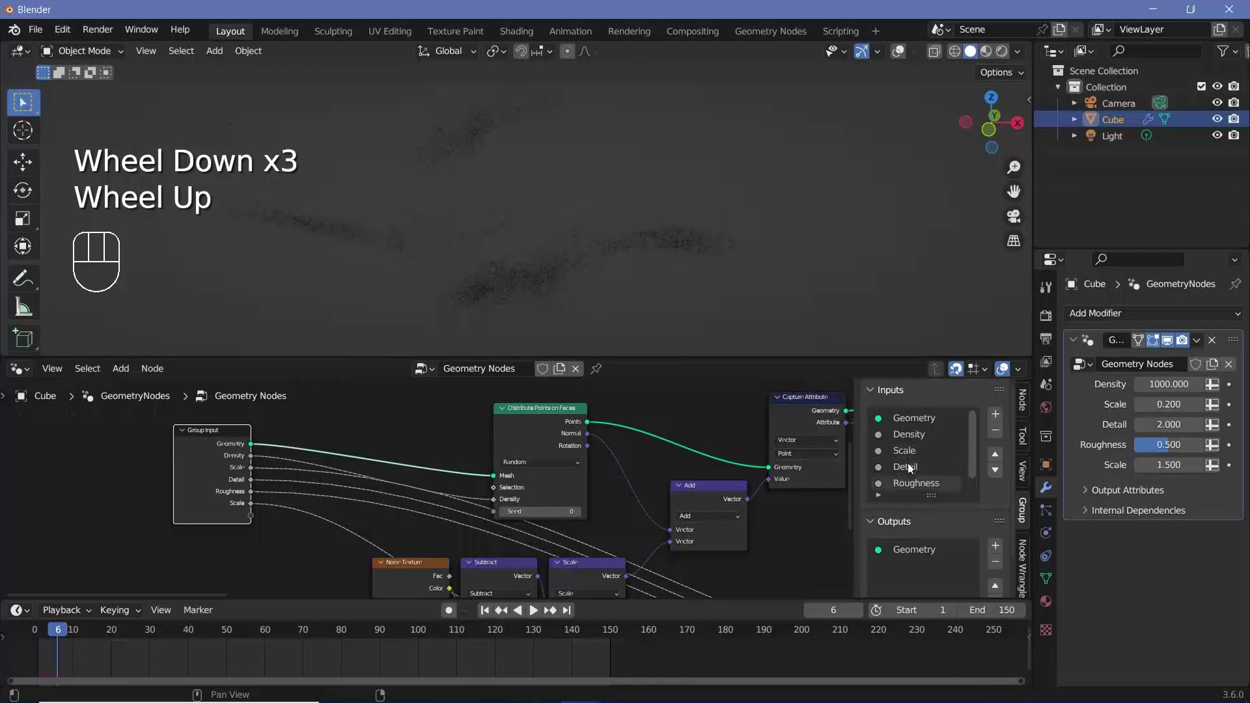
{"action": "double_click", "coordinate": [905, 450]}
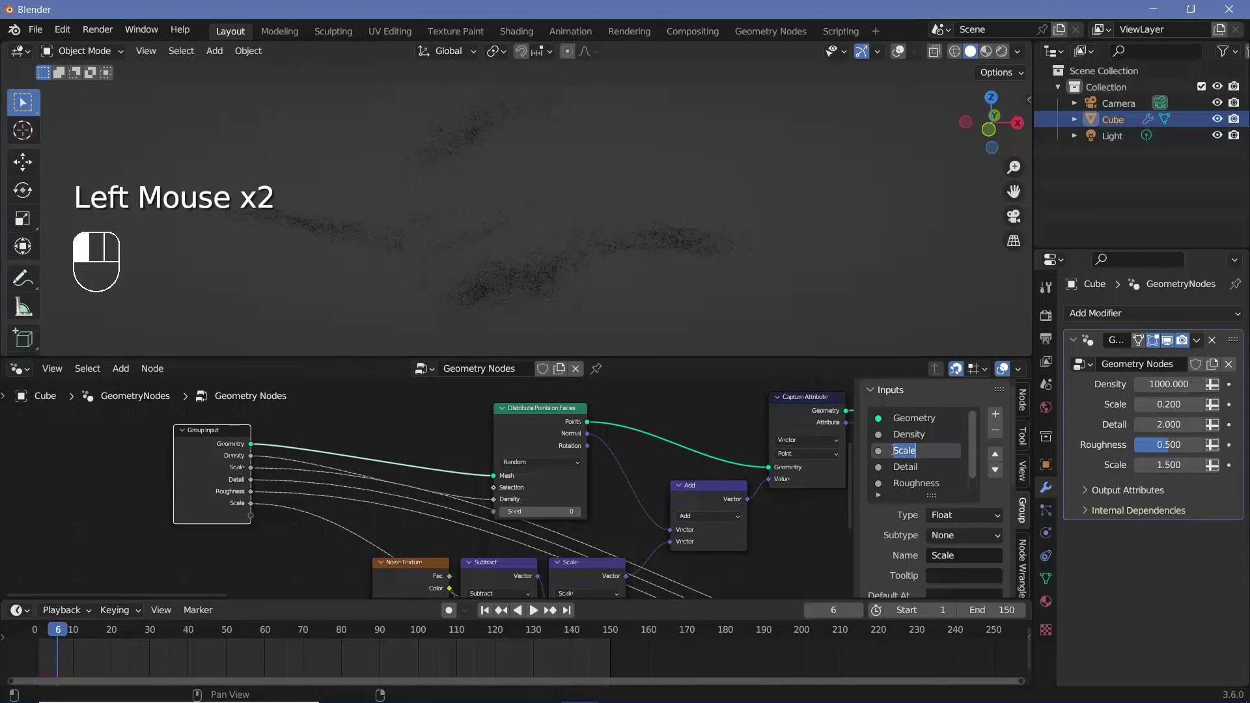
{"action": "type", "text": "NoiseScale"}
{"action": "key", "text": "Return"}
- Rename the Detail and Roughness group inputs to NoiseDetail and NoiseRoughness
{"action": "double_click", "coordinate": [905, 466]}
{"action": "type", "text": "NoiseDetail"}
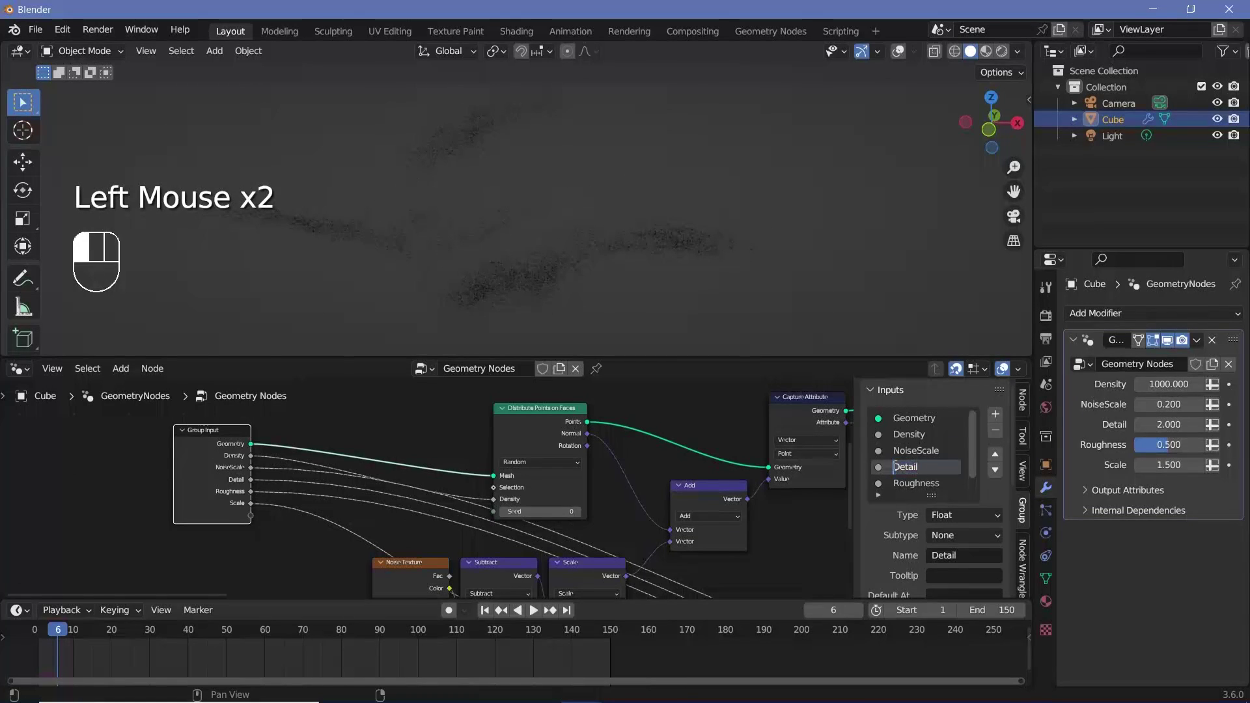
{"action": "key", "text": "Return"}
{"action": "double_click", "coordinate": [907, 484]}
{"action": "type", "text": "NoiseRoughness"}
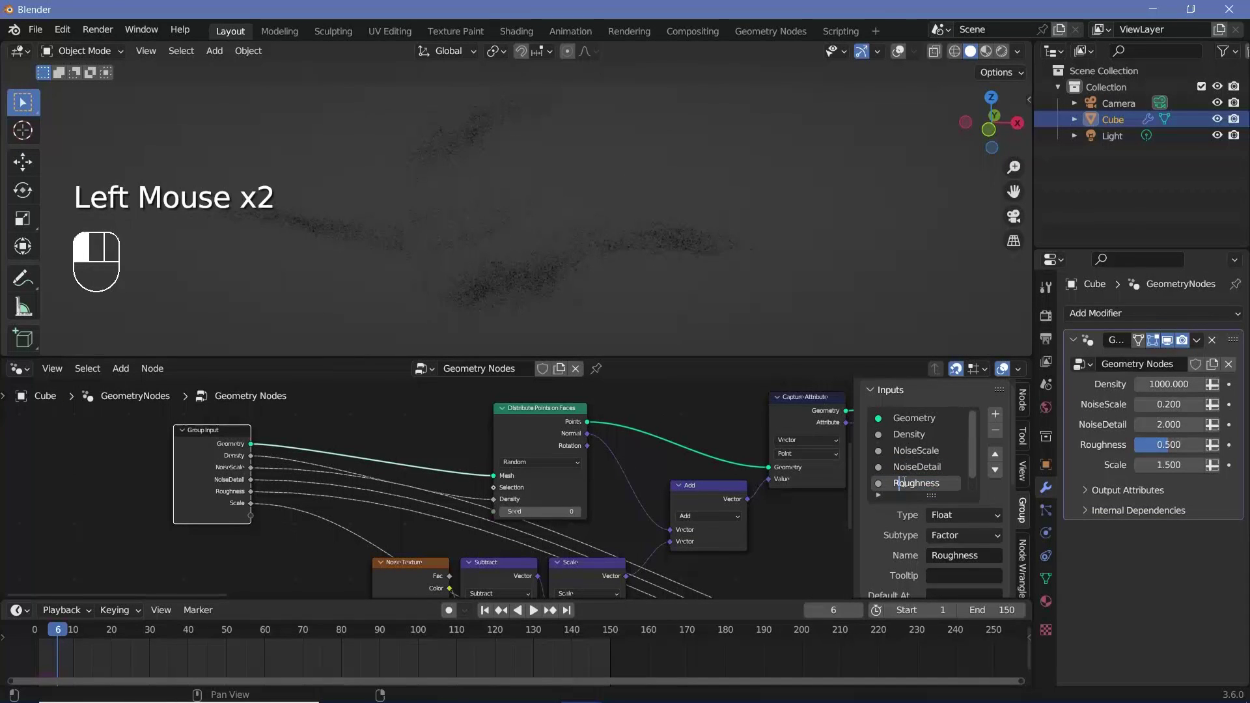
{"action": "key", "text": "Return"}
- Rename the remaining Scale group input, which drives the vector Scale node, to InitialVel
{"action": "scroll", "coordinate": [931, 455], "scroll_direction": "down", "scroll_amount": 1}
{"action": "scroll", "coordinate": [495, 463], "scroll_direction": "down", "scroll_amount": 4}
{"action": "left_click", "coordinate": [514, 471]}
{"action": "middle_click_drag", "start_coordinate": [495, 462], "coordinate": [544, 506]}
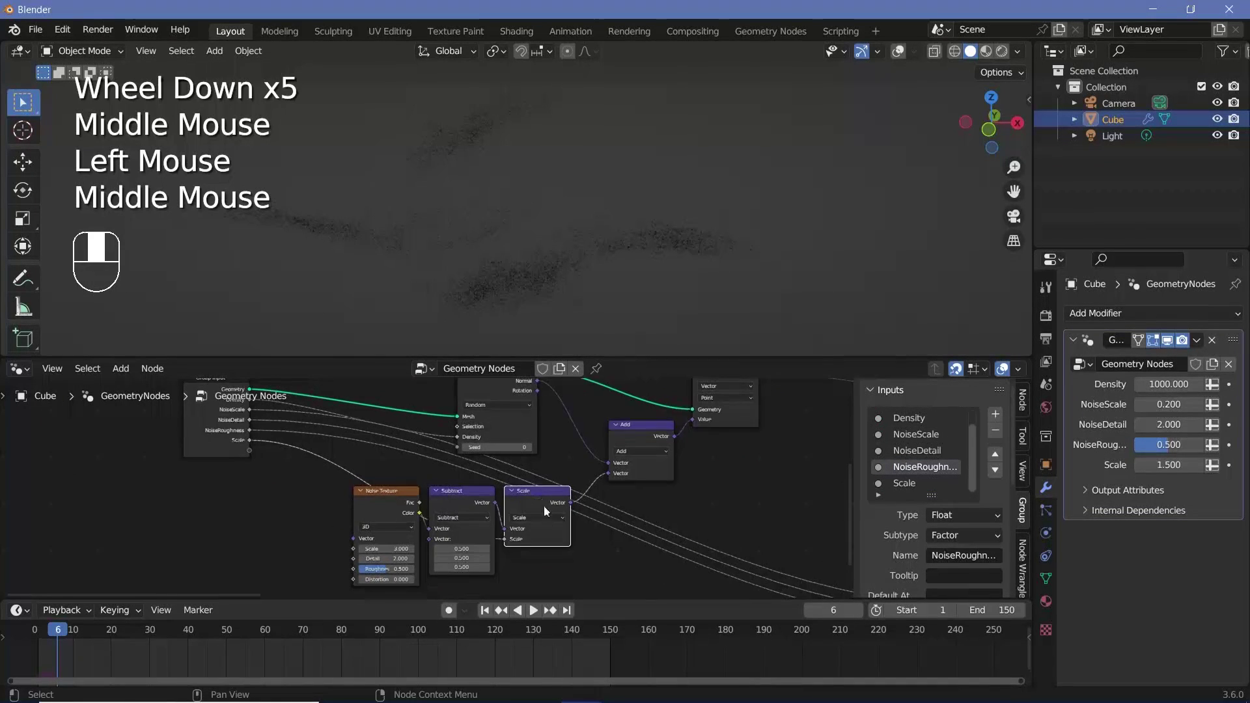
{"action": "double_click", "coordinate": [899, 483]}
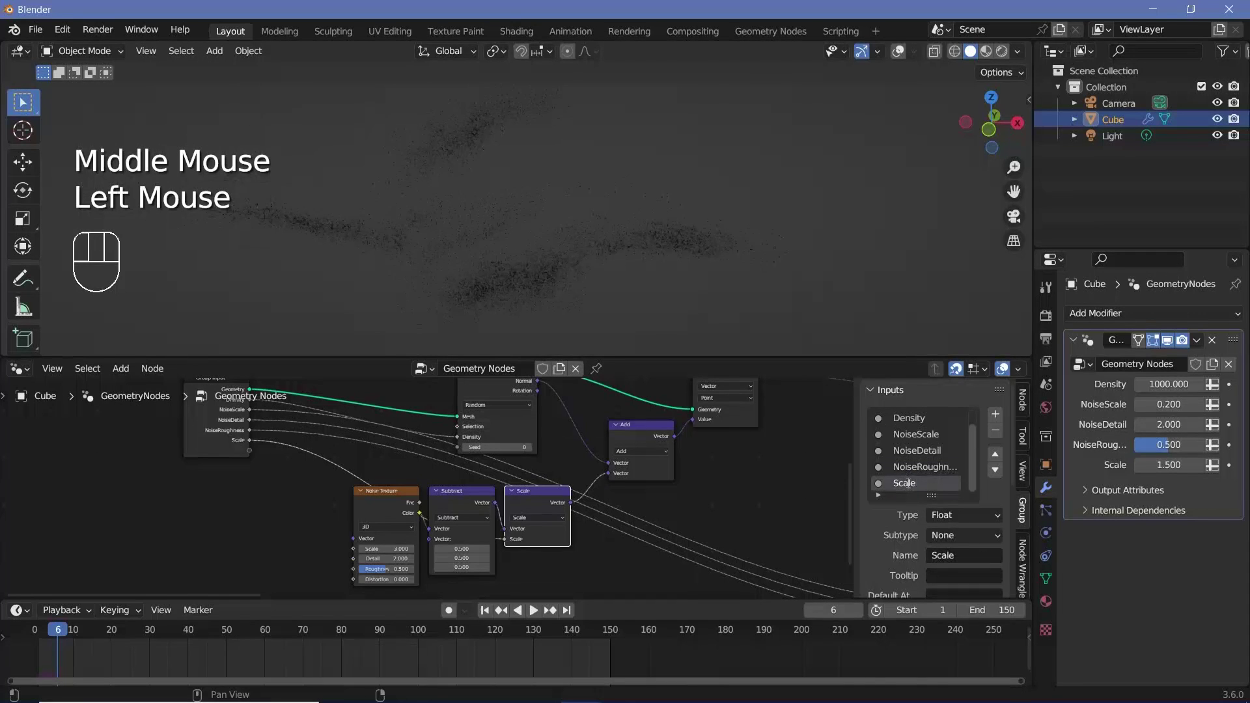
{"action": "type", "text": "InitialVel"}
{"action": "key", "text": "Delete"}
{"action": "key", "text": "Delete"}
{"action": "key", "text": "Delete"}
{"action": "key", "text": "Delete"}
{"action": "key", "text": "Delete"}
{"action": "key", "text": "Return"}
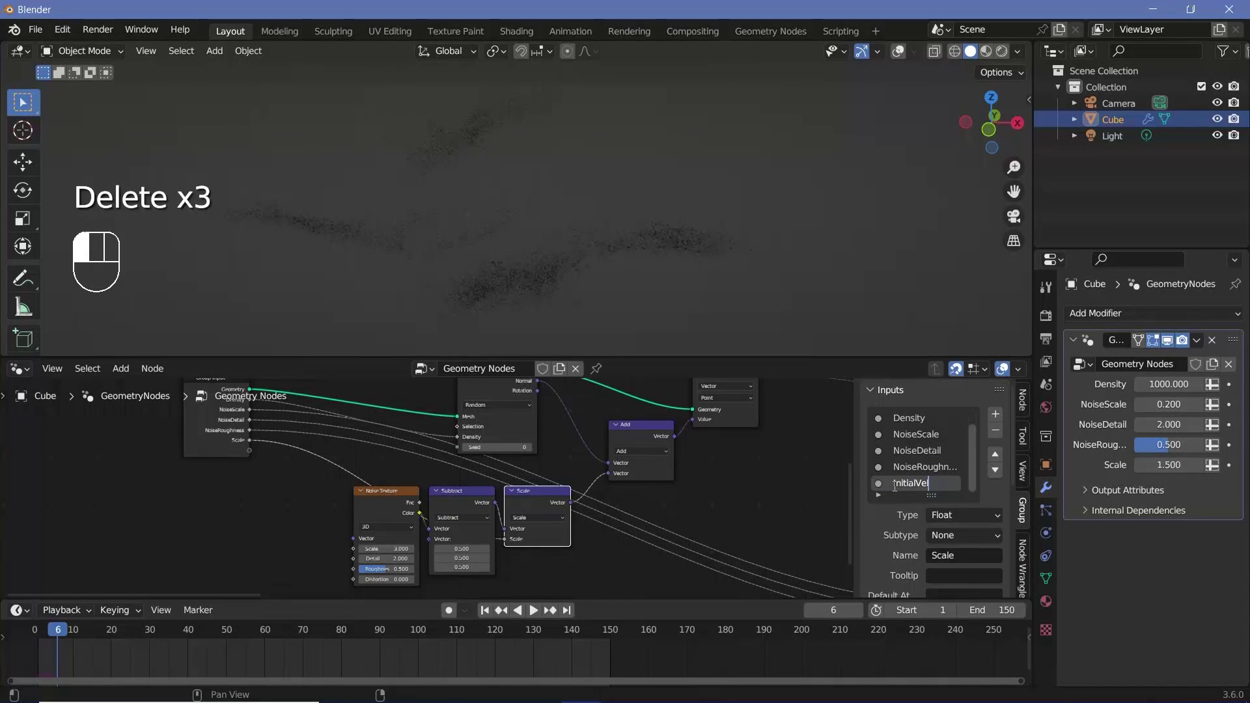
{"action": "scroll", "coordinate": [529, 508], "scroll_direction": "up", "scroll_amount": 3}
{"action": "middle_click_drag", "start_coordinate": [529, 508], "coordinate": [529, 526]}
{"action": "scroll", "coordinate": [528, 526], "scroll_direction": "up", "scroll_amount": 3}
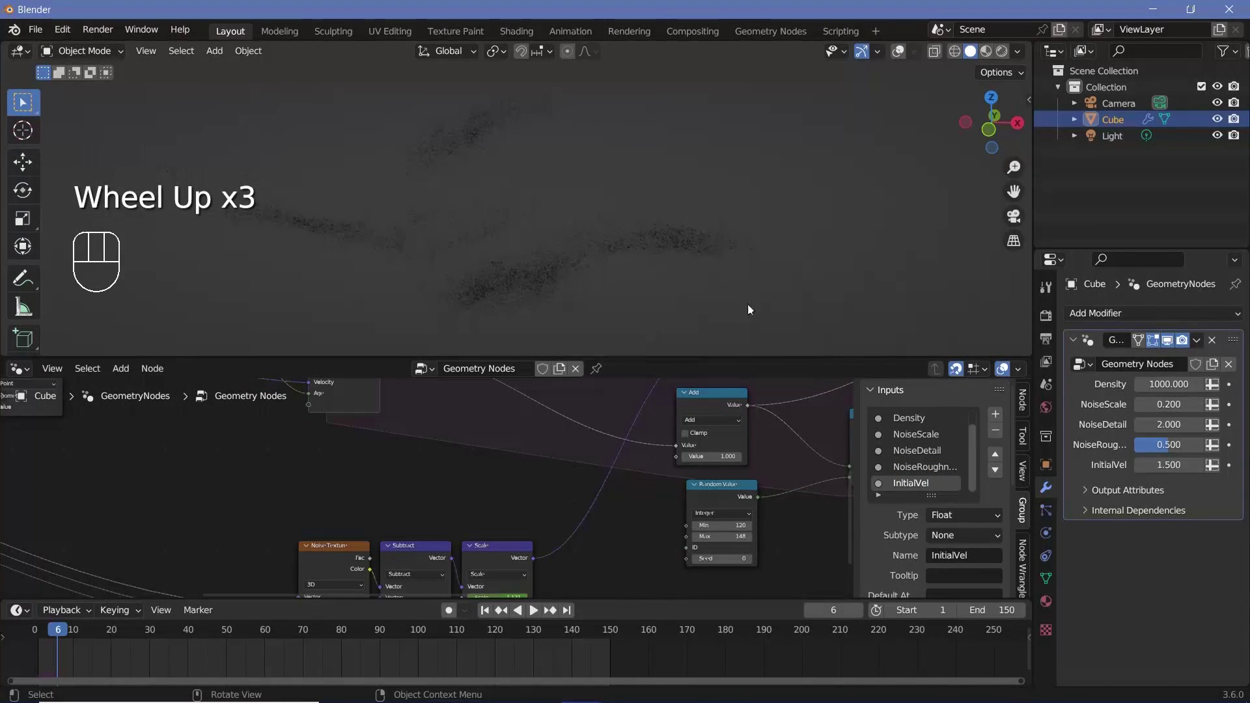
{"action": "scroll", "coordinate": [647, 541], "scroll_direction": "down", "scroll_amount": 2}
{"action": "middle_click_drag", "start_coordinate": [646, 542], "coordinate": [730, 503]}
{"action": "scroll", "coordinate": [642, 483], "scroll_direction": "down", "scroll_amount": 2}
{"action": "scroll", "coordinate": [650, 503], "scroll_direction": "down", "scroll_amount": 2}
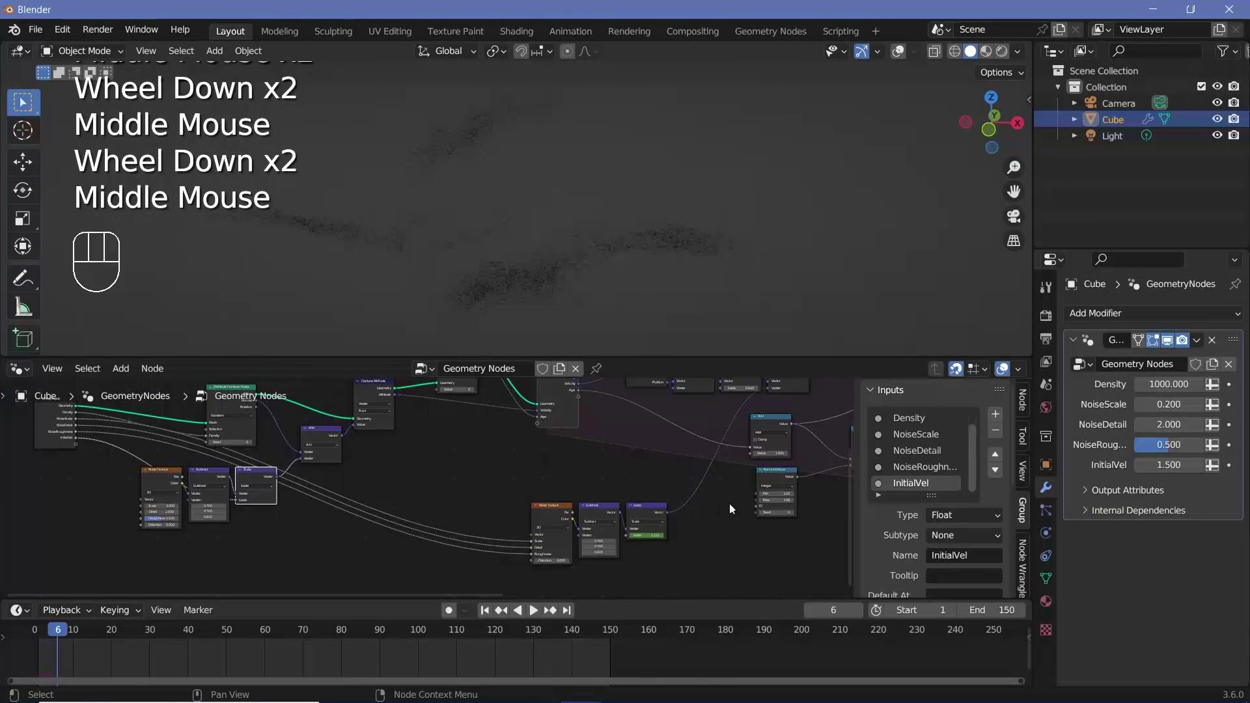
- Expose the Random Value node's Min and Max as group inputs and name them MinLife and MaxLife
{"action": "left_click_drag", "start_coordinate": [757, 493], "coordinate": [74, 451]}
{"action": "scroll", "coordinate": [918, 456], "scroll_direction": "down", "scroll_amount": 3}
{"action": "double_click", "coordinate": [912, 468]}
{"action": "type", "text": "Life"}
{"action": "key", "text": "Return"}
{"action": "double_click", "coordinate": [903, 484]}
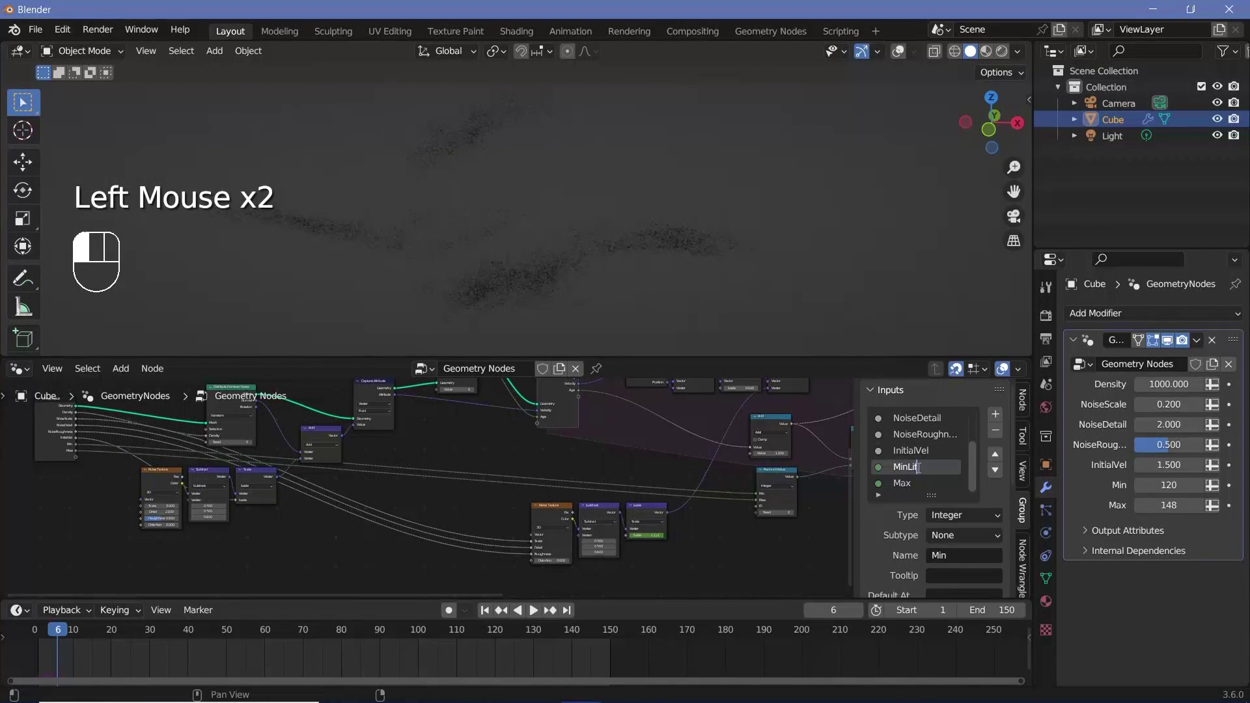
{"action": "type", "text": "Life"}
{"action": "key", "text": "Return"}
{"action": "middle_click_drag", "start_coordinate": [693, 391], "coordinate": [533, 407]}
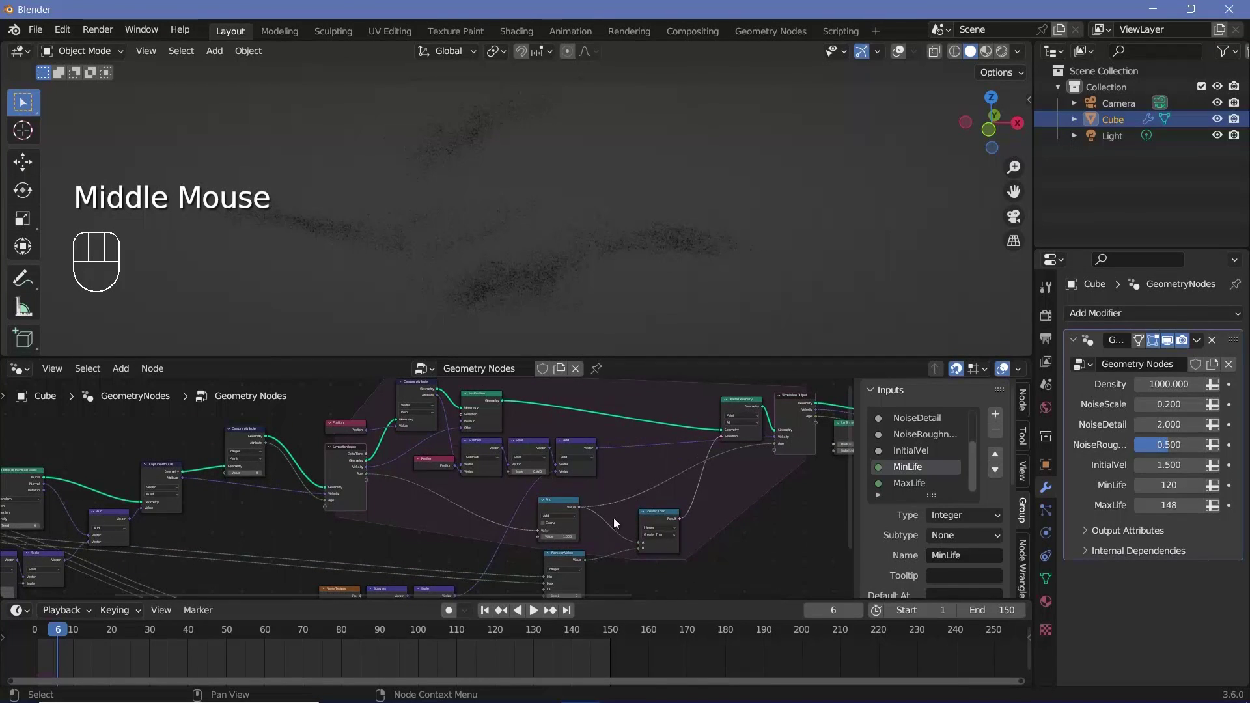
{"action": "middle_click_drag", "start_coordinate": [614, 517], "coordinate": [680, 491]}
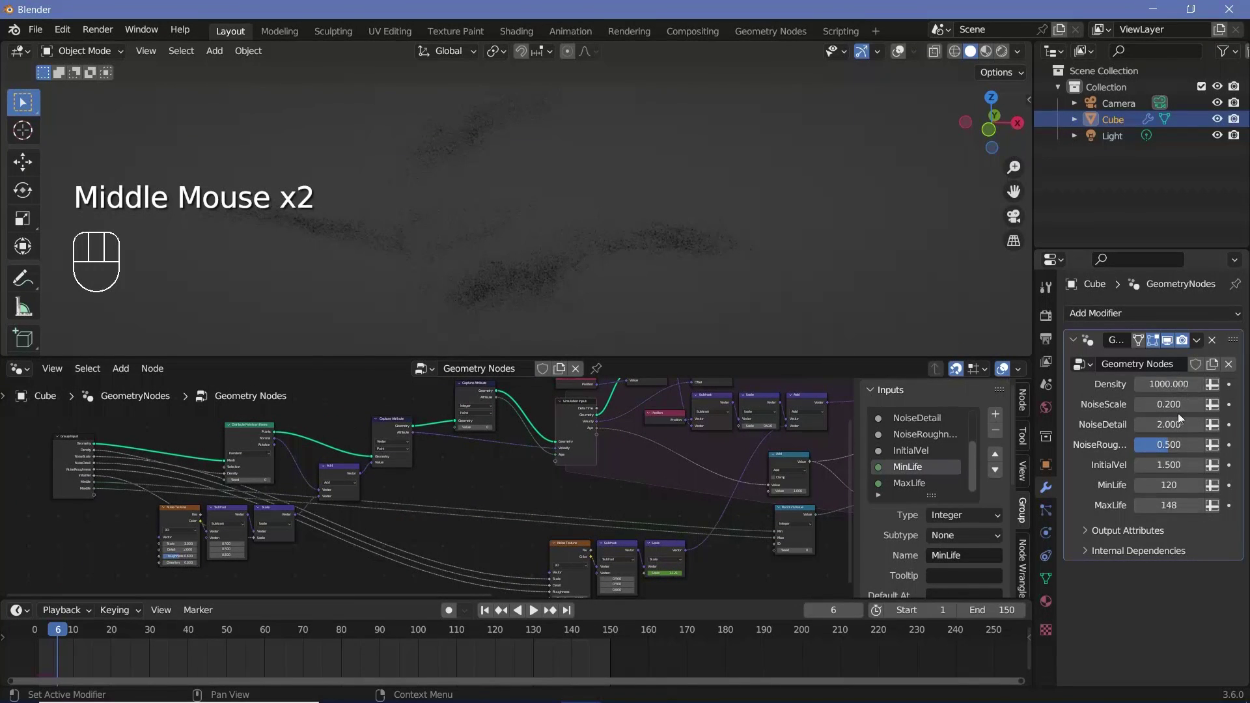
- Play the simulation from the first frame to review the particle motion, and stop it around frame 47
{"action": "middle_click_drag", "start_coordinate": [769, 404], "coordinate": [644, 459]}
{"action": "scroll", "coordinate": [561, 478], "scroll_direction": "up", "scroll_amount": 3}
{"action": "scroll", "coordinate": [644, 456], "scroll_direction": "up", "scroll_amount": 4}
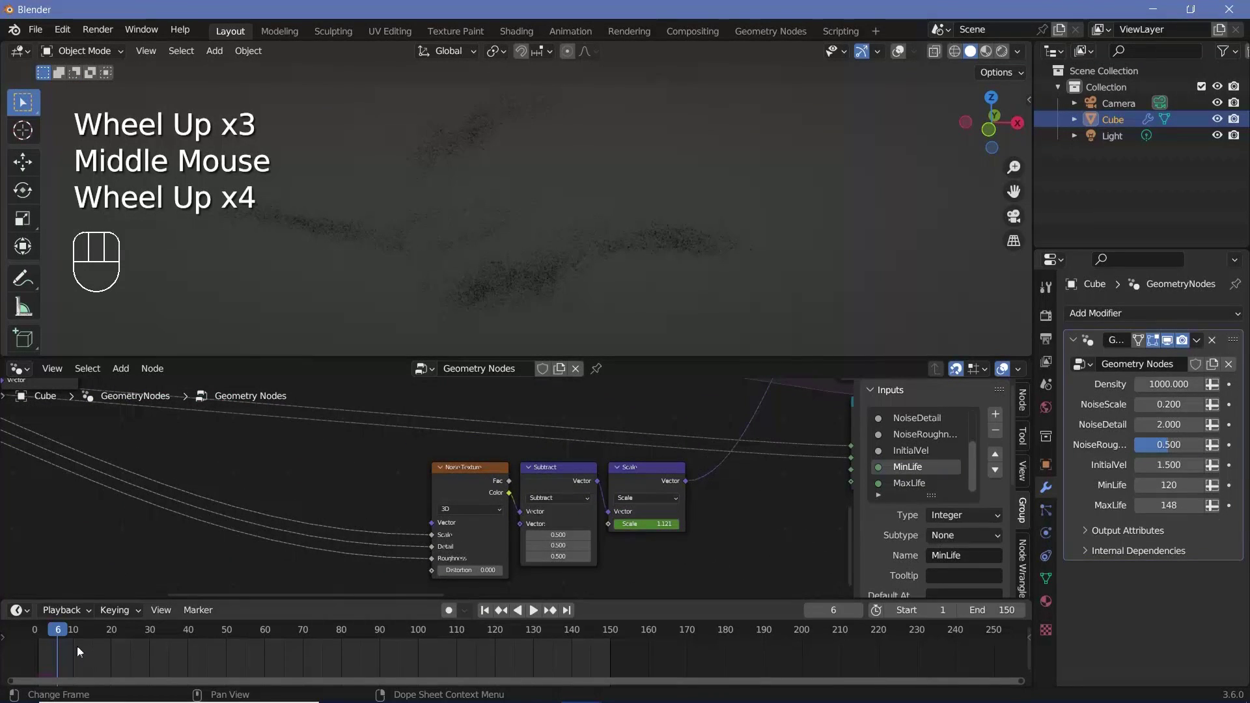
{"action": "left_click", "coordinate": [36, 632]}
{"action": "key", "text": "space"}
{"action": "key", "text": "space"}
{"action": "key", "text": "space"}
{"action": "left_click", "coordinate": [296, 236]}
{"action": "key", "text": "space"}
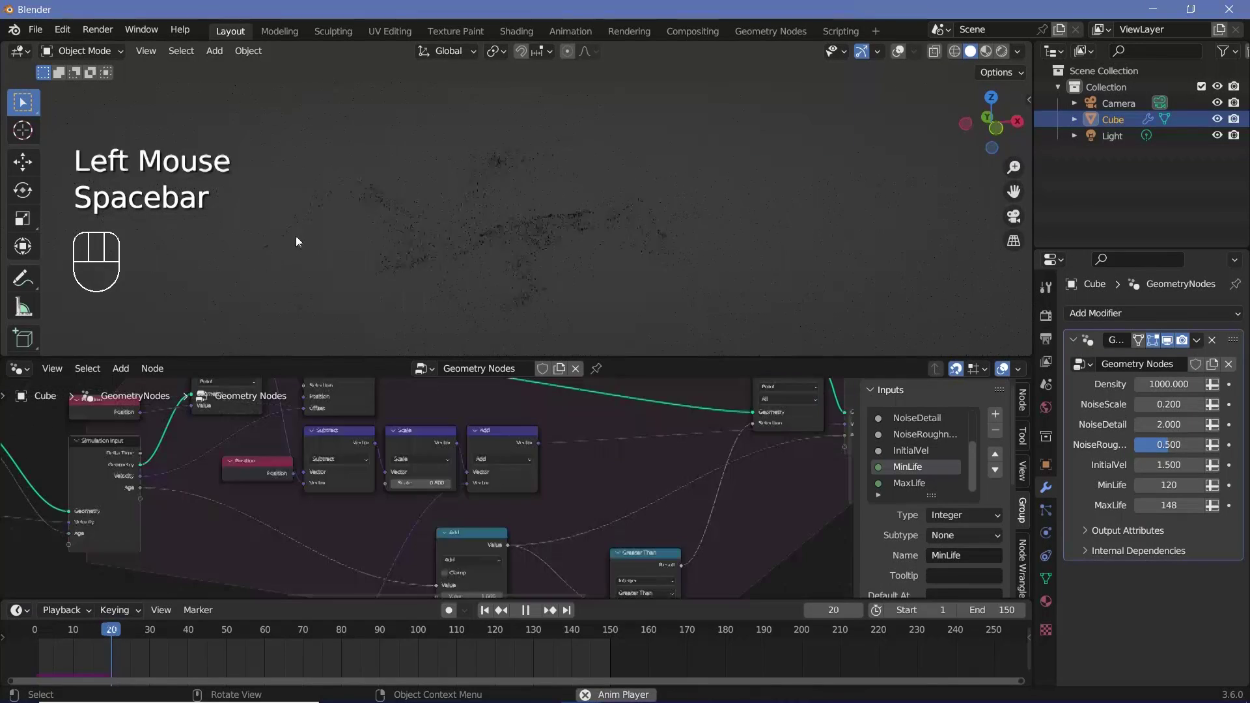
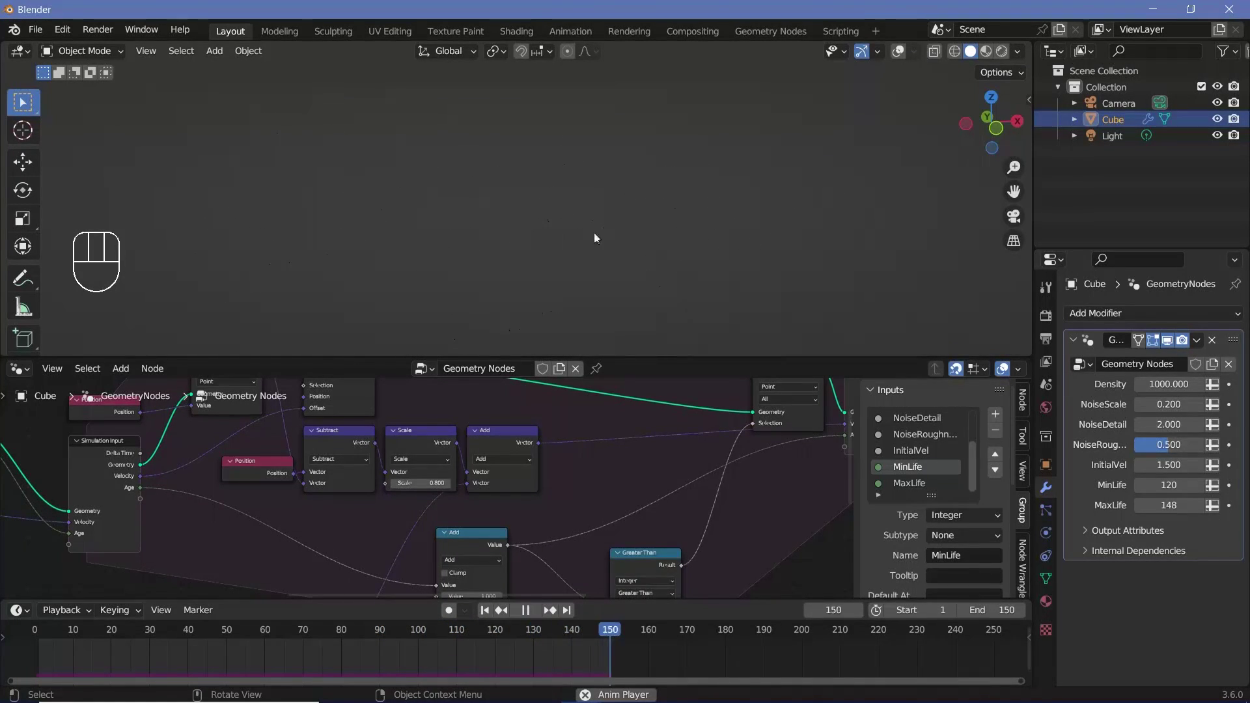
{"action": "key", "text": "space"}
{"action": "key", "text": "space"}
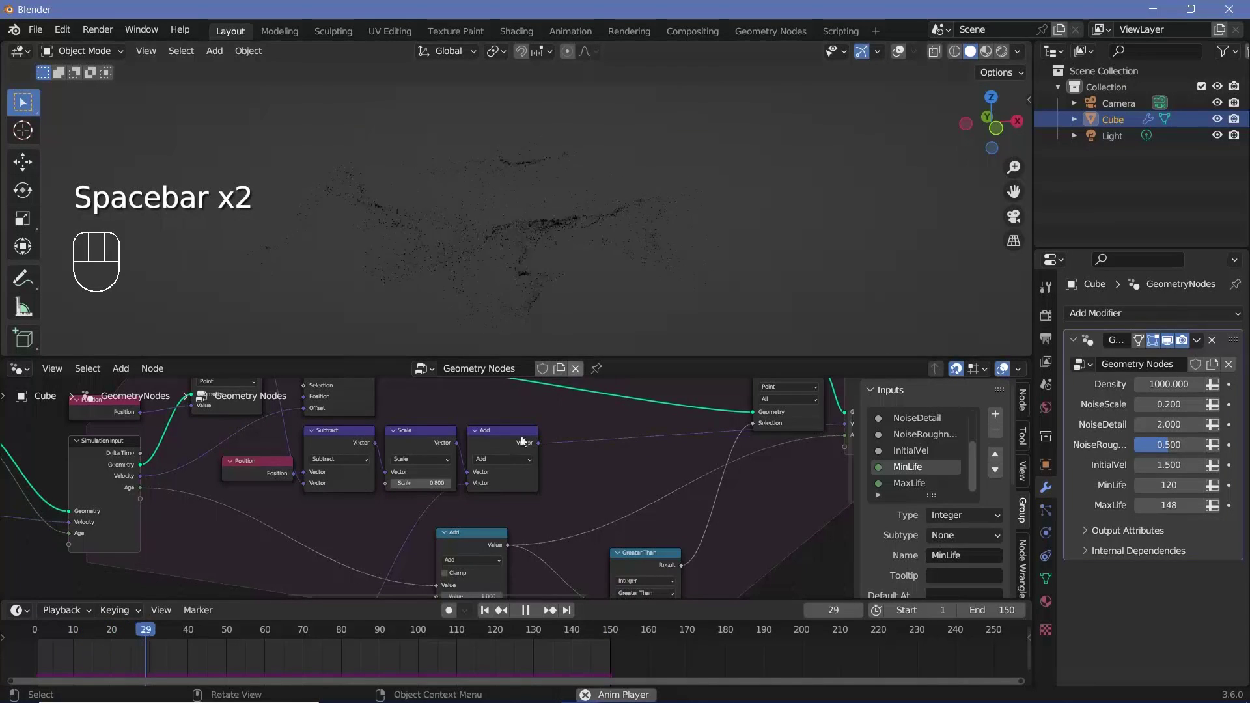
{"action": "key", "text": "space"}
- Switch the Noise Texture that drives the simulated velocity from 3D to 4D
{"action": "middle_click_drag", "start_coordinate": [418, 561], "coordinate": [445, 653]}
{"action": "scroll", "coordinate": [446, 653], "scroll_direction": "up", "scroll_amount": 3}
{"action": "middle_click_drag", "start_coordinate": [449, 521], "coordinate": [456, 493]}
{"action": "scroll", "coordinate": [456, 494], "scroll_direction": "up", "scroll_amount": 3}
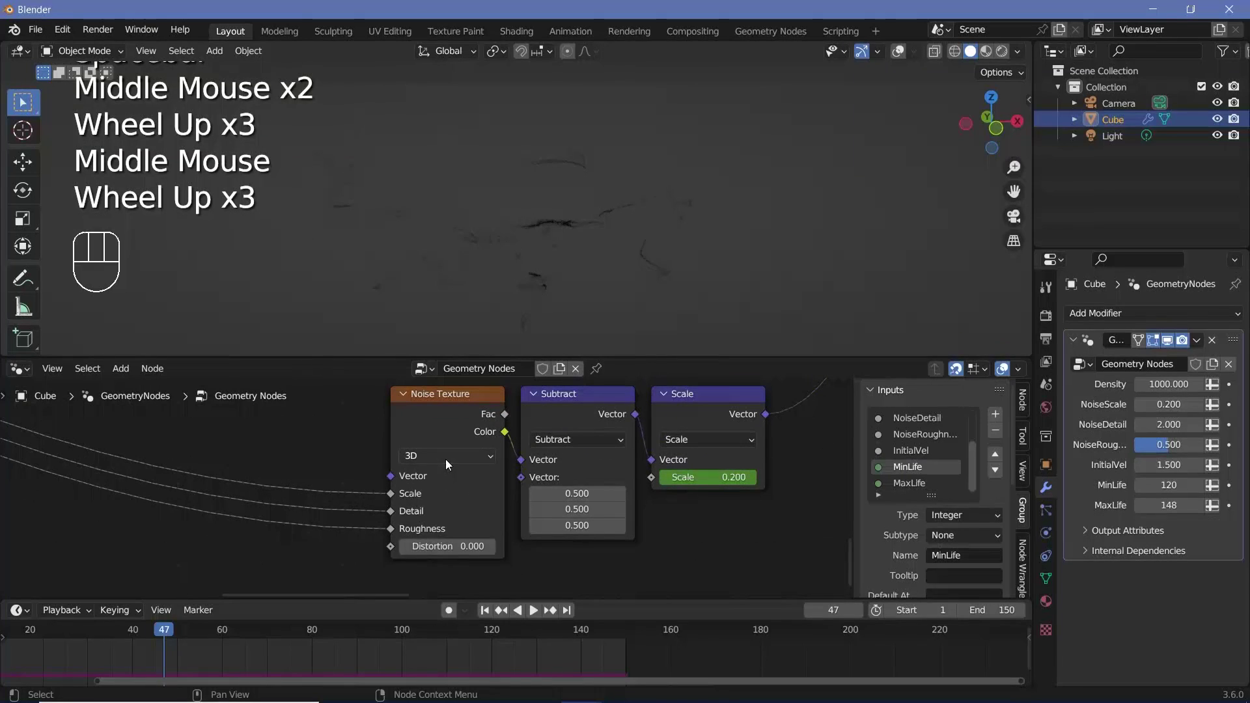
{"action": "left_click_drag", "start_coordinate": [445, 459], "coordinate": [443, 476]}
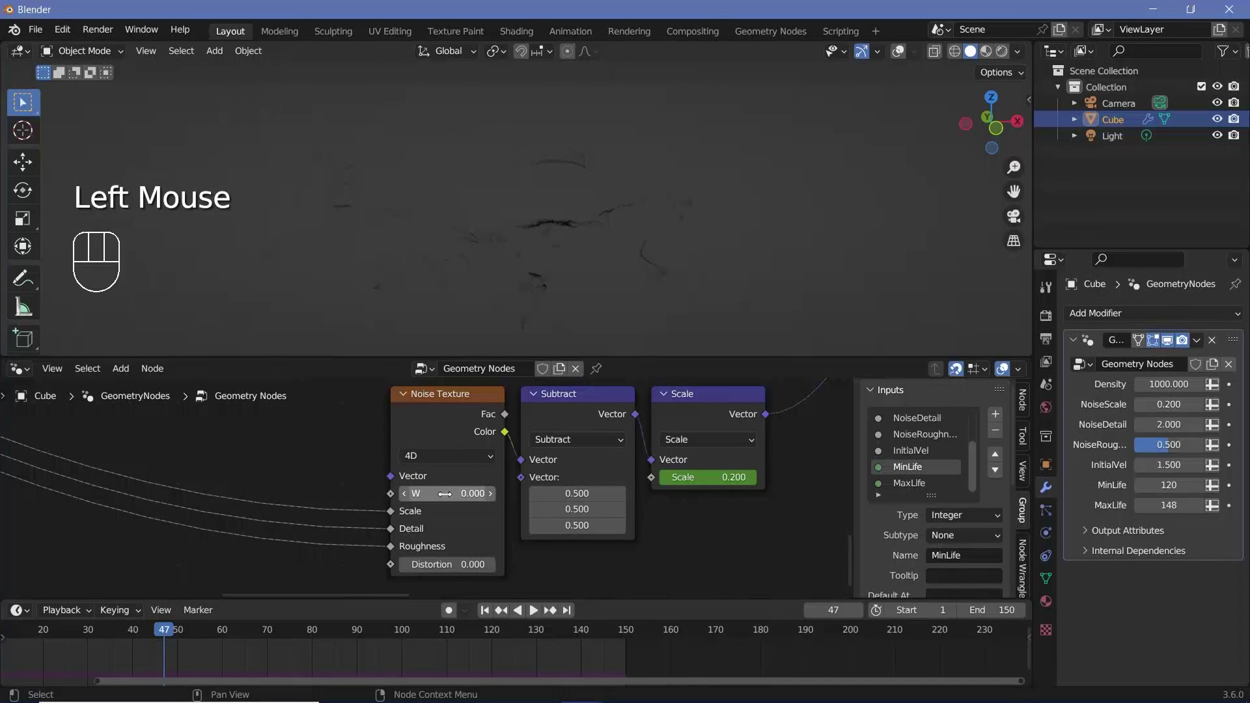
- Add a Scene Time node in the empty area before the 4D Noise Texture
{"action": "scroll", "coordinate": [275, 502], "scroll_direction": "down", "scroll_amount": 3}
{"action": "middle_click_drag", "start_coordinate": [275, 502], "coordinate": [548, 532]}
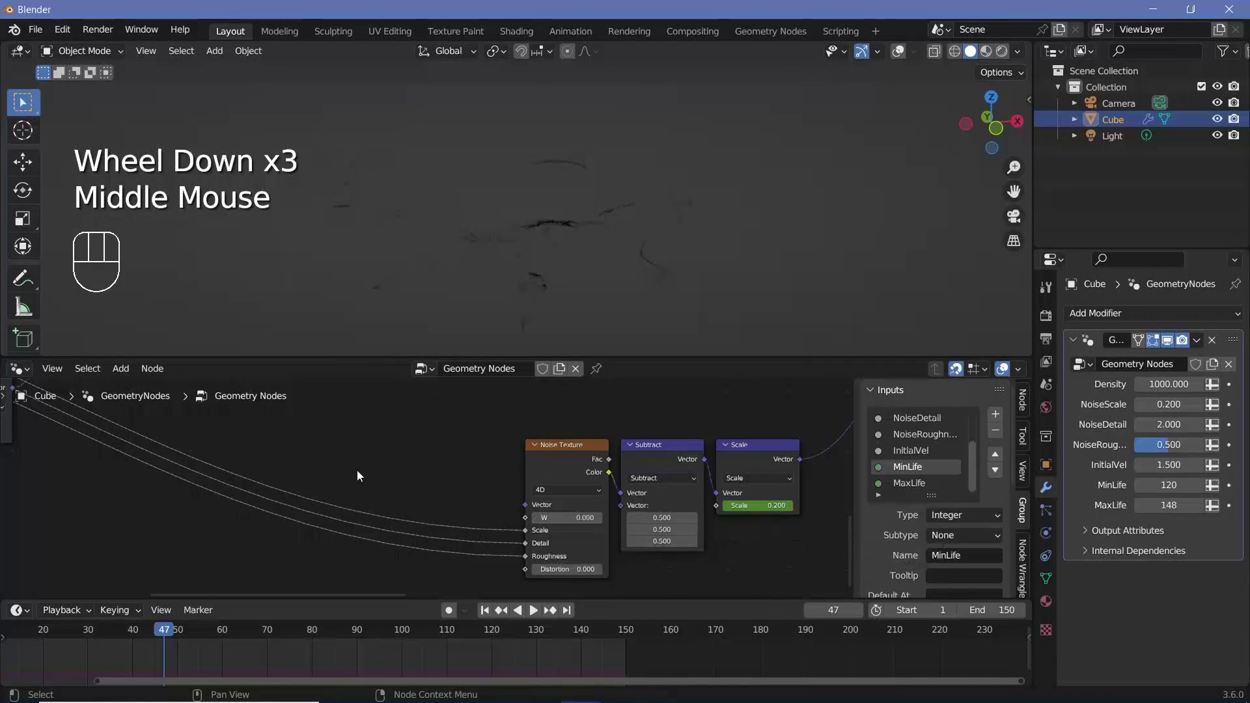
{"action": "middle_click_drag", "start_coordinate": [391, 511], "coordinate": [418, 456], "text": "shift"}
{"action": "key", "text": "shift+a"}
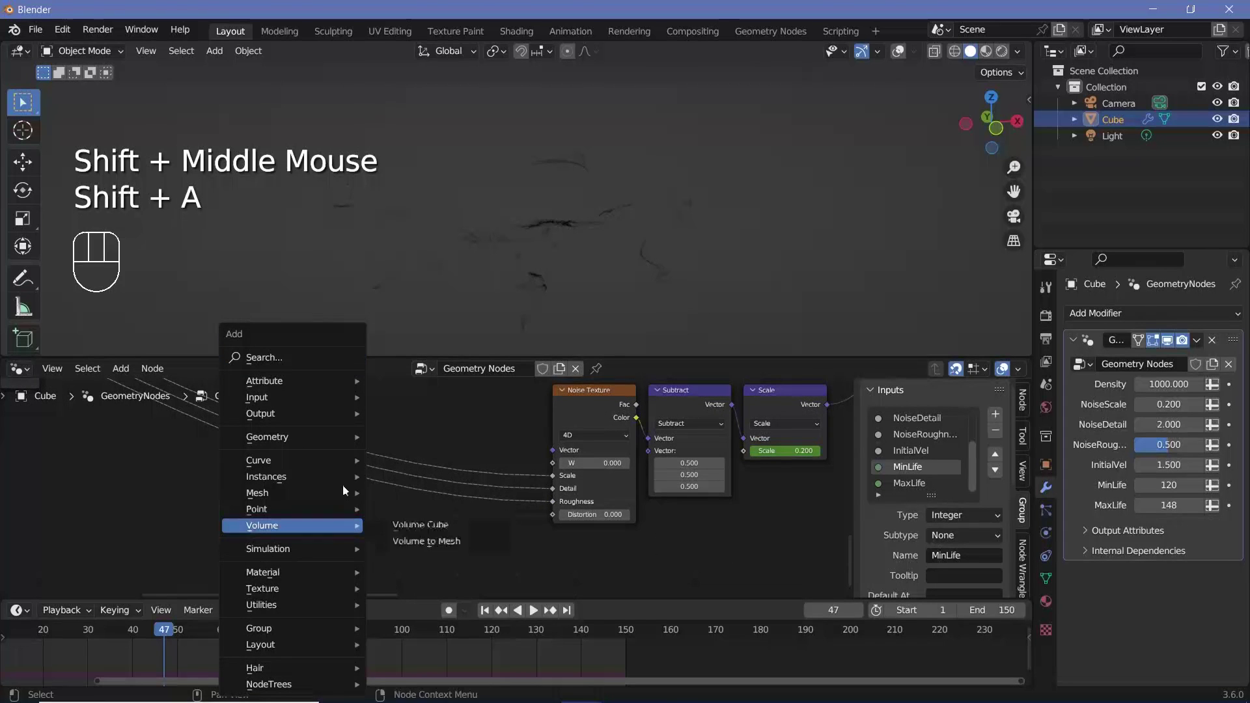
{"action": "left_click", "coordinate": [296, 358]}
{"action": "type", "text": "scene"}
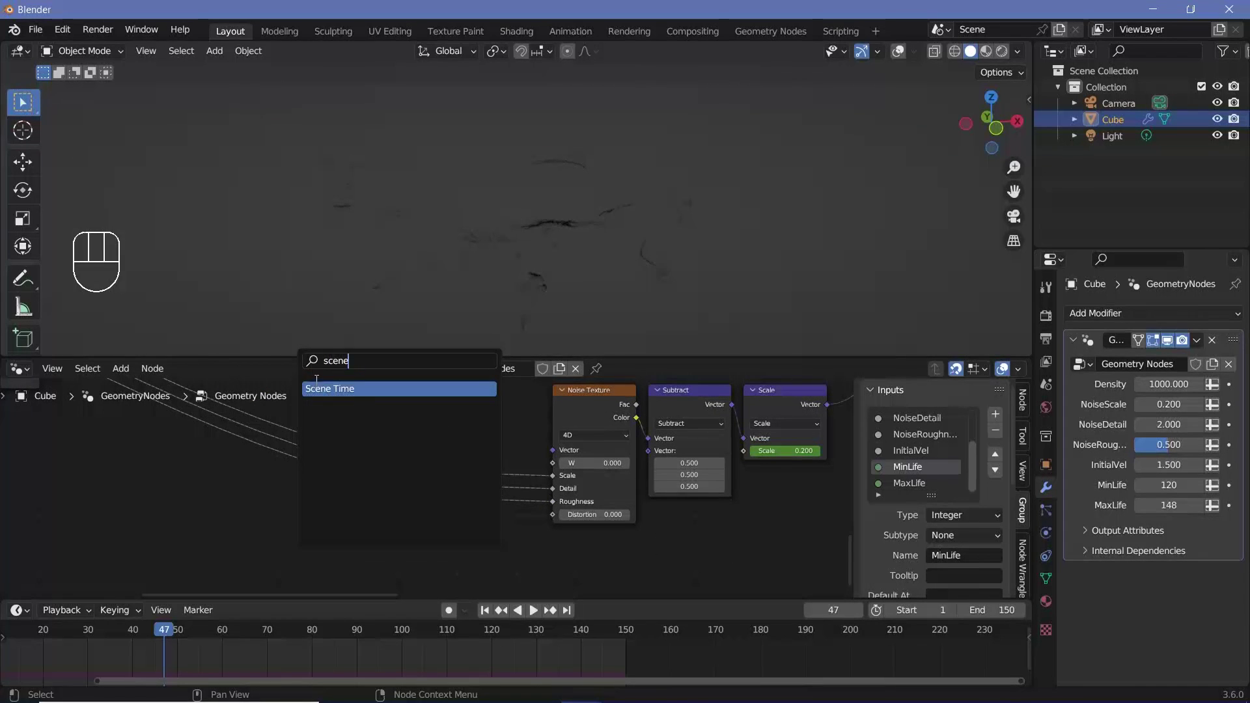
{"action": "key", "text": "Return"}
{"action": "left_click", "coordinate": [276, 505]}
- Add a Math node that divides the Scene Time seconds by 50 and connect its result to the Noise Texture's W
{"action": "key", "text": "shift+a"}
{"action": "left_click", "coordinate": [244, 360]}
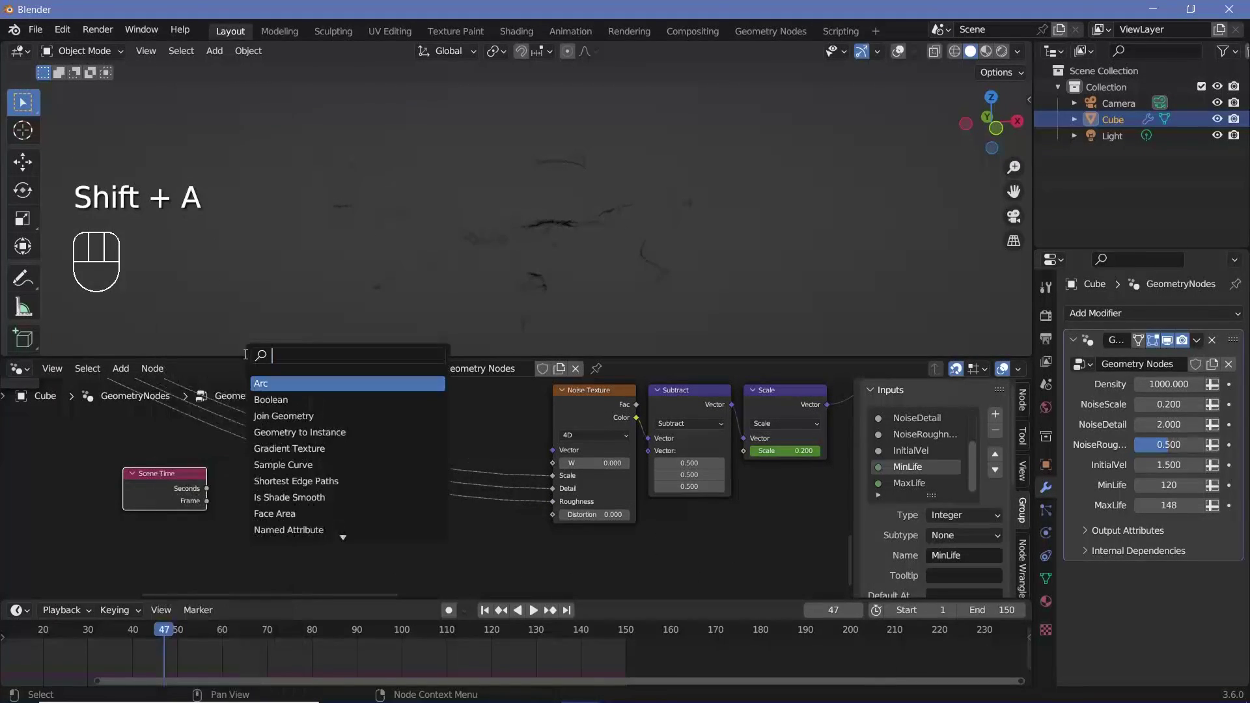
{"action": "type", "text": "math"}
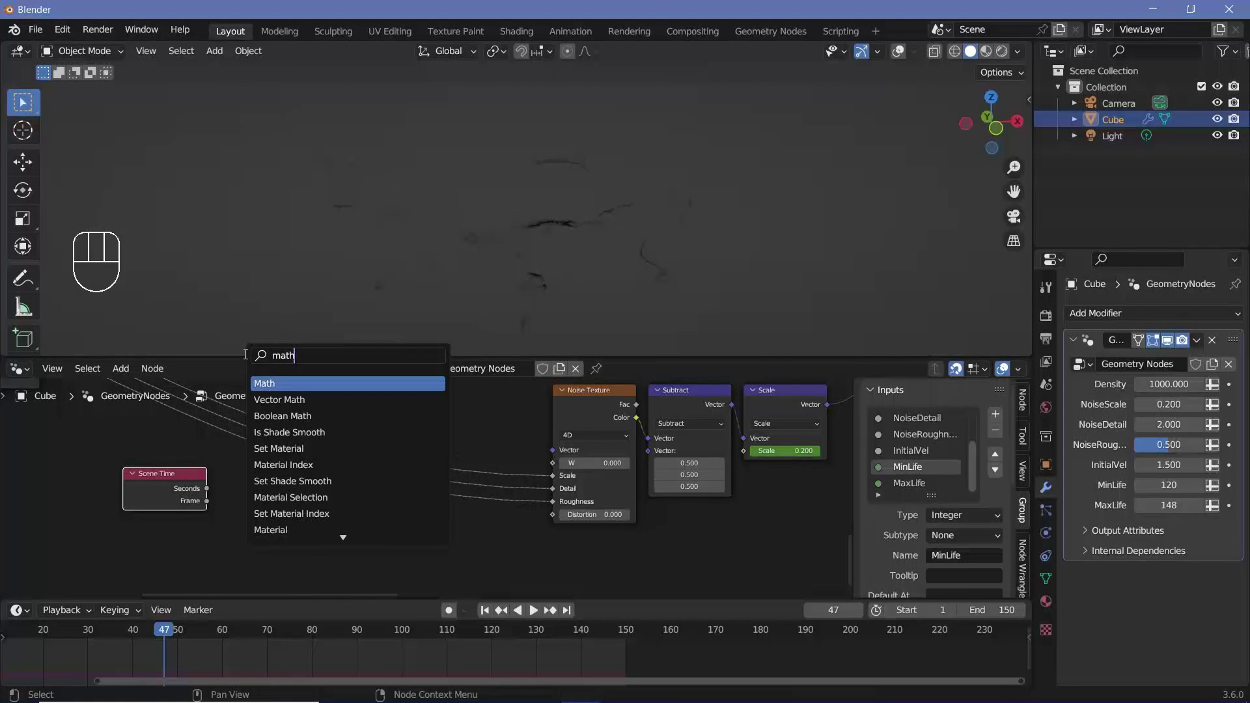
{"action": "key", "text": "Return"}
{"action": "left_click", "coordinate": [306, 521]}
{"action": "left_click_drag", "start_coordinate": [207, 488], "coordinate": [267, 560]}
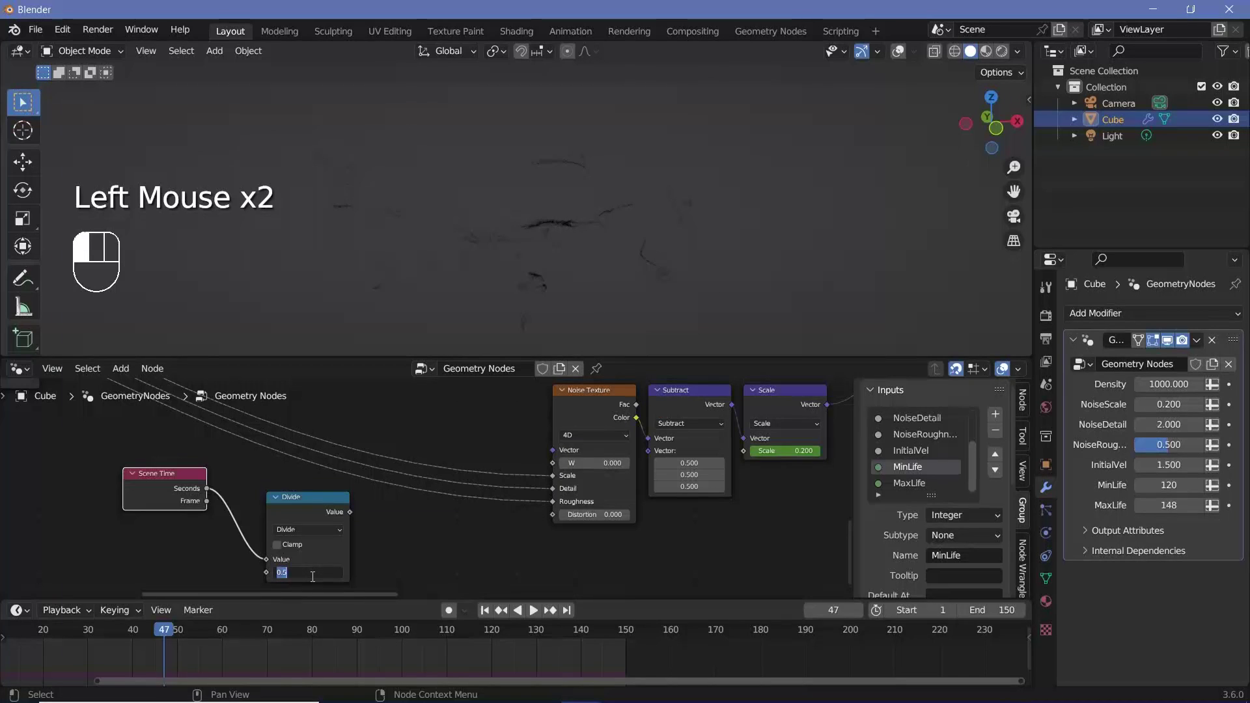
{"action": "left_click_drag", "start_coordinate": [350, 512], "coordinate": [553, 463]}
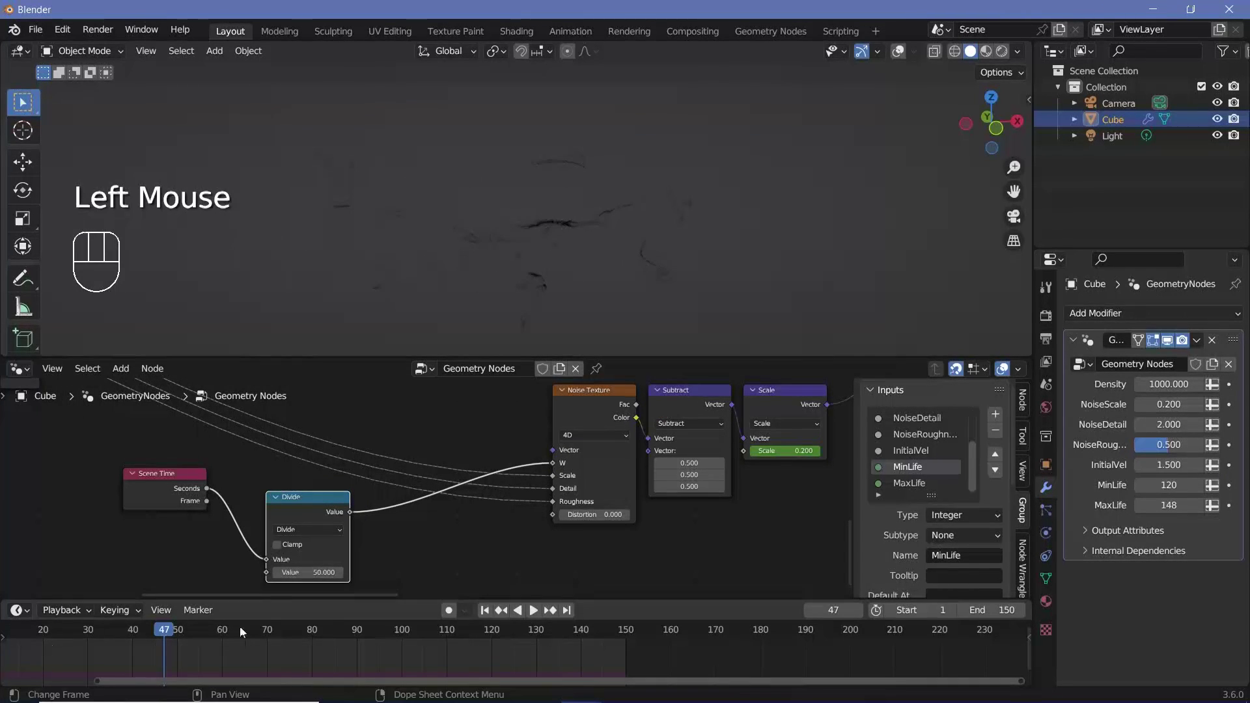
- Play the simulation from the start to check the time-driven noise, and return to frame 47
{"action": "scroll", "coordinate": [413, 525], "scroll_direction": "up", "scroll_amount": 1}
{"action": "scroll", "coordinate": [413, 525], "scroll_direction": "down", "scroll_amount": 1}
{"action": "middle_click_drag", "start_coordinate": [414, 530], "coordinate": [524, 495]}
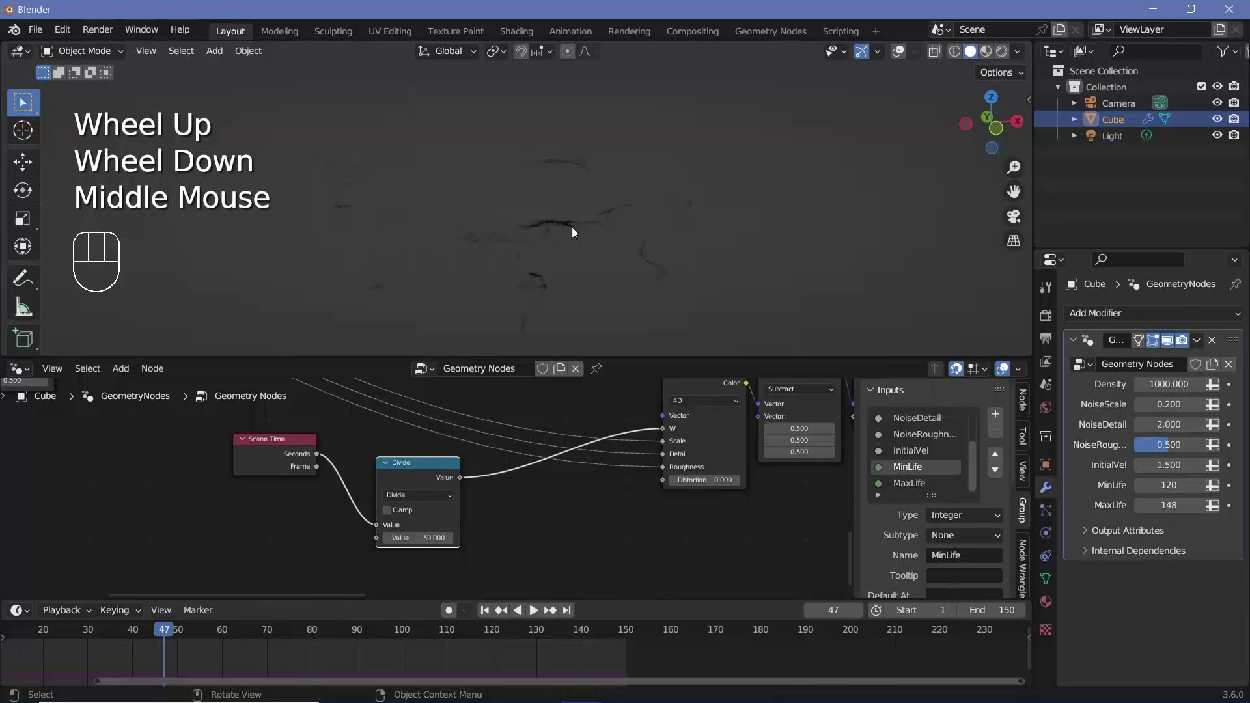
{"action": "scroll", "coordinate": [115, 641], "scroll_direction": "down", "scroll_amount": 4}
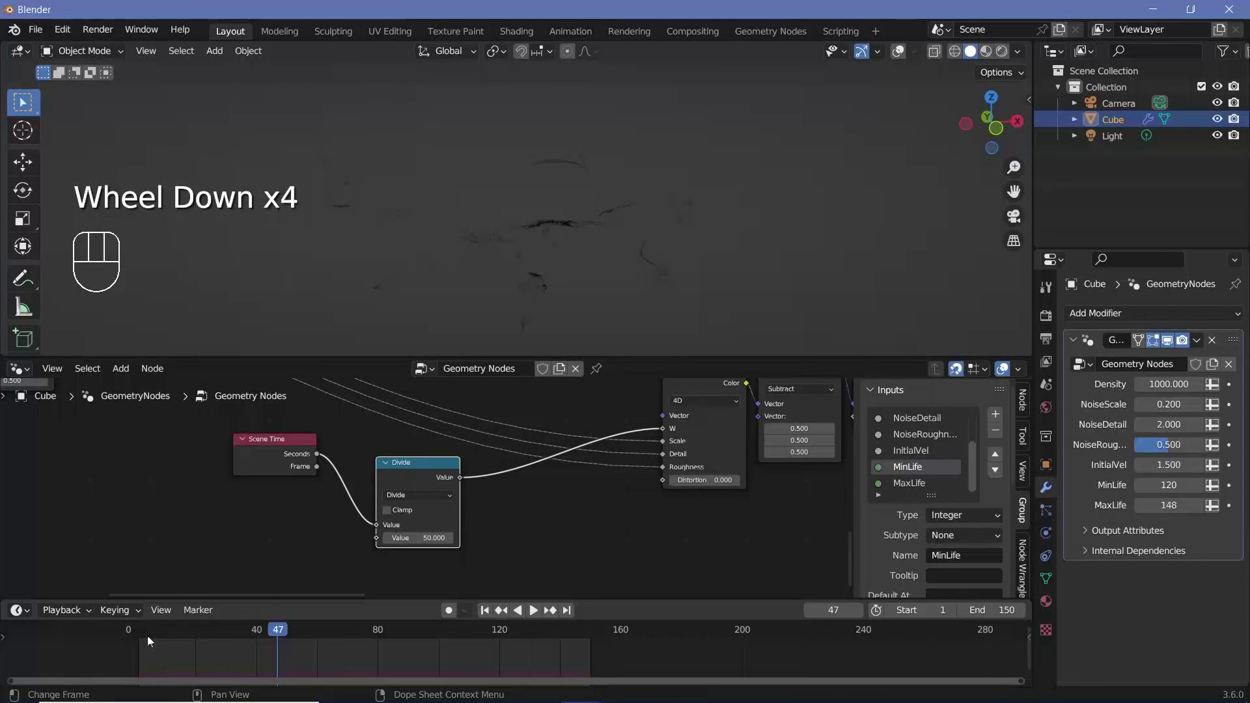
{"action": "left_click", "coordinate": [135, 631]}
{"action": "key", "text": "space"}
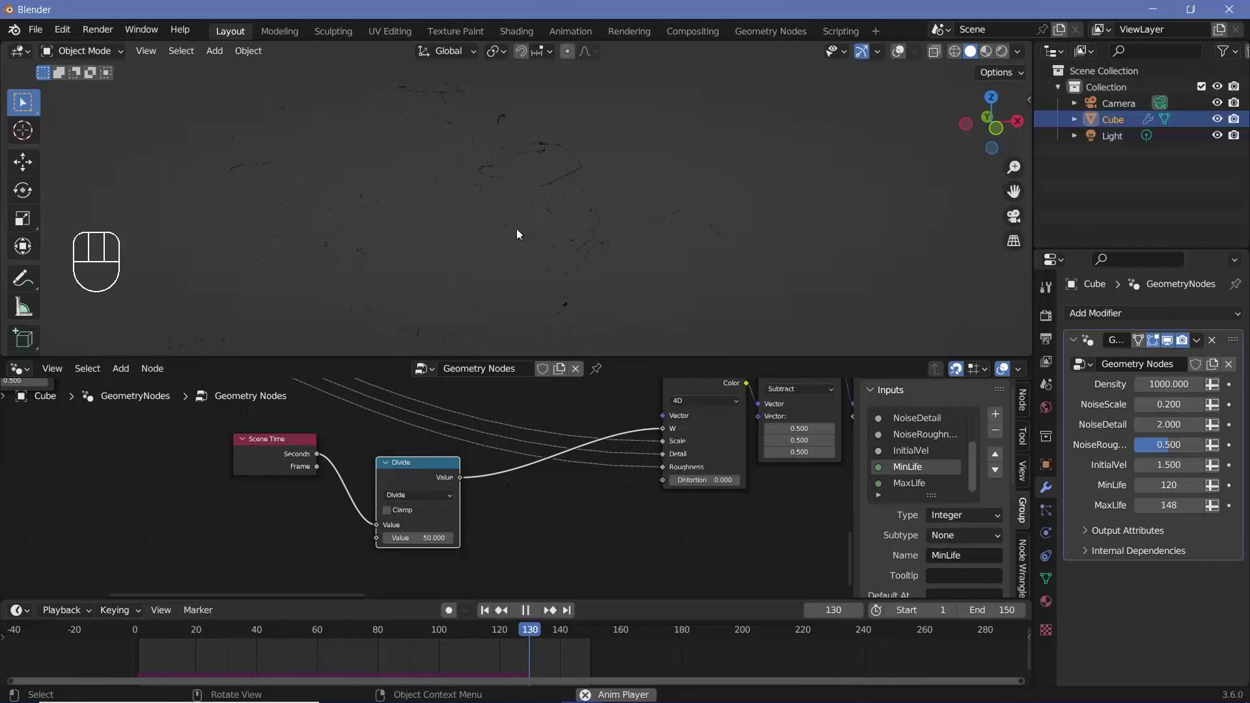
{"action": "key", "text": "space"}
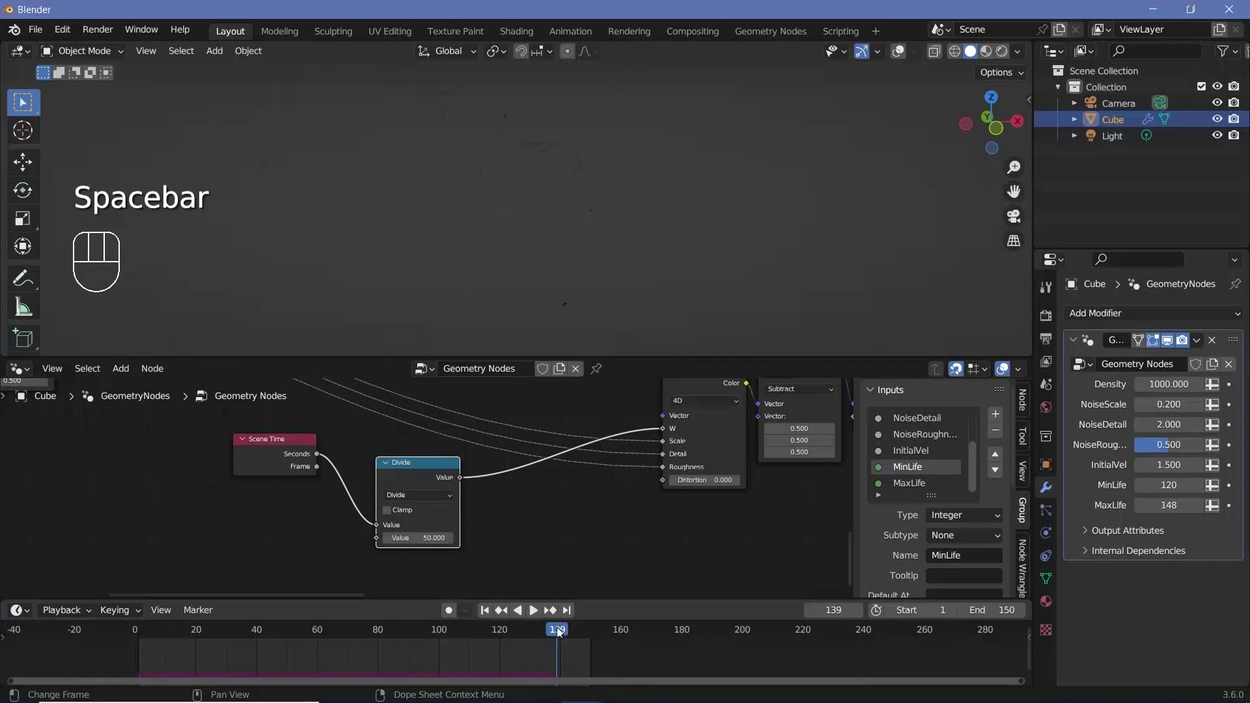
{"action": "left_click_drag", "start_coordinate": [559, 632], "coordinate": [278, 630]}
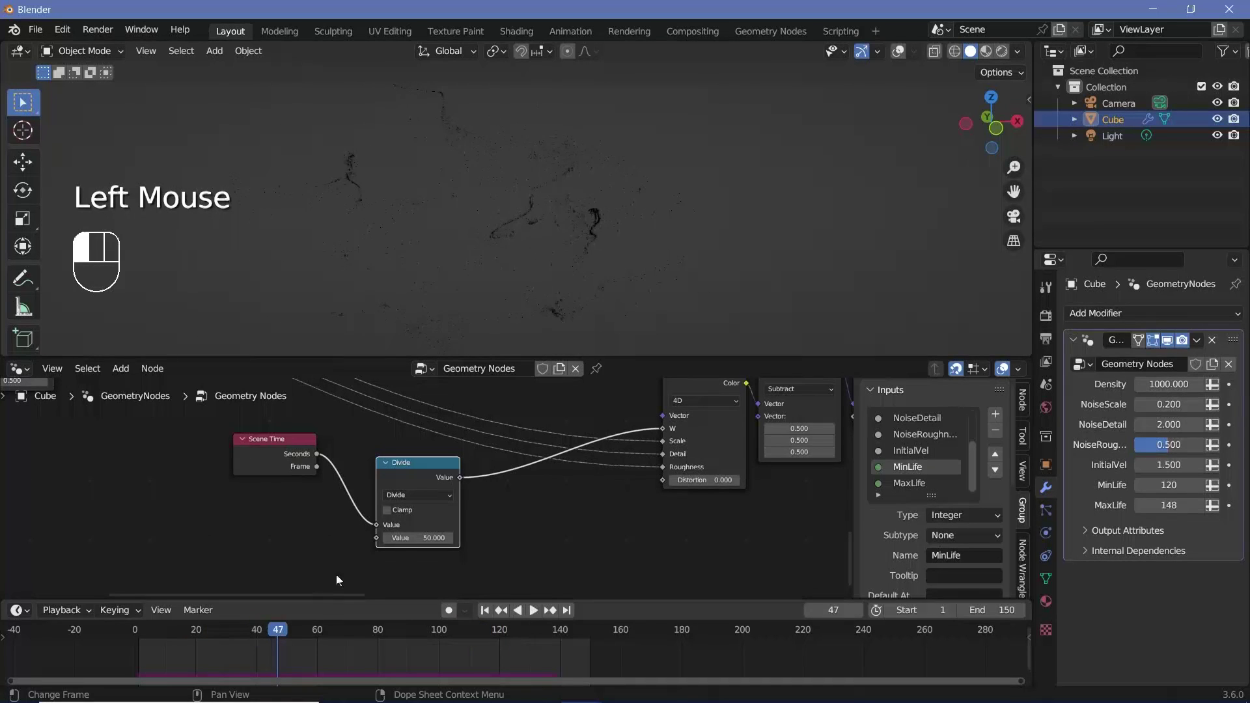
- Set the Divide node's divisor to 10 and play the simulation
{"action": "left_click", "coordinate": [409, 538]}
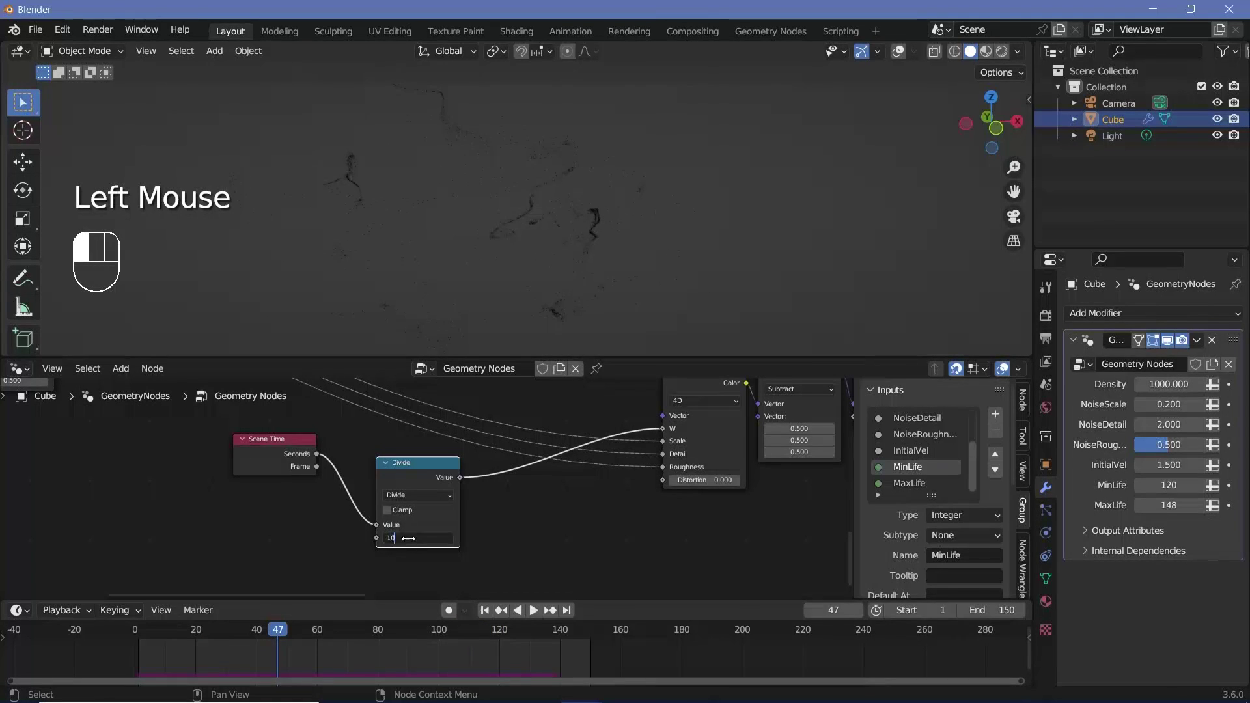
{"action": "type", "text": "10"}
{"action": "key", "text": "Return"}
{"action": "key", "text": "space"}
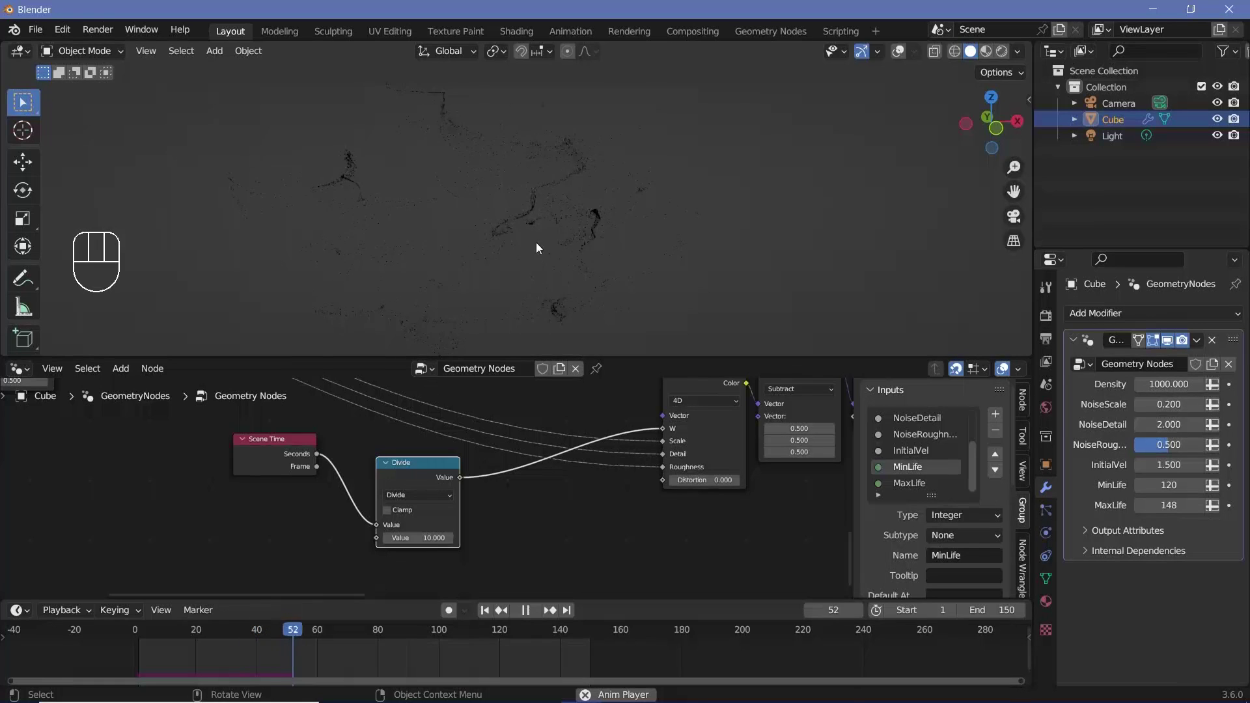
- Set the Divide node's divisor to 0.5, review the playback and return to frame 4
{"action": "key", "text": "ctrl+z"}
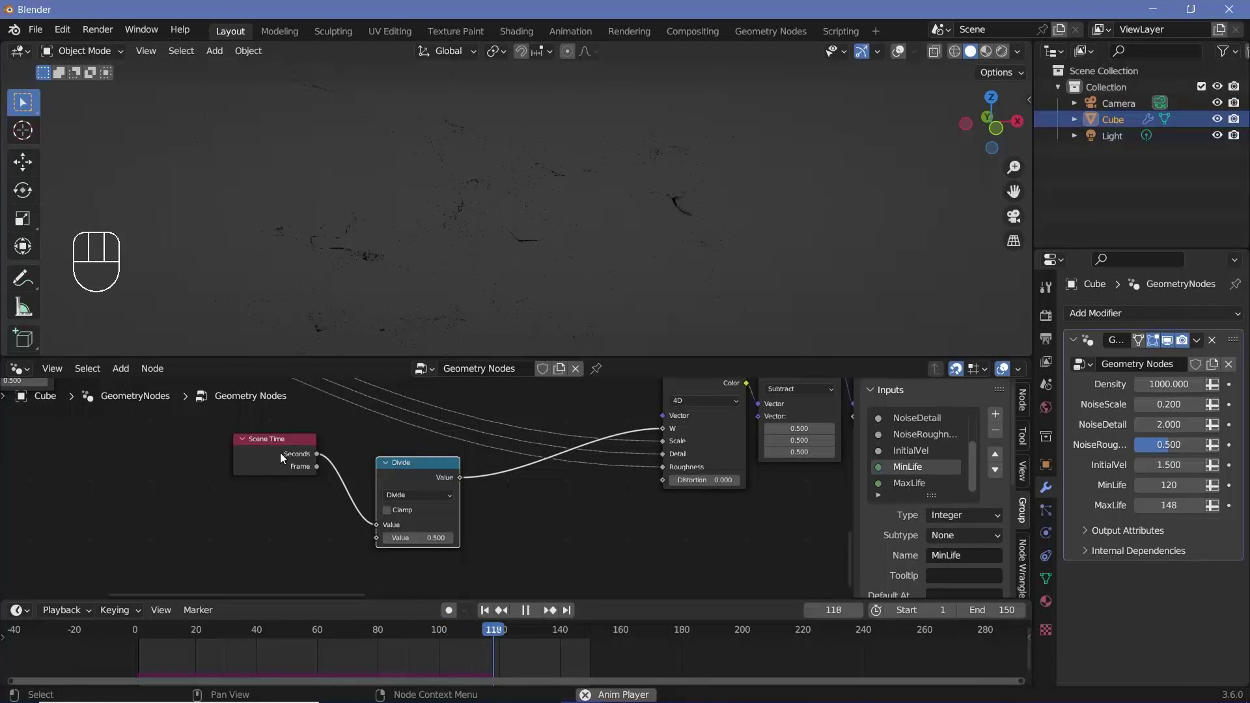
{"action": "key", "text": "space"}
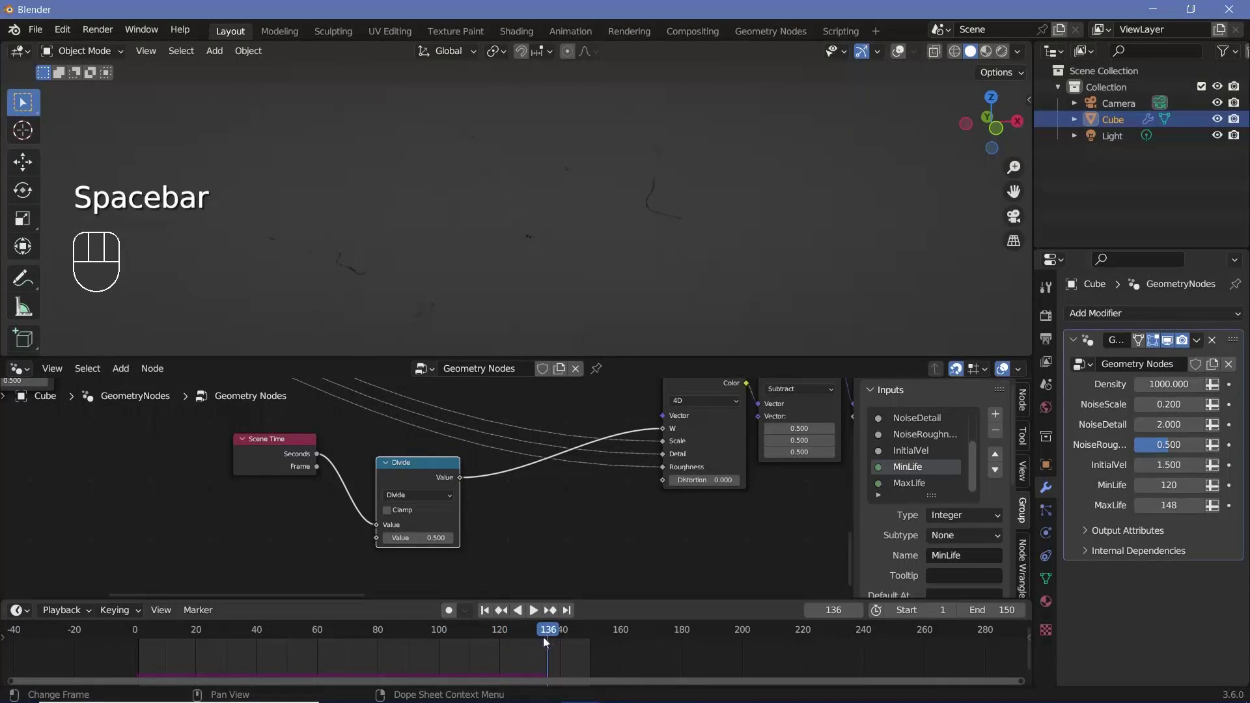
{"action": "left_click", "coordinate": [539, 635]}
{"action": "left_click_drag", "start_coordinate": [521, 635], "coordinate": [147, 600]}
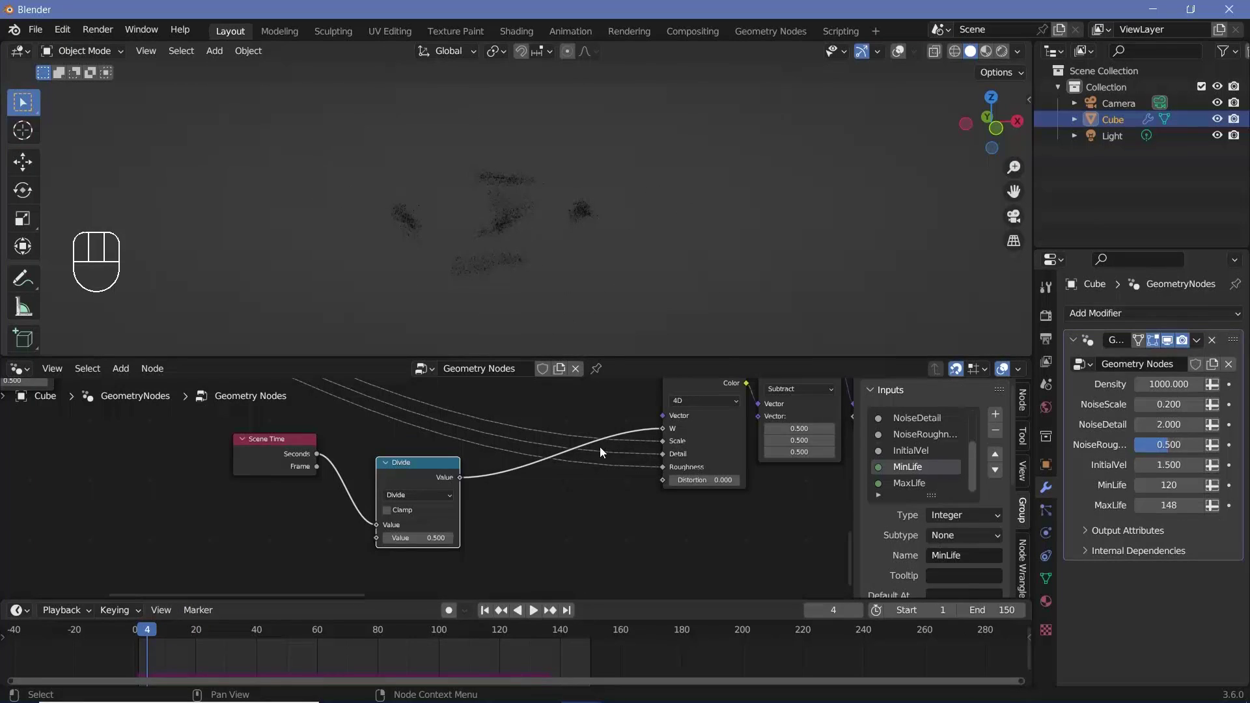
- Switch the node area to the Shader Editor to show the cube's material
{"action": "scroll", "coordinate": [600, 446], "scroll_direction": "down", "scroll_amount": 4}
{"action": "scroll", "coordinate": [600, 446], "scroll_direction": "down", "scroll_amount": 1}
{"action": "middle_click_drag", "start_coordinate": [600, 447], "coordinate": [470, 589]}
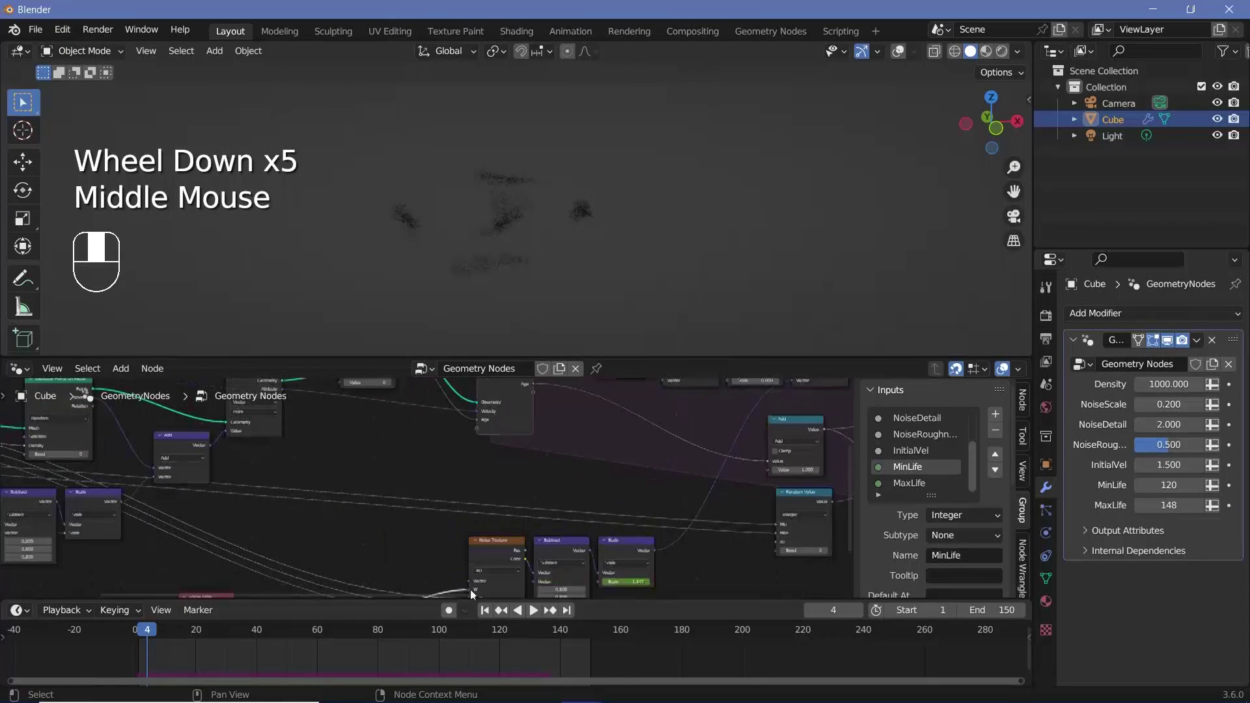
{"action": "left_click", "coordinate": [16, 370]}
{"action": "left_click", "coordinate": [75, 519]}
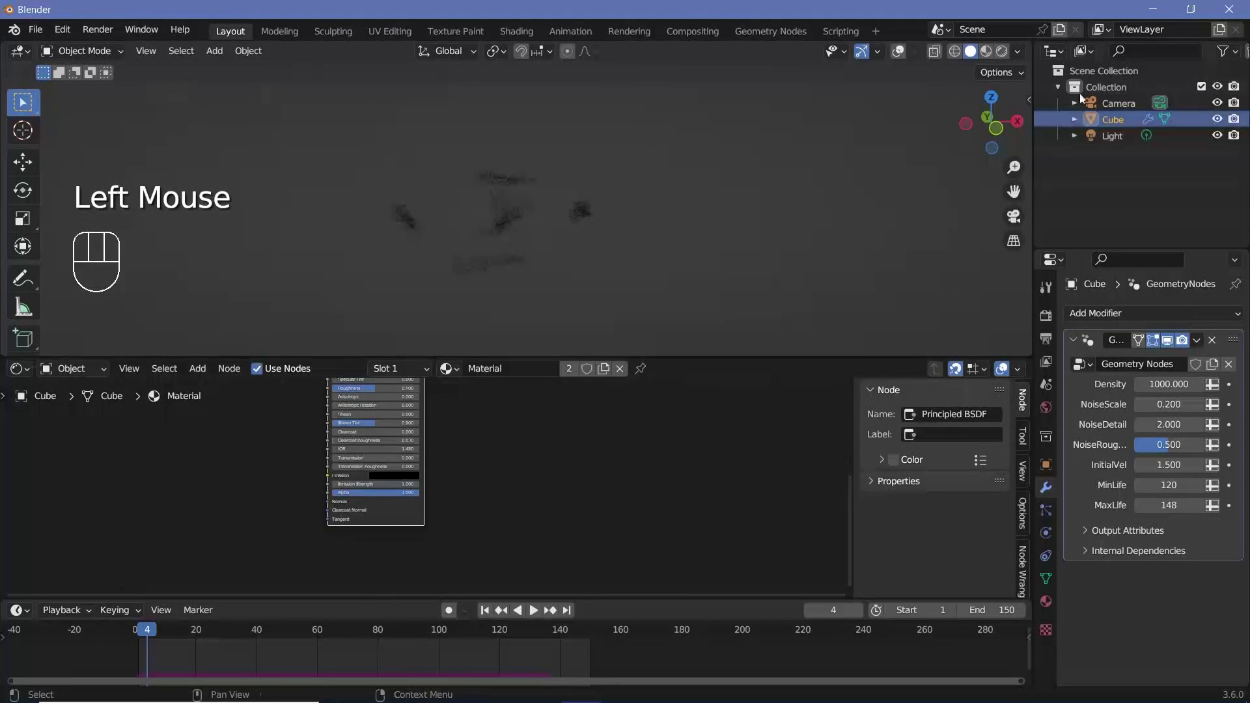
- Set the viewport shading to Rendered and disable the Light in both the viewport and renders
{"action": "left_click", "coordinate": [1003, 53]}
{"action": "middle_click_drag", "start_coordinate": [580, 242], "coordinate": [612, 248]}
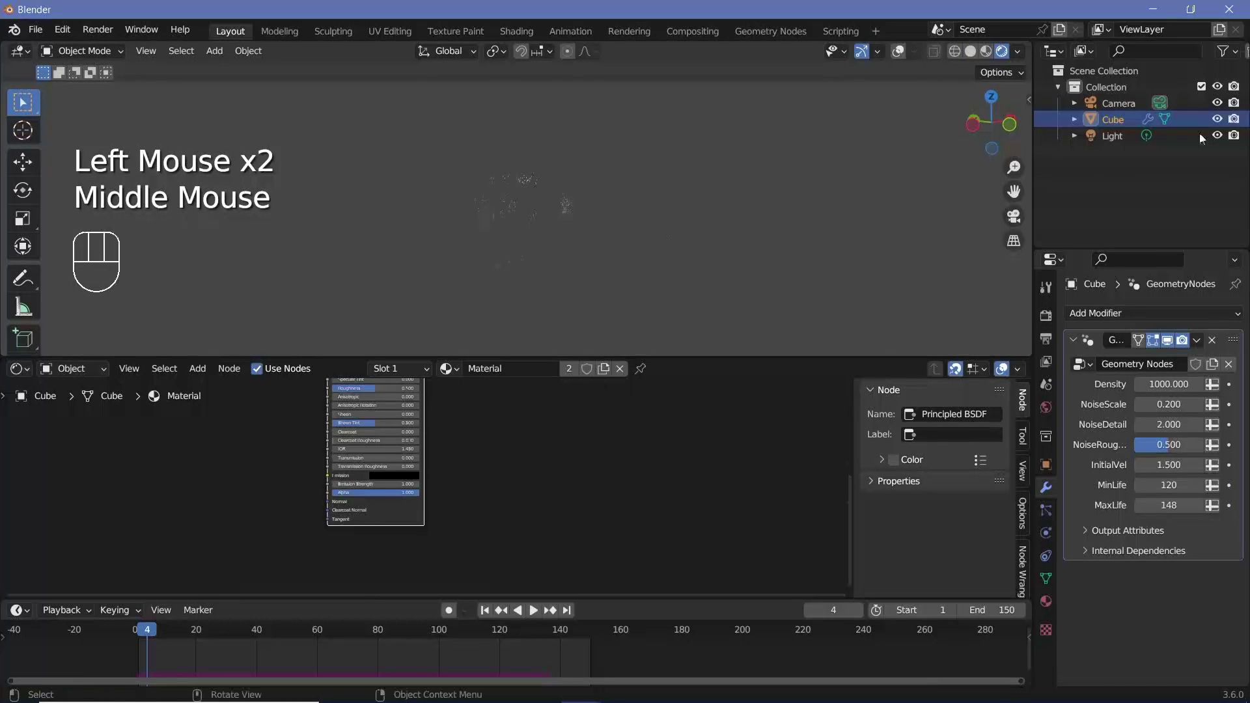
{"action": "left_click", "coordinate": [1218, 136]}
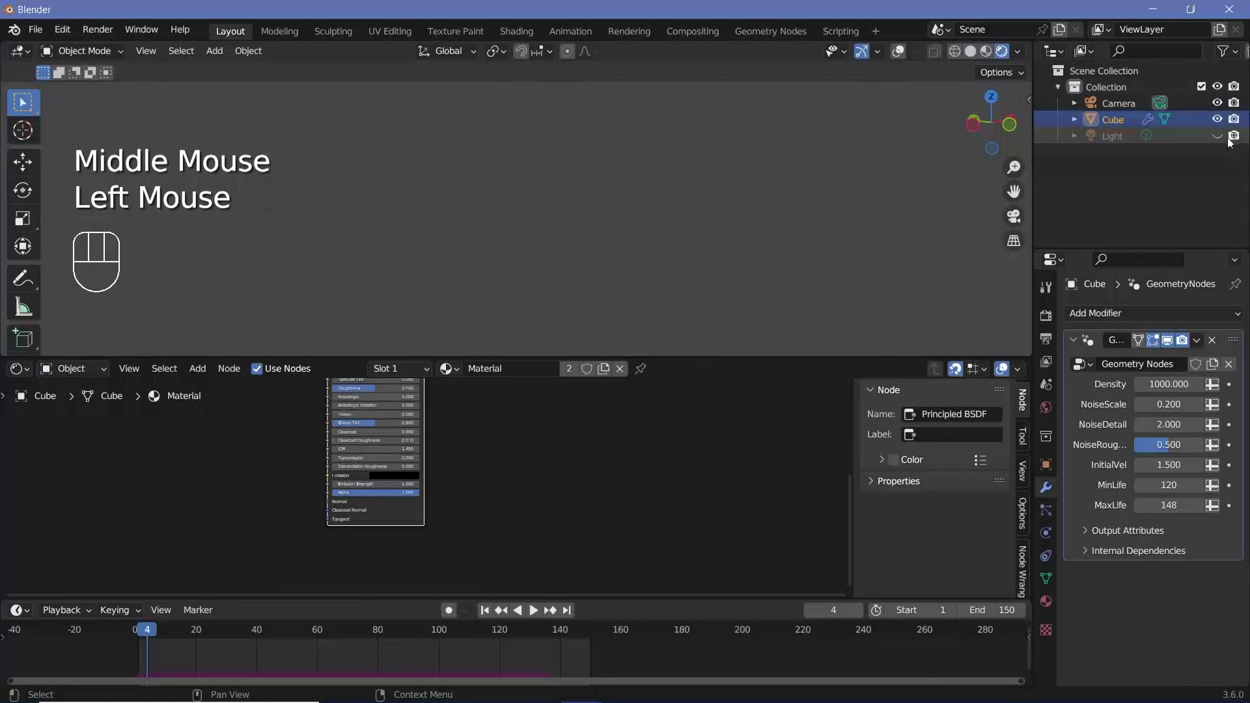
{"action": "left_click", "coordinate": [549, 429]}
- Add an Attribute node to the material, placed before the Principled BSDF
{"action": "middle_click_drag", "start_coordinate": [260, 465], "coordinate": [420, 464]}
{"action": "key", "text": "shift+a"}
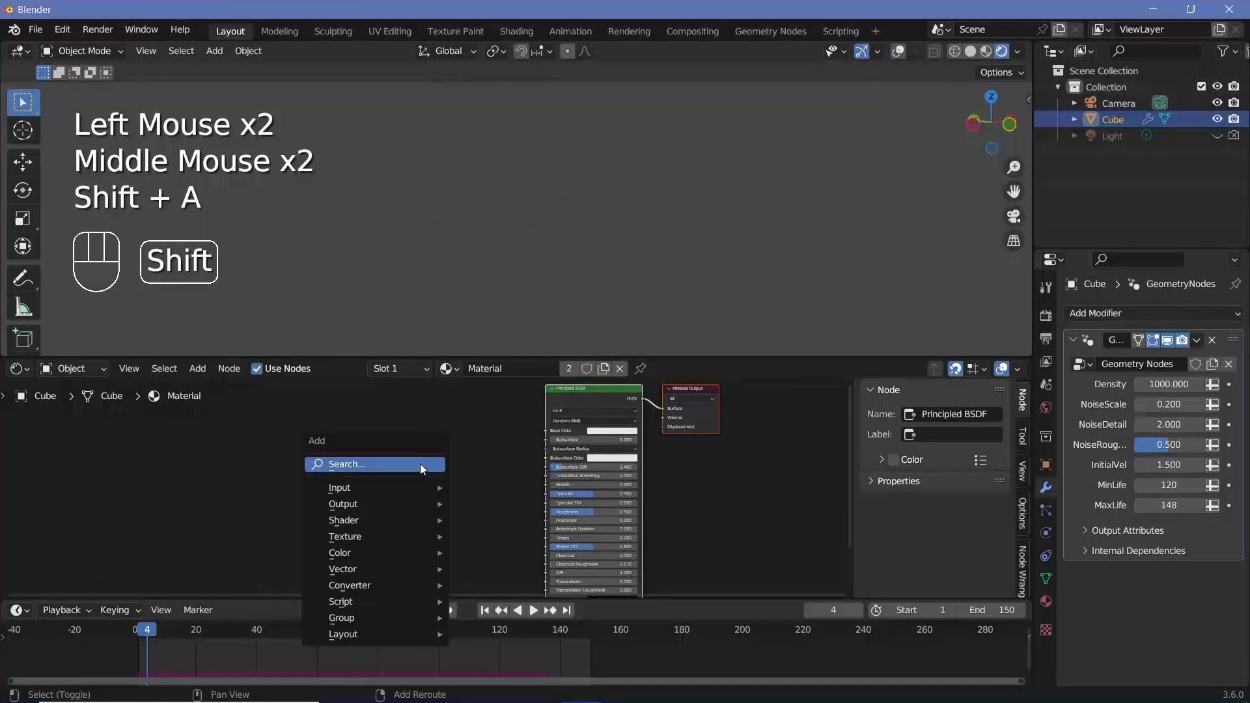
{"action": "left_click", "coordinate": [409, 458]}
{"action": "type", "text": "attr"}
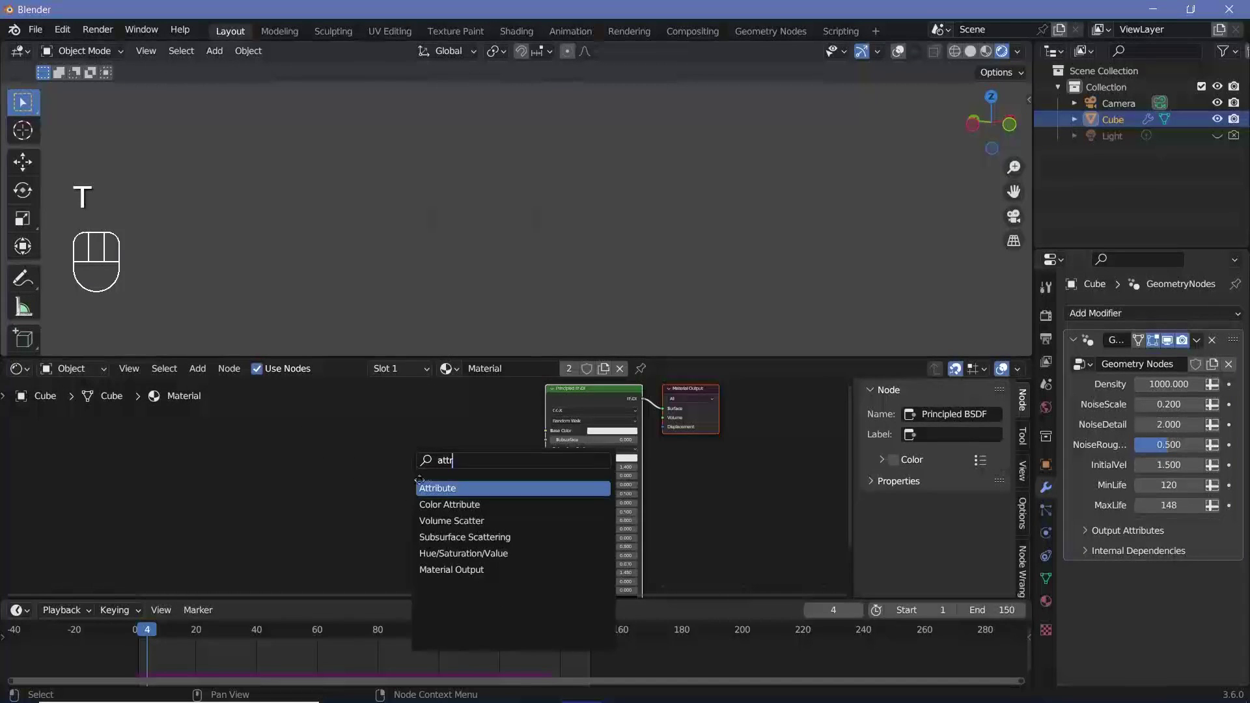
{"action": "left_click", "coordinate": [420, 488]}
{"action": "left_click", "coordinate": [349, 484]}
{"action": "scroll", "coordinate": [349, 485], "scroll_direction": "up", "scroll_amount": 8}
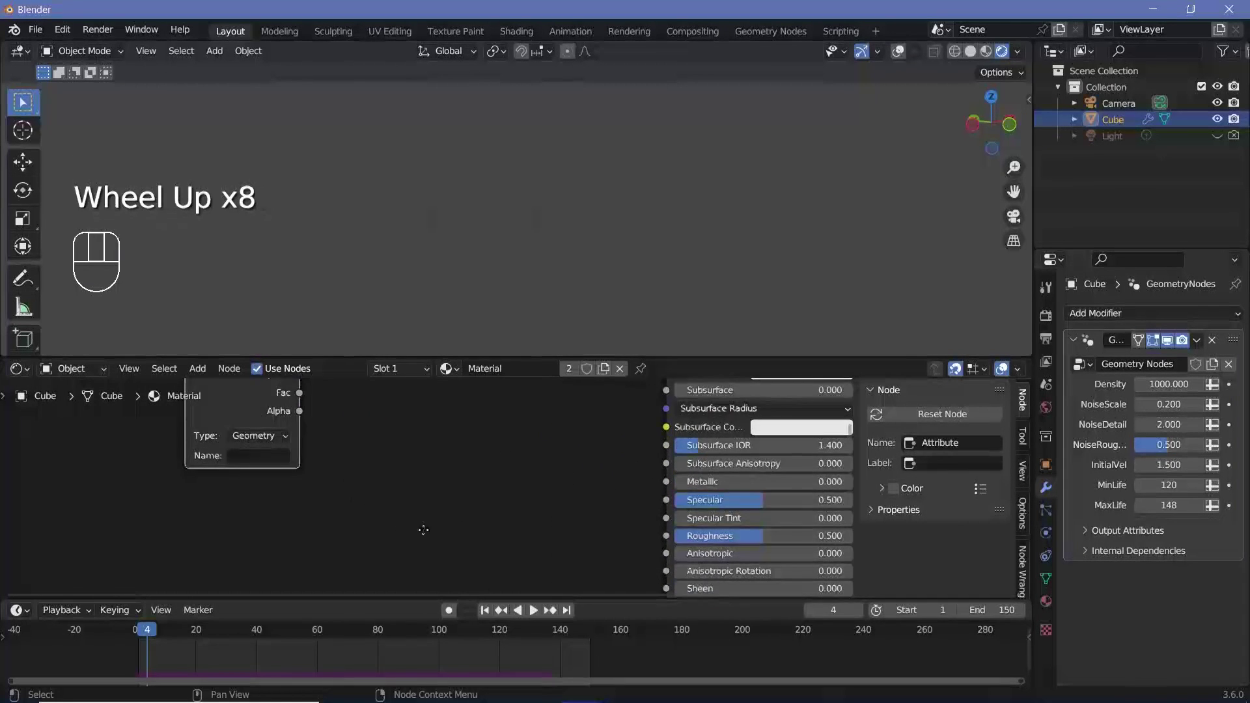
{"action": "middle_click_drag", "start_coordinate": [424, 530], "coordinate": [461, 551]}
{"action": "scroll", "coordinate": [374, 530], "scroll_direction": "up", "scroll_amount": 1}
{"action": "left_click_drag", "start_coordinate": [358, 529], "coordinate": [341, 548]}
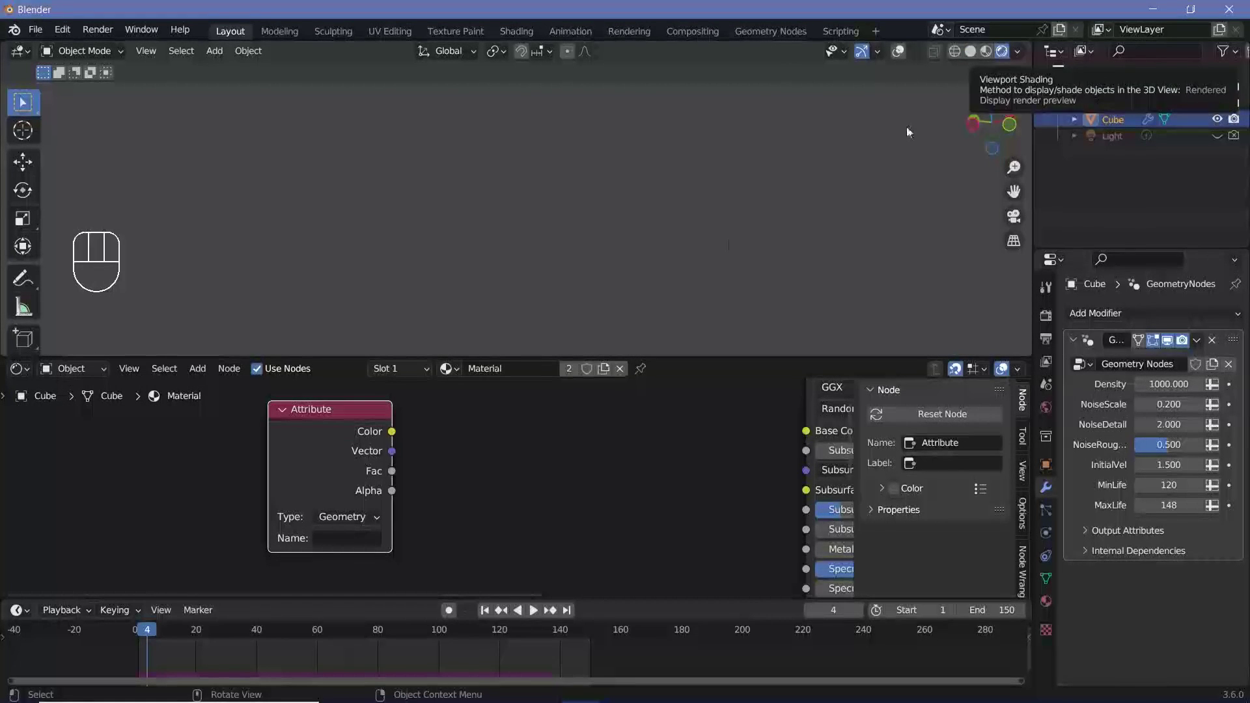
- Set the Attribute node's type to Instancer and its attribute name to "age"
{"action": "middle_click_drag", "start_coordinate": [350, 516], "coordinate": [416, 487]}
{"action": "left_click", "coordinate": [416, 487]}
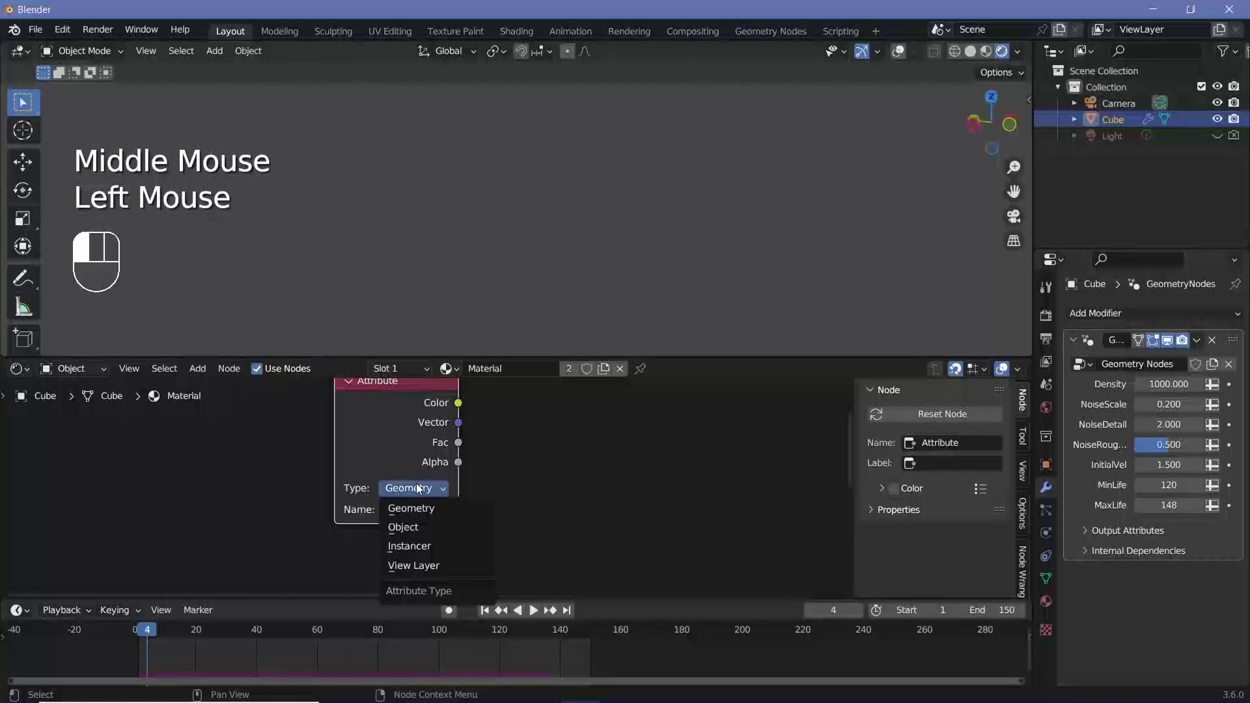
{"action": "left_click", "coordinate": [401, 545]}
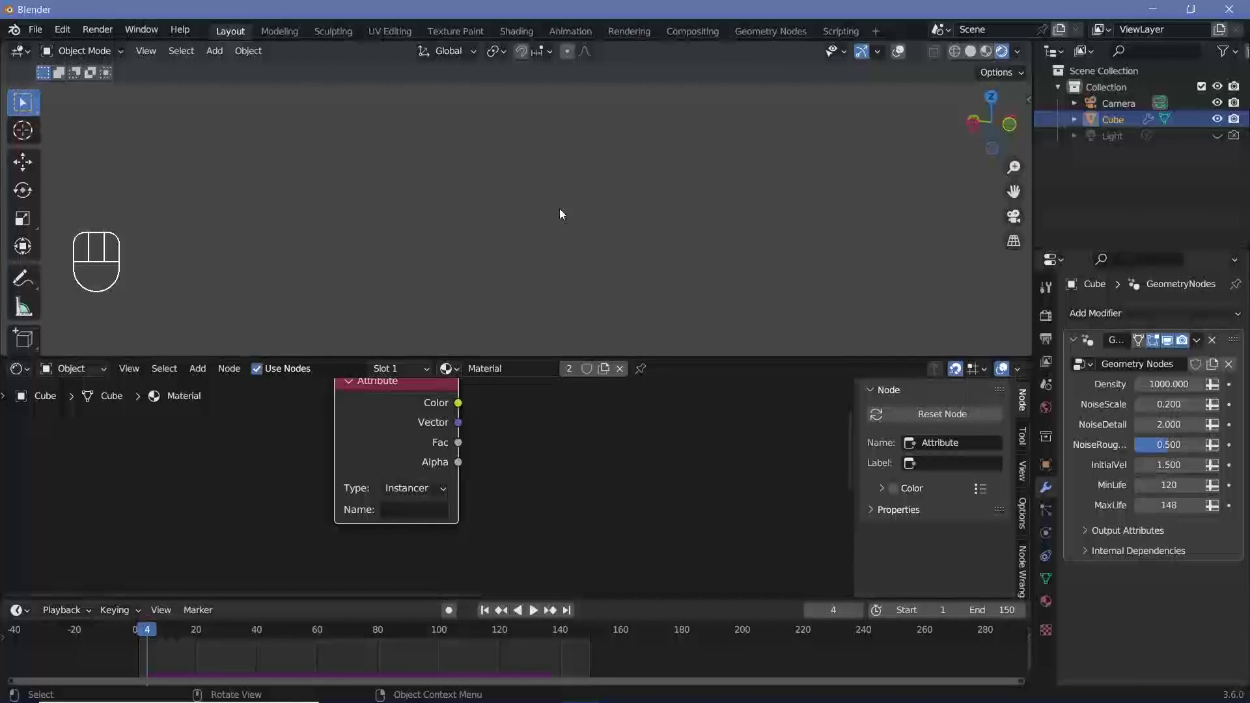
{"action": "left_click", "coordinate": [424, 504]}
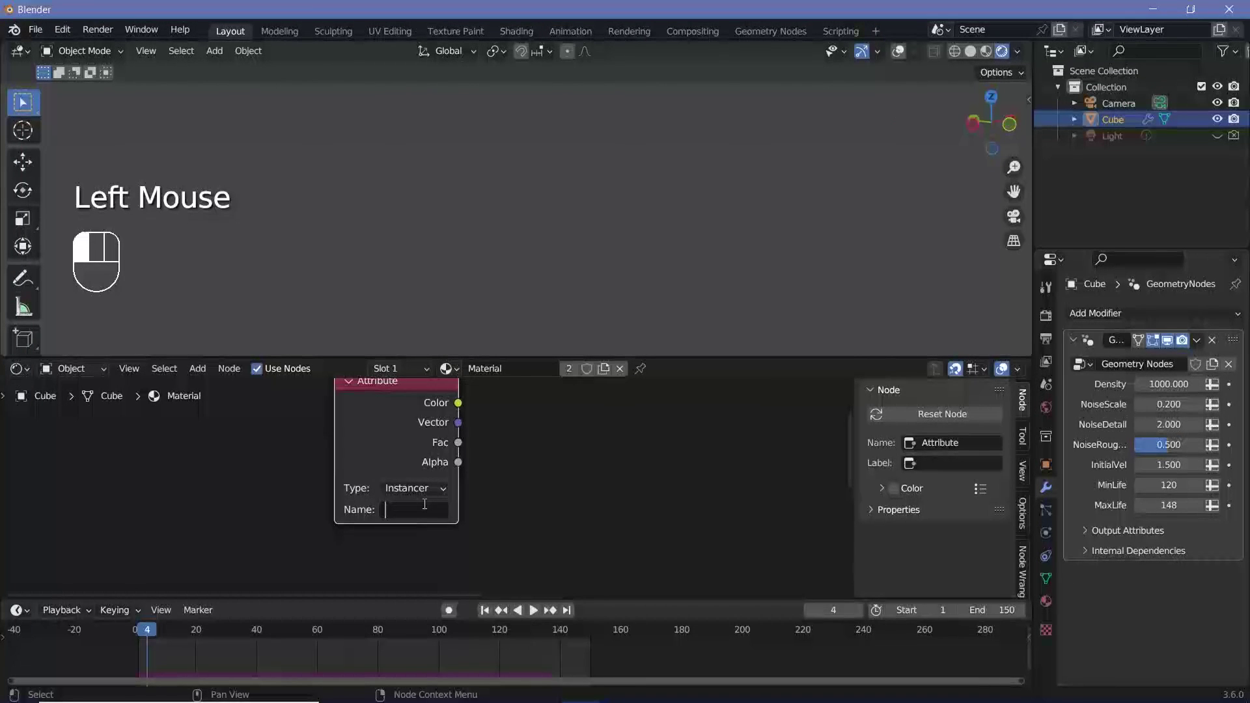
{"action": "key", "text": "Return"}
{"action": "middle_click_drag", "start_coordinate": [561, 504], "coordinate": [569, 530]}
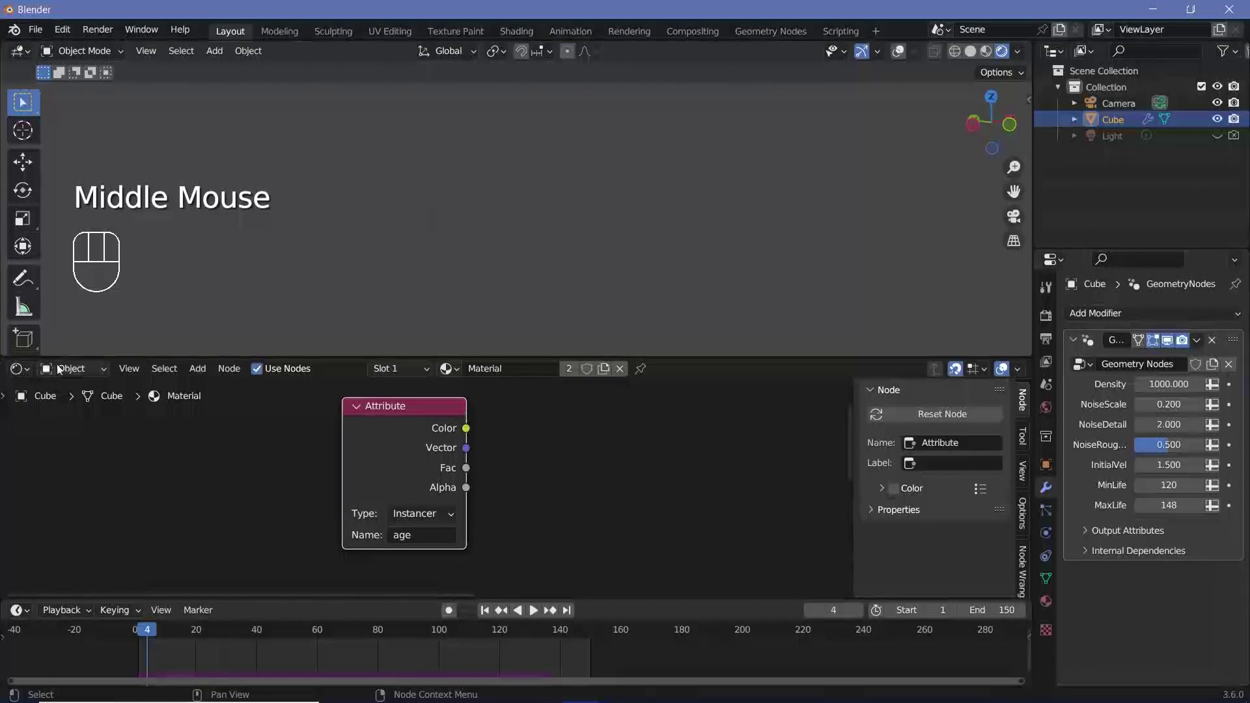
- Switch the node area to the Geometry Node Editor and set the integer Store Named Attribute node's domain to Instance
{"action": "left_click", "coordinate": [28, 369]}
{"action": "left_click", "coordinate": [83, 499]}
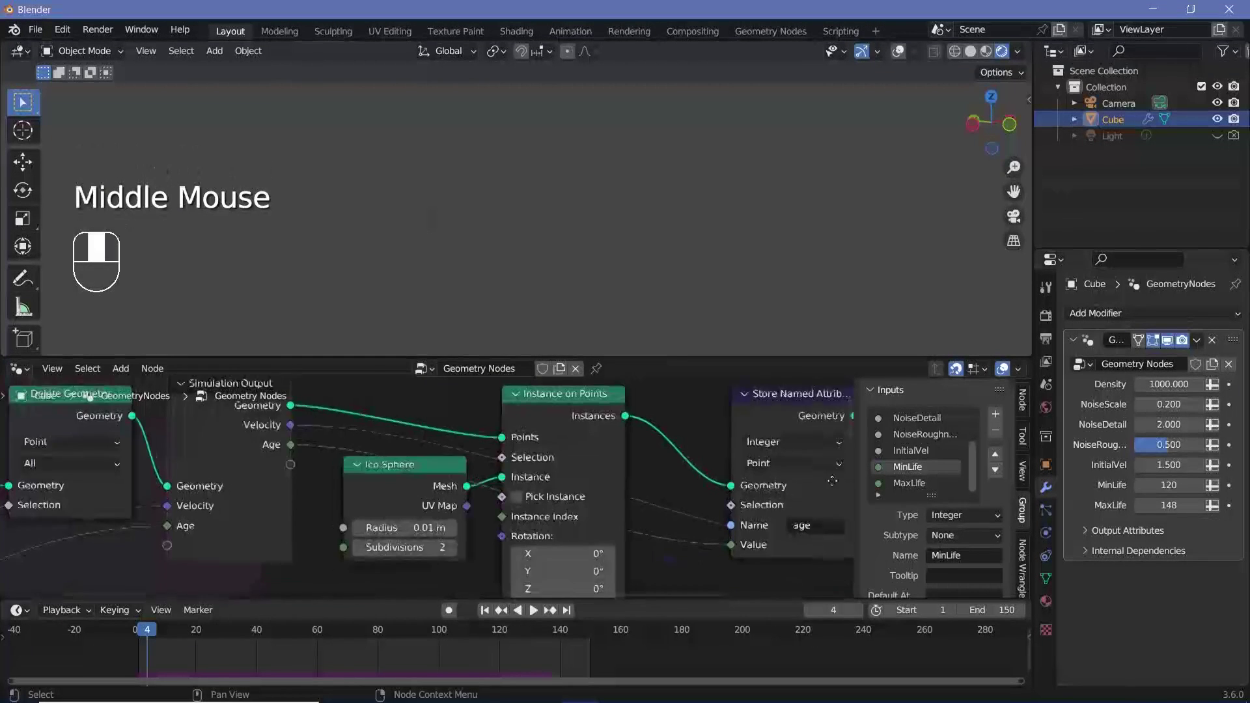
{"action": "middle_click_drag", "start_coordinate": [840, 511], "coordinate": [709, 514]}
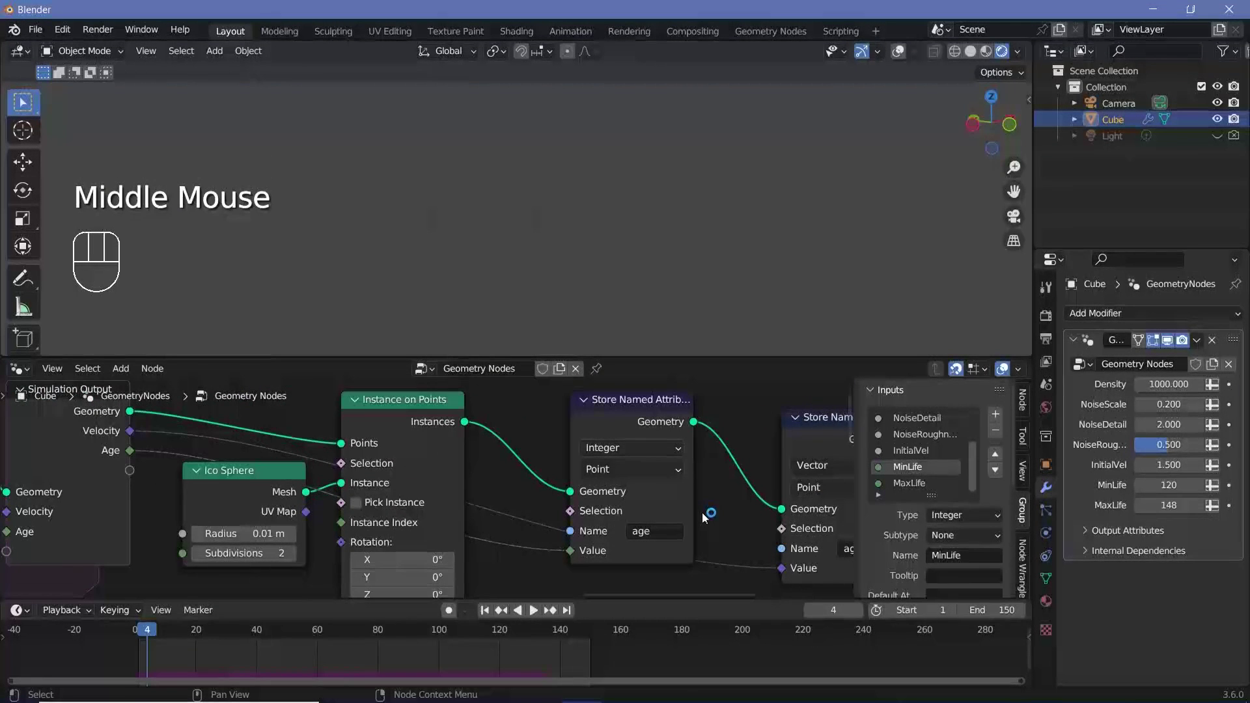
{"action": "left_click", "coordinate": [664, 467]}
{"action": "left_click", "coordinate": [651, 469]}
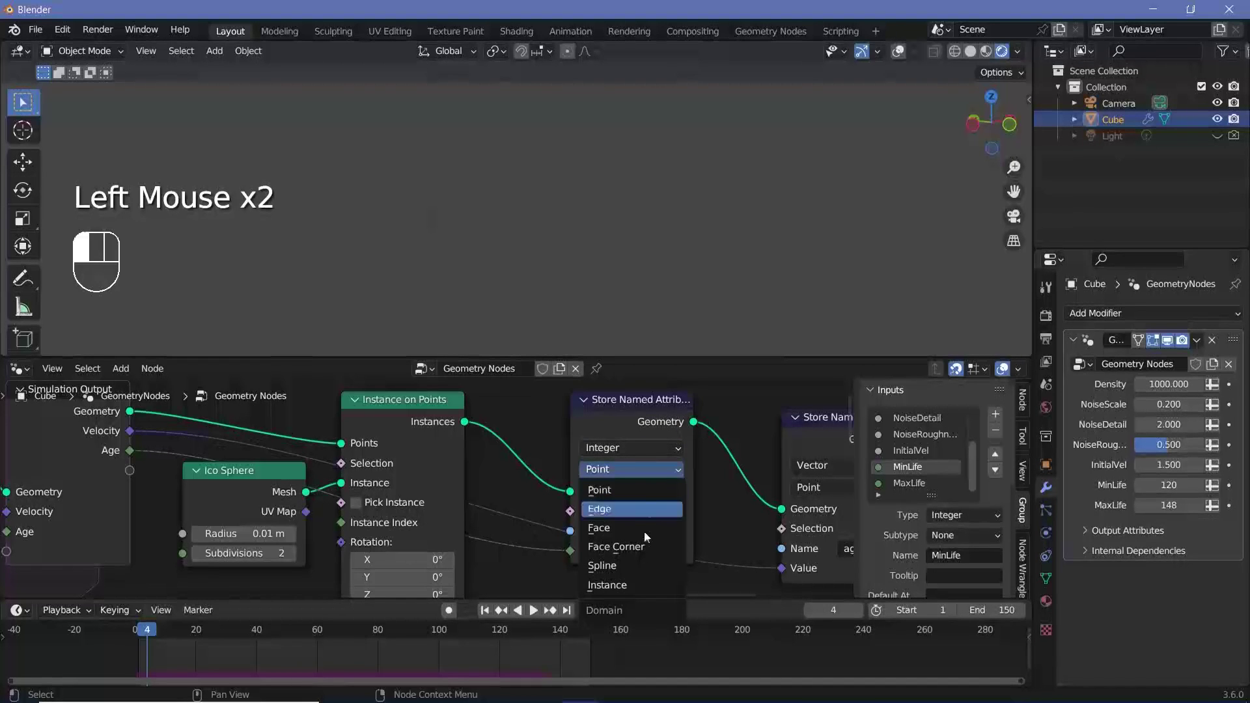
{"action": "left_click", "coordinate": [628, 584]}
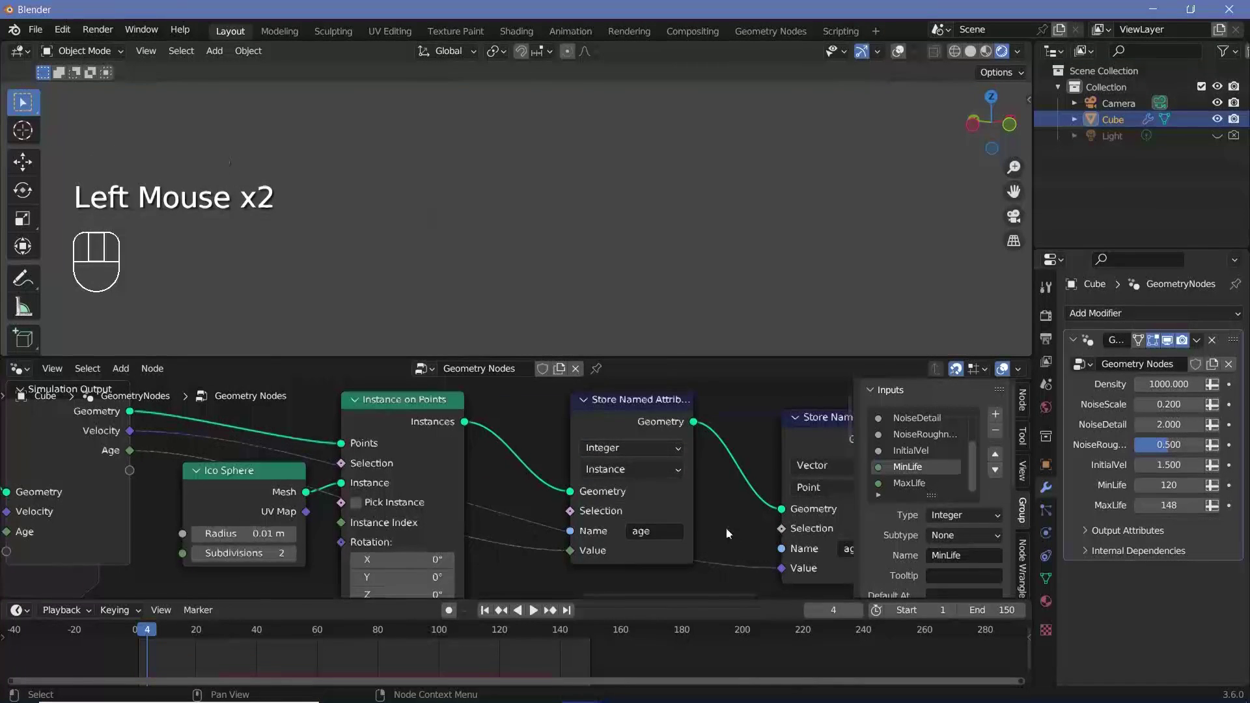
- Set the vector Store Named Attribute node's domain to Instance
{"action": "middle_click_drag", "start_coordinate": [728, 533], "coordinate": [632, 541]}
{"action": "left_click", "coordinate": [732, 490]}
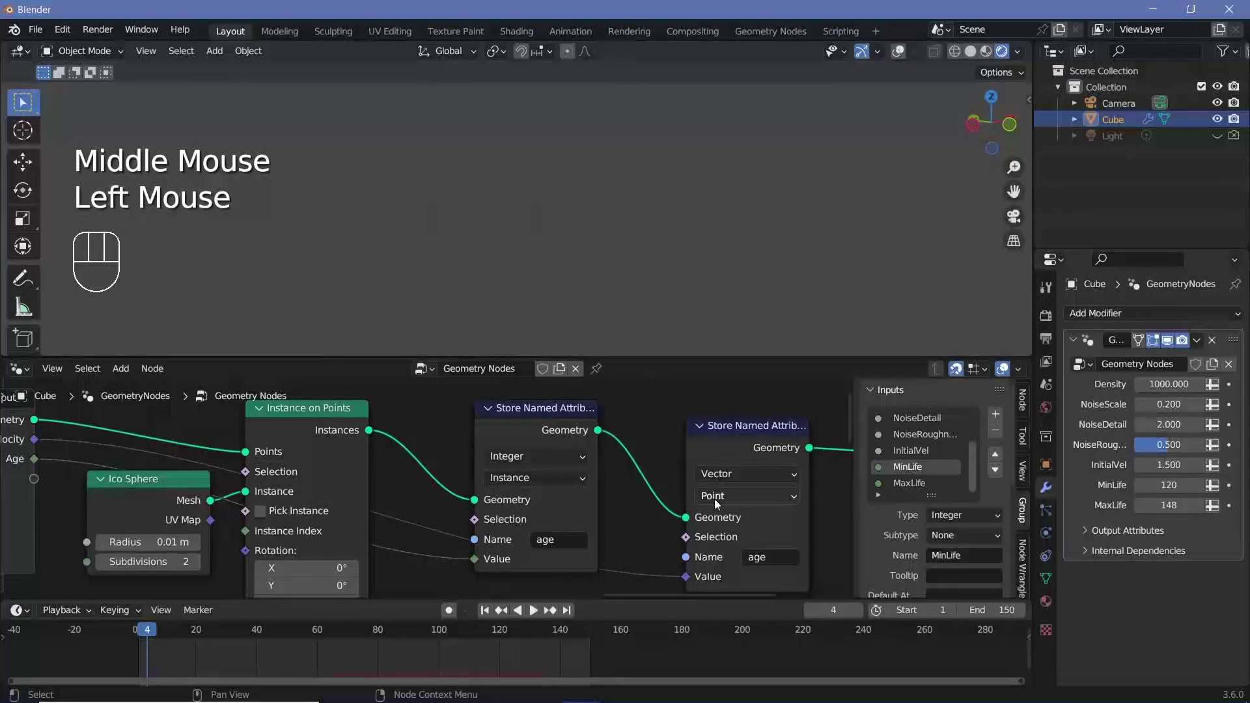
{"action": "left_click", "coordinate": [717, 499]}
{"action": "left_click", "coordinate": [735, 612]}
- Switch back to the Shader Editor and connect the Attribute node's Color output to the Principled BSDF's Emission Strength
{"action": "left_click", "coordinate": [19, 368]}
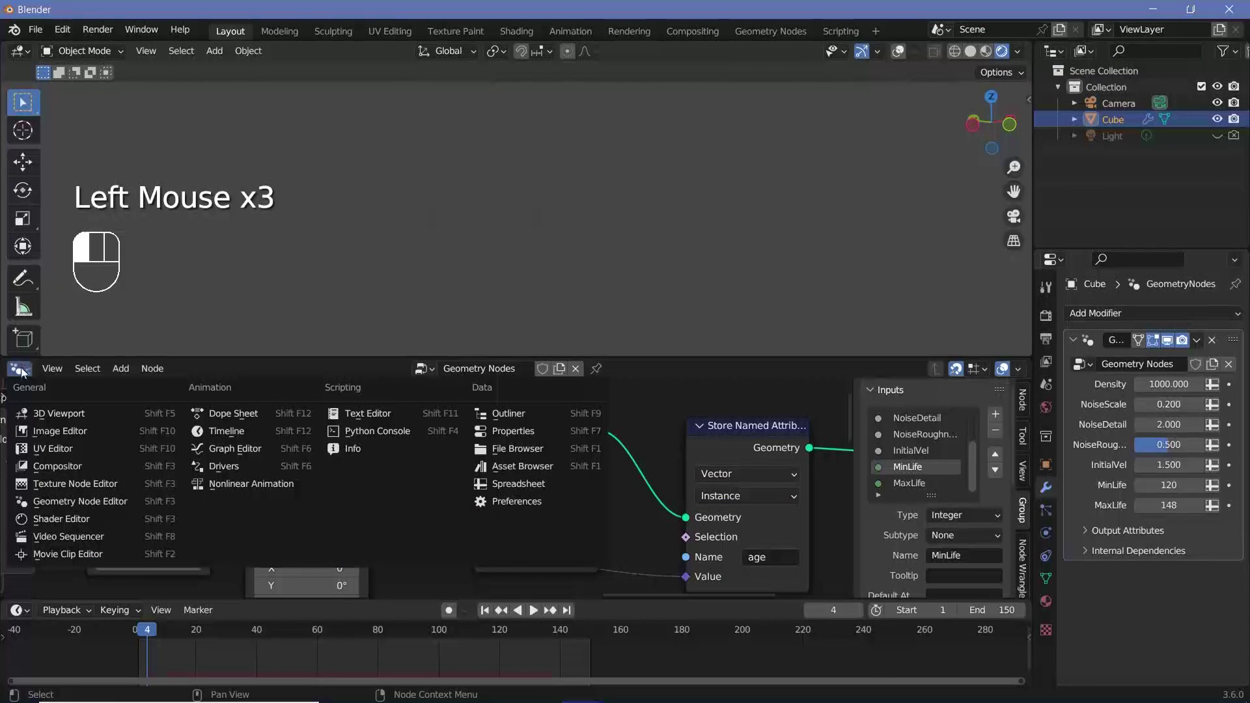
{"action": "left_click", "coordinate": [45, 519]}
{"action": "key", "text": "KP_Decimal"}
{"action": "scroll", "coordinate": [61, 521], "scroll_direction": "down", "scroll_amount": 5}
{"action": "middle_click_drag", "start_coordinate": [61, 521], "coordinate": [455, 479]}
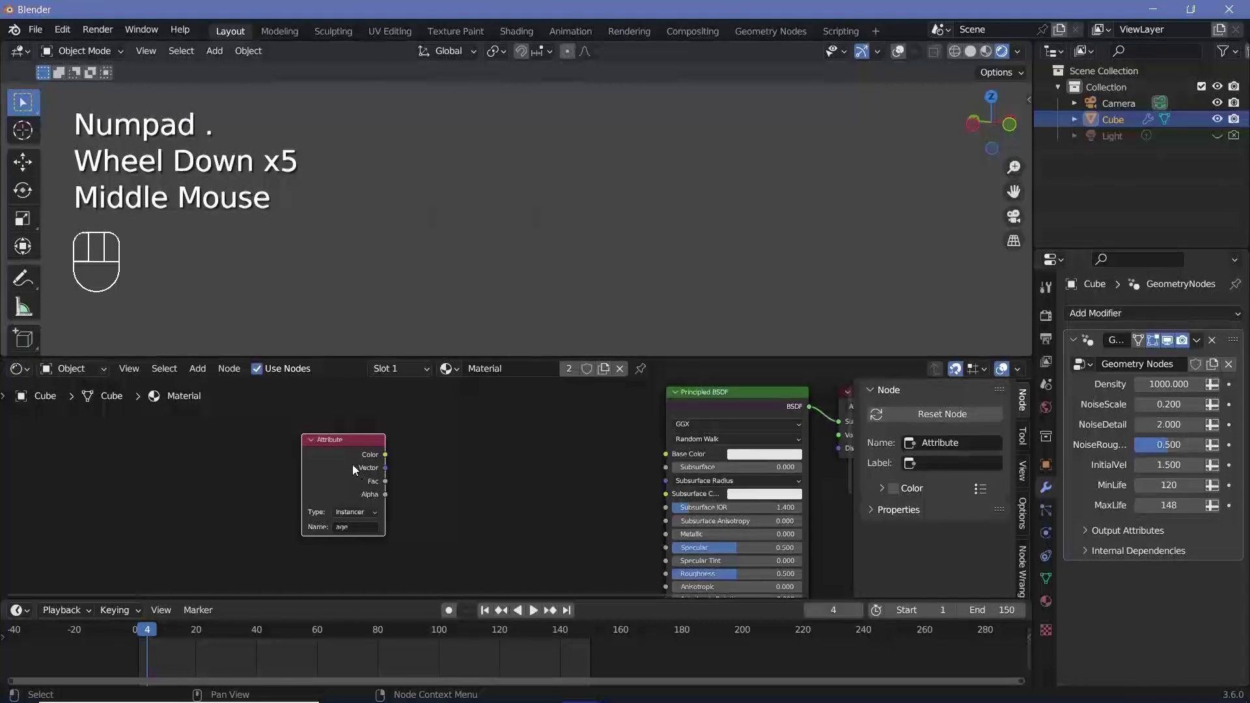
{"action": "left_click", "coordinate": [353, 465]}
{"action": "left_click_drag", "start_coordinate": [386, 454], "coordinate": [678, 526]}
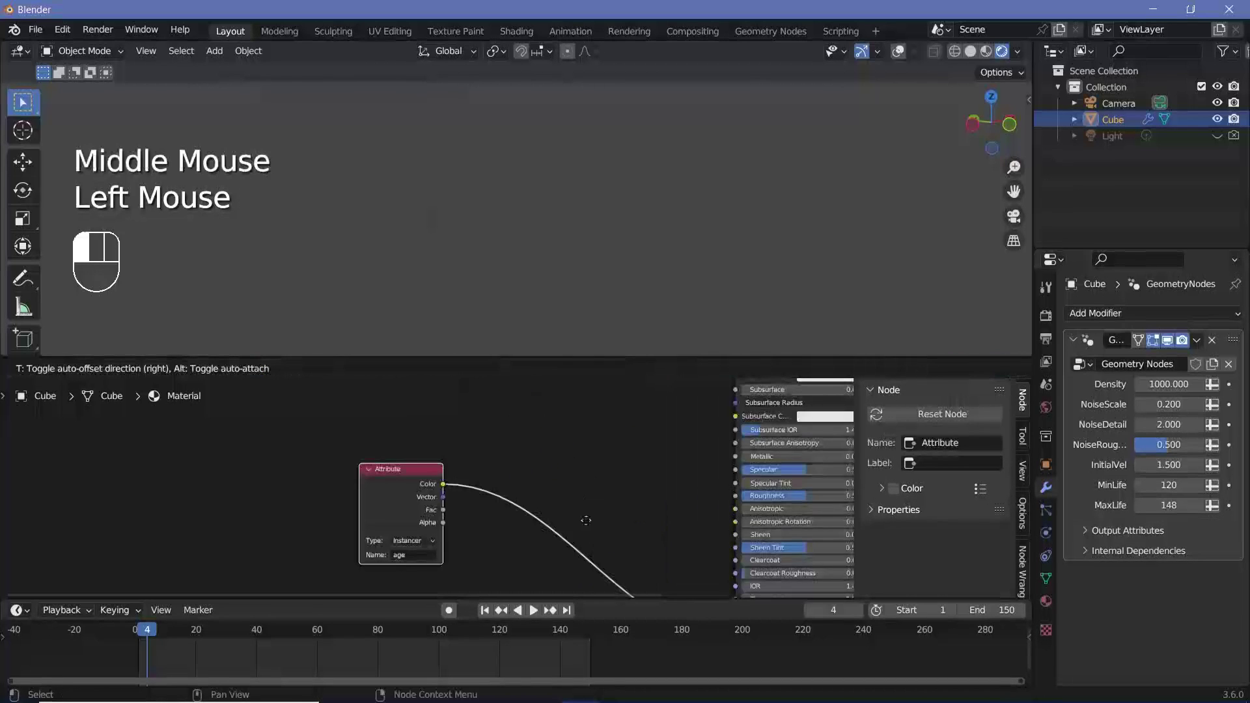
{"action": "left_click_drag", "start_coordinate": [399, 545], "coordinate": [400, 561]}
{"action": "middle_click_drag", "start_coordinate": [622, 577], "coordinate": [577, 488]}
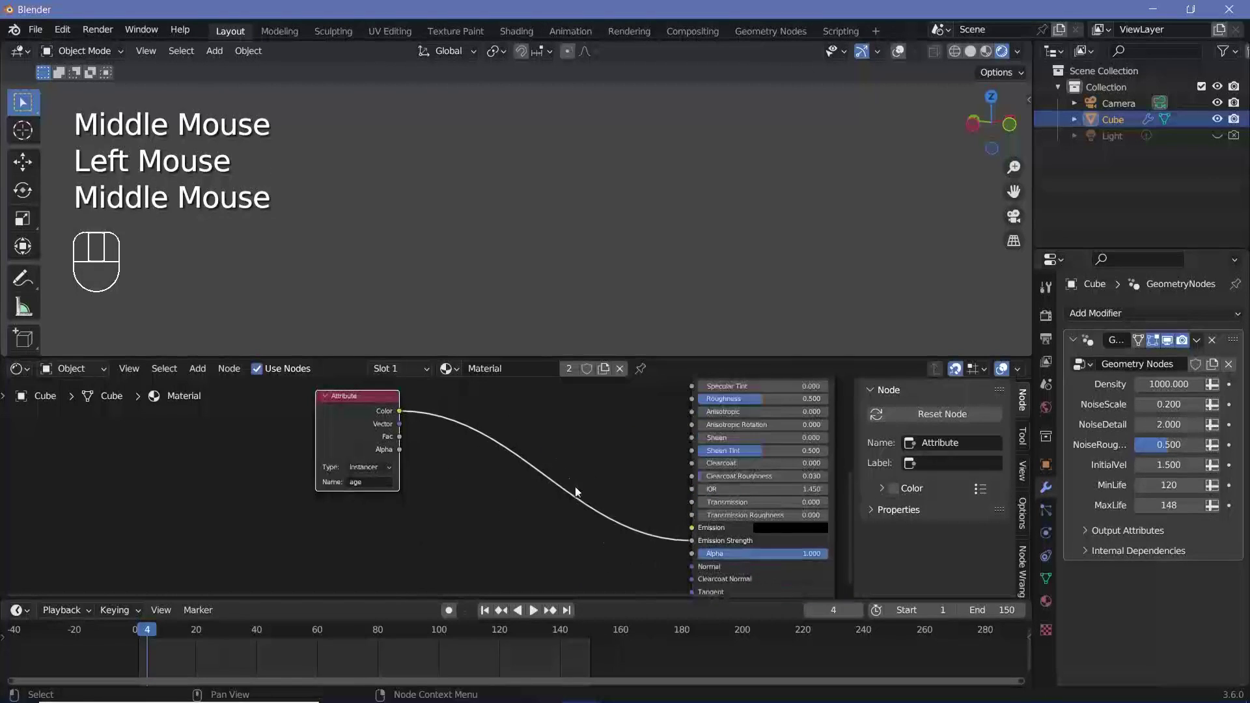
- Insert a Math node set to Divide before Emission Strength, with the Attribute output feeding its second value
{"action": "key", "text": "shift+a"}
{"action": "type", "text": "add"}
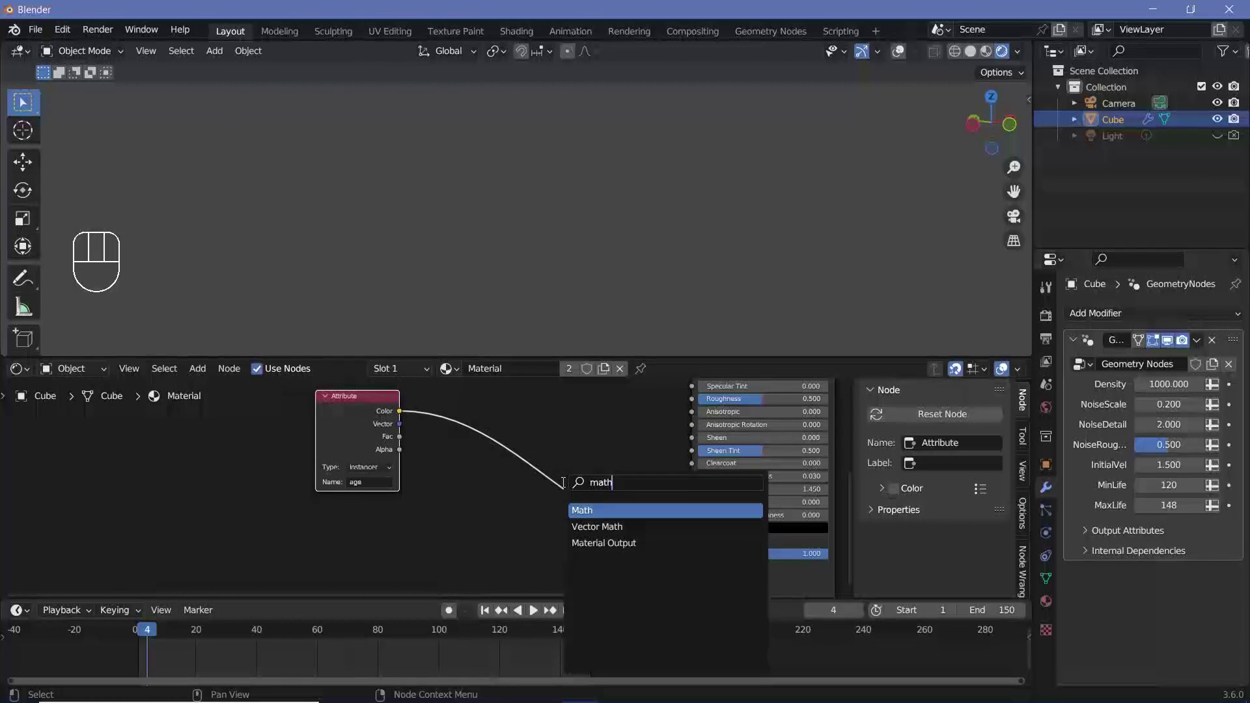
{"action": "key", "text": "Return"}
{"action": "left_click", "coordinate": [495, 506]}
{"action": "left_click", "coordinate": [494, 503]}
{"action": "left_click", "coordinate": [475, 417]}
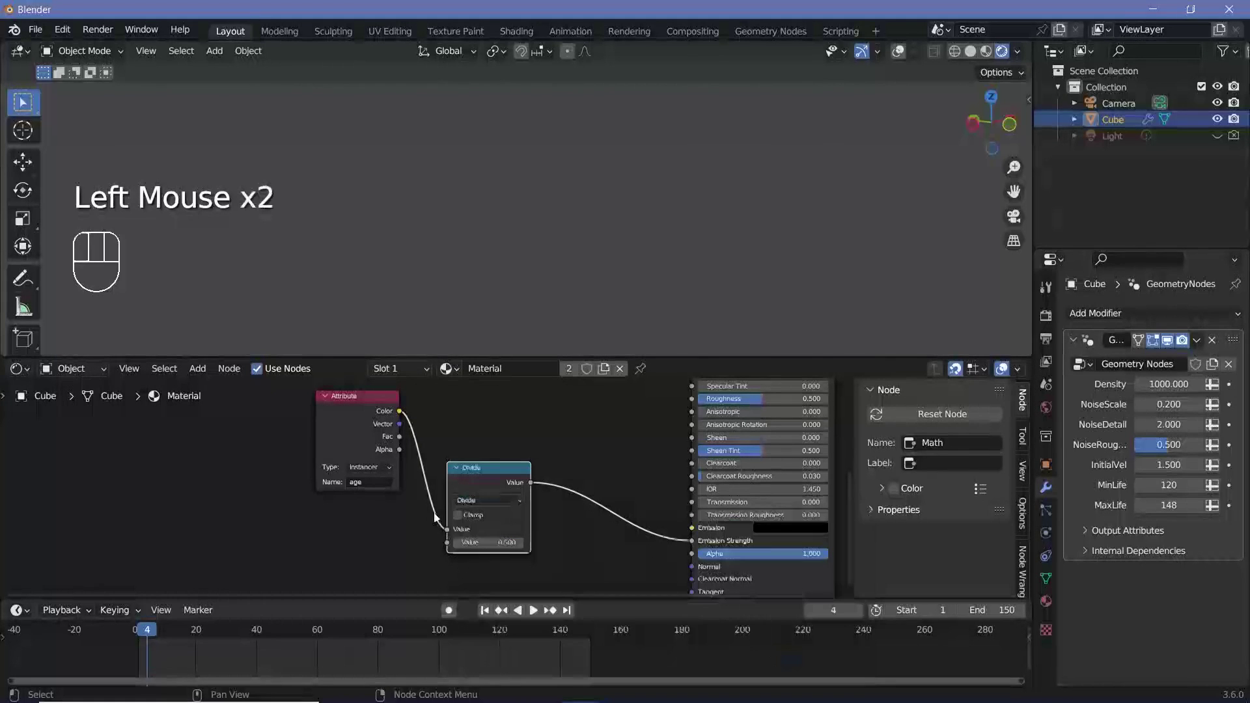
{"action": "mouse_move", "coordinate": [448, 532]}
{"action": "left_mouse_down"}
{"action": "mouse_move", "coordinate": [450, 550]}
{"action": "mouse_move", "coordinate": [420, 407]}
{"action": "mouse_move", "coordinate": [444, 544]}
{"action": "left_mouse_up"}
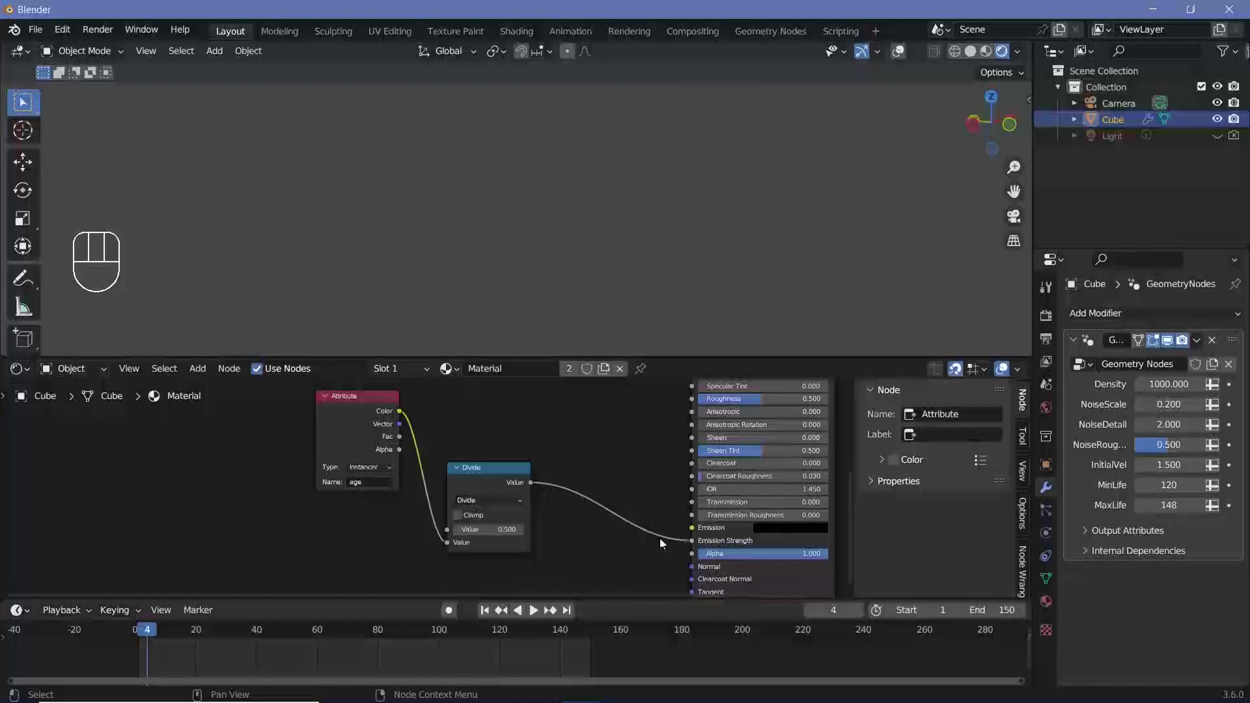
- Set the Principled BSDF's emission color to white and the Divide node's first value to 150
{"action": "left_click", "coordinate": [779, 531]}
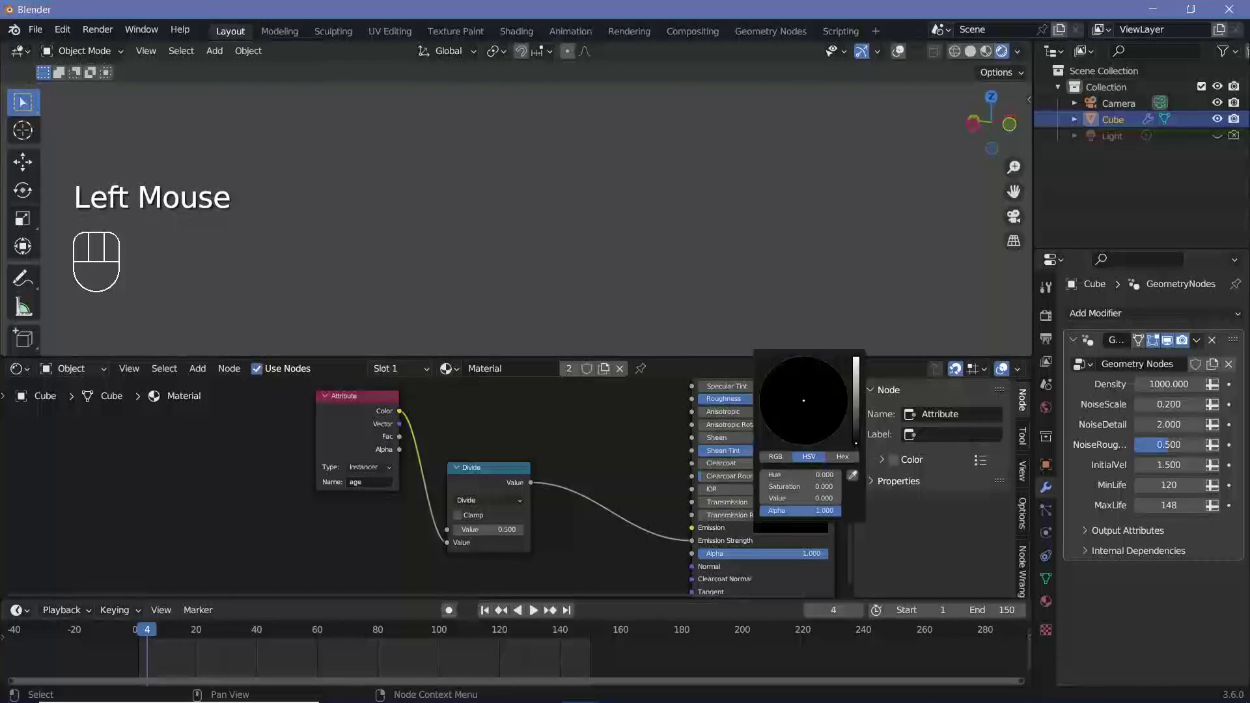
{"action": "left_click_drag", "start_coordinate": [856, 443], "coordinate": [855, 358]}
{"action": "scroll", "coordinate": [500, 545], "scroll_direction": "up", "scroll_amount": 3}
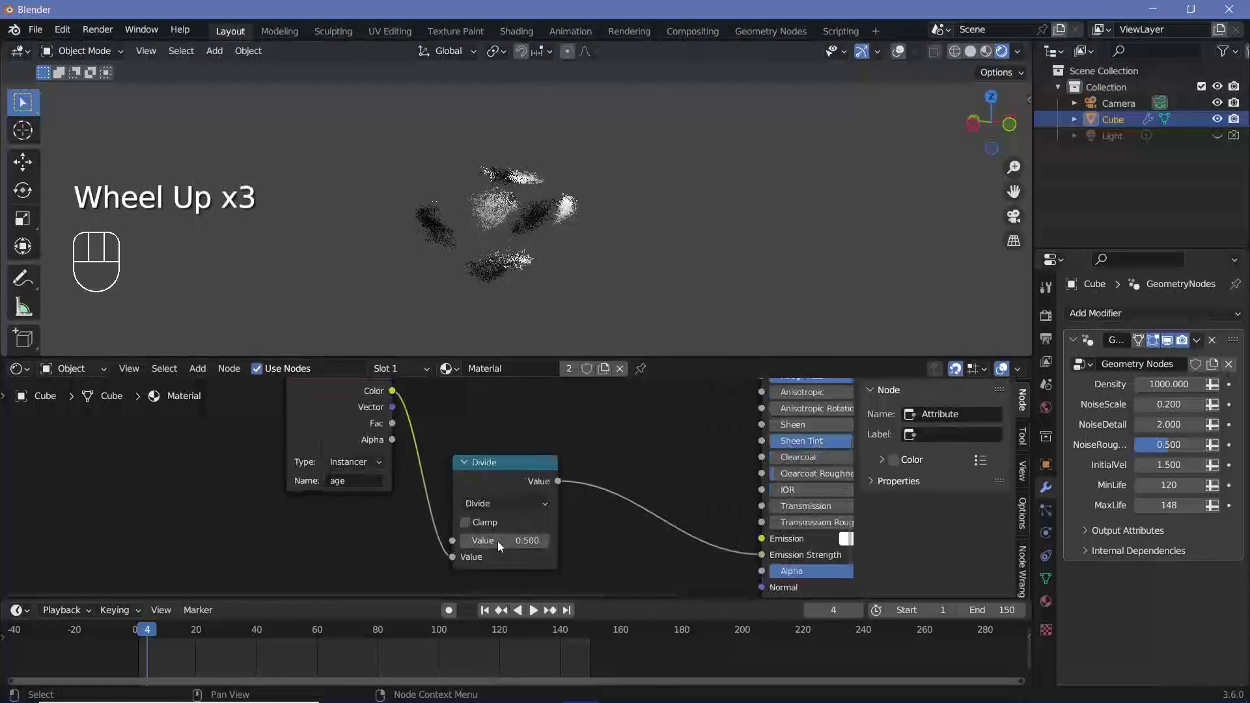
{"action": "left_click", "coordinate": [498, 542]}
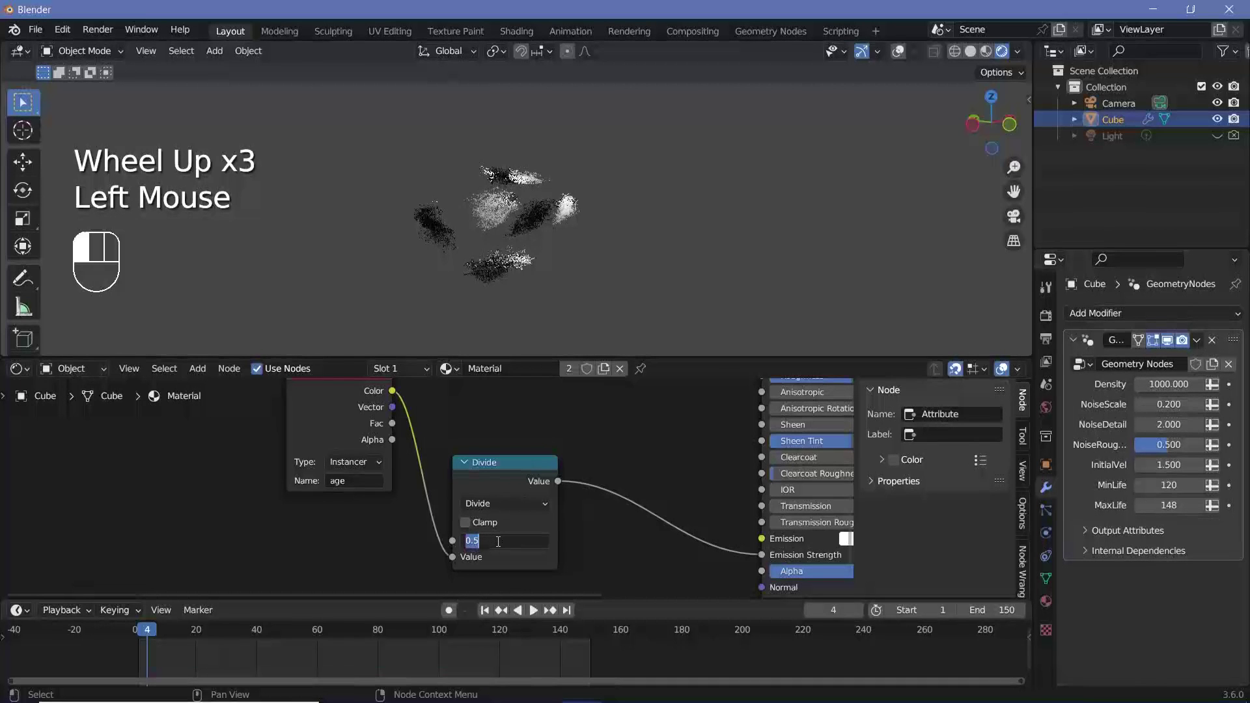
{"action": "type", "text": "150"}
{"action": "left_click", "coordinate": [508, 437]}
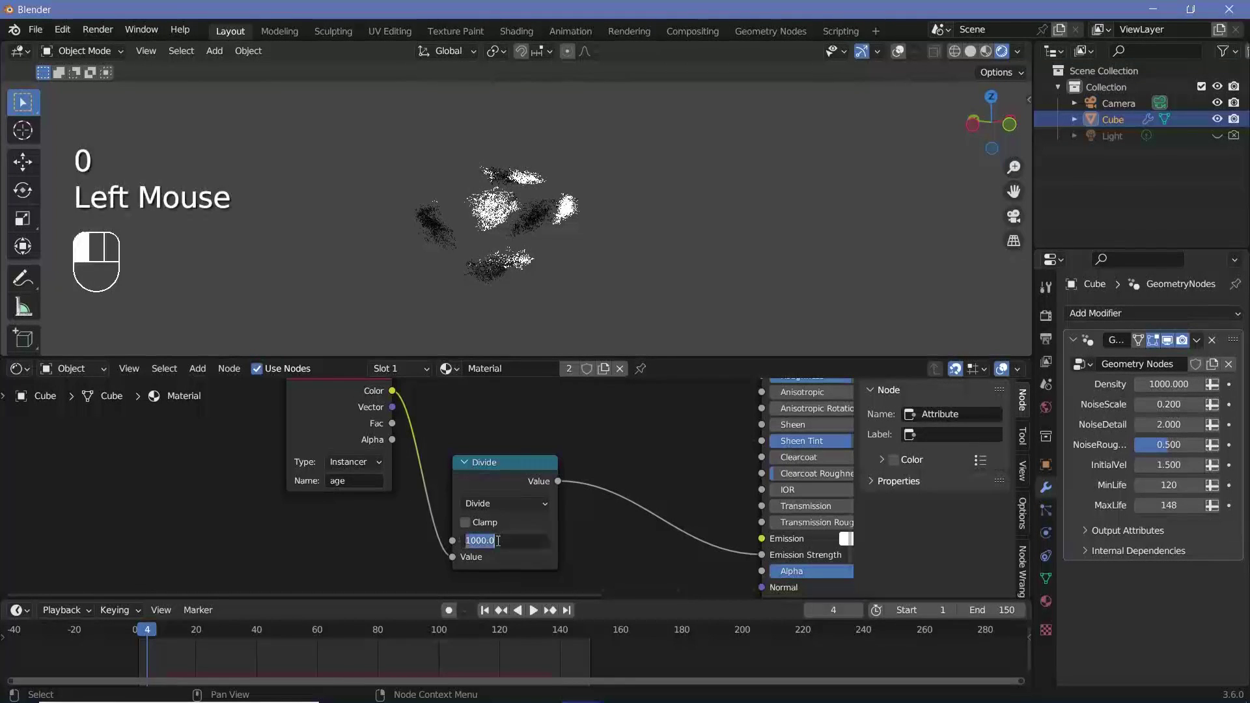
- Connect the Attribute node's Fac output to the Divide node's second value, replacing the Color link
{"action": "middle_click_drag", "start_coordinate": [508, 436], "coordinate": [486, 441]}
{"action": "left_click", "coordinate": [345, 435]}
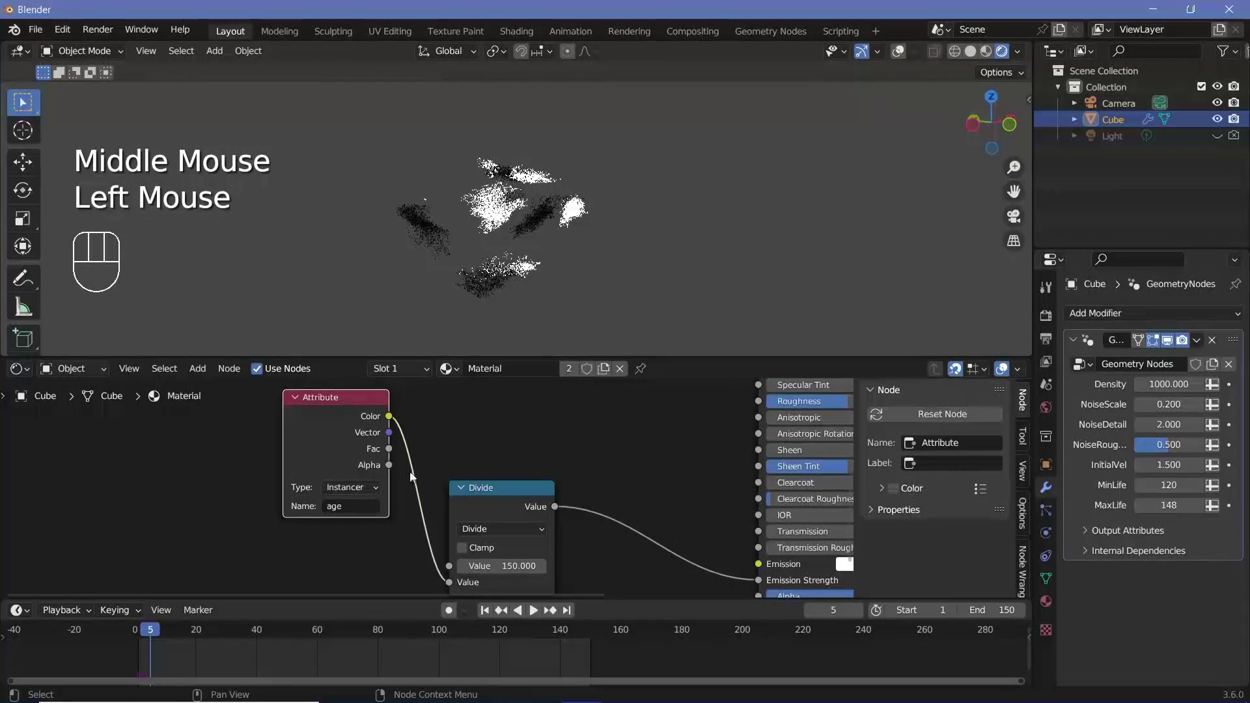
{"action": "middle_click_drag", "start_coordinate": [378, 403], "coordinate": [381, 407]}
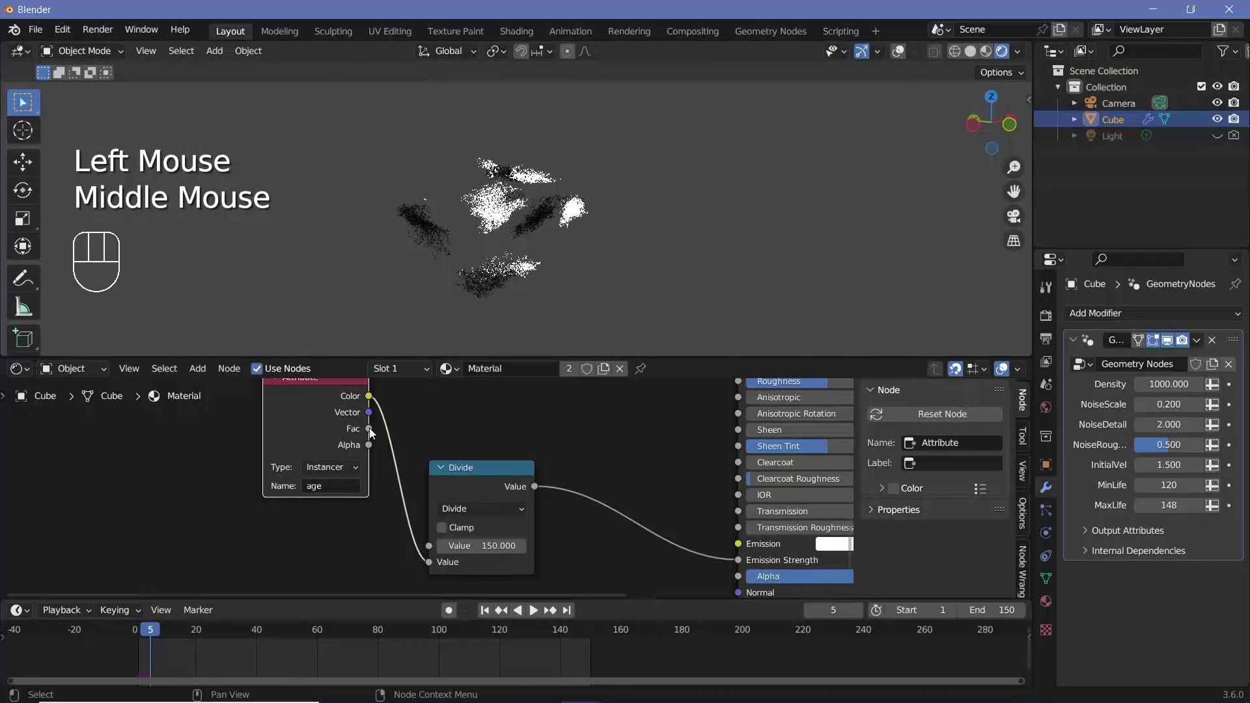
{"action": "left_click_drag", "start_coordinate": [374, 428], "coordinate": [431, 523]}
{"action": "left_click_drag", "start_coordinate": [430, 528], "coordinate": [430, 504]}
- Move the Attribute node close beside the Divide node in the material
{"action": "scroll", "coordinate": [430, 495], "scroll_direction": "down", "scroll_amount": 3}
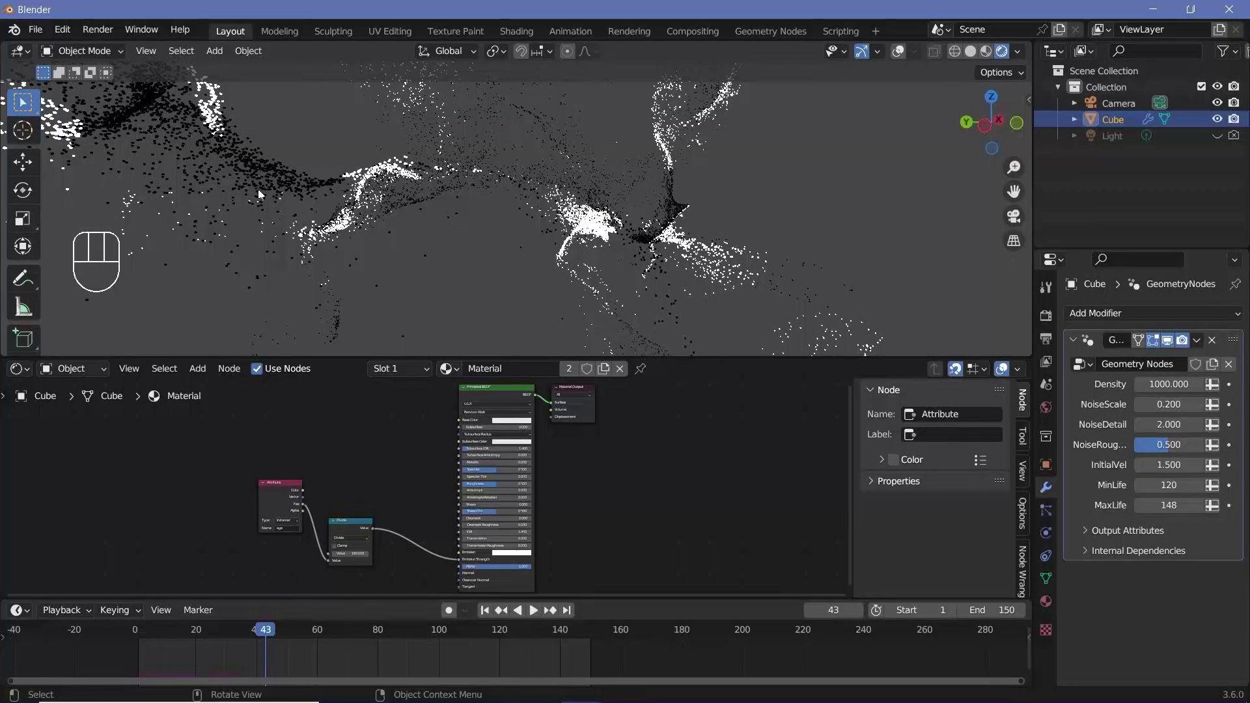
{"action": "middle_click_drag", "start_coordinate": [430, 470], "coordinate": [488, 456], "text": "shift"}
{"action": "scroll", "coordinate": [489, 456], "scroll_direction": "up", "scroll_amount": 1}
{"action": "scroll", "coordinate": [489, 456], "scroll_direction": "down", "scroll_amount": 1}
{"action": "scroll", "coordinate": [390, 469], "scroll_direction": "up", "scroll_amount": 1}
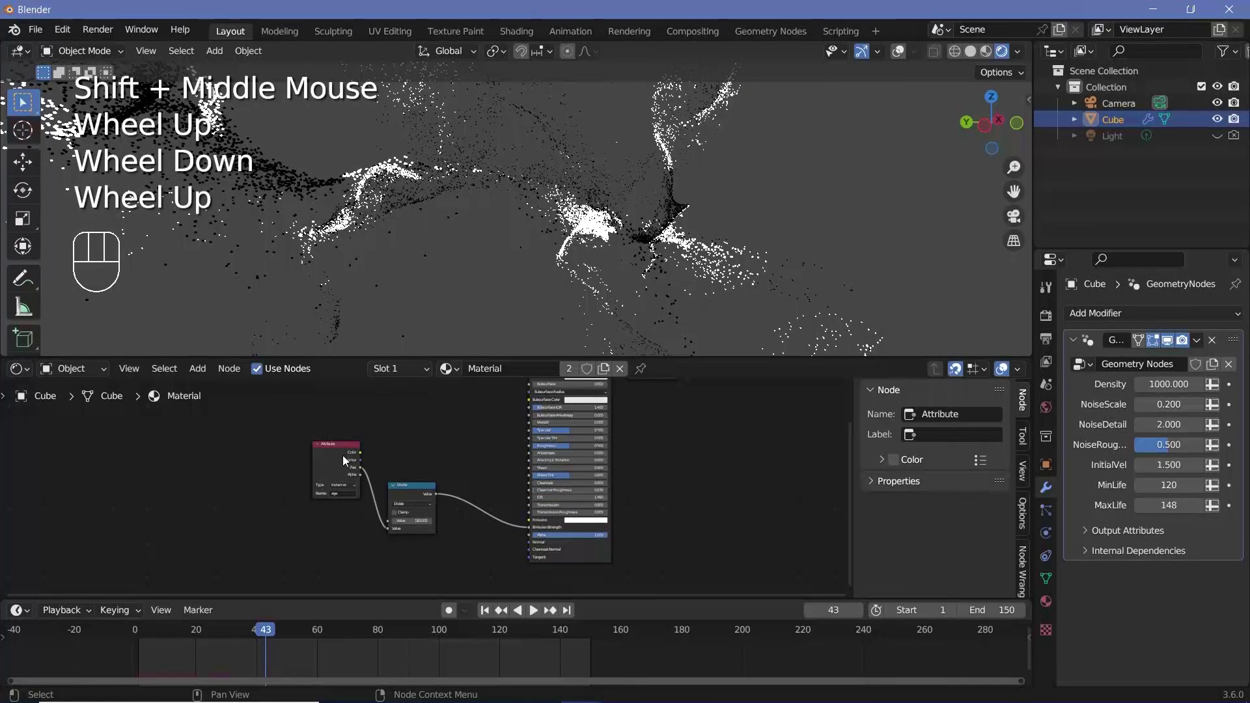
{"action": "left_click_drag", "start_coordinate": [347, 483], "coordinate": [363, 520]}
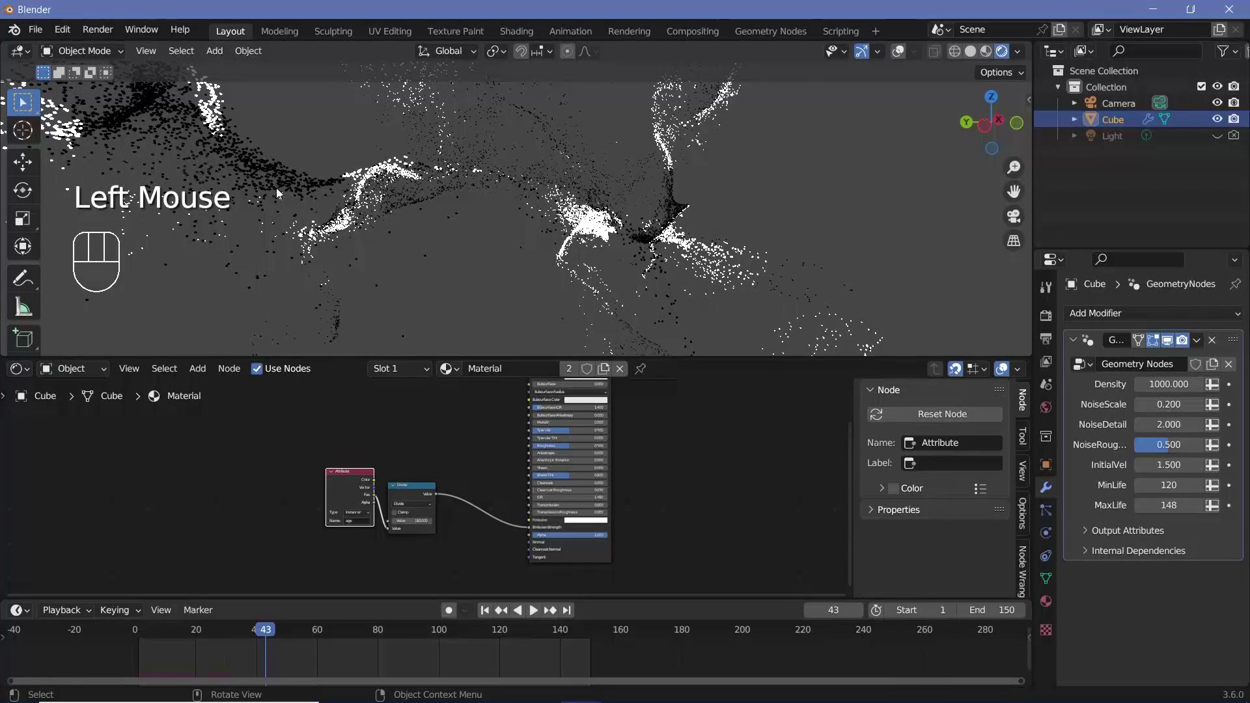
{"action": "scroll", "coordinate": [386, 445], "scroll_direction": "up", "scroll_amount": 5}
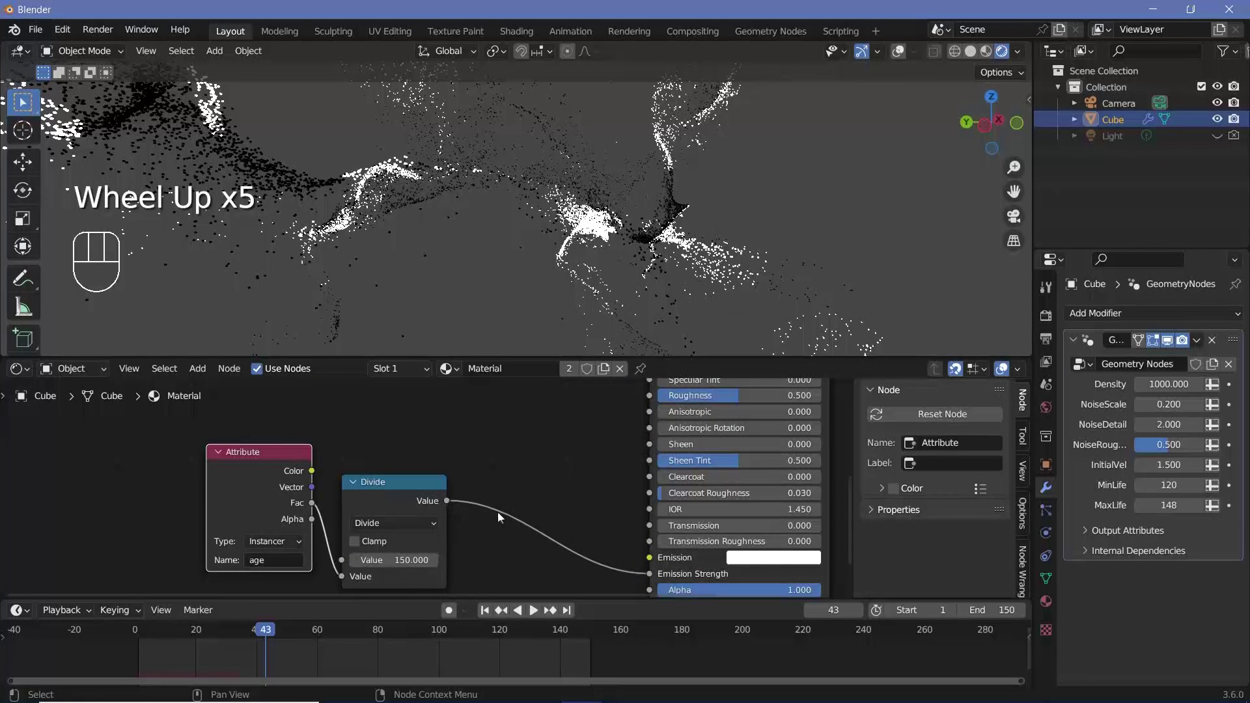
{"action": "middle_click_drag", "start_coordinate": [497, 512], "coordinate": [502, 495]}
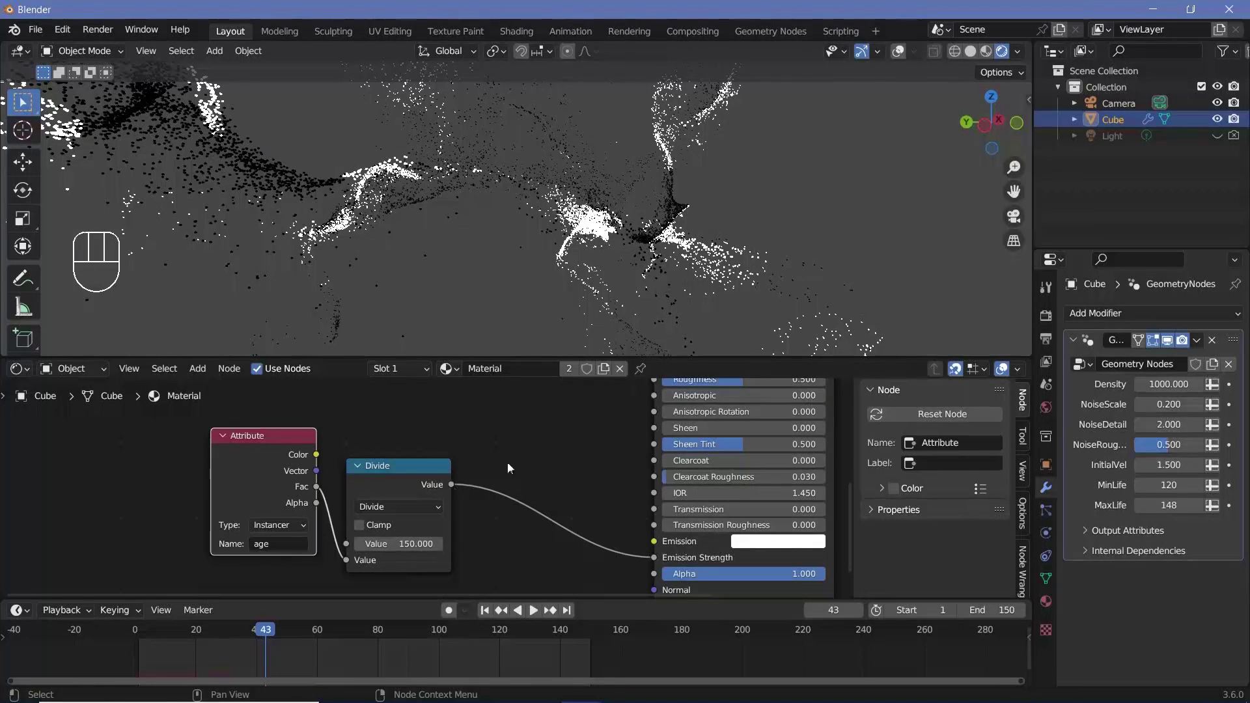
{"action": "left_click", "coordinate": [569, 466]}
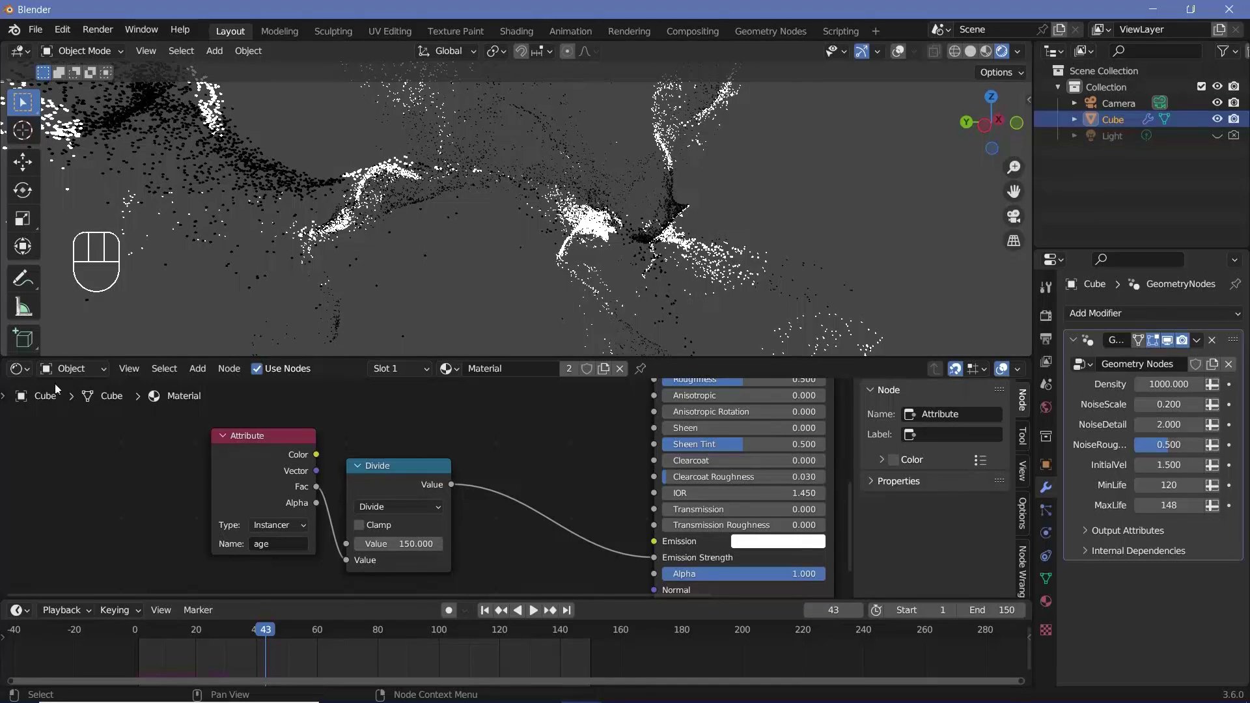
- Switch to the Geometry Node Editor and name the vector Store Named Attribute node's attribute "vel"
{"action": "left_click", "coordinate": [24, 372]}
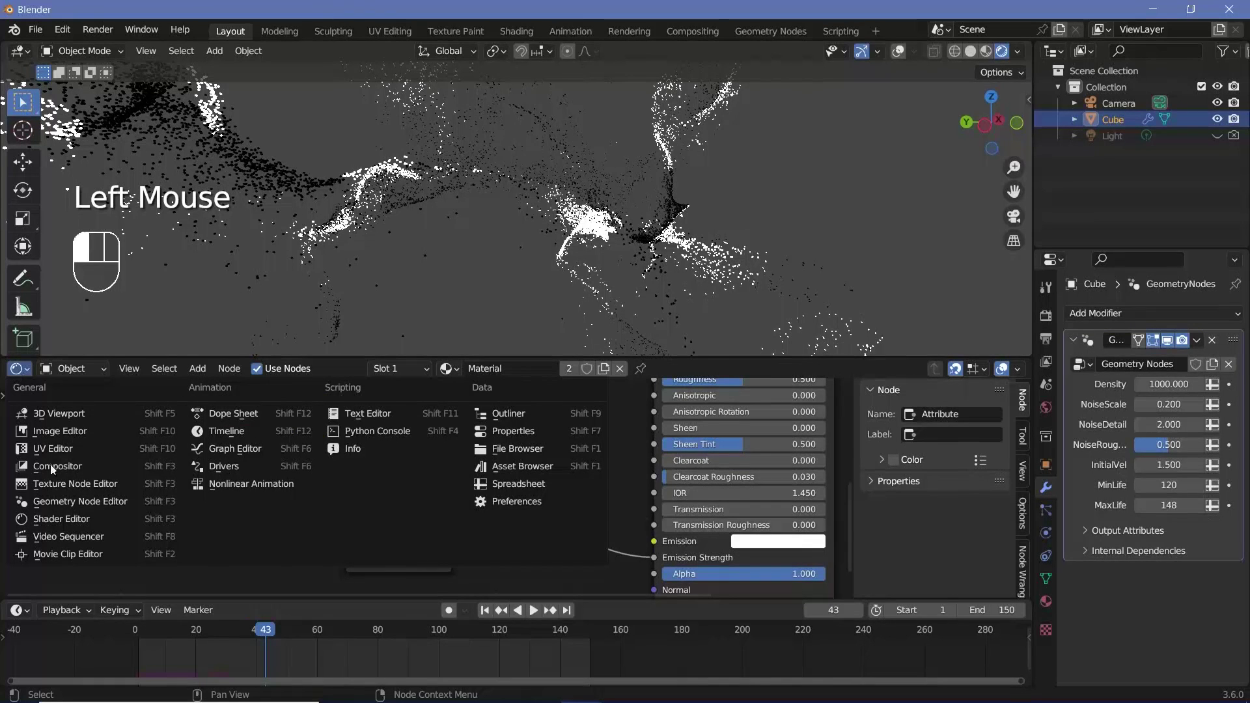
{"action": "left_click", "coordinate": [45, 502]}
{"action": "middle_click_drag", "start_coordinate": [352, 540], "coordinate": [397, 459]}
{"action": "scroll", "coordinate": [397, 459], "scroll_direction": "up", "scroll_amount": 2}
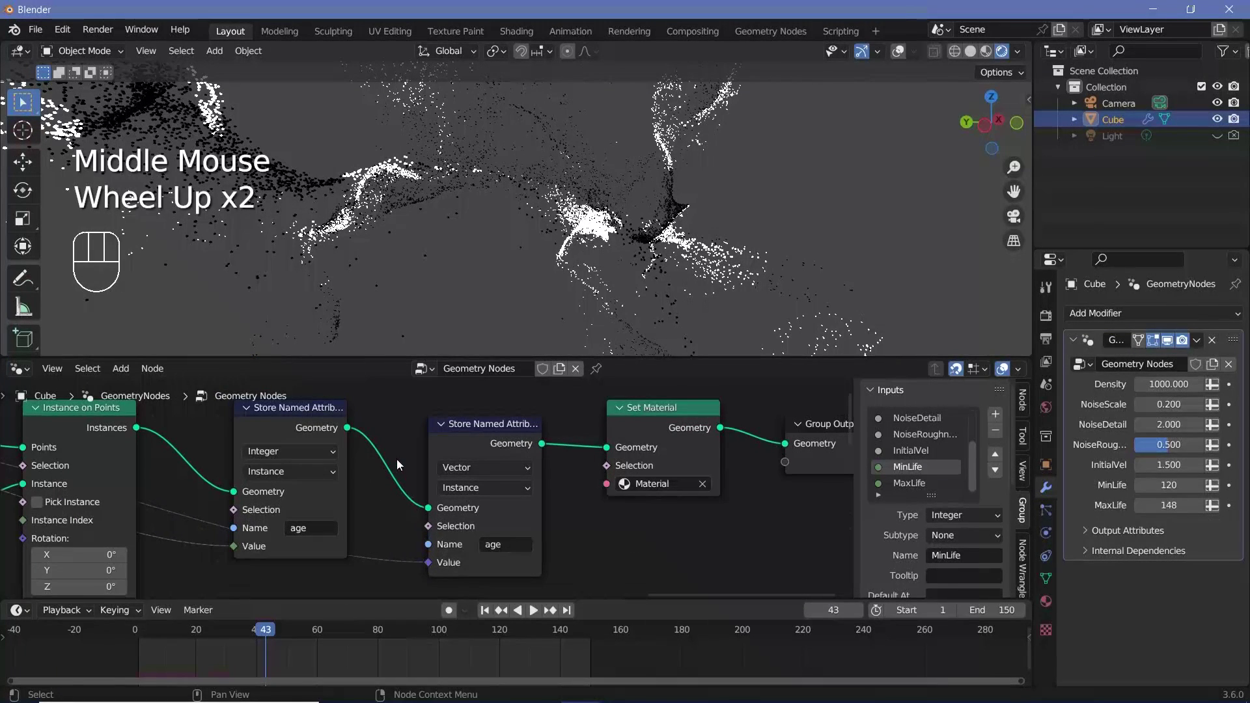
{"action": "double_click", "coordinate": [491, 449]}
{"action": "left_click", "coordinate": [491, 447]}
{"action": "scroll", "coordinate": [490, 447], "scroll_direction": "down", "scroll_amount": 1}
{"action": "middle_click_drag", "start_coordinate": [326, 495], "coordinate": [415, 502]}
{"action": "left_click", "coordinate": [611, 541]}
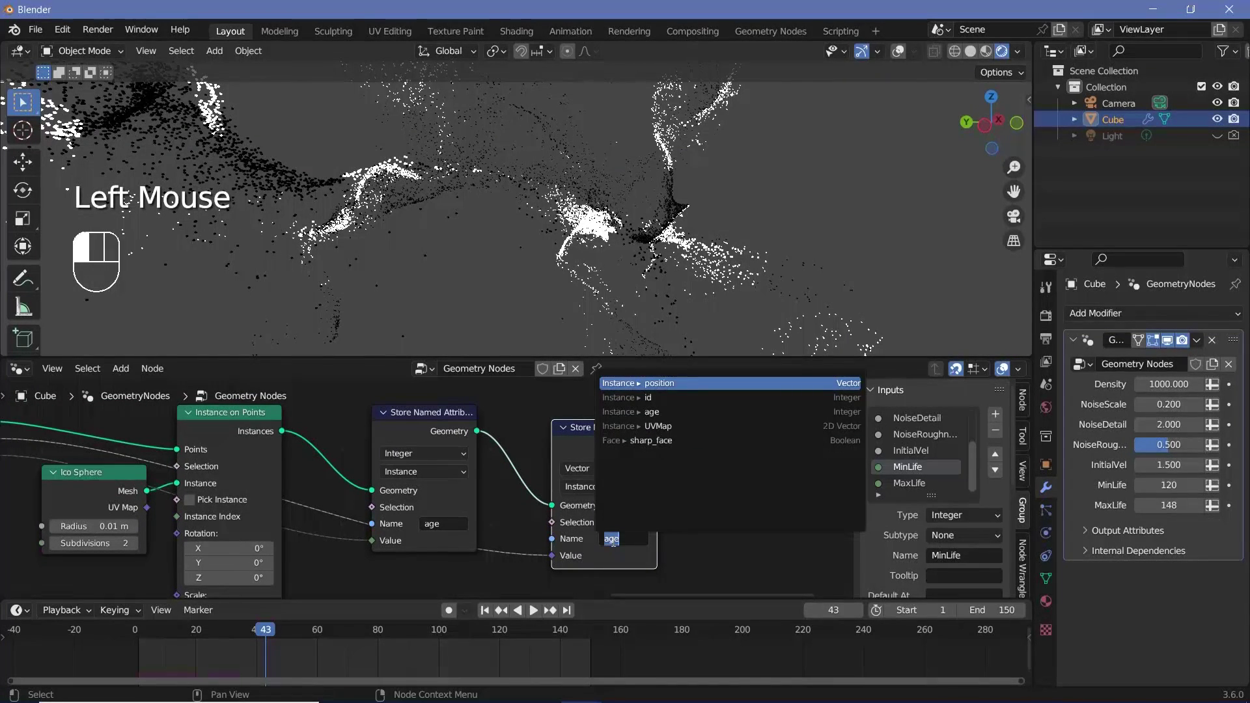
{"action": "type", "text": "vel"}
{"action": "key", "text": "Return"}
- Check the two Store Named Attribute nodes and return the node area to the Shader Editor
{"action": "left_click", "coordinate": [583, 435]}
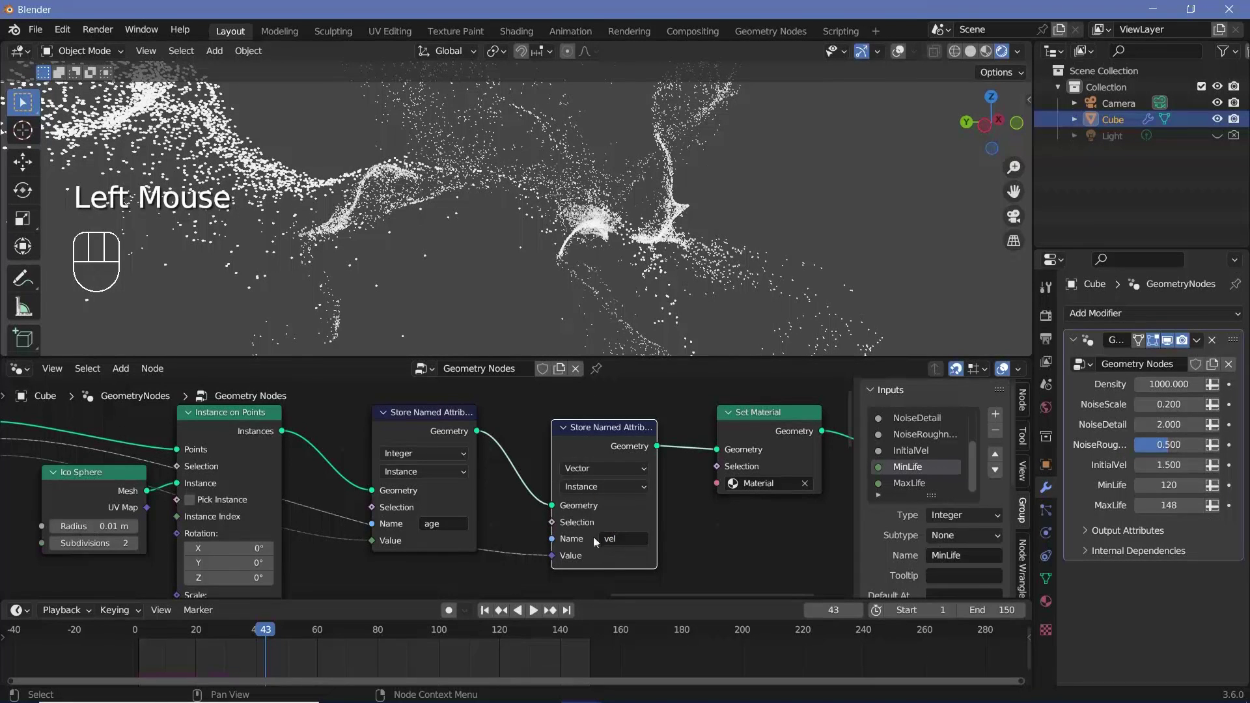
{"action": "left_click", "coordinate": [420, 420]}
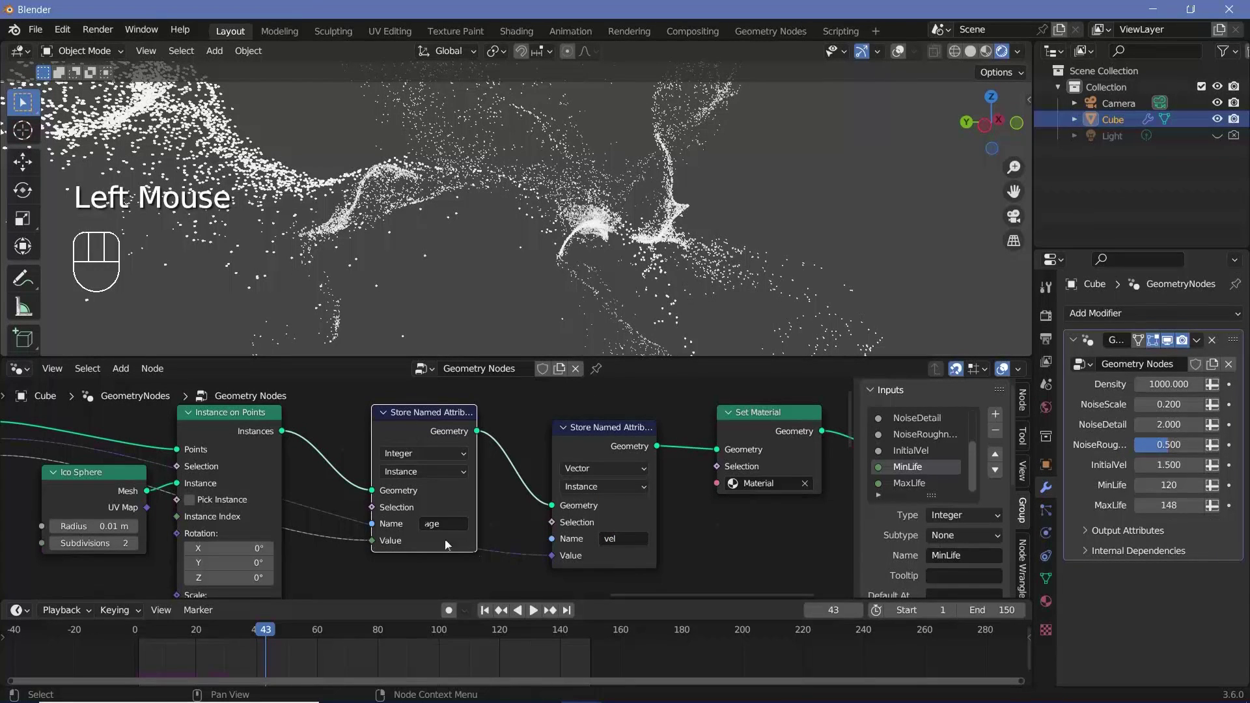
{"action": "left_click", "coordinate": [19, 369]}
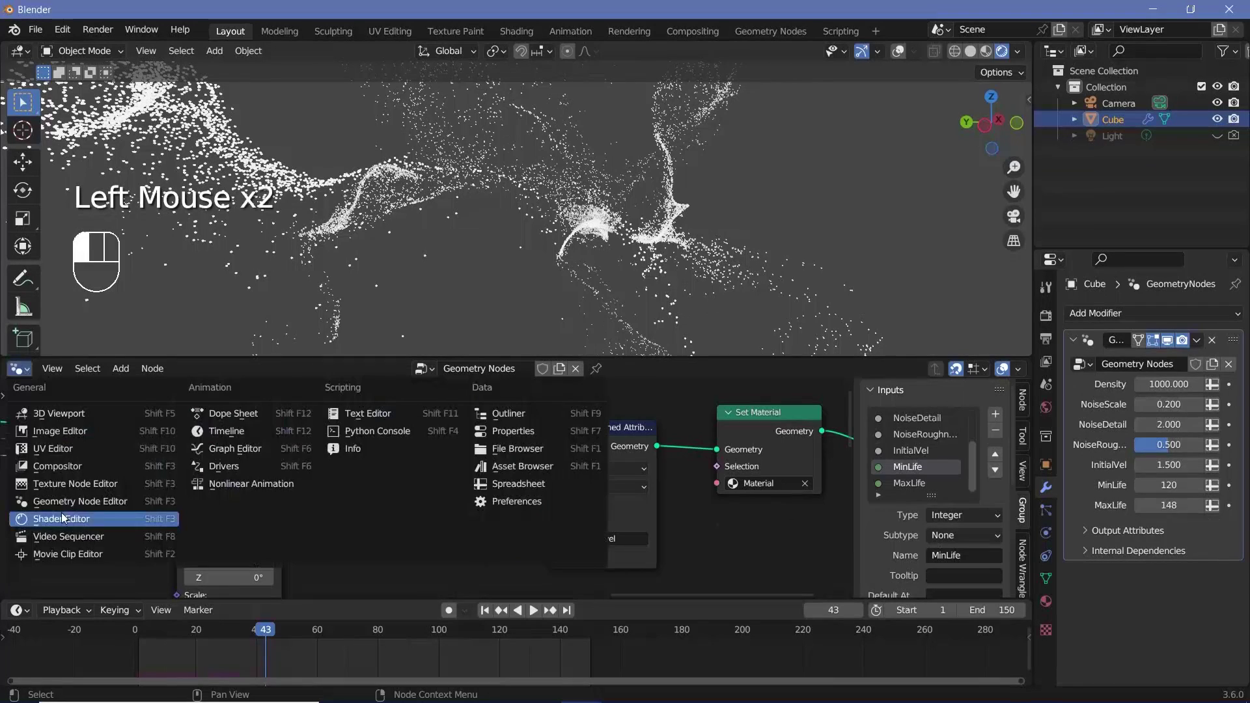
{"action": "left_click", "coordinate": [63, 519]}
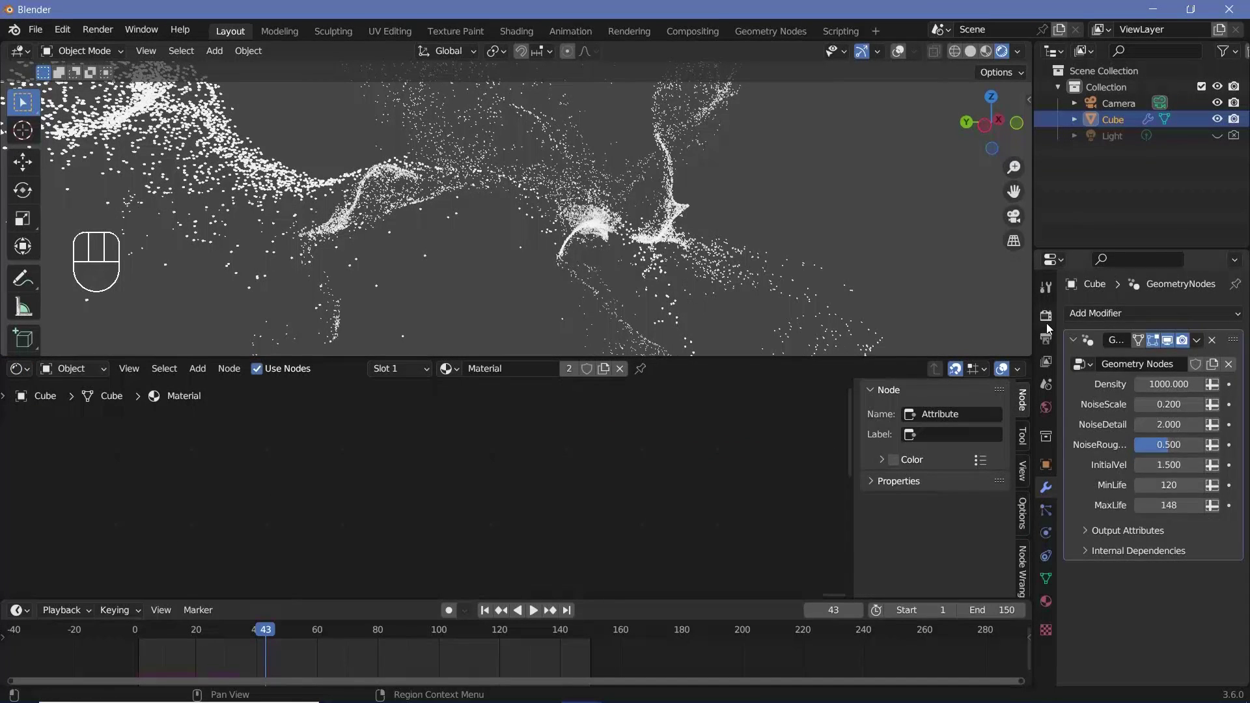
- Enable Bloom in the Eevee render settings and darken the world background color to black
{"action": "left_click", "coordinate": [1046, 321]}
{"action": "left_click", "coordinate": [1085, 448]}
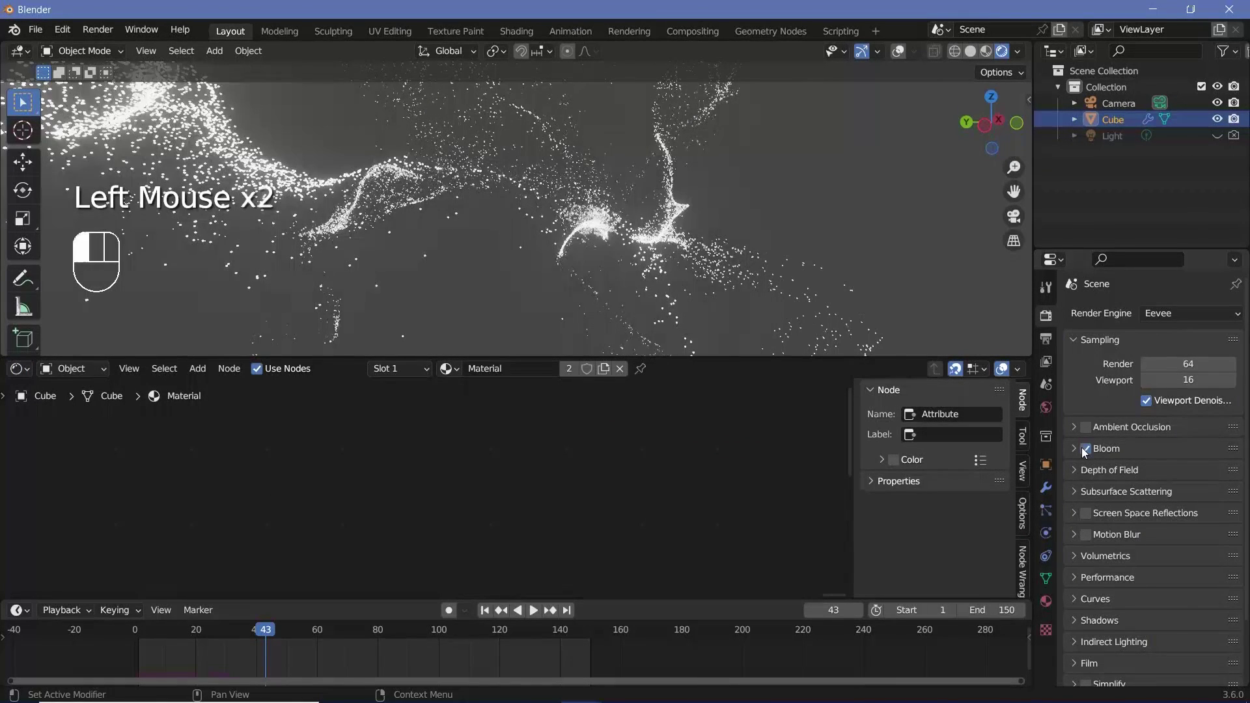
{"action": "left_click", "coordinate": [1046, 407]}
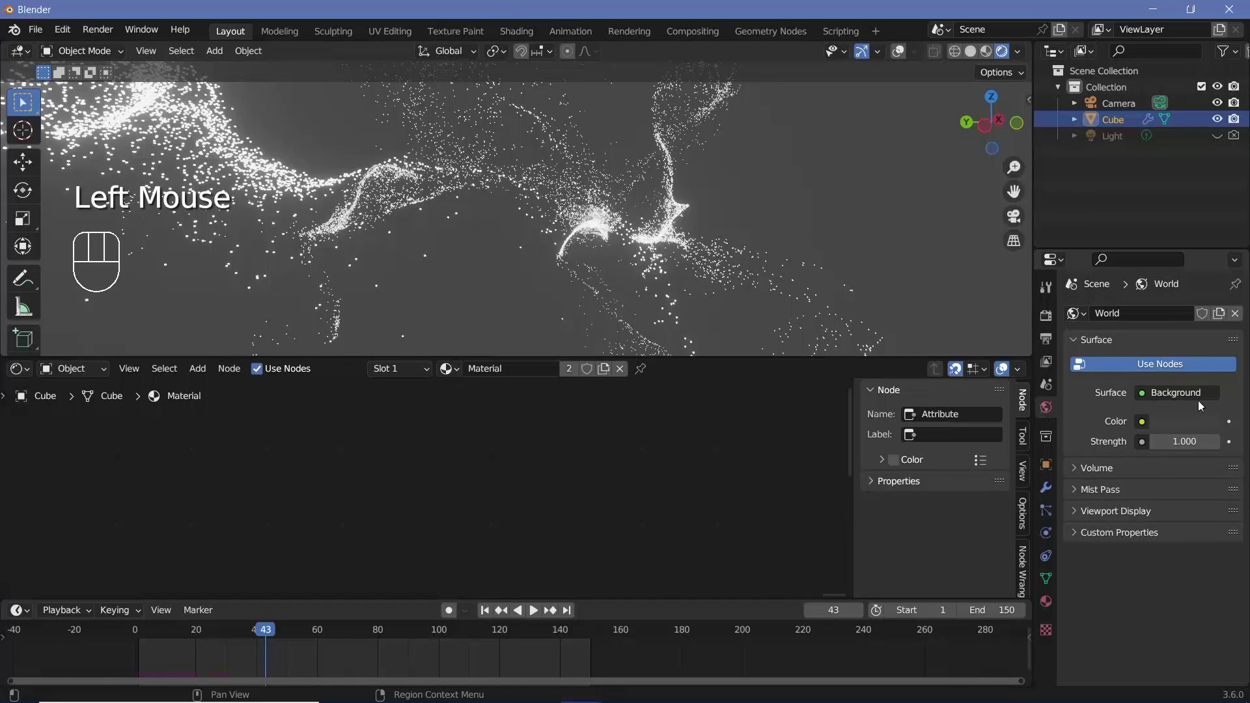
{"action": "left_click", "coordinate": [1191, 420]}
{"action": "left_click_drag", "start_coordinate": [1208, 279], "coordinate": [1209, 306]}
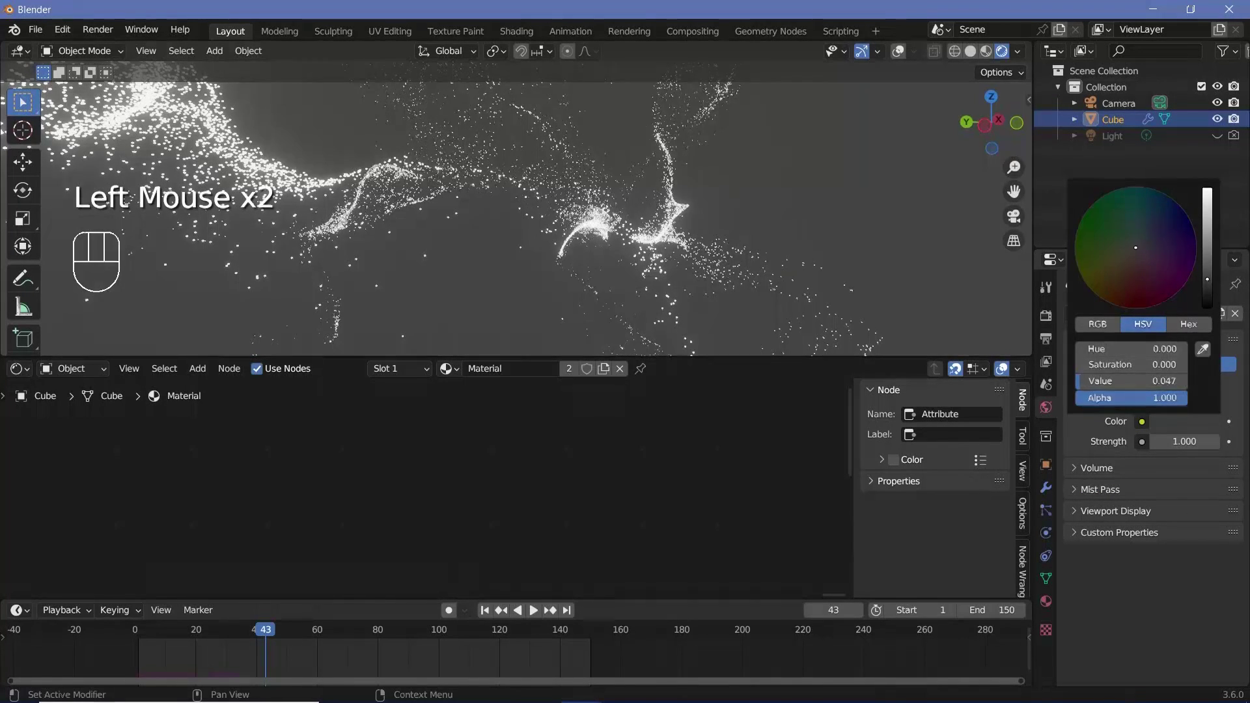
- Clear the camera's location and rotation, and rotate it 90° around the global X axis
{"action": "left_click", "coordinate": [1120, 107]}
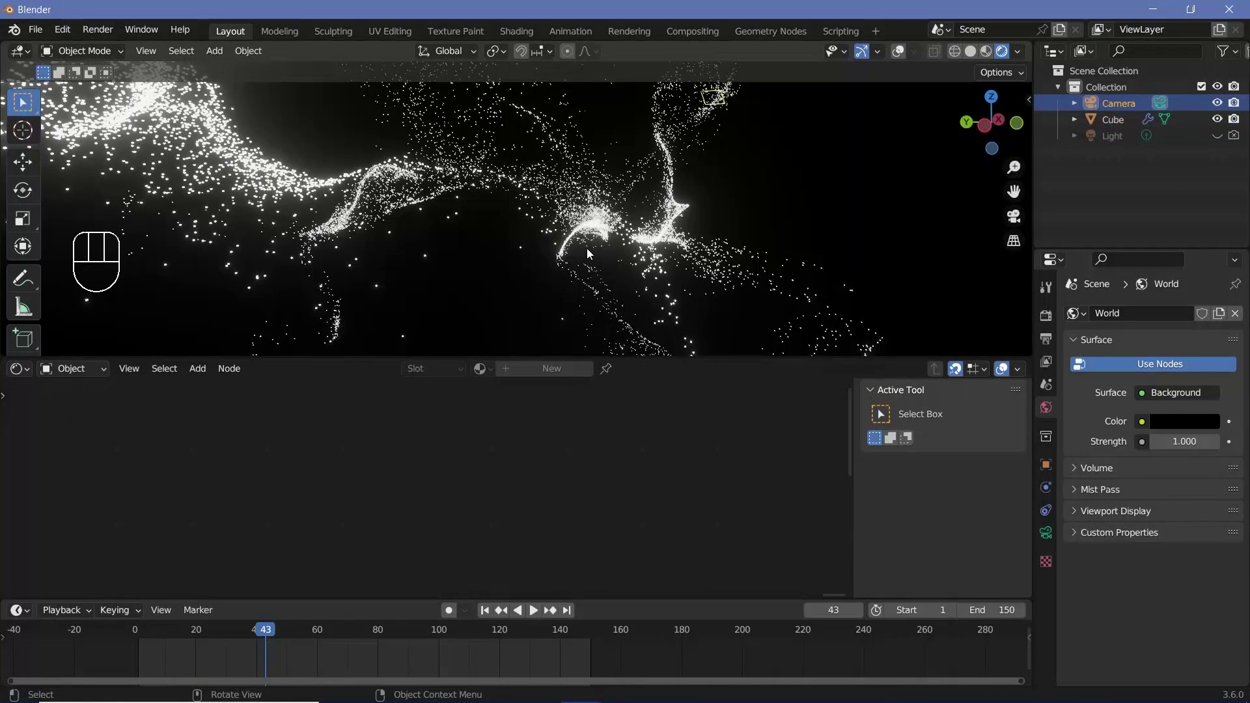
{"action": "key", "text": "alt+g"}
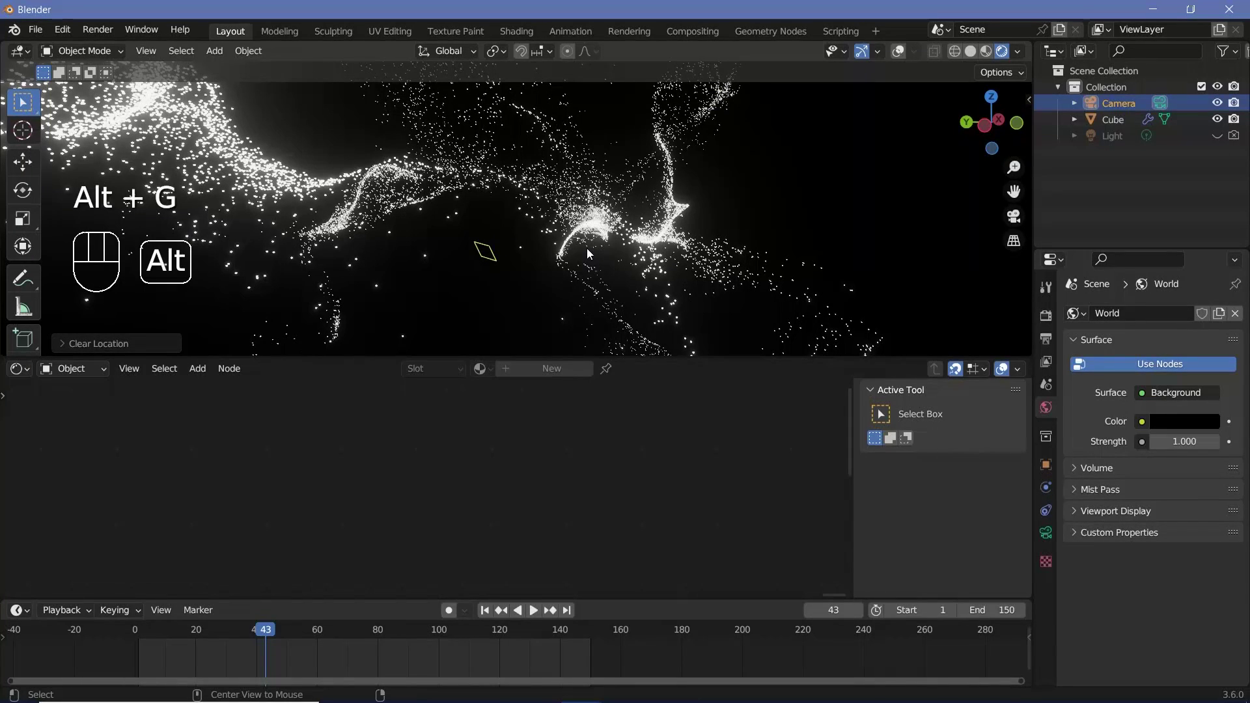
{"action": "key", "text": "alt+r"}
{"action": "type", "text": "rx90"}
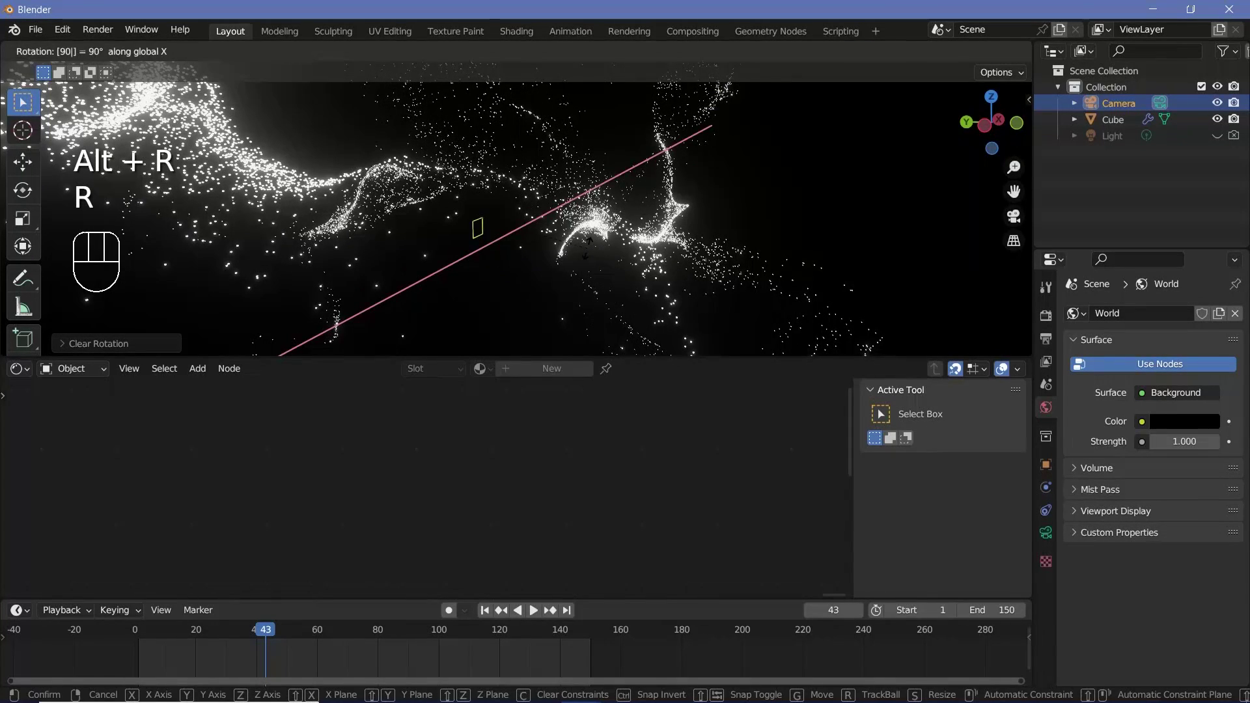
{"action": "key", "text": "Return"}
- Look through the camera and pull it back along the global Y axis to frame the particles
{"action": "key", "text": "KP_0"}
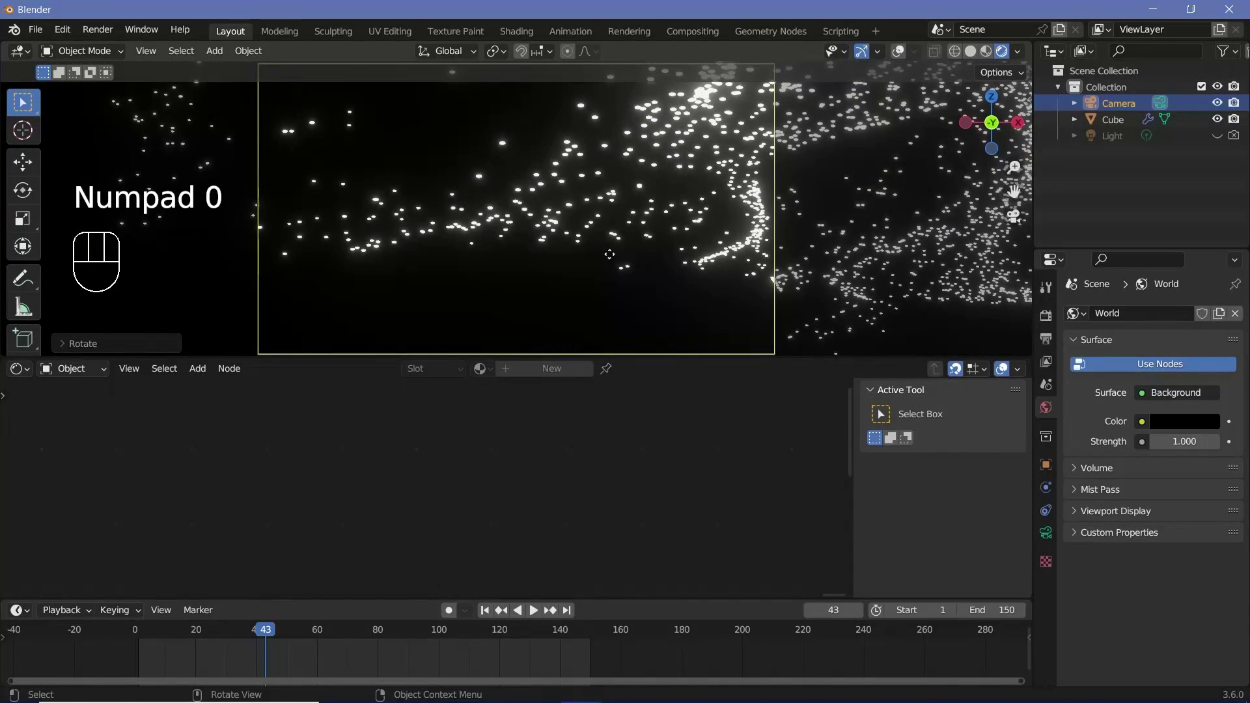
{"action": "key", "text": "g"}
{"action": "key", "text": "y"}
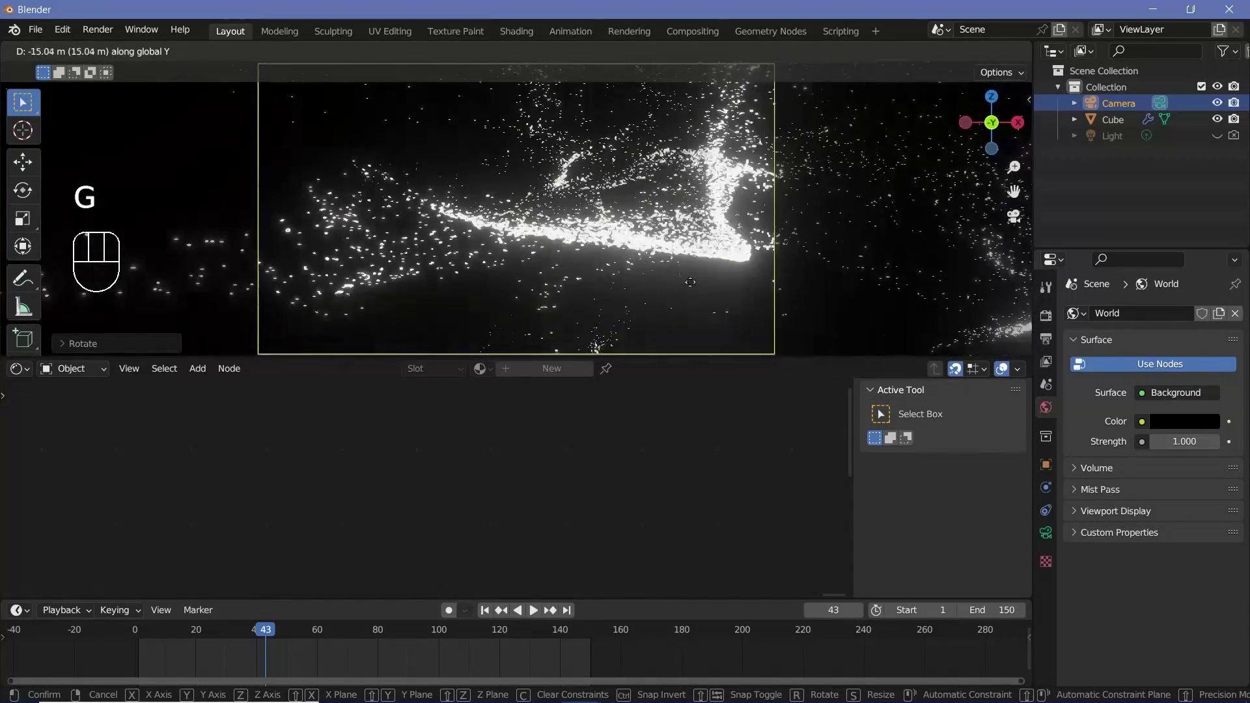
{"action": "left_click", "coordinate": [830, 340]}
- Play and pause the animation to examine the particle motion within the camera frame
{"action": "key", "text": "space"}
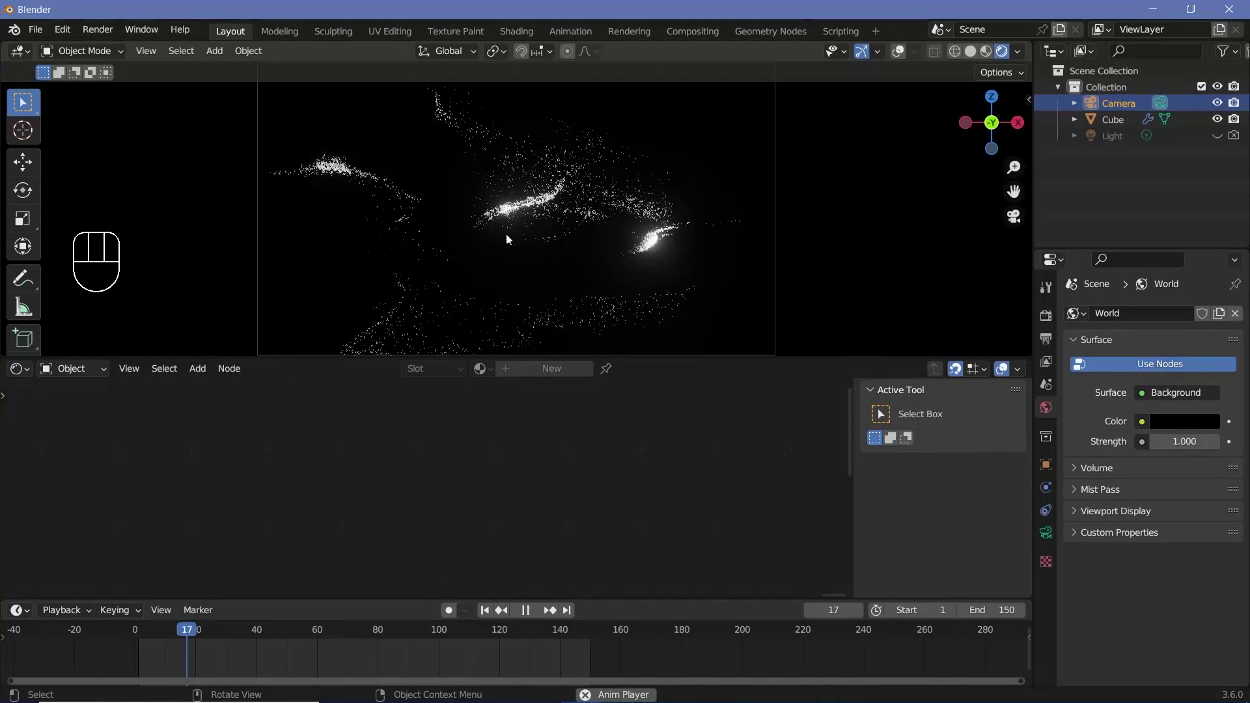
{"action": "key", "text": "space"}
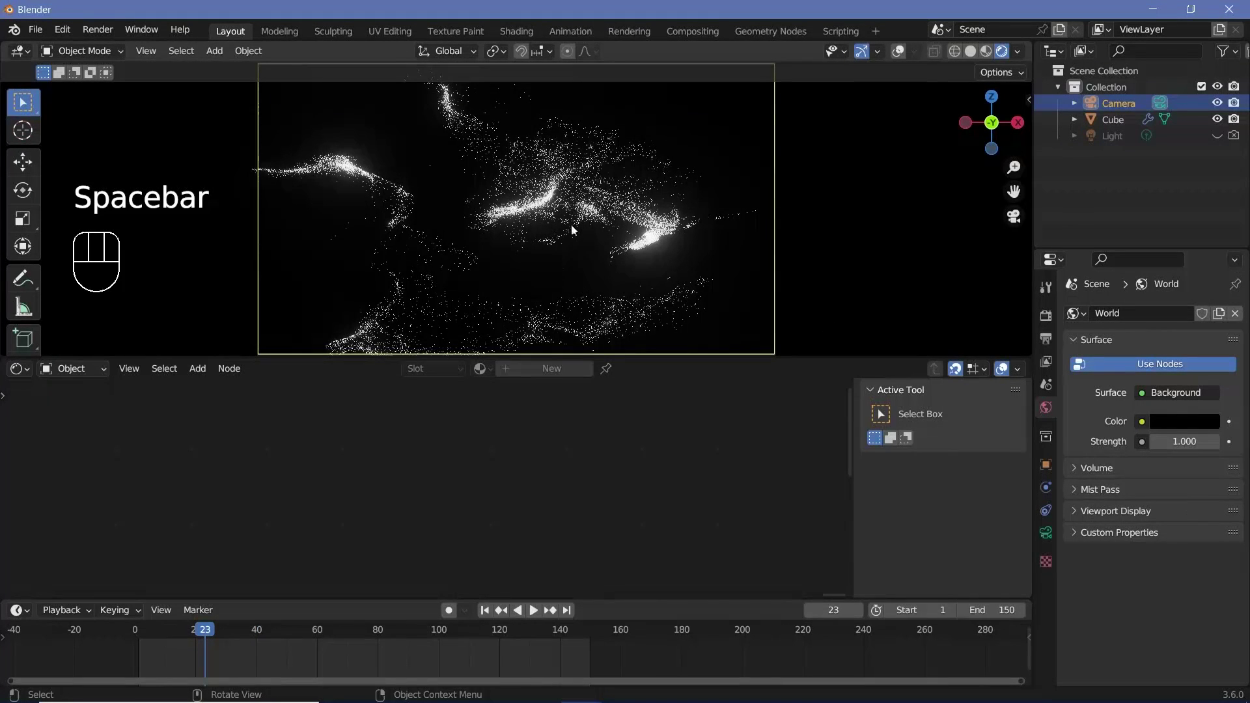
{"action": "key", "text": "space"}
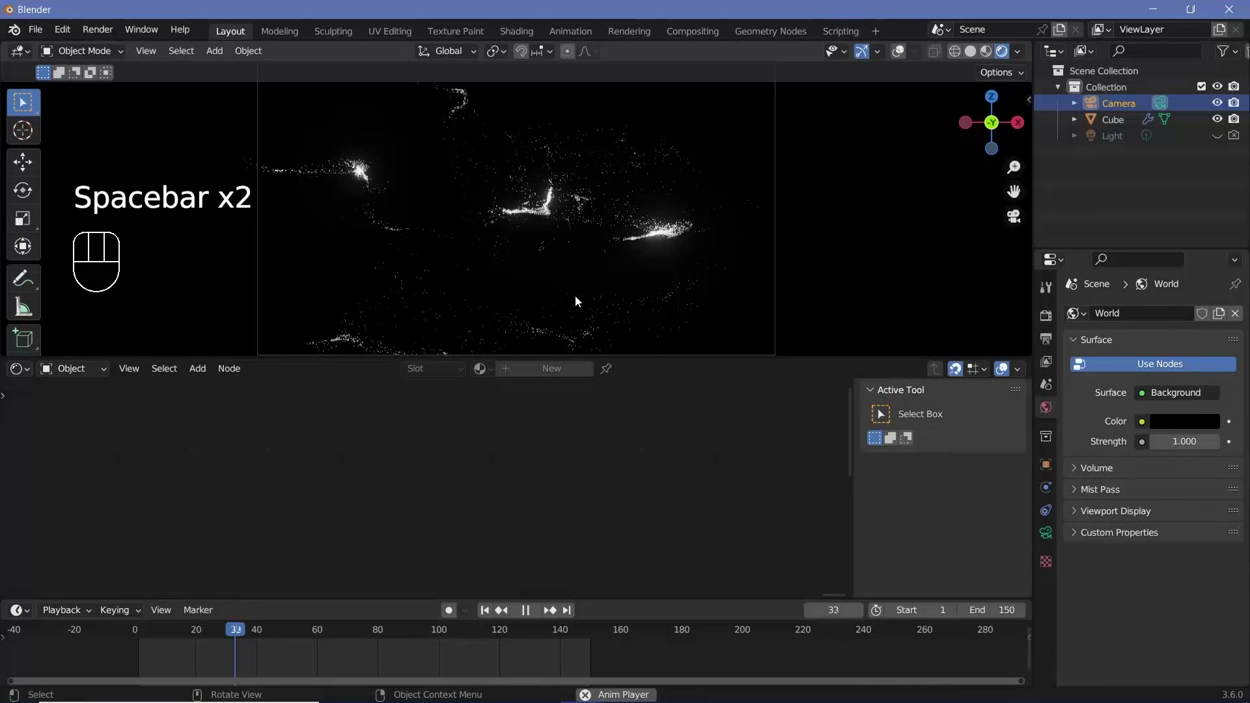
{"action": "key", "text": "space"}
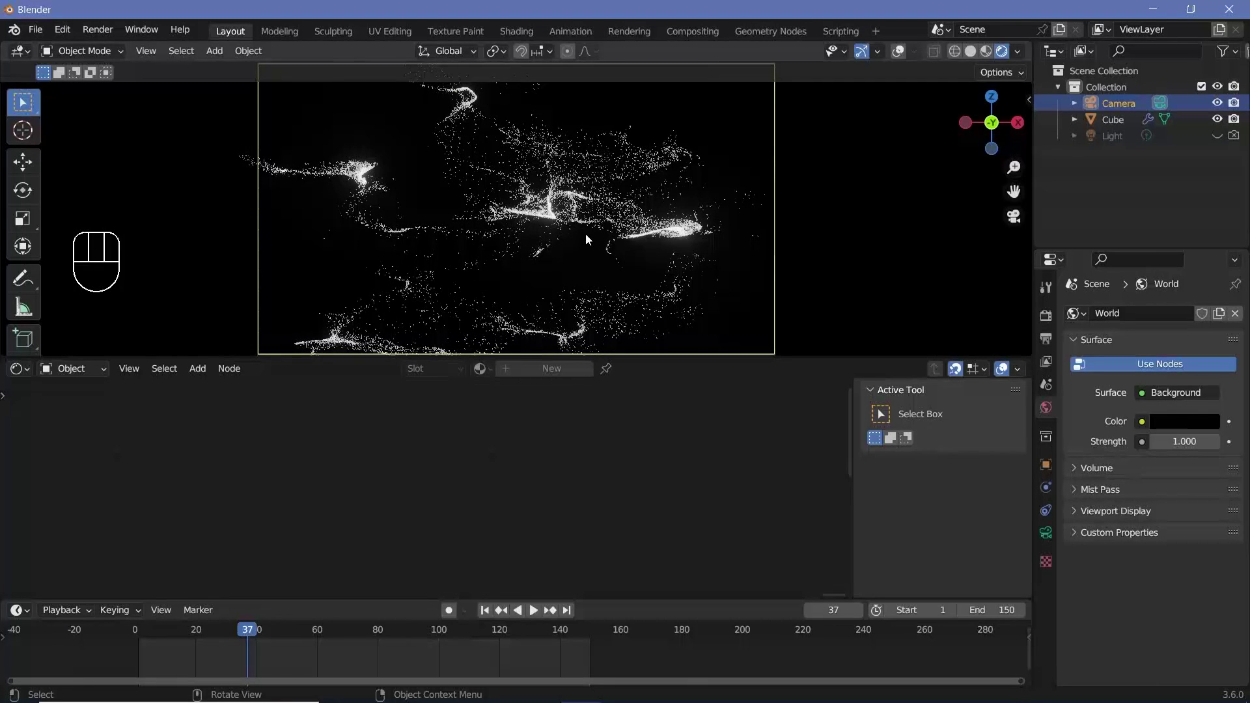
{"action": "key", "text": "space"}
{"action": "key", "text": "space"}
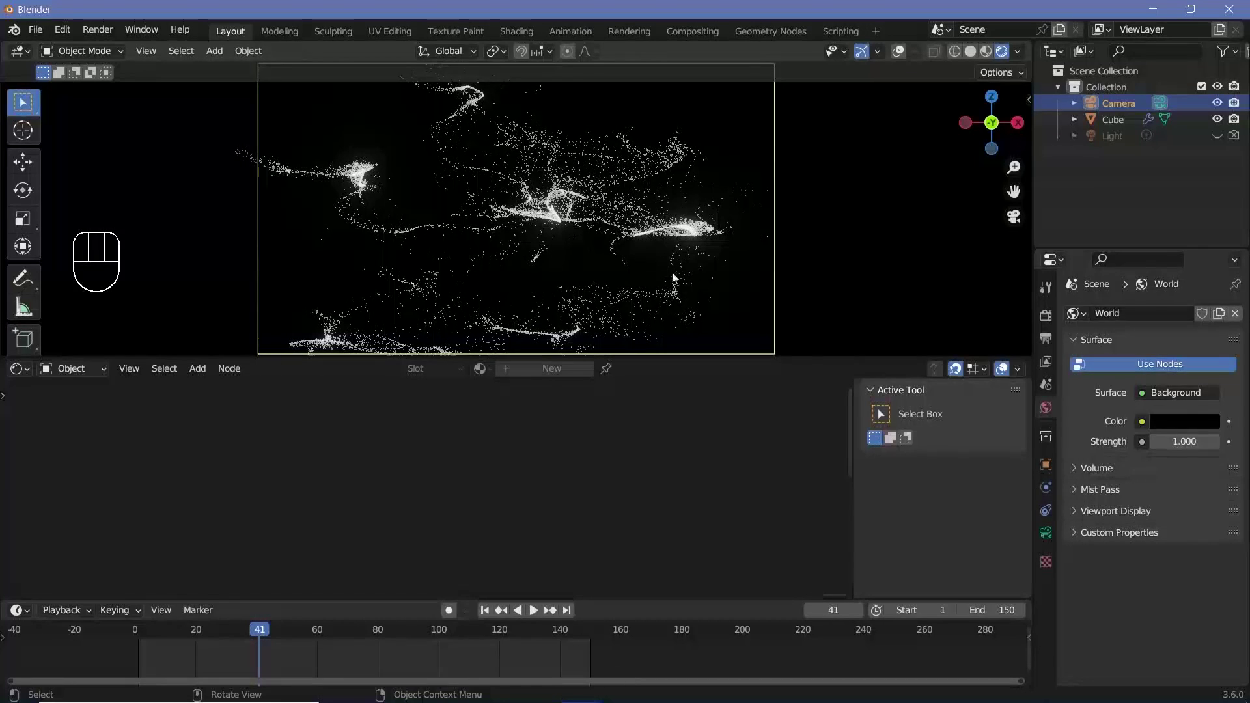
- Show the viewport-disable toggles in the Outliner and hide the Cube from both viewports and renders
{"action": "left_click", "coordinate": [1227, 51]}
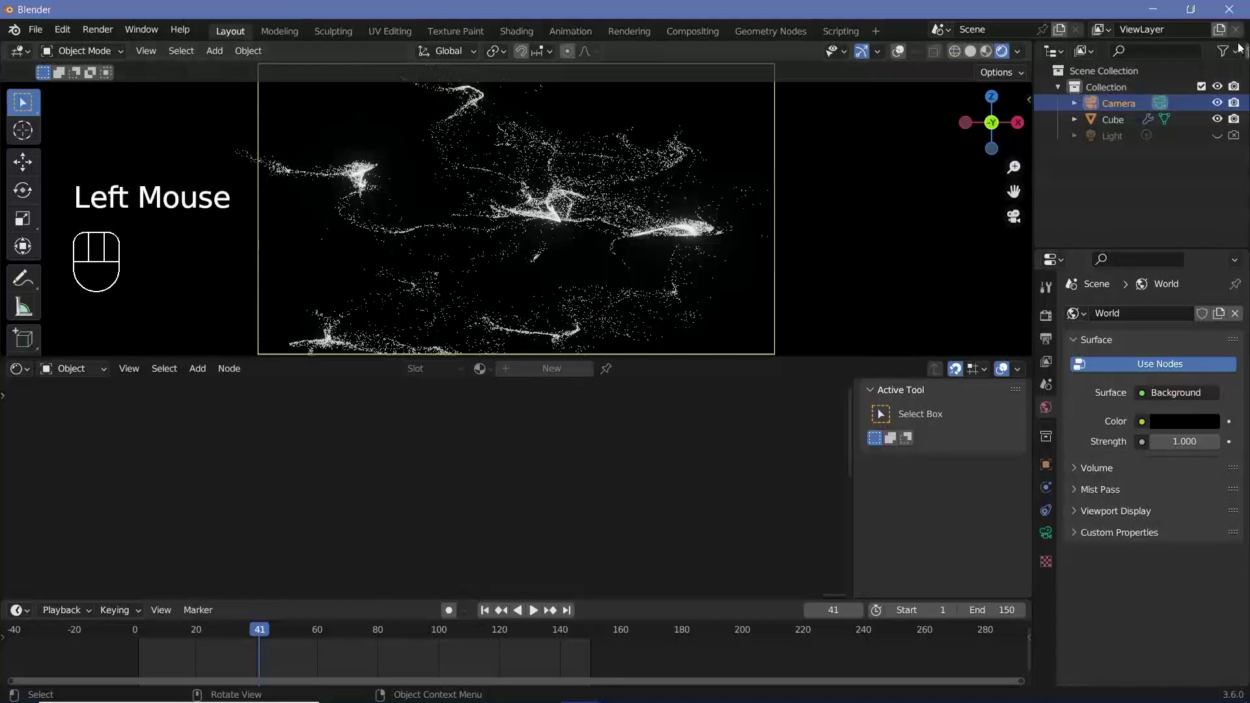
{"action": "left_click", "coordinate": [1227, 51]}
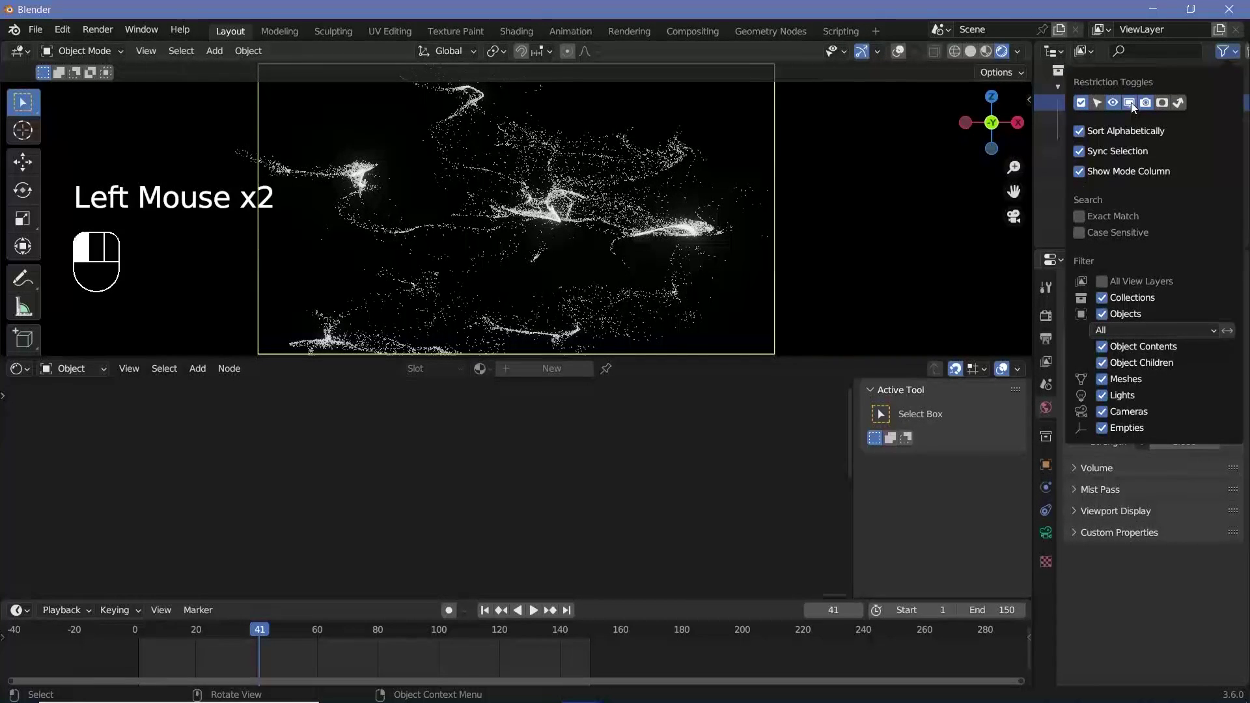
{"action": "left_click", "coordinate": [1217, 119]}
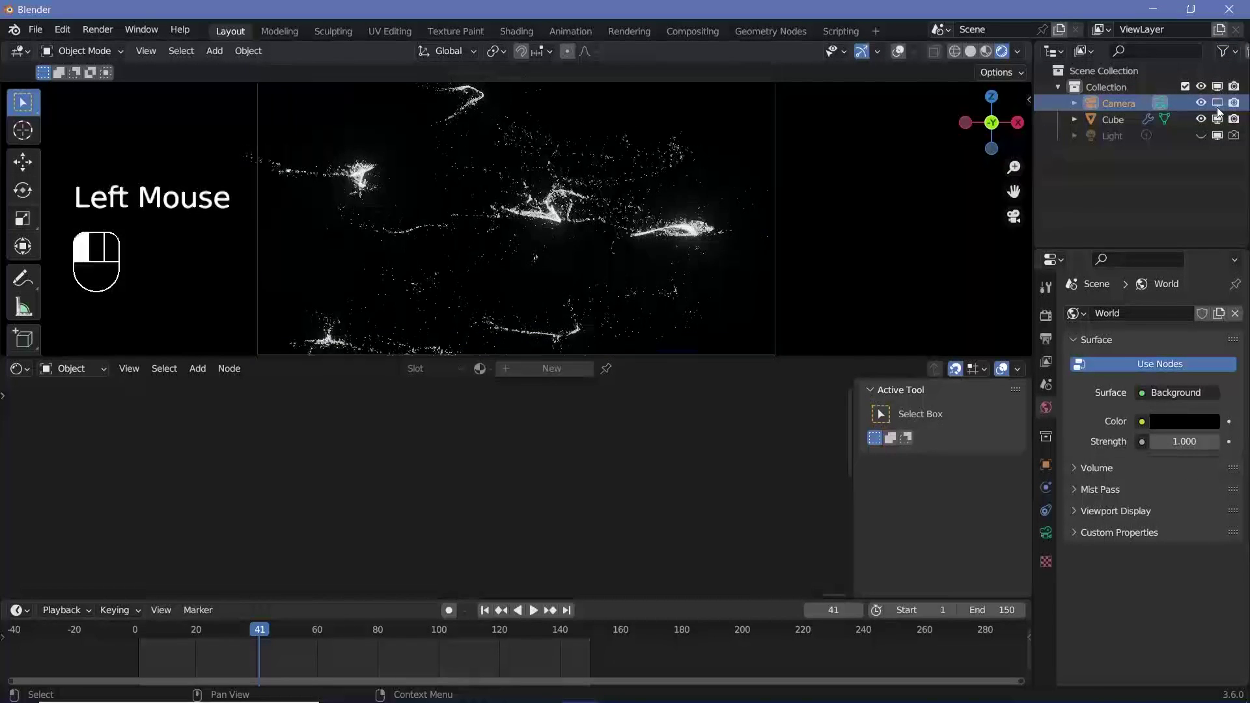
{"action": "double_click", "coordinate": [1217, 119]}
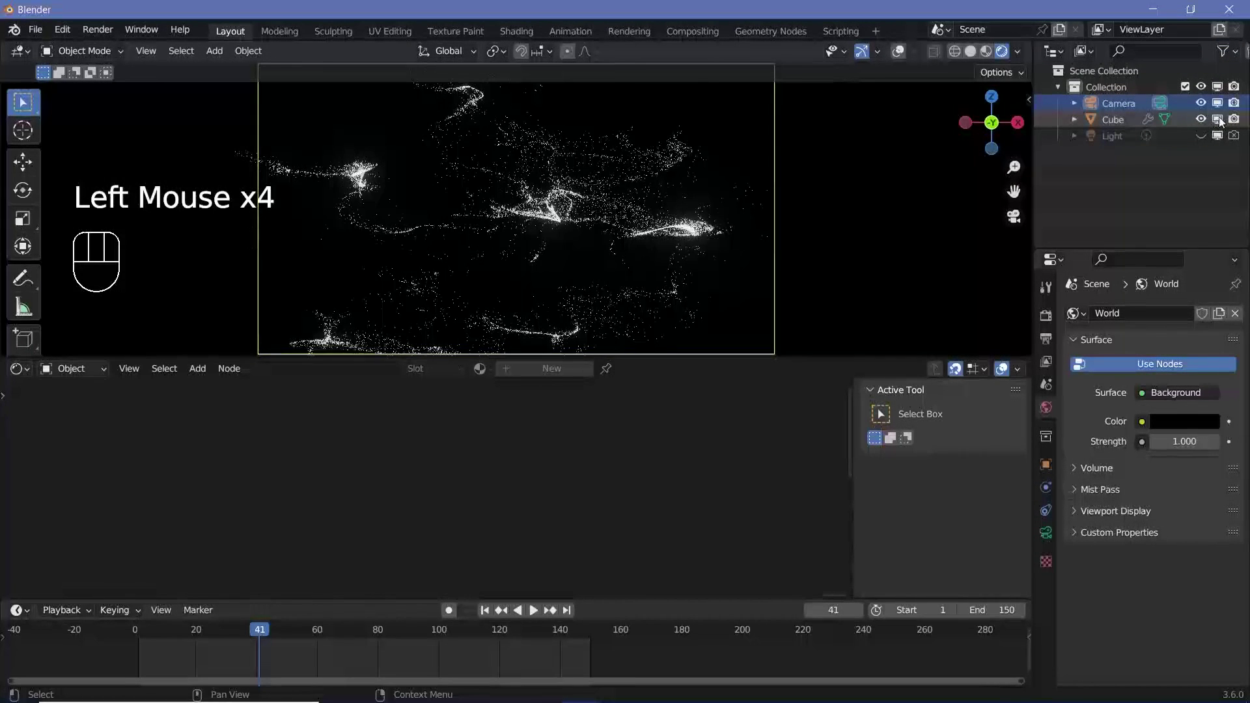
{"action": "left_click", "coordinate": [1201, 119]}
{"action": "left_click", "coordinate": [1234, 119]}
- Add a torus, show it in solid shading, and rotate it 90° around the global X axis
{"action": "key", "text": "shift+a"}
{"action": "mouse_move", "coordinate": [550, 239]}
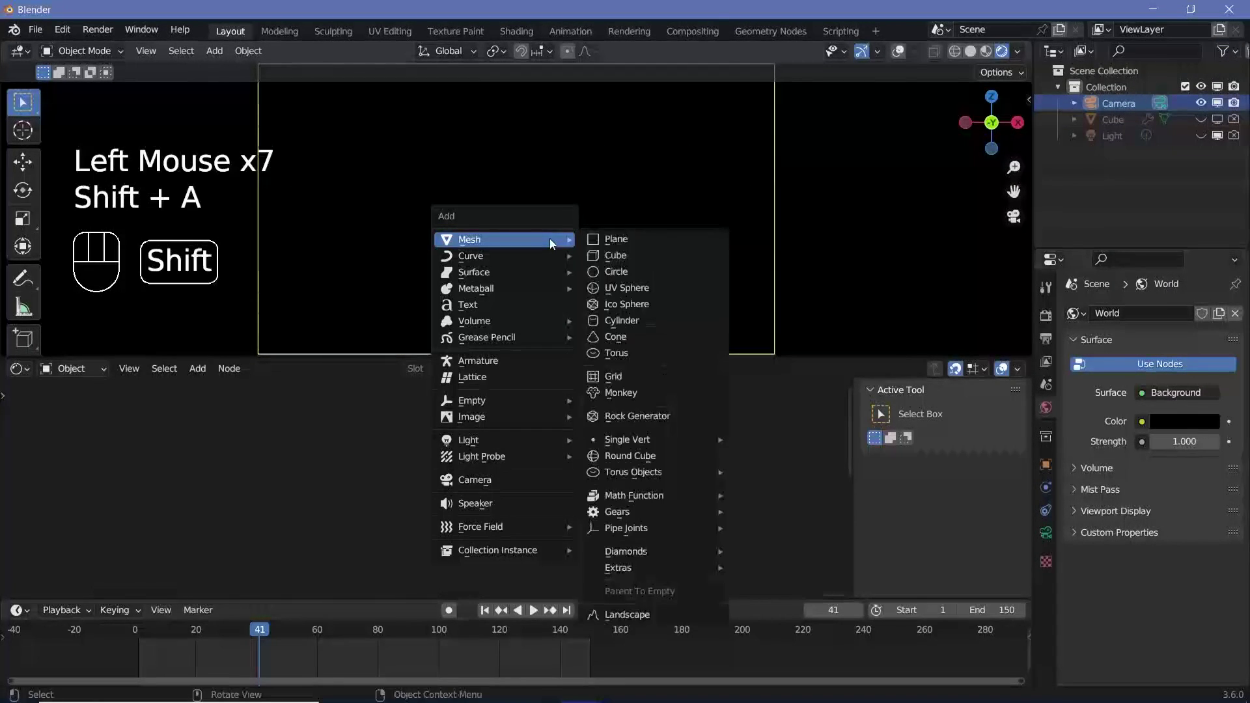
{"action": "left_click", "coordinate": [616, 353]}
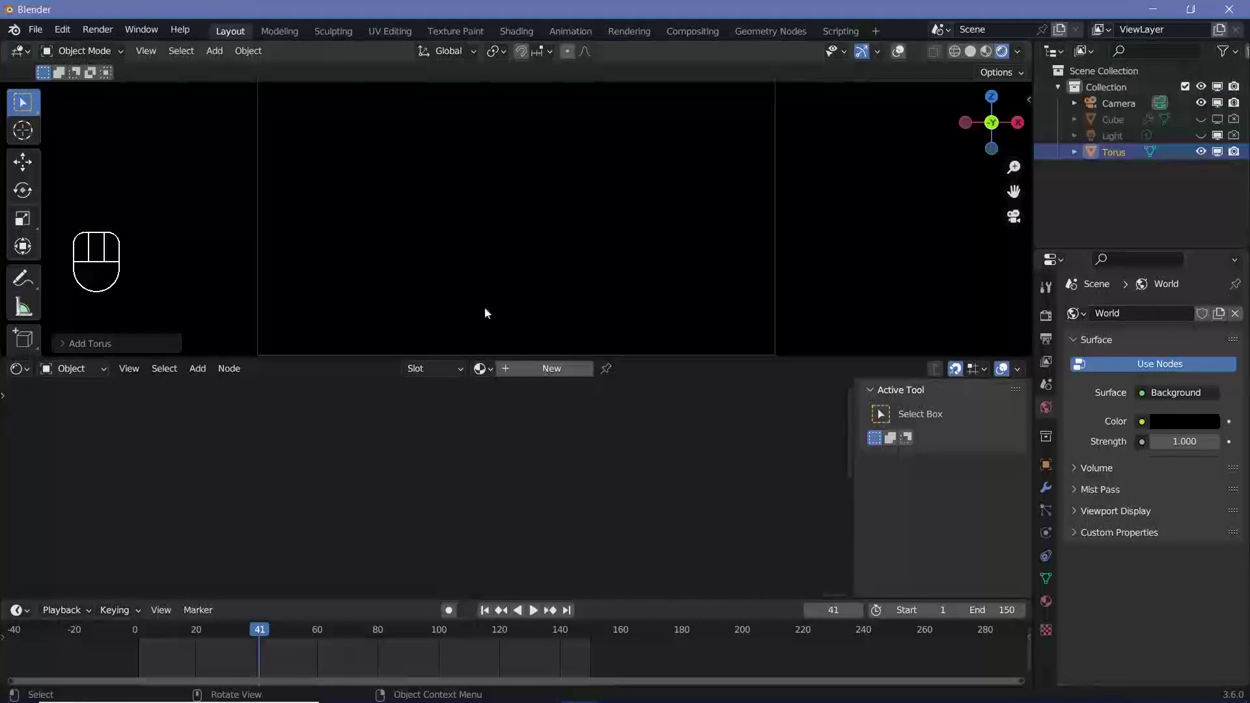
{"action": "left_click", "coordinate": [518, 212]}
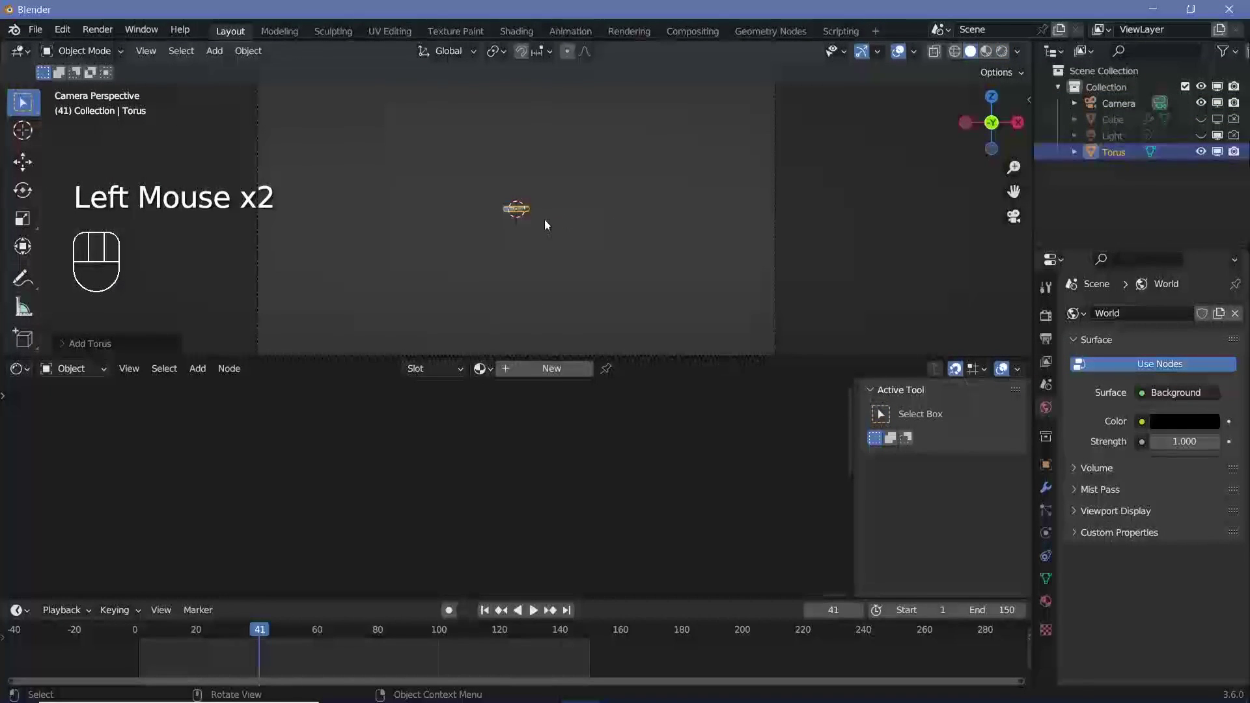
{"action": "key", "text": "r"}
{"action": "key", "text": "x"}
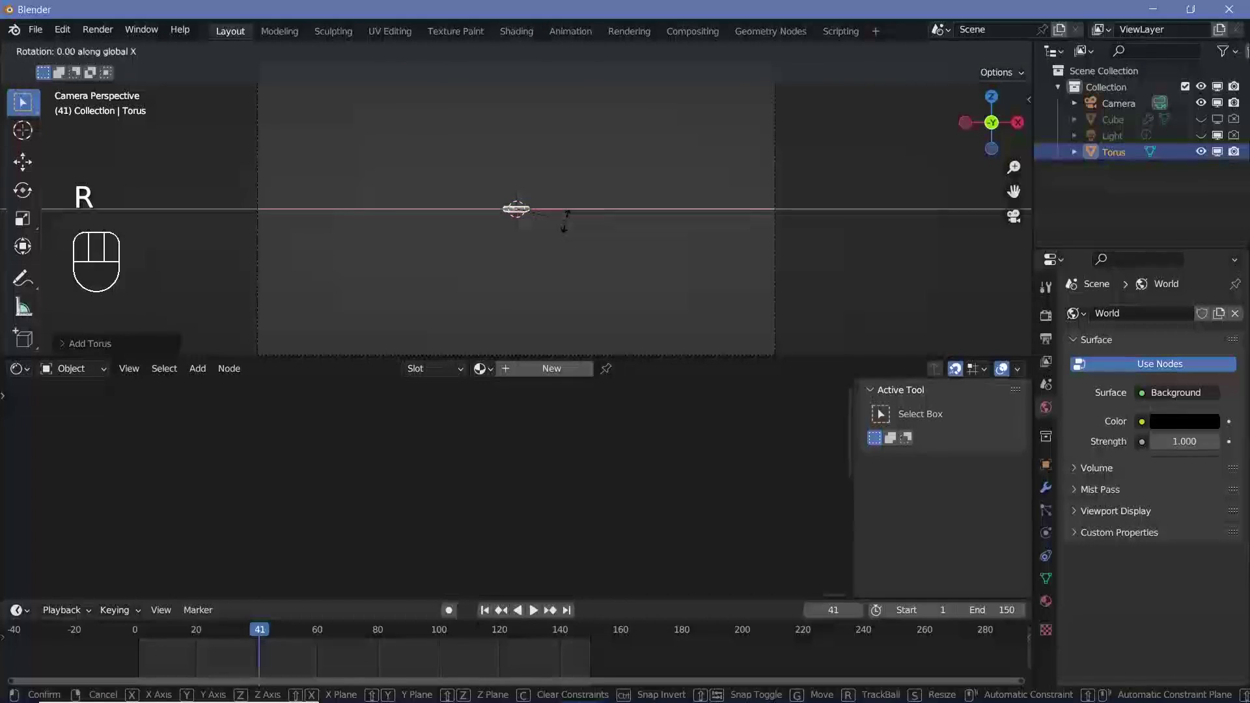
{"action": "key", "text": "9"}
{"action": "key", "text": "0"}
{"action": "key", "text": "Return"}
- Add a level 2 Subdivision Surface to the torus and scale it to a moderate size in the camera frame
{"action": "key", "text": "s"}
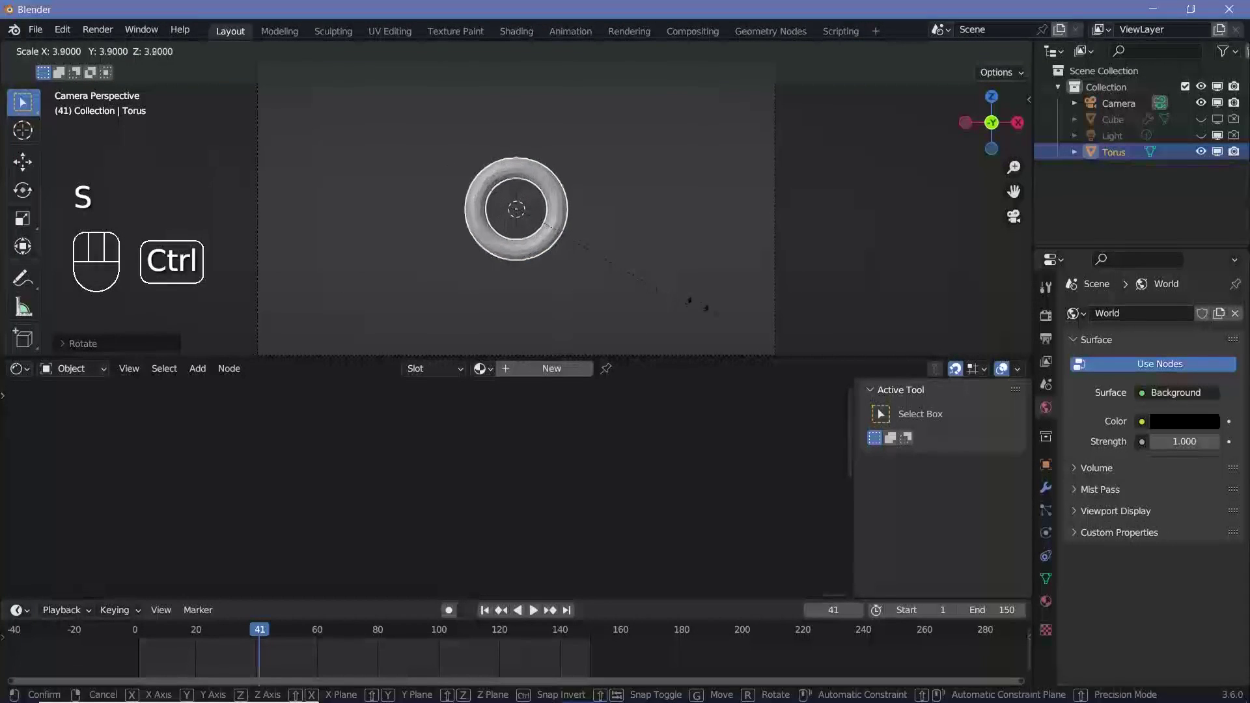
{"action": "left_click", "coordinate": [590, 311], "text": "ctrl"}
{"action": "key", "text": "ctrl+2"}
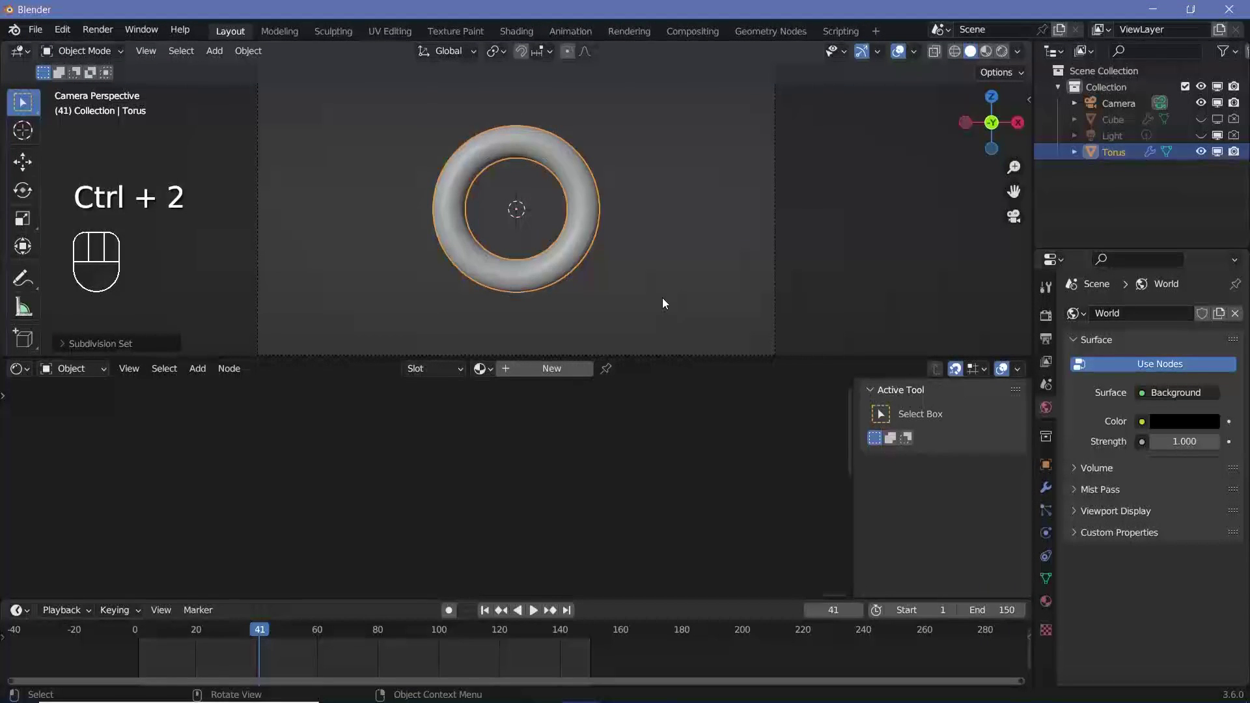
{"action": "key", "text": "s"}
{"action": "left_click", "coordinate": [589, 255]}
- Add a Geometry Nodes modifier to the torus and assign it the existing Geometry Nodes tree
{"action": "left_click", "coordinate": [1046, 487]}
{"action": "left_click", "coordinate": [1086, 315]}
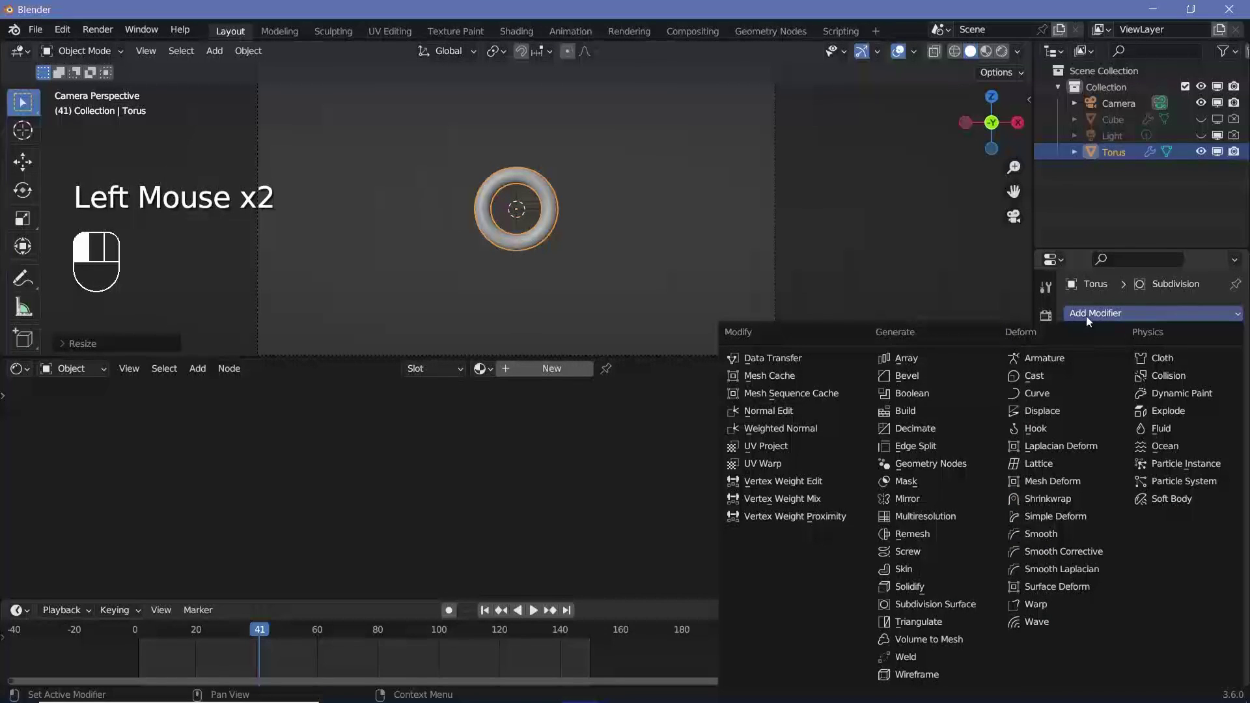
{"action": "left_click", "coordinate": [924, 463]}
{"action": "left_click", "coordinate": [1079, 493]}
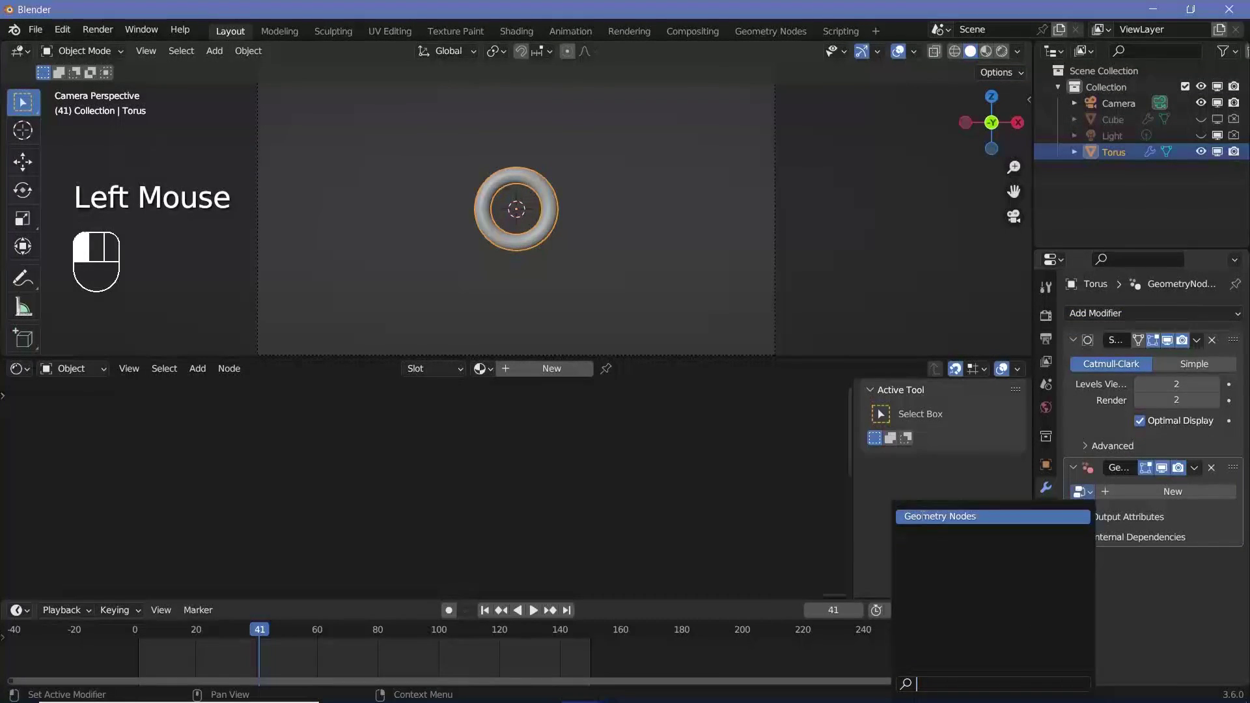
{"action": "left_click", "coordinate": [922, 516]}
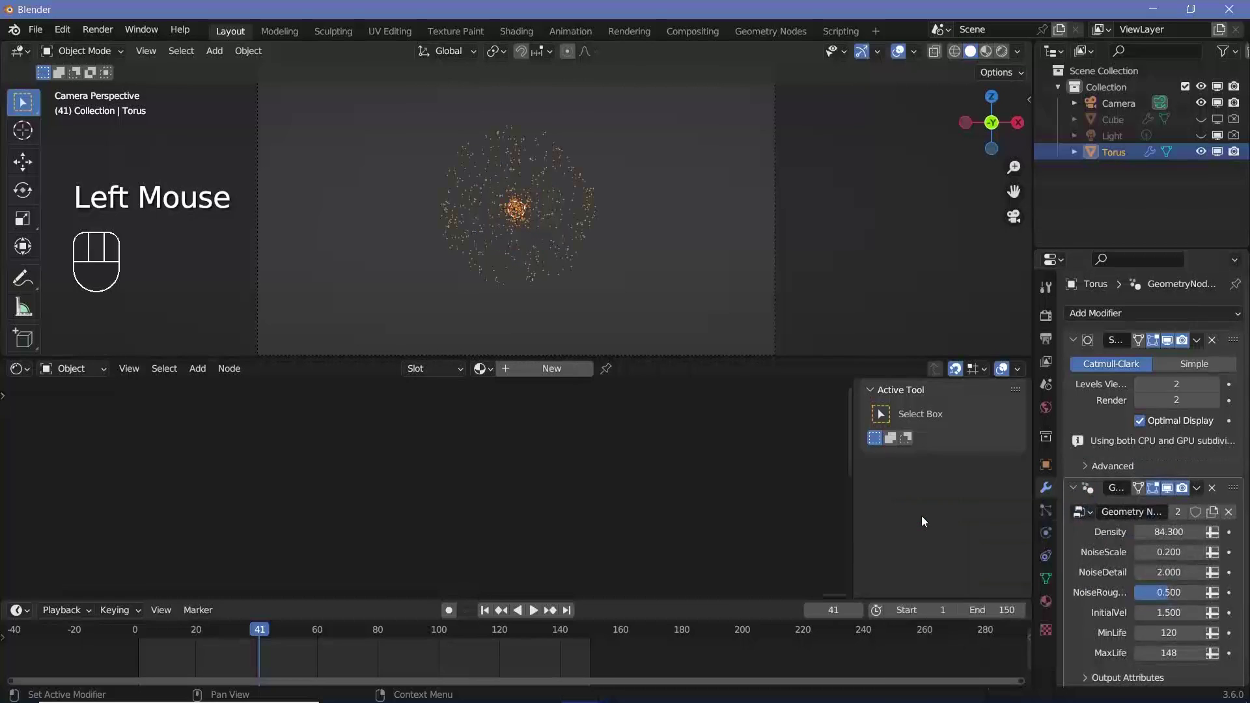
- Switch the viewport to rendered shading and restart the torus simulation, stepping it forward to frame 5
{"action": "left_click", "coordinate": [134, 634]}
{"action": "key", "text": "space"}
{"action": "key", "text": "space"}
{"action": "left_click", "coordinate": [987, 51]}
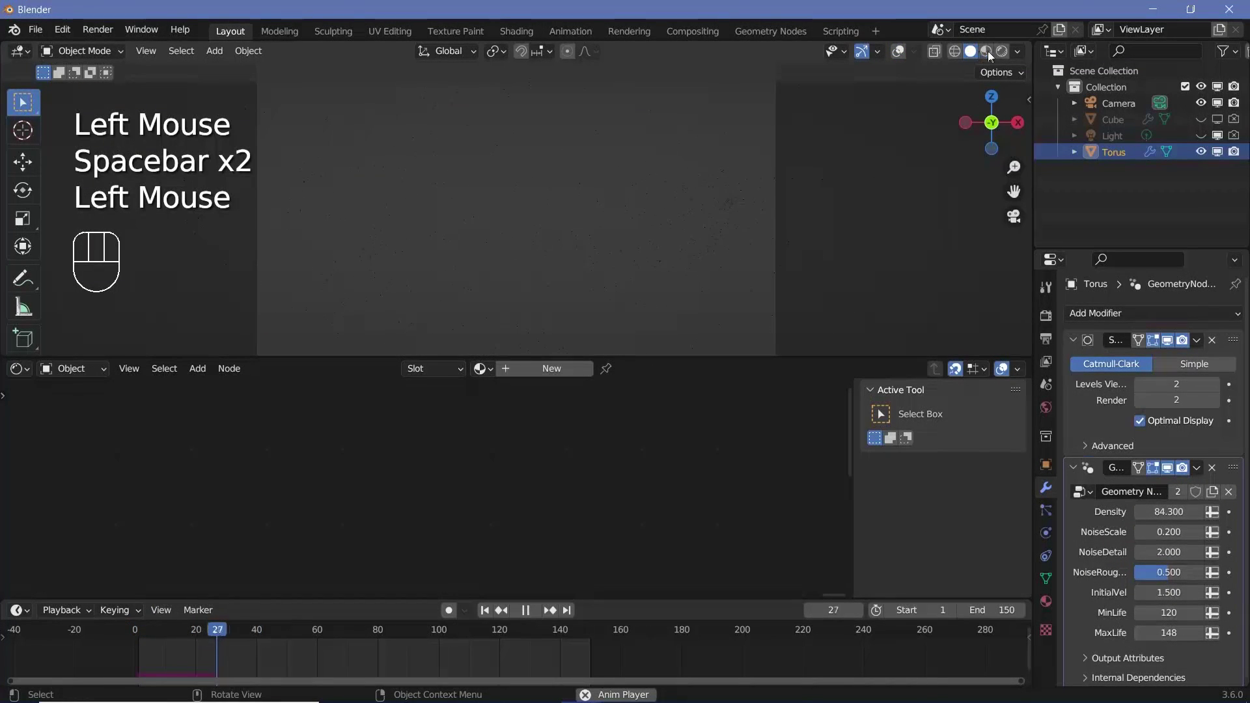
{"action": "left_click", "coordinate": [1002, 51]}
{"action": "key", "text": "space"}
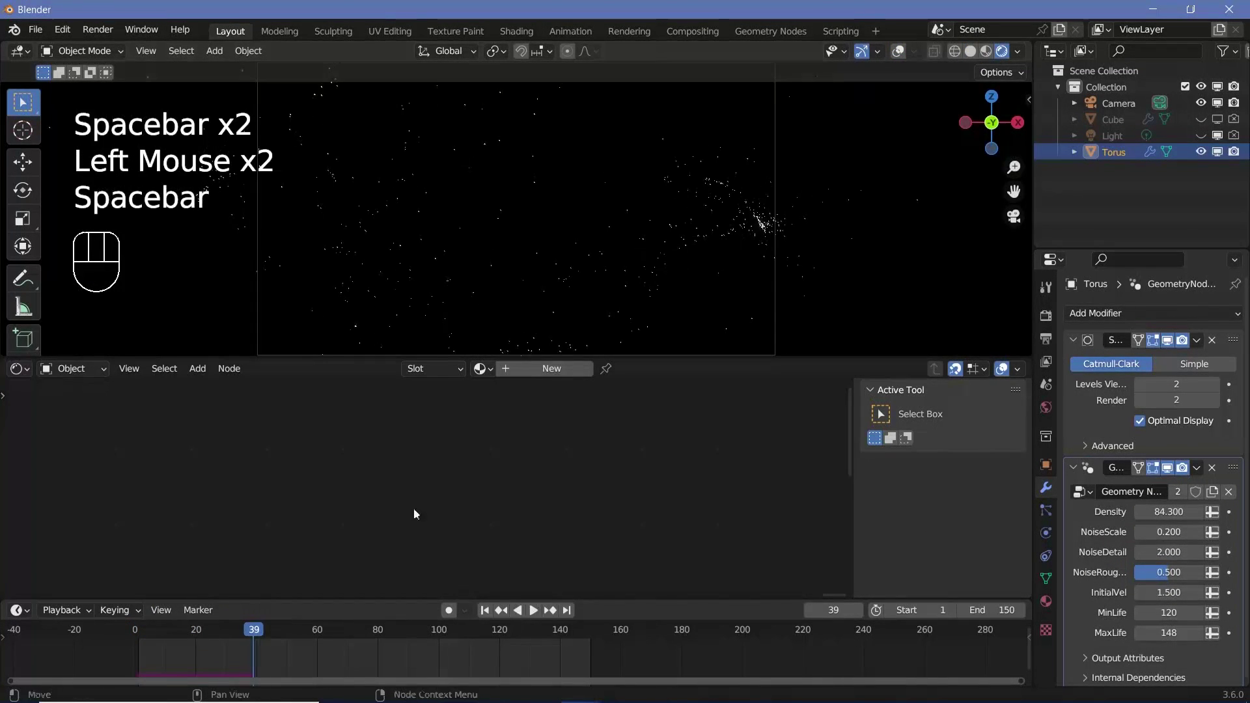
{"action": "left_click", "coordinate": [138, 636]}
{"action": "key", "text": "Right"}
{"action": "key", "text": "Right"}
{"action": "key", "text": "Right"}
{"action": "key", "text": "Right"}
{"action": "key", "text": "Right"}
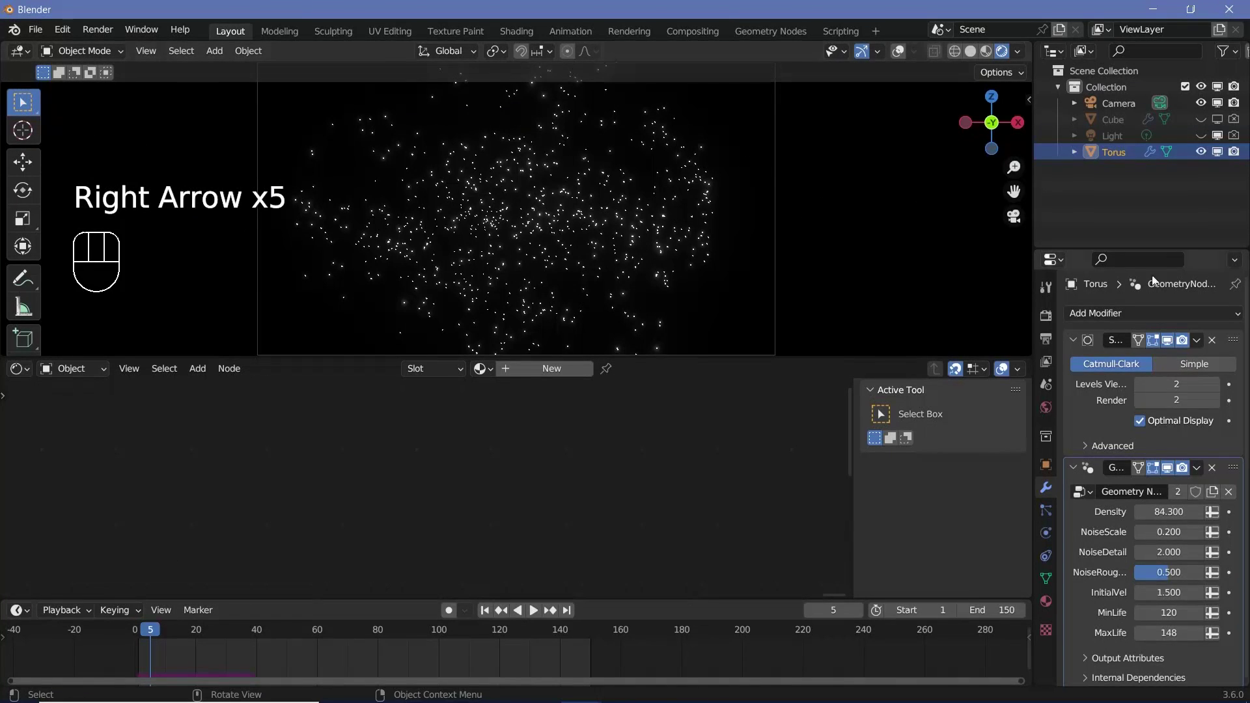
- Set the torus particle Density to 1000 and advance the restarted simulation to frame 10
{"action": "left_click", "coordinate": [1172, 513]}
{"action": "type", "text": "1000"}
{"action": "key", "text": "Return"}
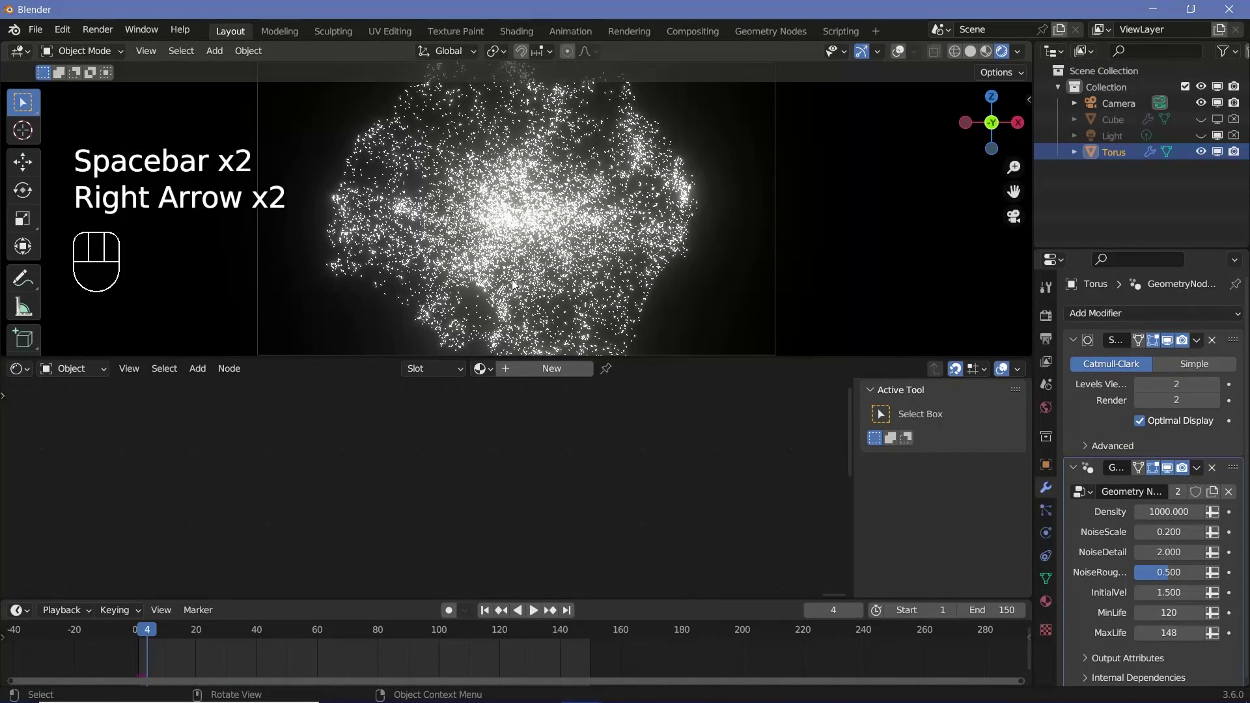
{"action": "key", "text": "Right"}
{"action": "key", "text": "Right"}
{"action": "key", "text": "Right"}
{"action": "key", "text": "Right"}
{"action": "key", "text": "Right"}
{"action": "key", "text": "Right"}
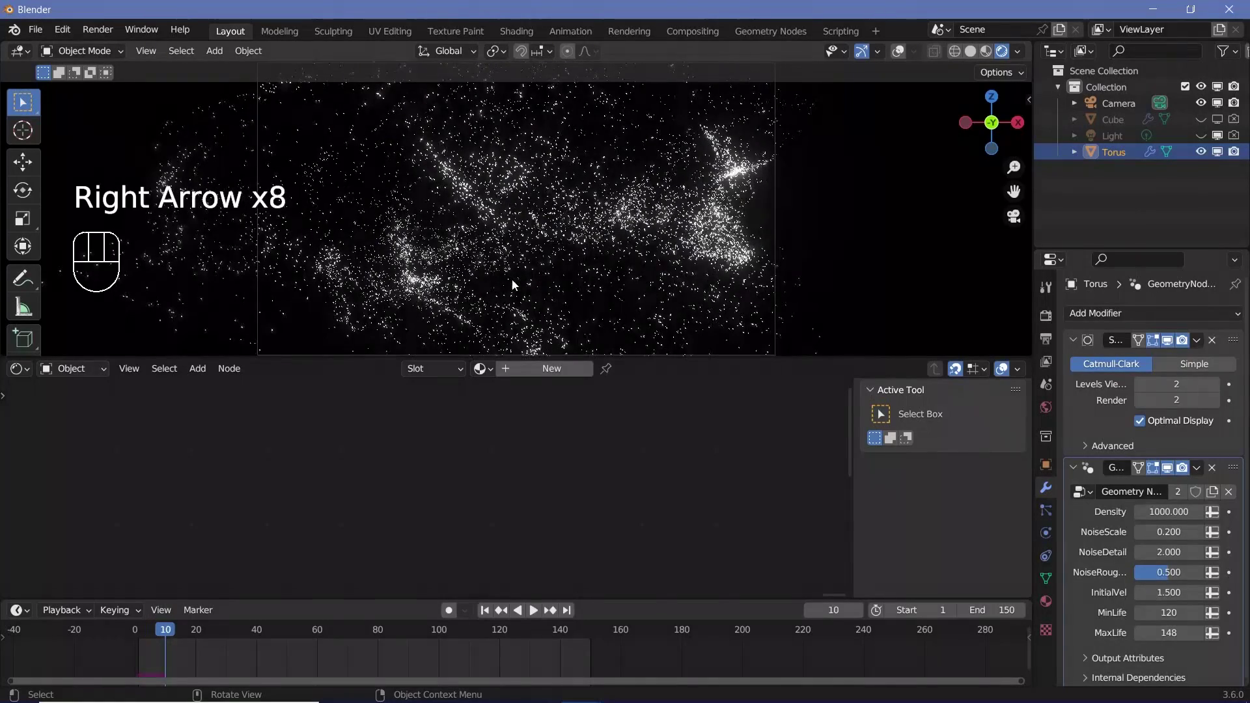
- Set the torus modifier's InitialVel to 0.5
{"action": "left_click", "coordinate": [1169, 592]}
{"action": "type", "text": "0.5"}
{"action": "key", "text": "Return"}
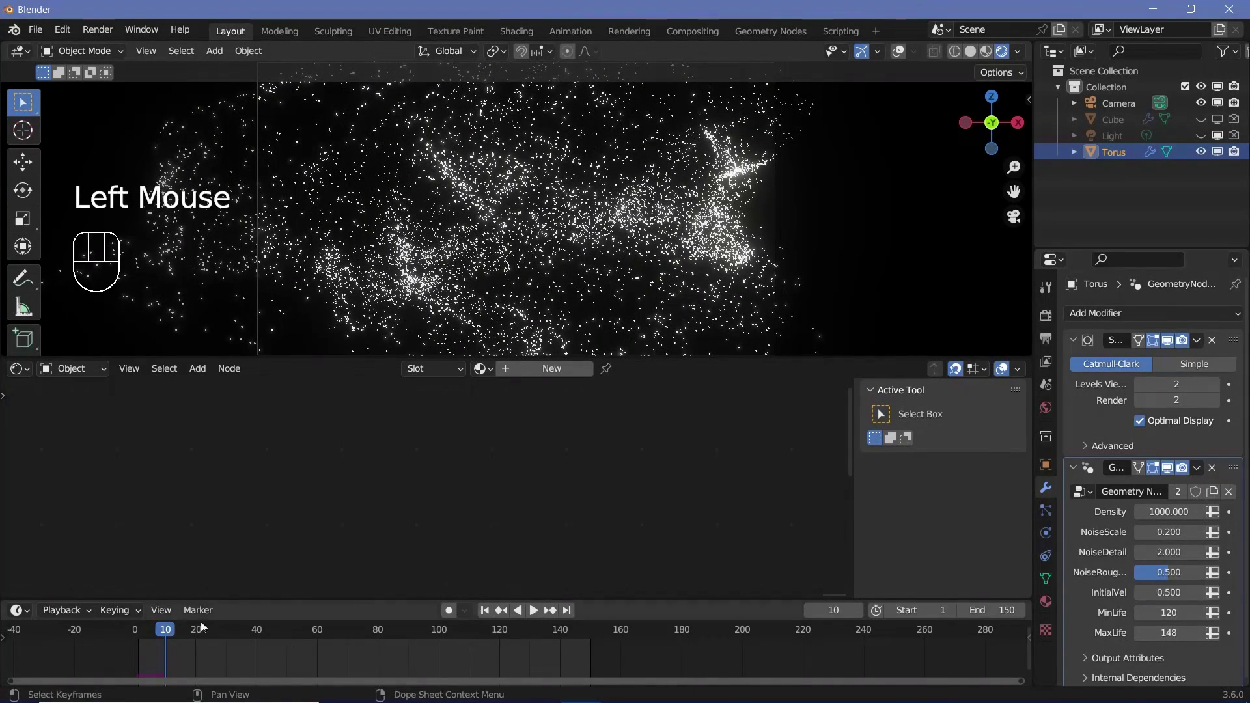
- Step the torus simulation forward to frame 31 to examine how the particles spread
{"action": "key", "text": "Right"}
{"action": "key", "text": "Right"}
{"action": "key", "text": "Right"}
{"action": "key", "text": "Right"}
{"action": "key", "text": "Right"}
{"action": "key", "text": "Right"}
{"action": "key", "text": "Right"}
{"action": "key", "text": "Right"}
{"action": "key", "text": "Right"}
{"action": "key", "text": "Right"}
{"action": "key", "text": "Right"}
{"action": "key", "text": "Right"}
{"action": "key", "text": "Right"}
{"action": "key", "text": "Right"}
{"action": "key", "text": "Right"}
{"action": "key", "text": "Right"}
{"action": "key", "text": "Right"}
{"action": "key", "text": "Right"}
{"action": "key", "text": "Right"}
{"action": "key", "text": "Right"}
{"action": "key", "text": "Right"}
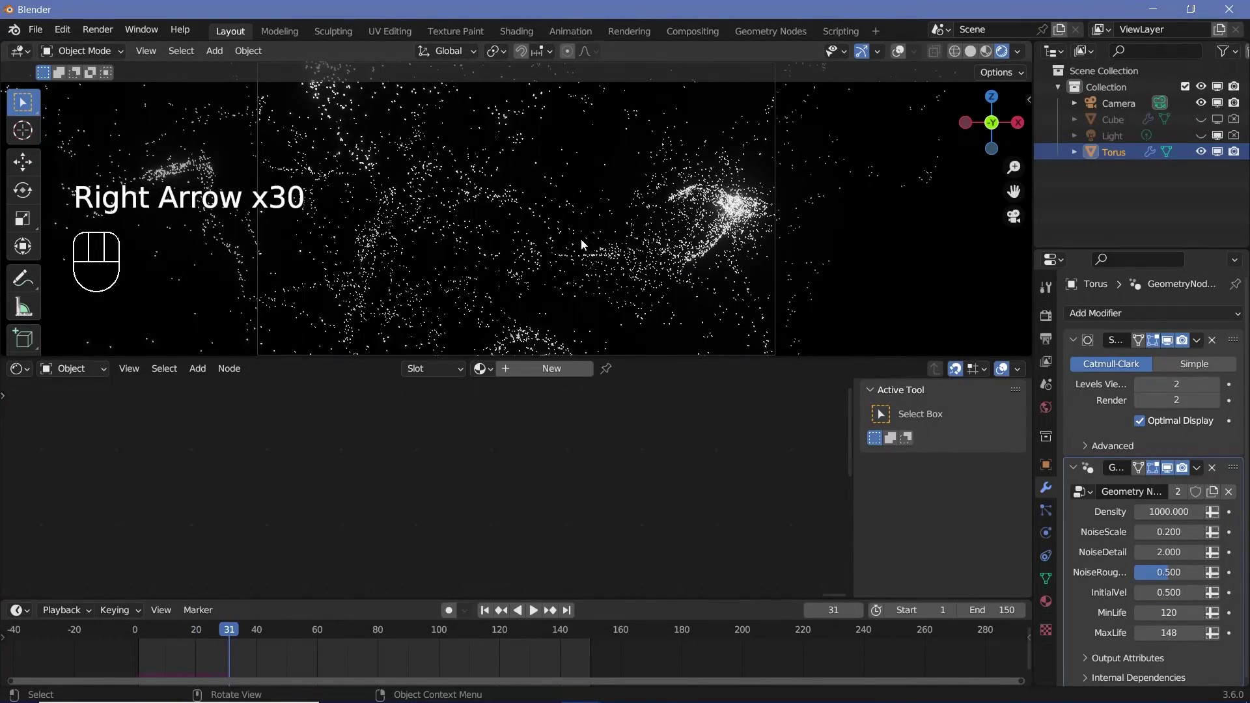
- Assign the existing material named Material to the torus
{"action": "left_click", "coordinate": [728, 198]}
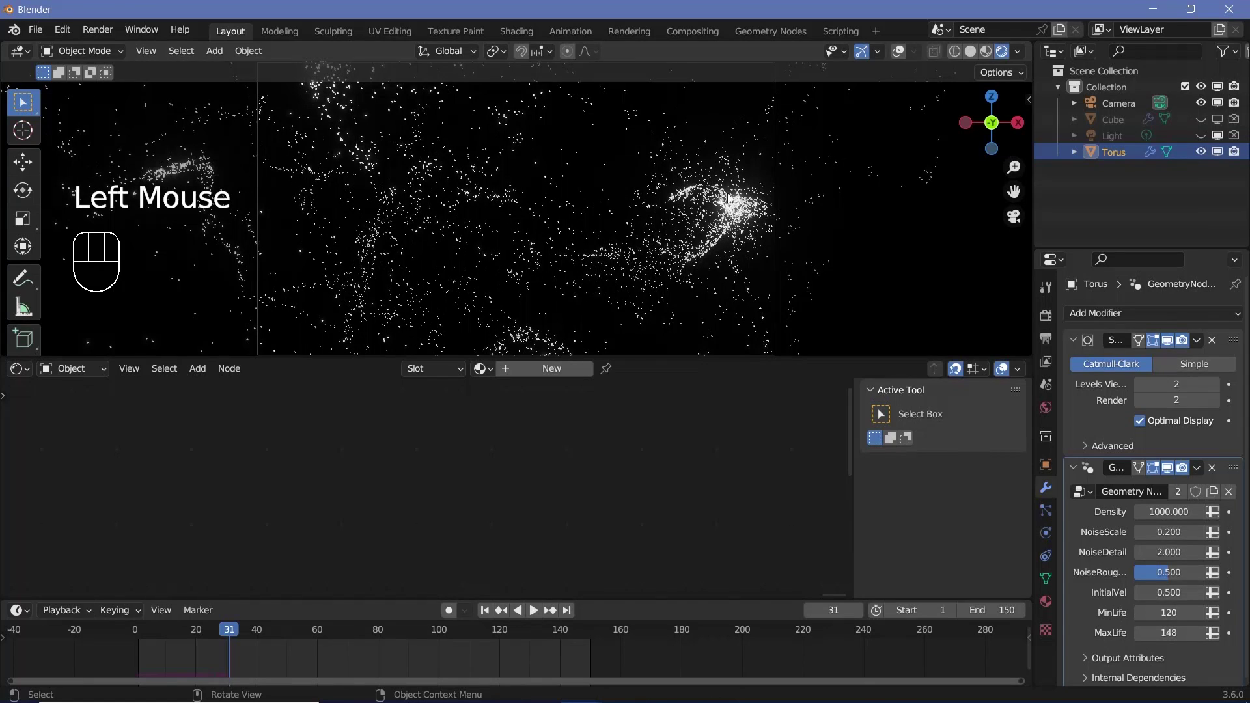
{"action": "left_click", "coordinate": [482, 368]}
{"action": "left_click", "coordinate": [526, 394]}
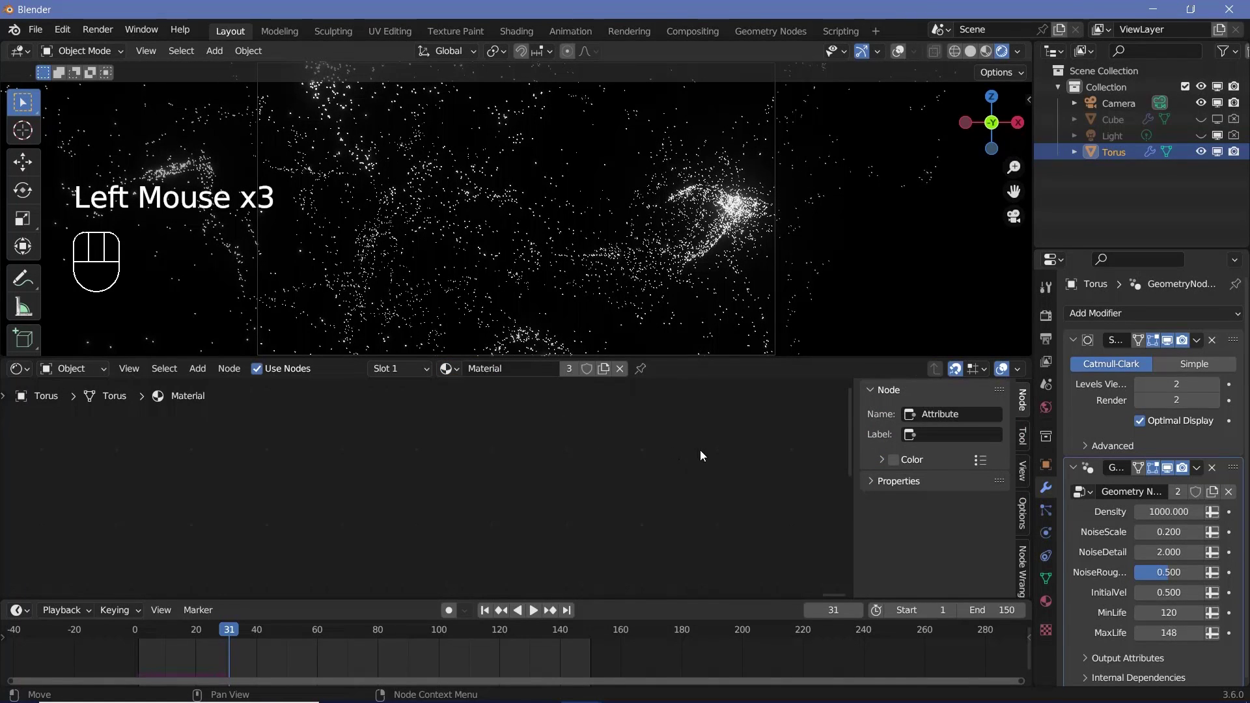
- Add an Attribute node to the material, set its type to Instancer and its name to vel
{"action": "scroll", "coordinate": [699, 450], "scroll_direction": "down", "scroll_amount": 2}
{"action": "key", "text": "KP_Decimal"}
{"action": "key", "text": "a"}
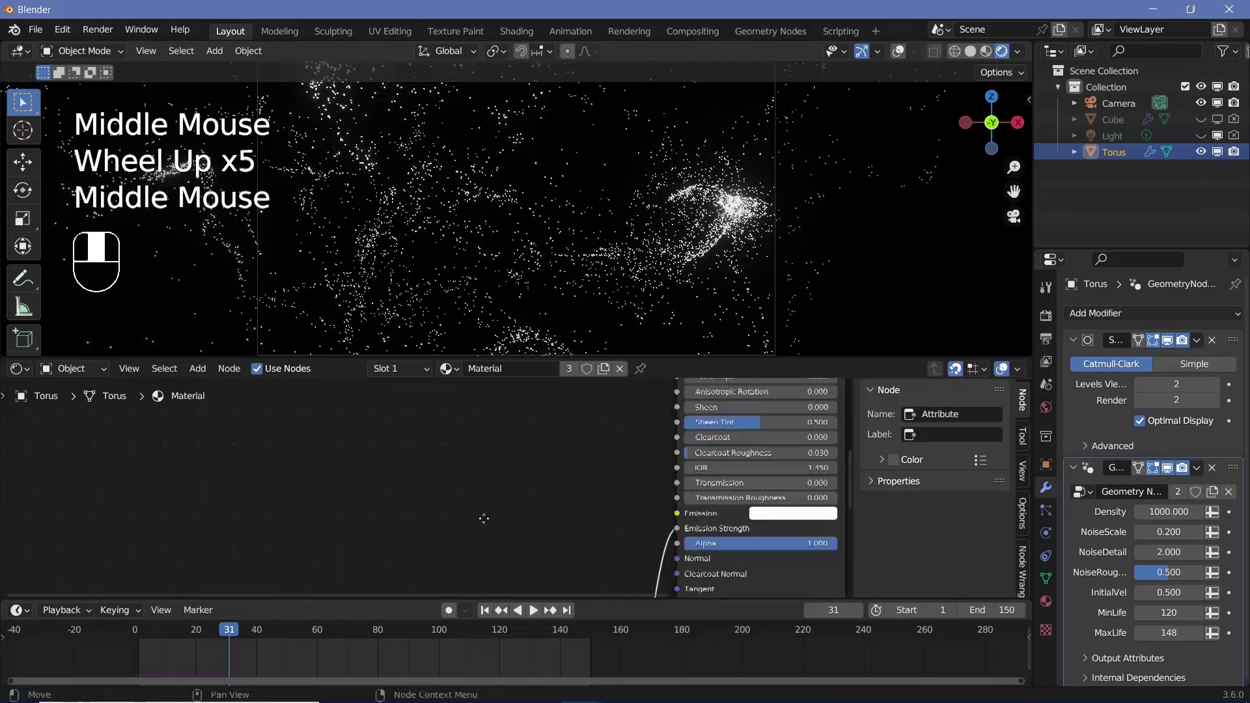
{"action": "middle_click_drag", "start_coordinate": [483, 516], "coordinate": [511, 511]}
{"action": "key", "text": "shift+a"}
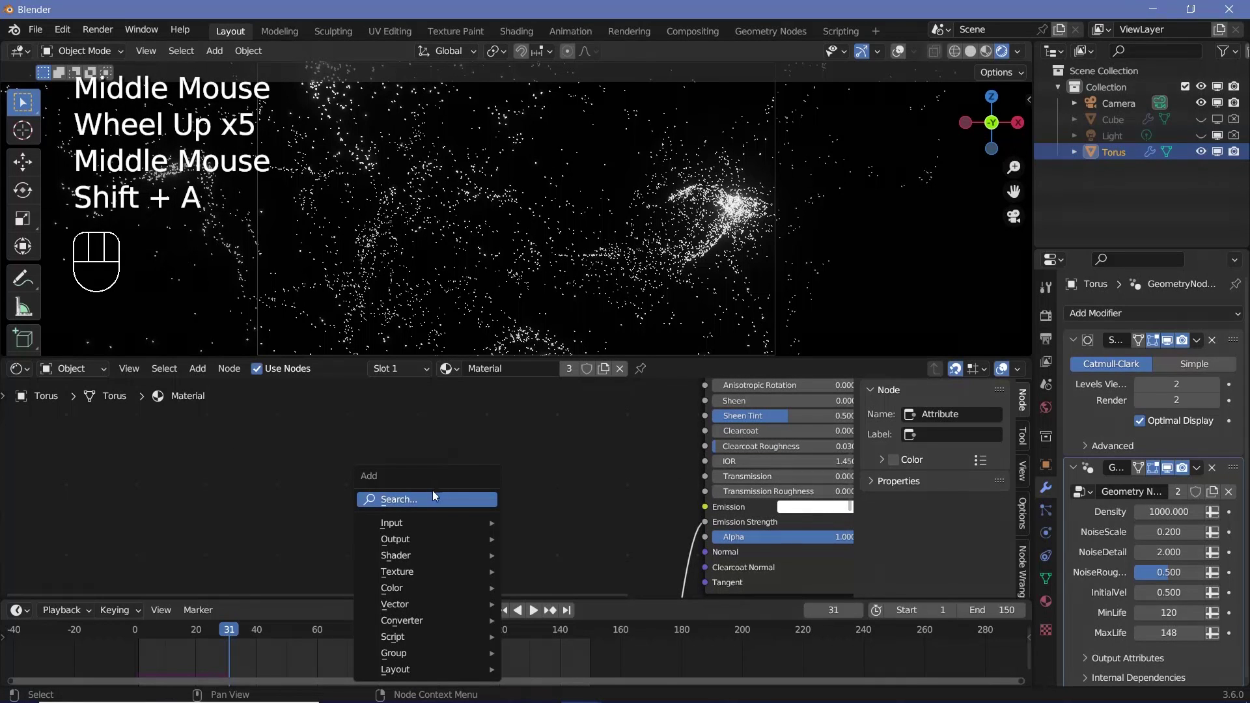
{"action": "type", "text": "attr"}
{"action": "key", "text": "Return"}
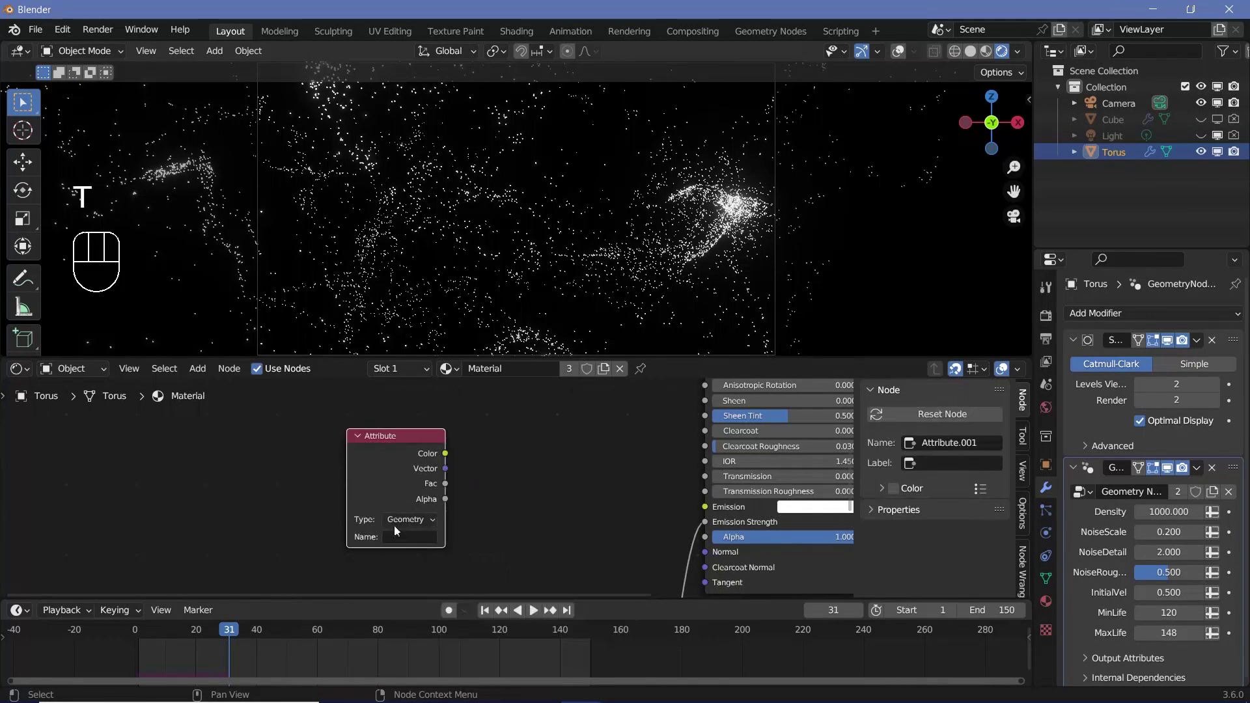
{"action": "left_click", "coordinate": [408, 519]}
{"action": "left_click", "coordinate": [420, 567]}
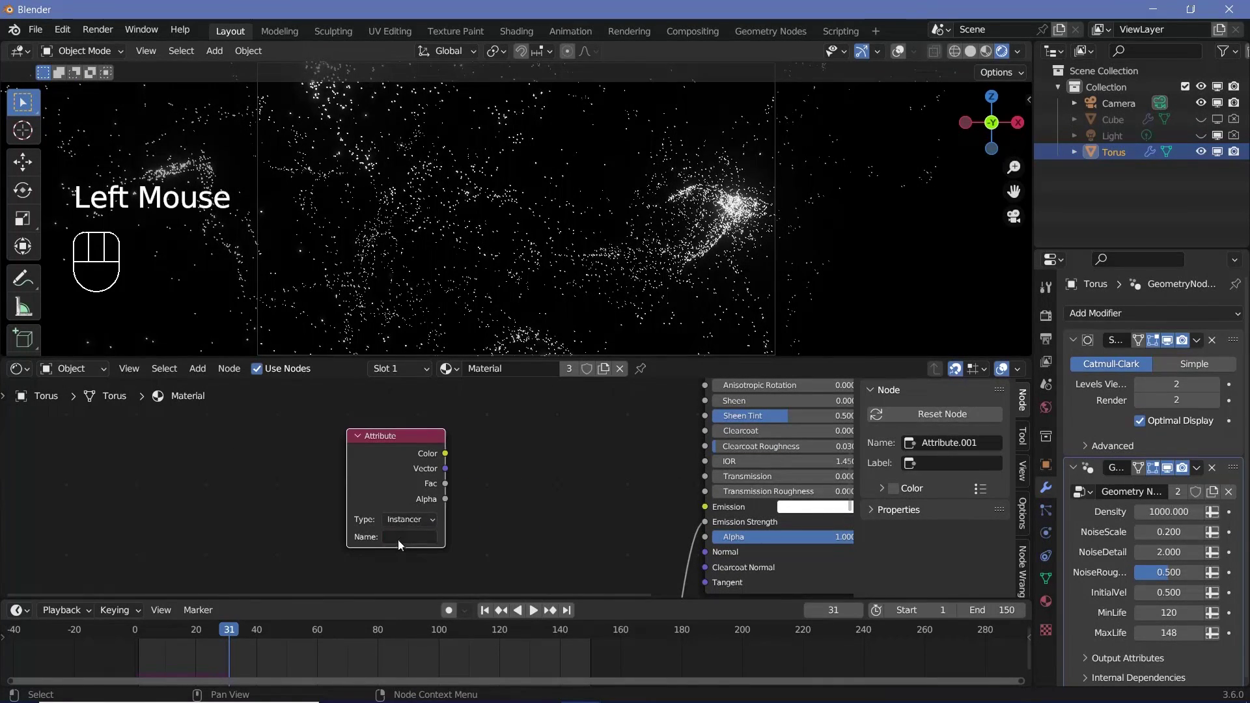
{"action": "left_click", "coordinate": [399, 538]}
{"action": "left_click", "coordinate": [398, 538]}
- Add a Math node set to Multiply and feed it the vel Attribute's Fac output
{"action": "middle_click_drag", "start_coordinate": [569, 492], "coordinate": [448, 478]}
{"action": "key", "text": "shift+a"}
{"action": "mouse_move", "coordinate": [448, 478]}
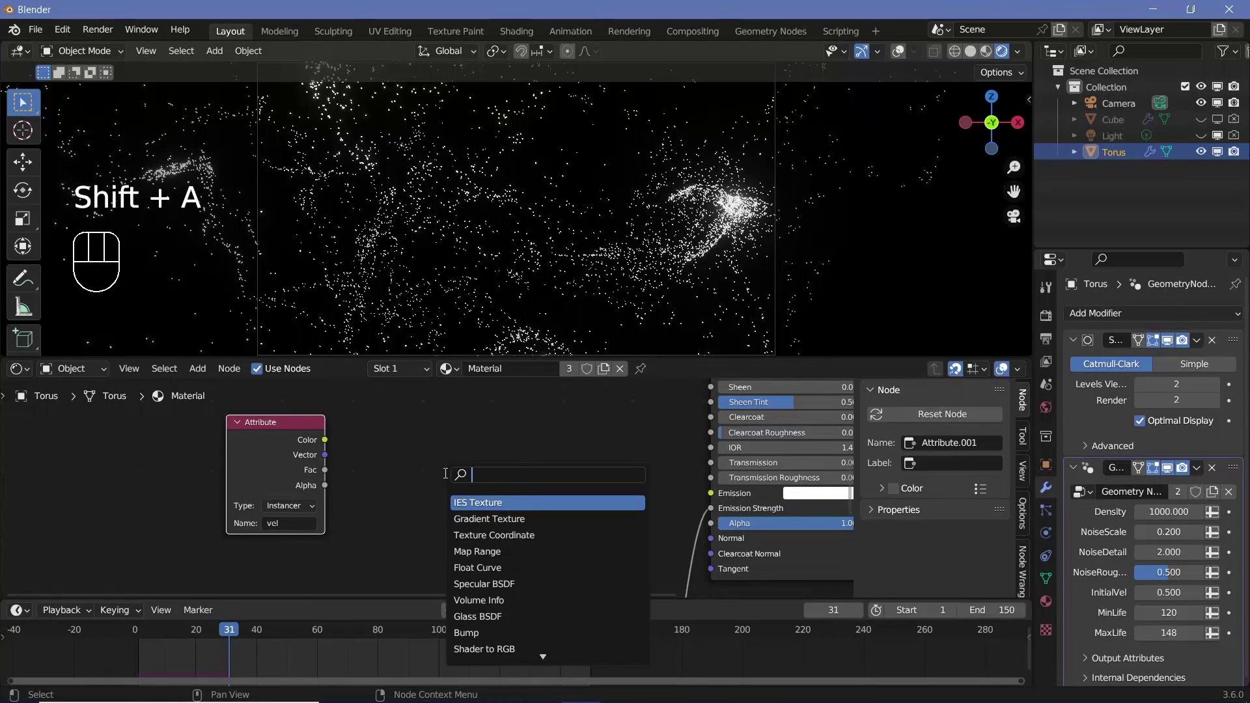
{"action": "type", "text": "math"}
{"action": "key", "text": "Return"}
{"action": "left_click", "coordinate": [385, 464]}
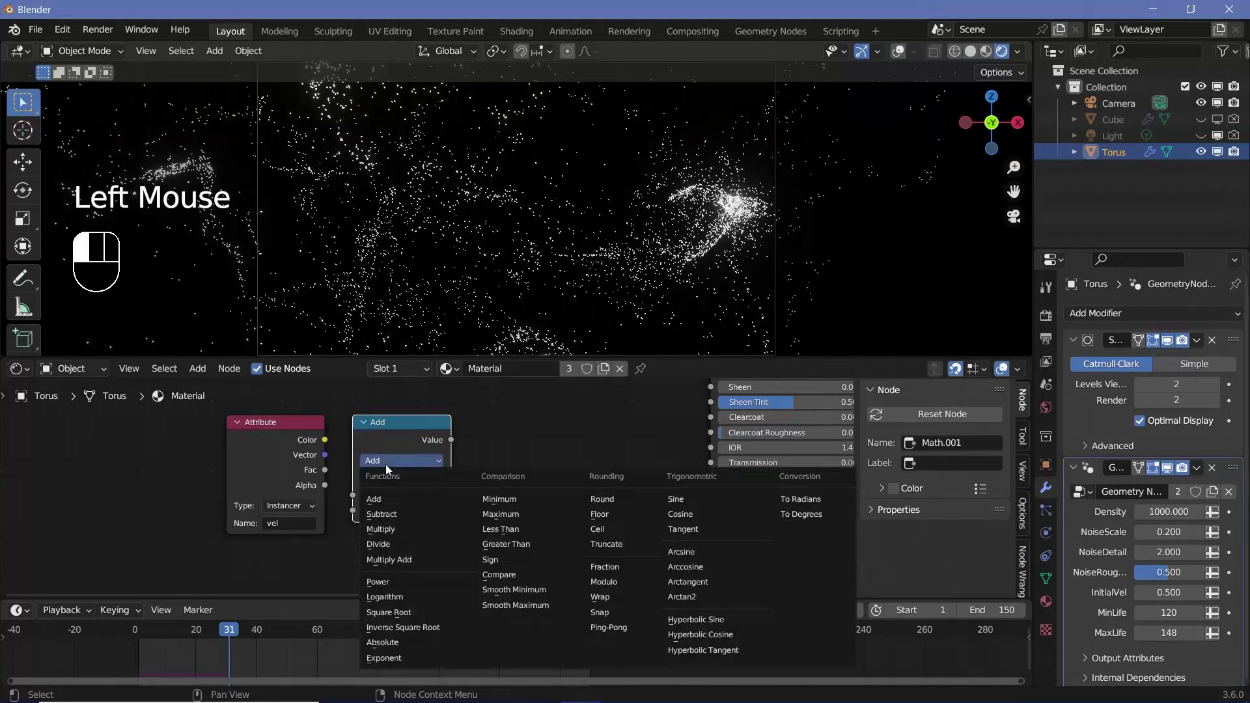
{"action": "left_click", "coordinate": [413, 533]}
{"action": "left_click_drag", "start_coordinate": [324, 470], "coordinate": [352, 495]}
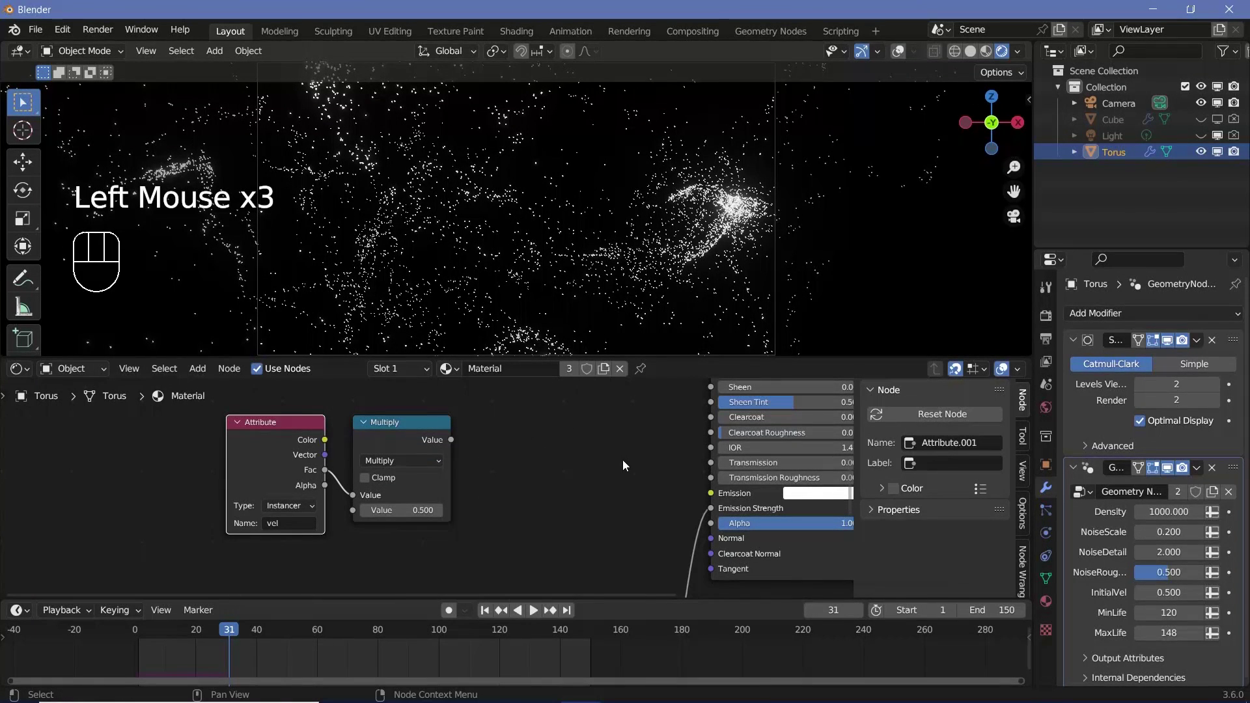
{"action": "left_click_drag", "start_coordinate": [623, 460], "coordinate": [127, 437]}
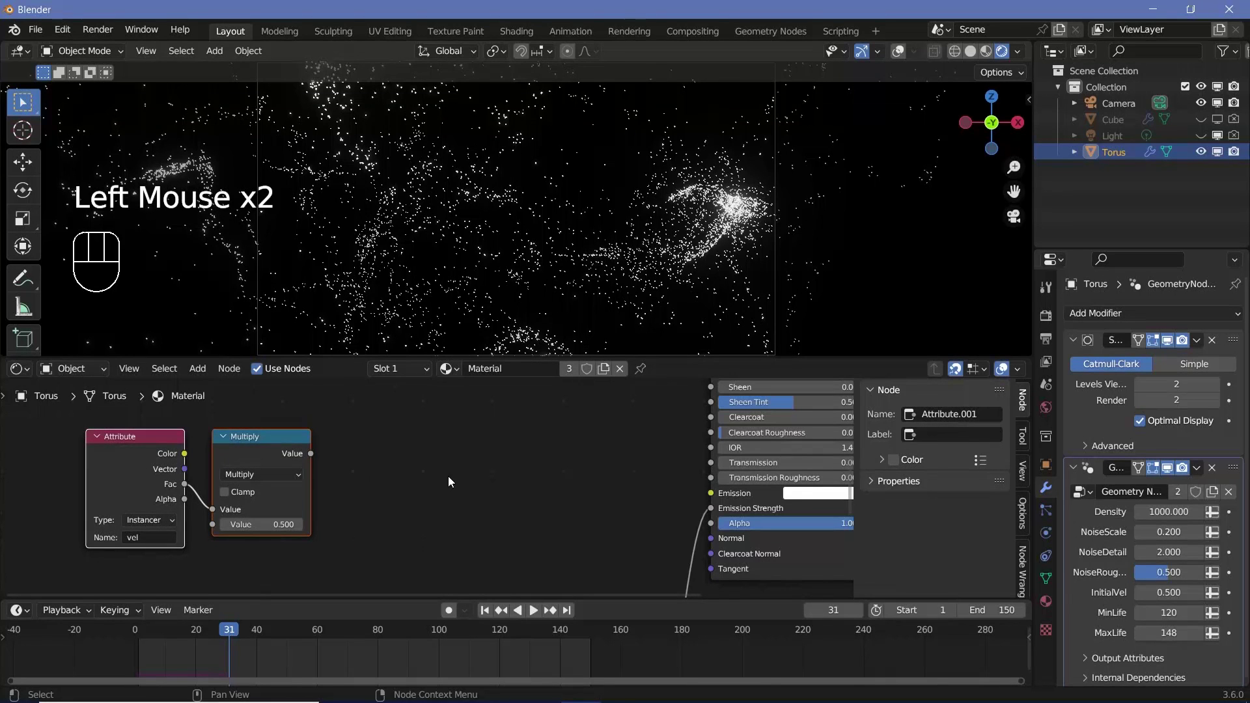
{"action": "middle_click_drag", "start_coordinate": [448, 480], "coordinate": [425, 462]}
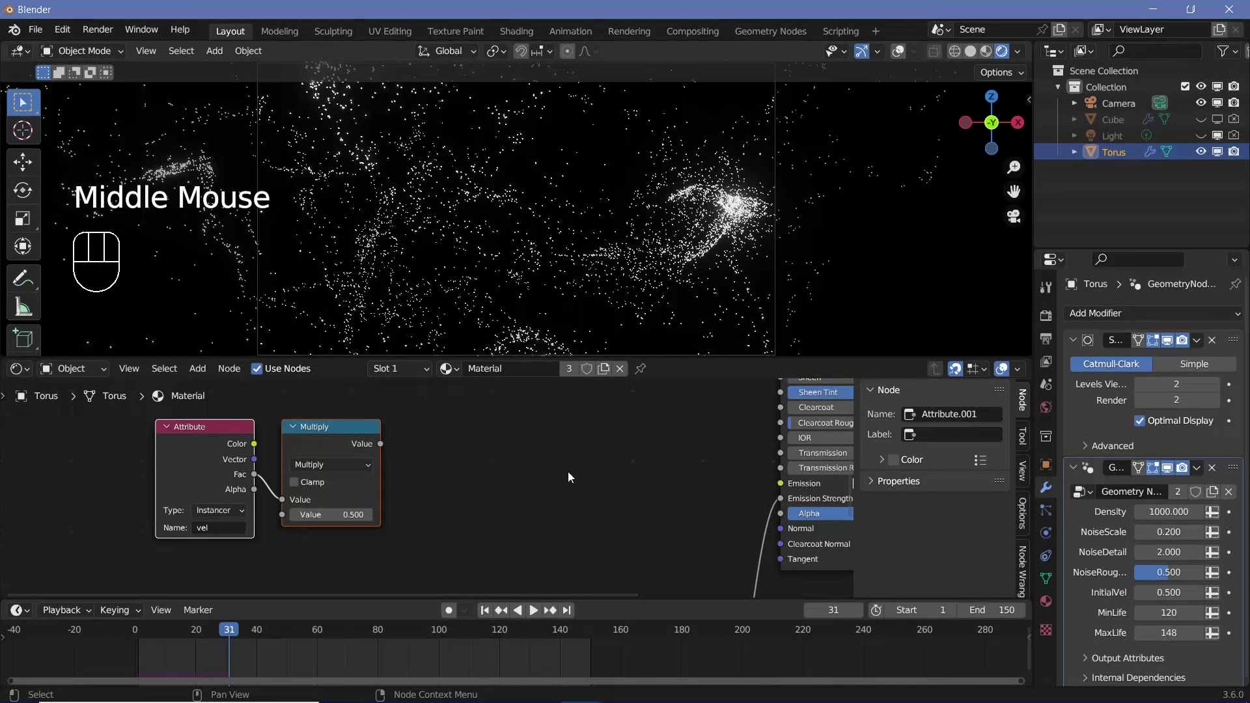
- Switch the Math node's operation to Divide and set its second value to 22.4
{"action": "left_click_drag", "start_coordinate": [332, 515], "coordinate": [340, 483]}
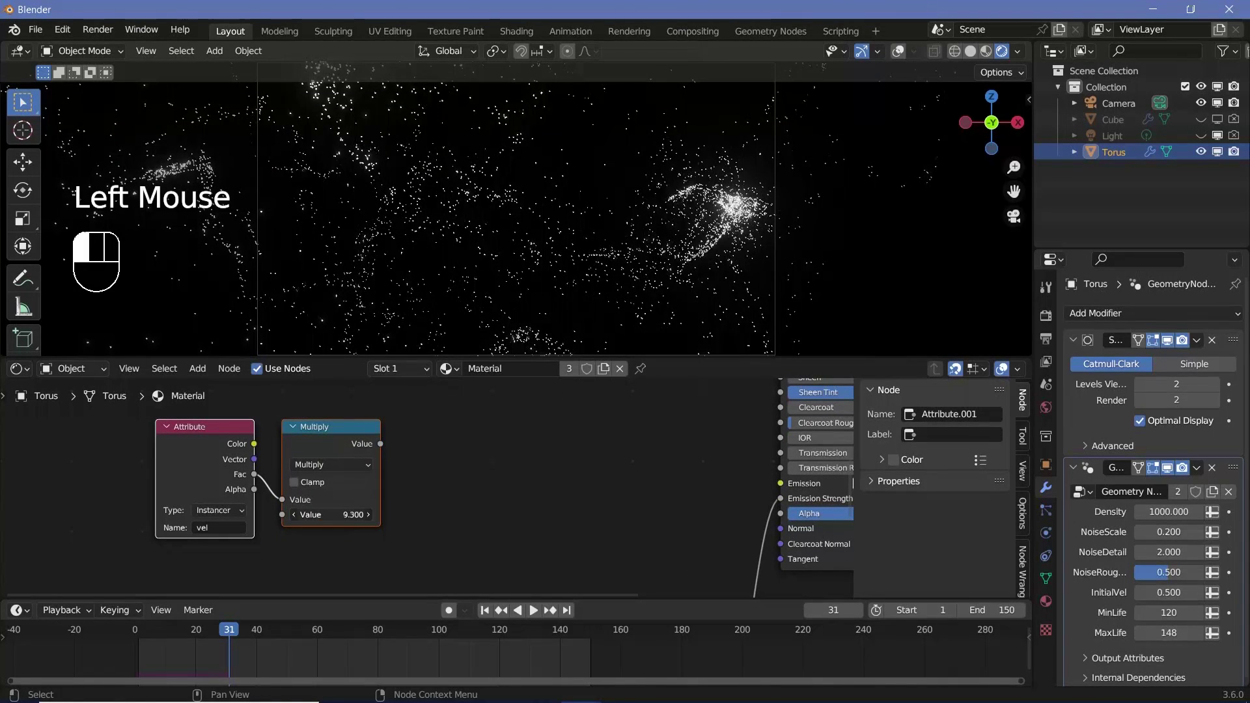
{"action": "left_click", "coordinate": [341, 469]}
{"action": "left_click", "coordinate": [329, 544]}
{"action": "left_click_drag", "start_coordinate": [335, 514], "coordinate": [378, 514]}
- Add a Color Ramp node between the Divide node and the Principled shader
{"action": "key", "text": "shift+a"}
{"action": "left_click", "coordinate": [521, 485]}
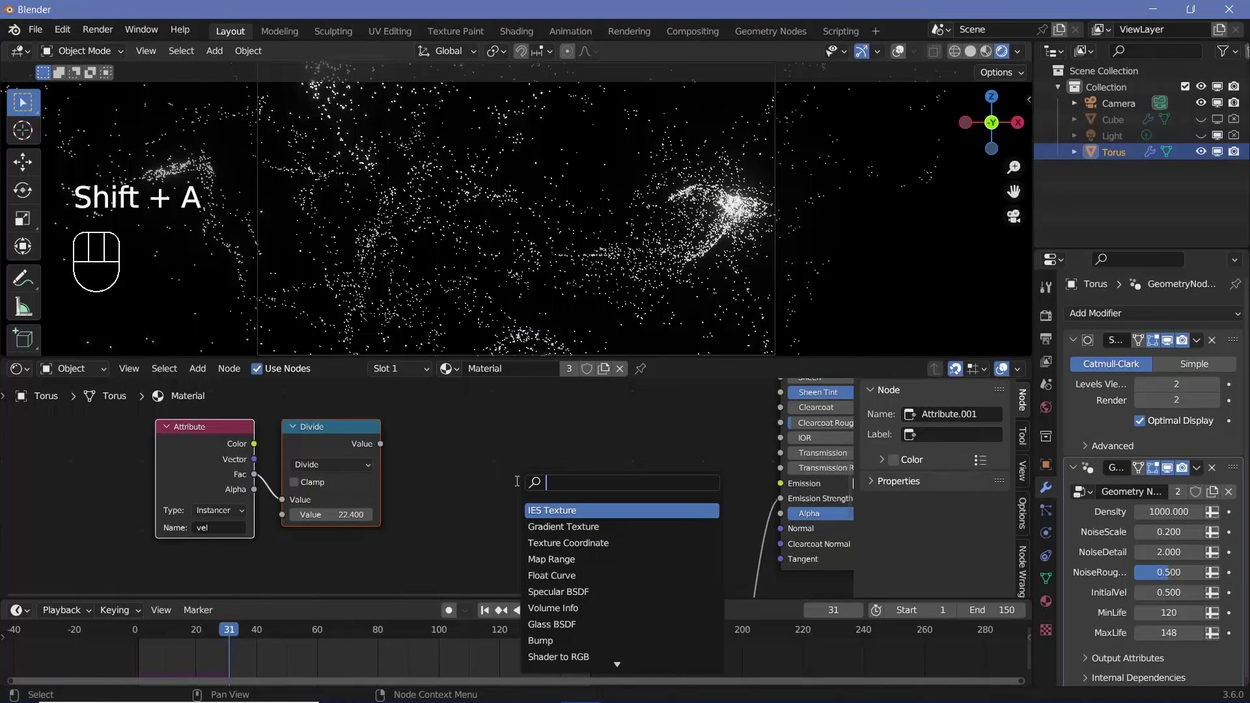
{"action": "type", "text": "colo"}
{"action": "left_click", "coordinate": [534, 527]}
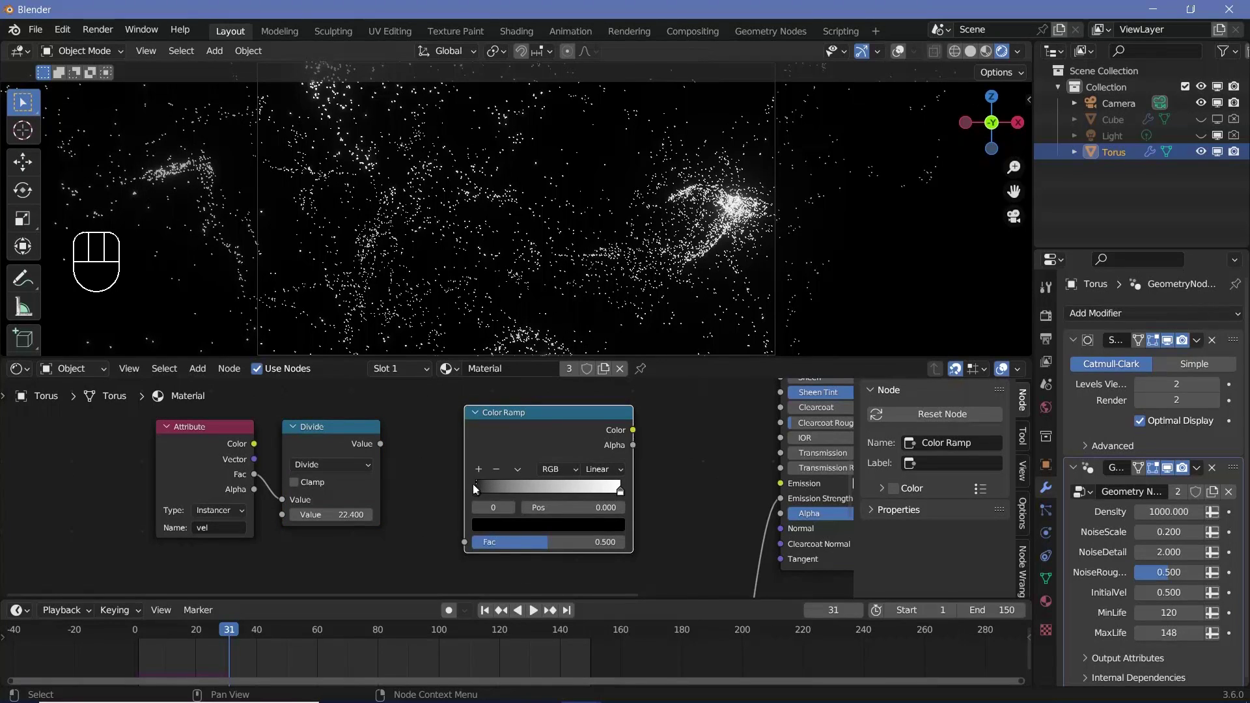
- Color the ramp's first stop a saturated blue with hue 0.631 and its end stop light cyan
{"action": "left_click", "coordinate": [483, 525]}
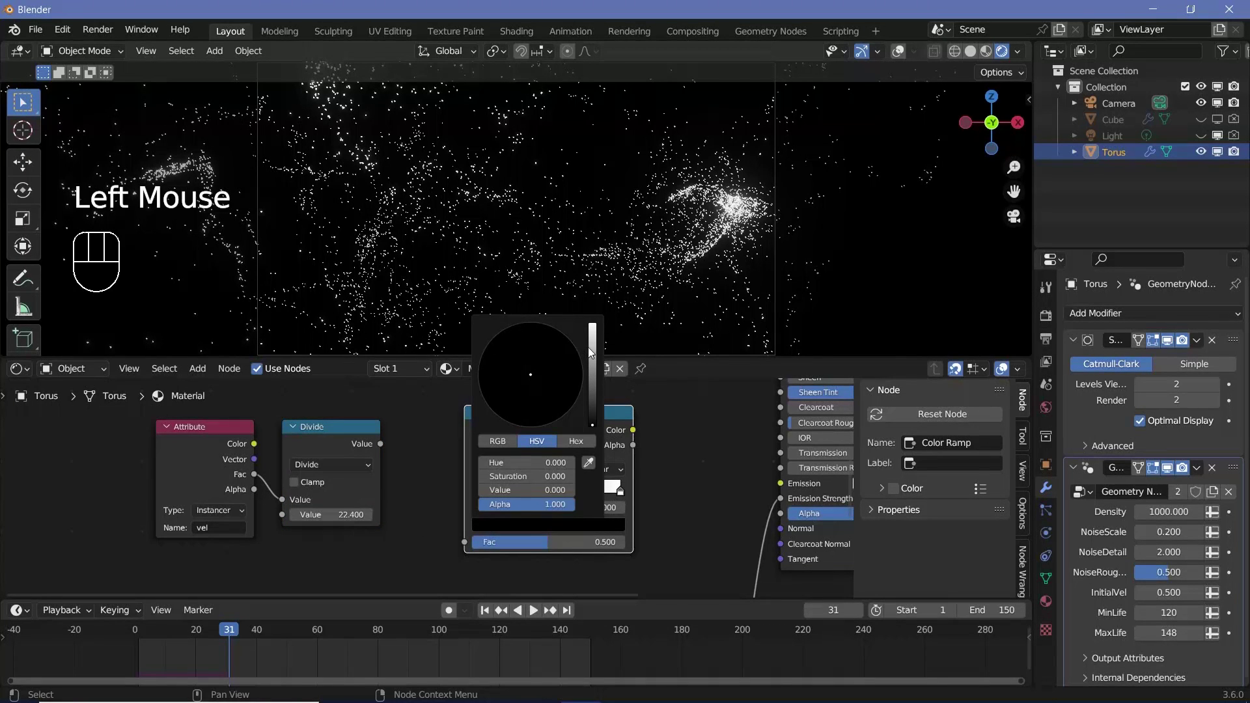
{"action": "left_click_drag", "start_coordinate": [589, 353], "coordinate": [592, 324]}
{"action": "key", "text": "ctrl"}
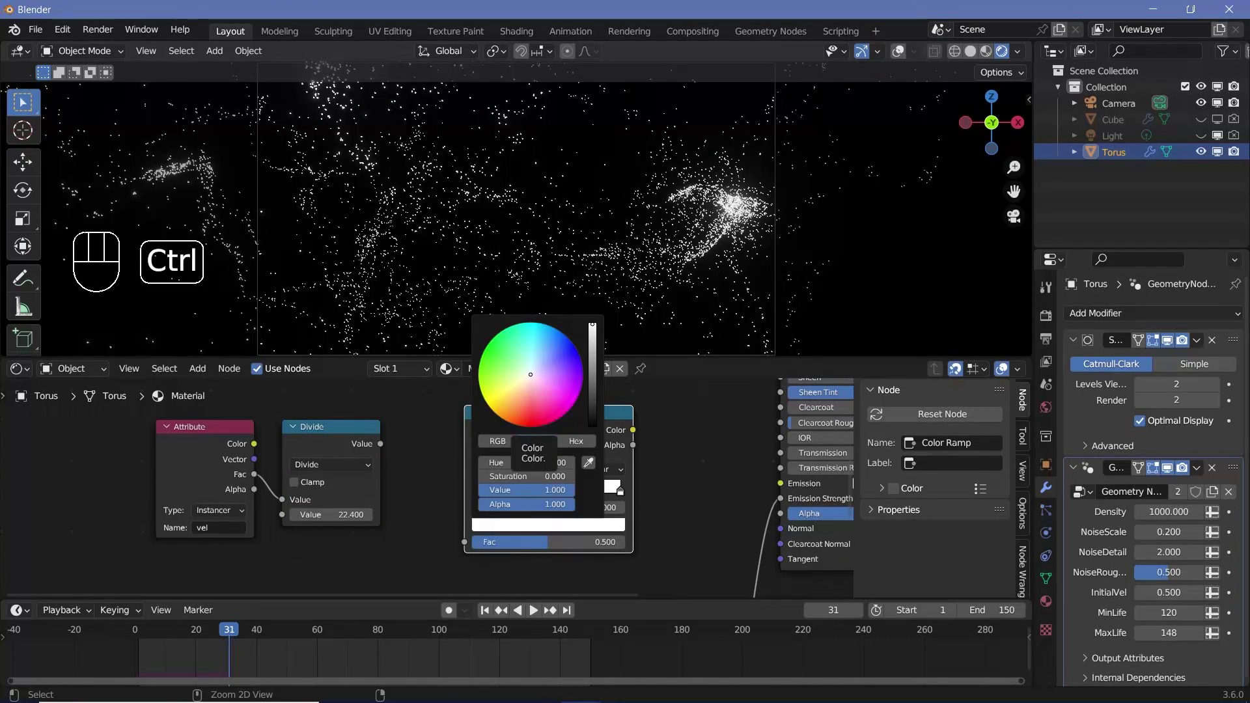
{"action": "left_click_drag", "start_coordinate": [521, 424], "coordinate": [557, 331]}
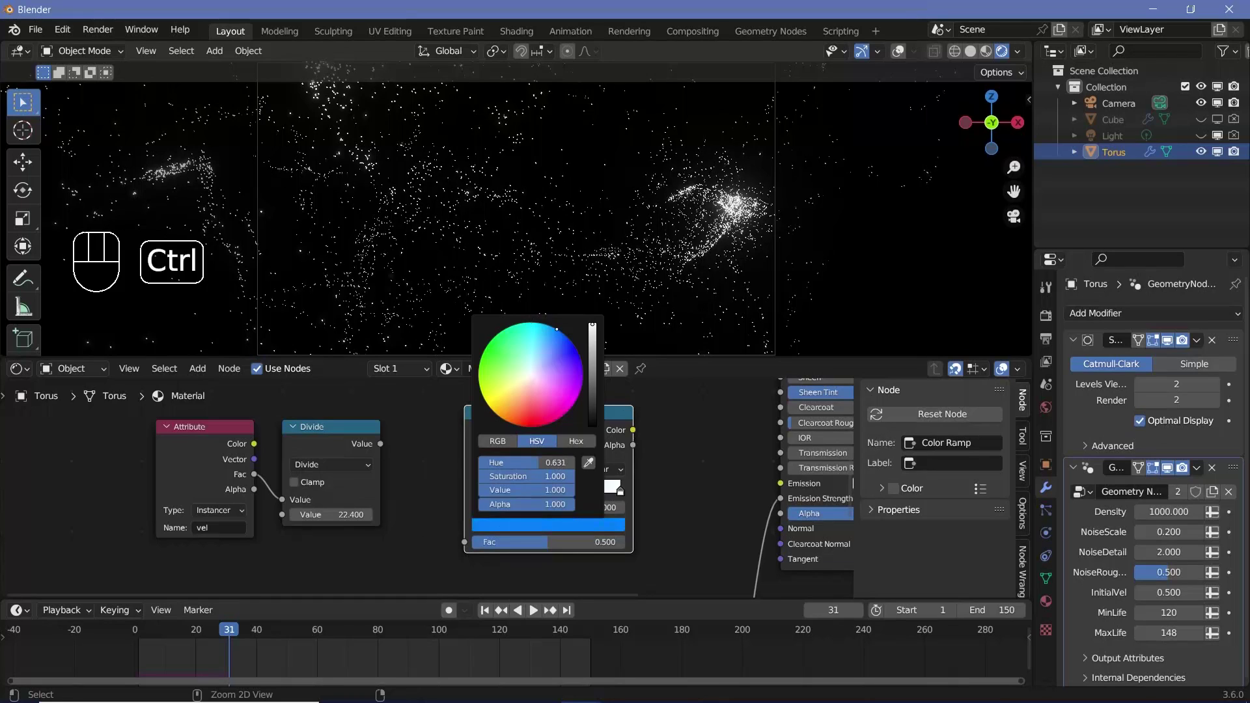
{"action": "left_click", "coordinate": [620, 494]}
{"action": "left_click", "coordinate": [560, 529]}
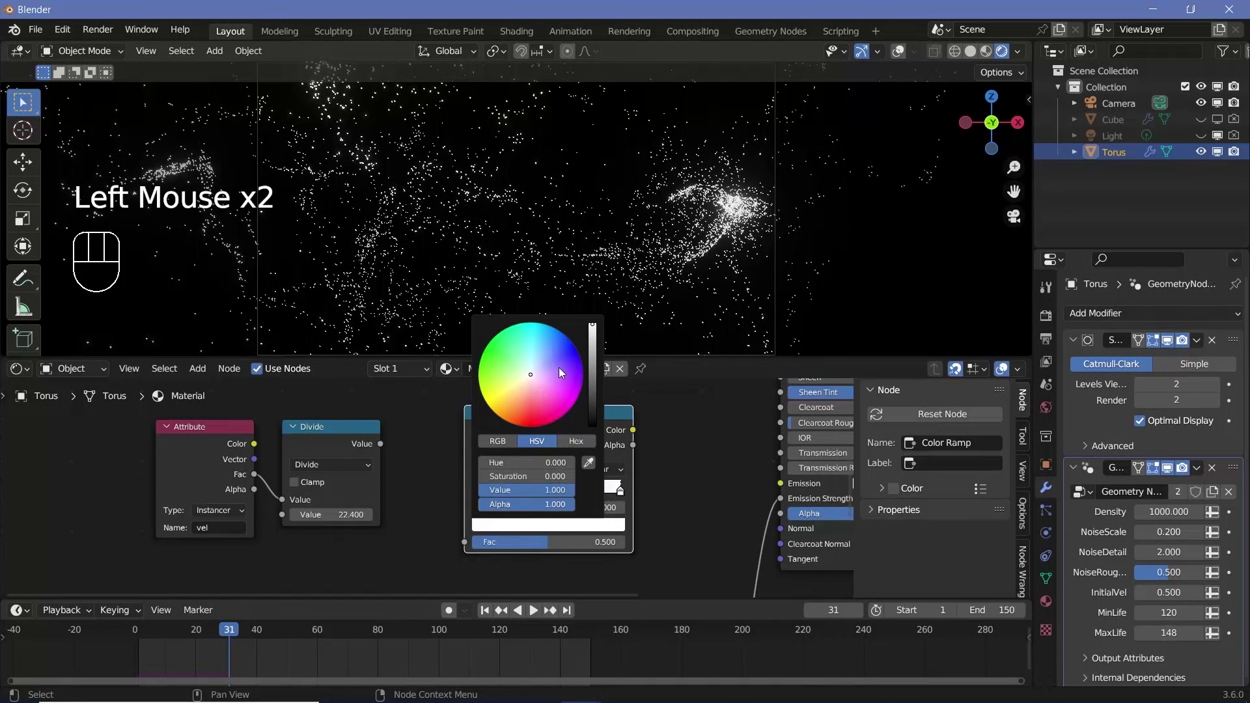
{"action": "left_click", "coordinate": [531, 358], "text": "ctrl"}
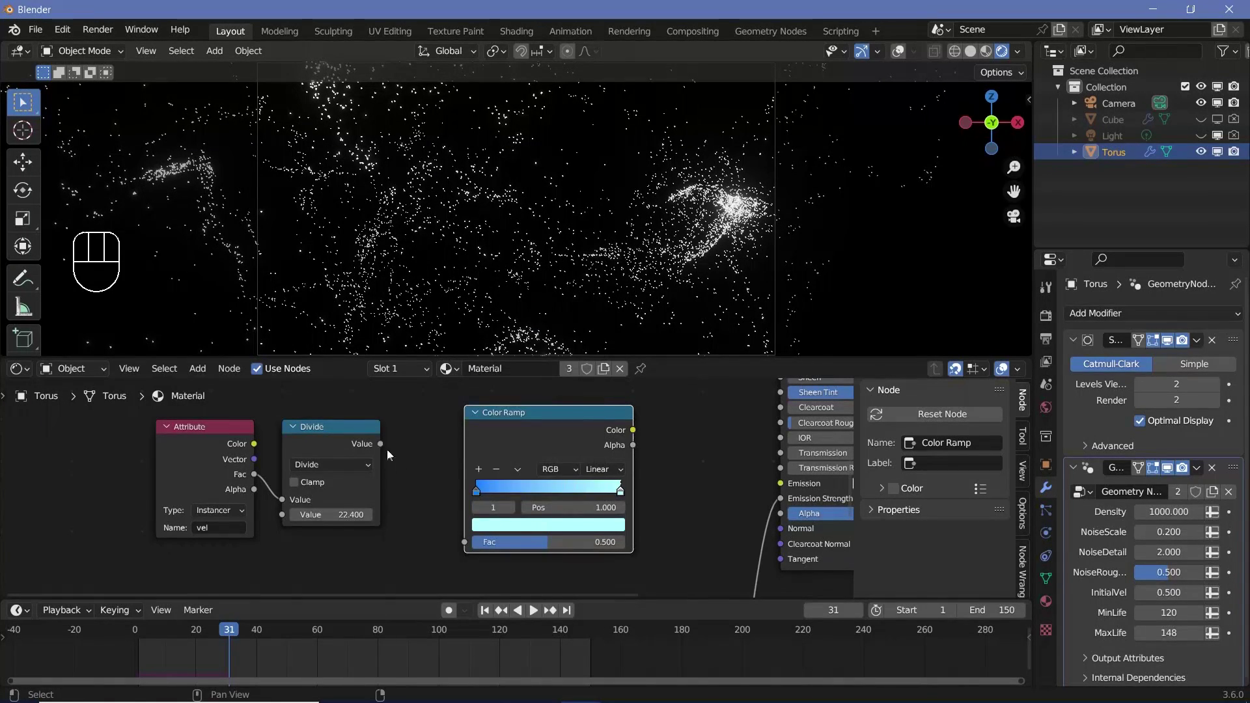
- Connect the Divide output to the Color Ramp's Fac and the ramp's Color to the shader's Emission
{"action": "left_click_drag", "start_coordinate": [383, 446], "coordinate": [466, 541]}
{"action": "middle_click_drag", "start_coordinate": [681, 432], "coordinate": [583, 462]}
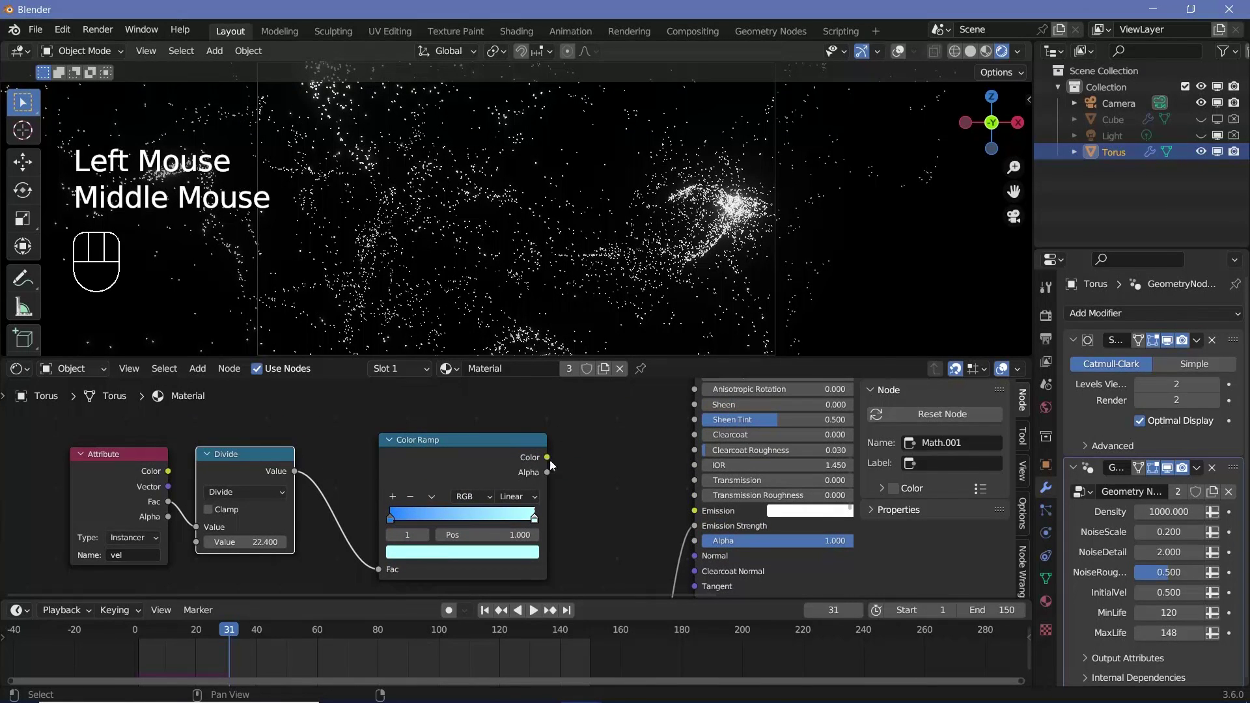
{"action": "left_click_drag", "start_coordinate": [547, 458], "coordinate": [694, 510]}
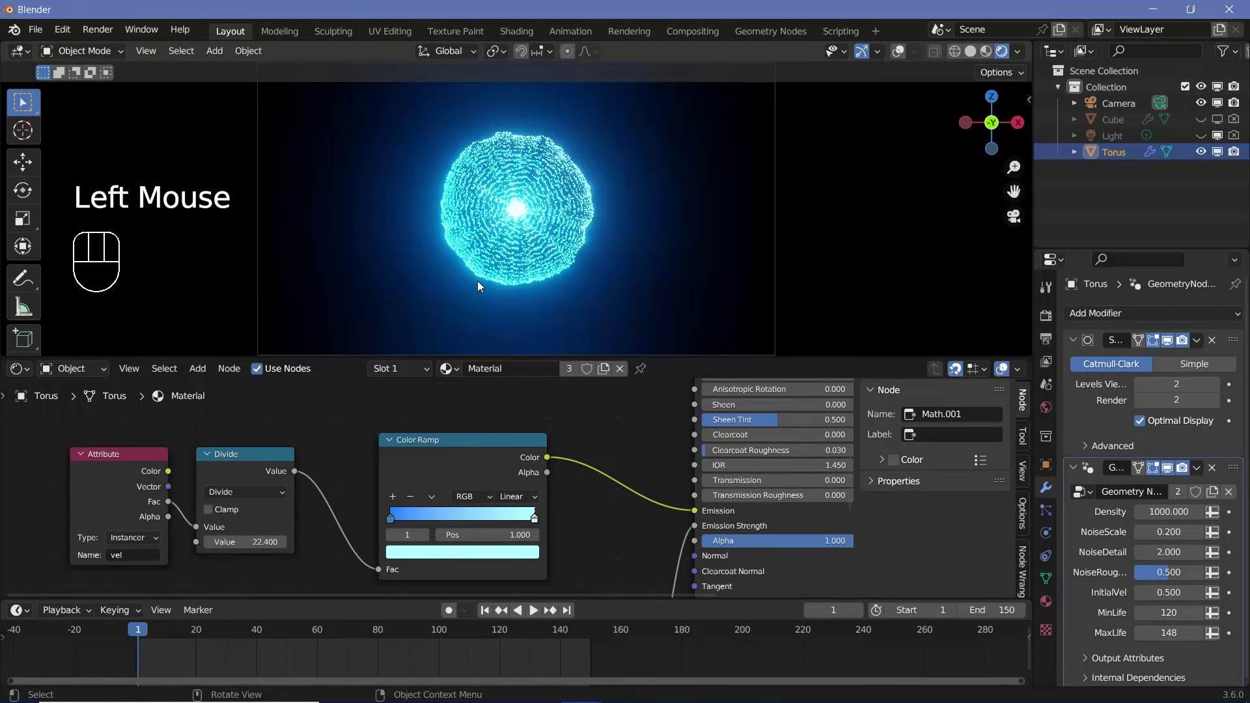
- Advance the restarted simulation to frame 5 and change the Color Ramp's end stop to red
{"action": "key", "text": "Right"}
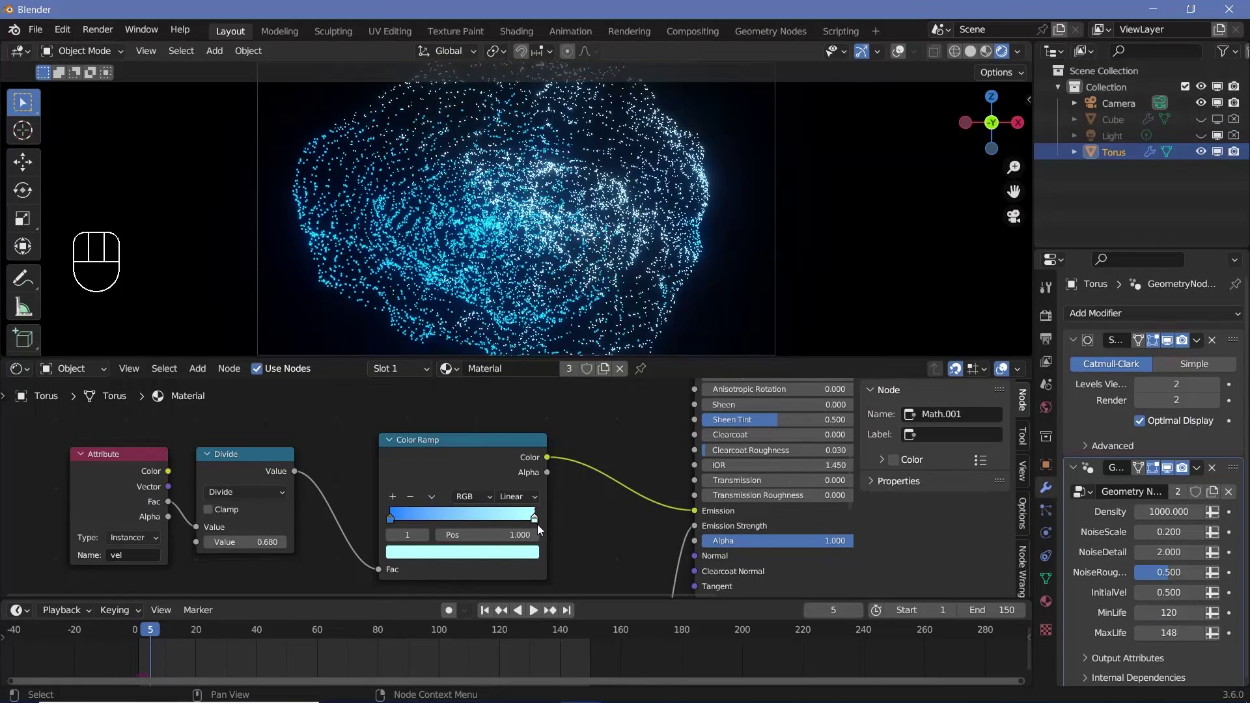
{"action": "left_click", "coordinate": [535, 521]}
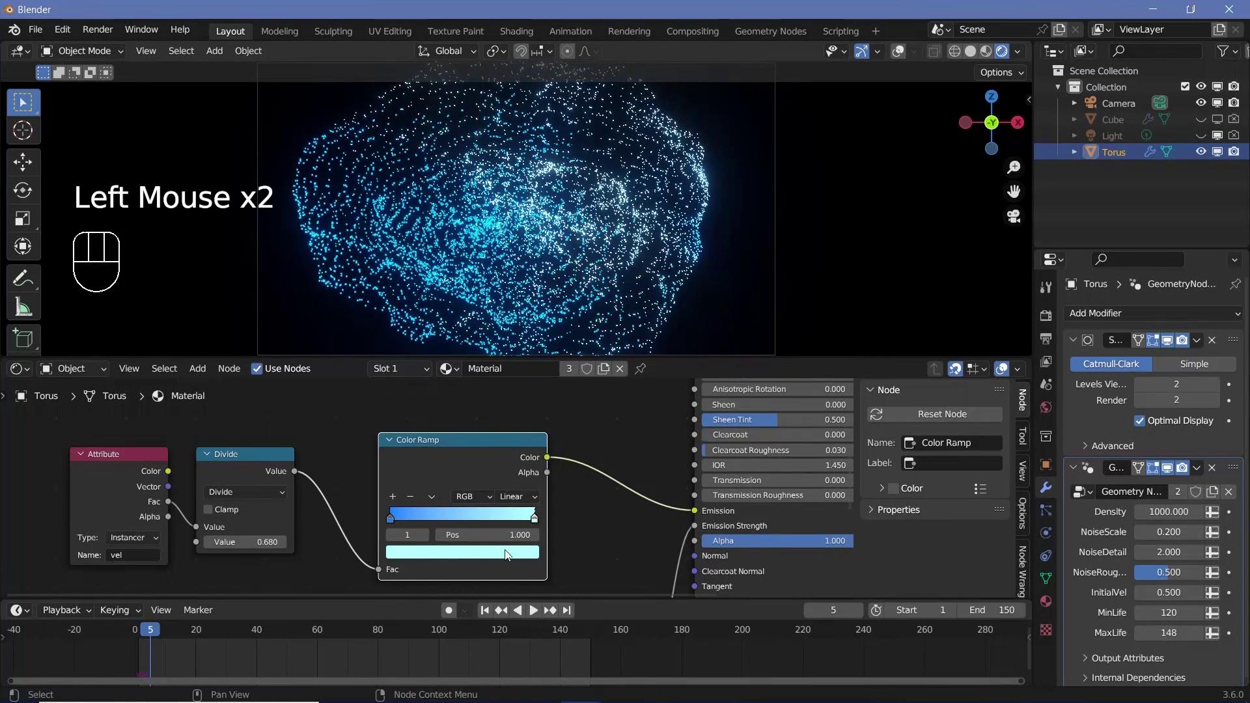
{"action": "left_click", "coordinate": [507, 554]}
{"action": "left_click", "coordinate": [447, 431], "text": "ctrl"}
- Set the Divide node's second value to 0.3
{"action": "left_click", "coordinate": [249, 542]}
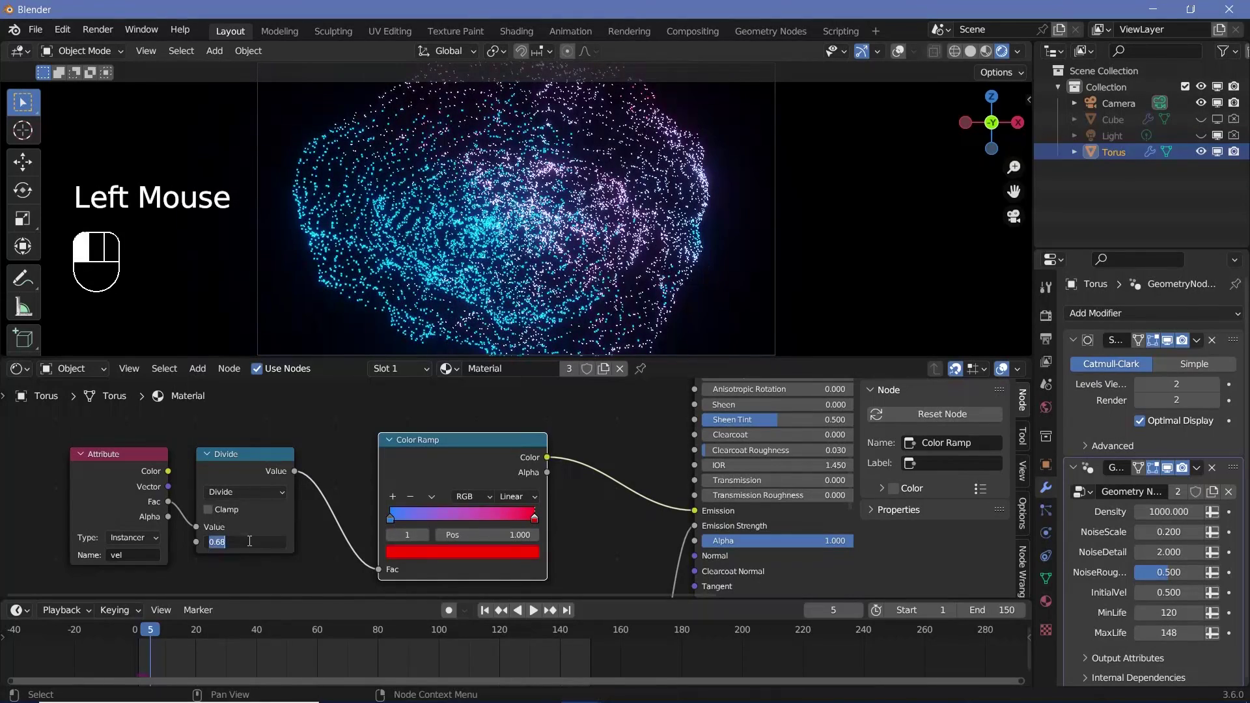
{"action": "mouse_move", "coordinate": [248, 542]}
{"action": "left_mouse_down"}
{"action": "mouse_move", "coordinate": [332, 541]}
{"action": "mouse_move", "coordinate": [256, 541]}
{"action": "left_mouse_up"}
{"action": "left_click", "coordinate": [256, 541]}
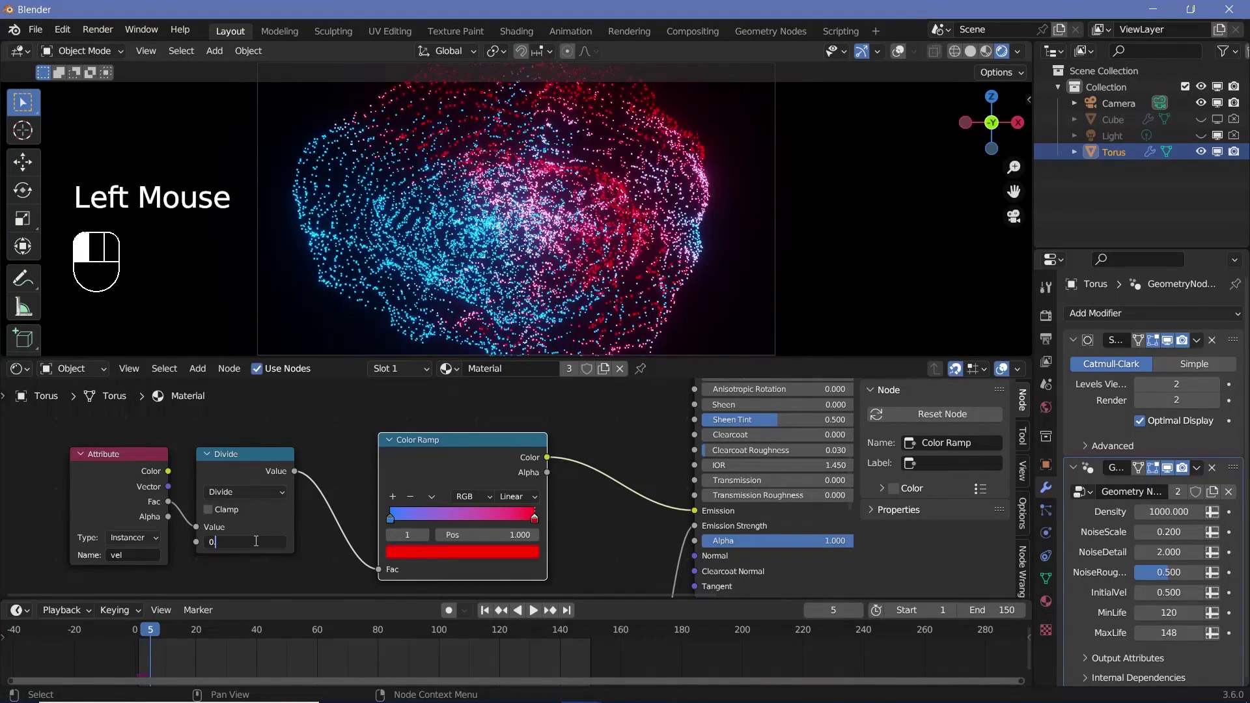
{"action": "type", "text": "0.3"}
{"action": "left_click", "coordinate": [314, 544]}
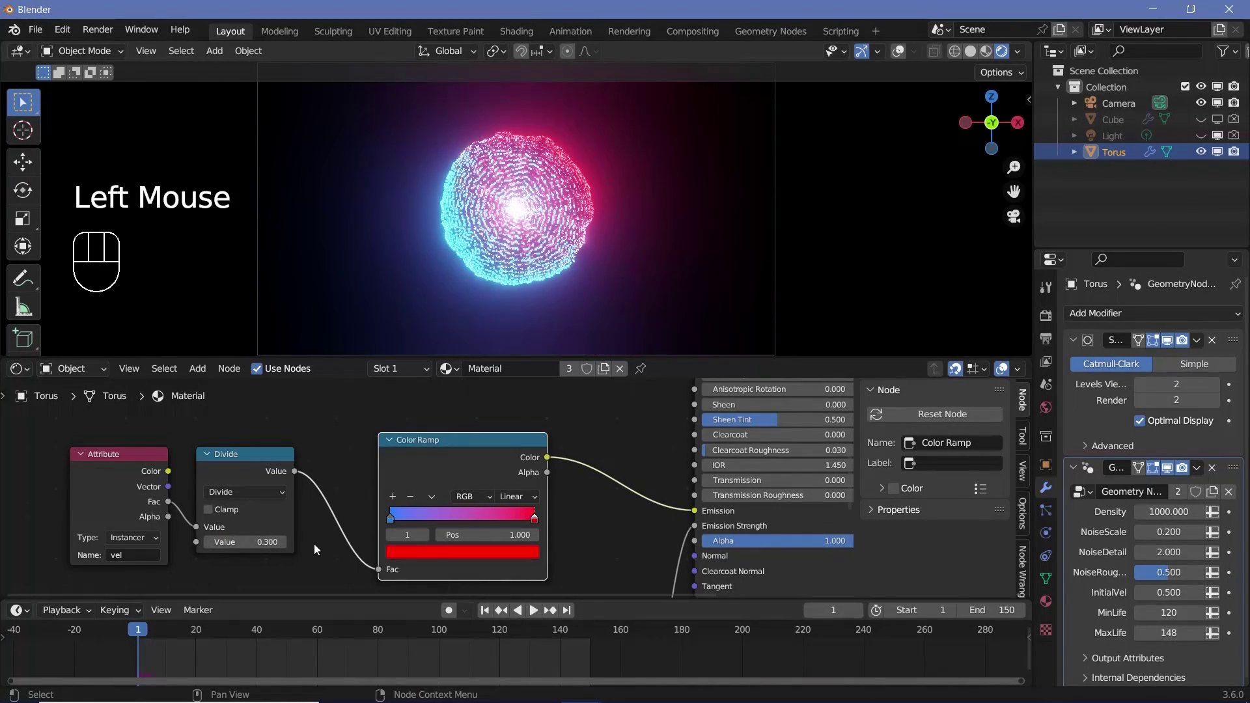
- Step the restarted simulation forward and back to frame 3 to examine the particle colors
{"action": "key", "text": "Right"}
{"action": "key", "text": "Right"}
{"action": "key", "text": "Right"}
{"action": "key", "text": "Right"}
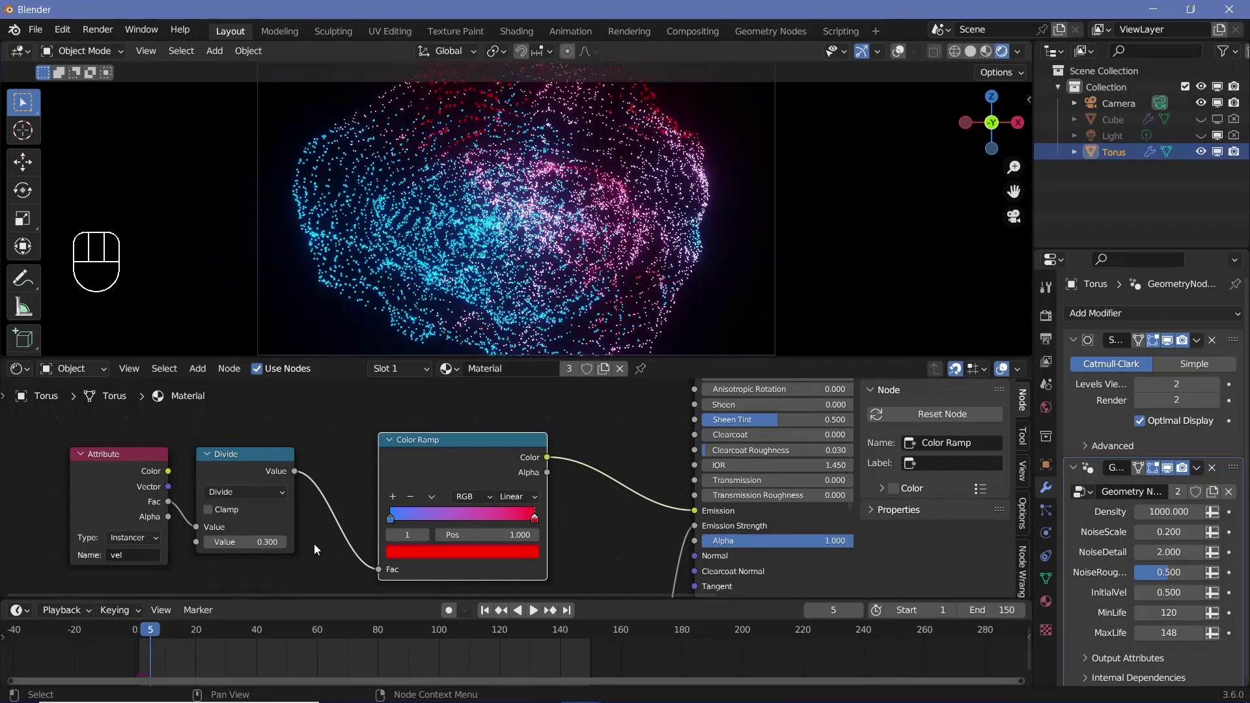
{"action": "key", "text": "Right"}
{"action": "key", "text": "Left"}
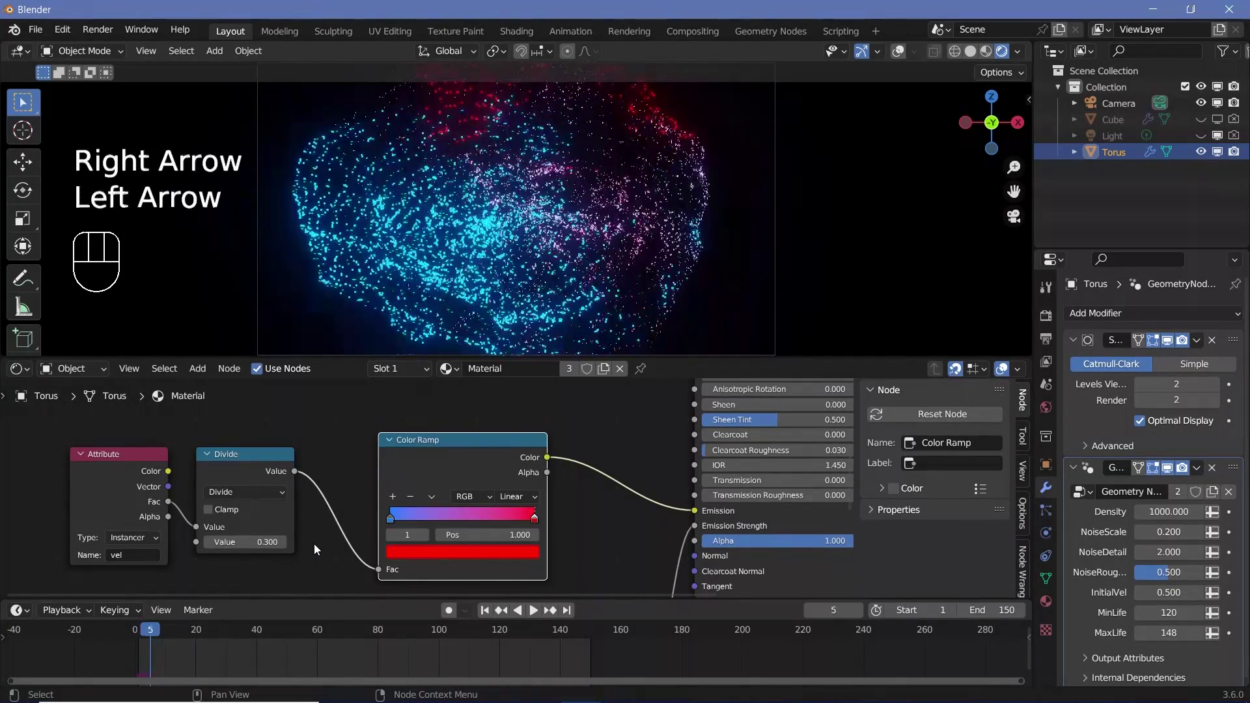
{"action": "key", "text": "Left"}
{"action": "key", "text": "Left"}
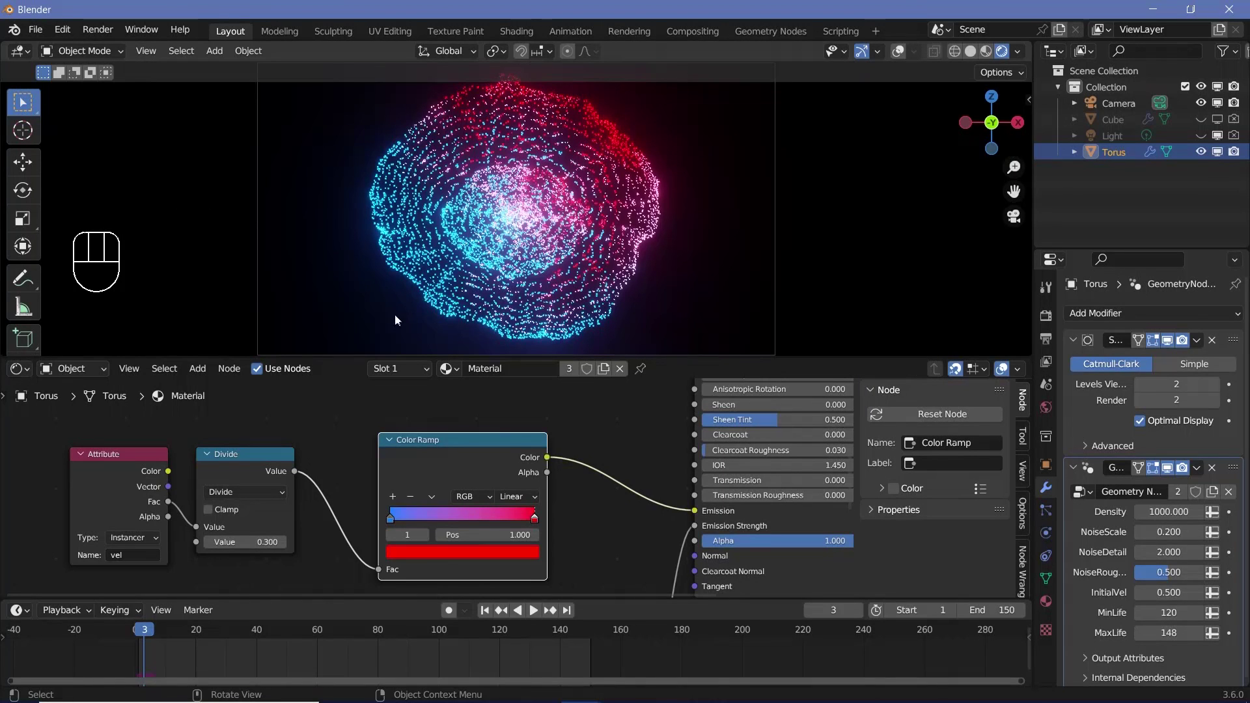
- Move the vel Attribute node away from Divide and add a Vector Math node set to Length
{"action": "middle_click_drag", "start_coordinate": [76, 503], "coordinate": [229, 468]}
{"action": "left_click_drag", "start_coordinate": [229, 467], "coordinate": [135, 476]}
{"action": "middle_click_drag", "start_coordinate": [170, 551], "coordinate": [187, 533]}
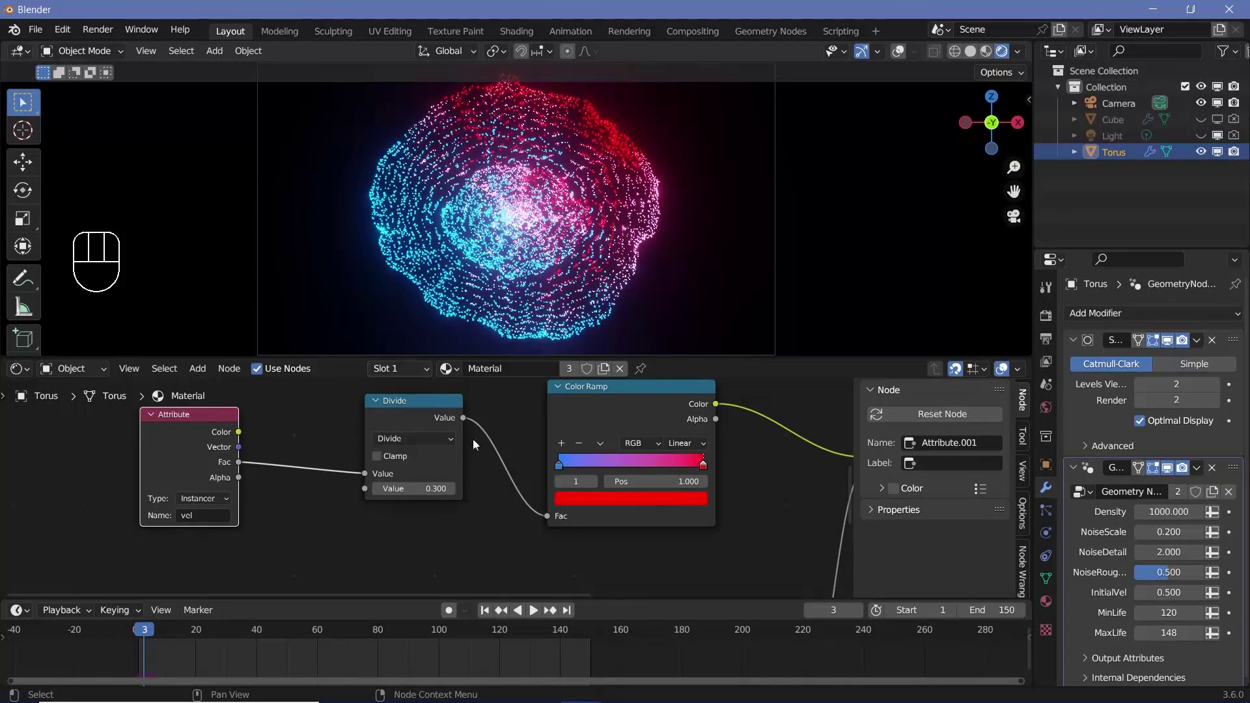
{"action": "key", "text": "shift+a"}
{"action": "type", "text": "vec"}
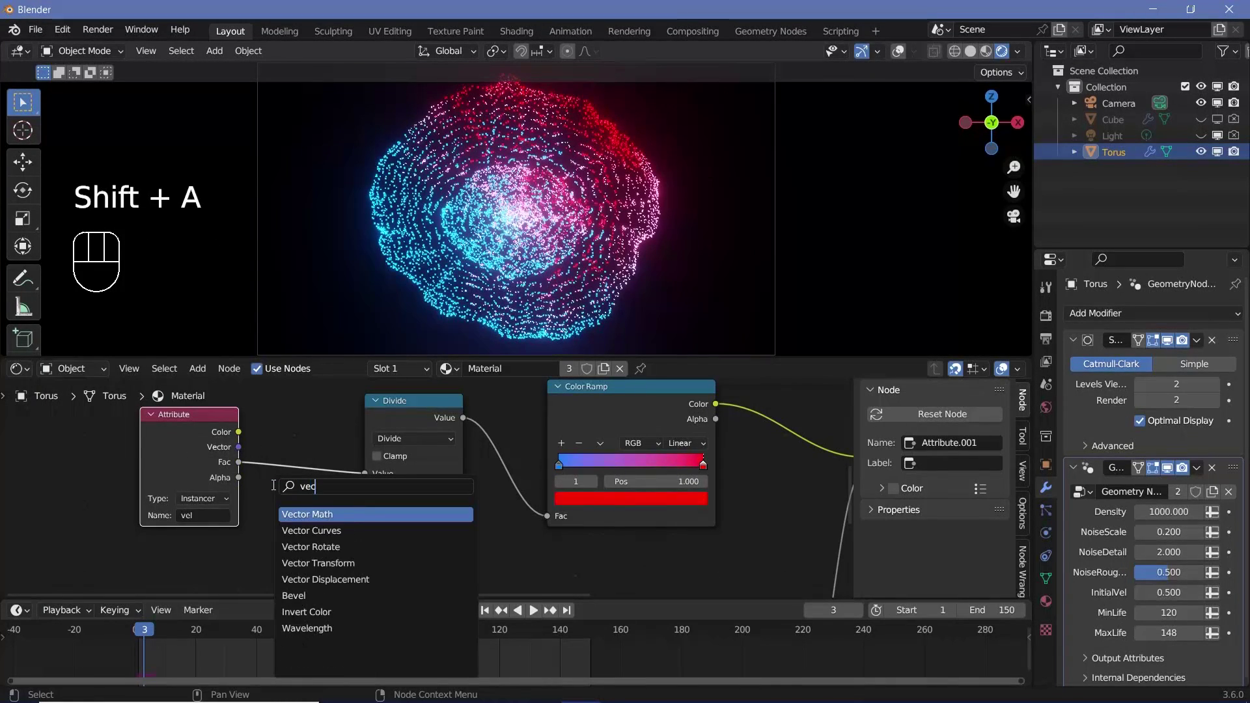
{"action": "left_click", "coordinate": [308, 515]}
{"action": "left_click", "coordinate": [296, 538]}
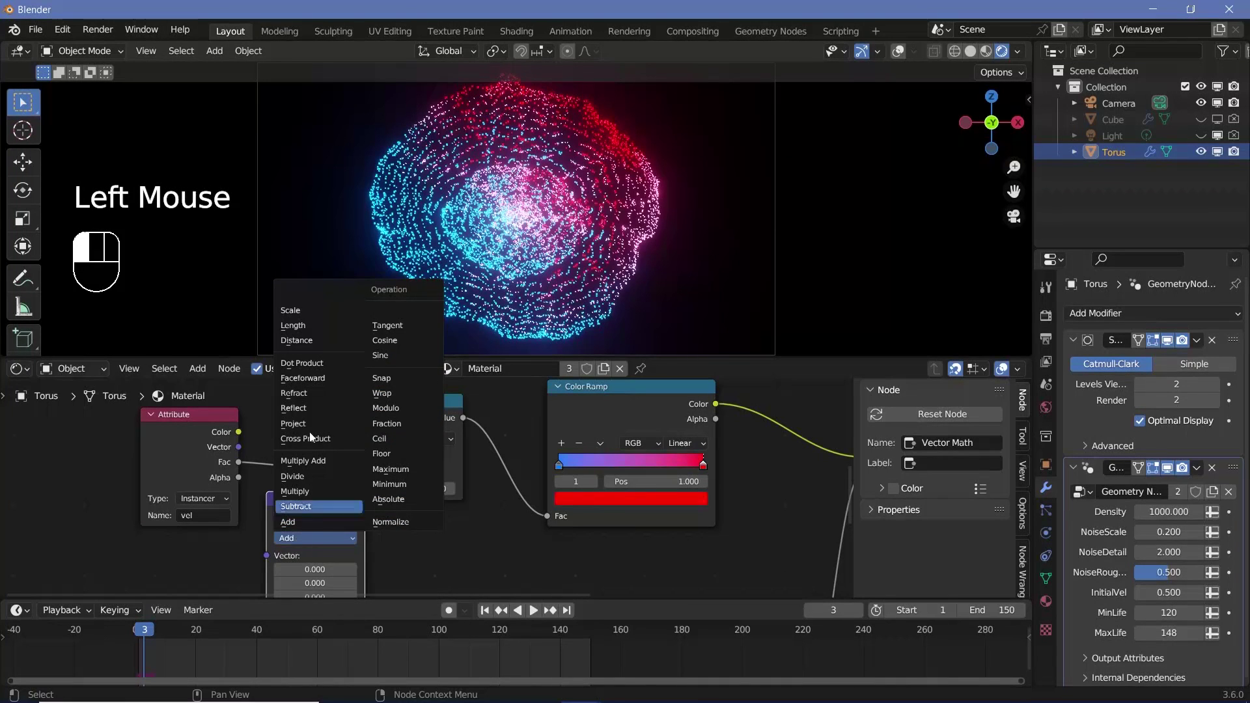
{"action": "left_click", "coordinate": [326, 326]}
- Route the Attribute's Vector output through the Length node into the Divide node's first value
{"action": "left_click_drag", "start_coordinate": [239, 446], "coordinate": [271, 555]}
{"action": "left_click", "coordinate": [299, 495]}
{"action": "left_click_drag", "start_coordinate": [300, 495], "coordinate": [286, 410]}
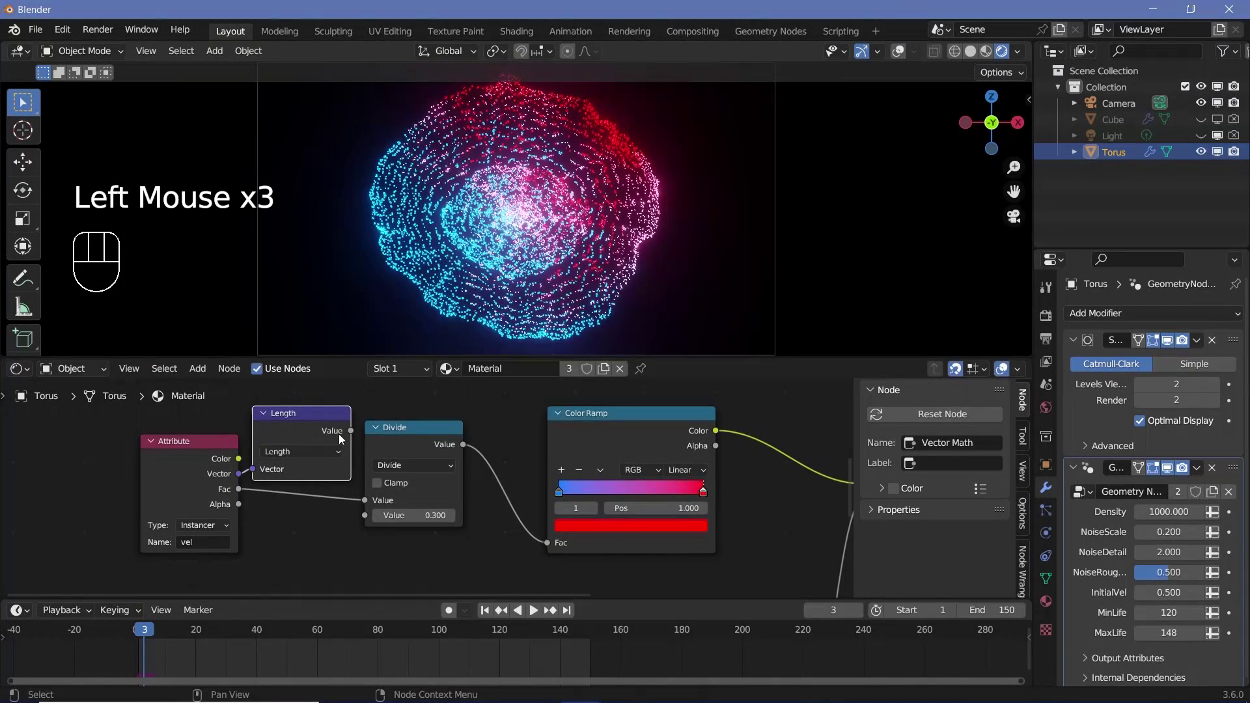
{"action": "left_click", "coordinate": [370, 491]}
- Play the simulation in bursts to frame 41 to examine the velocity-based particle colors
{"action": "key", "text": "space"}
{"action": "key", "text": "space"}
{"action": "key", "text": "space"}
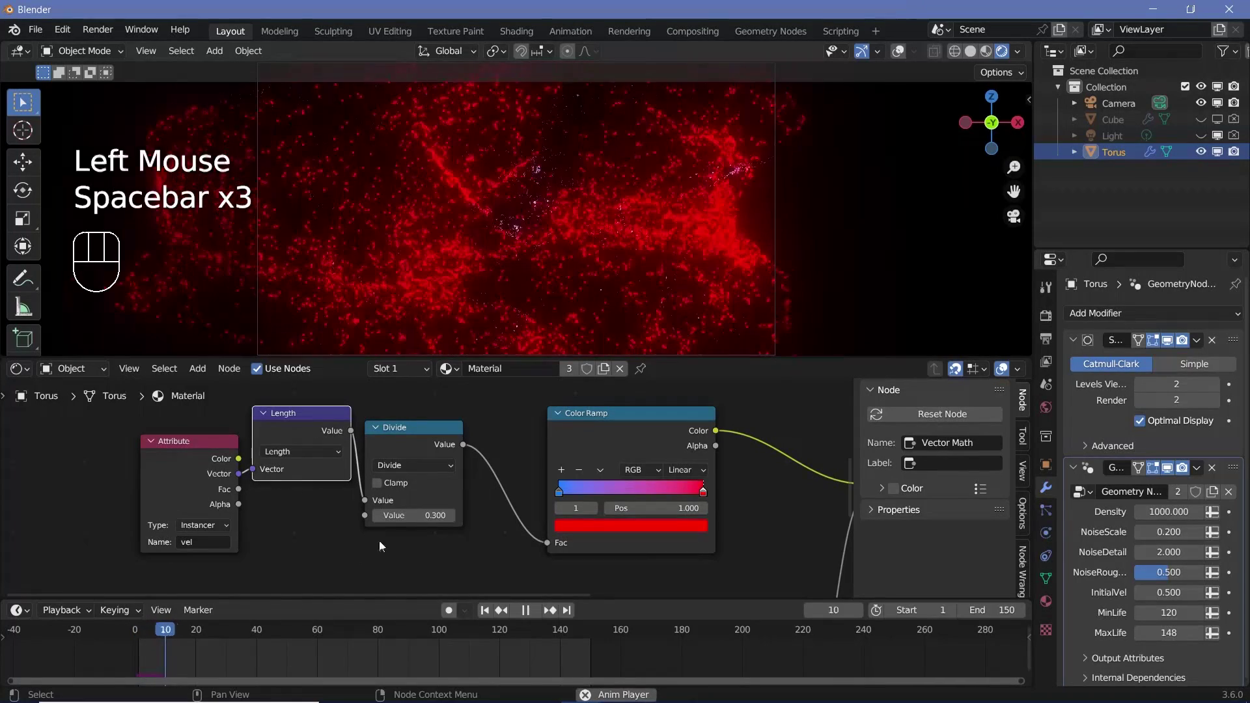
{"action": "key", "text": "space"}
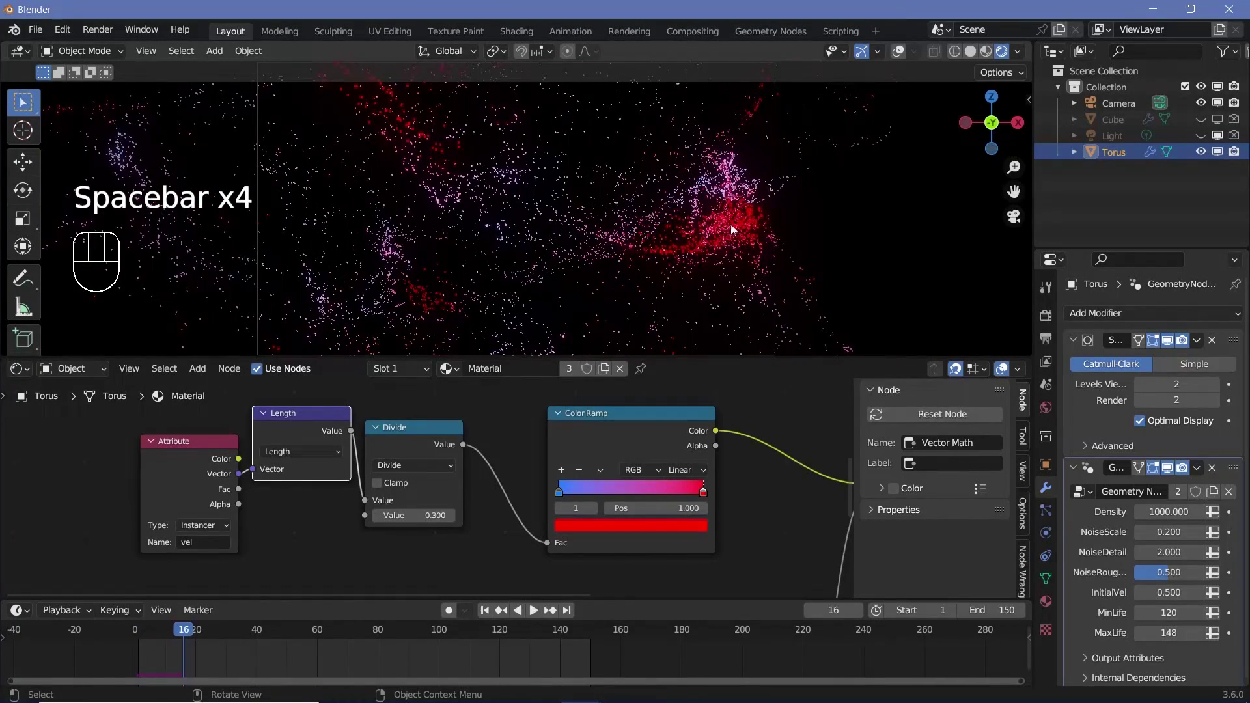
{"action": "key", "text": "space"}
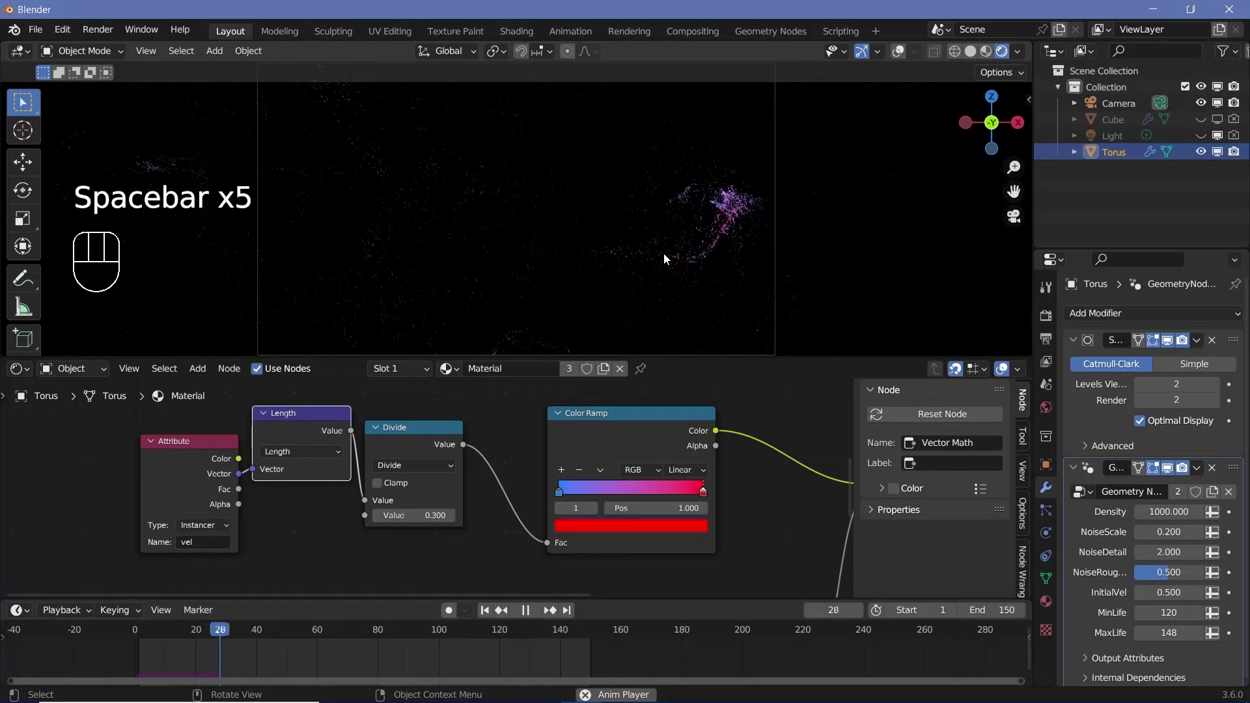
{"action": "key", "text": "space"}
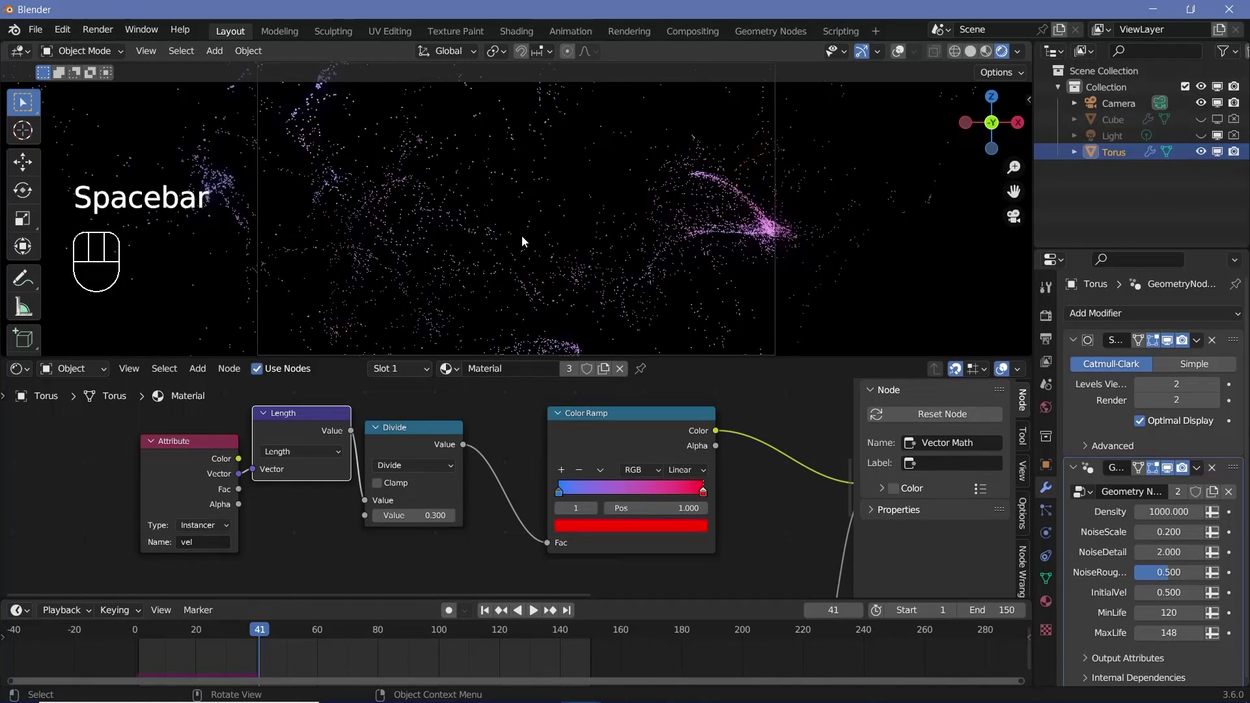
- Set the Divide node's second value to 0.9
{"action": "left_click", "coordinate": [418, 515]}
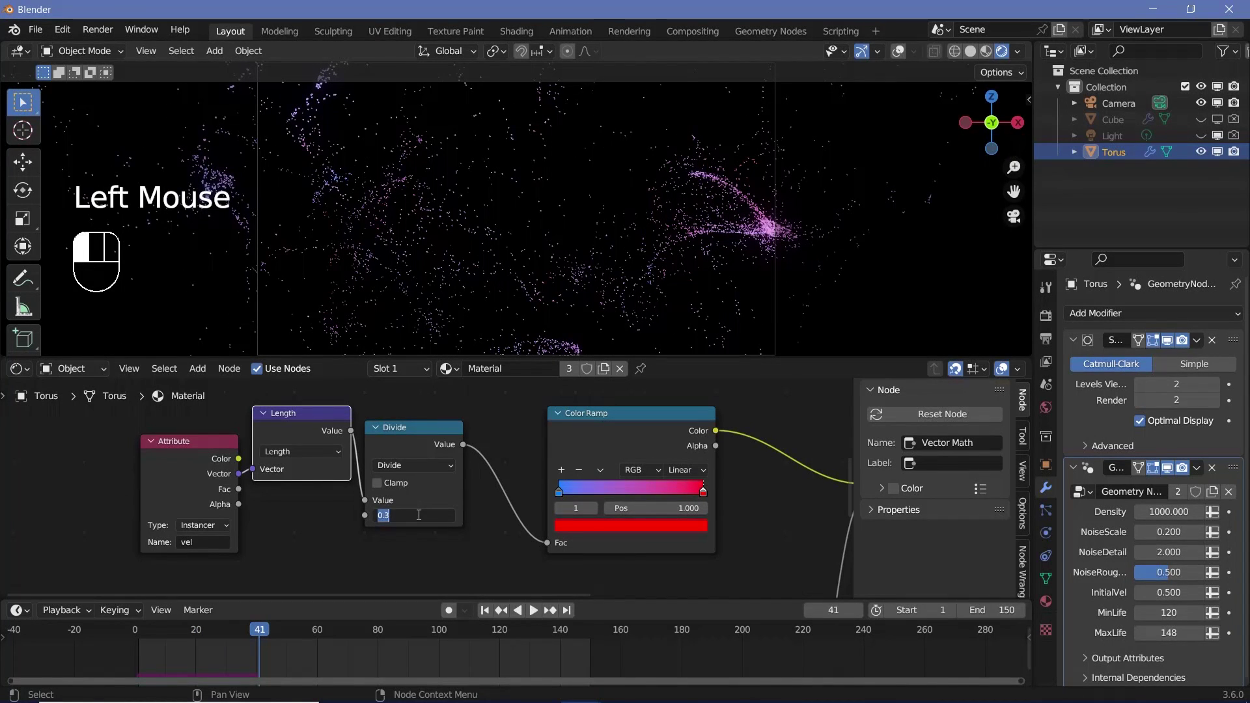
{"action": "type", "text": "0.9"}
{"action": "key", "text": "Return"}
- Play the simulation in short bursts to frame 26 to examine the particle colors with the new divisor
{"action": "left_click", "coordinate": [703, 245]}
{"action": "key", "text": "space"}
{"action": "key", "text": "space"}
{"action": "key", "text": "space"}
{"action": "key", "text": "space"}
{"action": "key", "text": "space"}
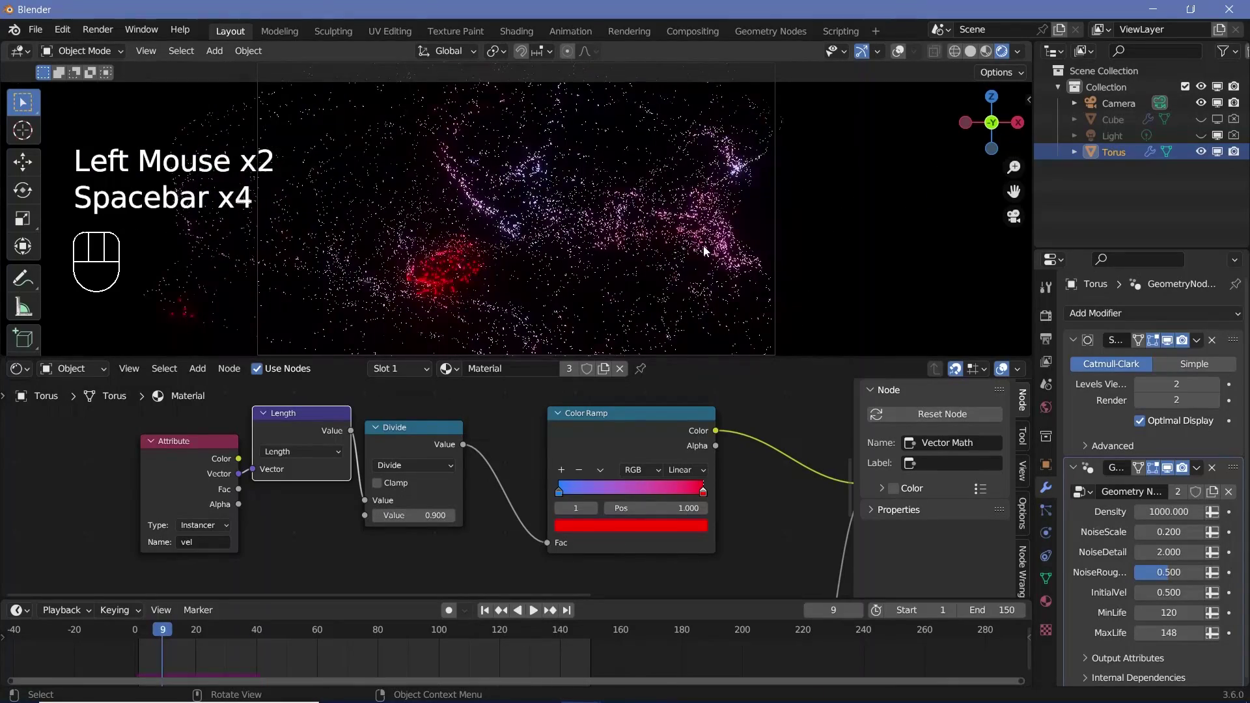
{"action": "key", "text": "space"}
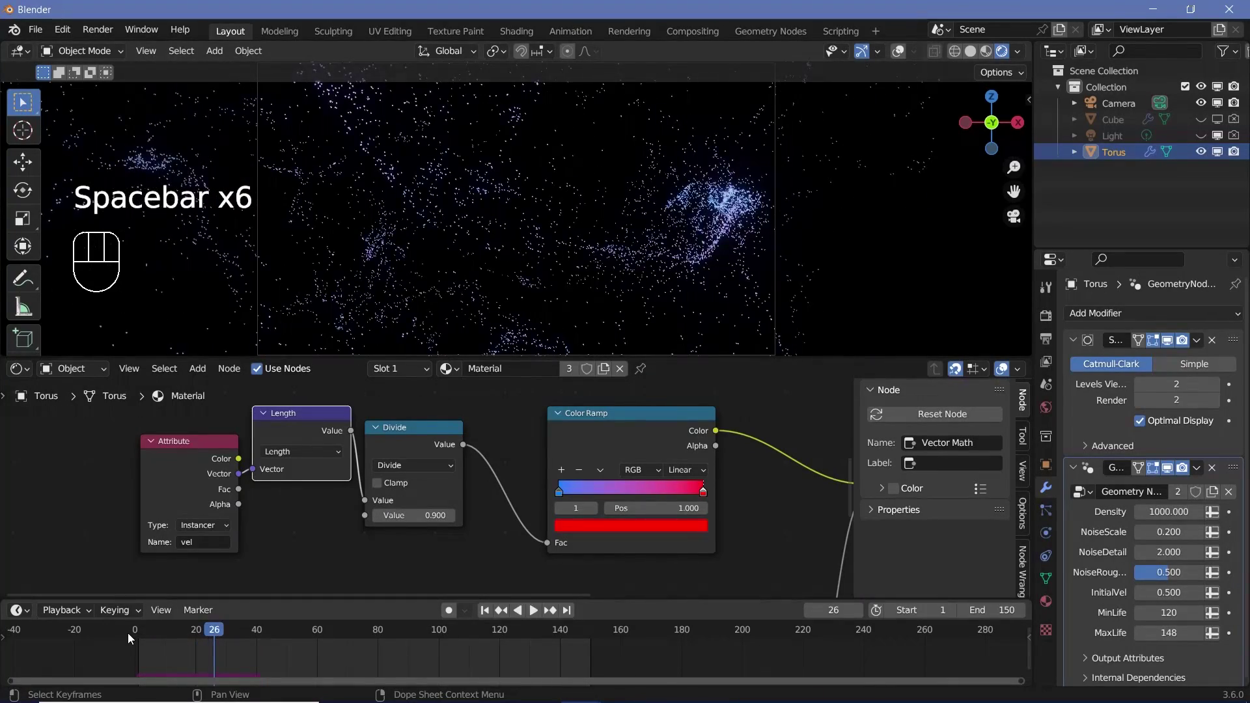
- Restart the simulation from the beginning and play it in bursts to frame 43, examining how the colors change with velocity
{"action": "left_click", "coordinate": [135, 633]}
{"action": "key", "text": "space"}
{"action": "key", "text": "space"}
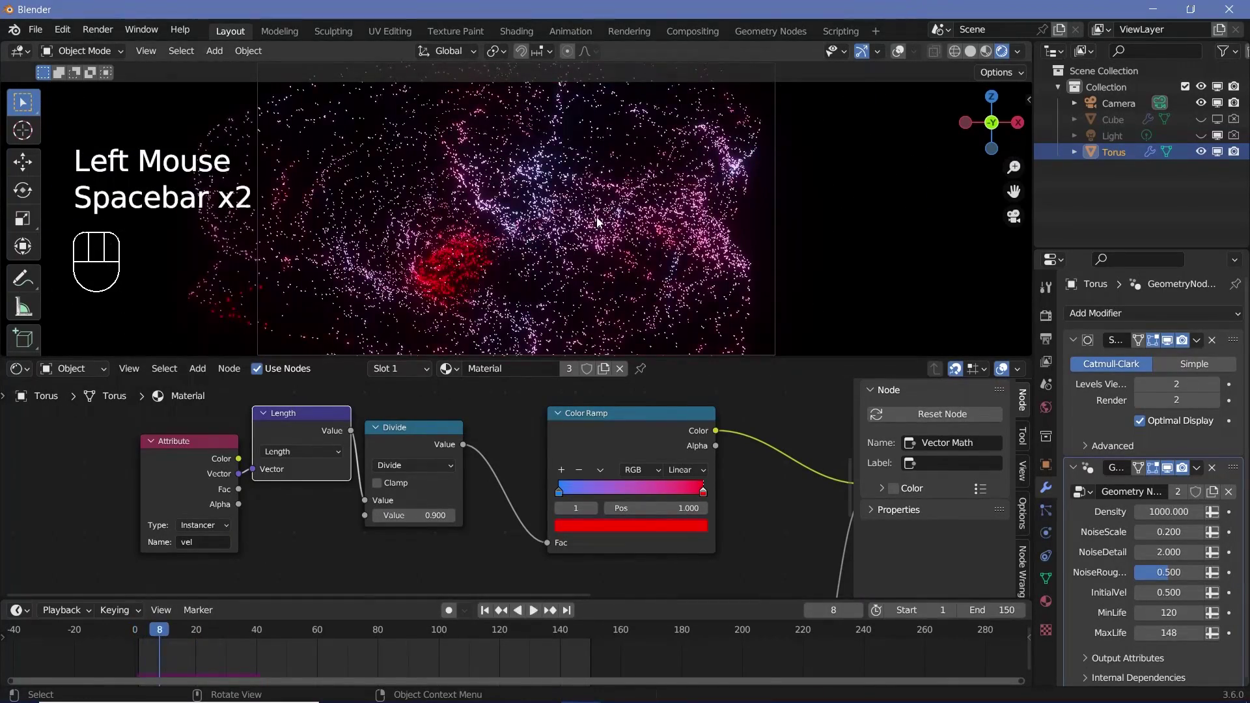
{"action": "key", "text": "space"}
{"action": "scroll", "coordinate": [596, 221], "scroll_direction": "down", "scroll_amount": 3}
{"action": "key", "text": "space"}
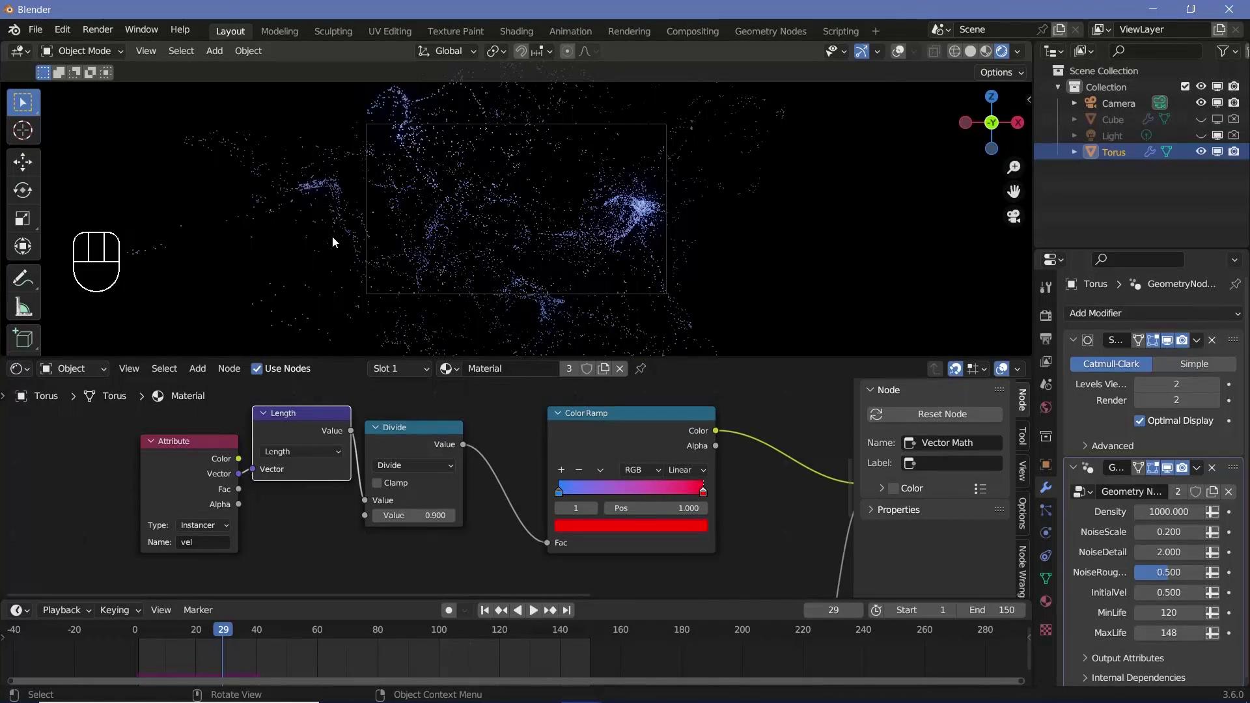
{"action": "key", "text": "space"}
{"action": "key", "text": "space"}
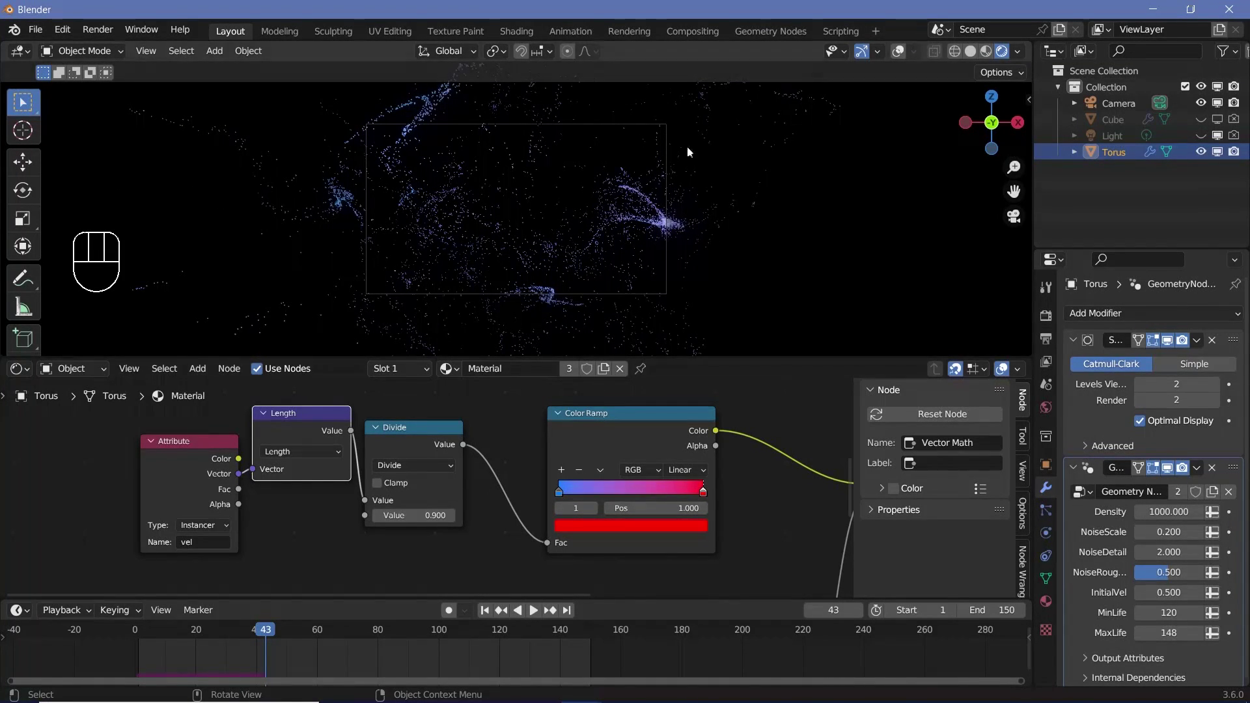
- Bring up the scene's rendering commands
{"action": "left_click", "coordinate": [98, 29]}
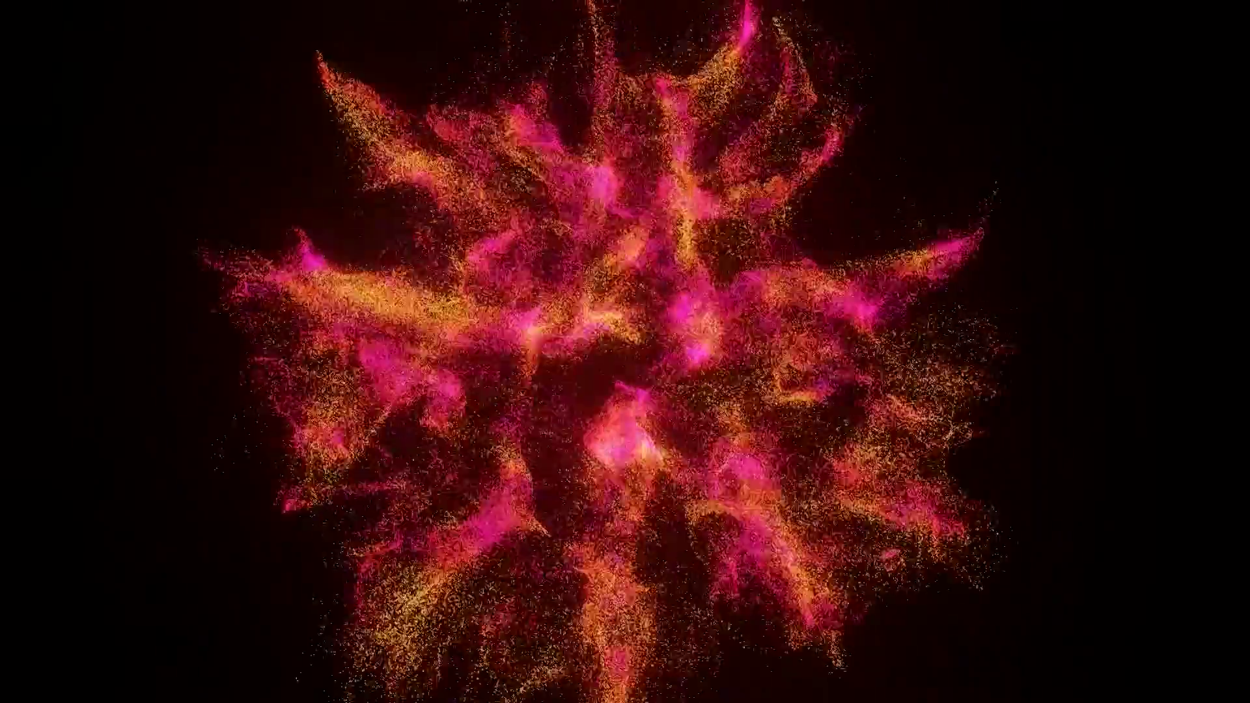